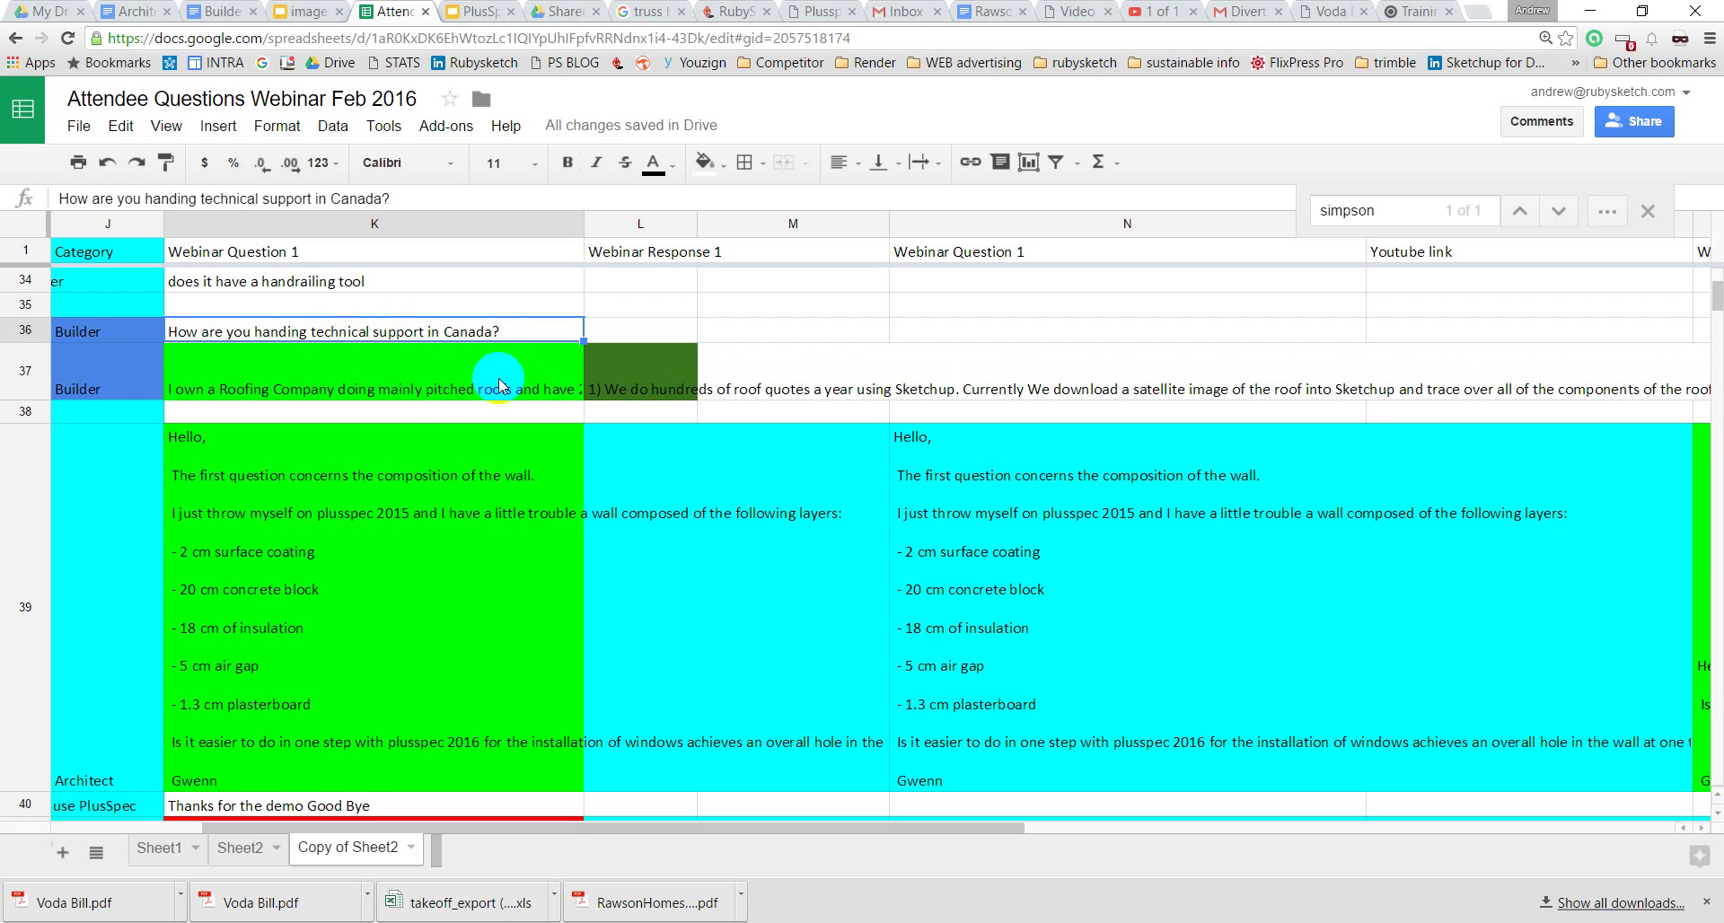
Step: Read the roofing company's question in cells K37 and L37 about exporting SketchUp roof measurements to an Excel quoting tool
left_click(431, 388)
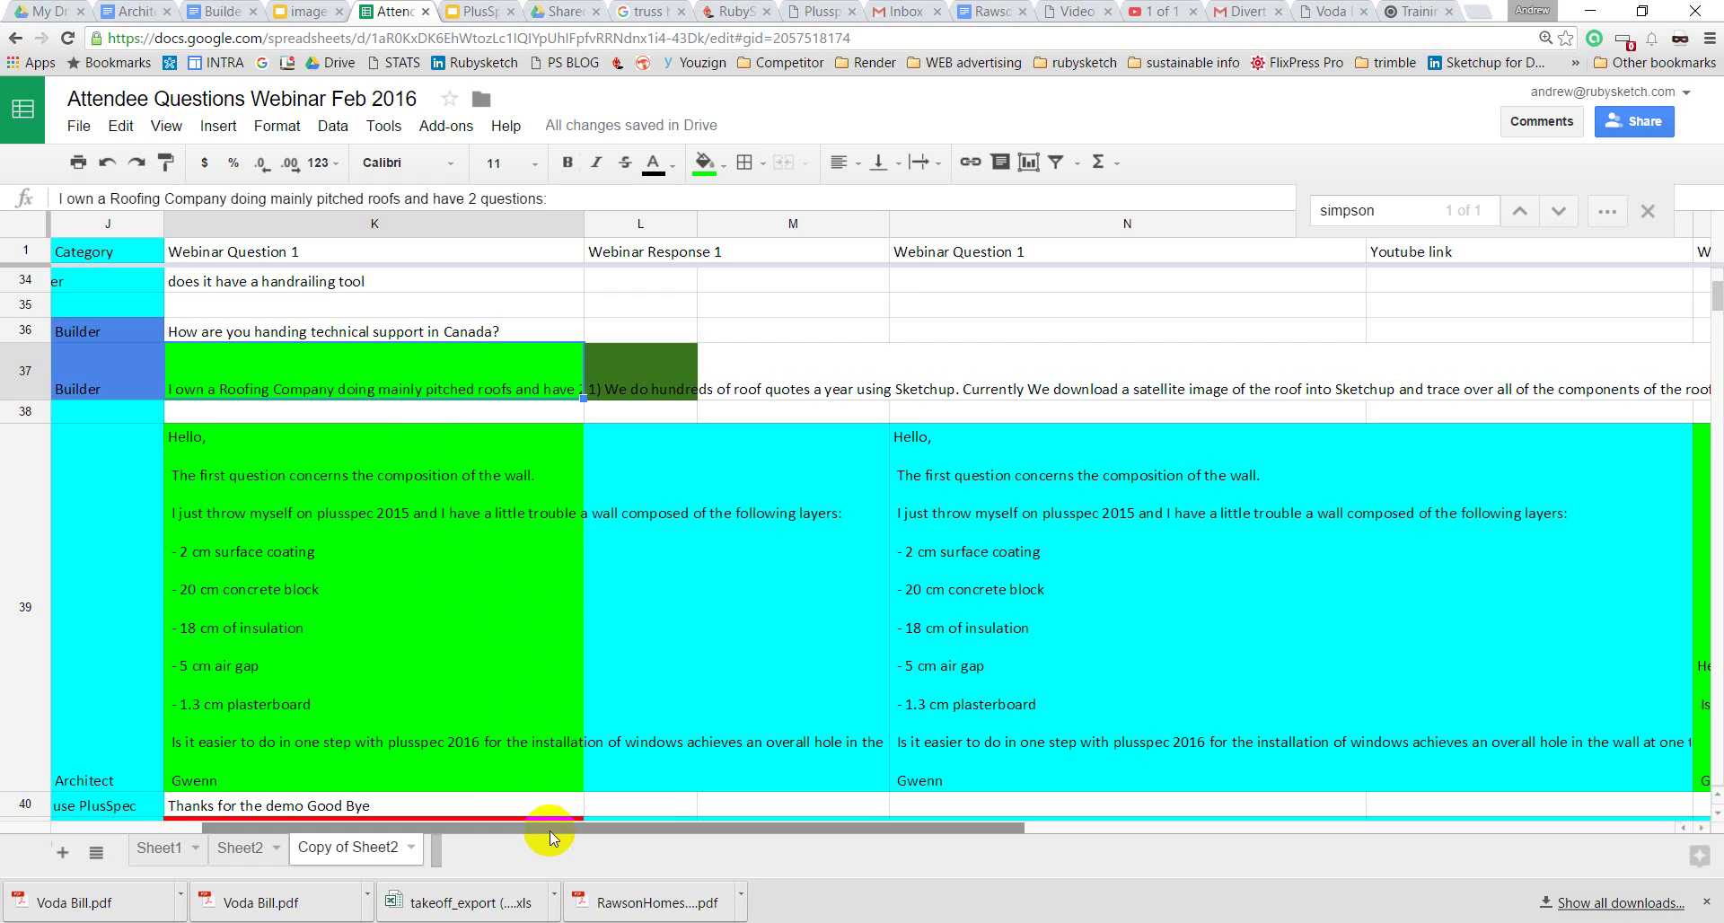
left_click_drag(539, 827, 498, 832)
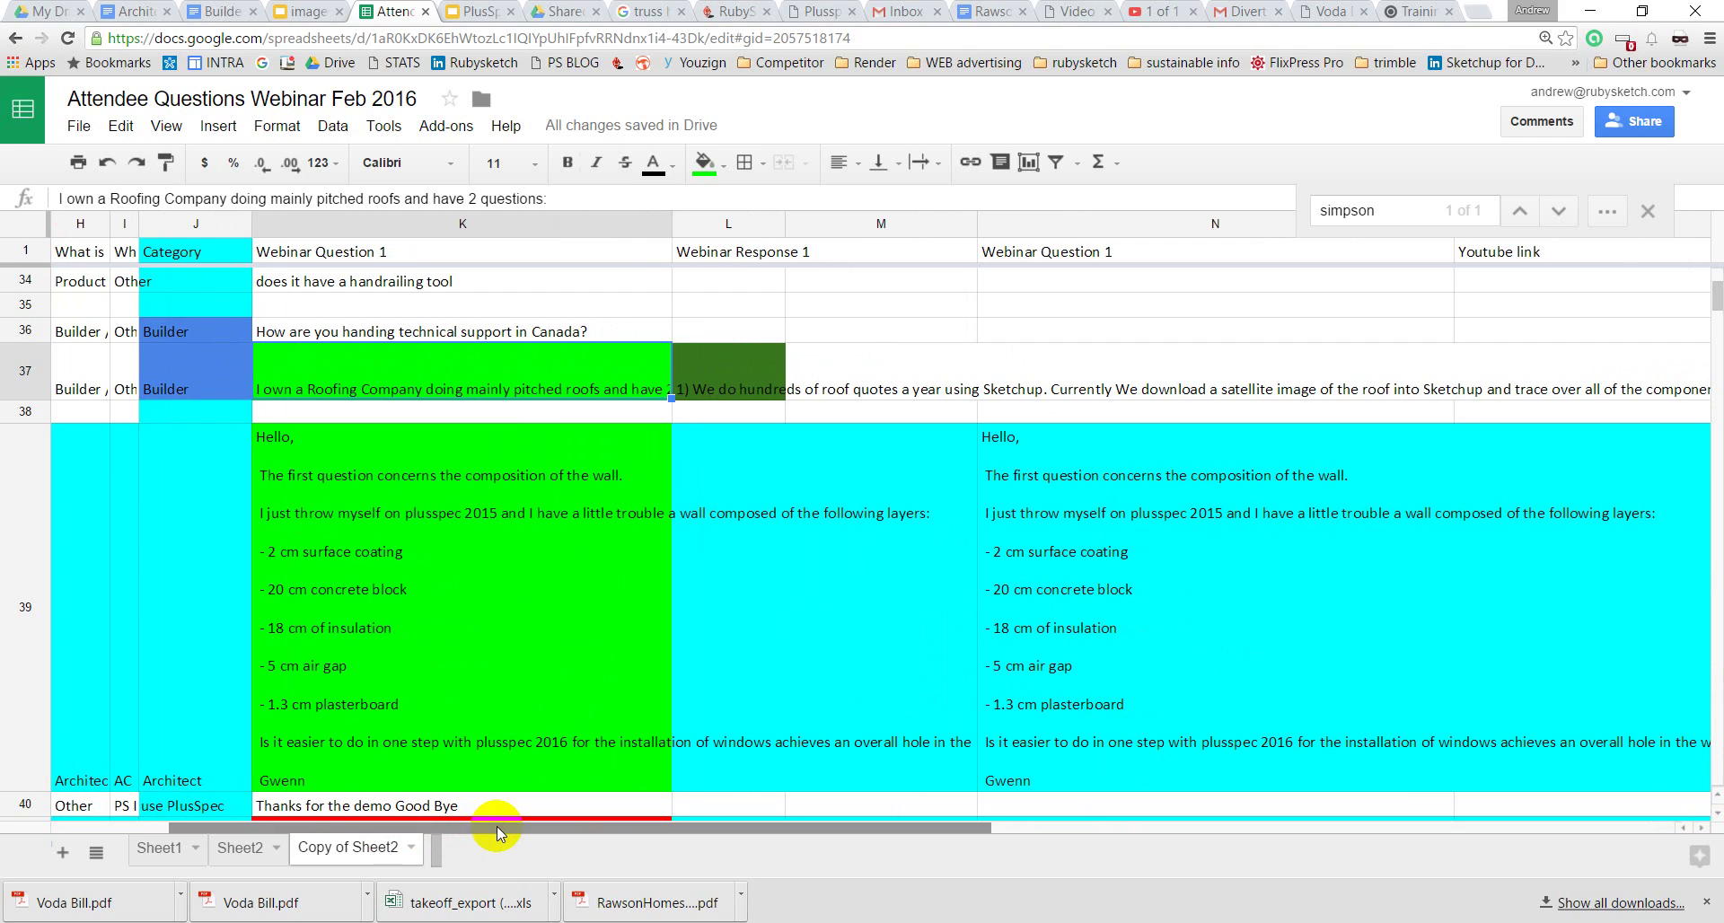
double_click(526, 392)
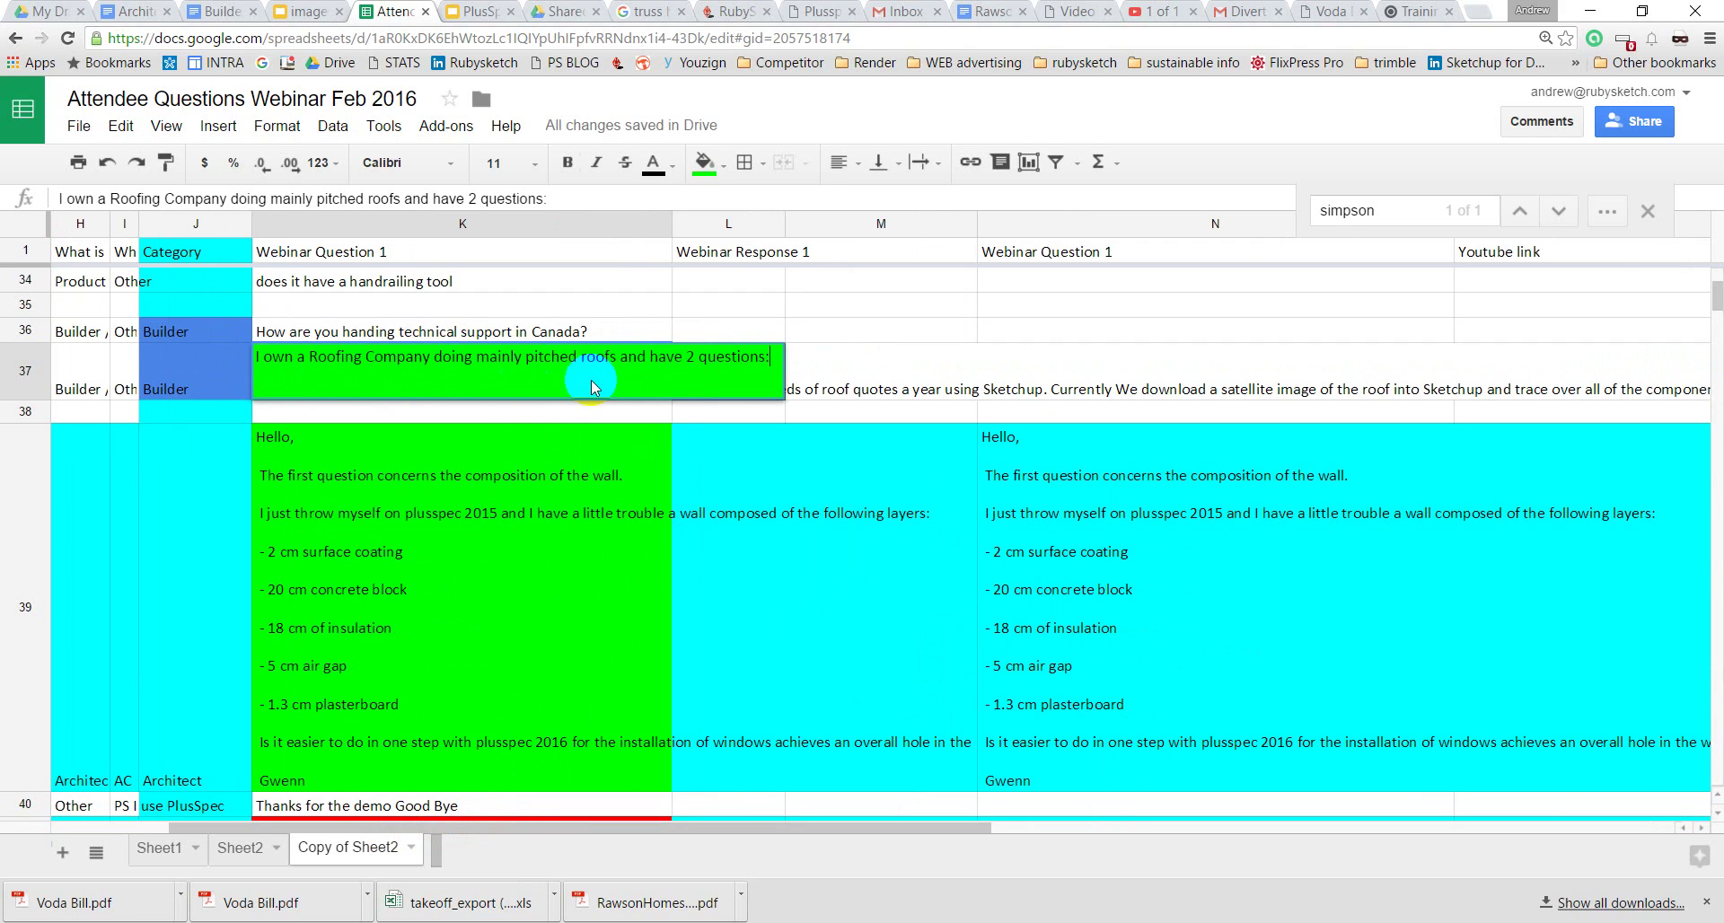
left_click(736, 384)
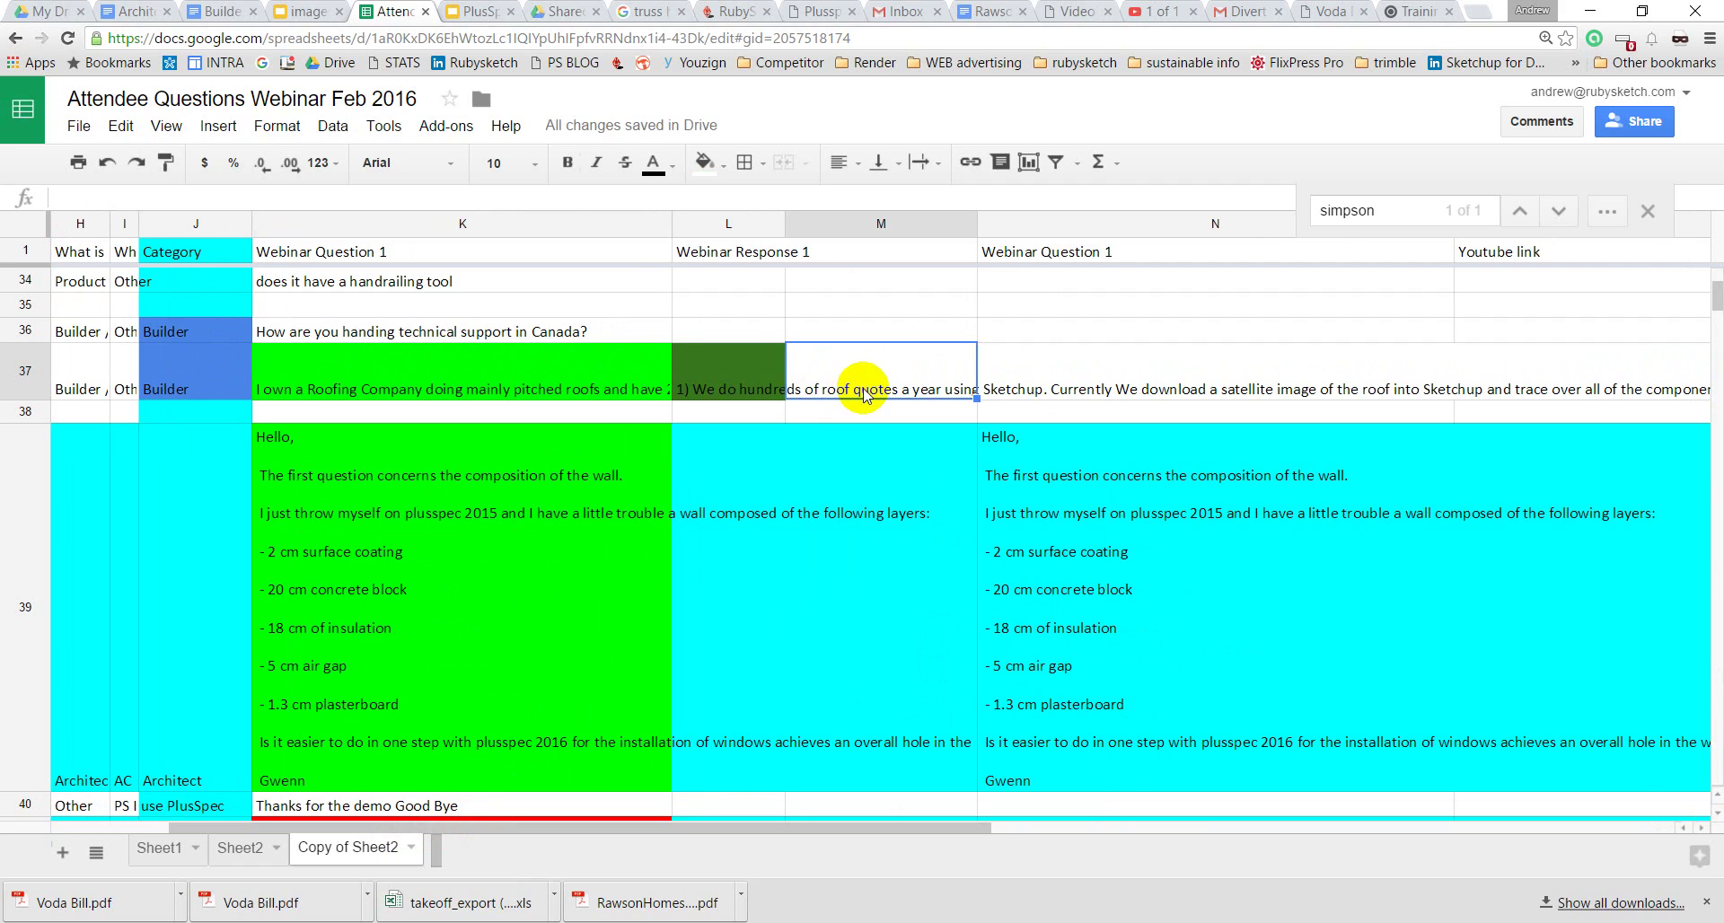
double_click(738, 388)
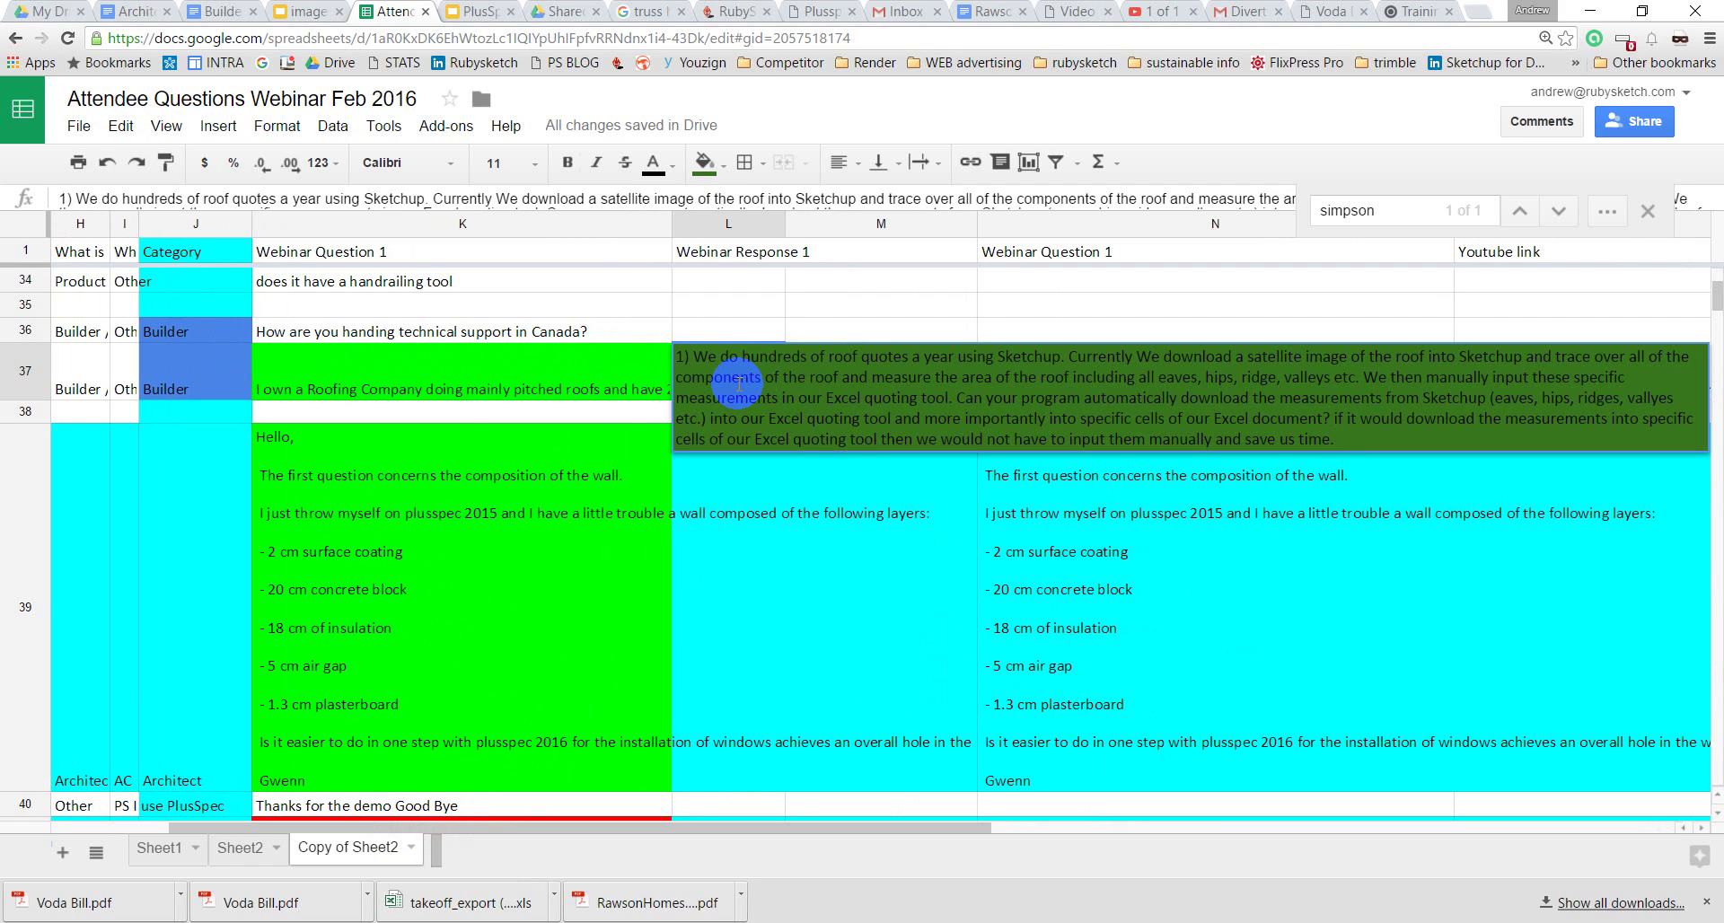
double_click(393, 198)
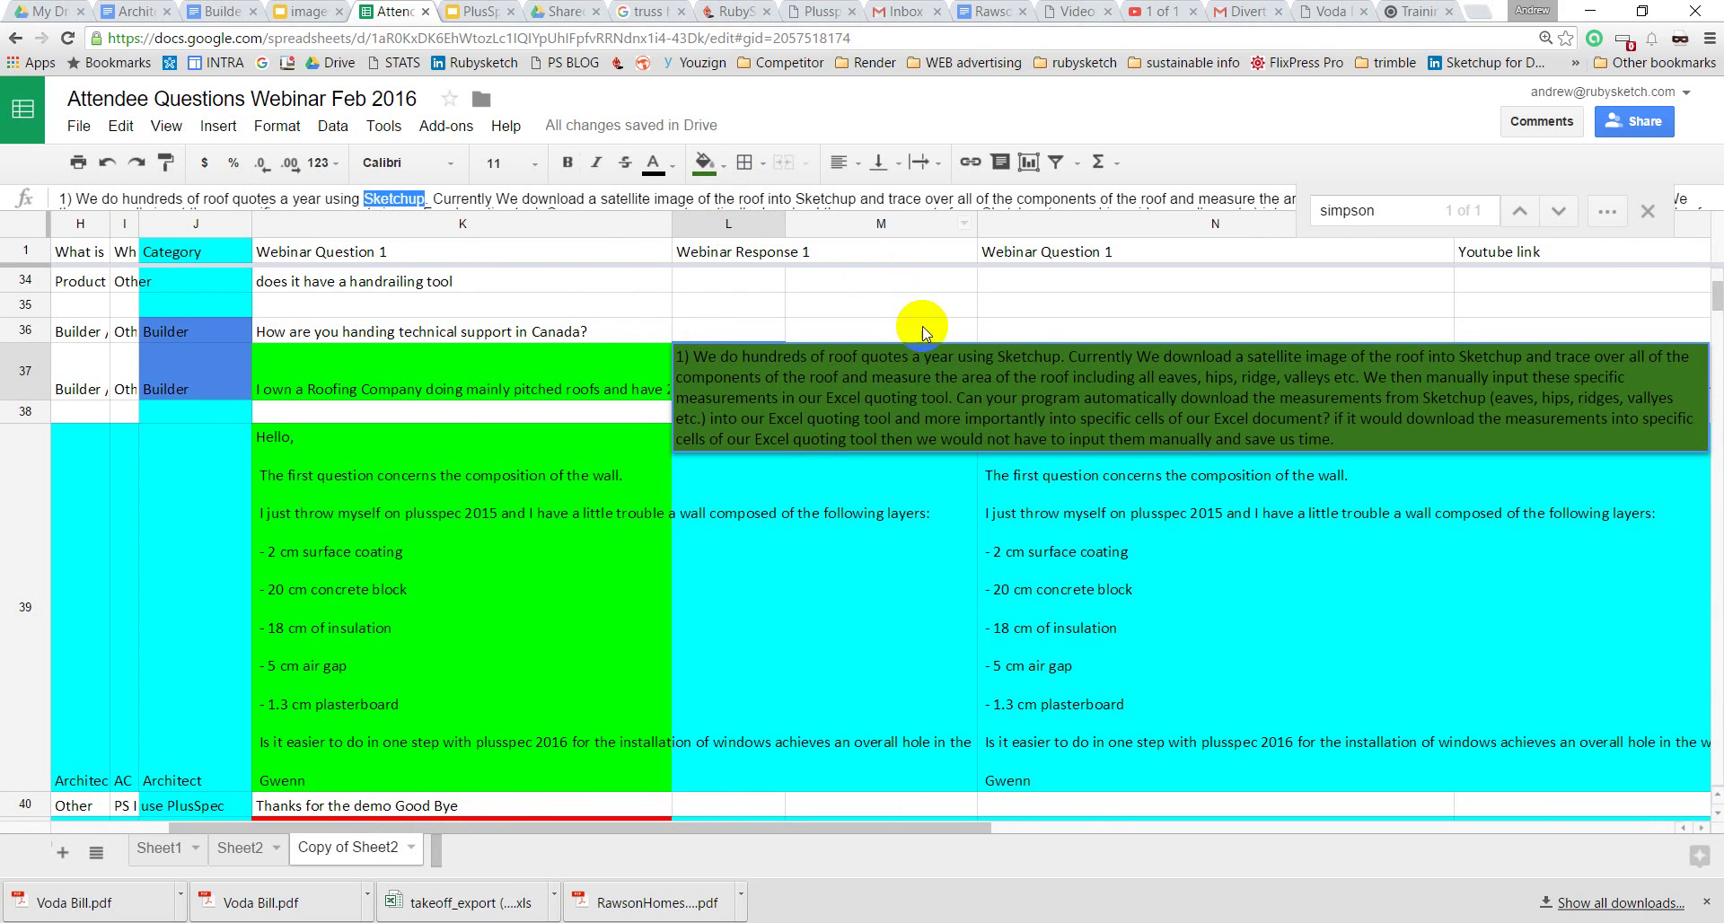
left_click(898, 356)
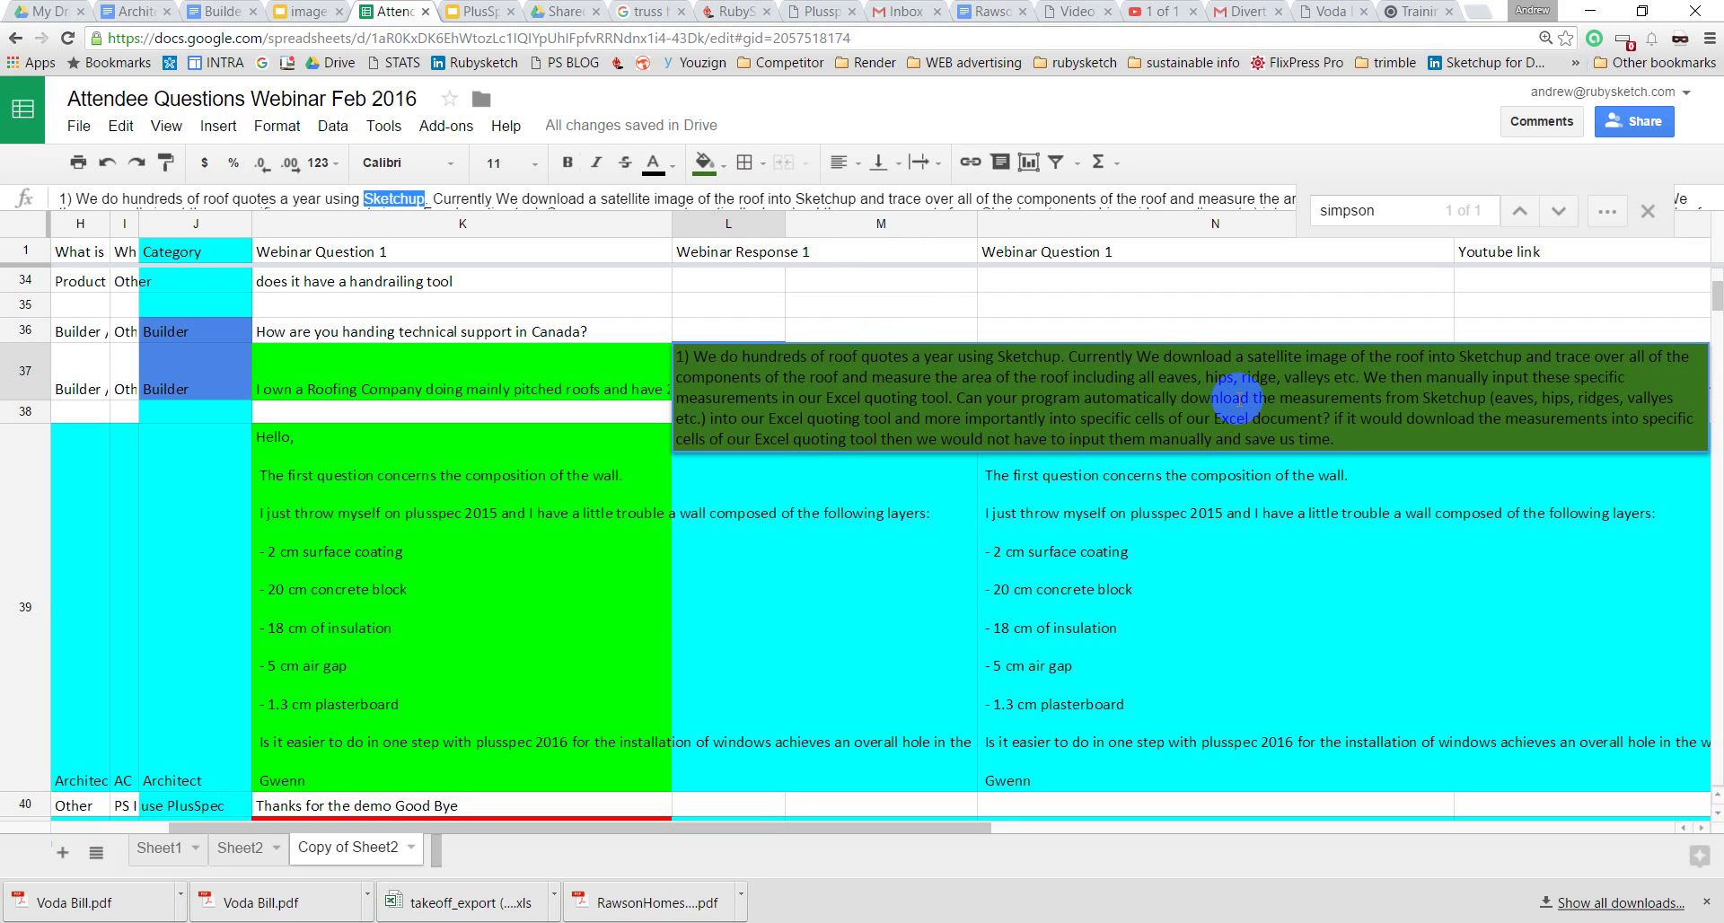
left_click_drag(719, 826, 792, 840)
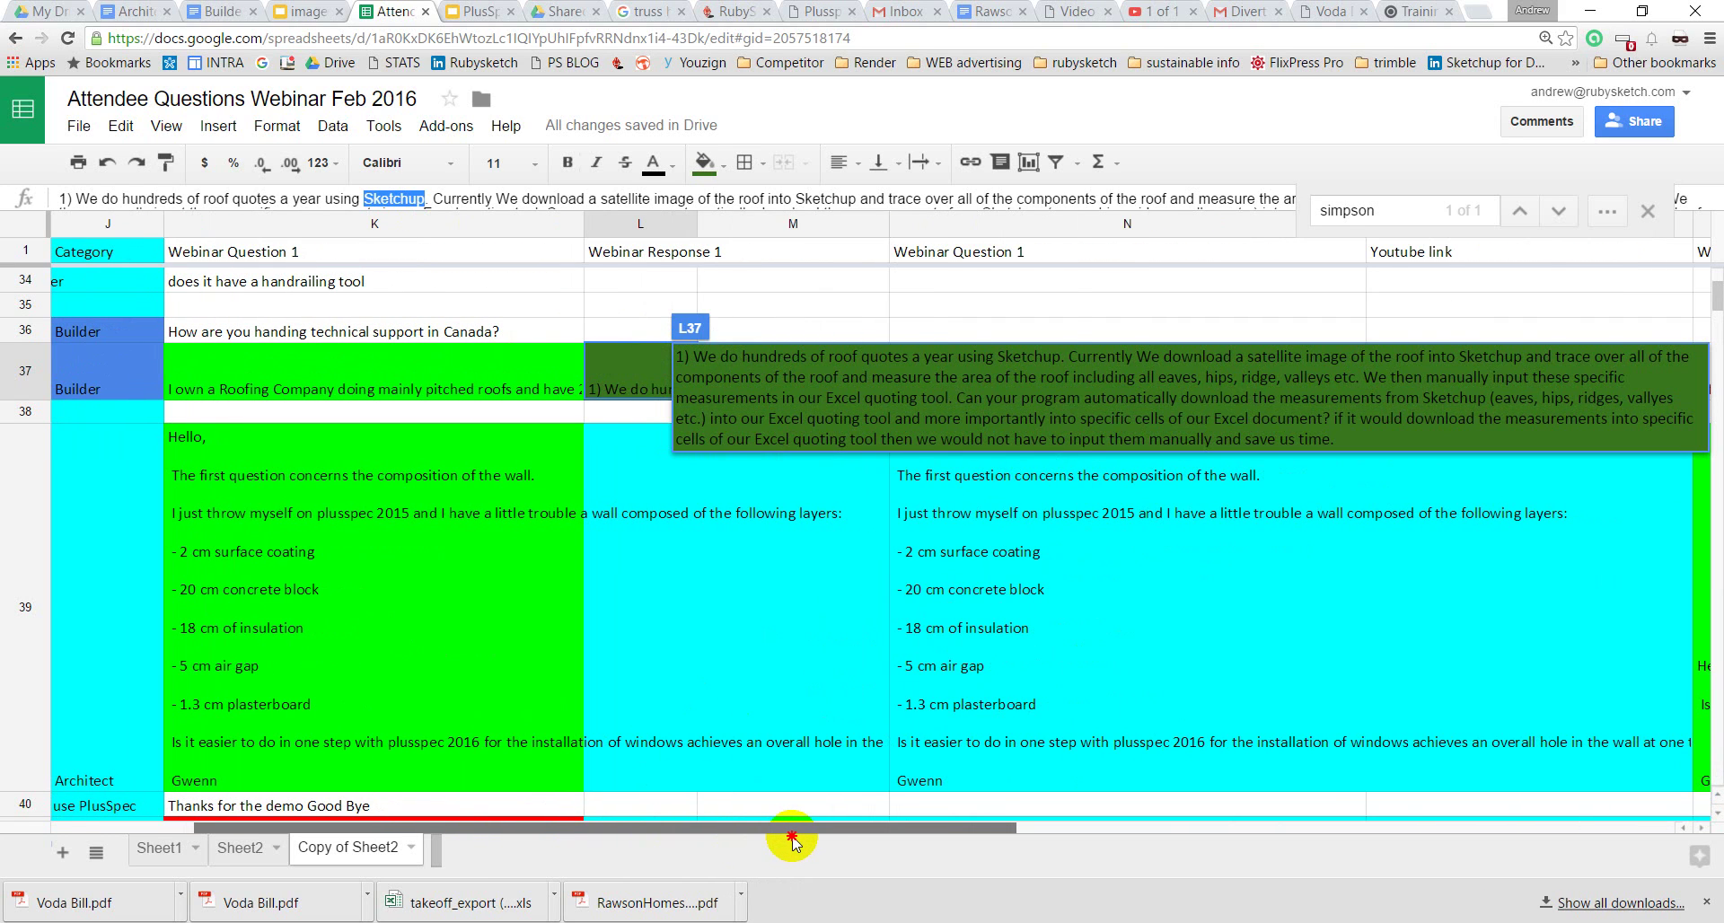
left_click_drag(792, 840, 792, 840)
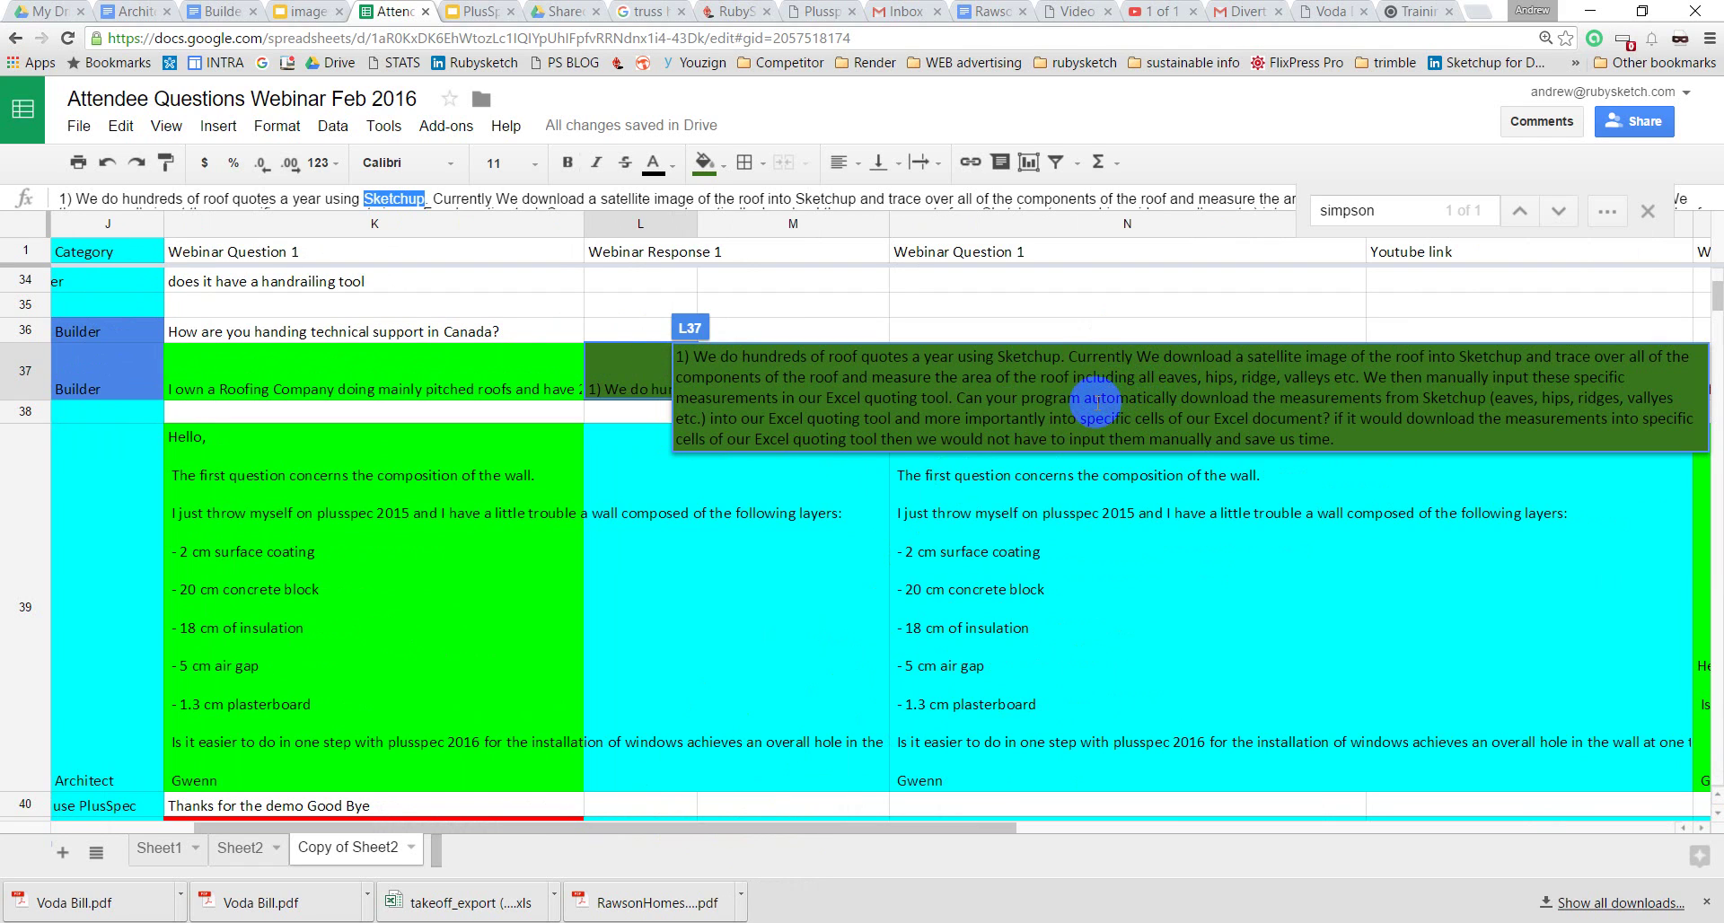
Step: Switch to SketchUp and draw adjoining rectangles on the ground beside the red axis as a multi-wing roof footprint
left_click(629, 902)
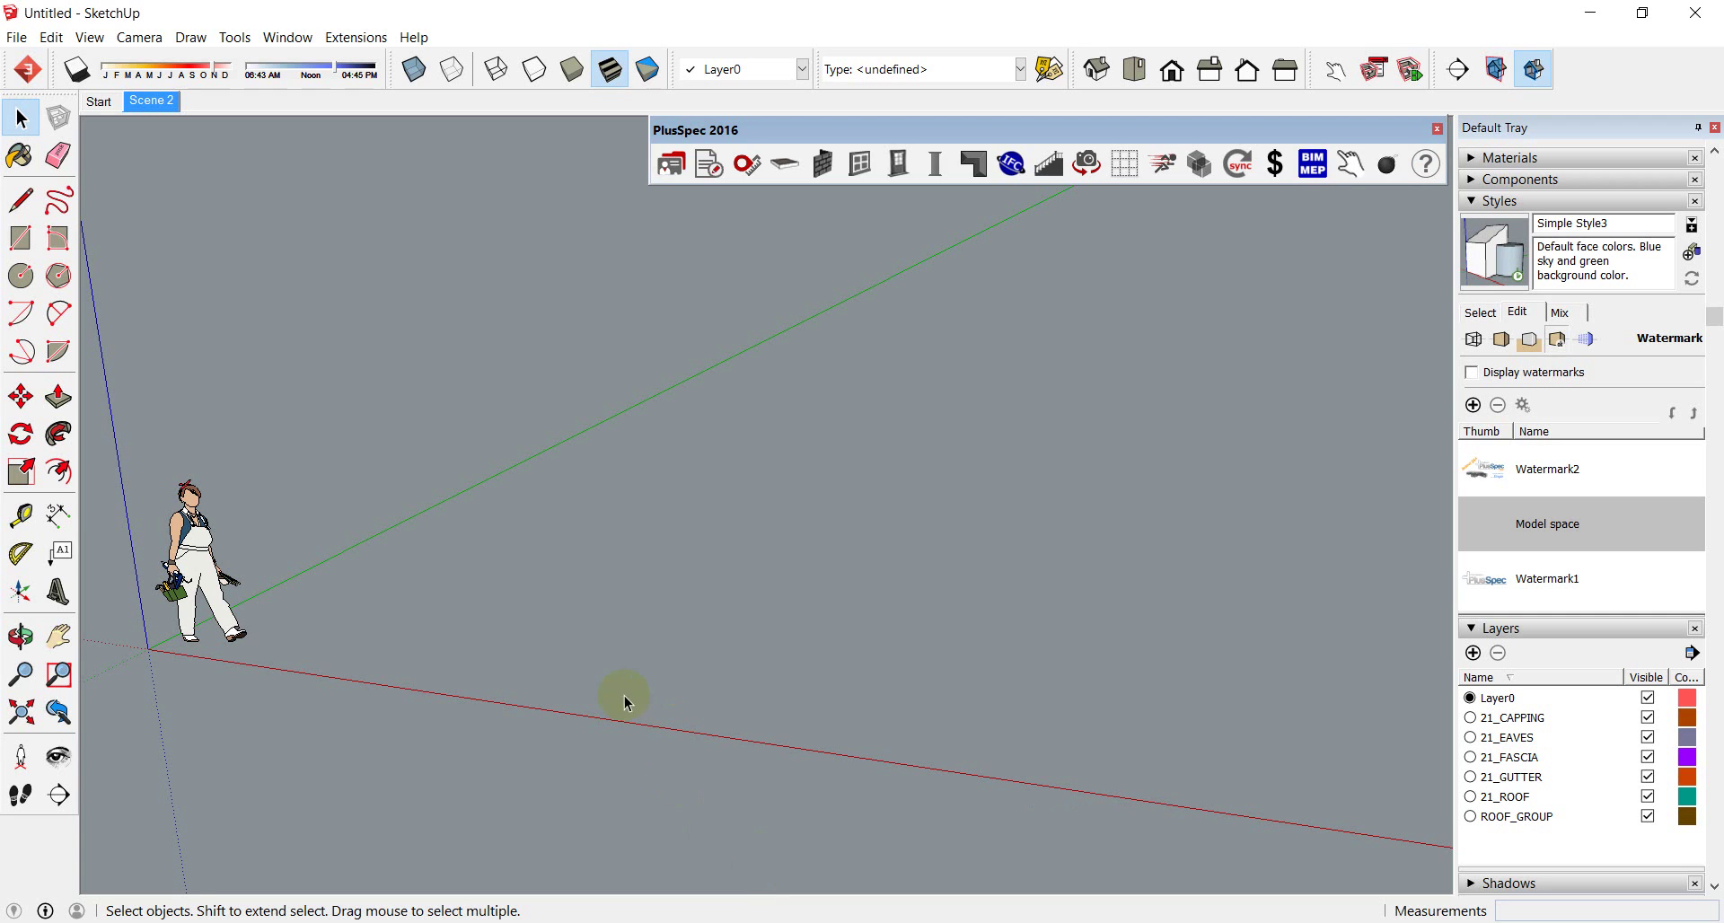
mouse_move(625, 696)
middle_mouse_down()
mouse_move(577, 712)
mouse_move(462, 665)
middle_mouse_up()
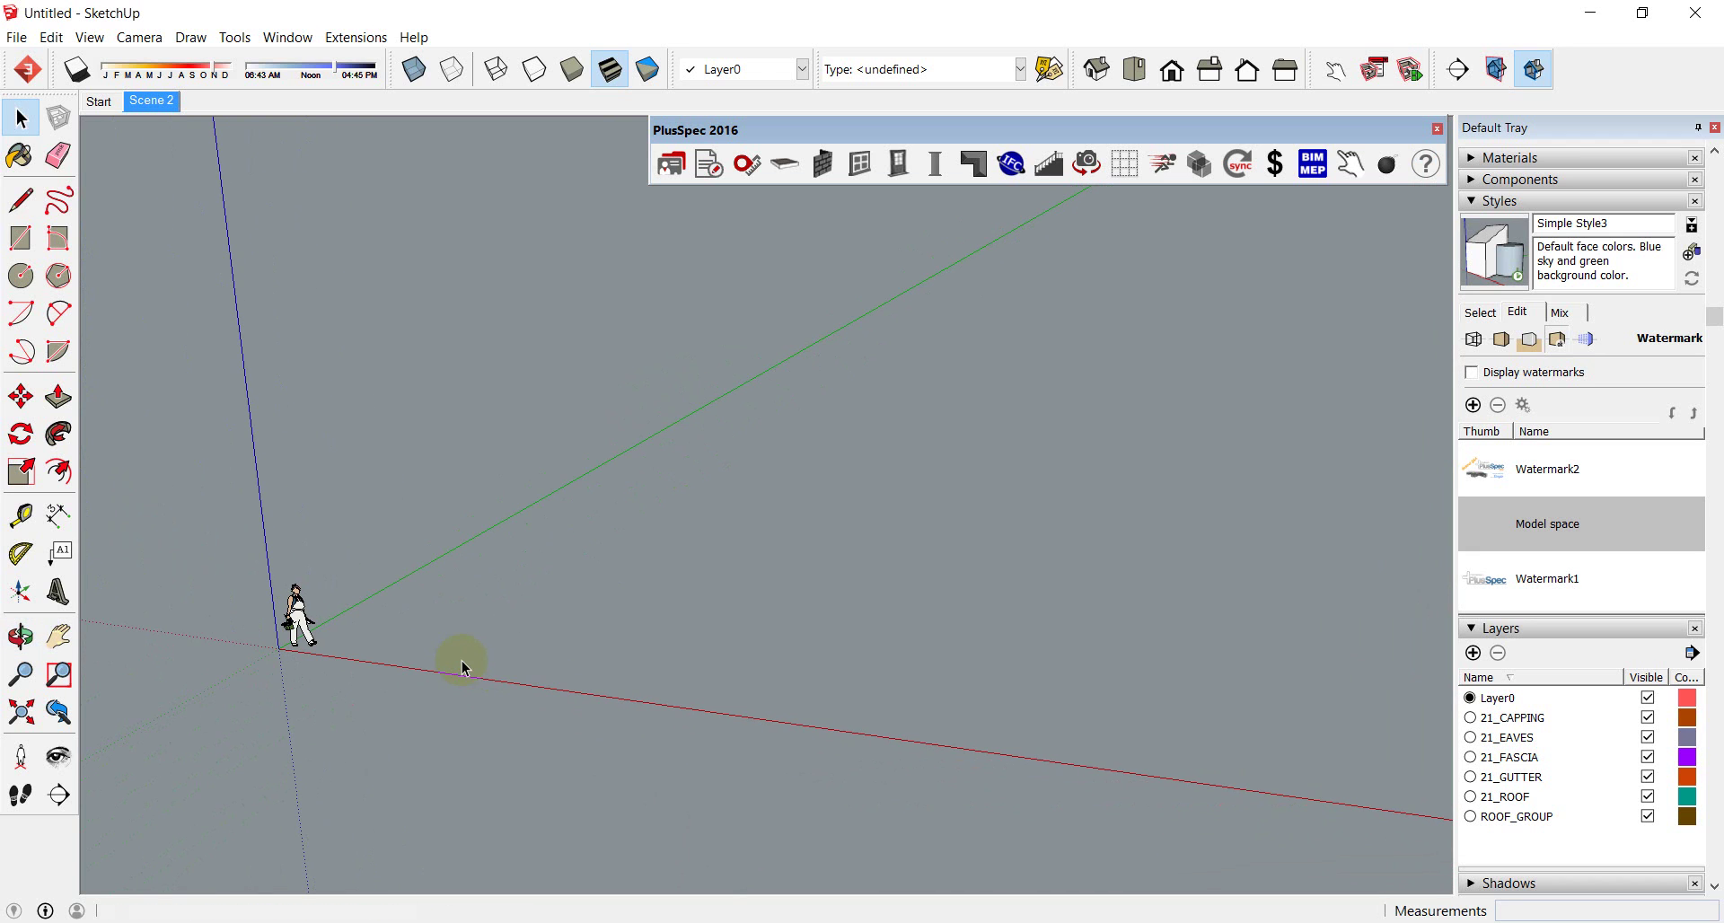
left_click(407, 646)
left_click(835, 552)
left_click(778, 623)
left_click(1085, 539)
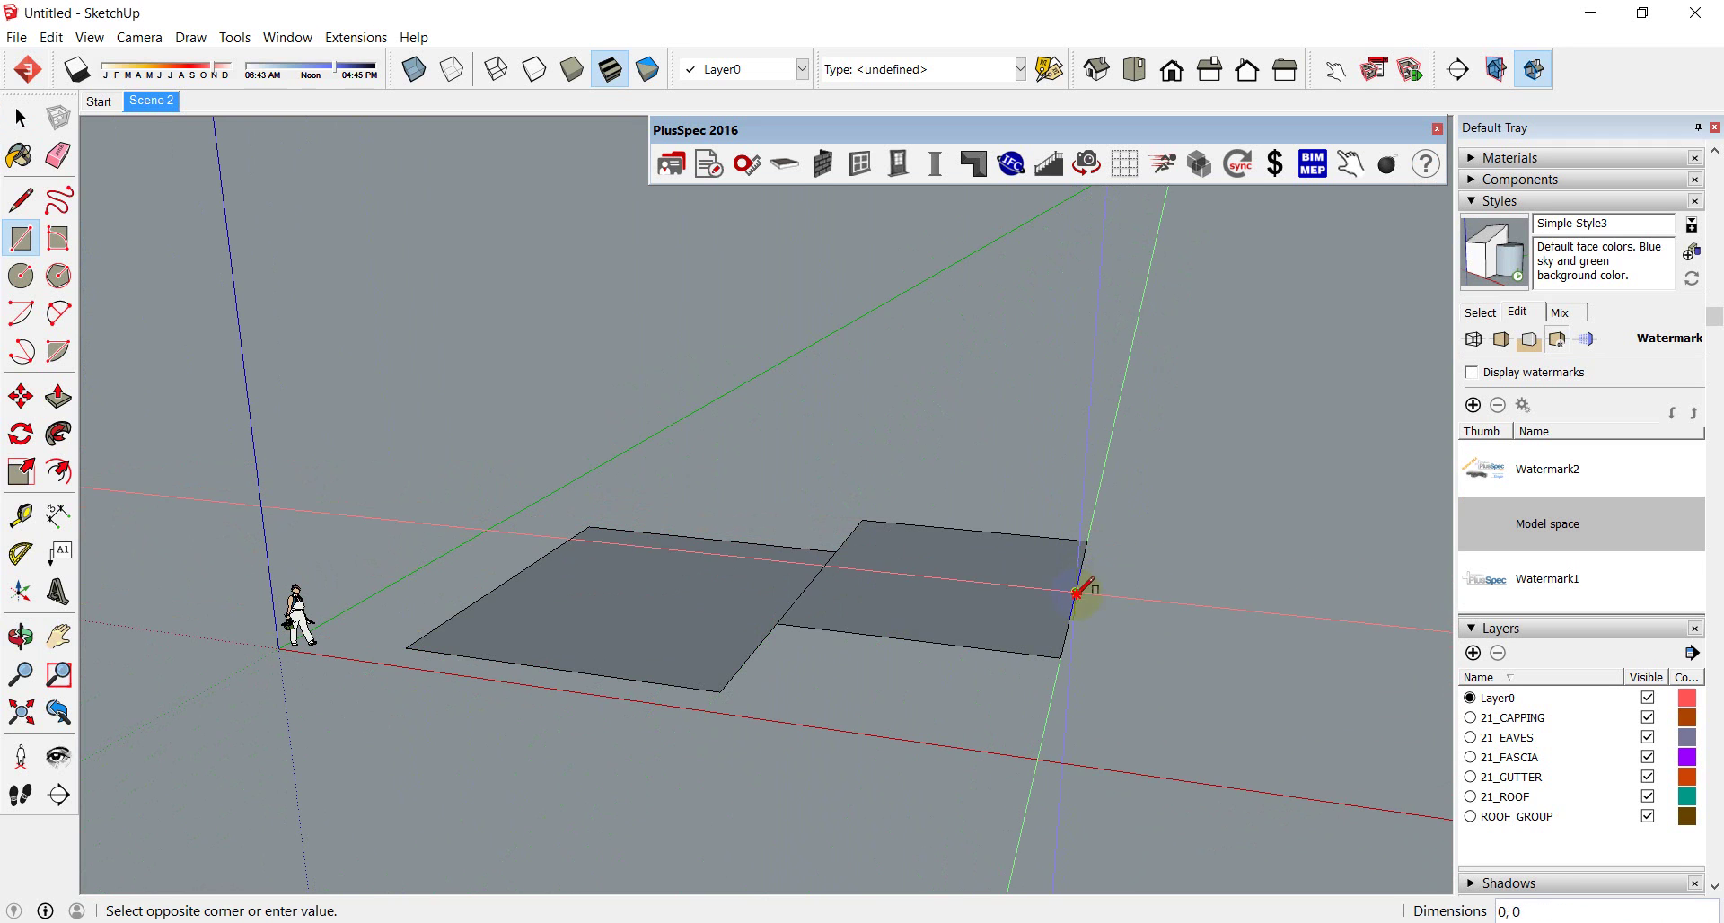
left_click(1166, 728)
mouse_move(1166, 728)
middle_mouse_down()
mouse_move(858, 604)
mouse_move(769, 616)
mouse_move(816, 704)
middle_mouse_up()
Step: Erase the inner edges between the rectangles to merge them into one footprint face
key("space")
key("e")
mouse_move(985, 568)
left_mouse_down()
mouse_move(766, 496)
mouse_move(620, 488)
left_mouse_up()
key("space")
Step: Select the merged footprint face and open the Hip Roof Tool settings for it
left_click(622, 510)
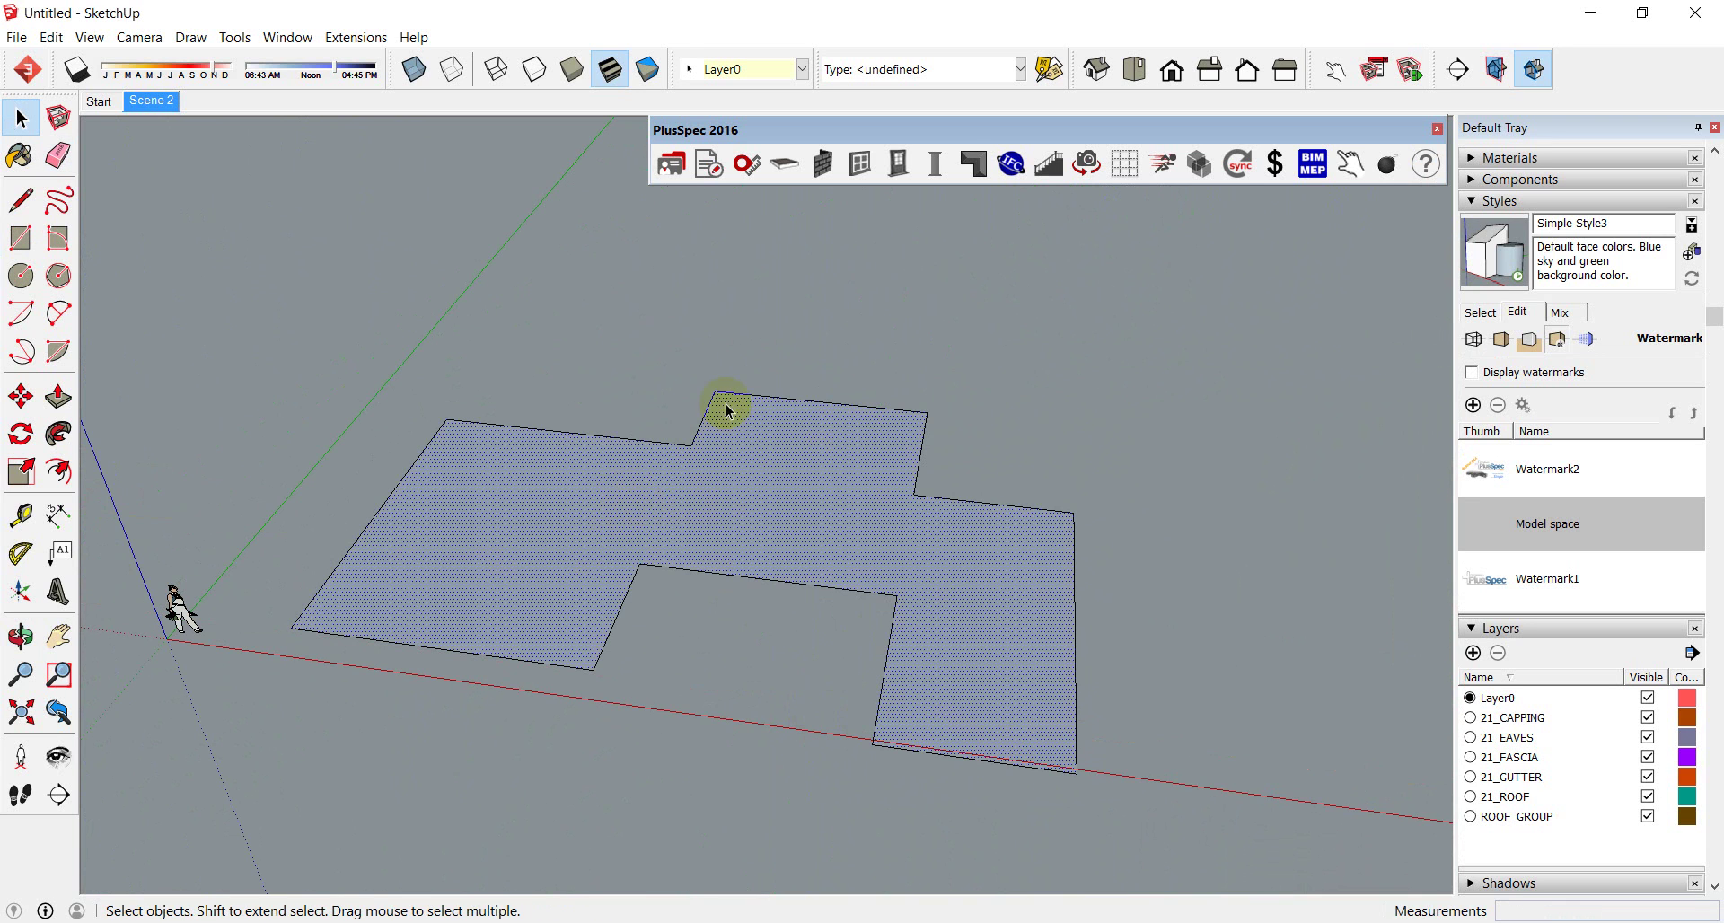
left_click(968, 171)
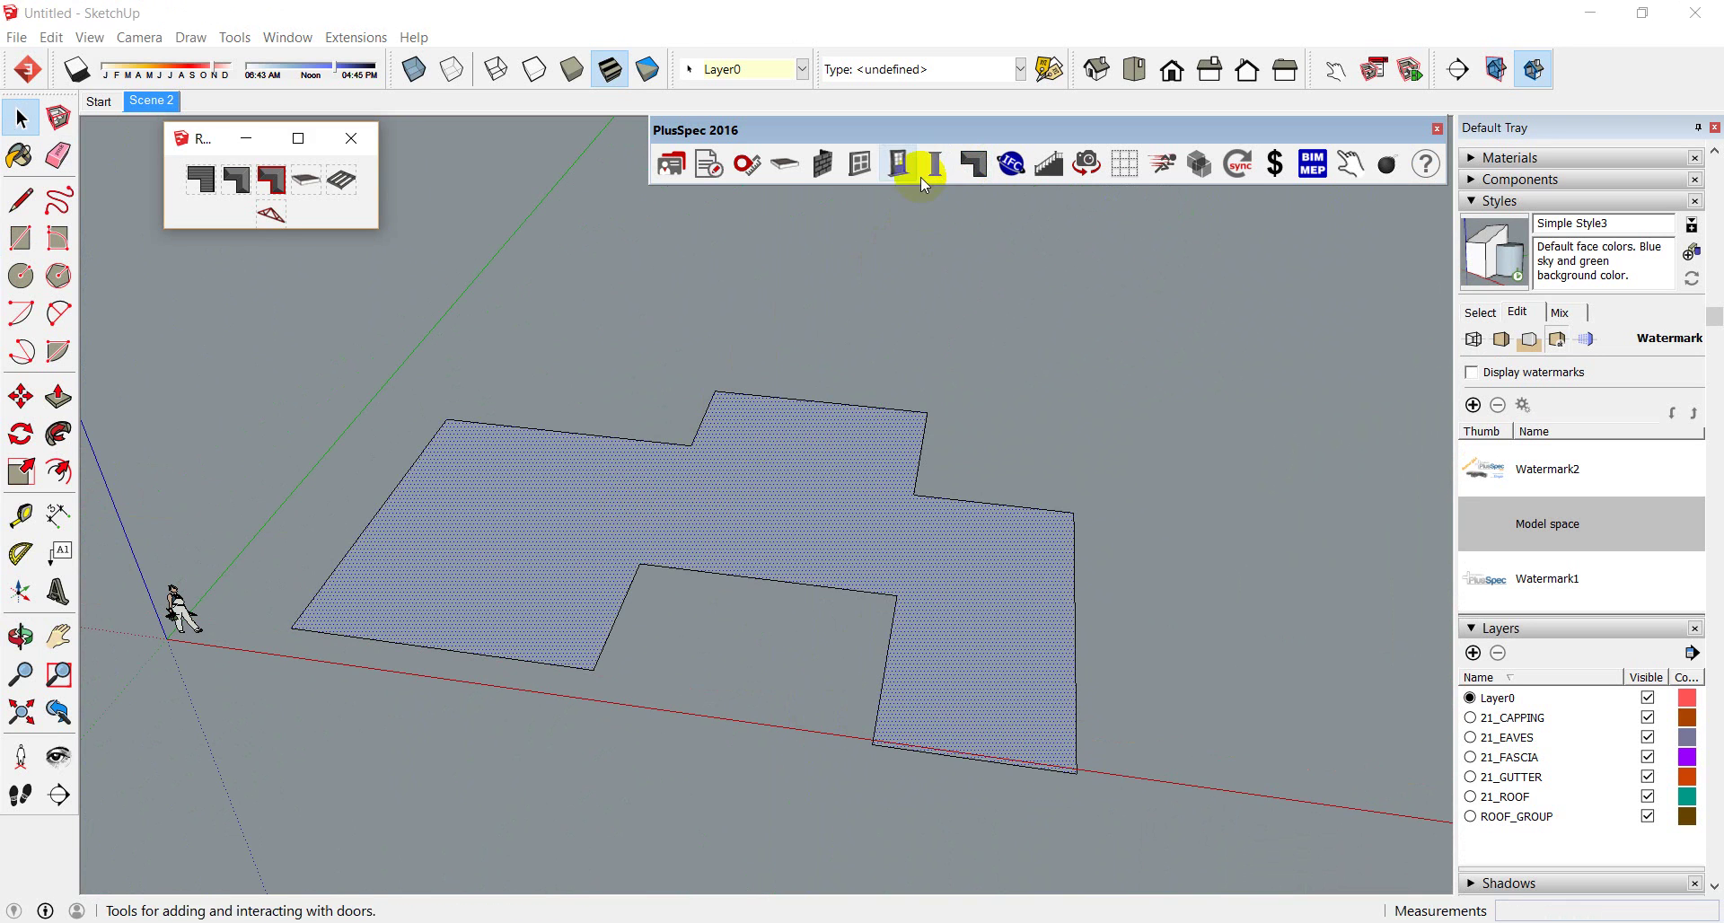
left_click(236, 180)
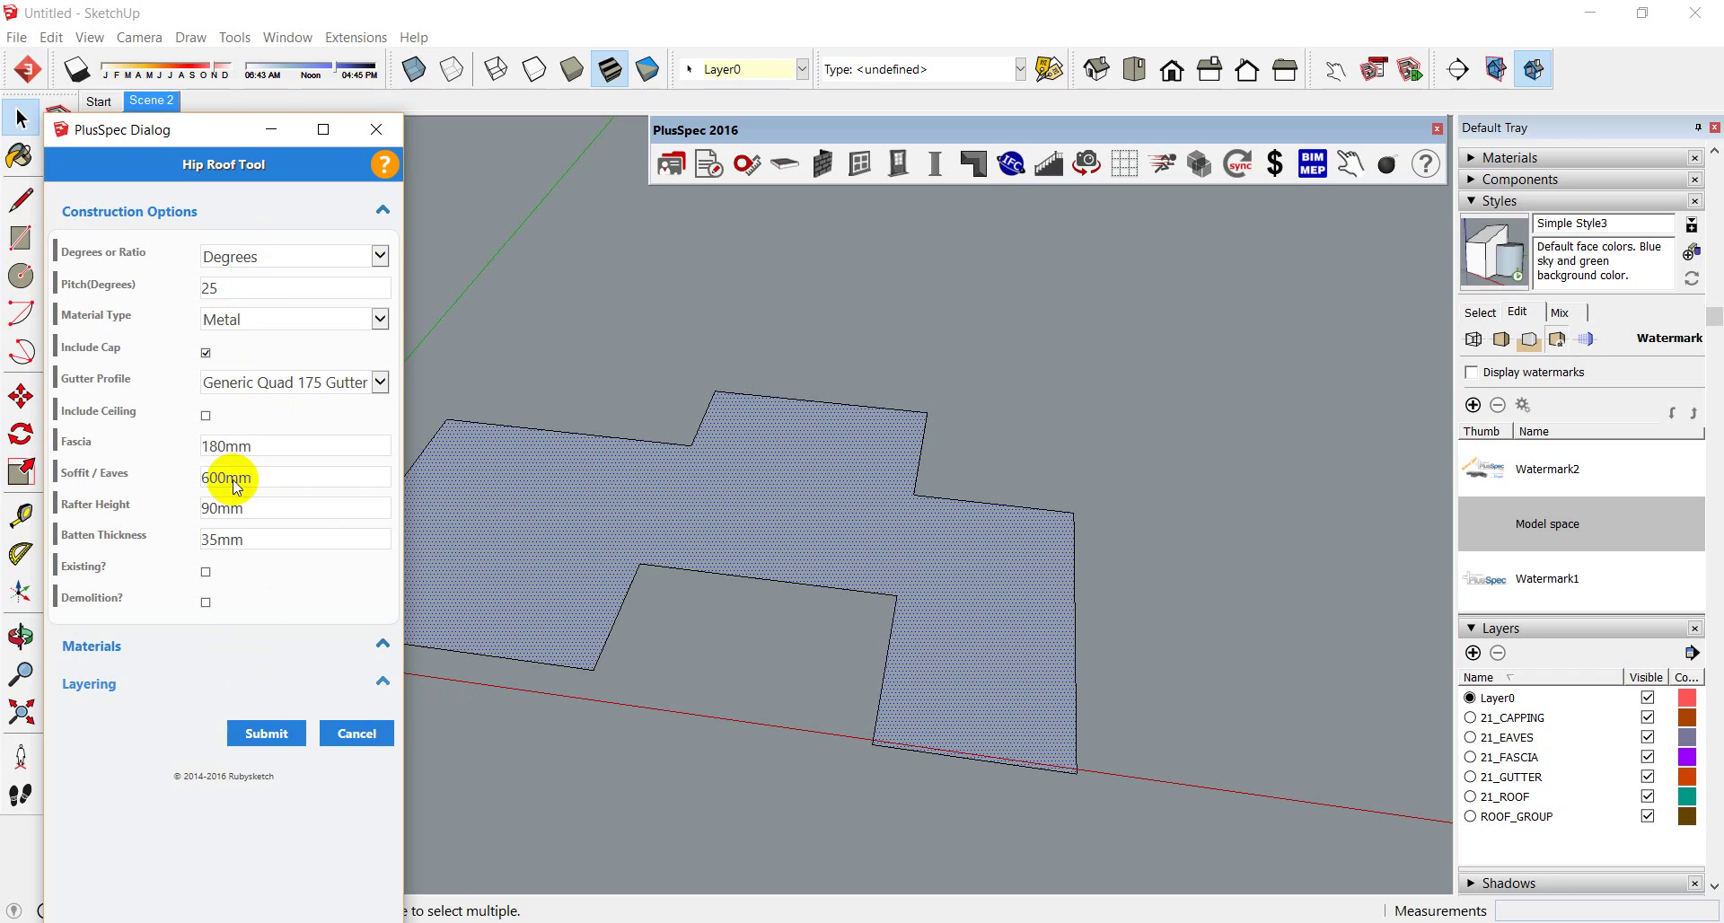
Step: Switch the roof pitch entry to Ratio and back to Degrees
left_click(368, 256)
left_click(334, 260)
key("Down")
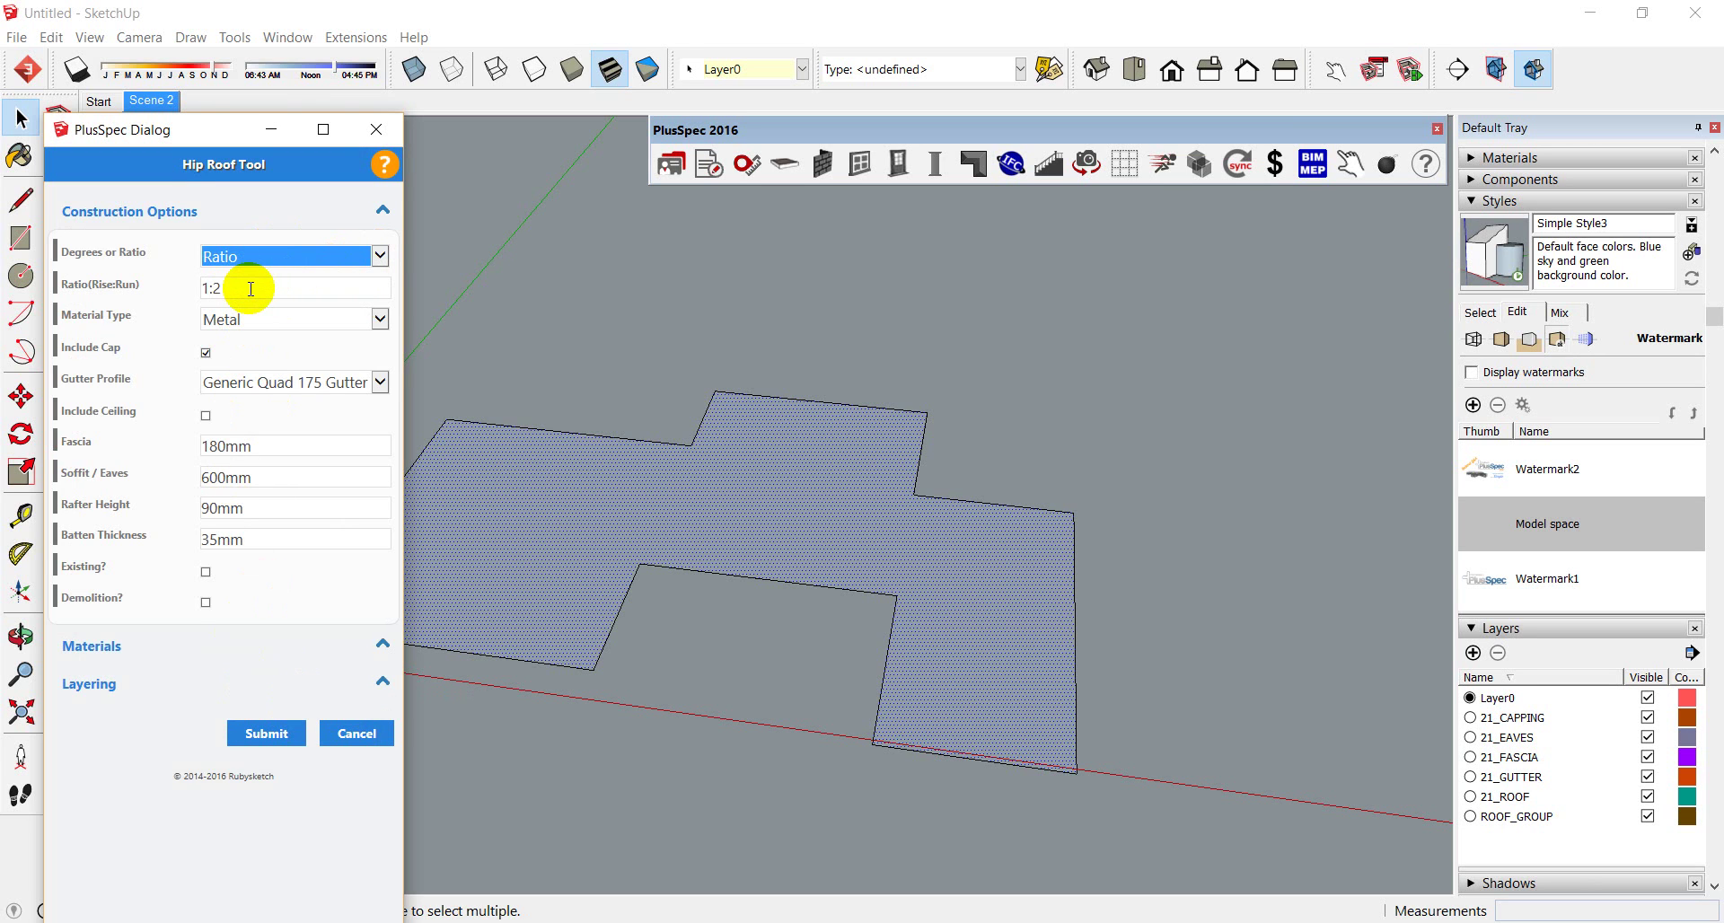
left_click(375, 255)
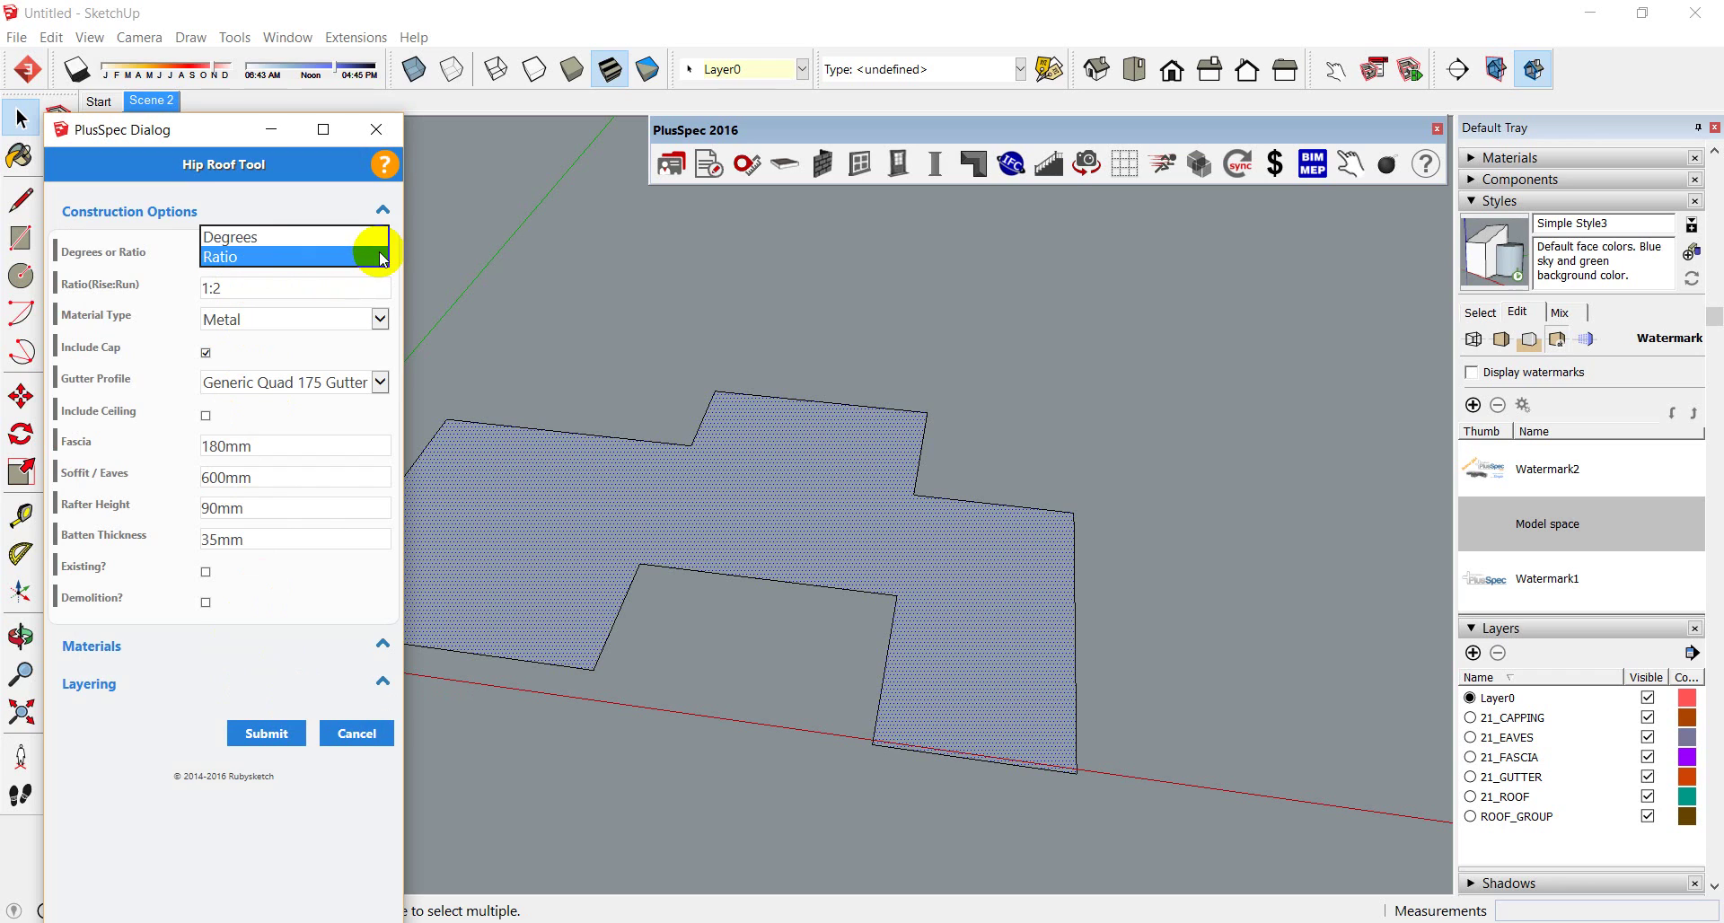
left_click(320, 237)
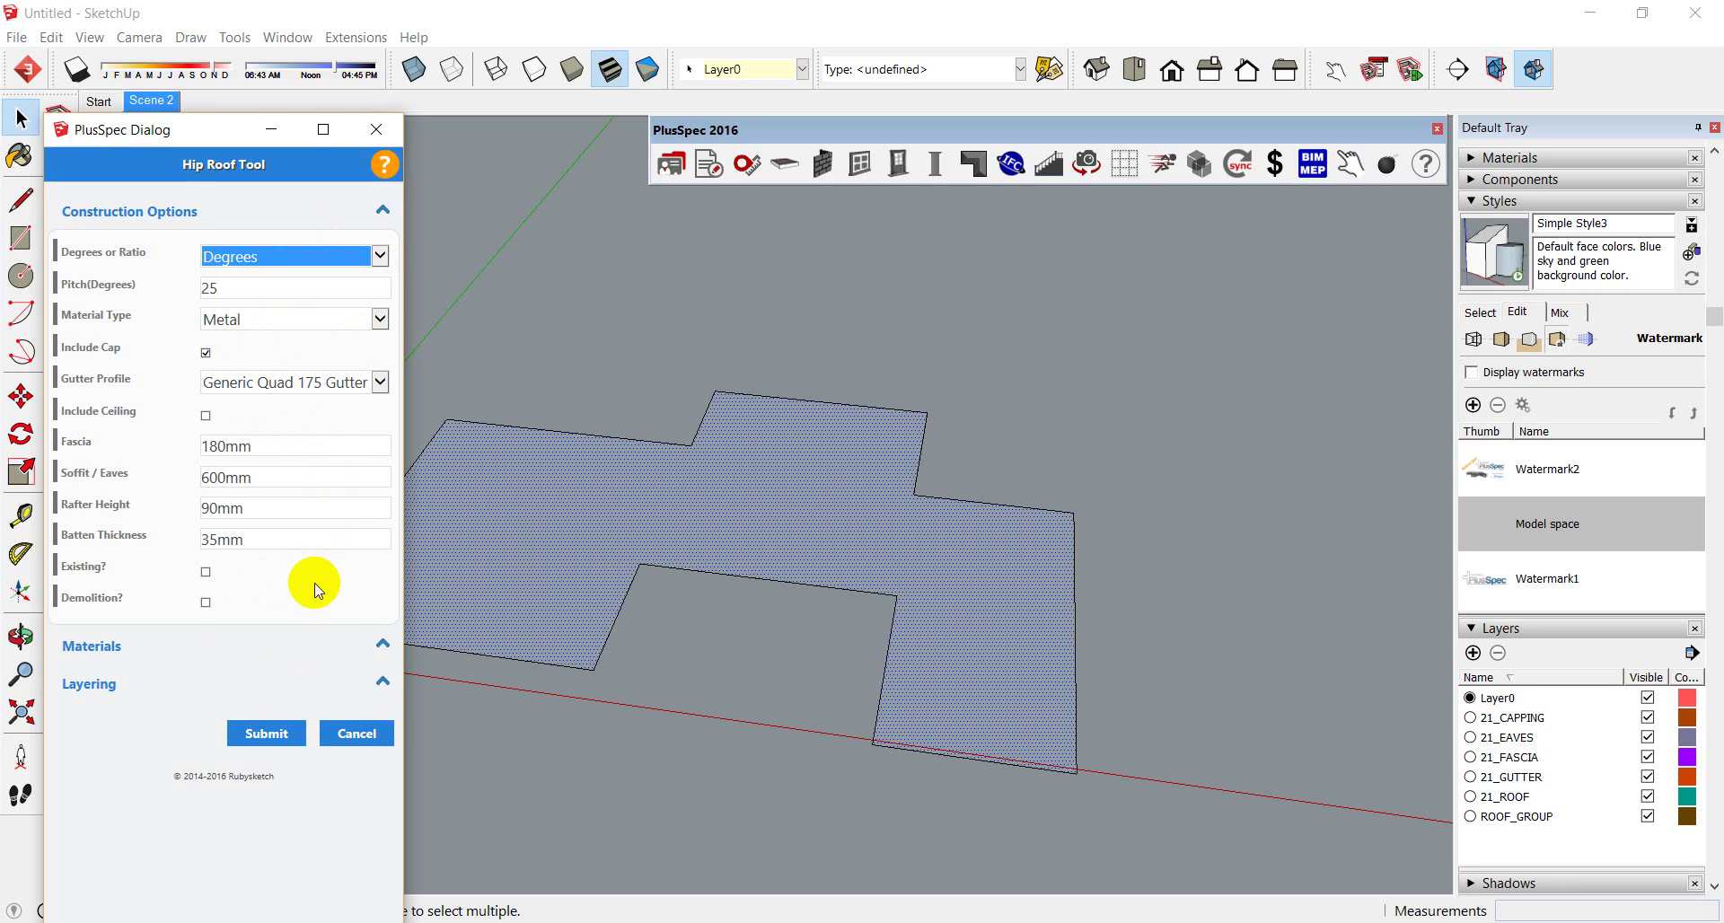
Step: Generate a metal hip roof with a 25-degree pitch, 180mm fascia and 600mm eaves on the footprint
left_click(312, 640)
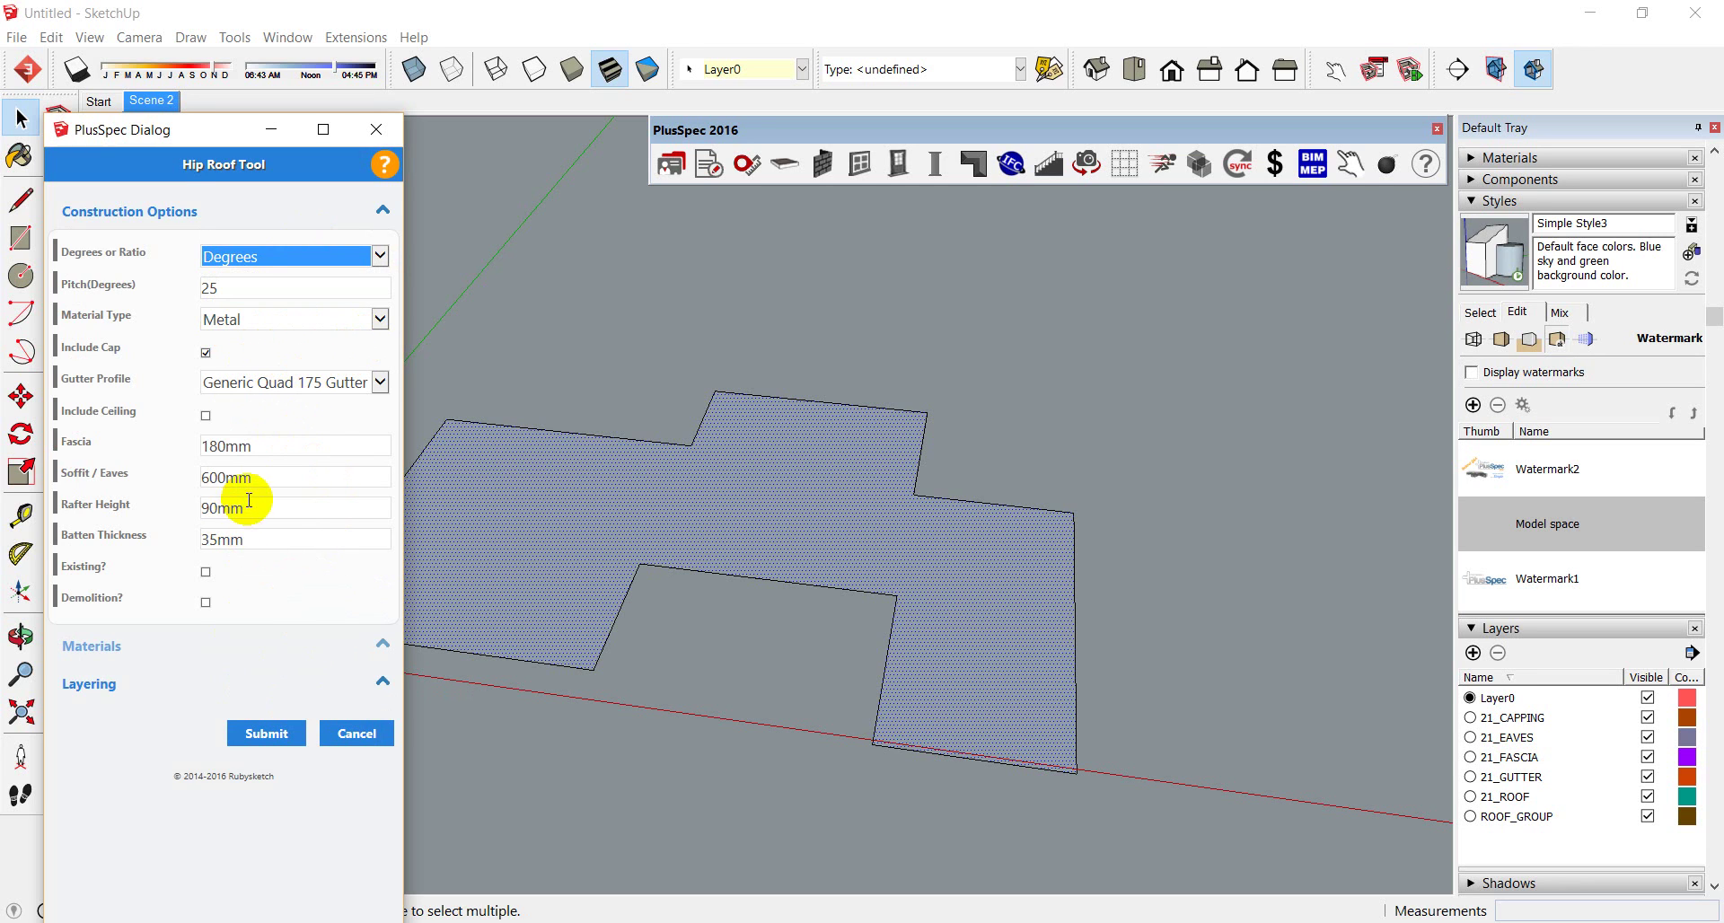
left_click(262, 734)
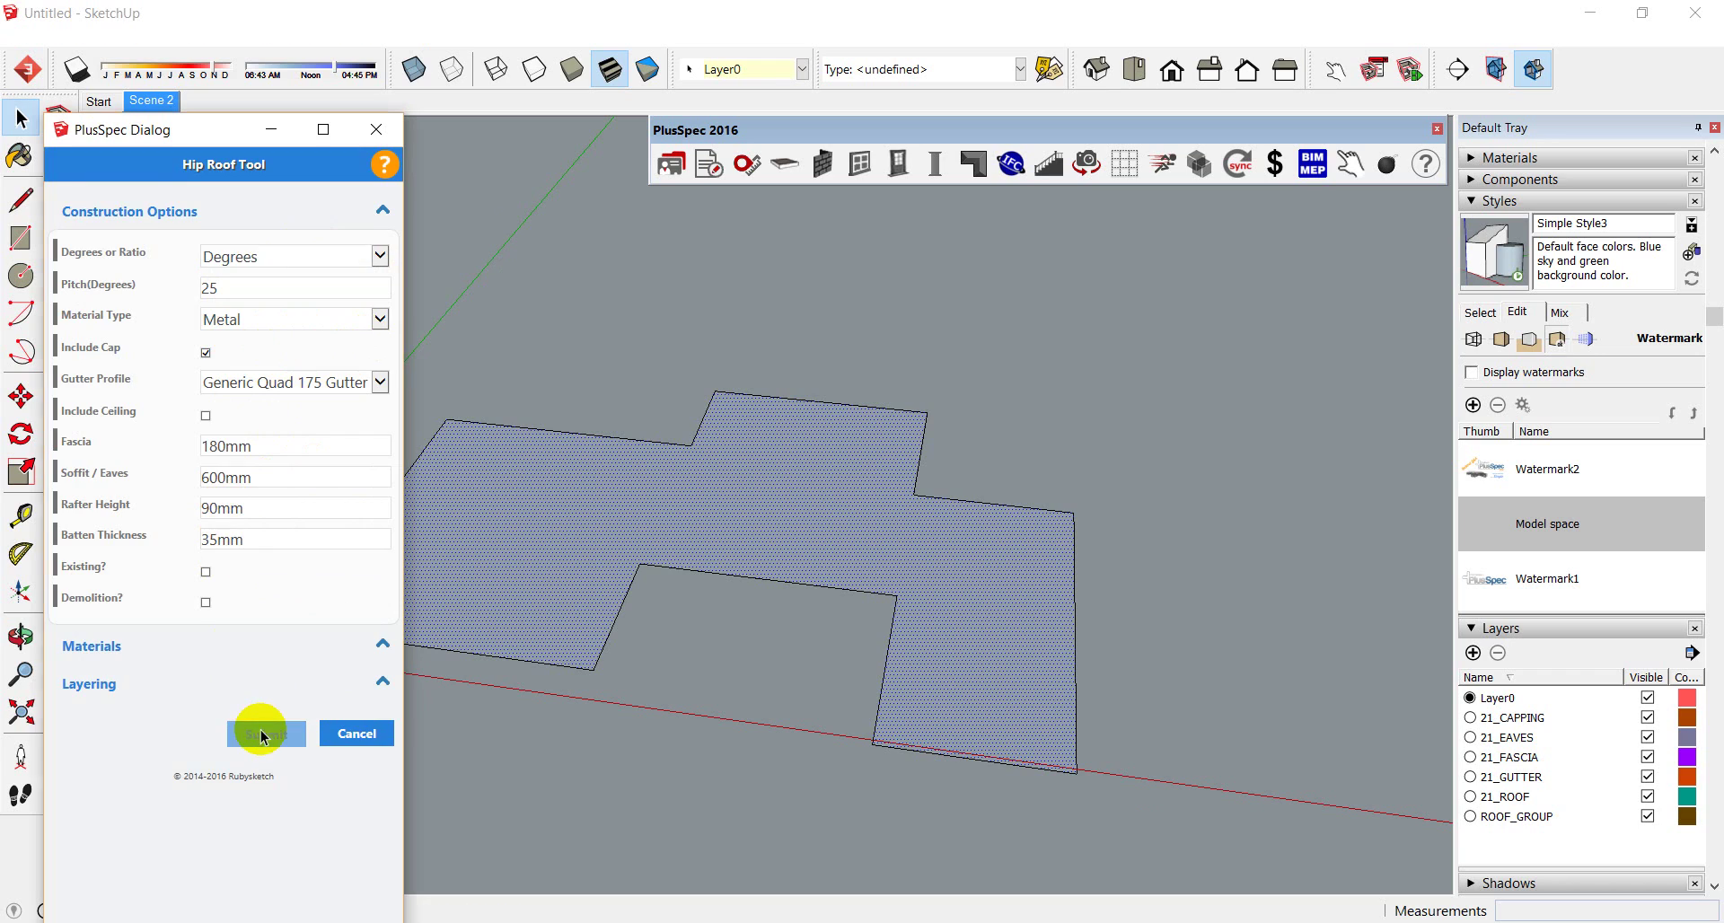
middle_click_drag(472, 606, 438, 492)
Step: Convert the triangular hip end of the wing nearest the scale figure into a gable
left_click(416, 476)
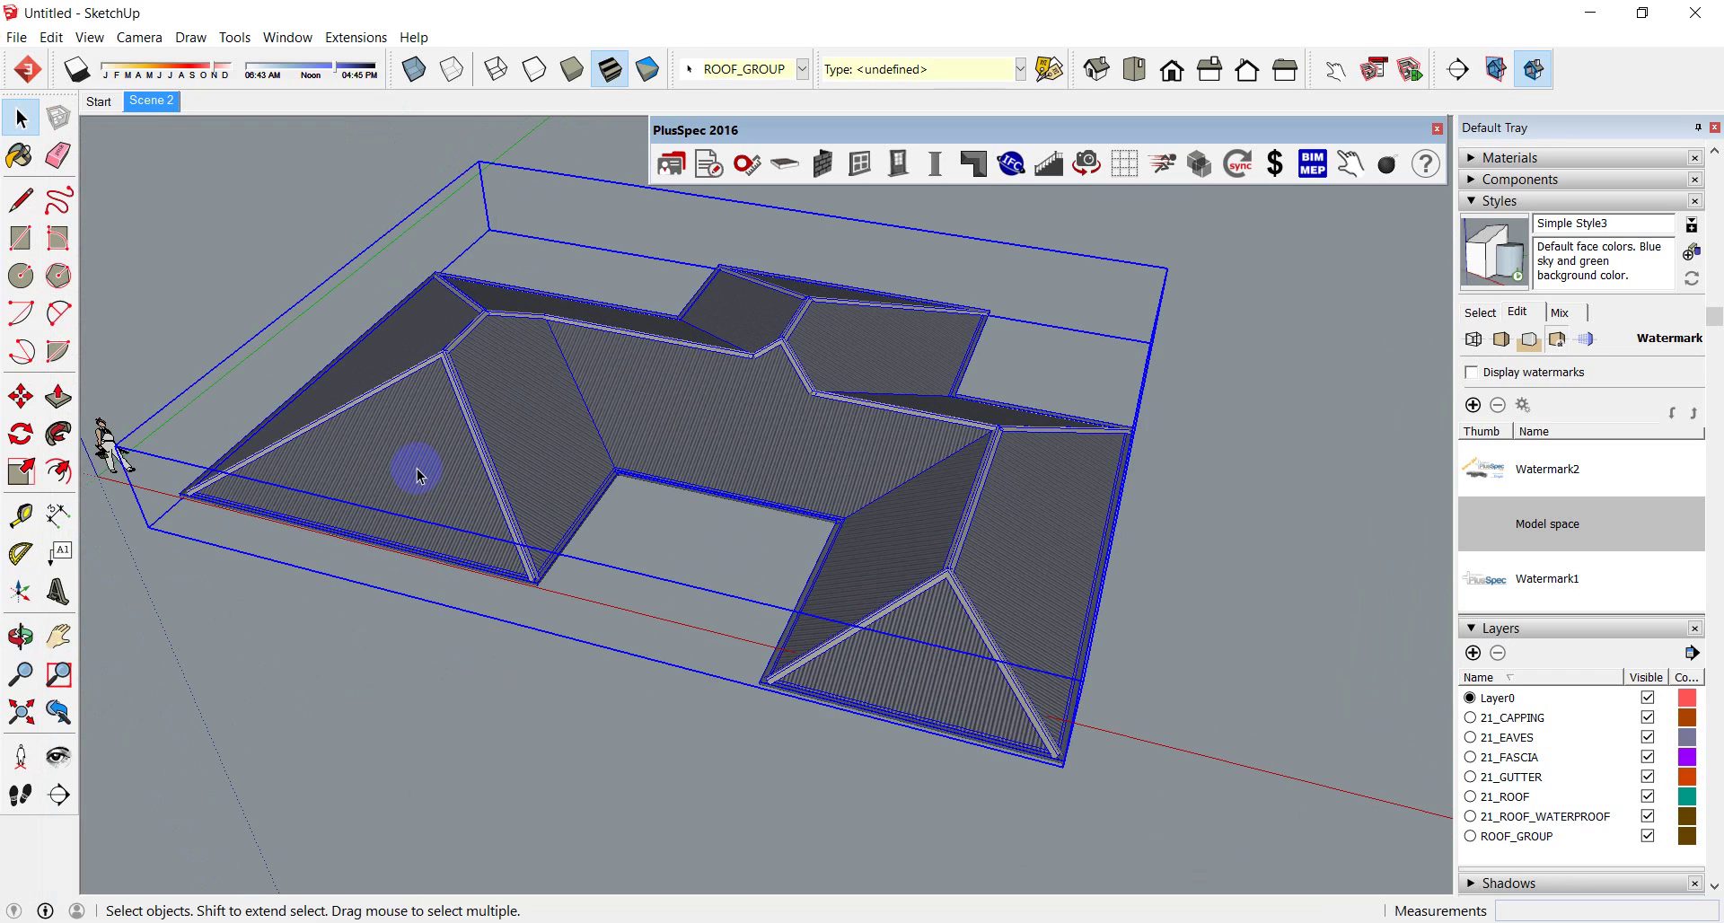
left_click(973, 163)
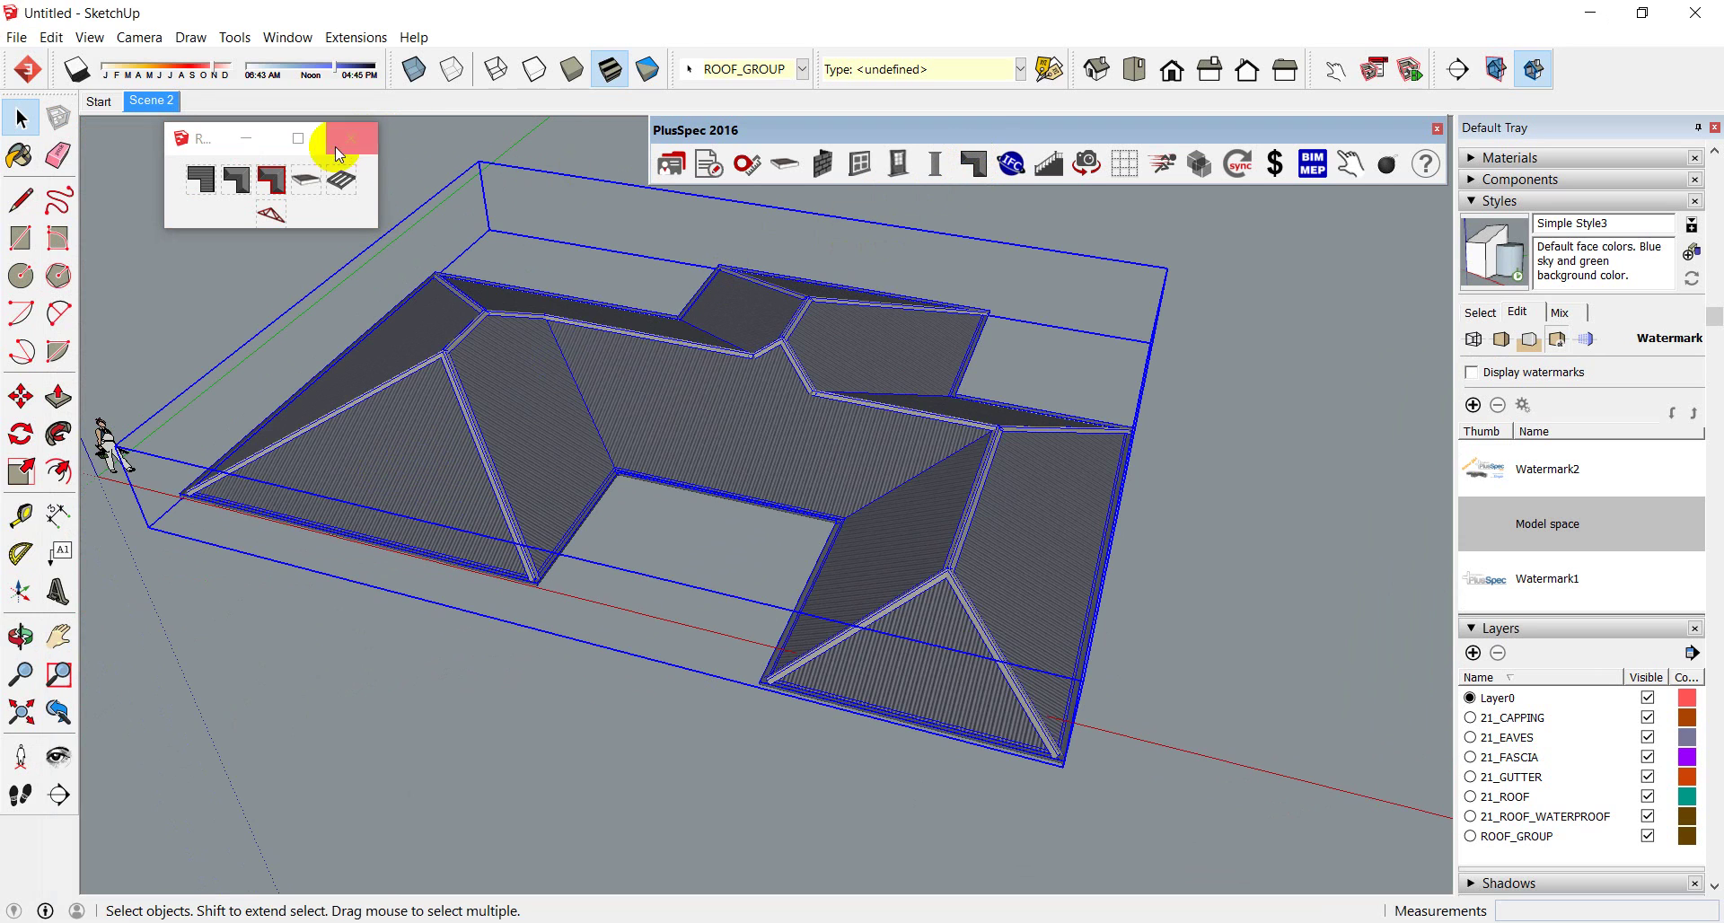
left_click(271, 180)
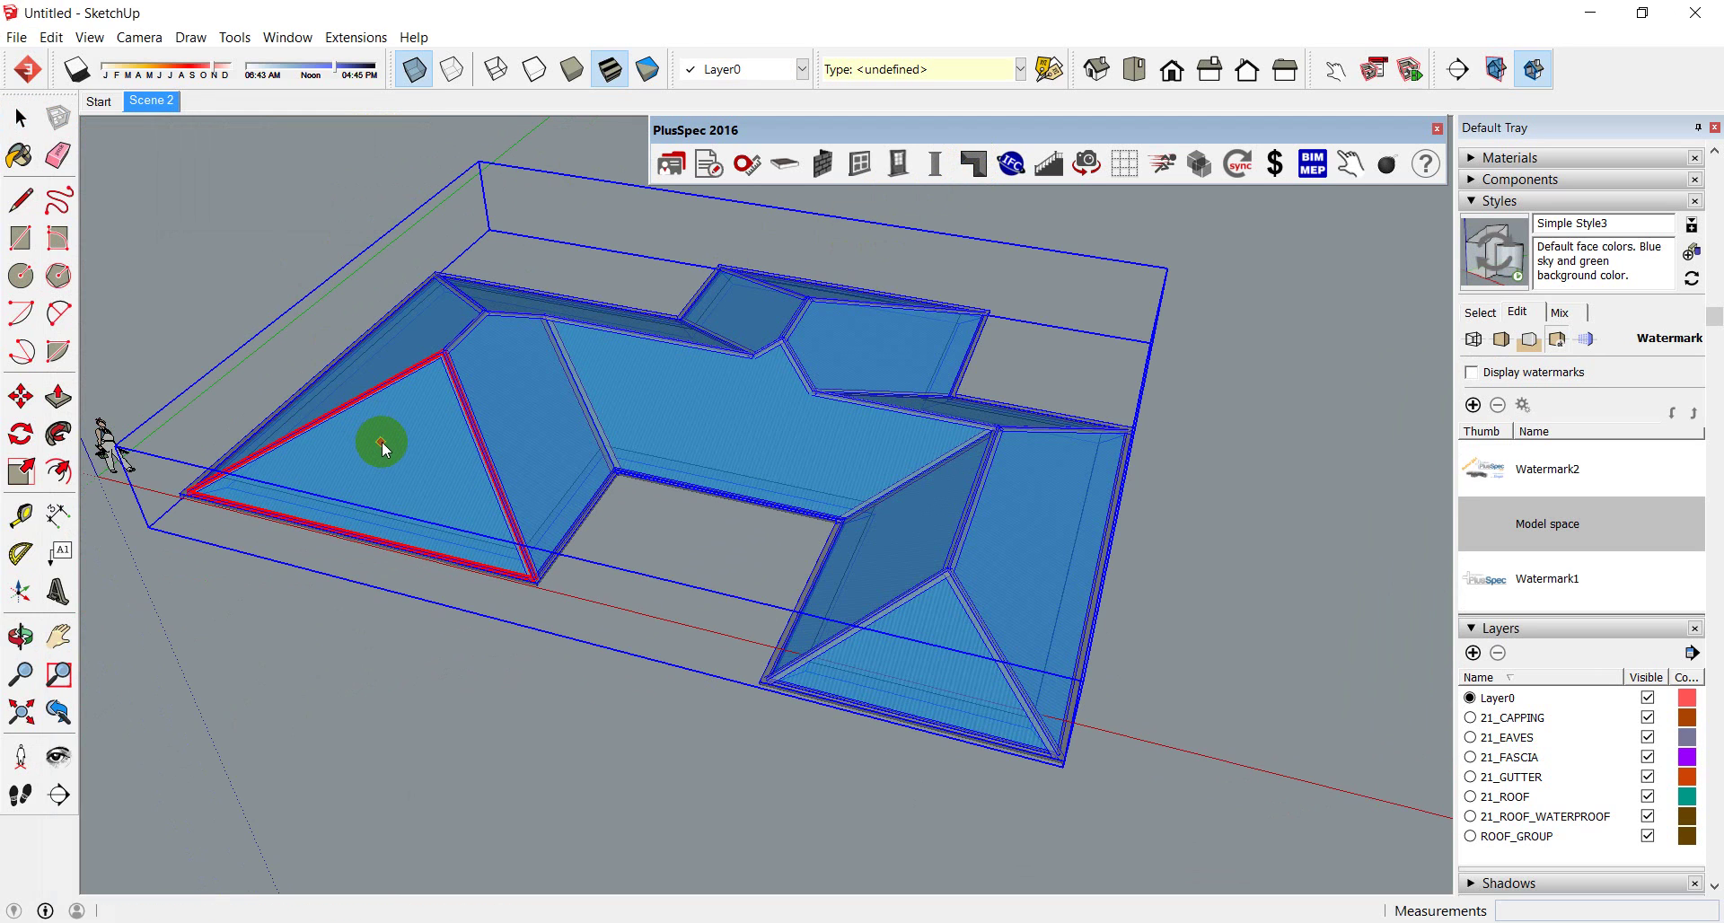
left_click(380, 440)
left_click(263, 377)
middle_click_drag(404, 450, 459, 525)
scroll(460, 525, "up", 3)
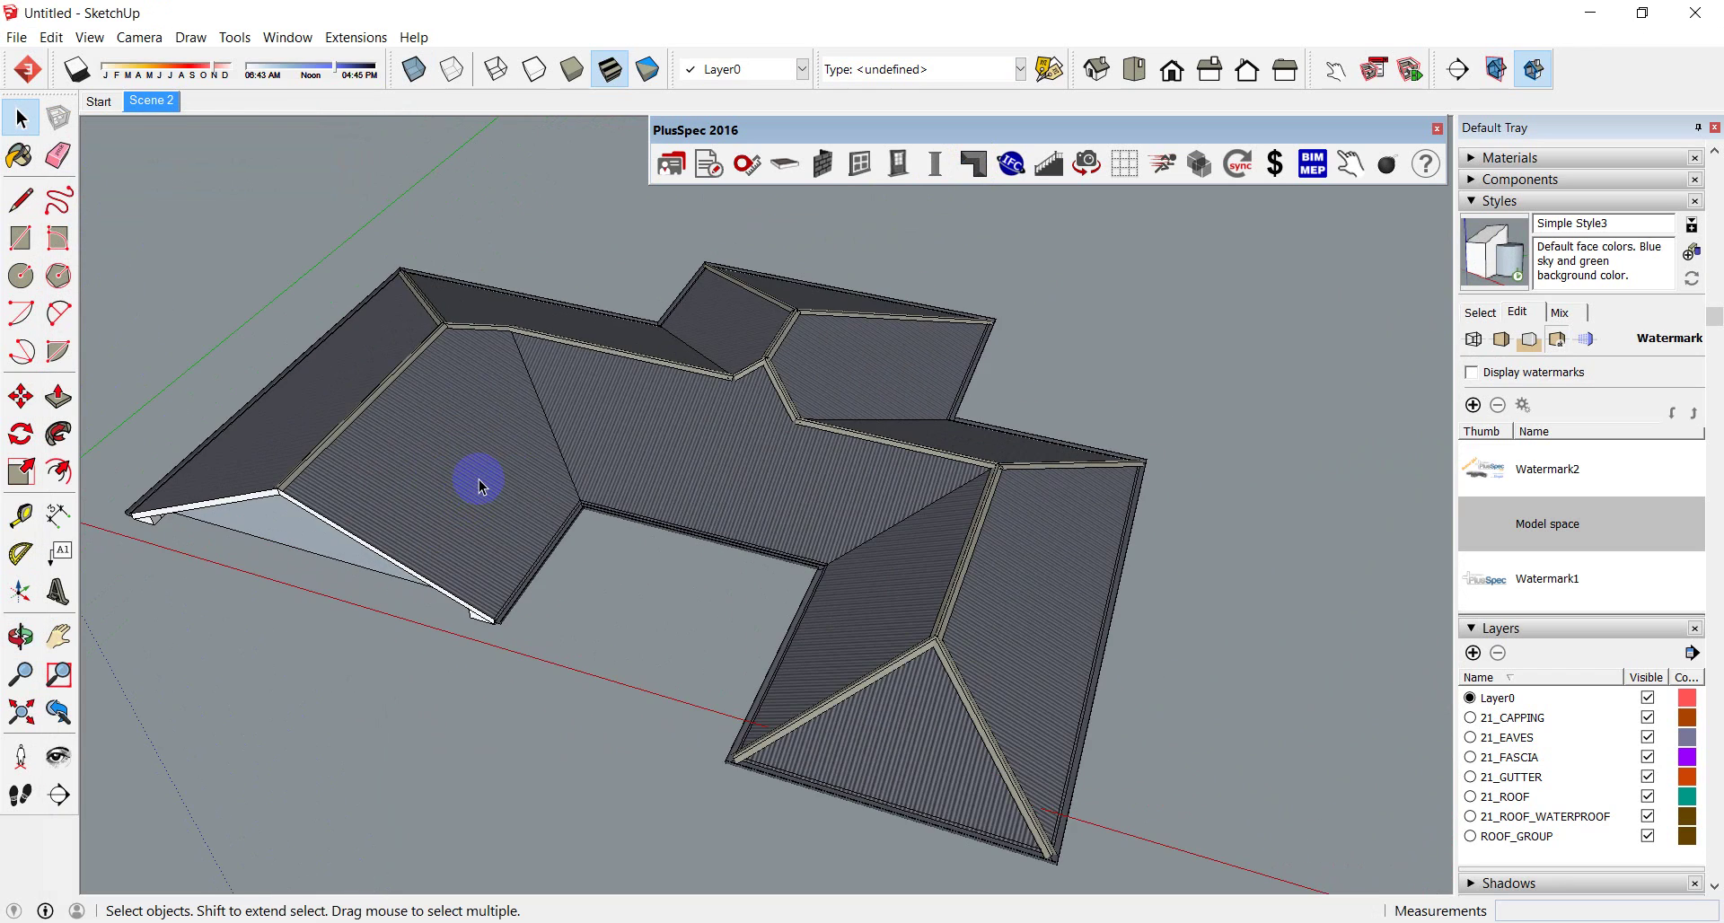
Step: Open the roof group for editing and select all its connected roof faces
double_click(479, 483)
triple_click(478, 483)
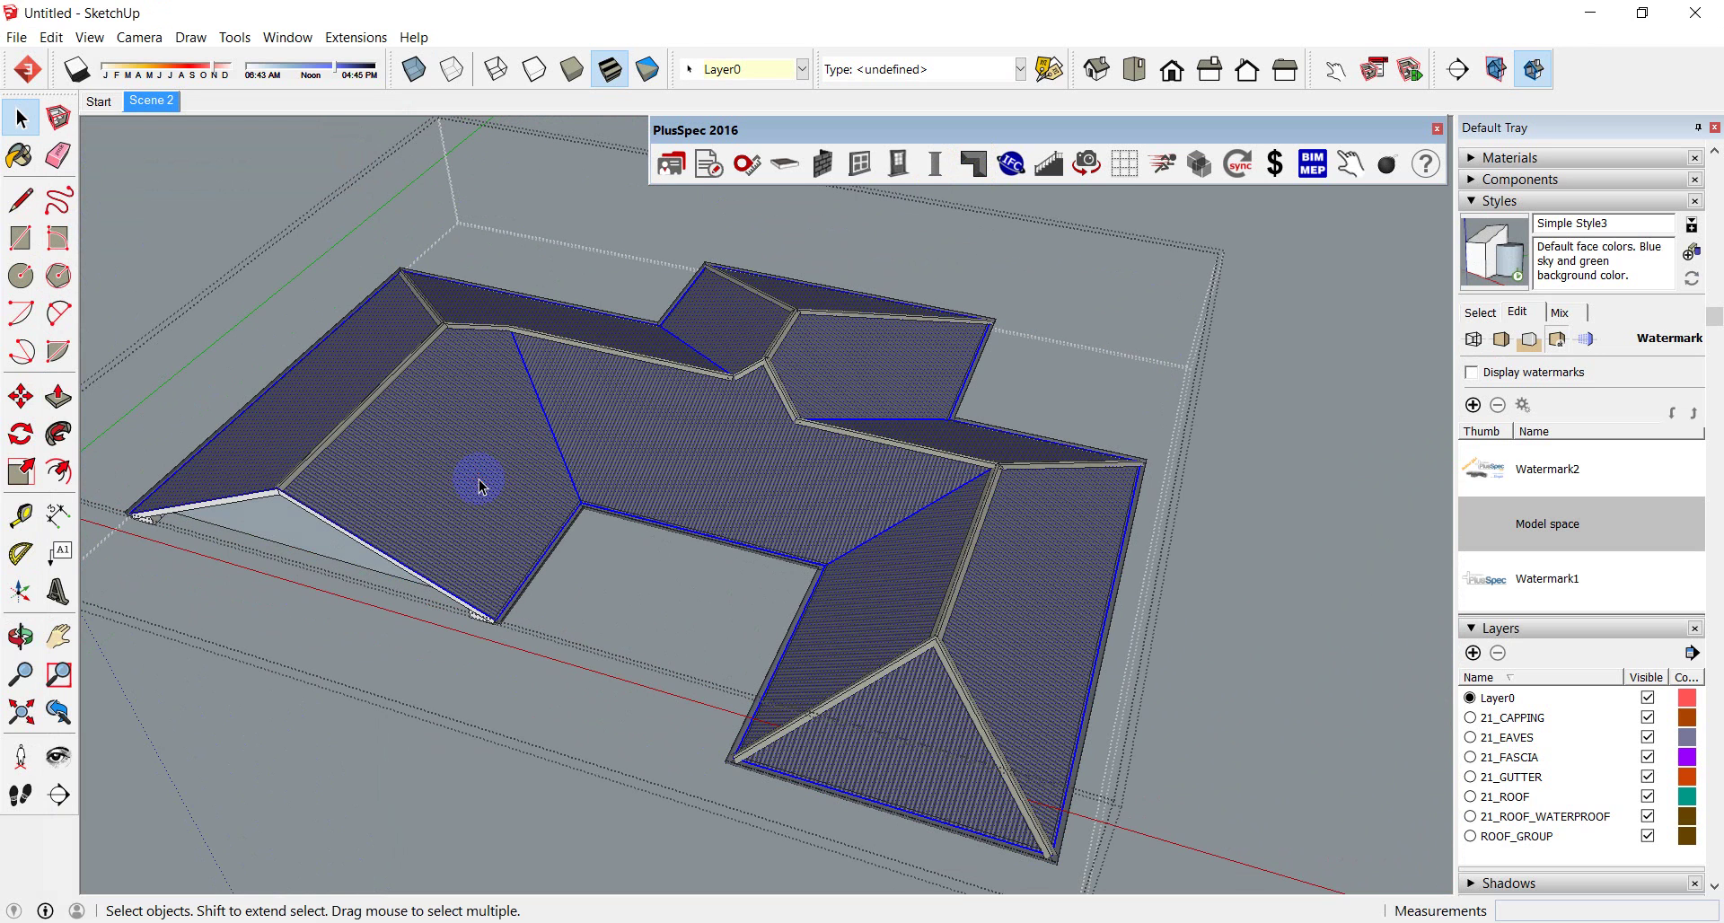
Step: Try selecting individual roof faces, ending with only the two slopes of the gabled wing
left_click(480, 482)
left_click(604, 453)
left_click(503, 471)
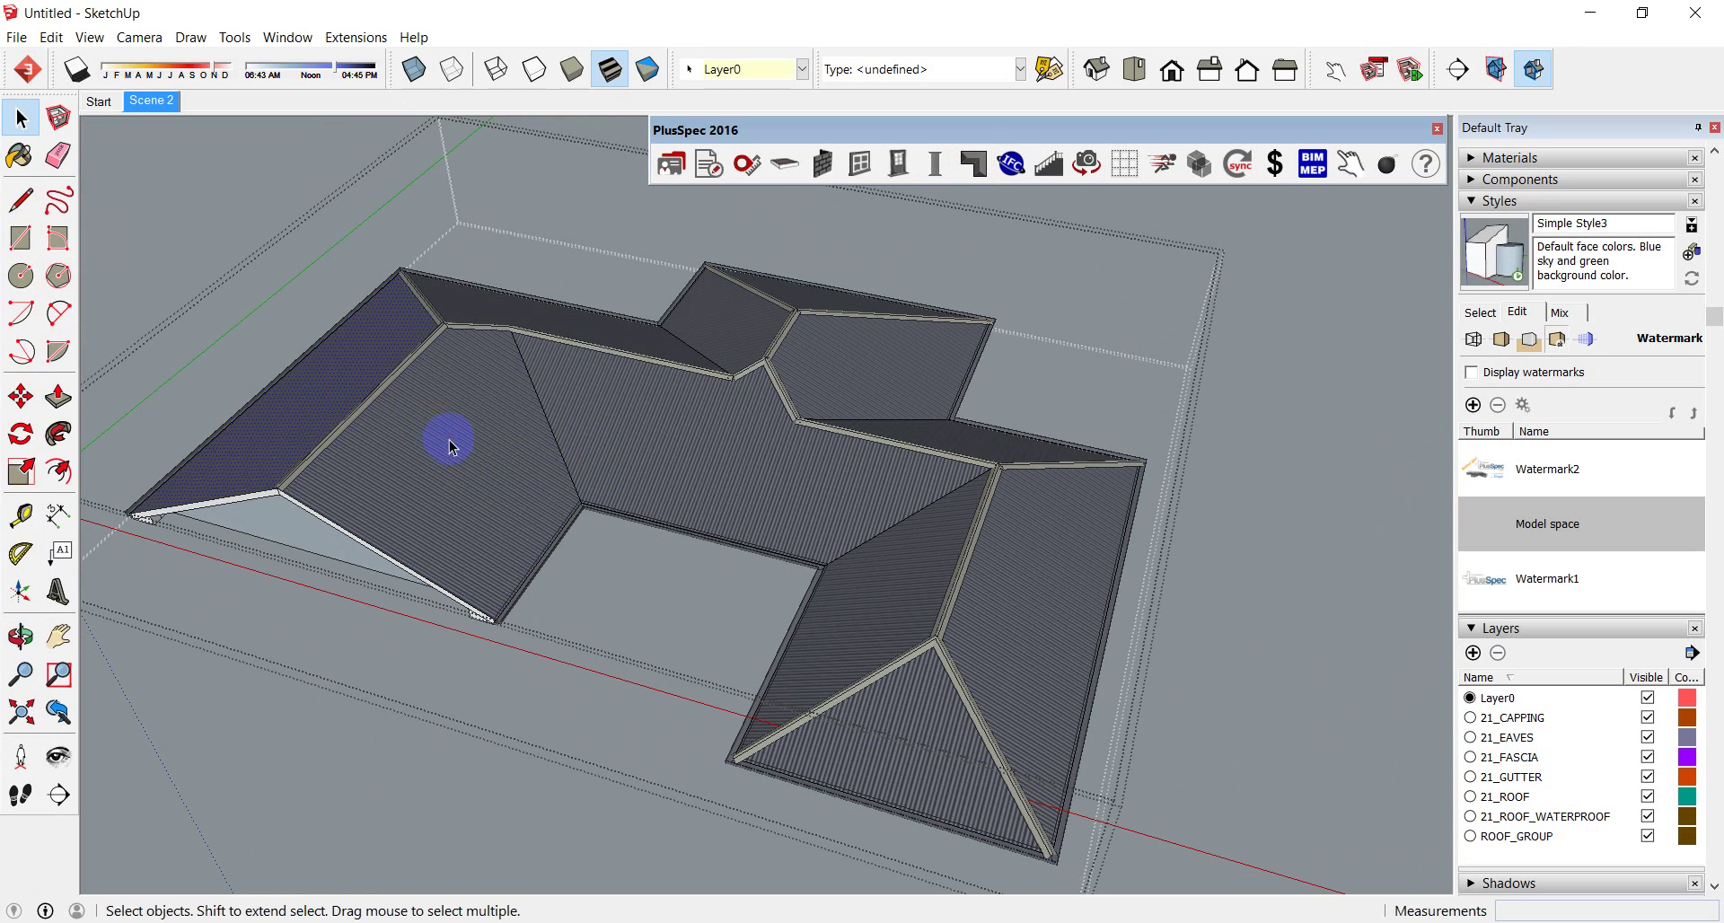
left_click(590, 435)
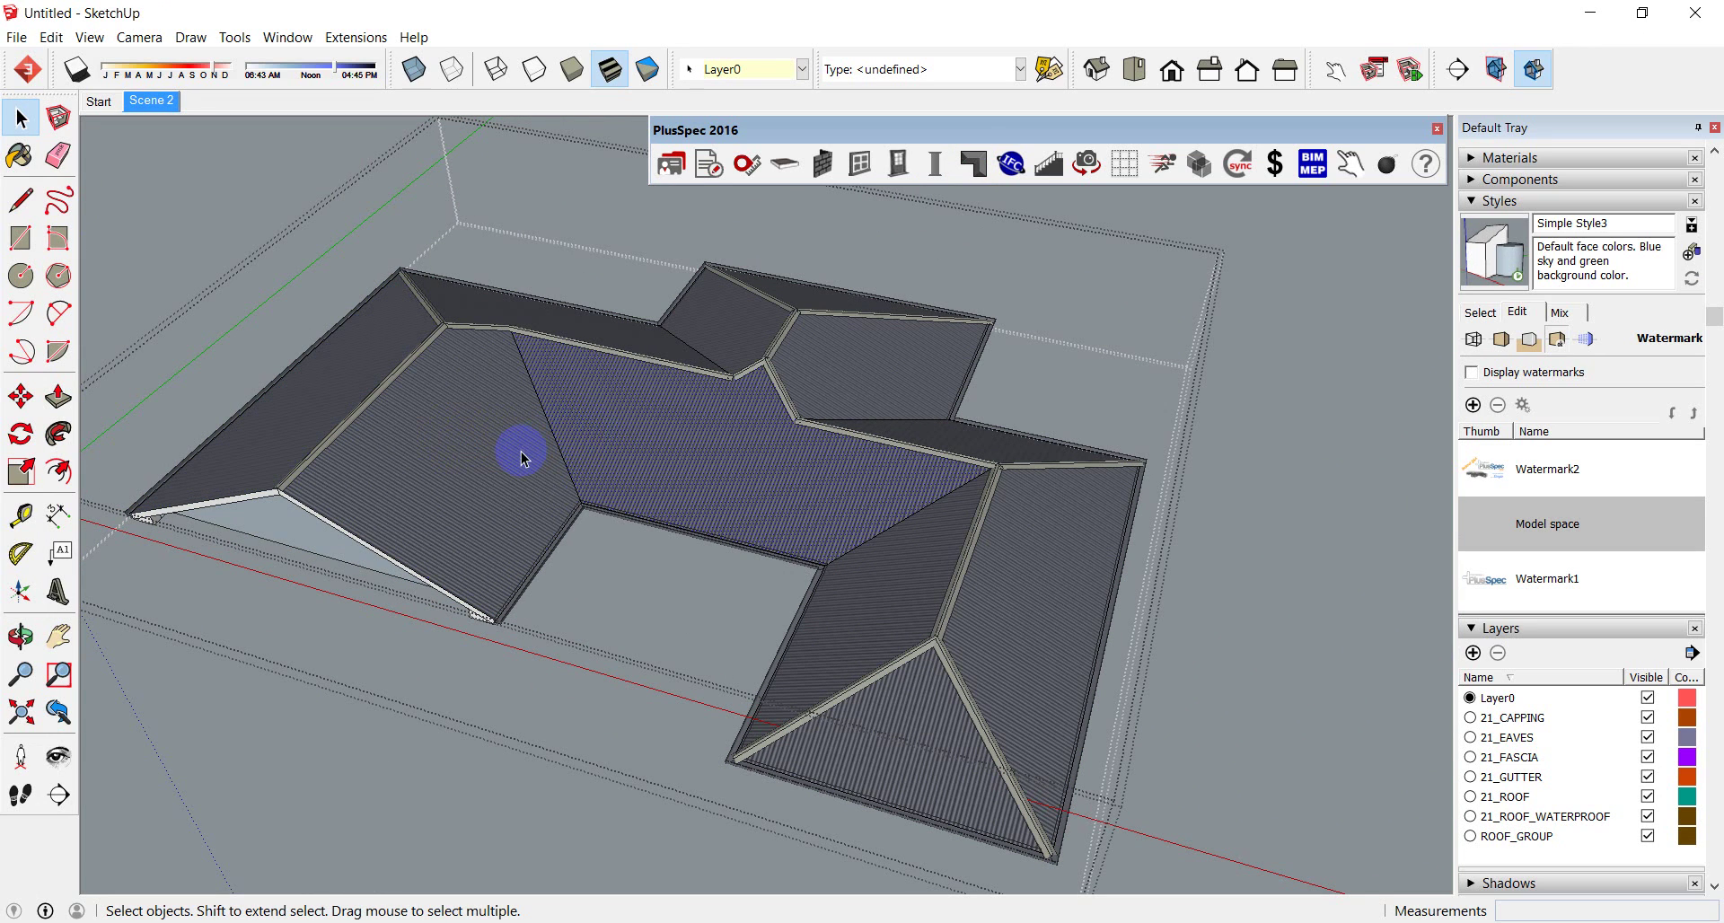
left_click(352, 381, "shift")
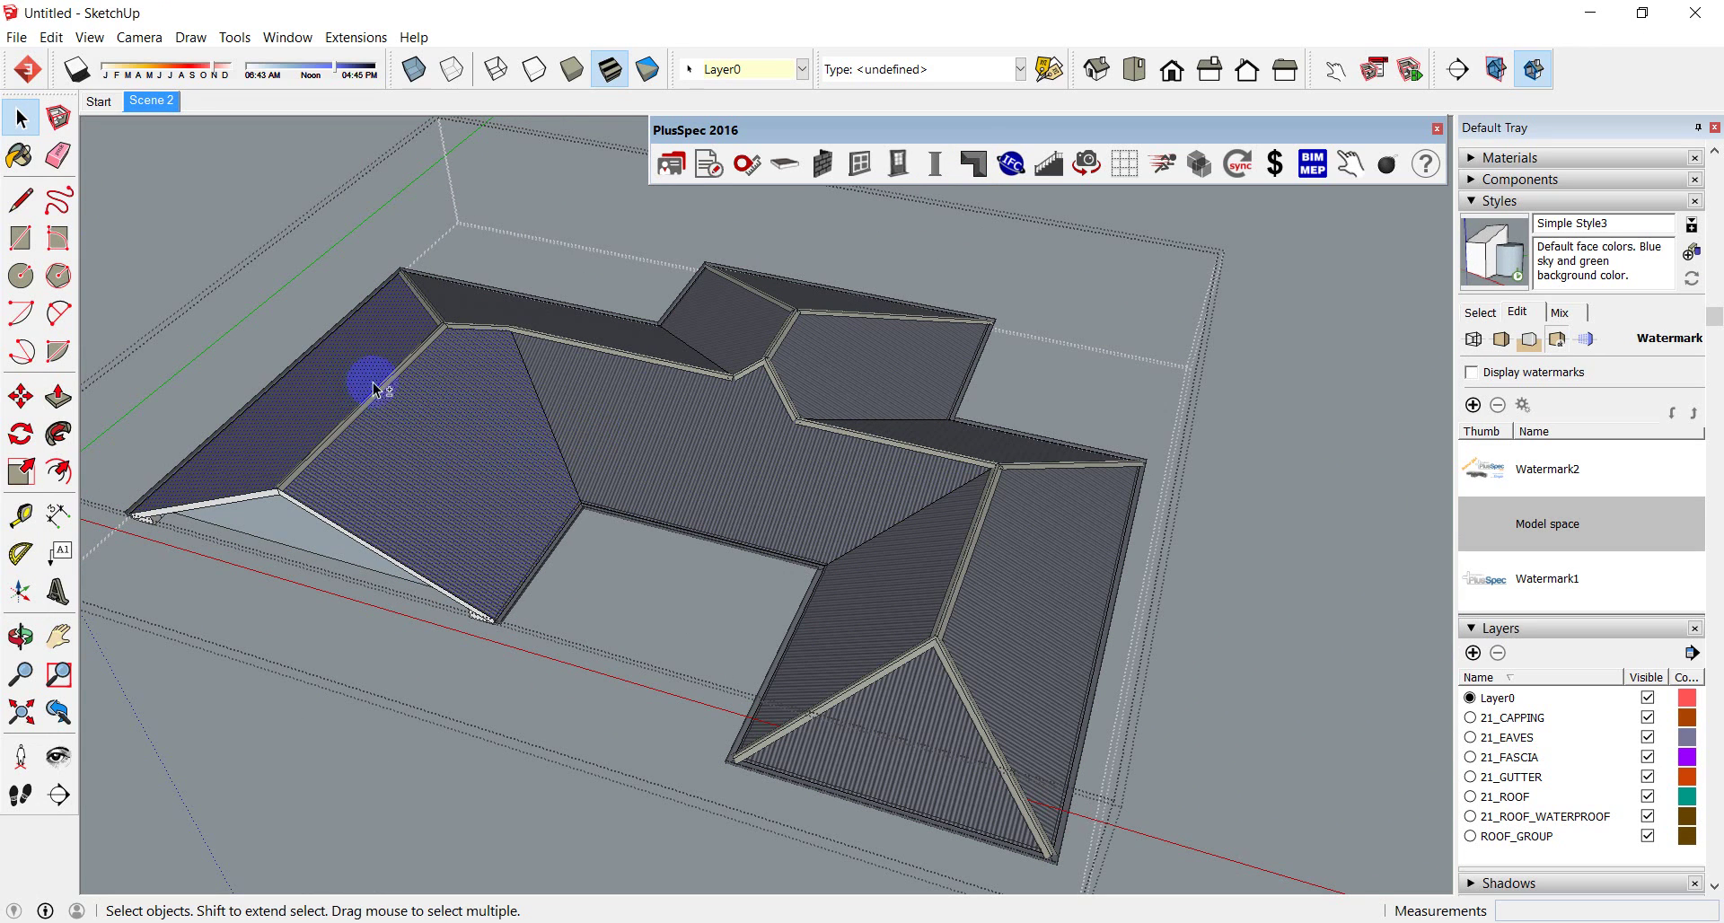
scroll(574, 453, "up", 4)
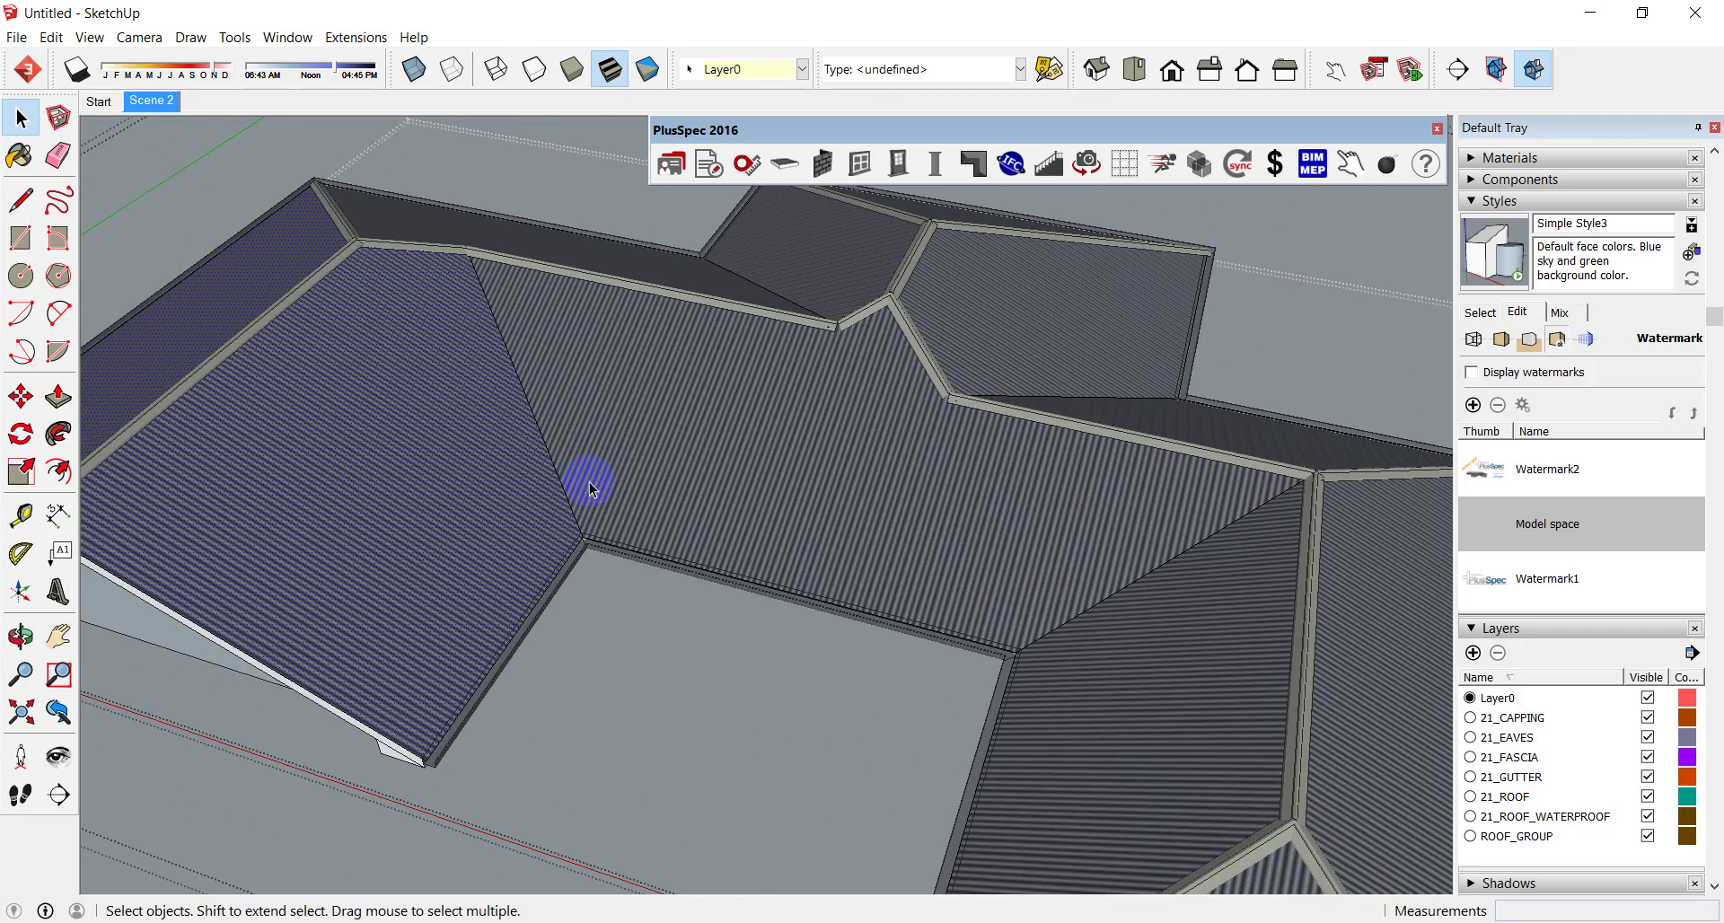
scroll(625, 373, "down", 4)
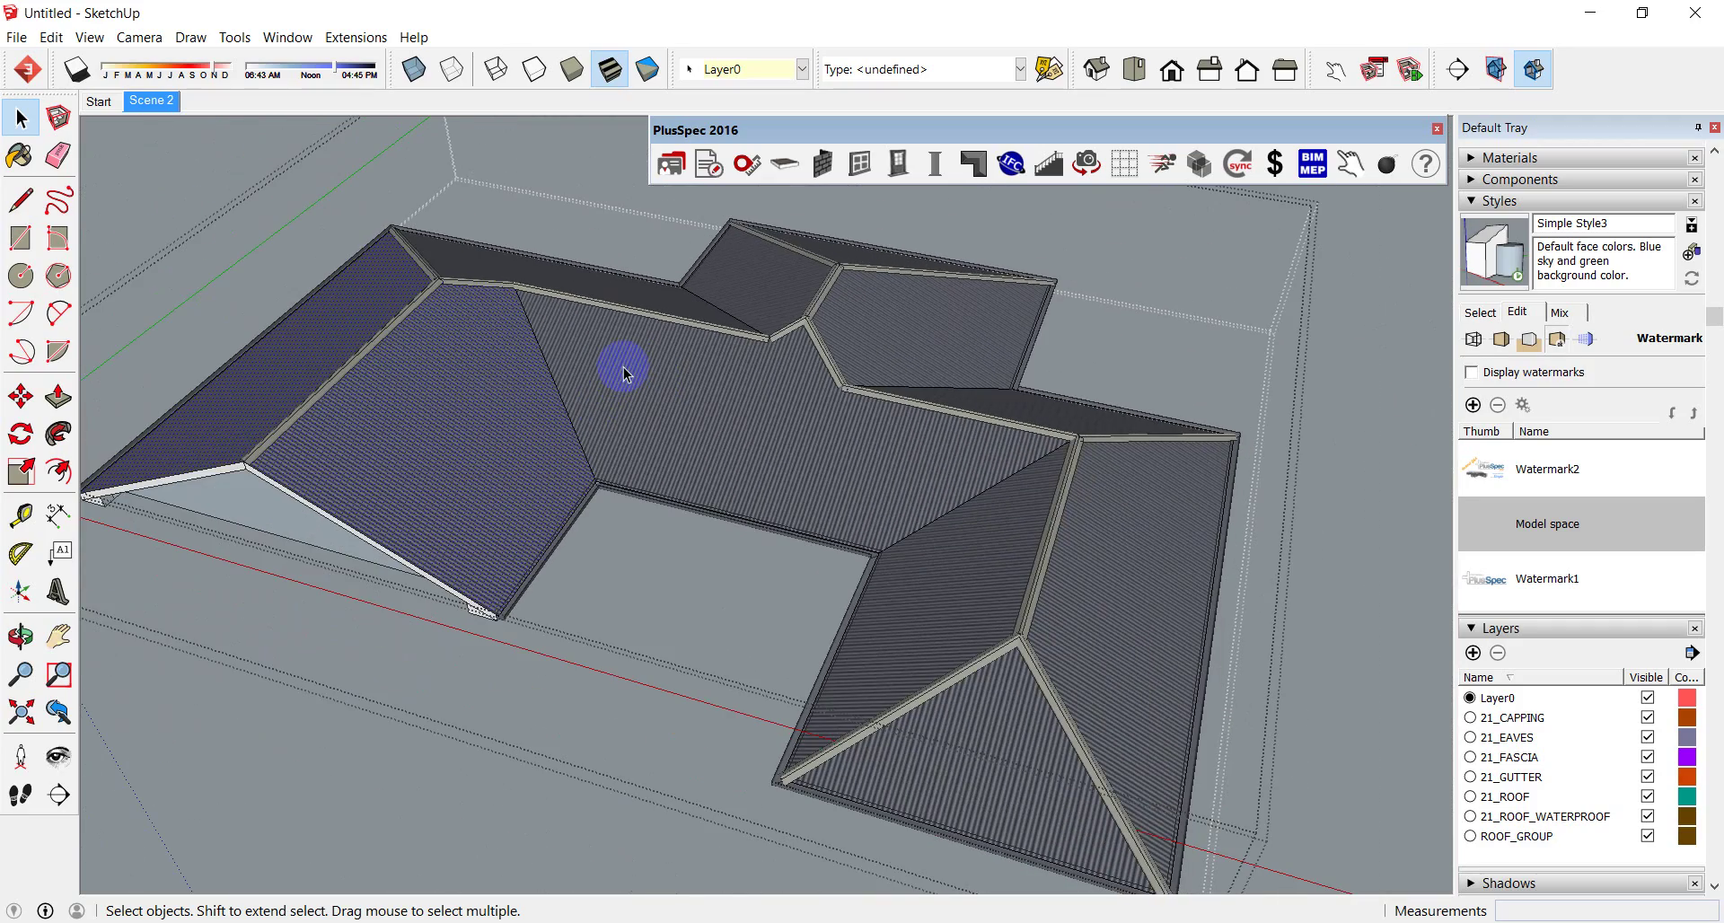
Step: Select all roof faces and generate rafters at 600mm spacing, using 90x35 H2 timber for rafters and 90x45 H2 timber for ridges and hips
scroll(625, 373, "down", 3)
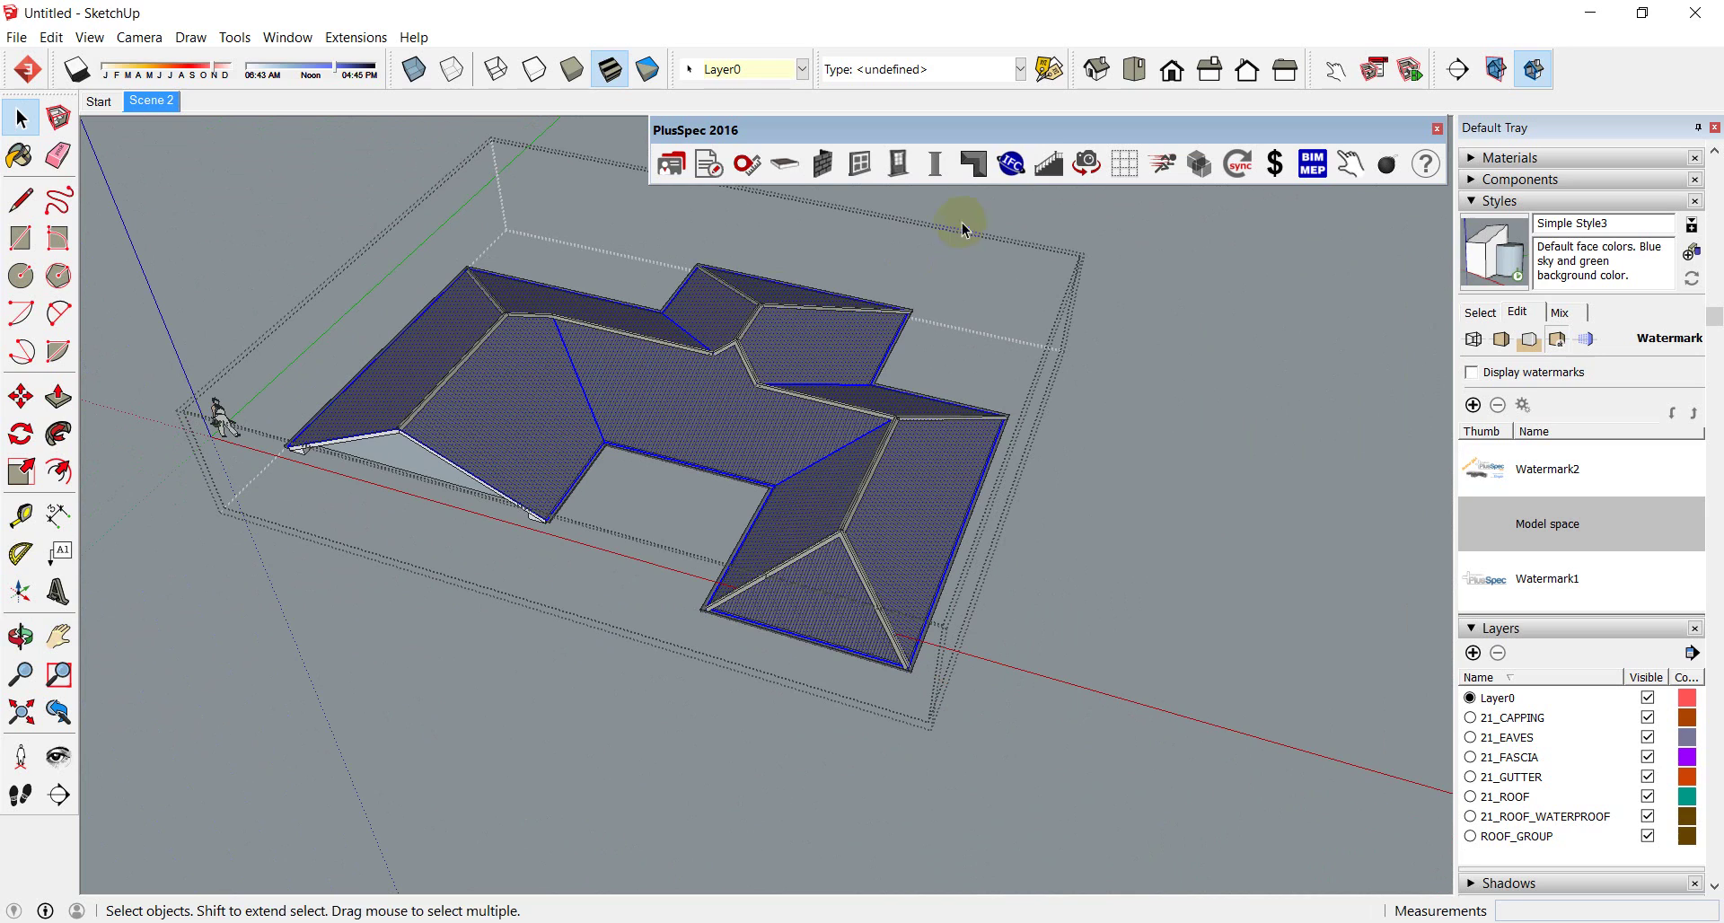
left_click(977, 180)
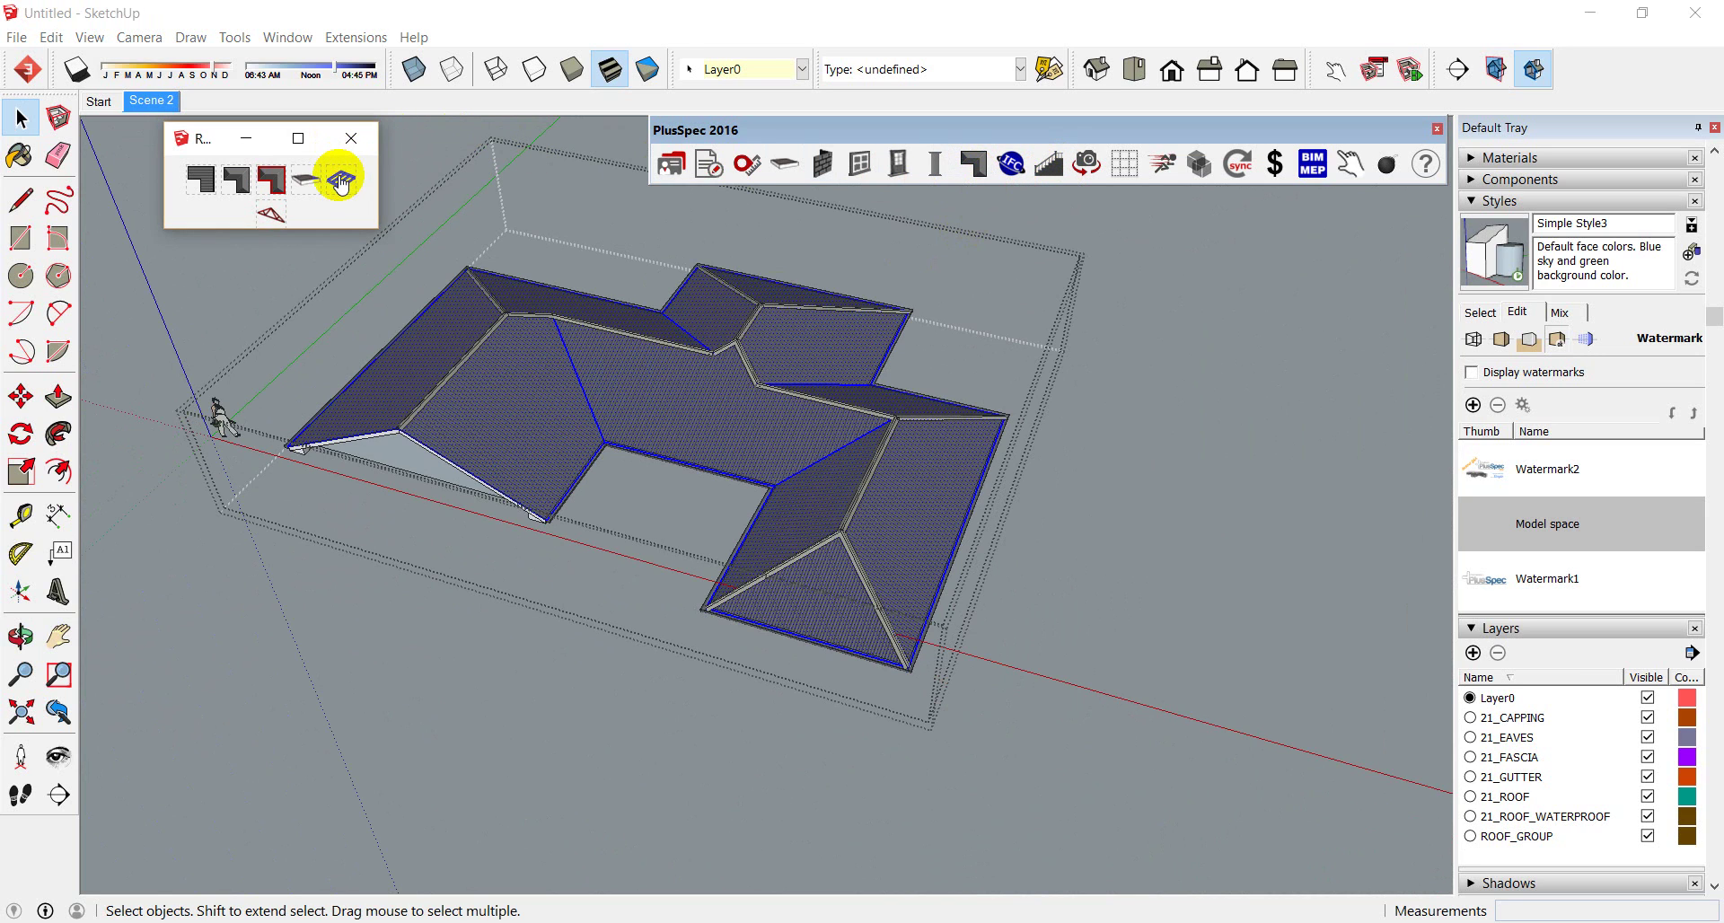
left_click(342, 183)
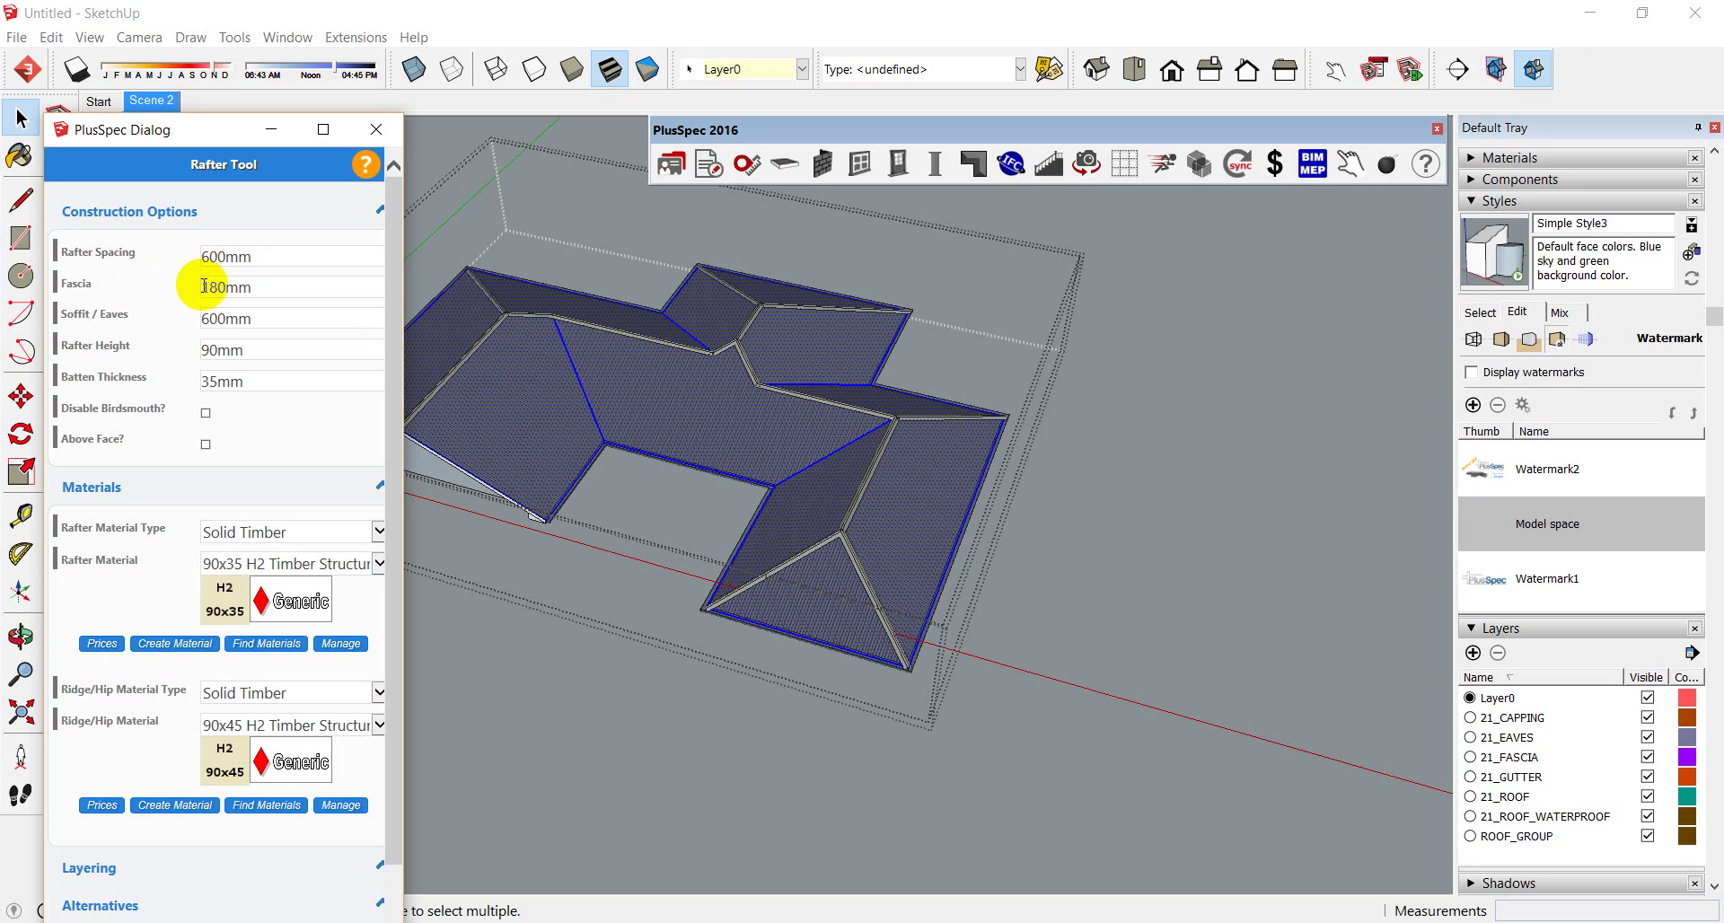
left_click(178, 263)
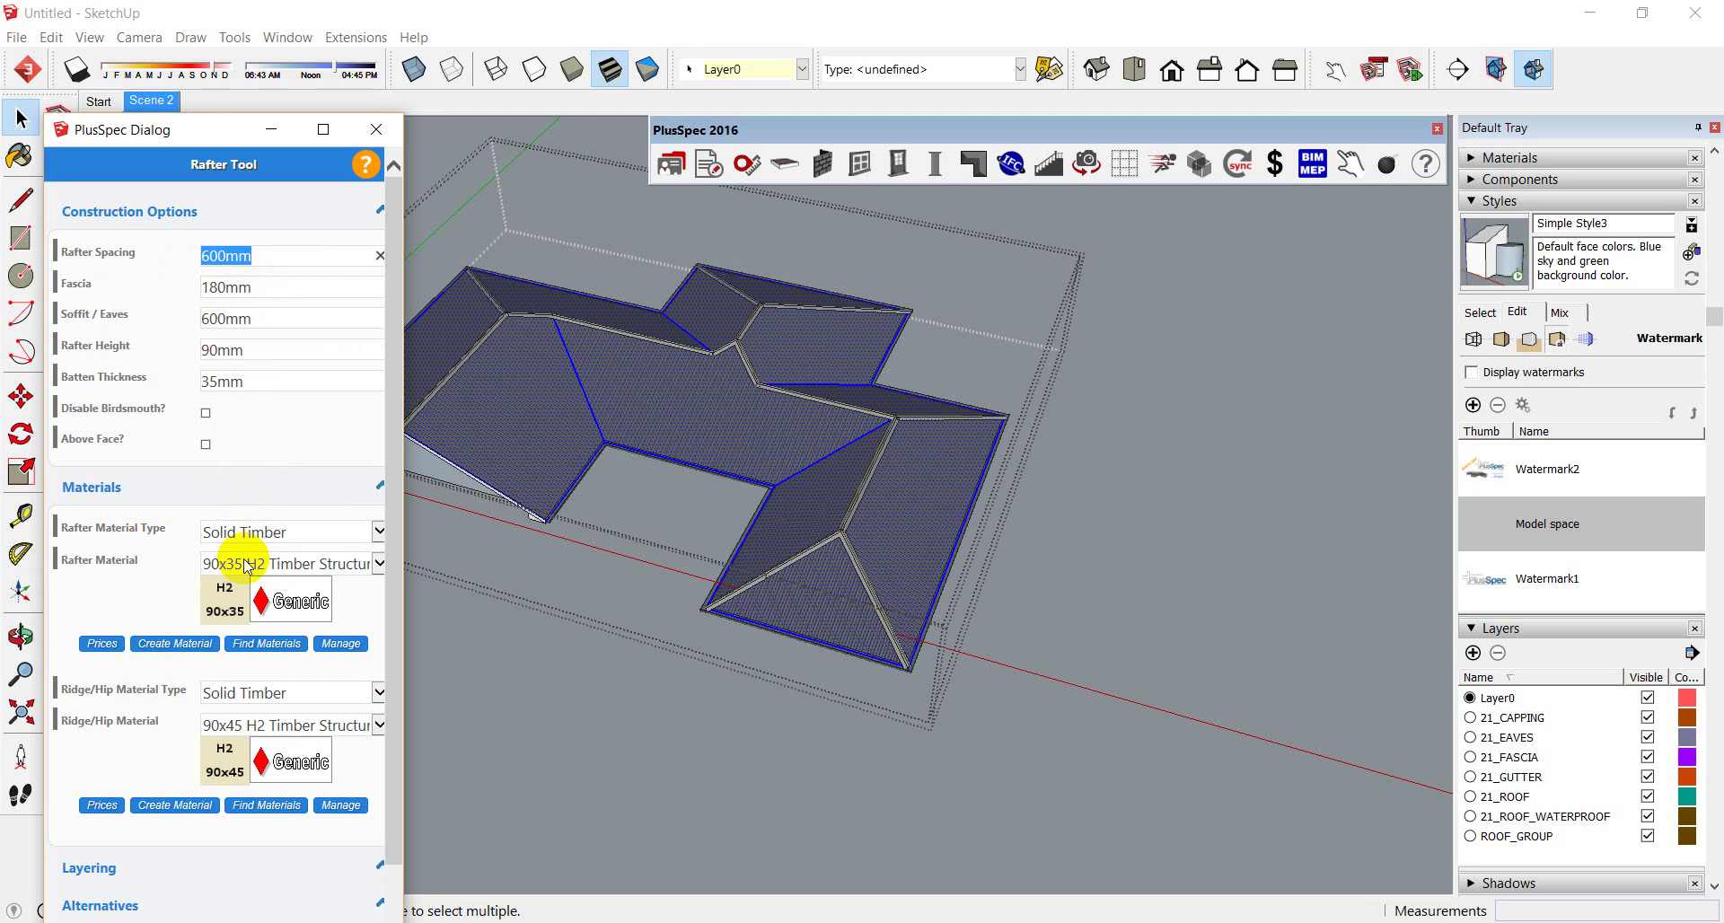
scroll(383, 434, "down", 1)
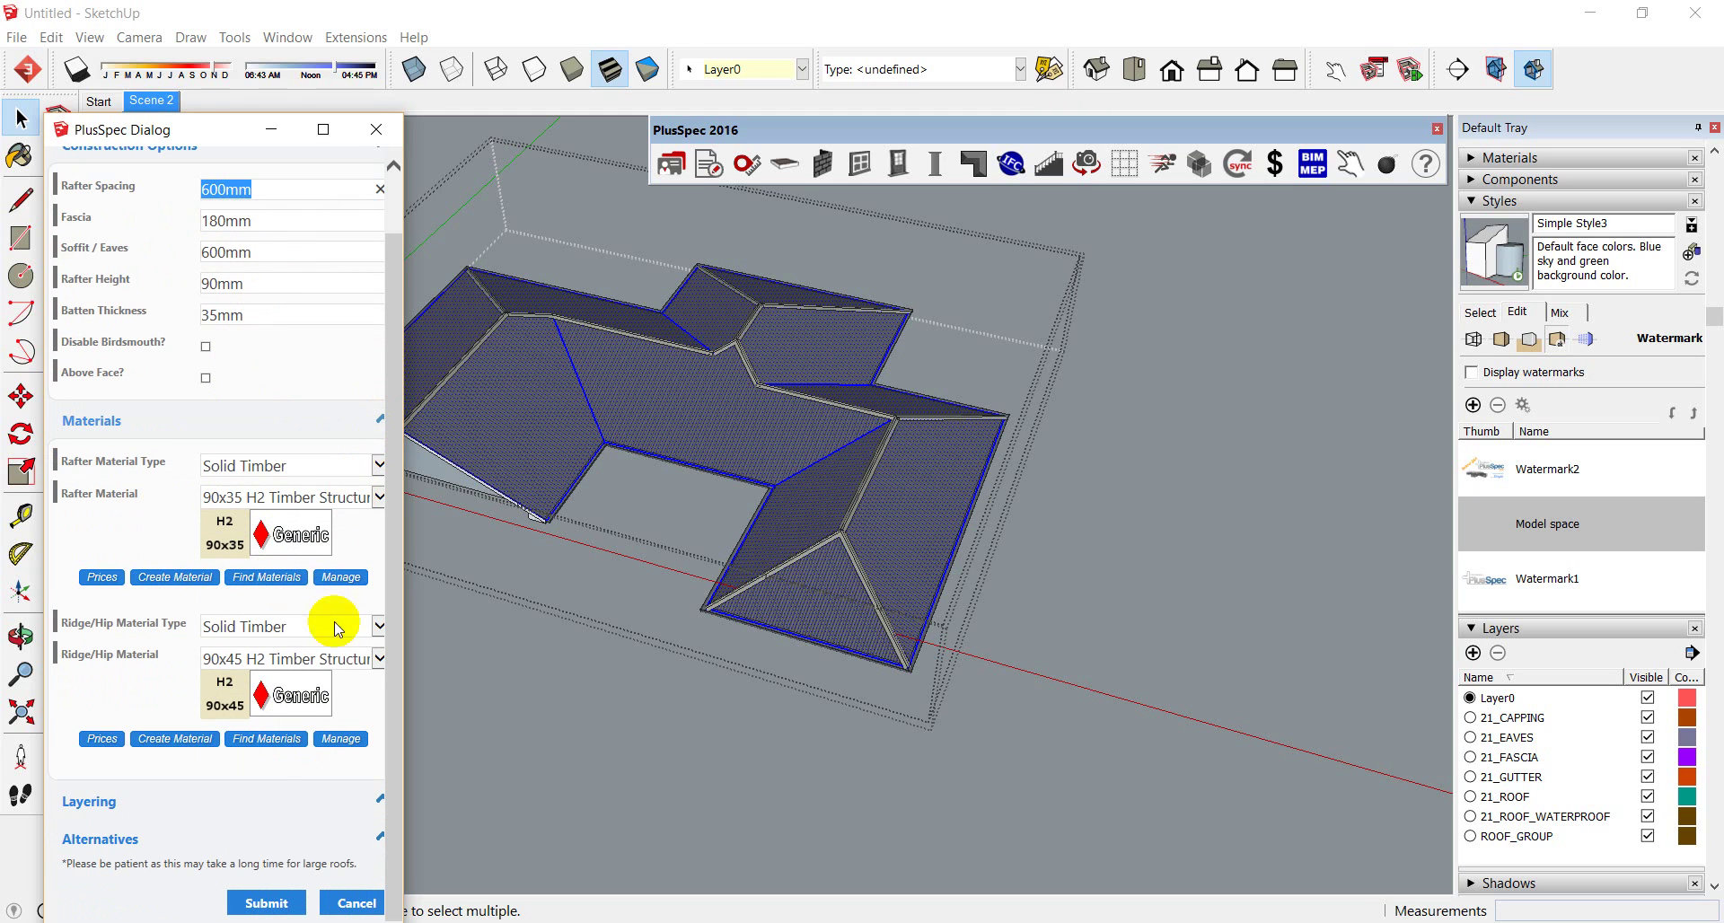
left_click(260, 903)
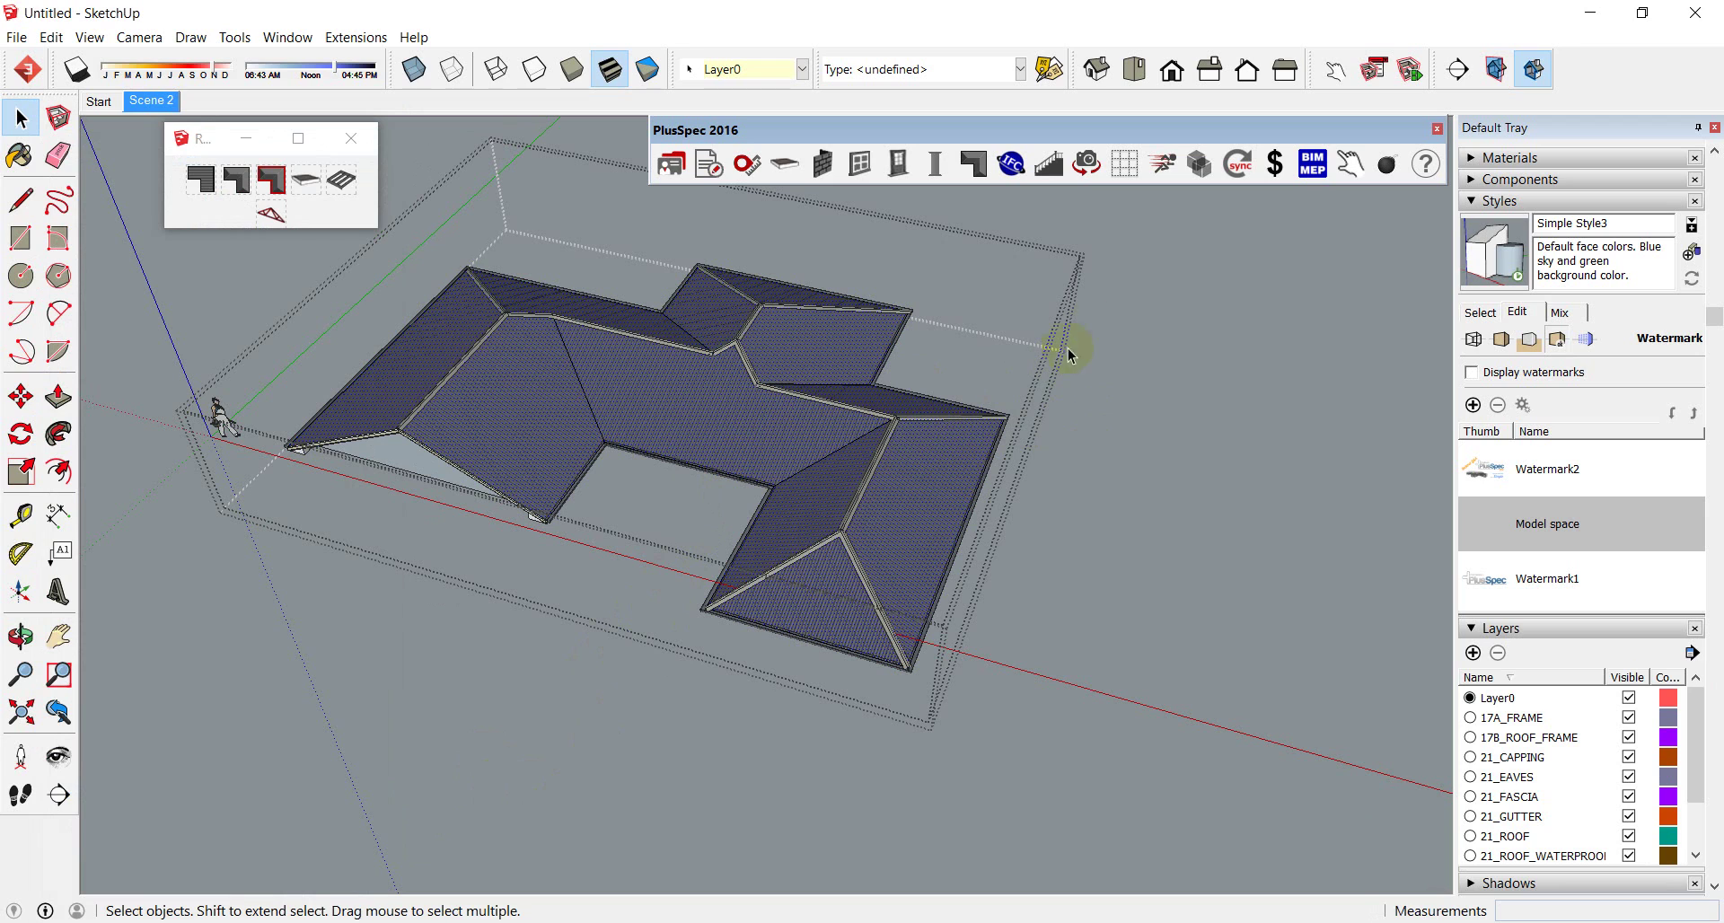
Step: Create the full scene set with the All option and show the Structure scene
left_click(1087, 163)
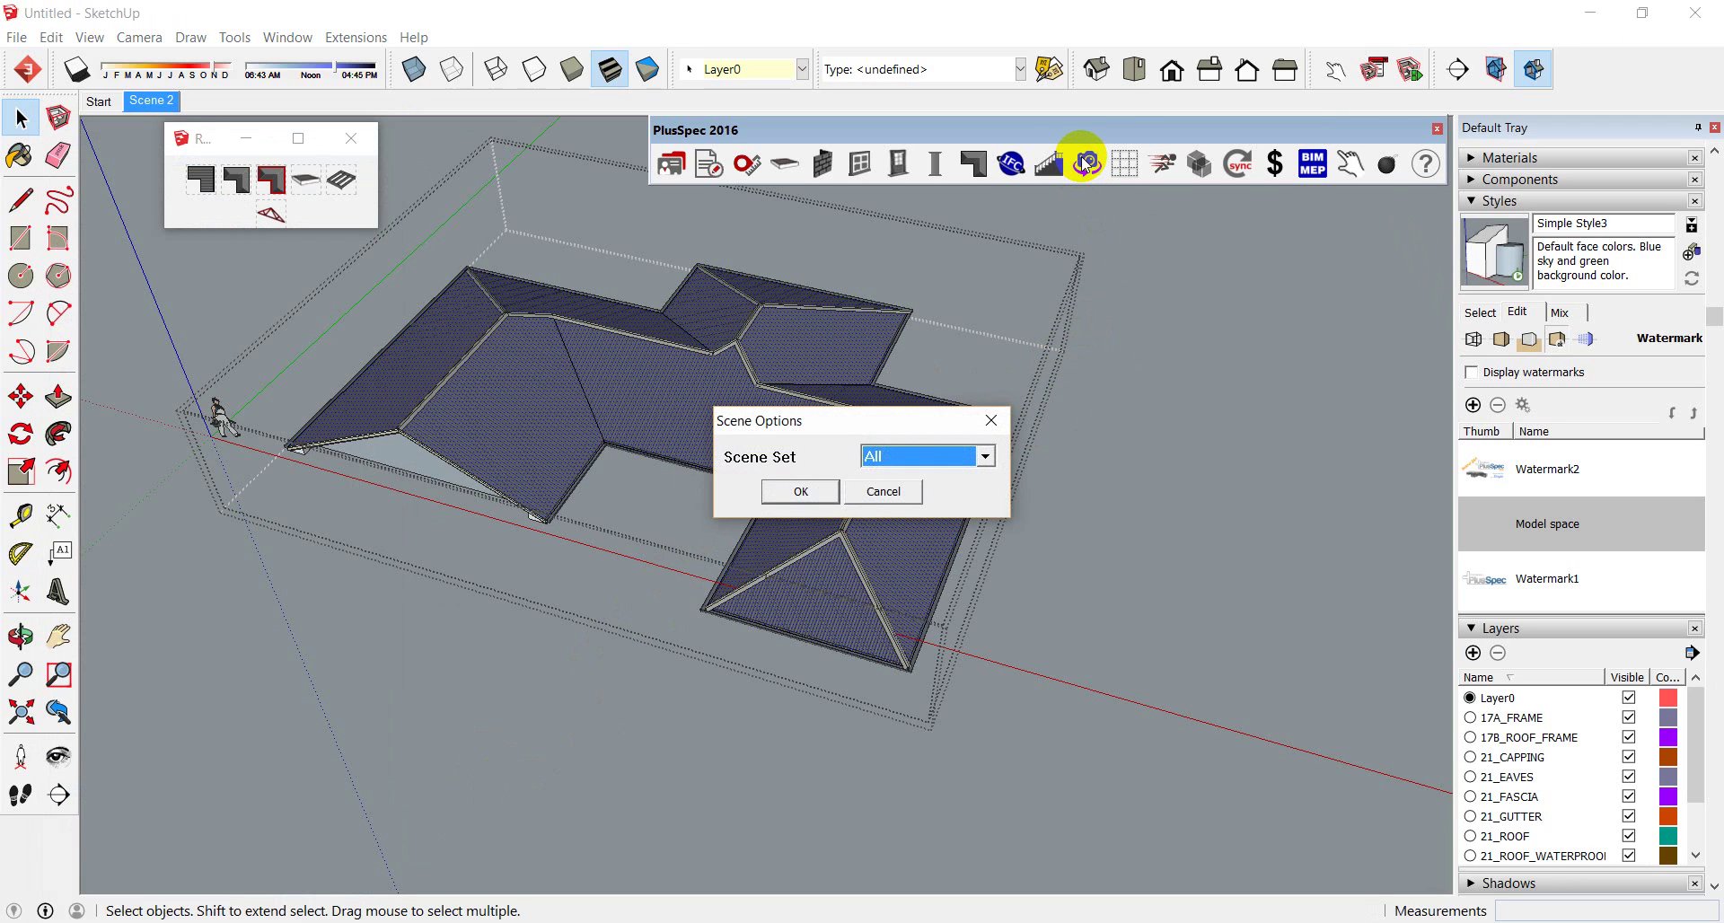
left_click(806, 491)
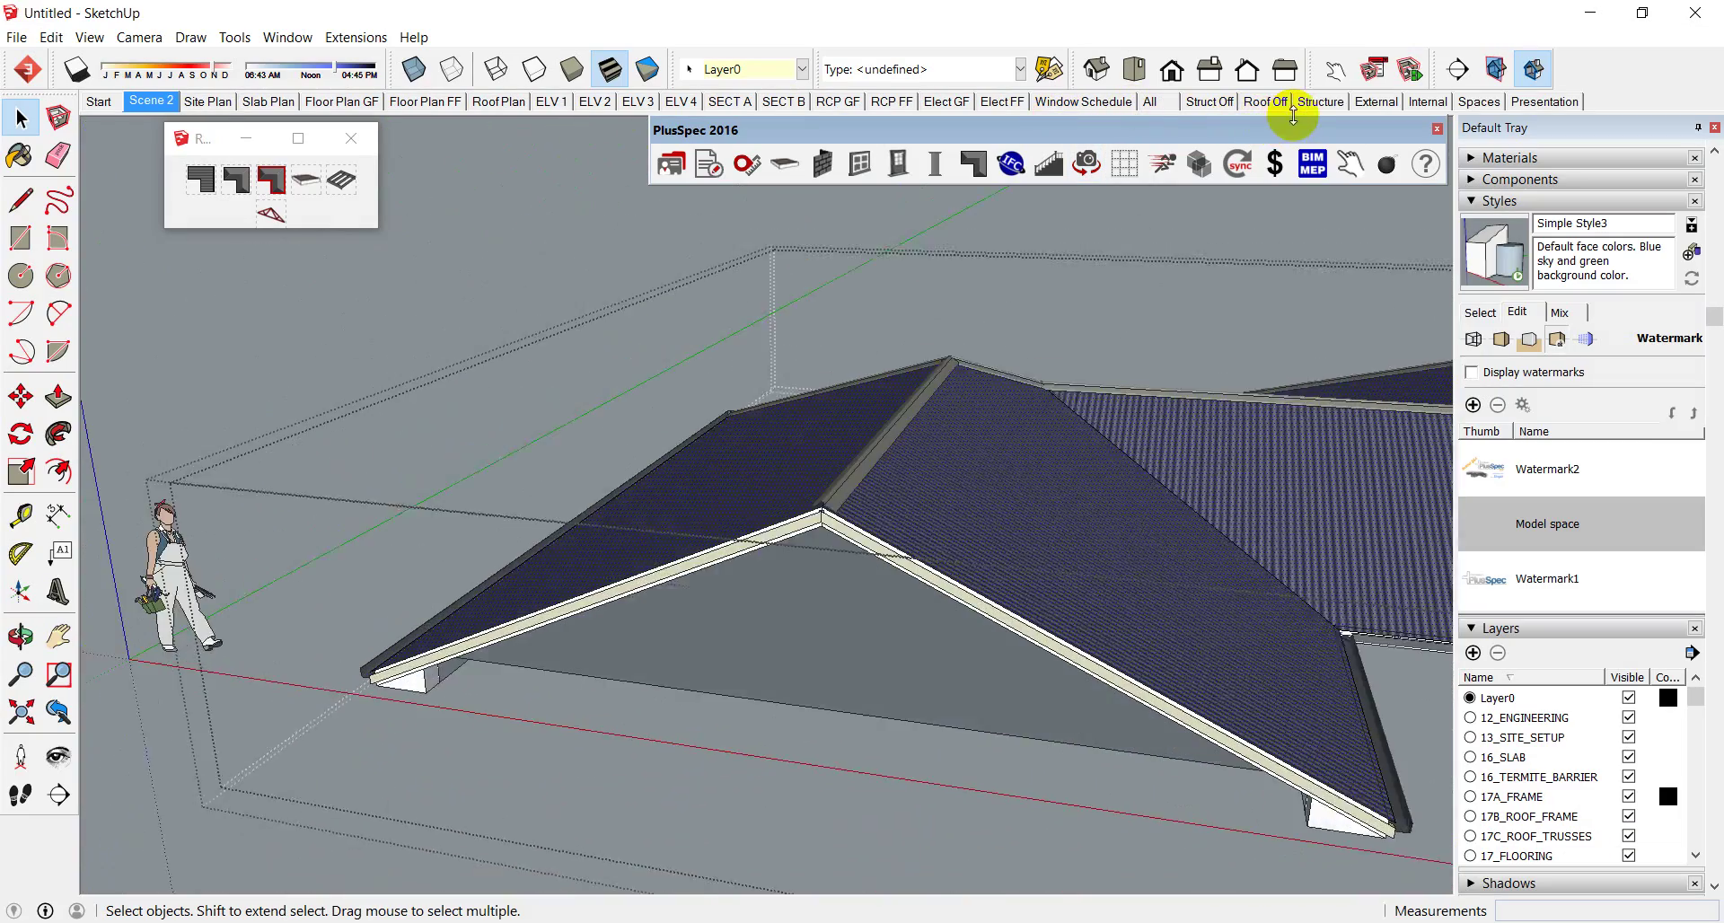
left_click(1318, 100)
Step: Inspect the generated rafters around the valley beside the gabled wing for gaps in the spacing
middle_click_drag(1147, 261, 736, 528)
scroll(897, 524, "up", 5)
middle_click_drag(862, 493, 800, 533)
scroll(802, 534, "up", 3)
scroll(895, 578, "up", 3)
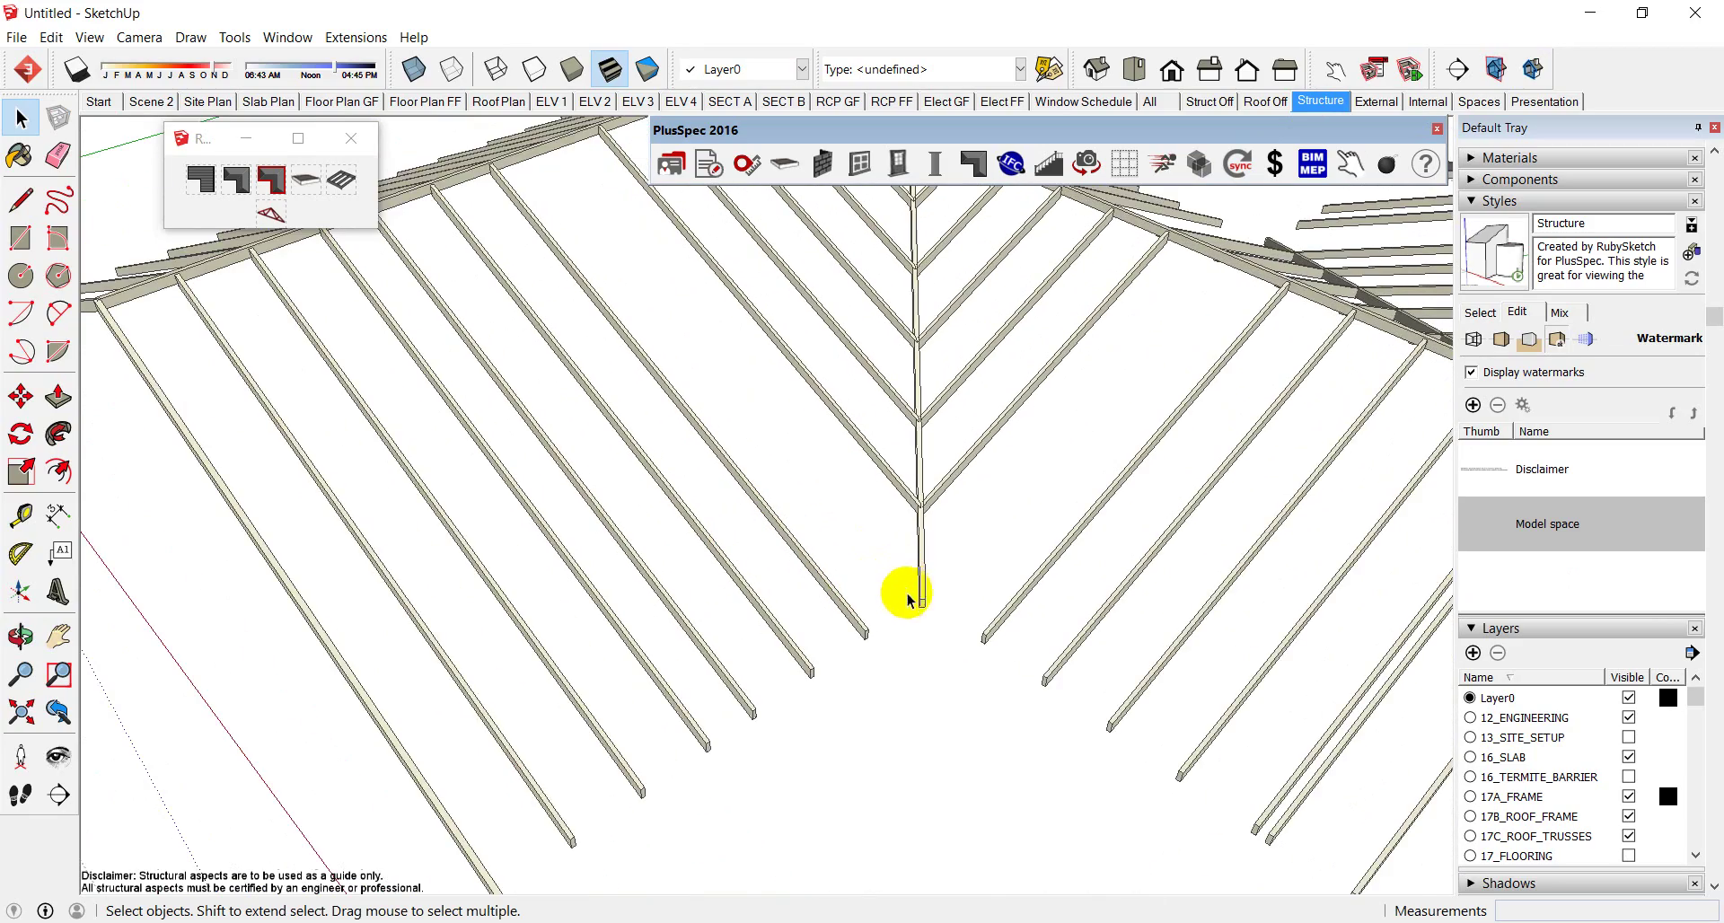
scroll(869, 635, "up", 2)
mouse_move(927, 599)
middle_mouse_down()
mouse_move(847, 623)
mouse_move(905, 583)
middle_mouse_up()
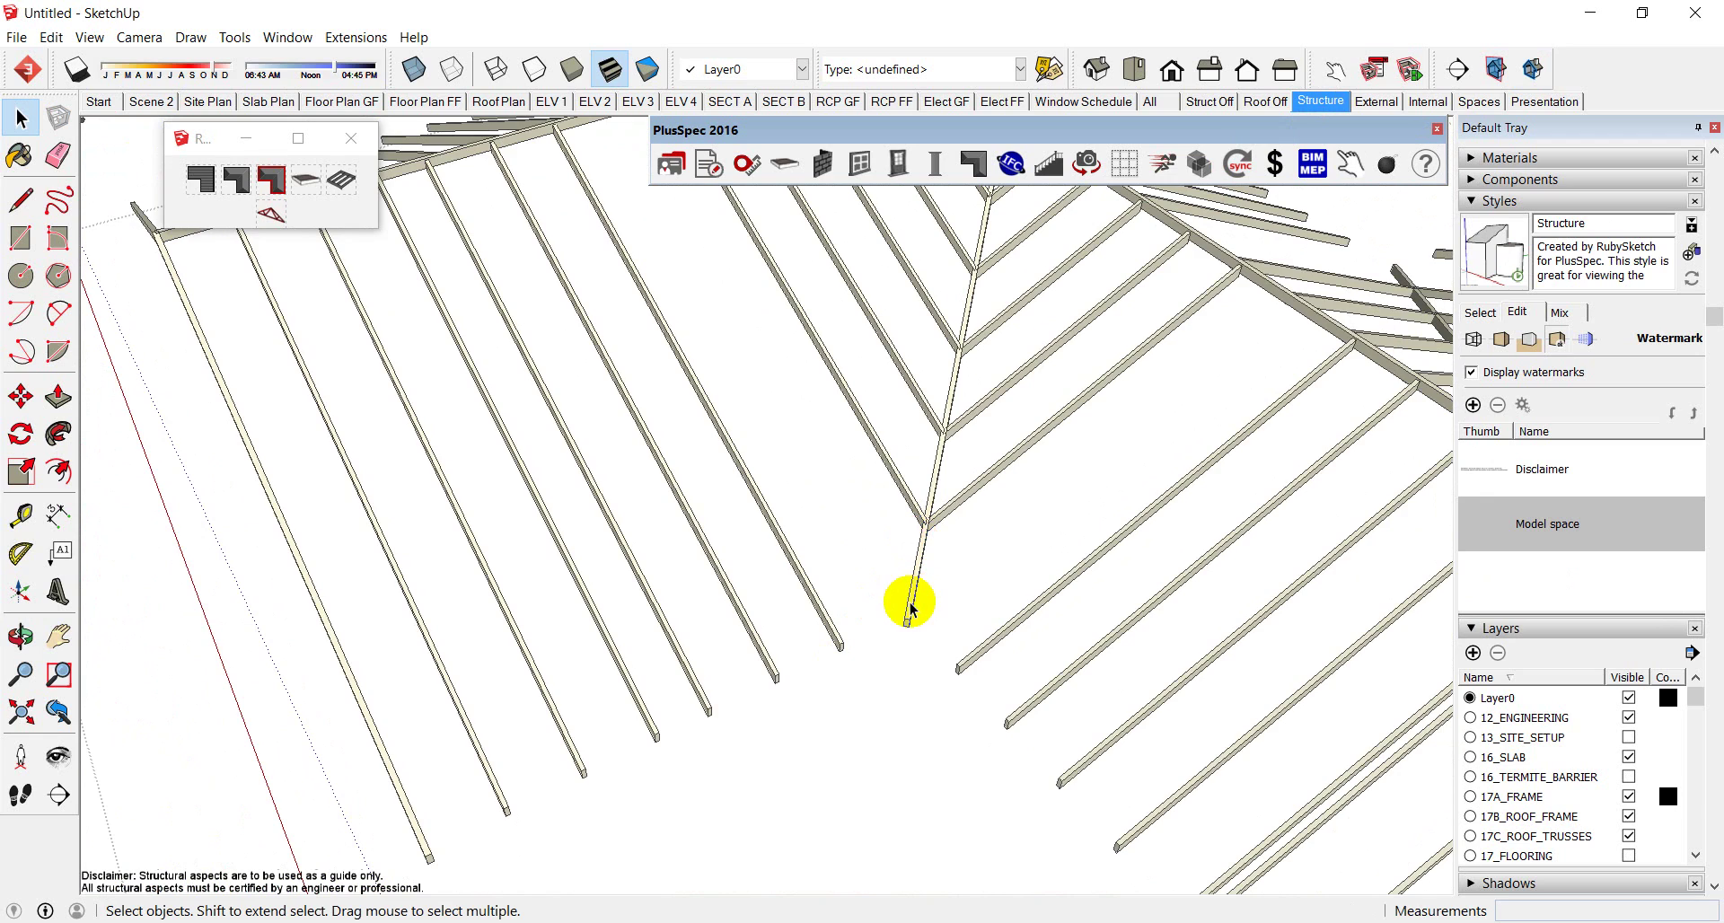
scroll(910, 609, "down", 3)
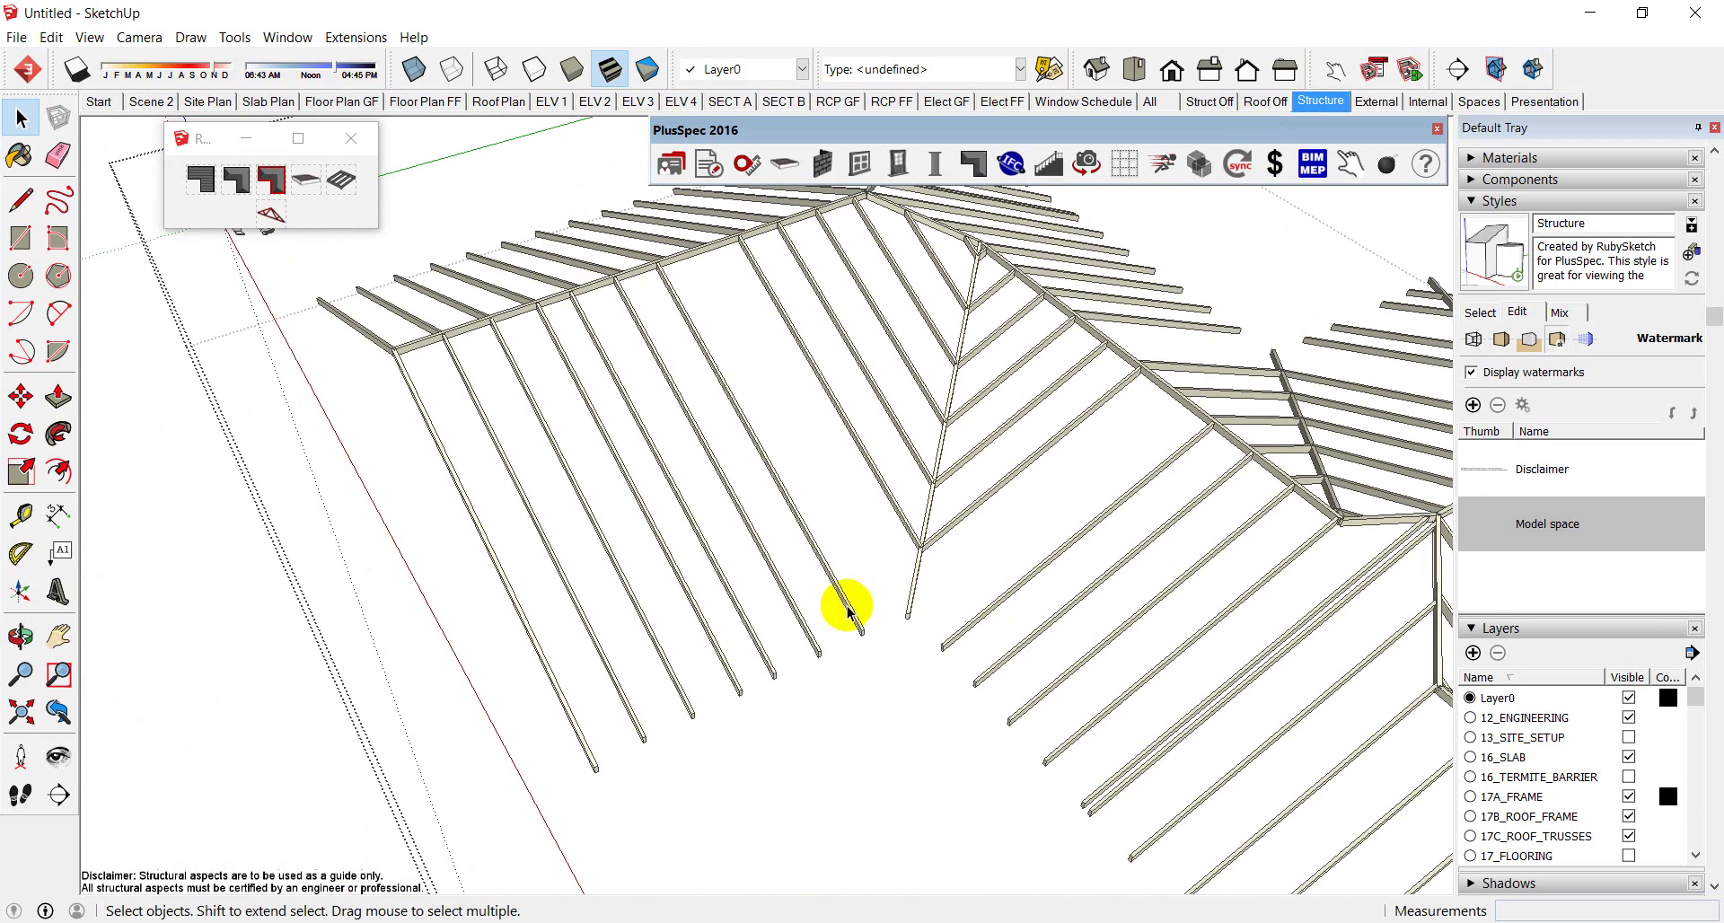
Step: Open the rafter group and copy a common rafter along the gabled wing's ridge into the gap, leaving the group when done
double_click(678, 308)
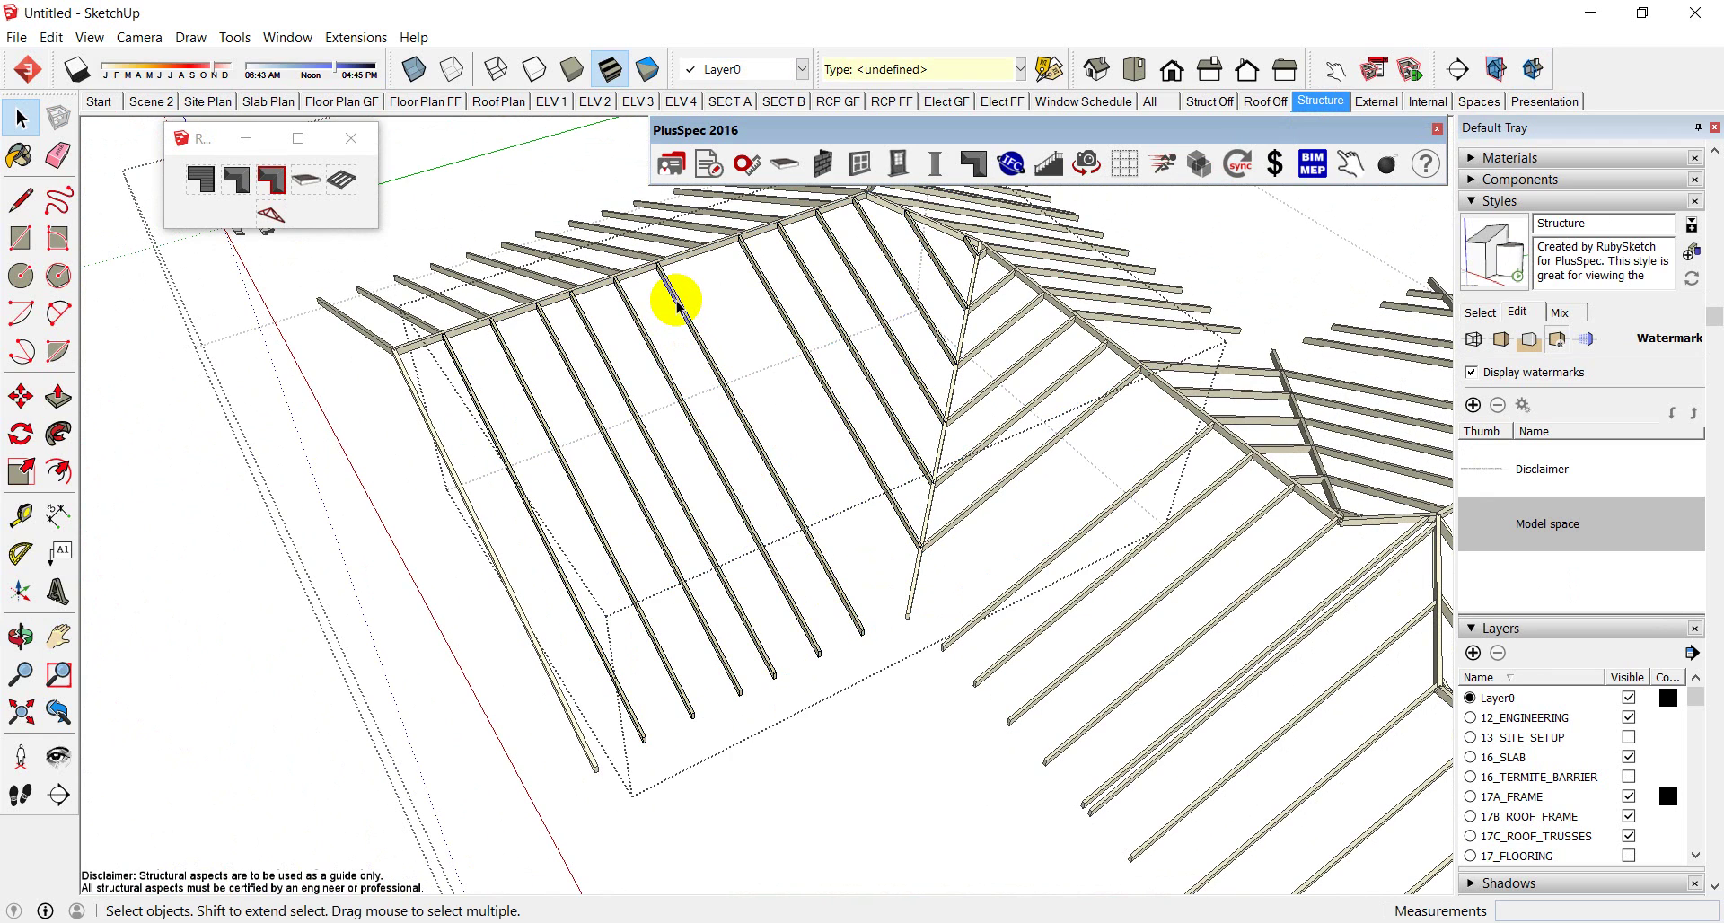
scroll(674, 296, "up", 3)
key("m")
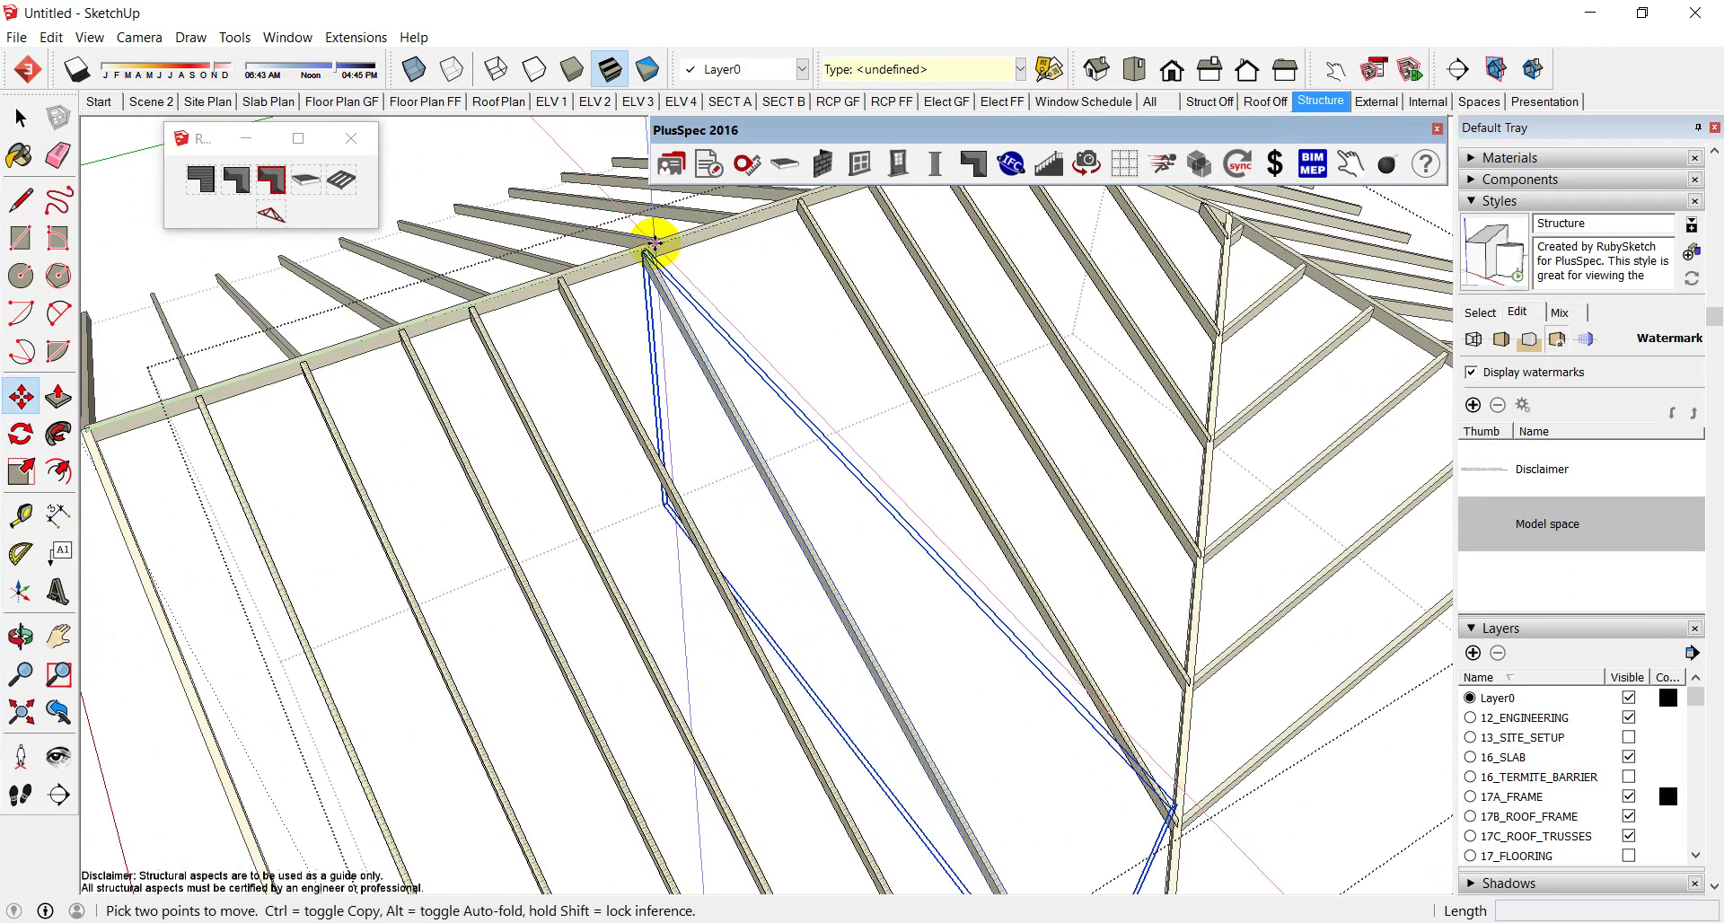
left_click(646, 247)
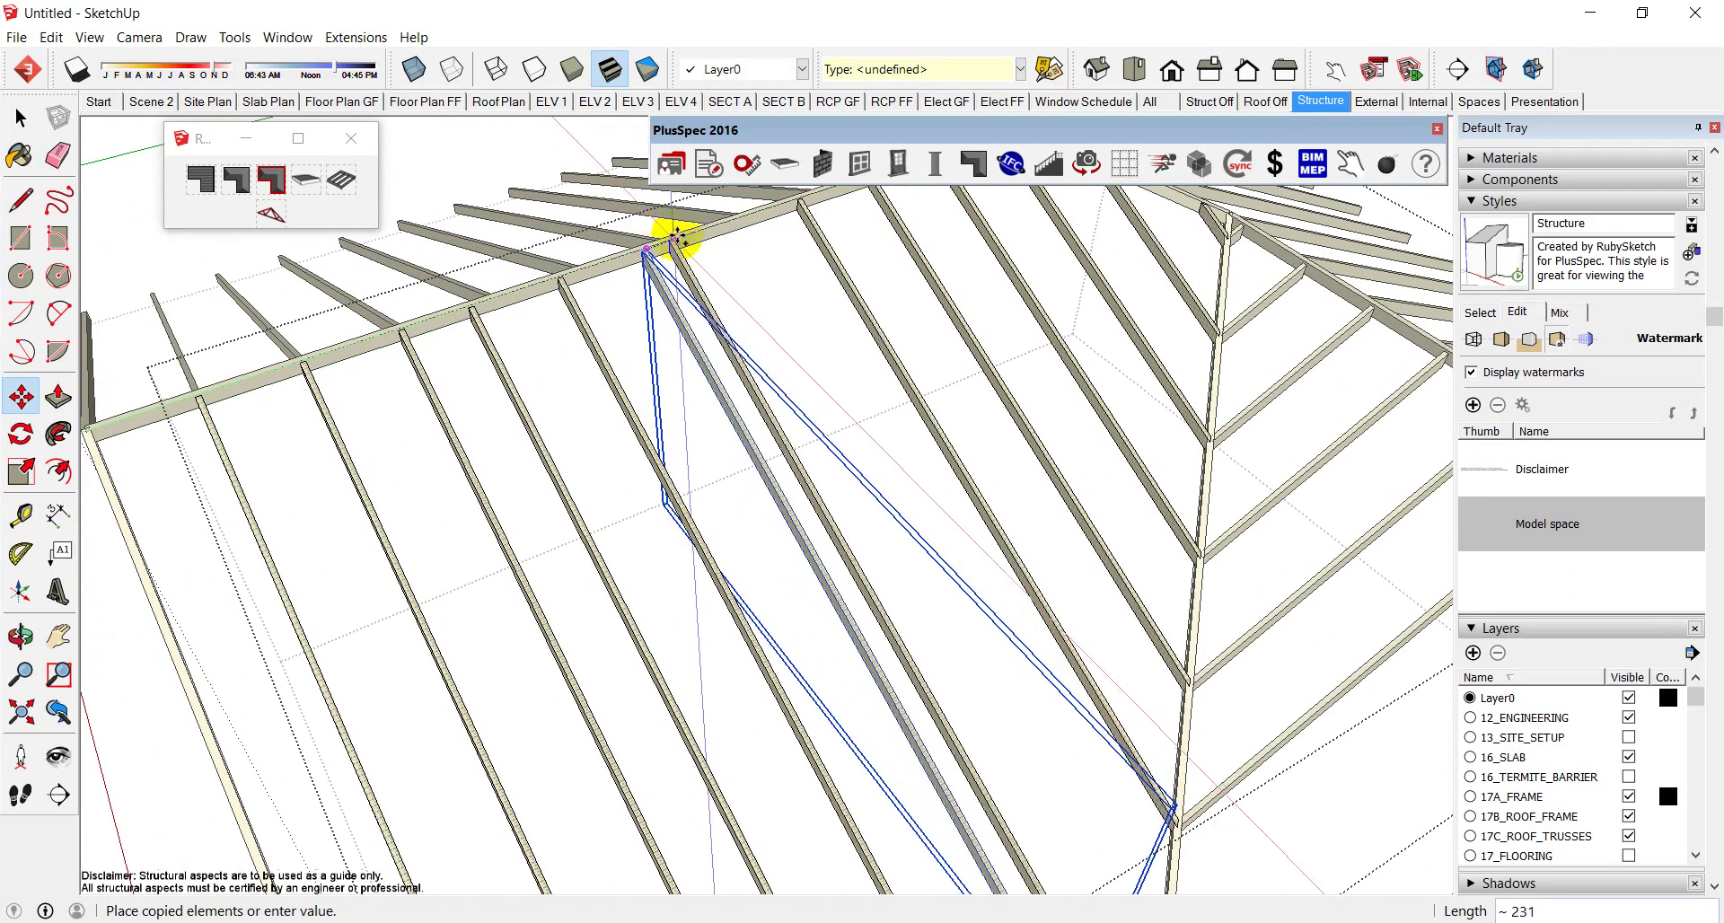
scroll(719, 242, "down", 4)
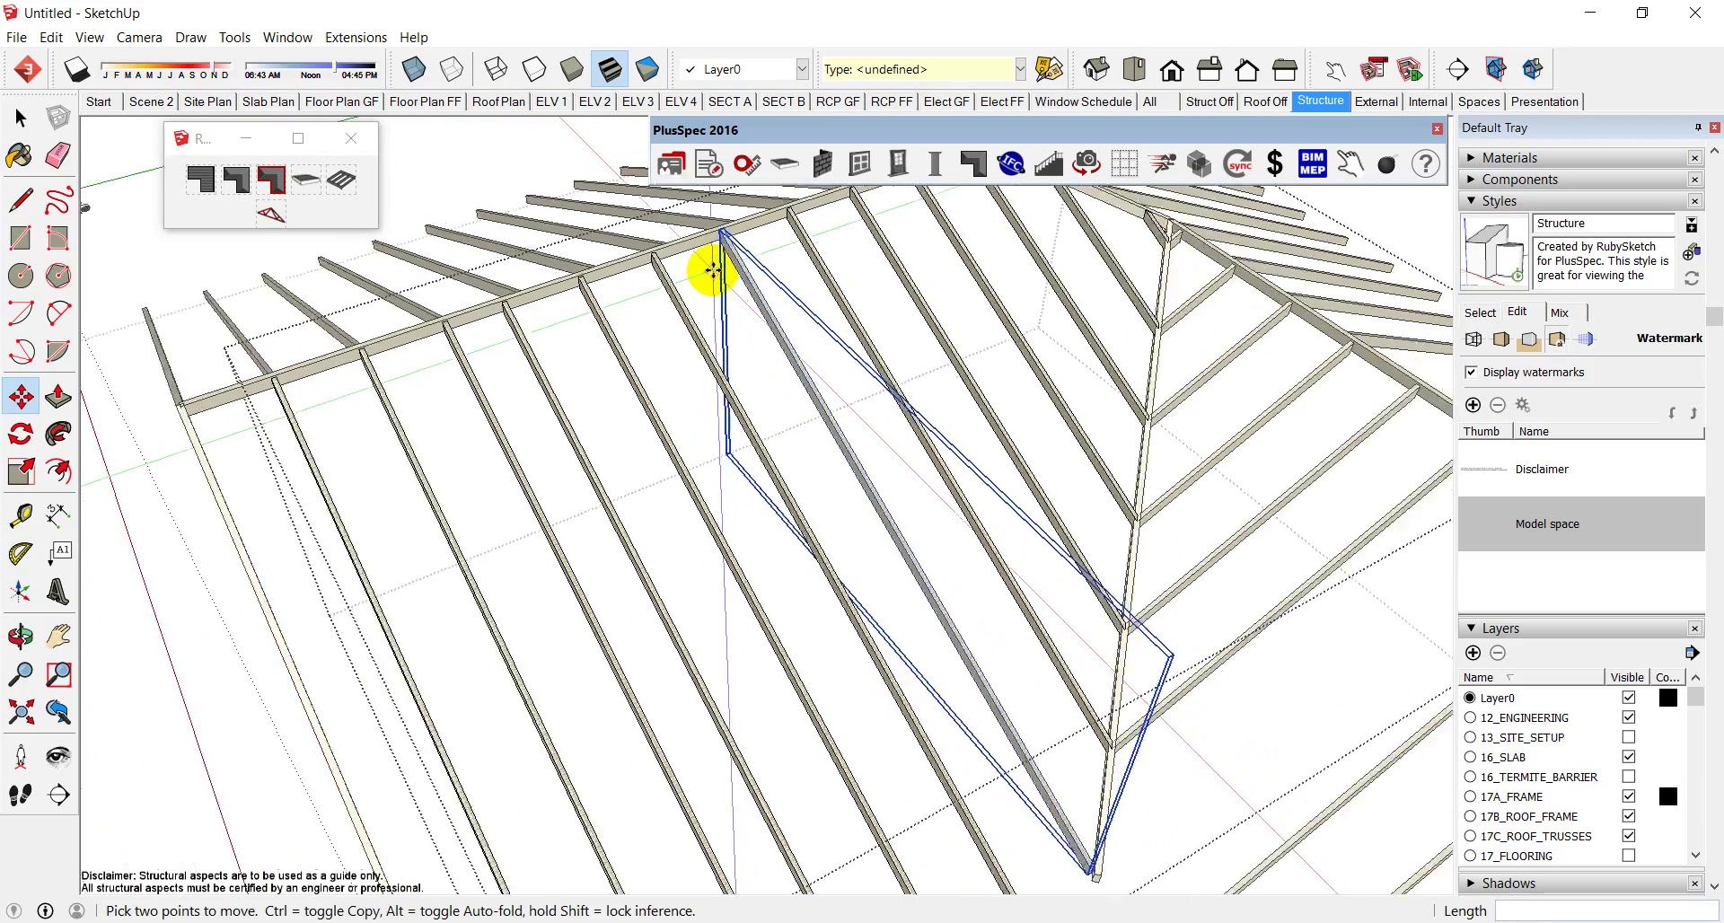
left_click(714, 254)
key("space")
left_click(296, 541)
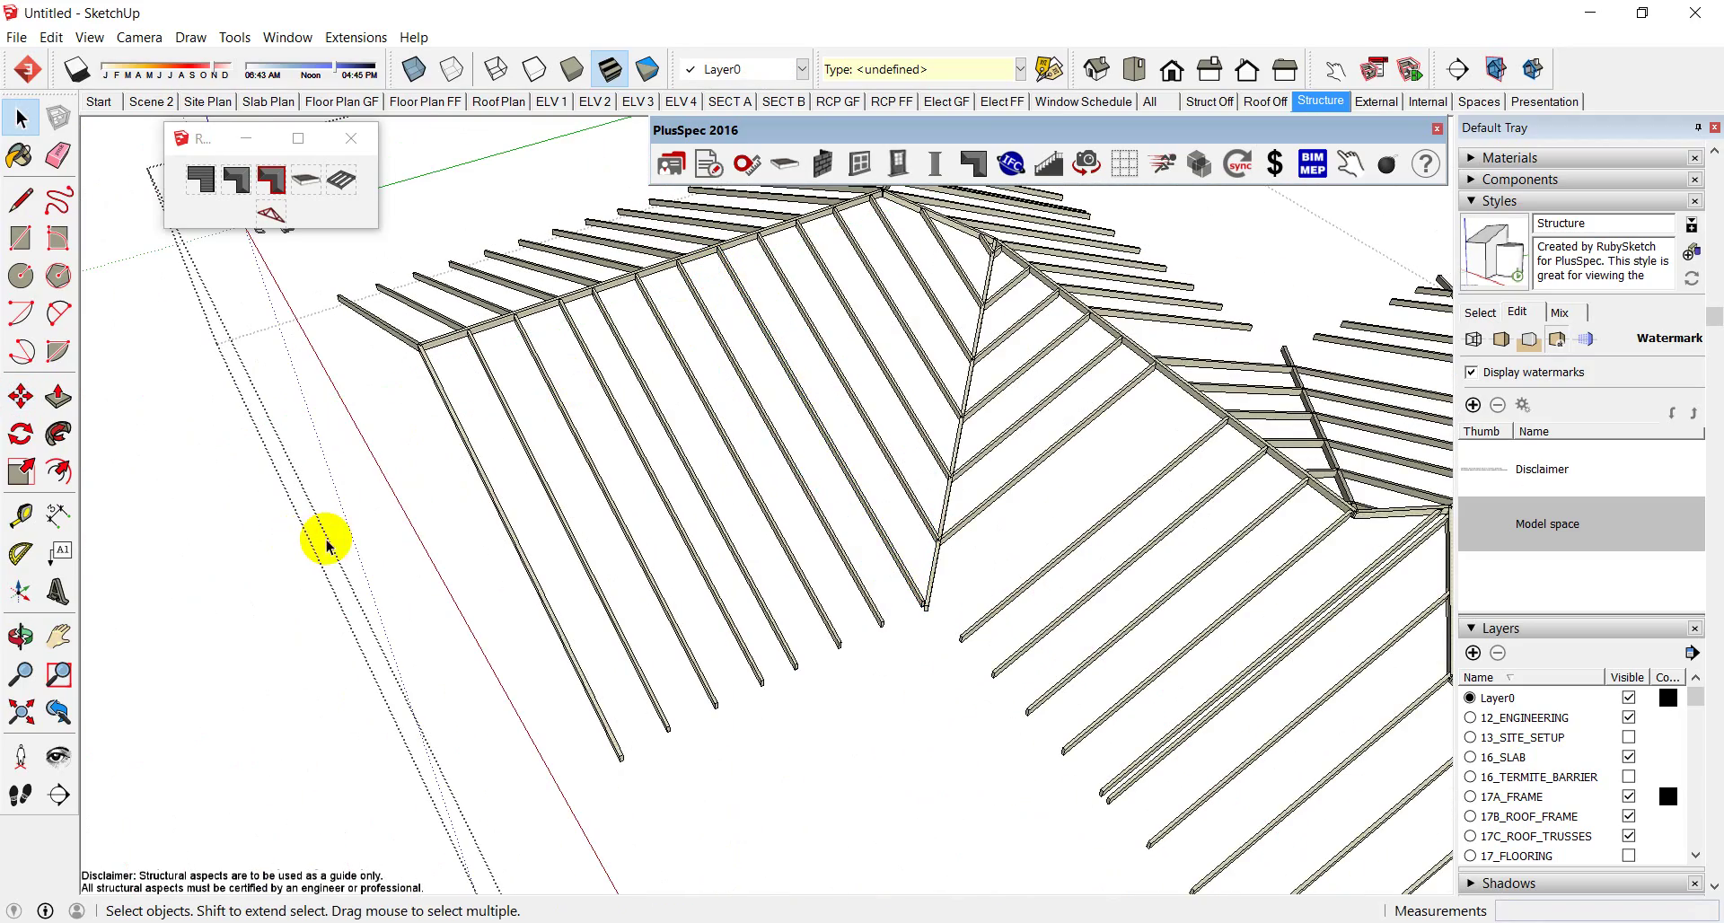
Step: Examine how the ridge, hip and valley members meet at the inner end of the gabled wing's ridge
scroll(588, 532, "down", 3)
middle_click_drag(635, 512, 714, 530)
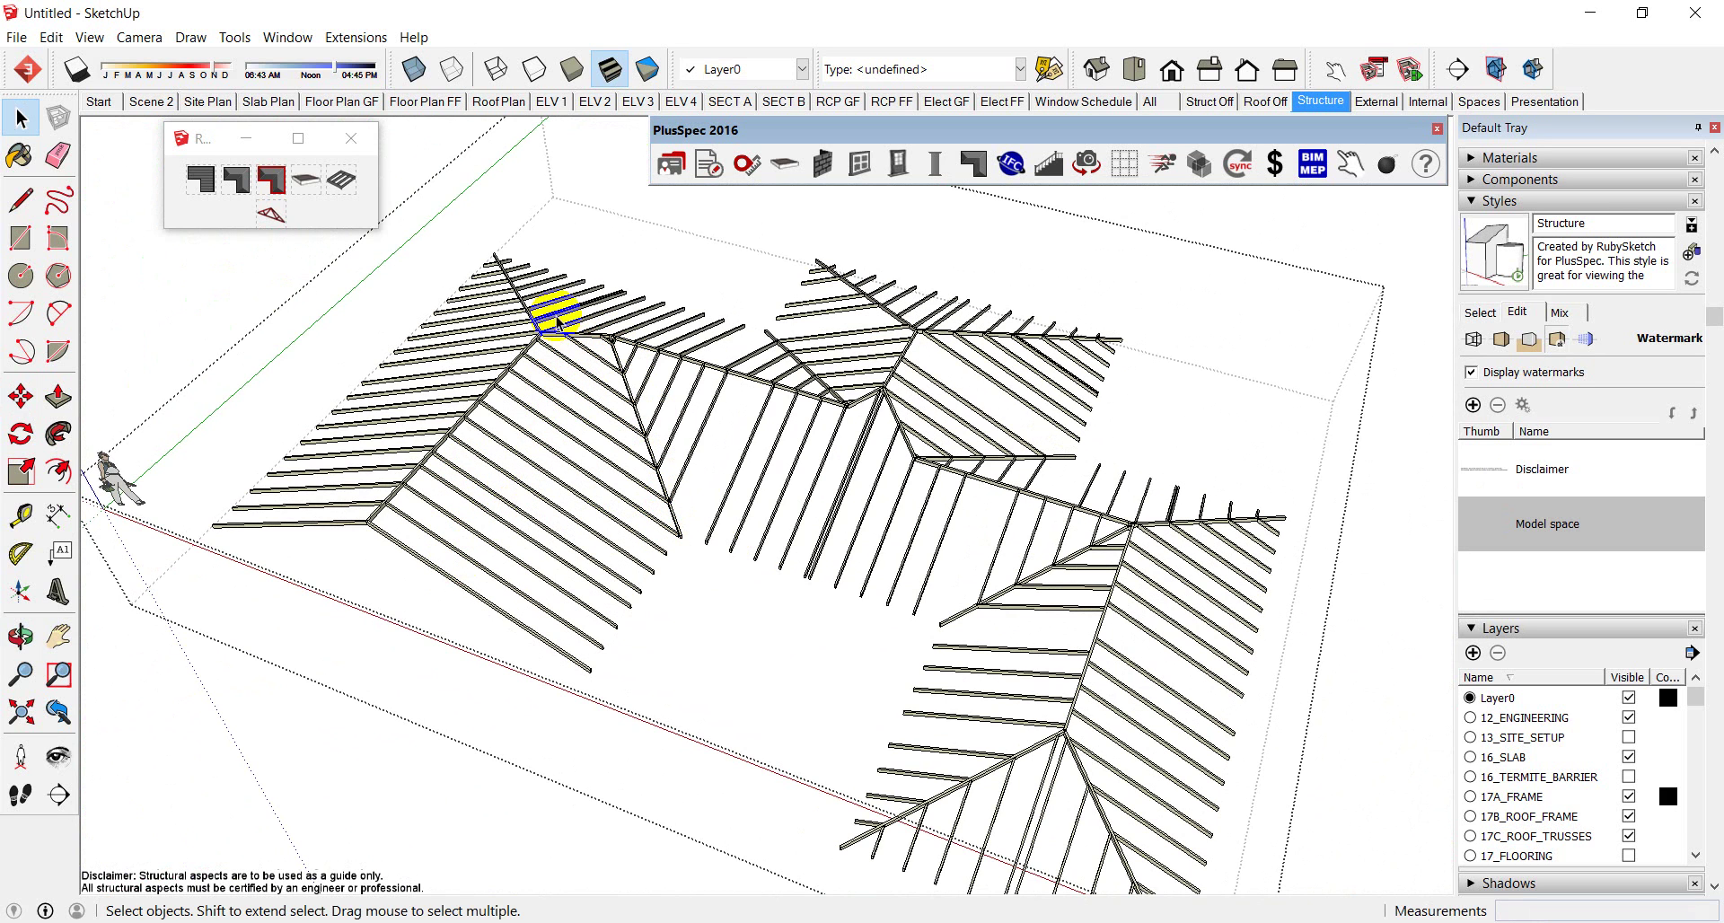
scroll(572, 311, "up", 5)
middle_click_drag(566, 347, 550, 481)
scroll(489, 465, "up", 8)
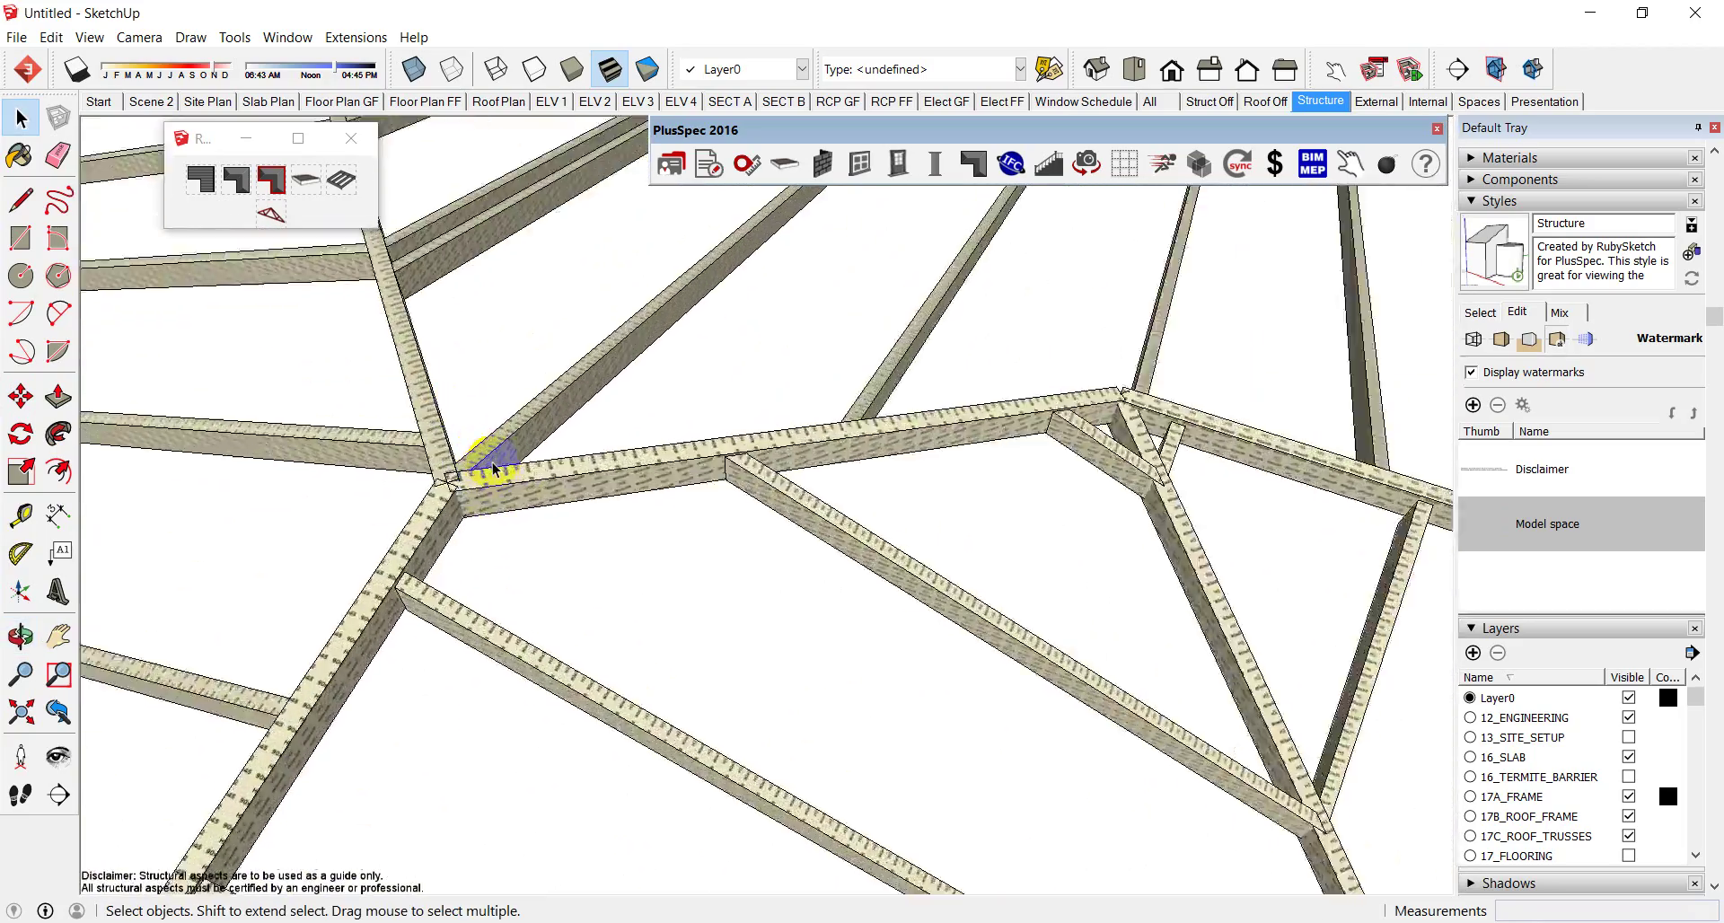
scroll(669, 539, "down", 10)
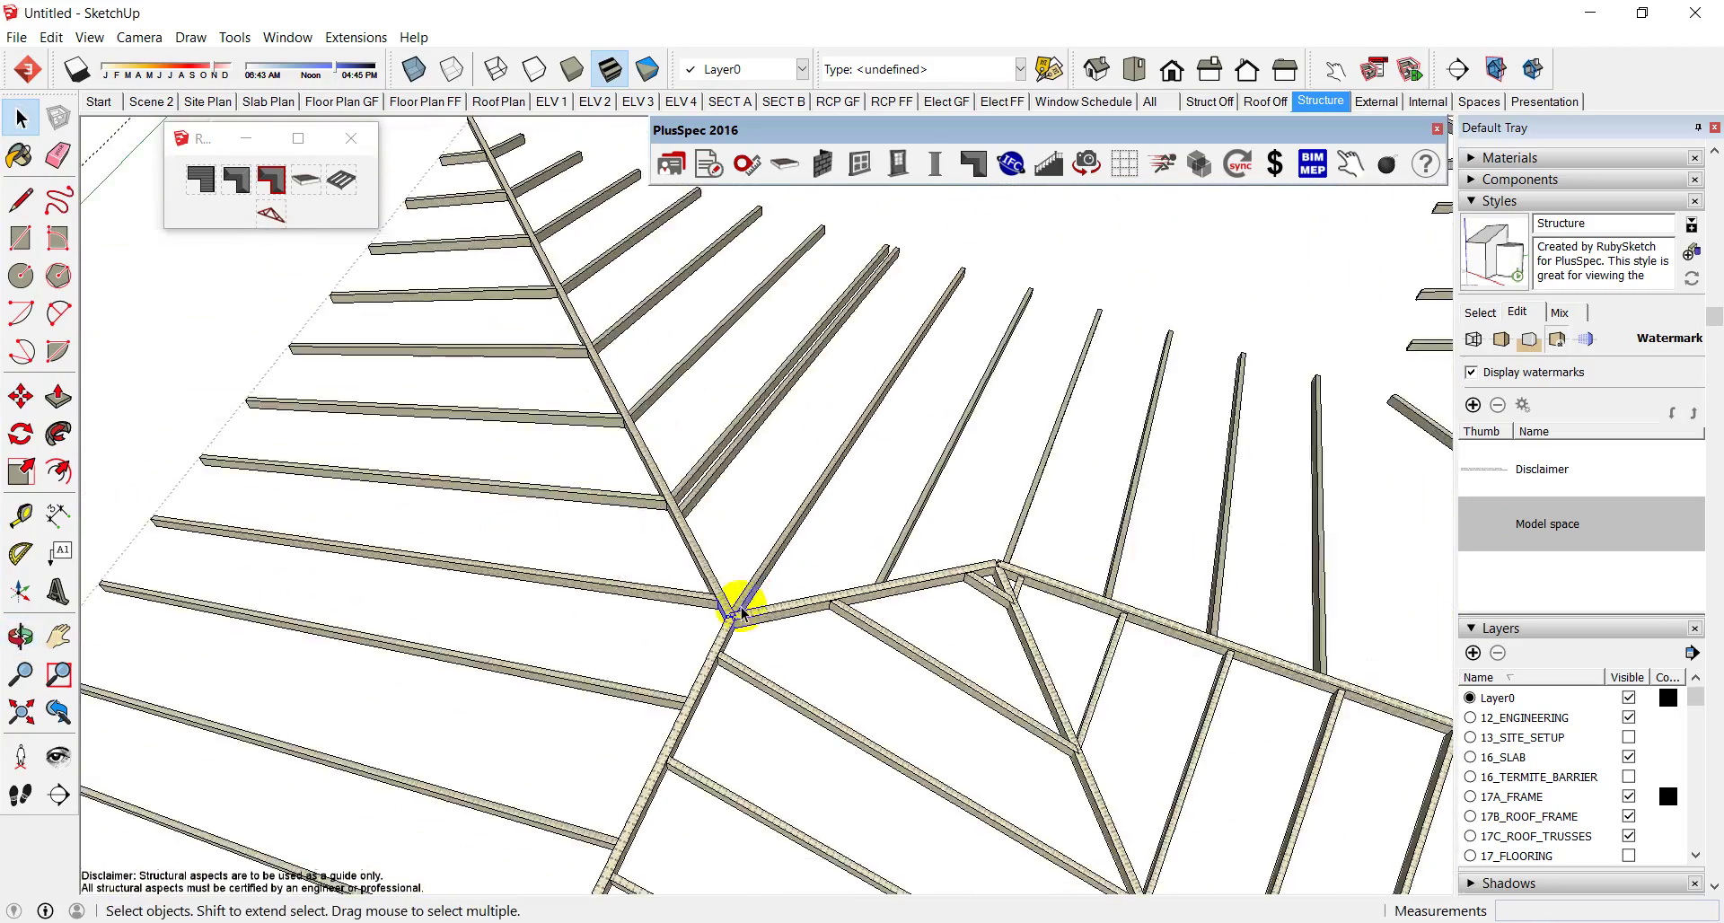
scroll(569, 281, "up", 5)
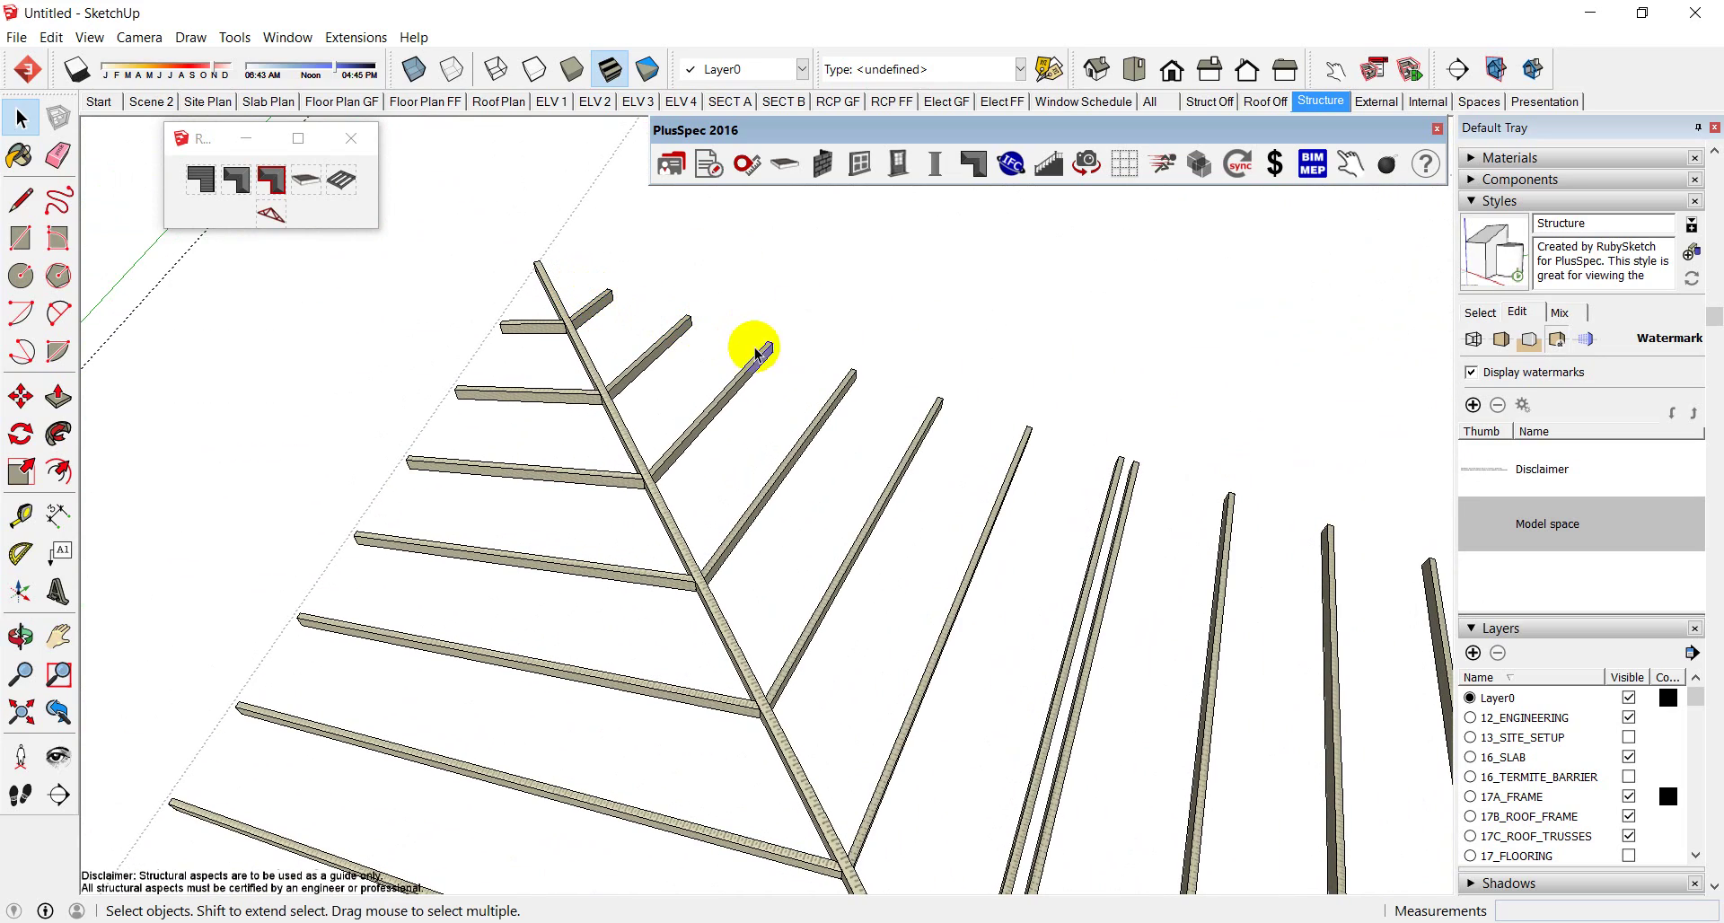
Step: Measure the length of the shortest jack rafter at the outer end of the hip
middle_click_drag(782, 359, 719, 514)
scroll(660, 269, "up", 3)
scroll(660, 269, "up", 2)
scroll(832, 475, "up", 4)
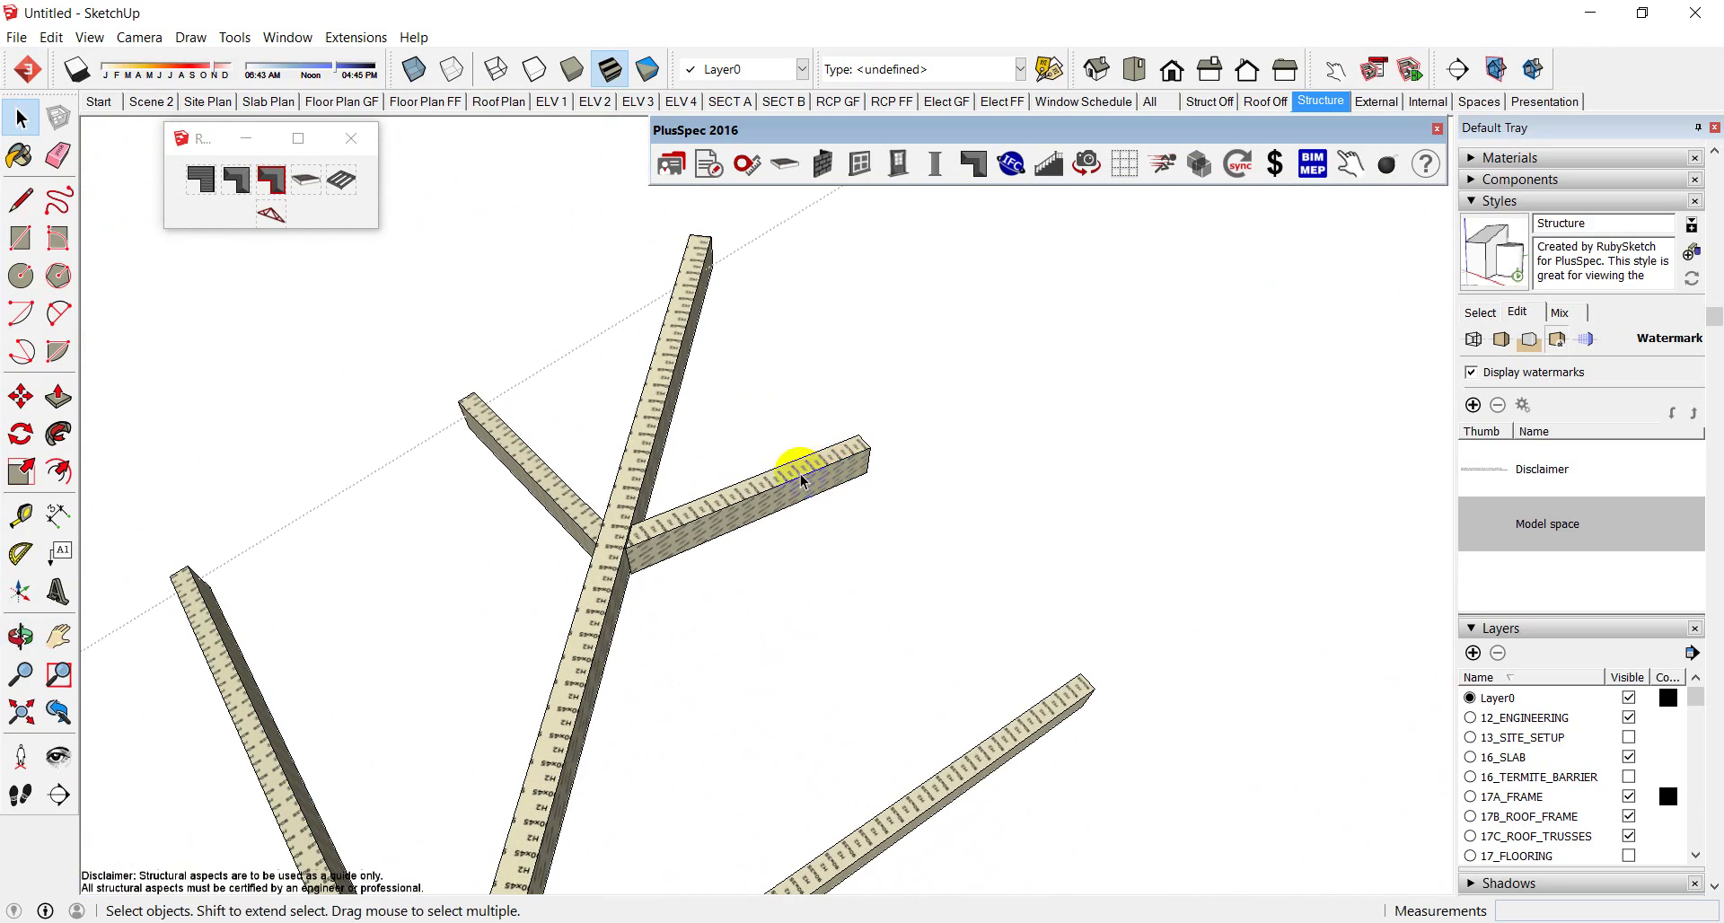
key("t")
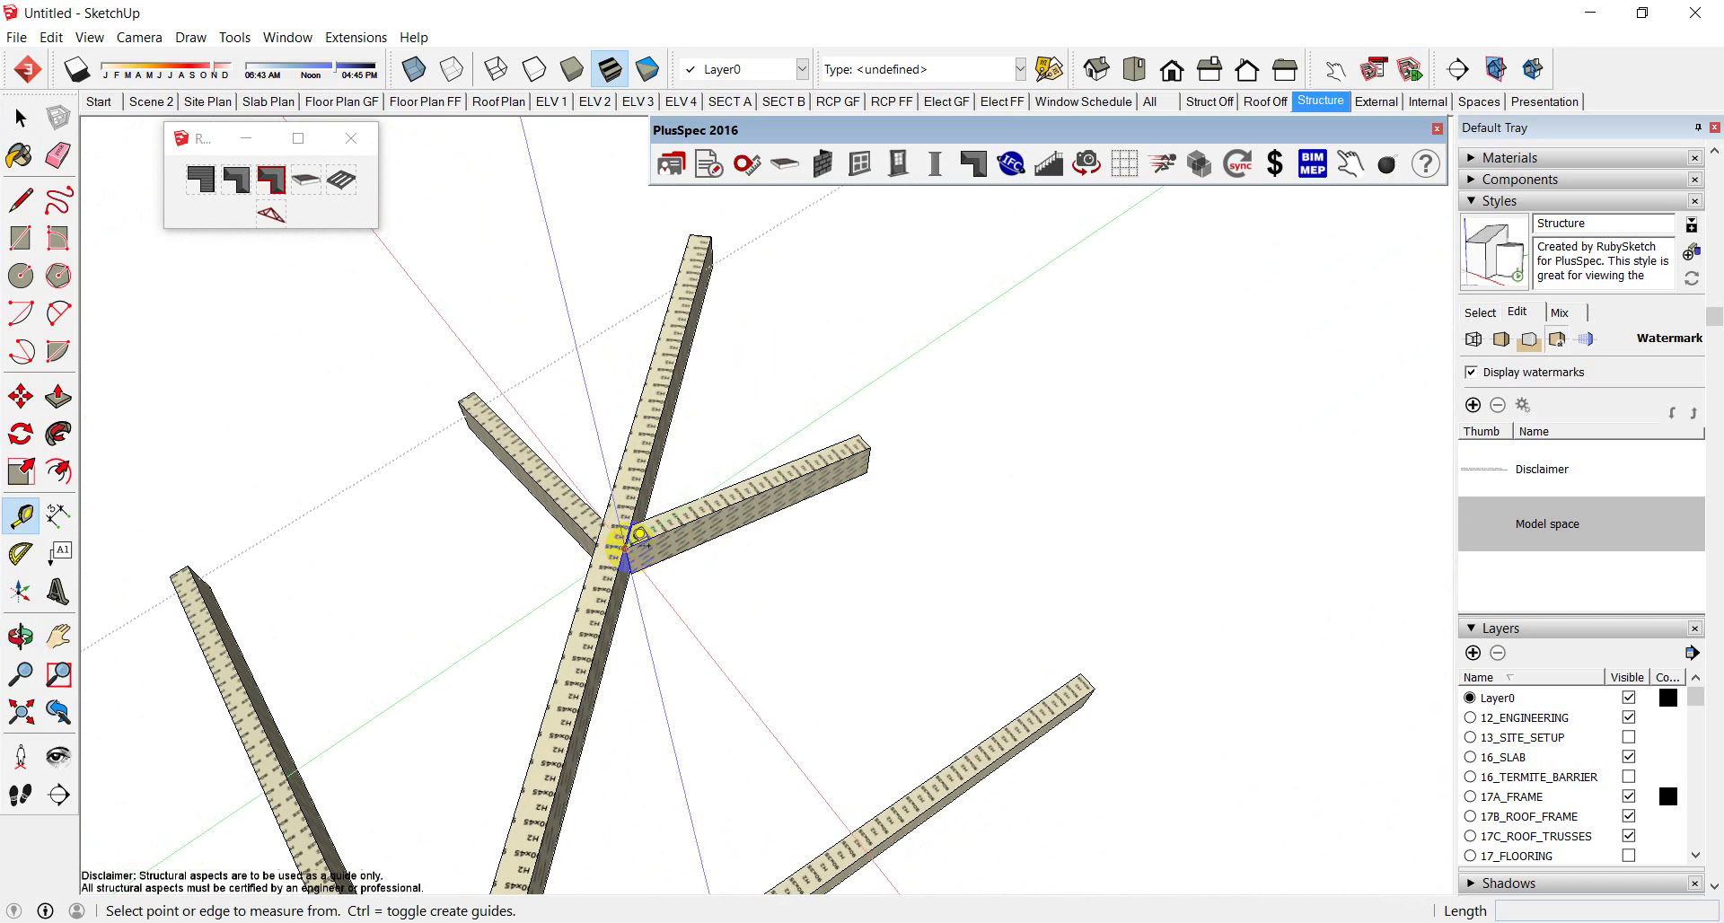
scroll(626, 544, "up", 3)
left_click(615, 539)
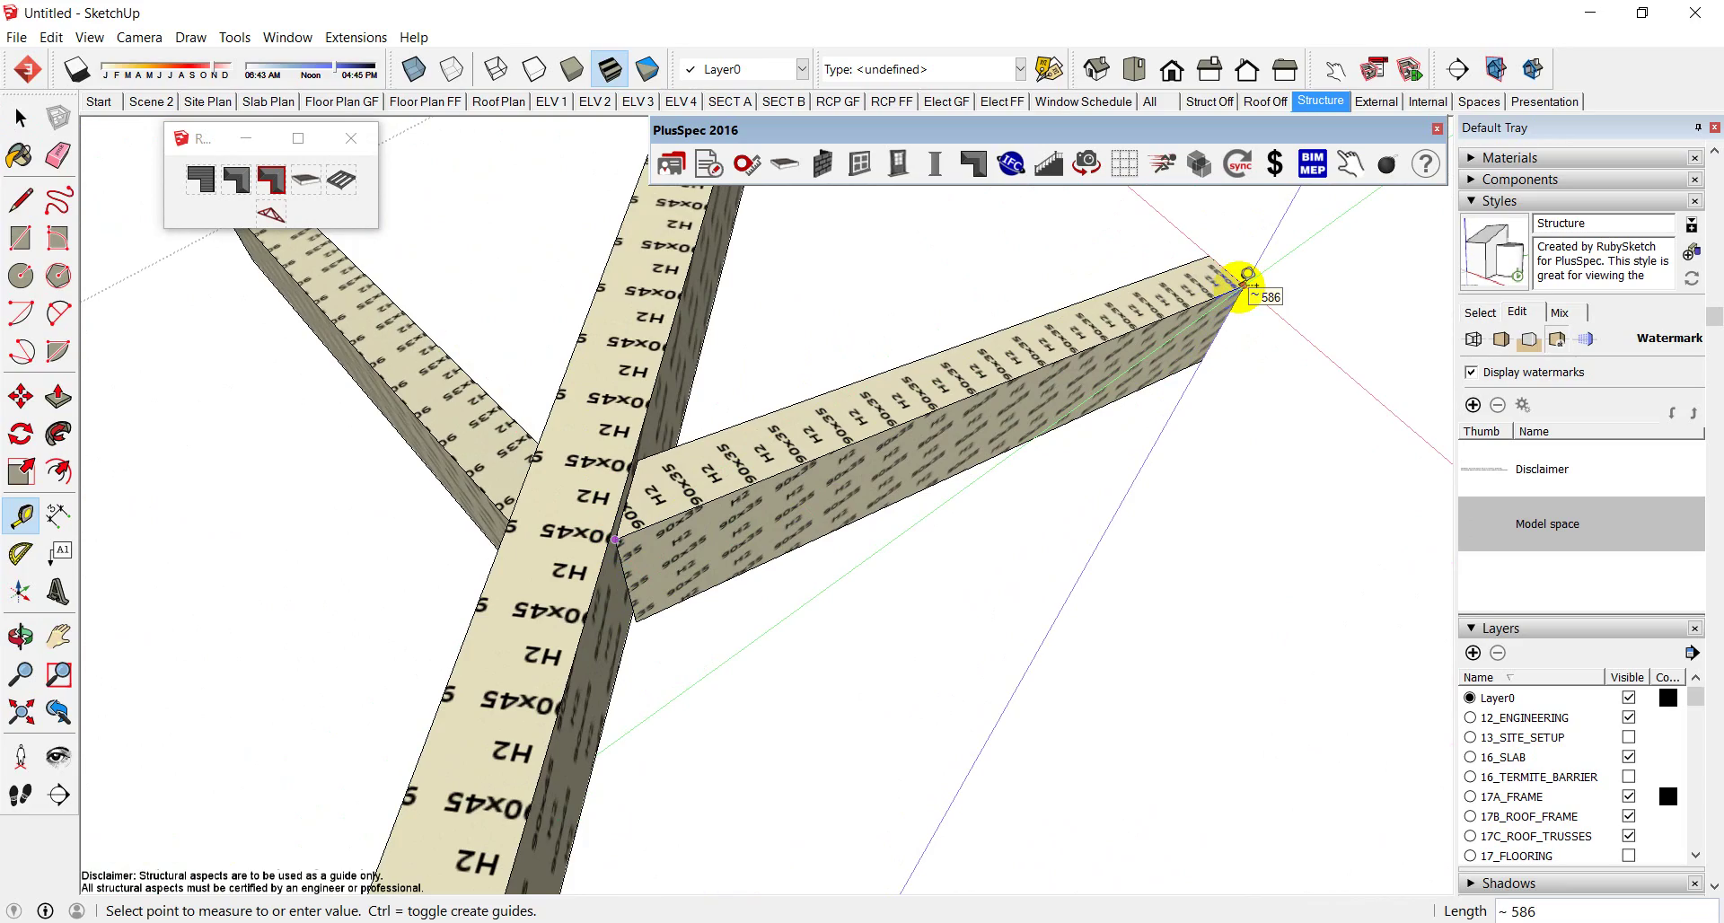
key("space")
scroll(1241, 282, "down", 6)
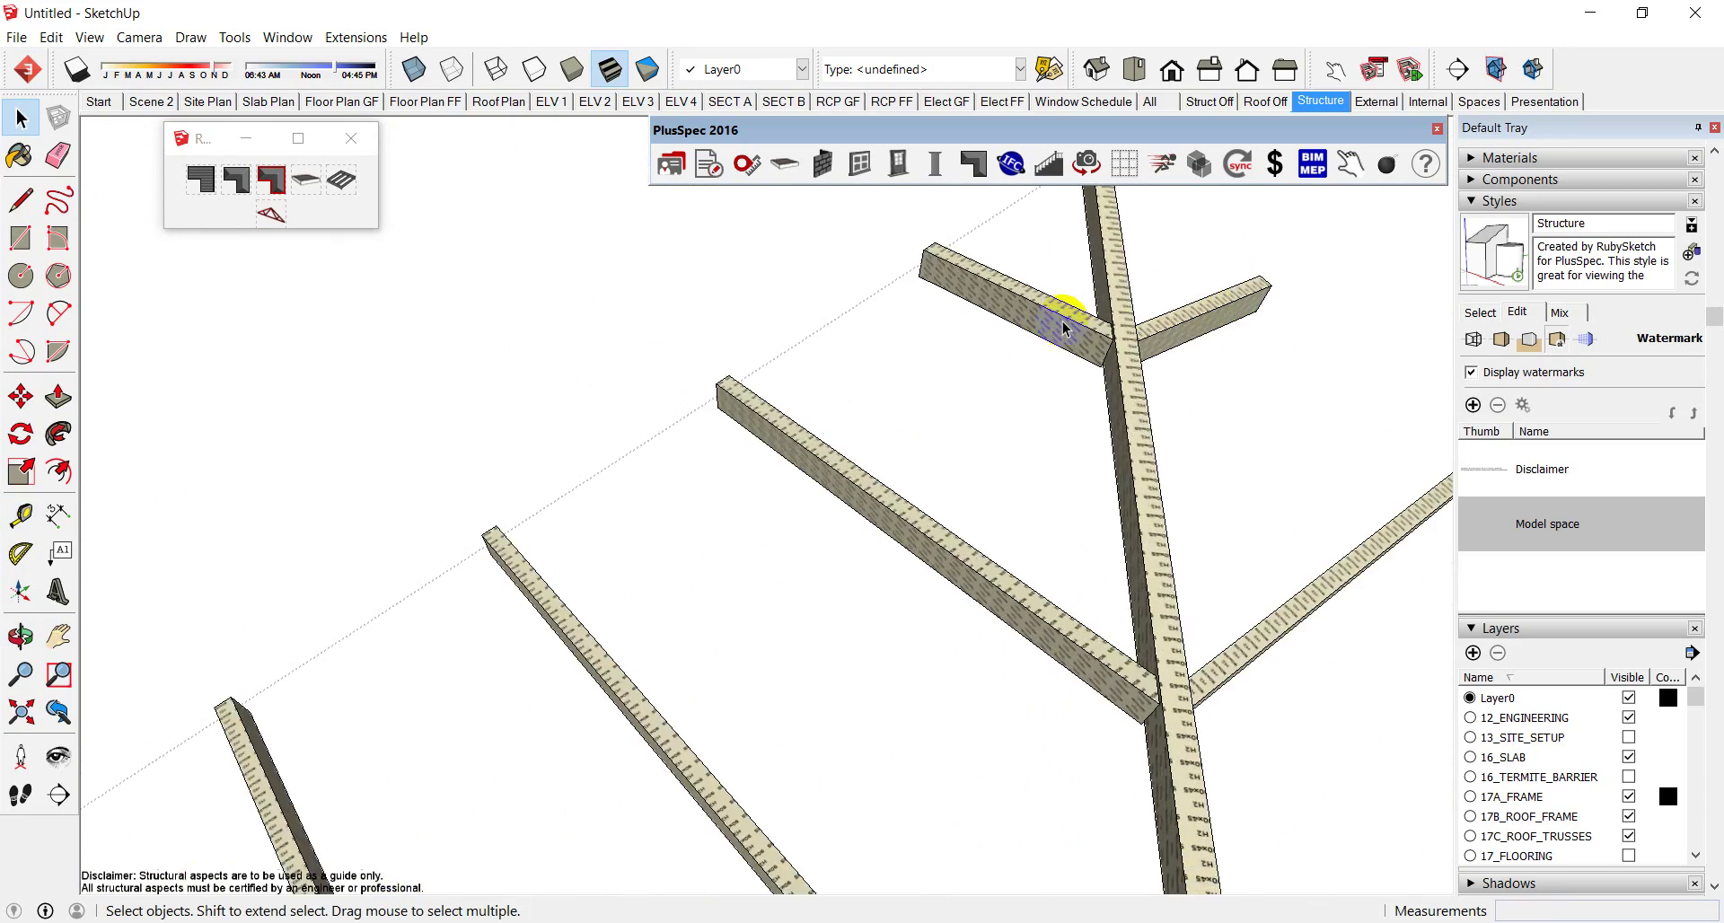
Step: Inspect the remaining hip and jack rafters, ending with an overview of the whole roof frame
scroll(1064, 329, "down", 5)
middle_click_drag(1018, 428, 569, 366, "shift")
scroll(1069, 454, "up", 5)
scroll(990, 429, "up", 5)
middle_click_drag(986, 423, 1029, 492)
scroll(1029, 492, "down", 5)
scroll(766, 519, "down", 4)
middle_click_drag(878, 475, 1167, 422)
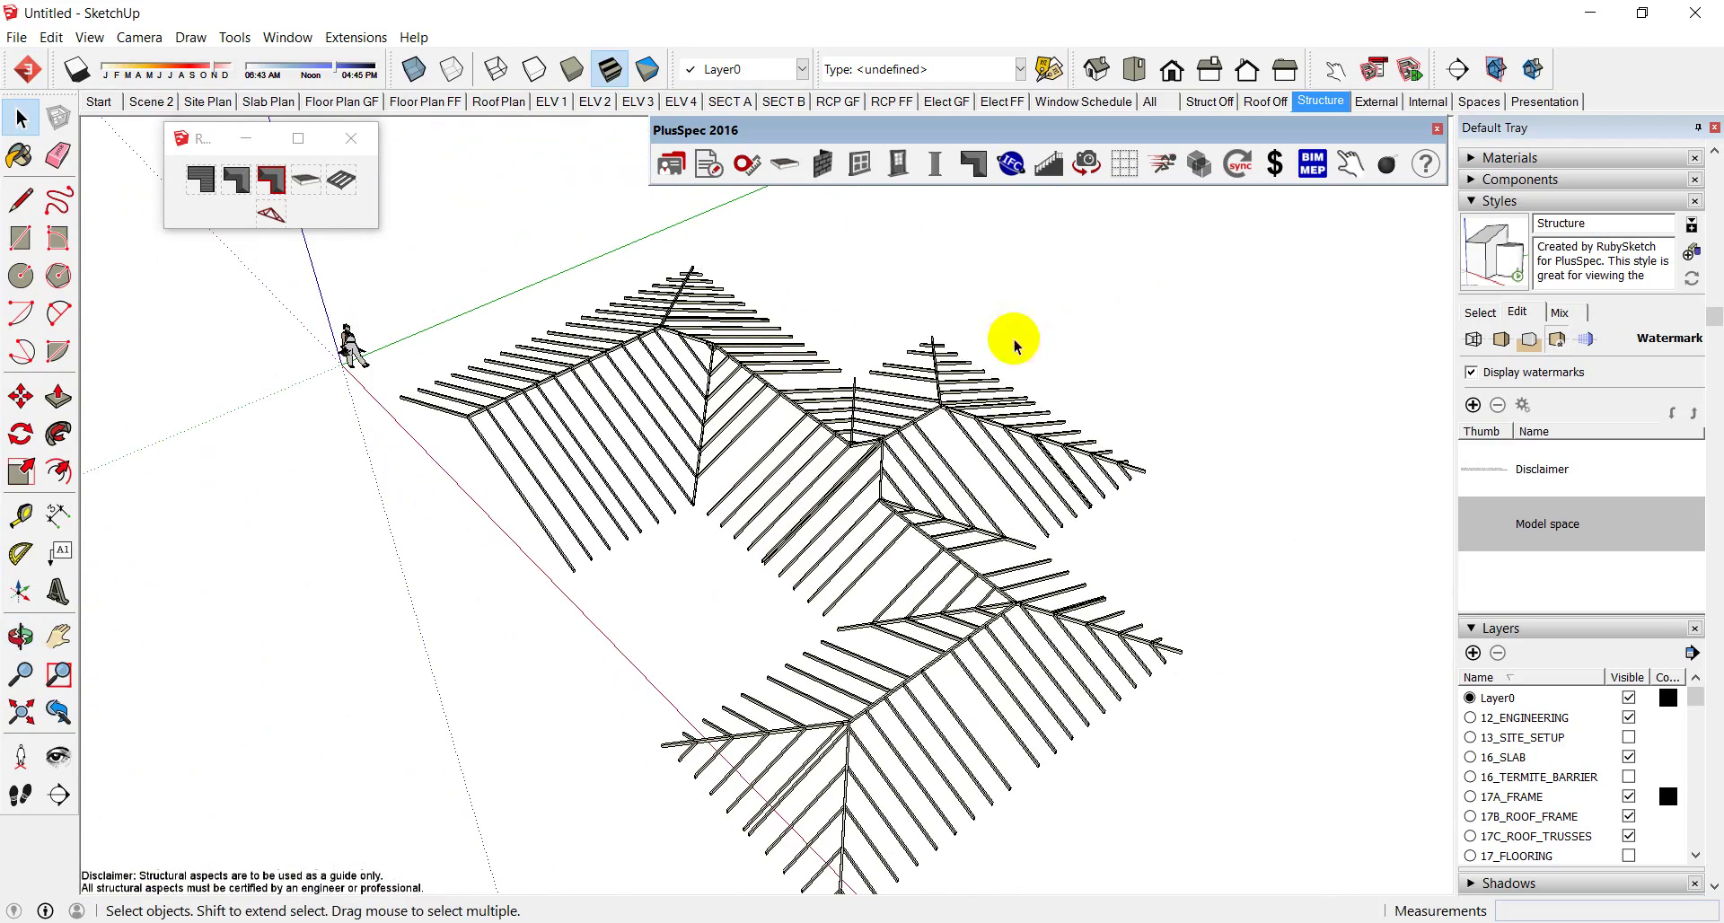
Step: Generate the material takeoff and review the timber sizes, lengths and costs listed for 17B_ROOF_FRAME
left_click(709, 166)
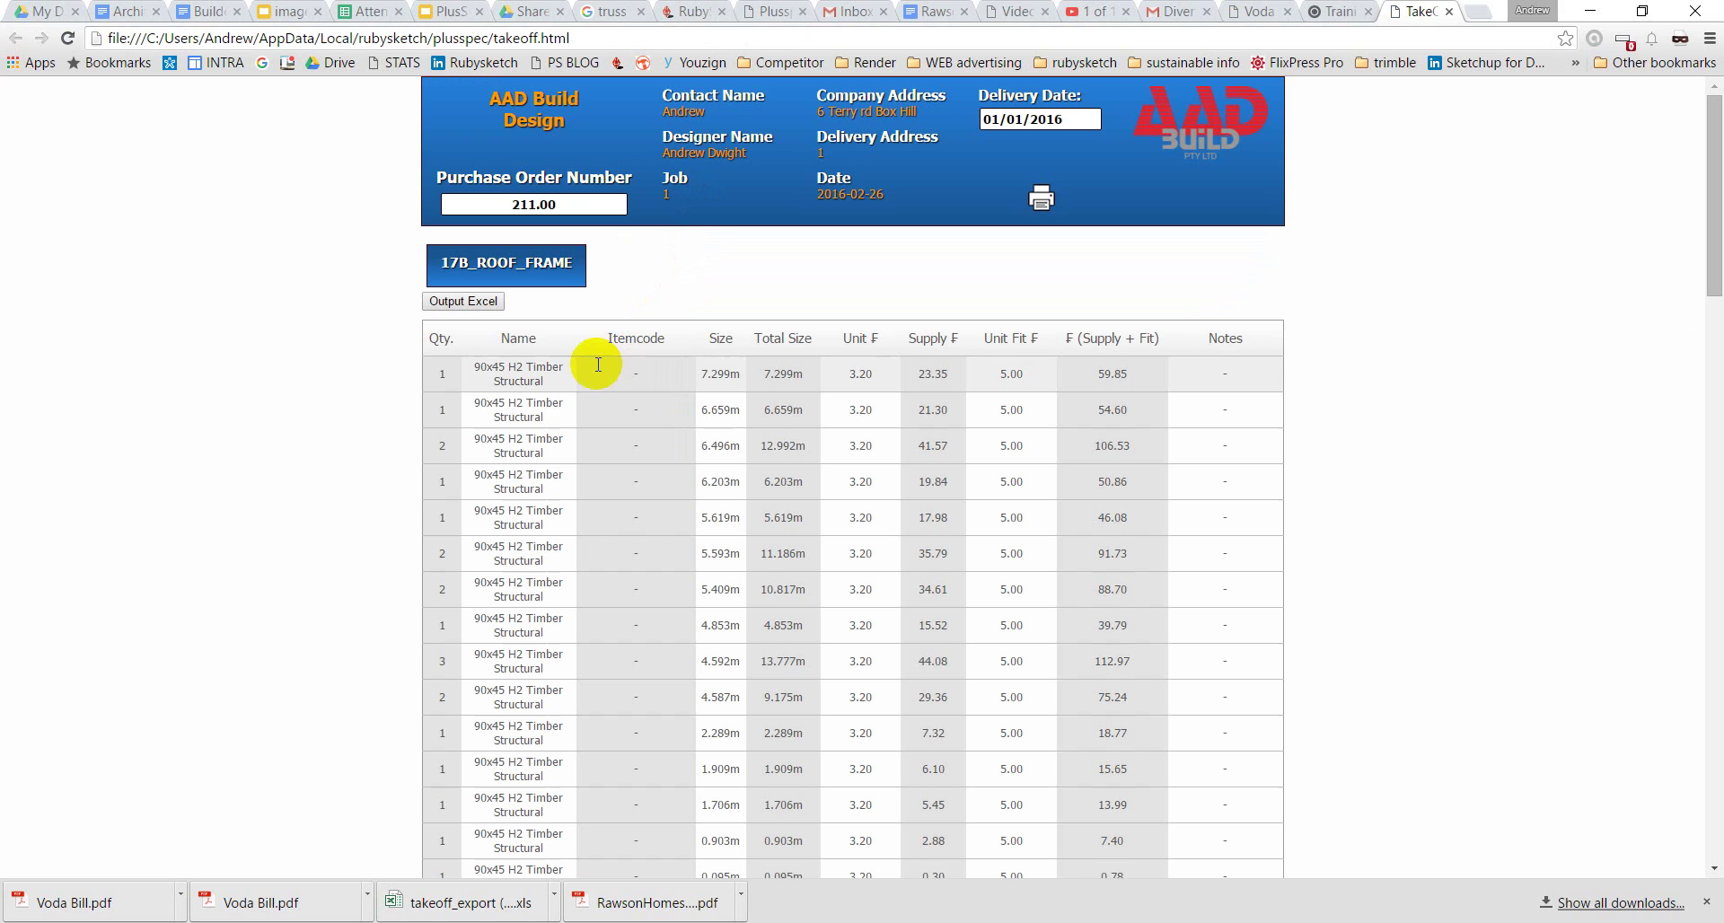
scroll(571, 387, "down", 6)
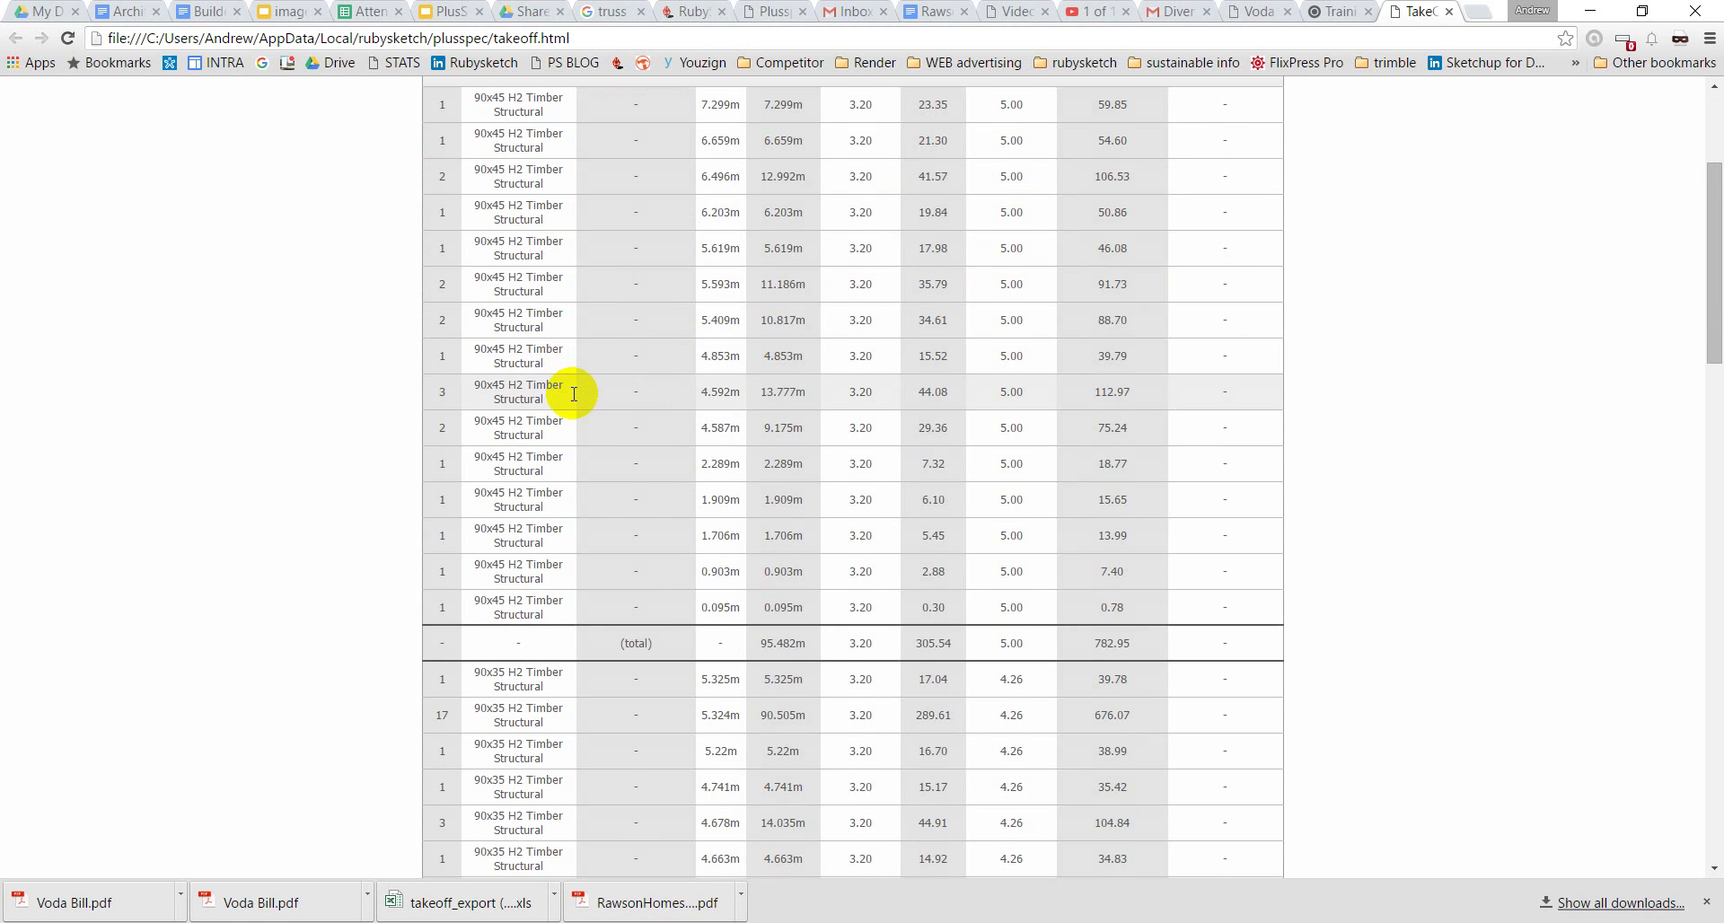
scroll(574, 396, "down", 9)
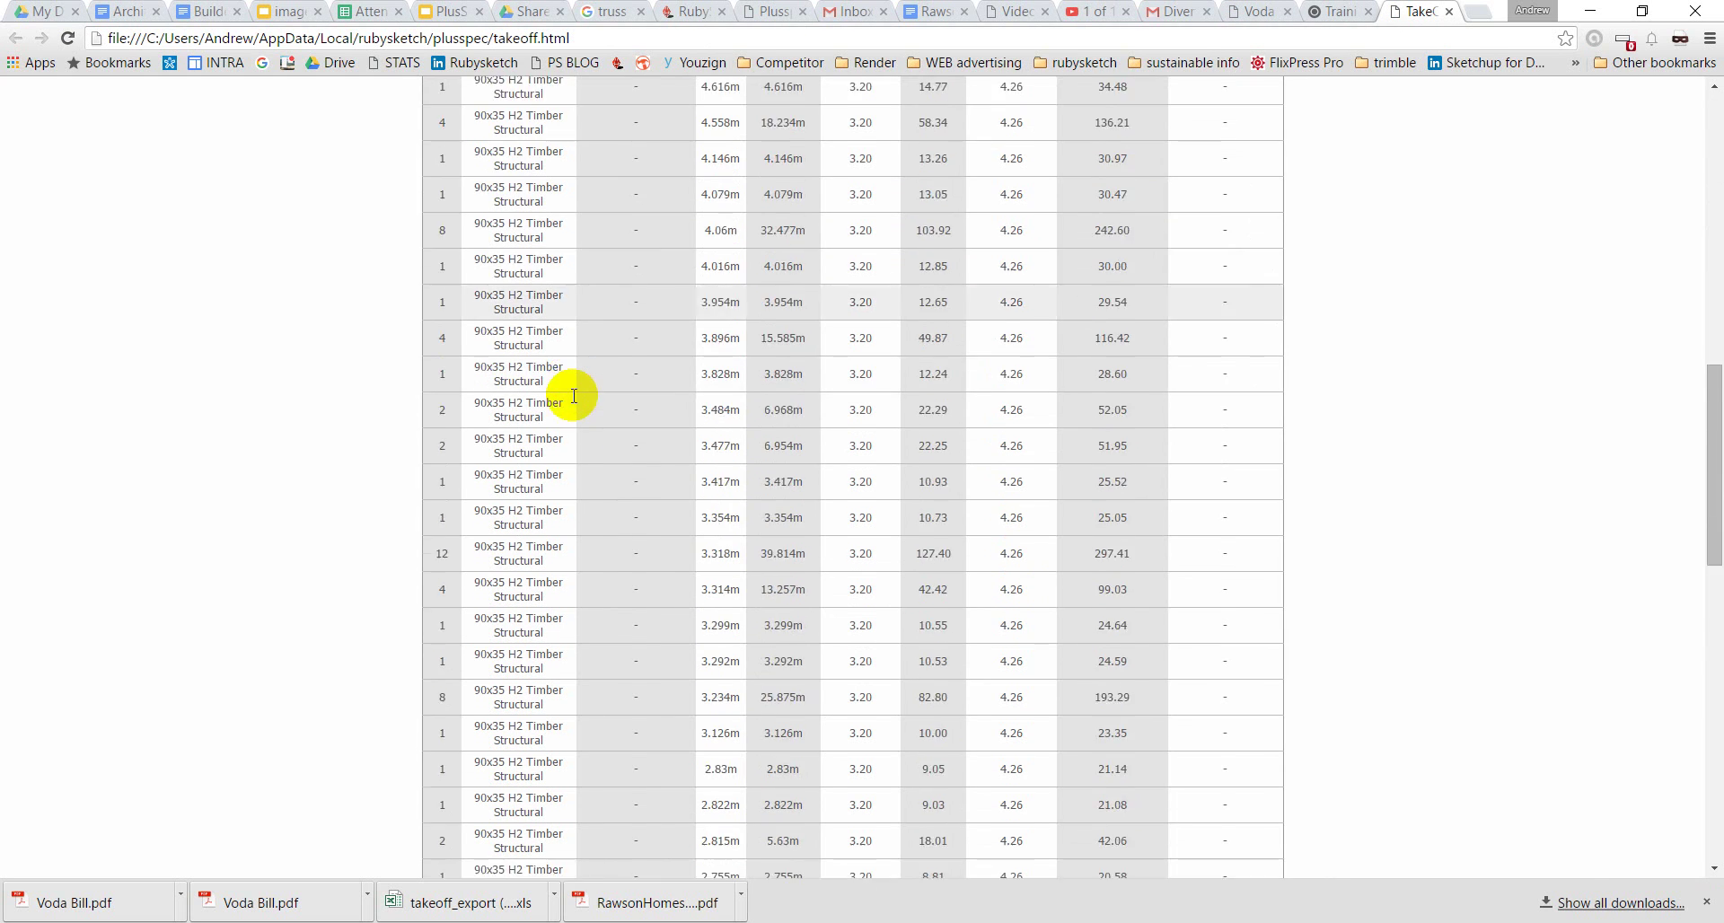
scroll(574, 396, "down", 10)
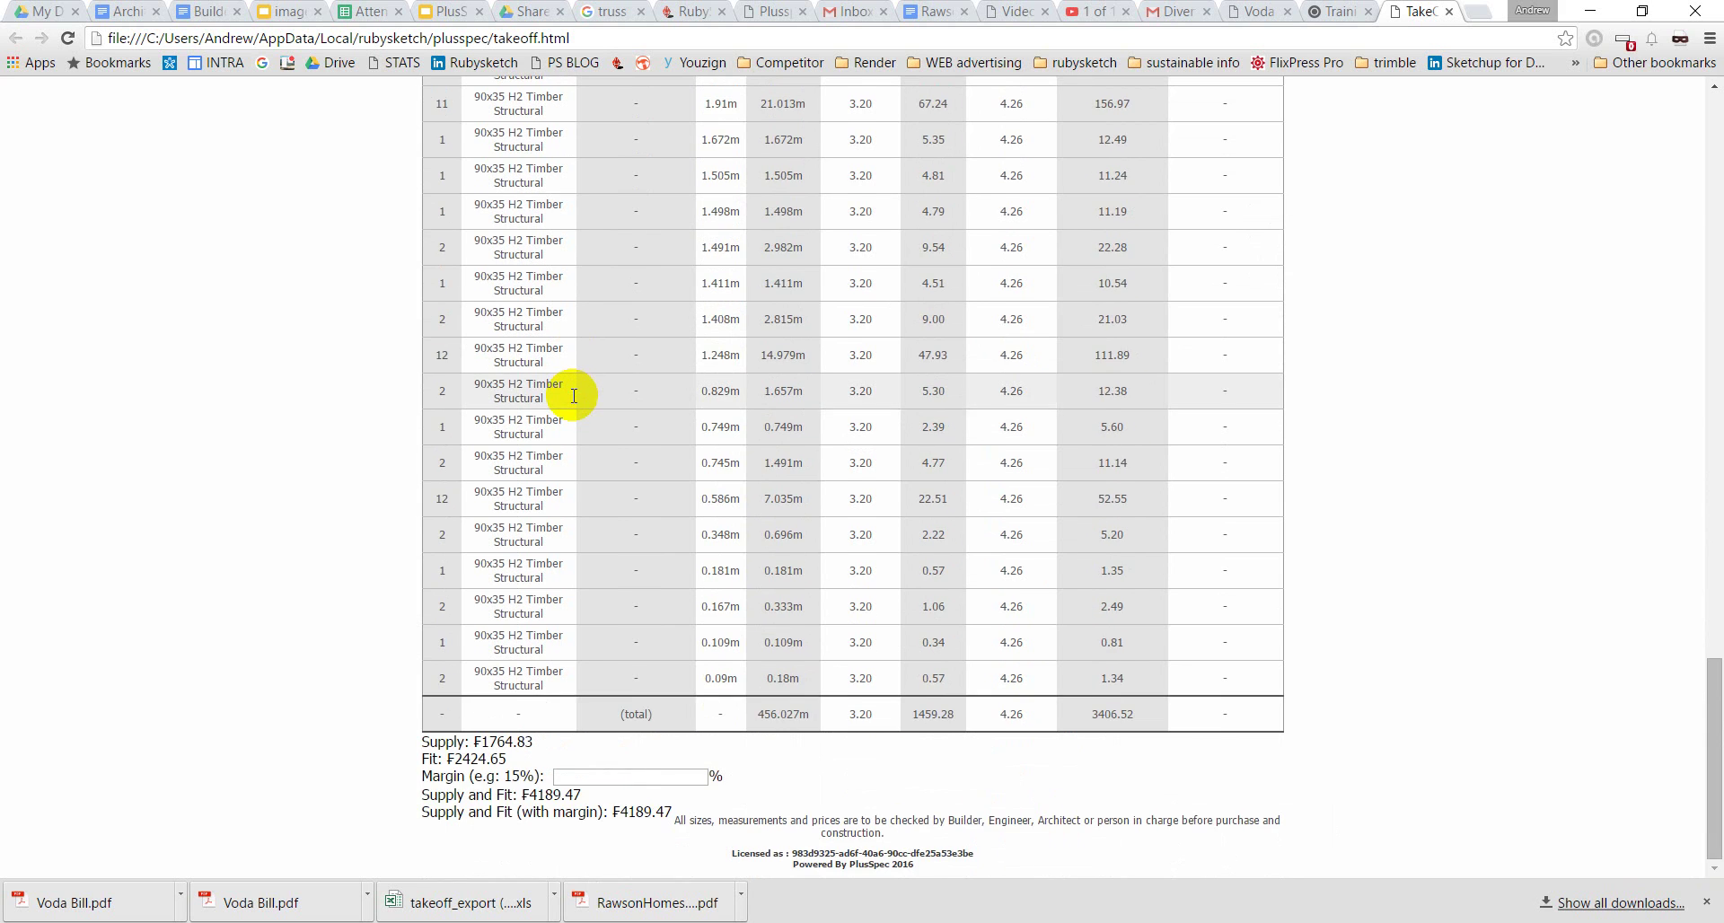
scroll(574, 396, "up", 20)
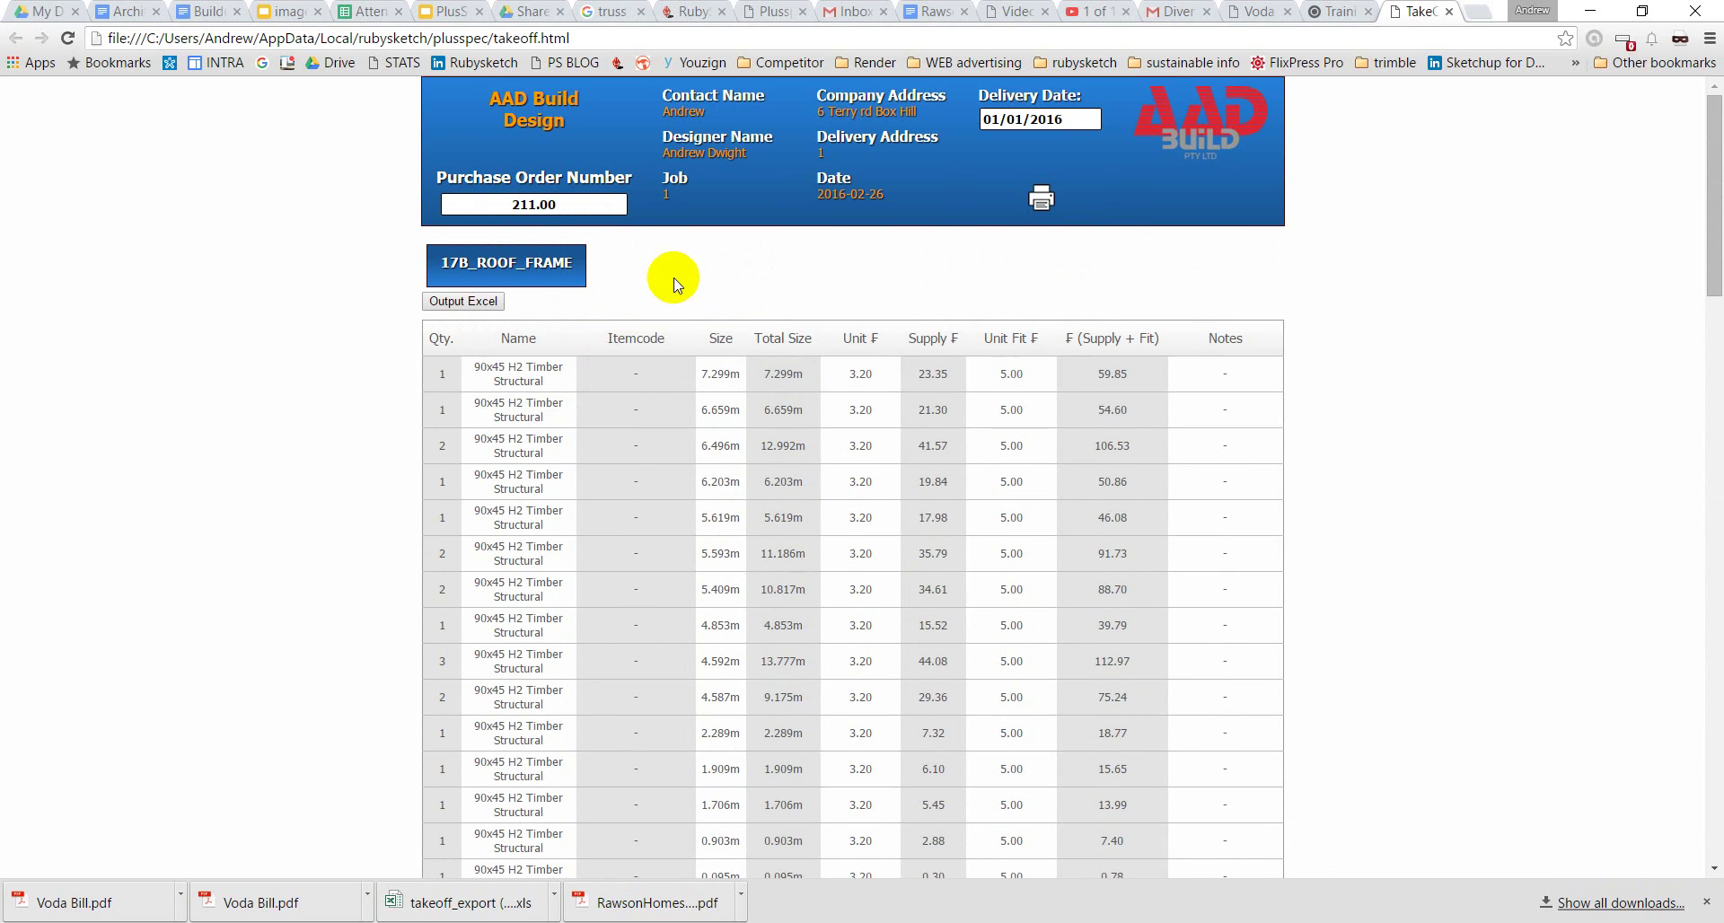
Step: Switch back to SketchUp, show the All scene and look beneath the roof through the open gable end
left_click(1587, 19)
mouse_move(794, 530)
middle_mouse_down()
mouse_move(781, 539)
mouse_move(1124, 416)
mouse_move(771, 489)
mouse_move(795, 449)
middle_mouse_up()
left_click(1152, 103)
middle_click_drag(631, 558, 769, 512)
scroll(808, 476, "up", 5)
middle_click_drag(844, 440, 900, 542)
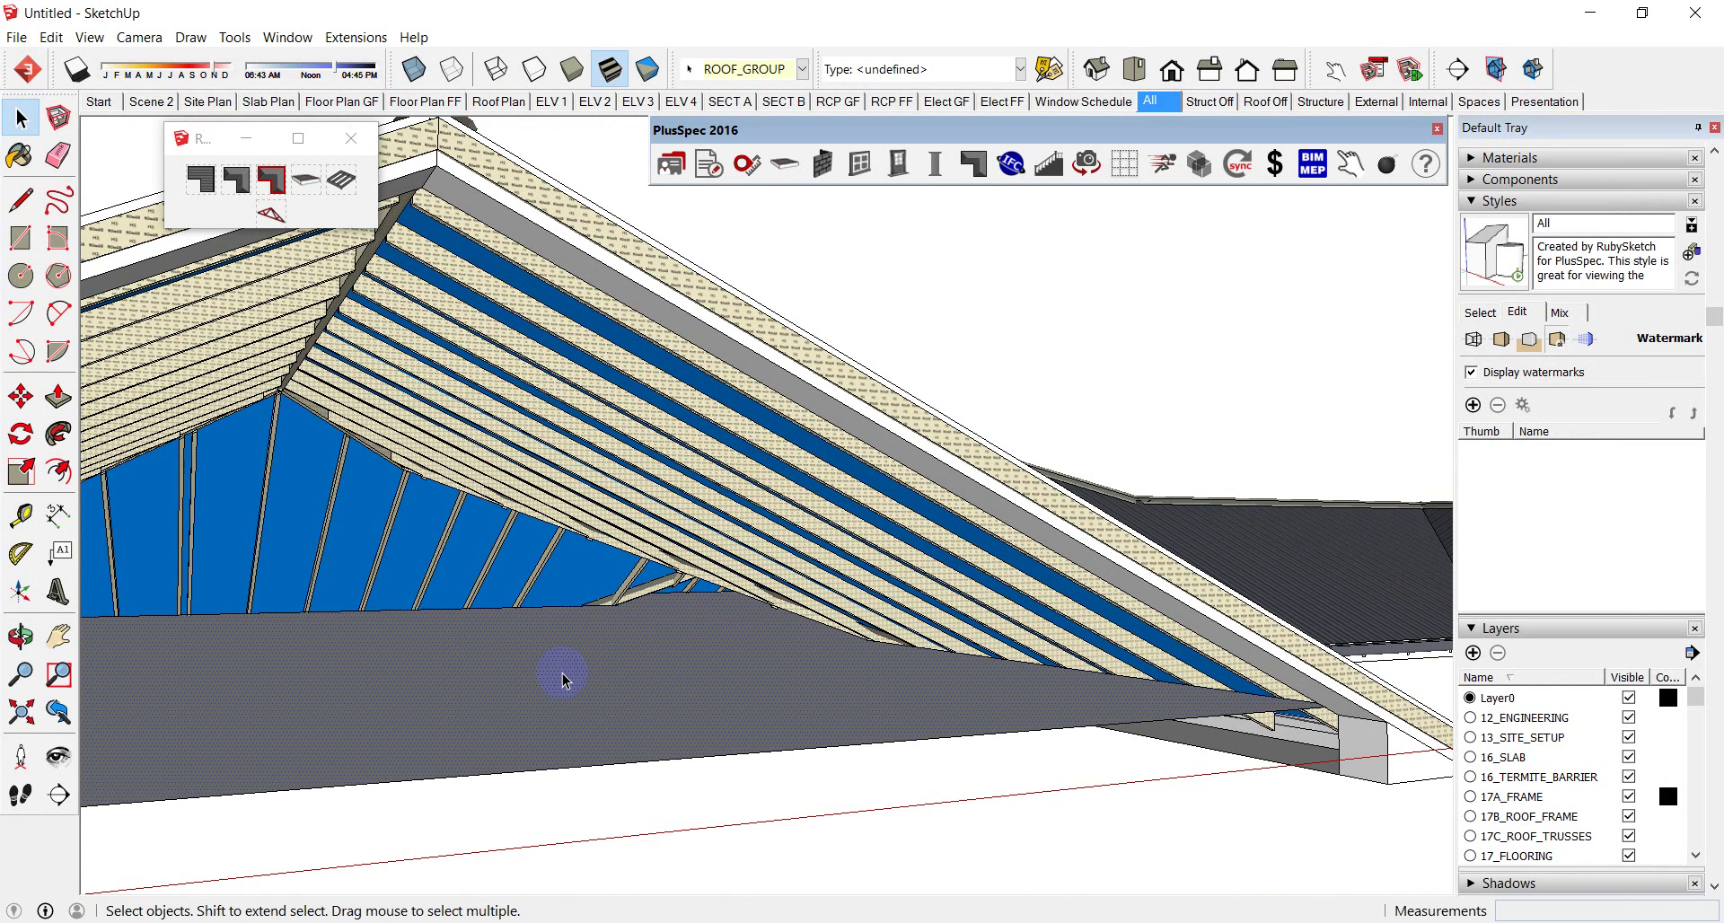
Step: Push/Pull the flat face beneath the roof upward by about 1007 mm so it cuts through the roof slopes
key("p")
left_click_drag(564, 675, 573, 500)
middle_click_drag(642, 538, 653, 677)
scroll(651, 679, "down", 10)
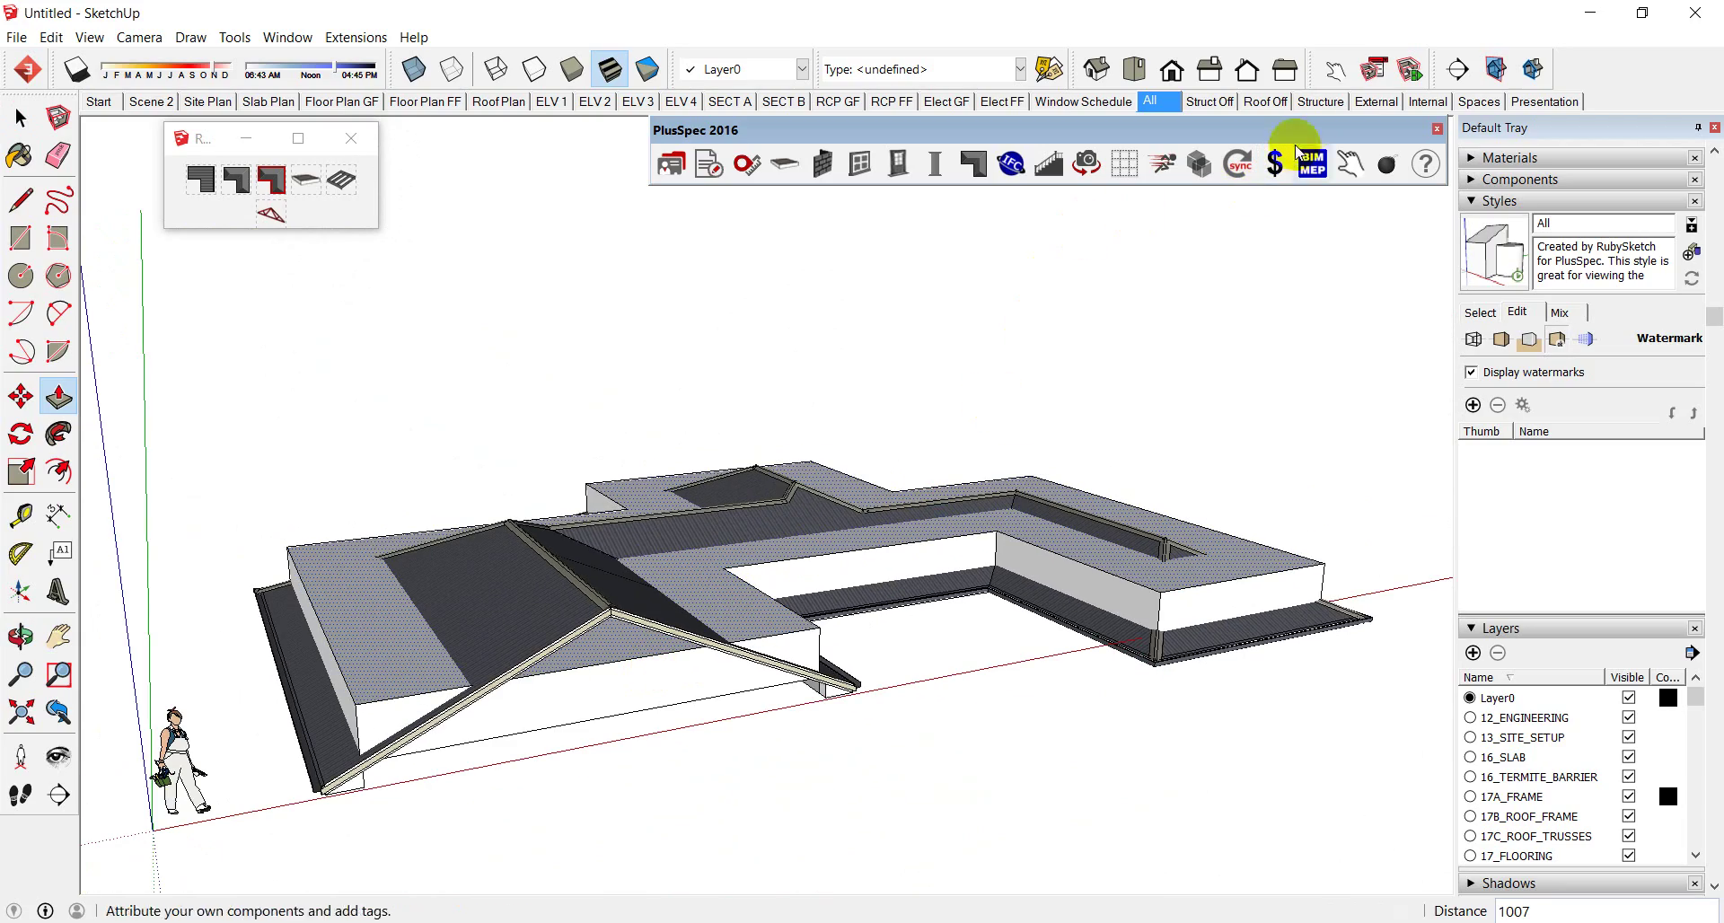
Step: Show the Structure scene to check the rafters on their own, and return to the All scene
left_click(1320, 101)
middle_click_drag(907, 544, 732, 620)
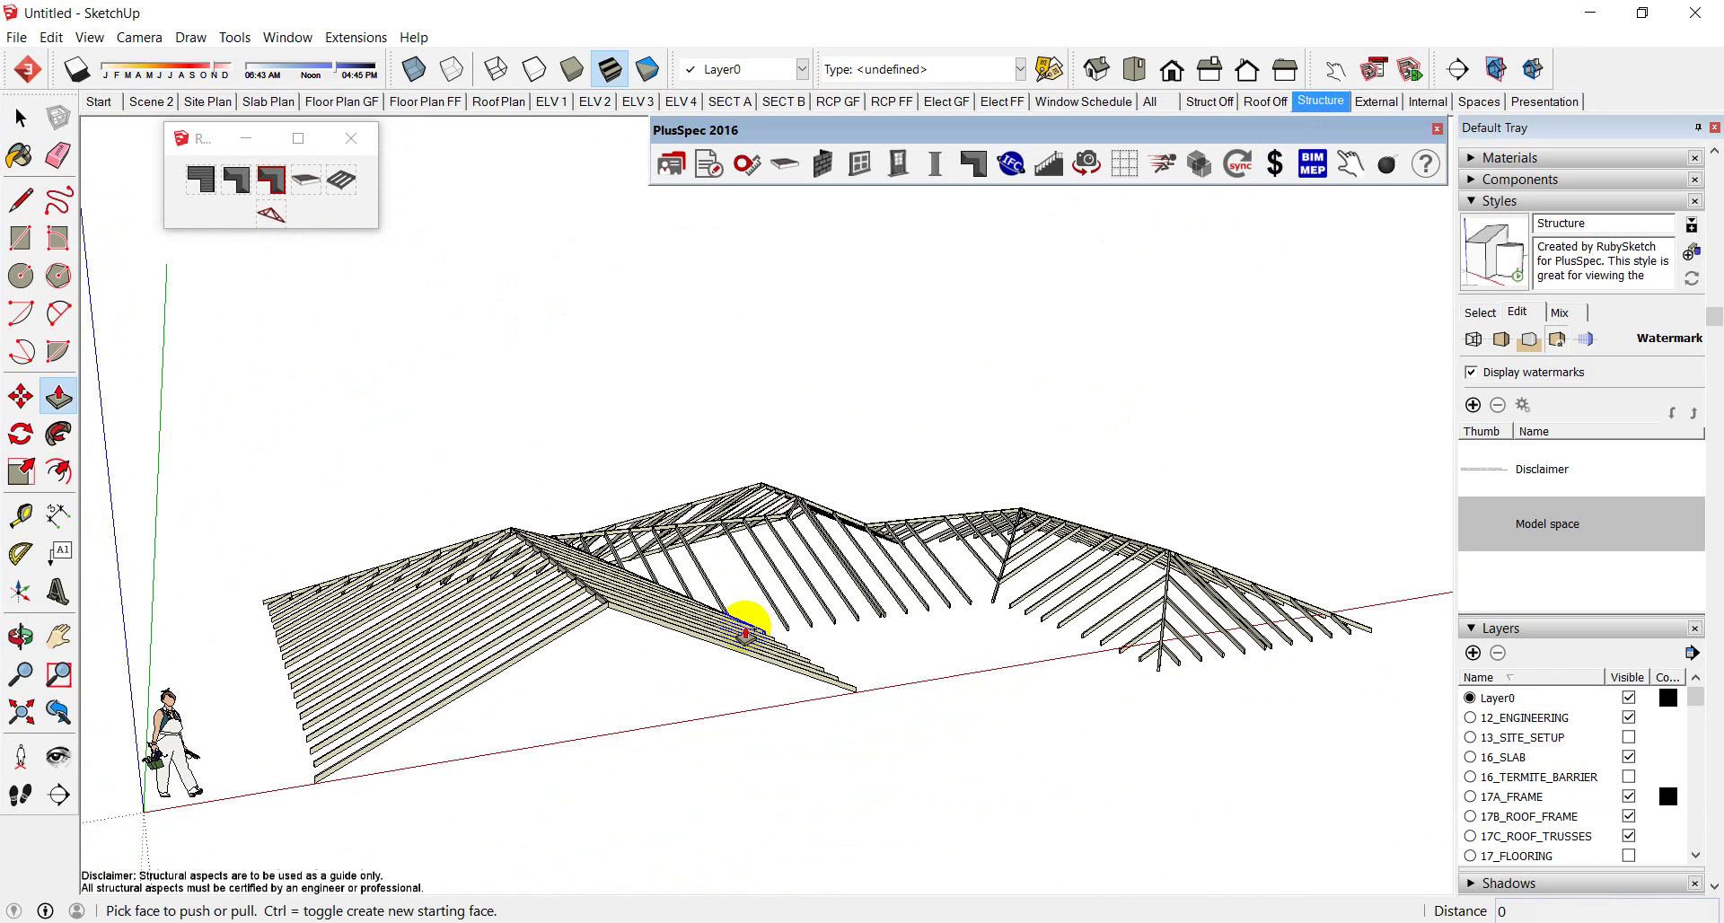
left_click(1150, 102)
Step: Show the All scene, select the vertical face across the gable end with its edges, and check which layer it is on
middle_click_drag(770, 462, 620, 547)
left_click(620, 546)
right_click(620, 546)
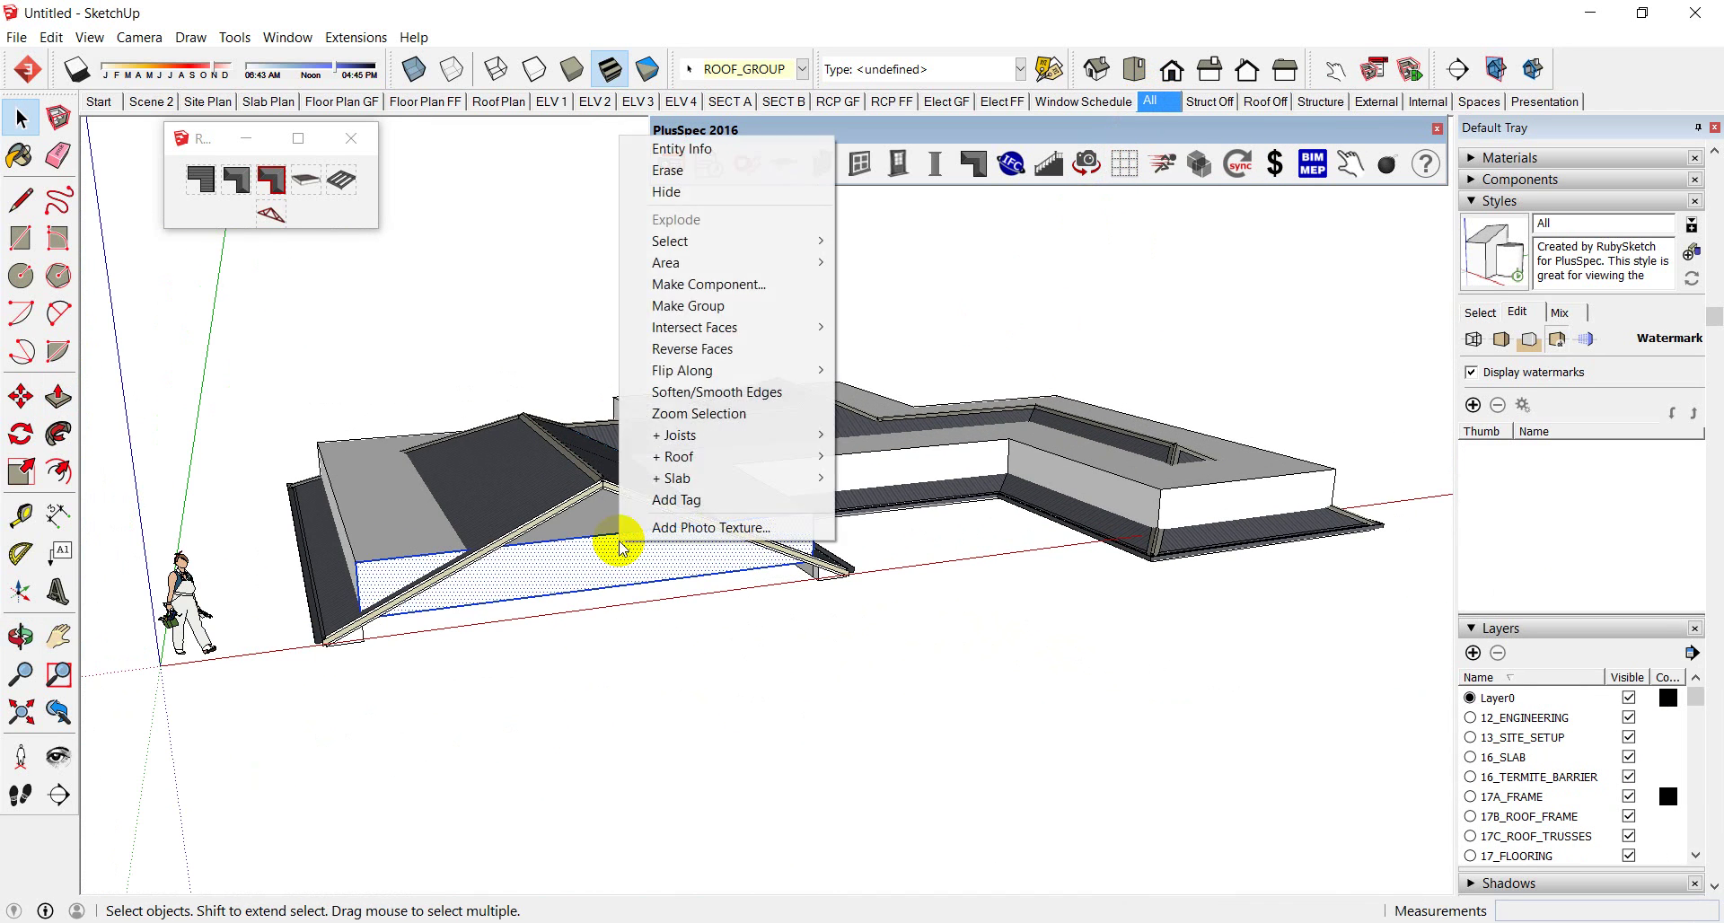
left_click(679, 147)
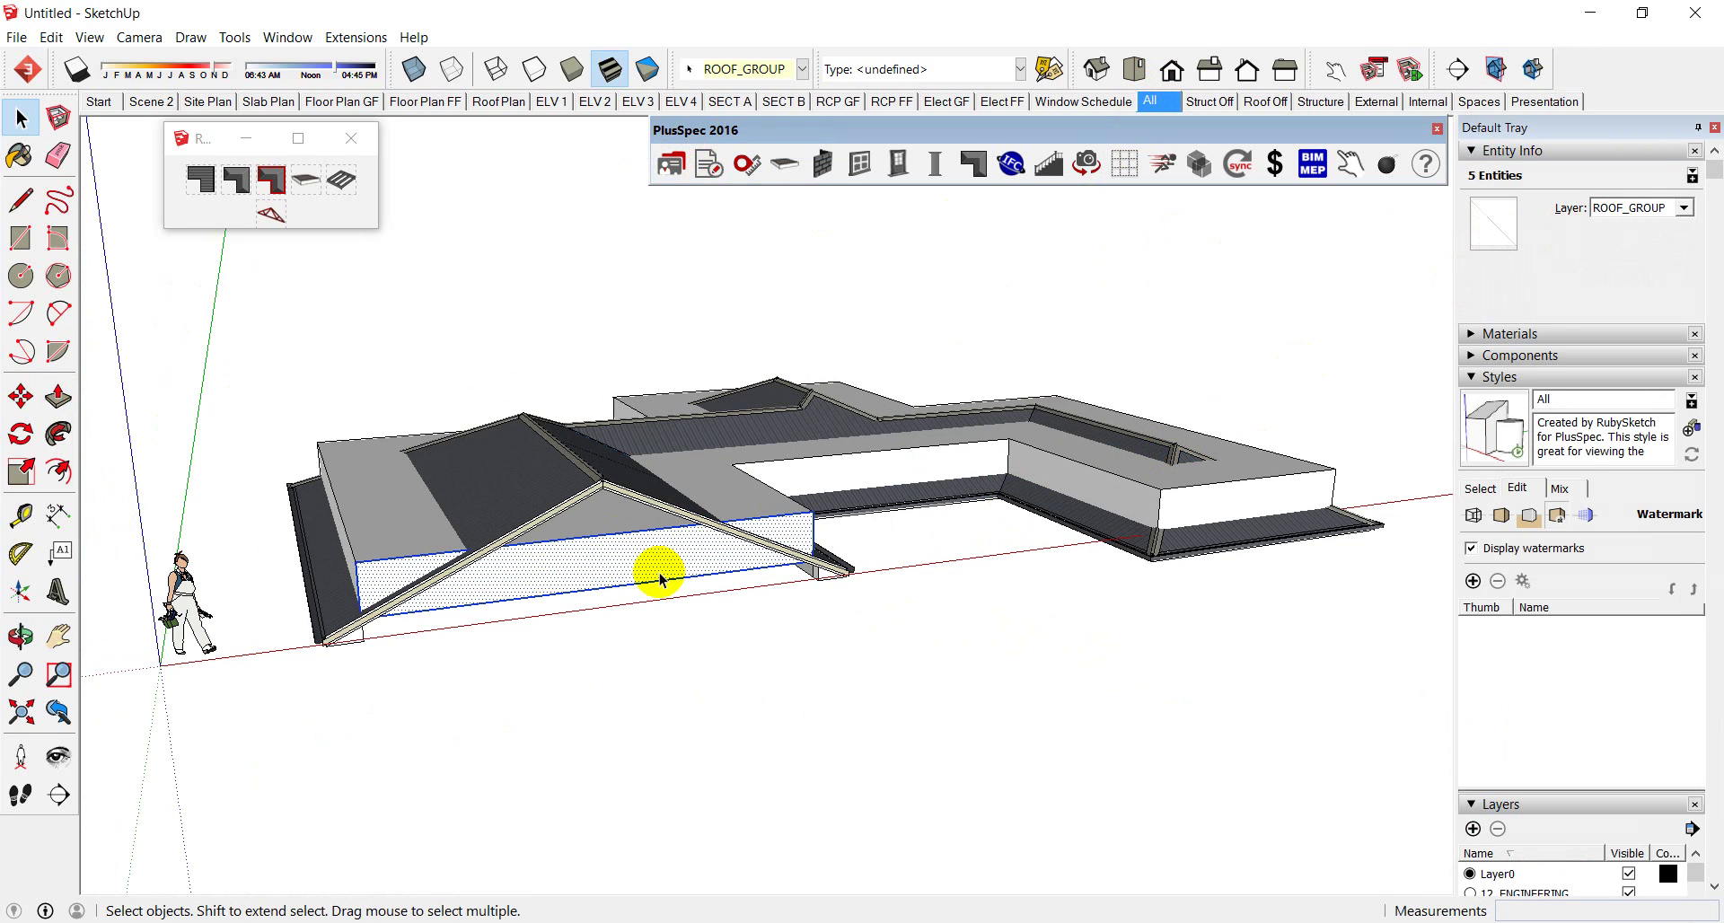
middle_click_drag(660, 583, 588, 572)
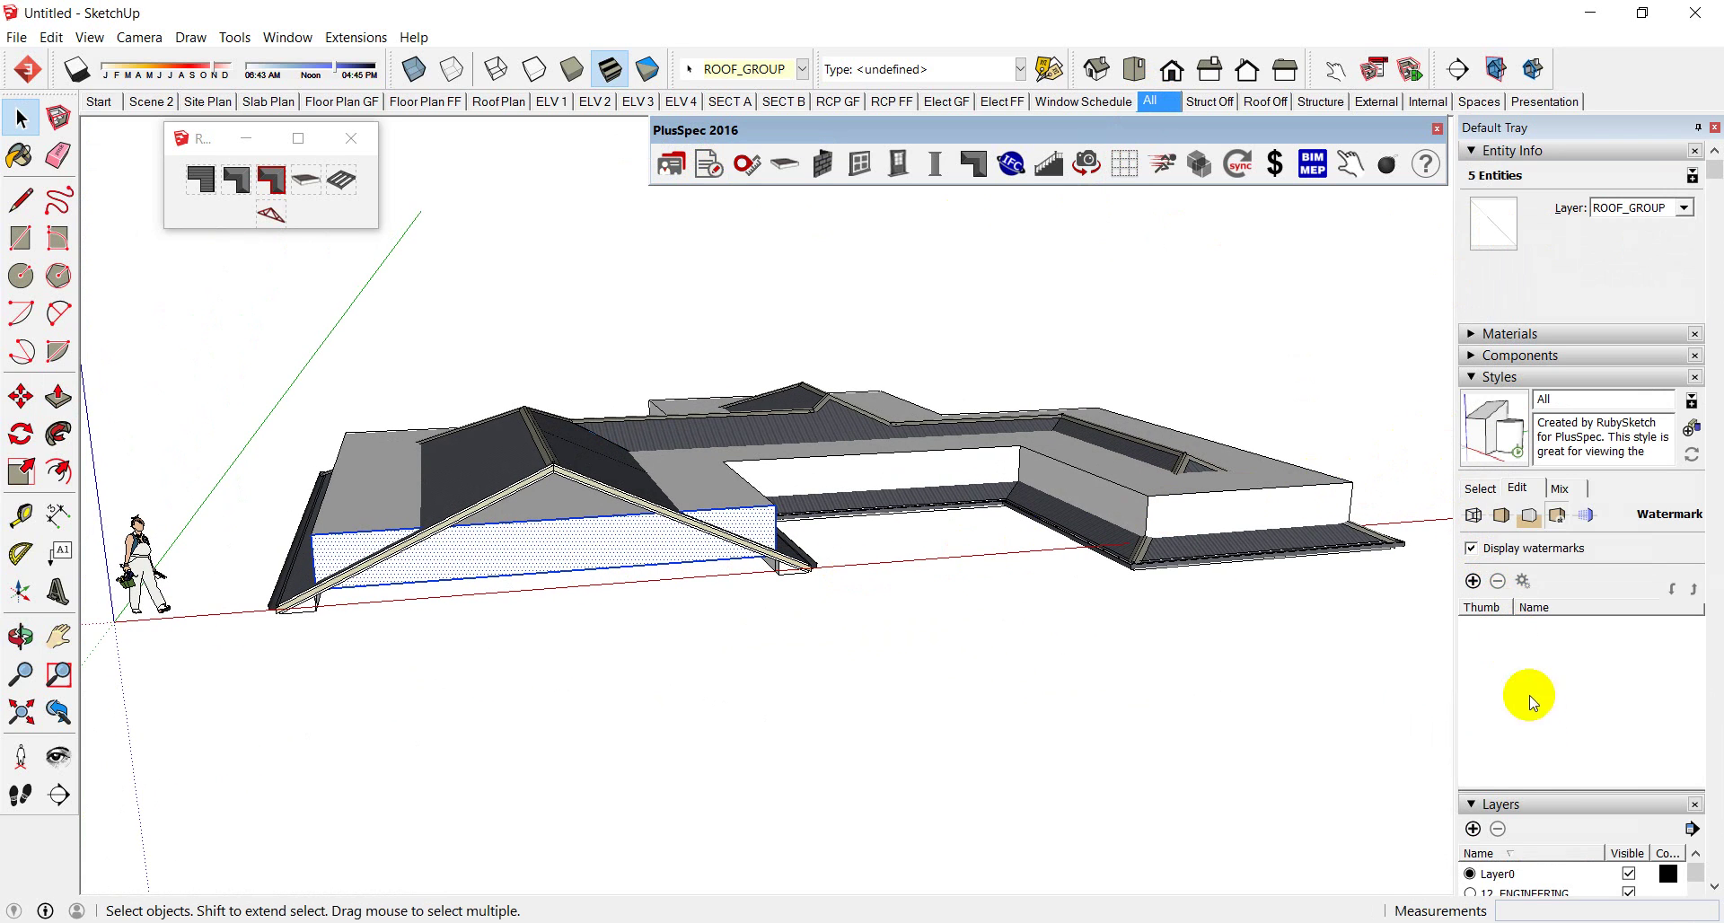
Step: Collapse the Styles and Entity Info sections and look through the layer list down to the roof group layers
left_click(1497, 808)
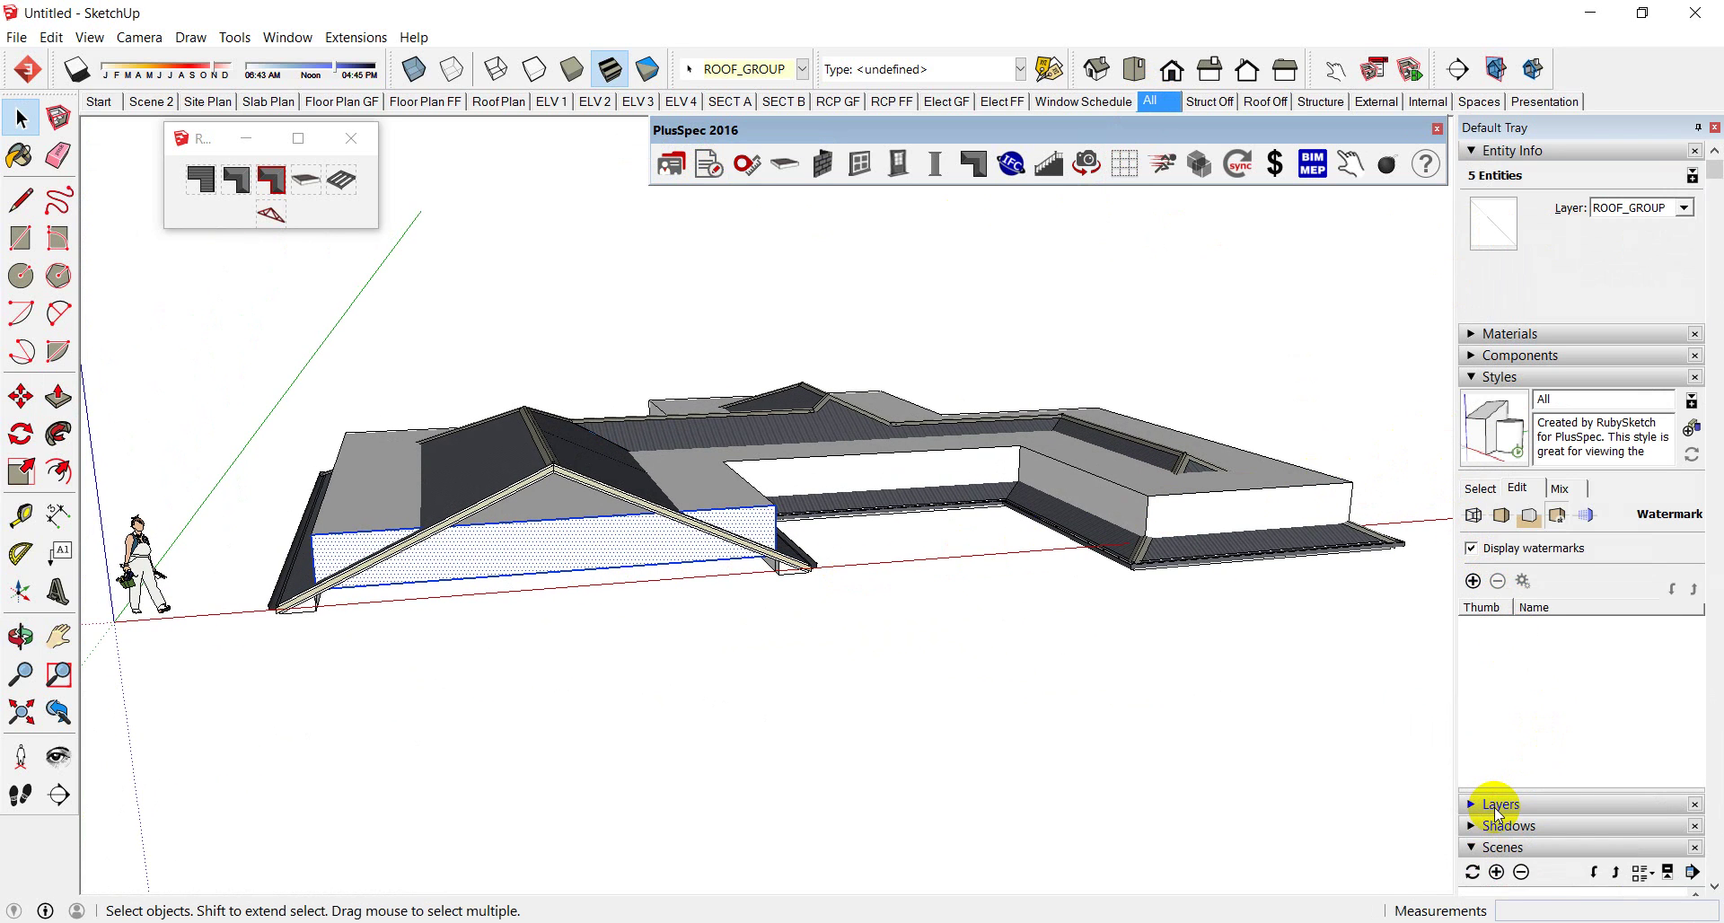
left_click(1471, 802)
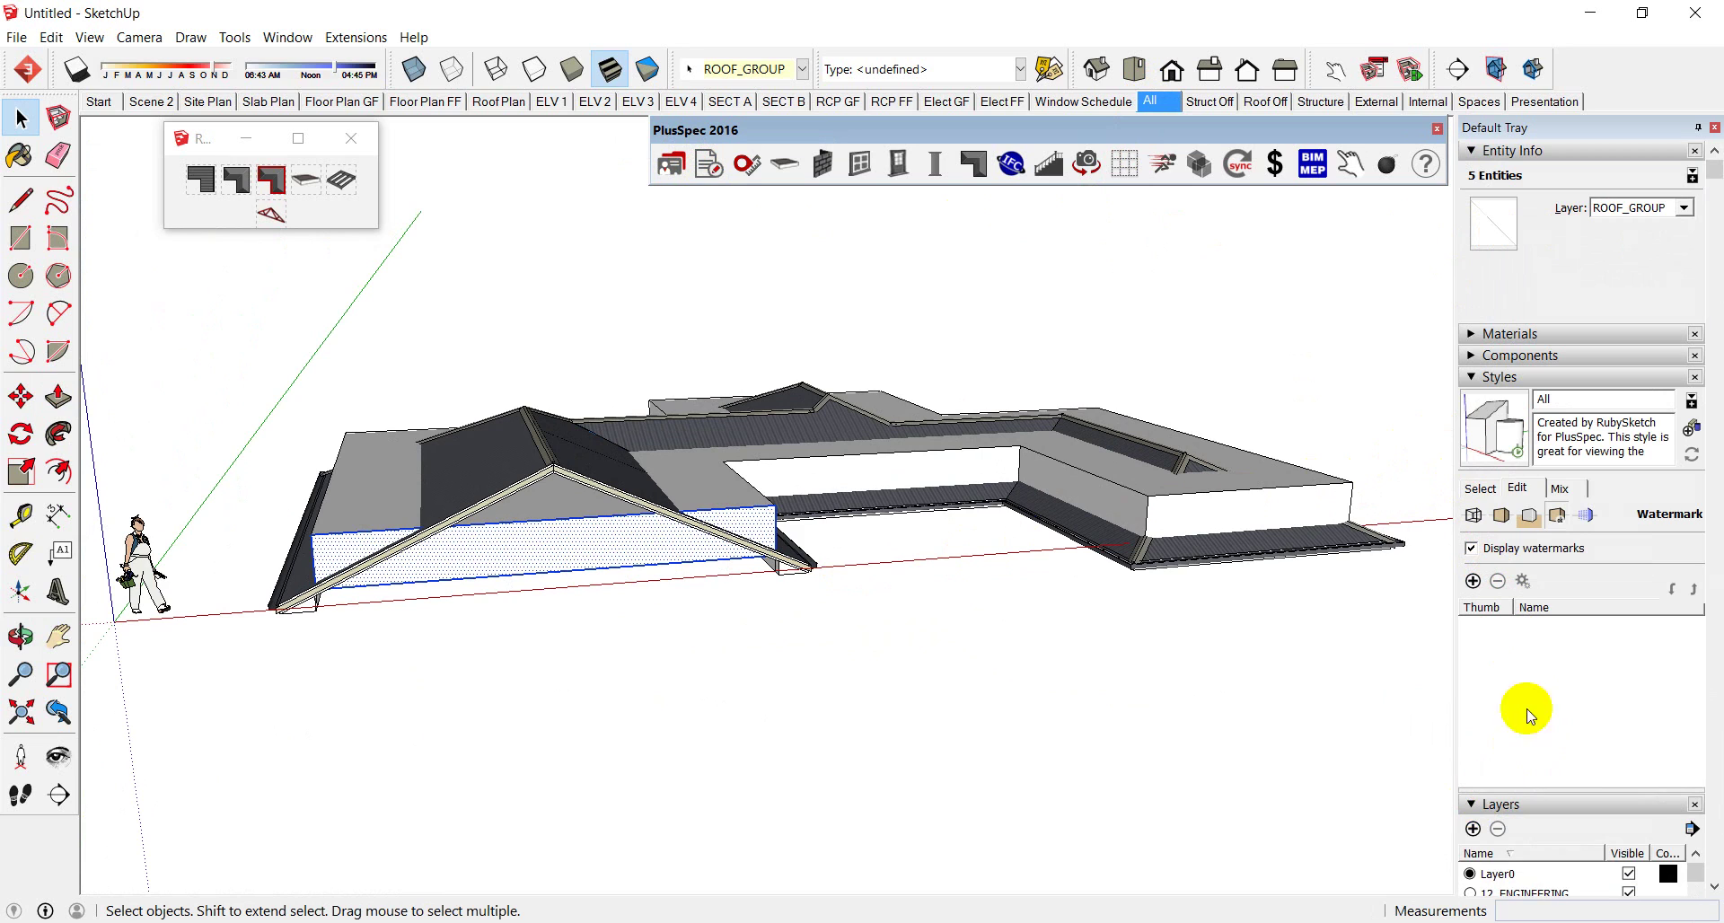
left_click(1470, 378)
left_click(1472, 151)
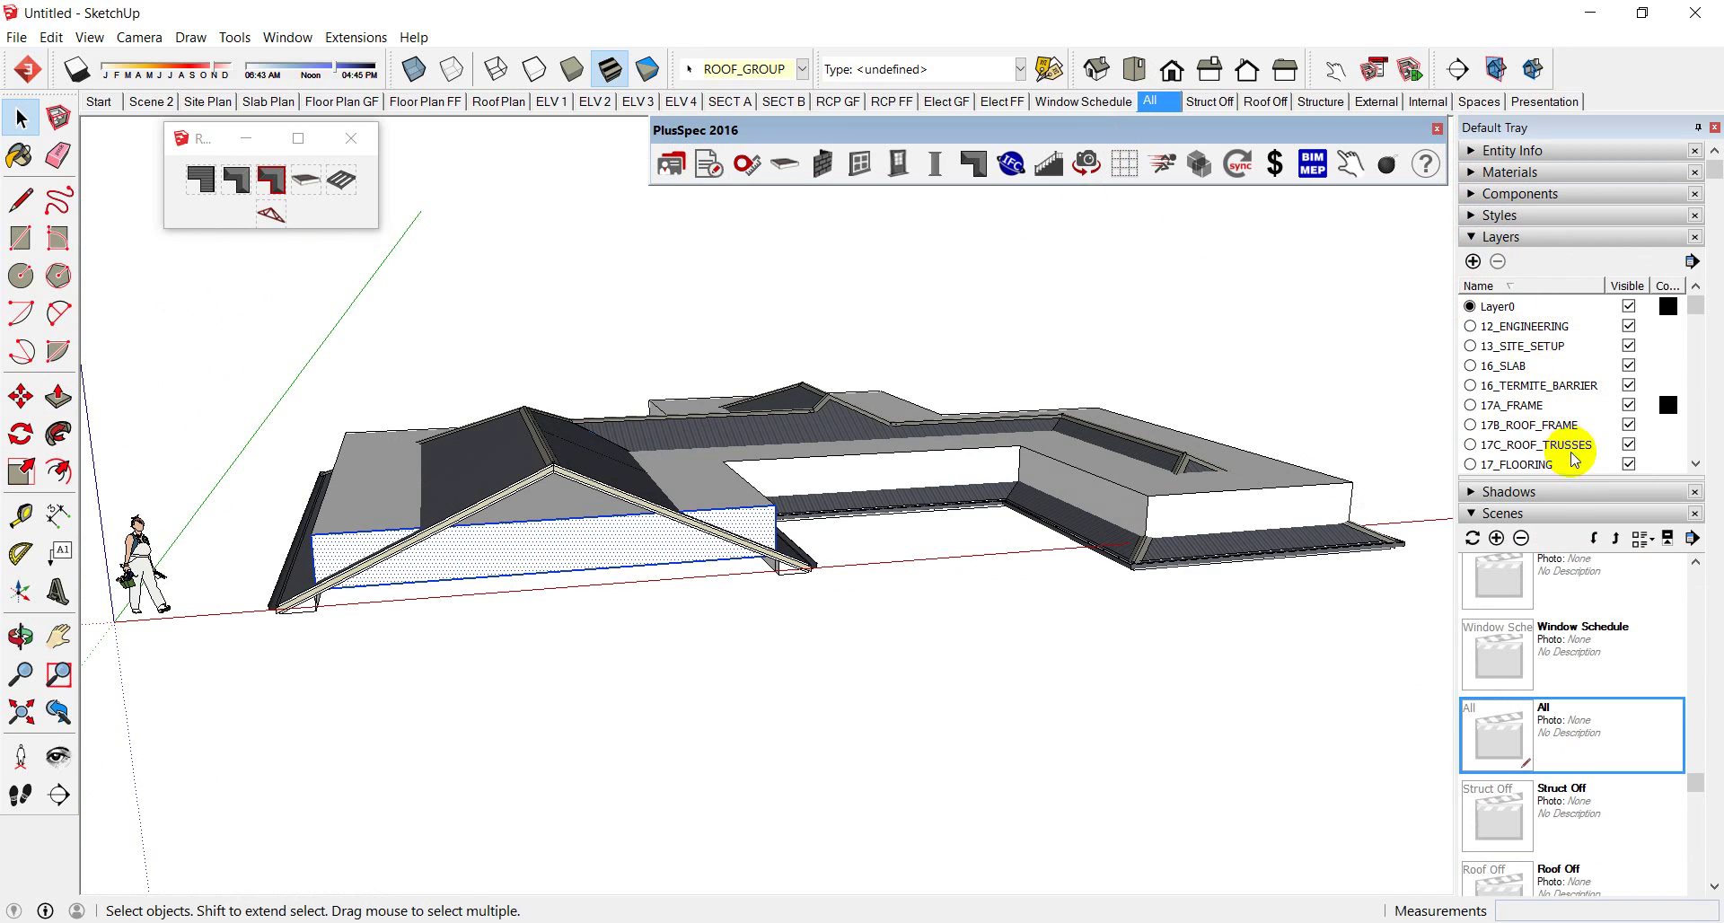
scroll(1556, 429, "down", 10)
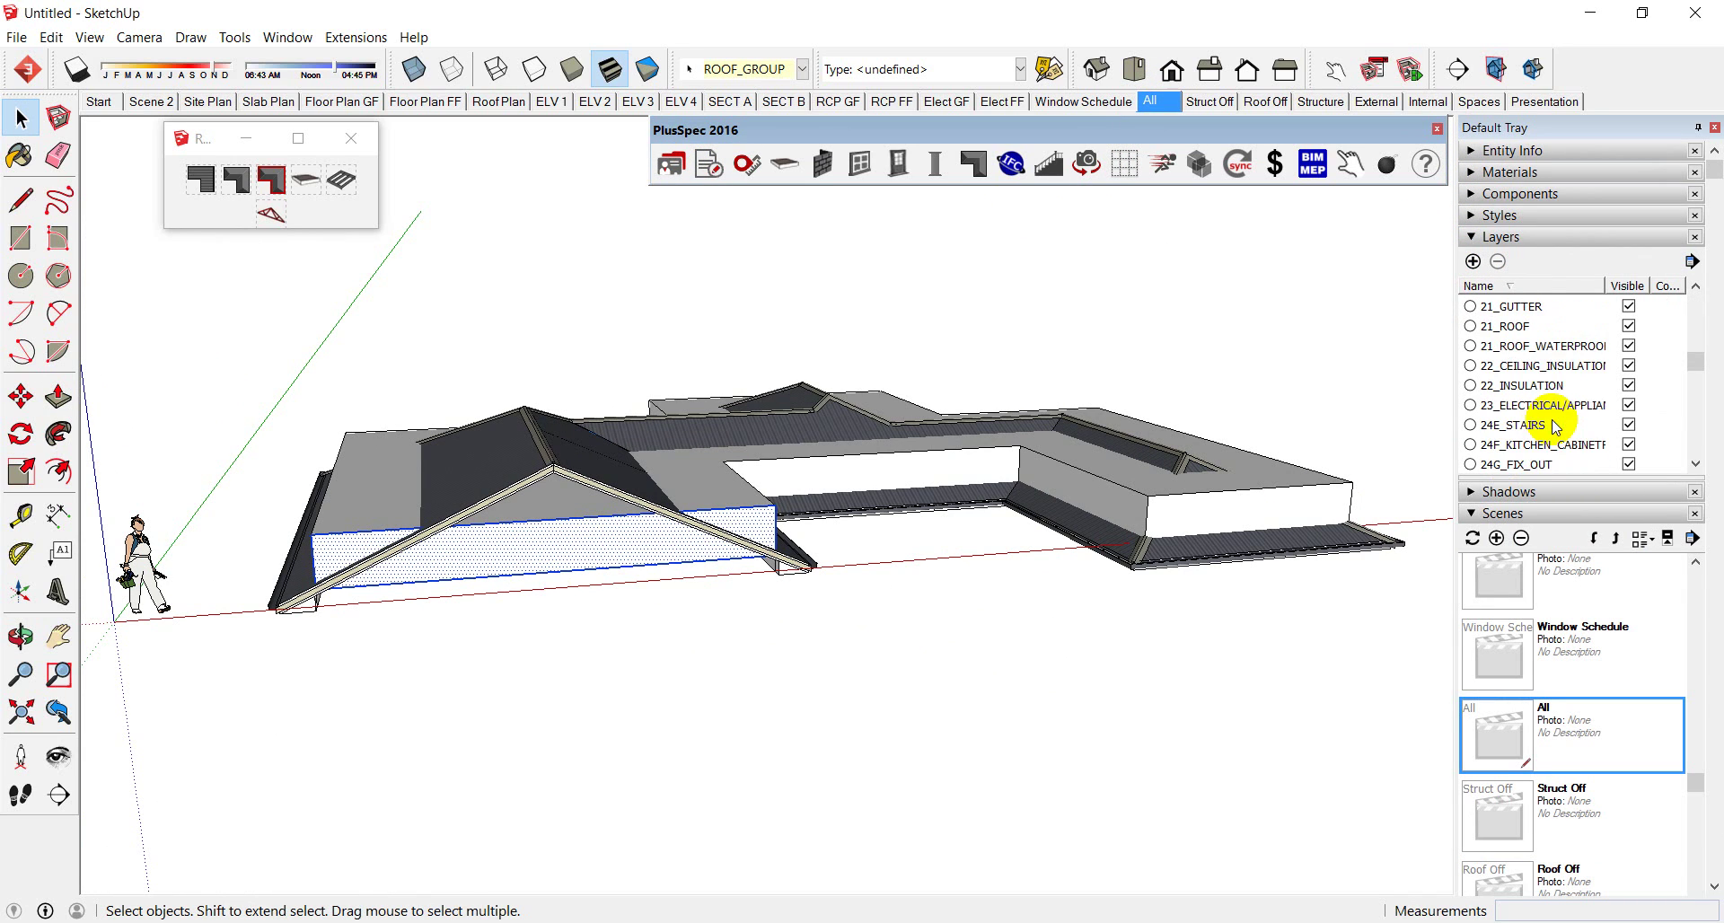
scroll(1556, 429, "down", 10)
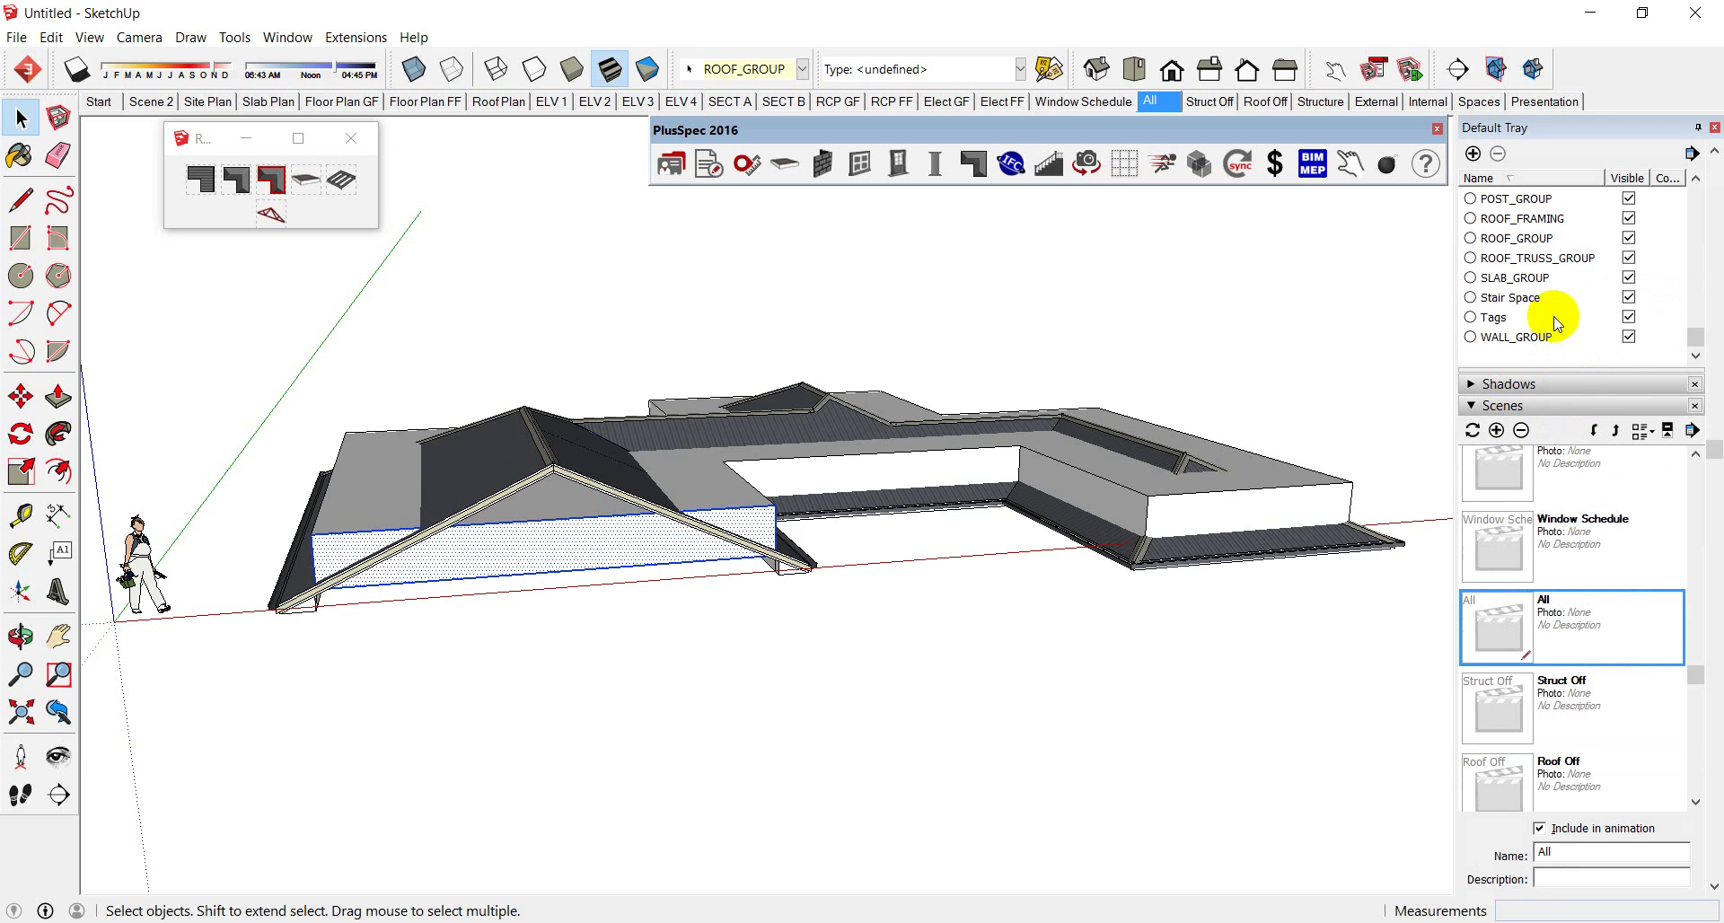
scroll(1607, 254, "up", 2)
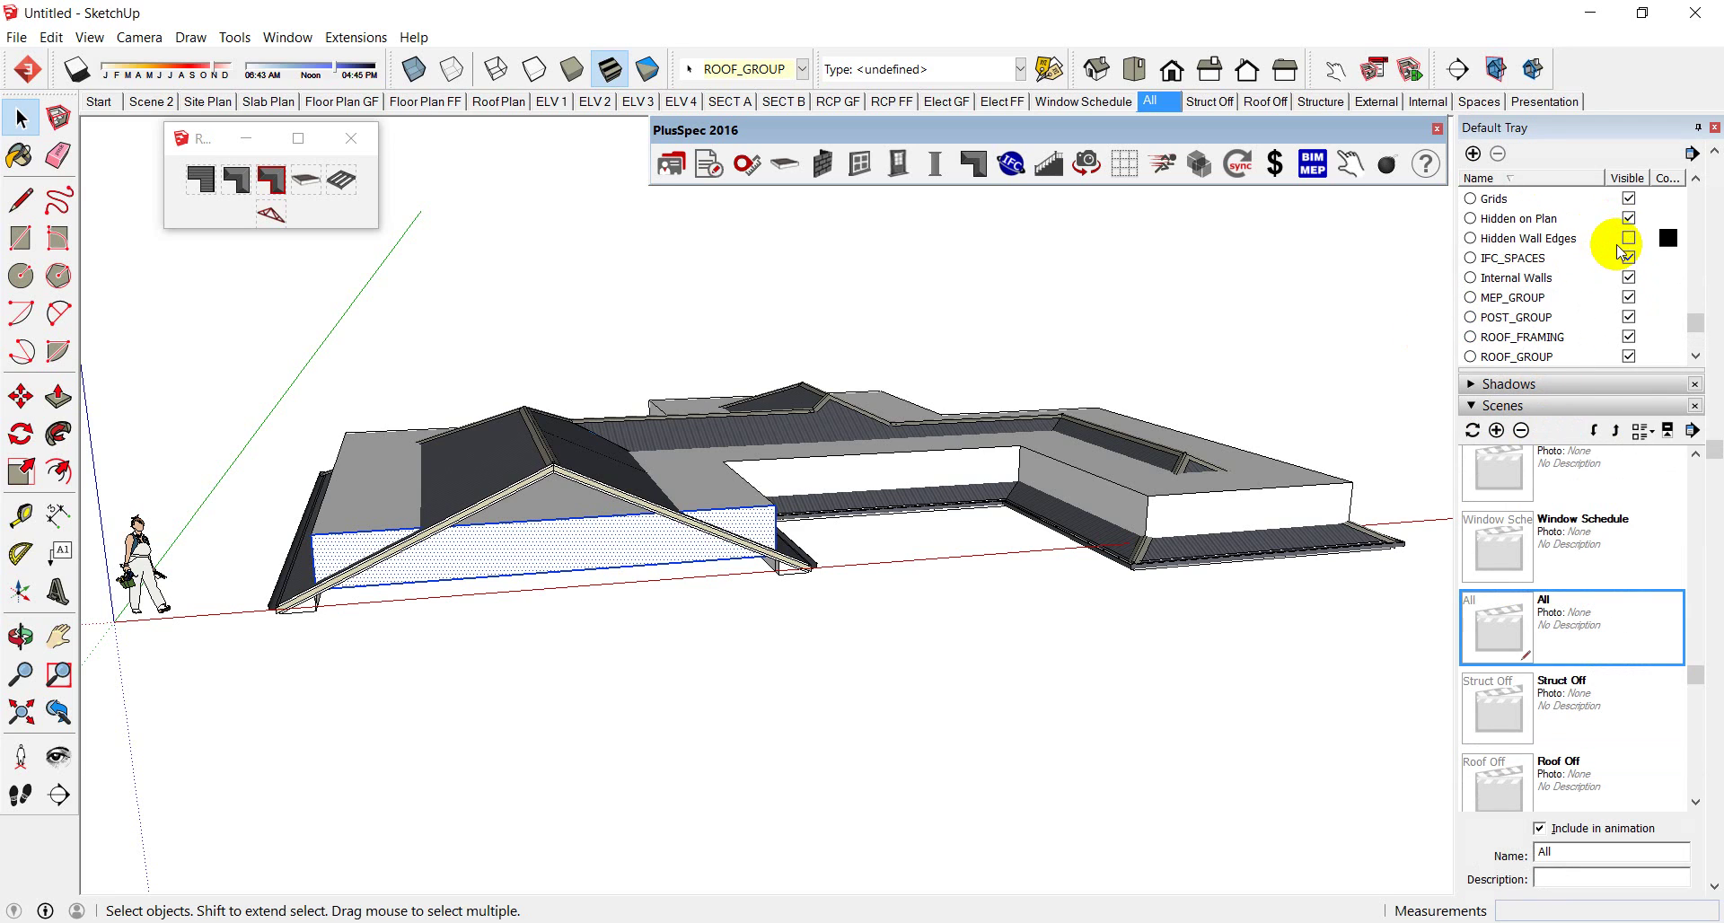
Step: Select the flat top face of the roof block with its edges and check its layer assignment
left_click(1158, 490)
double_click(1158, 491)
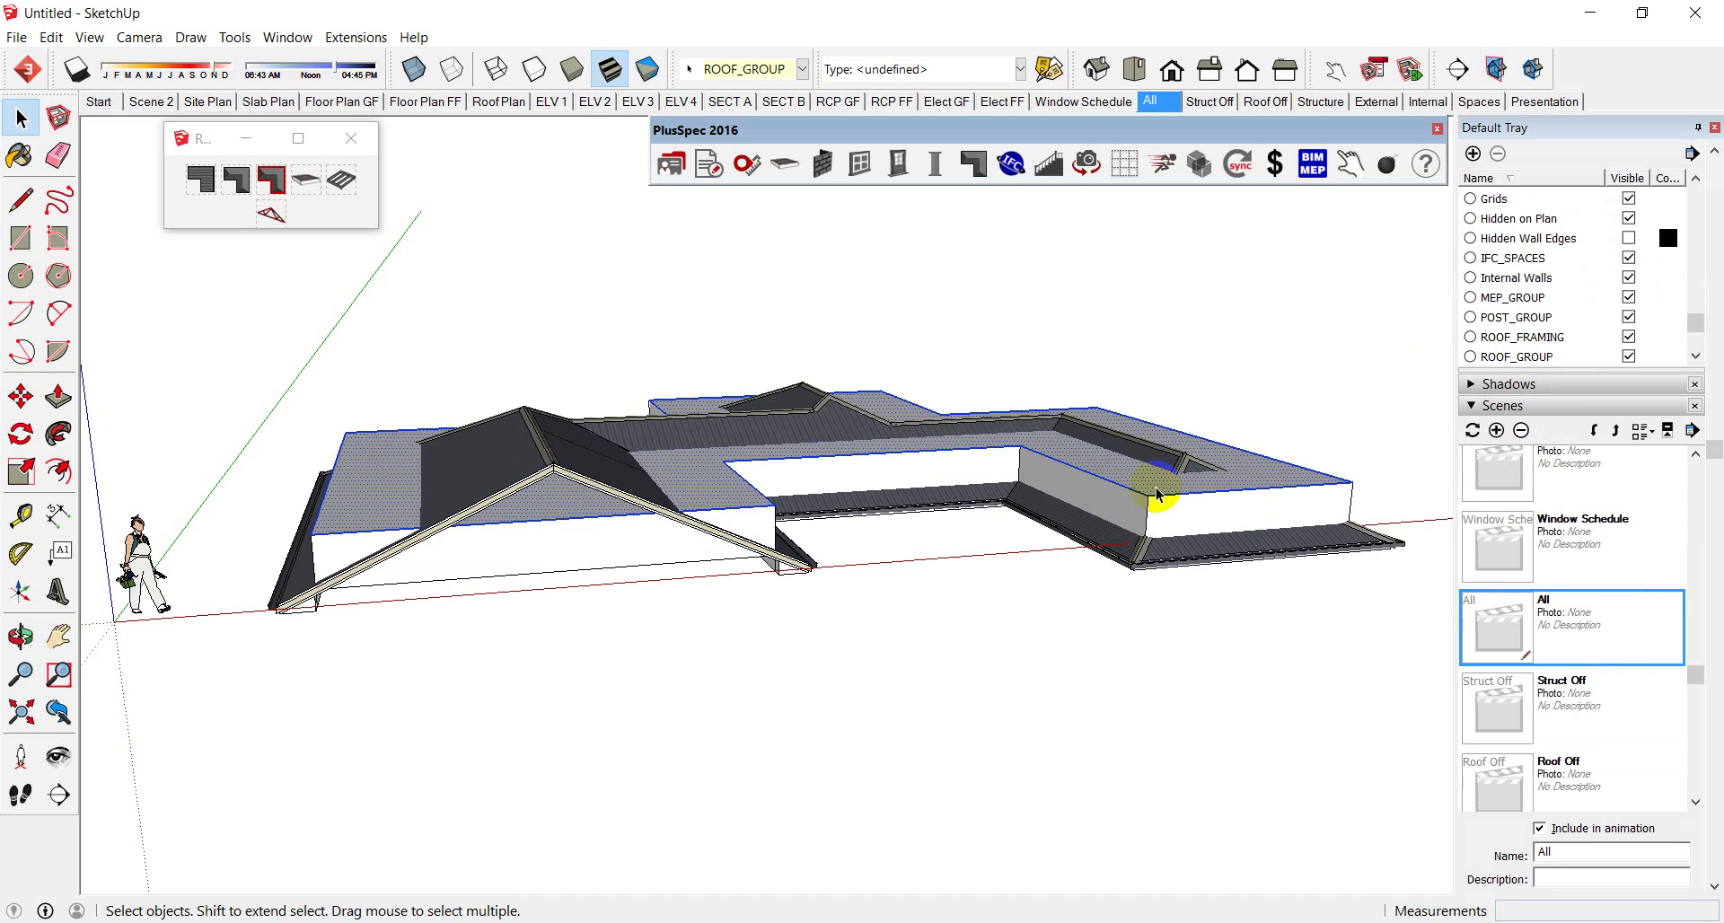
right_click(1158, 493)
left_click(1195, 496)
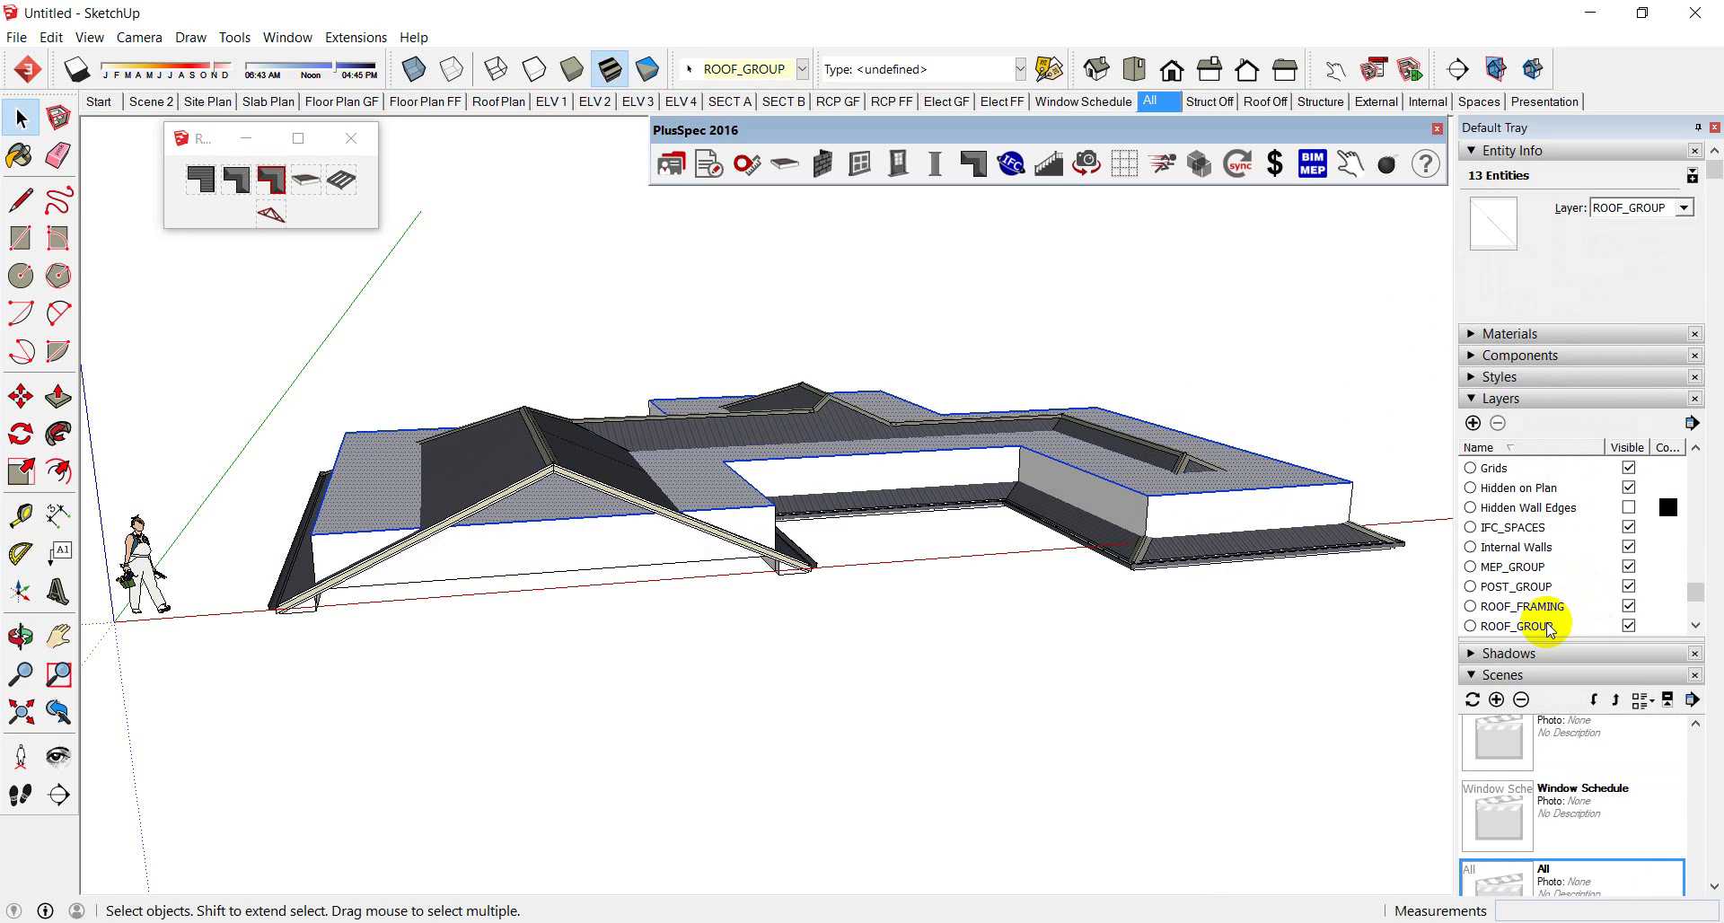
Step: Show the Structure scene and make the ROOF_GROUP layer visible so the flat face appears together with the rafters
left_click(1316, 101)
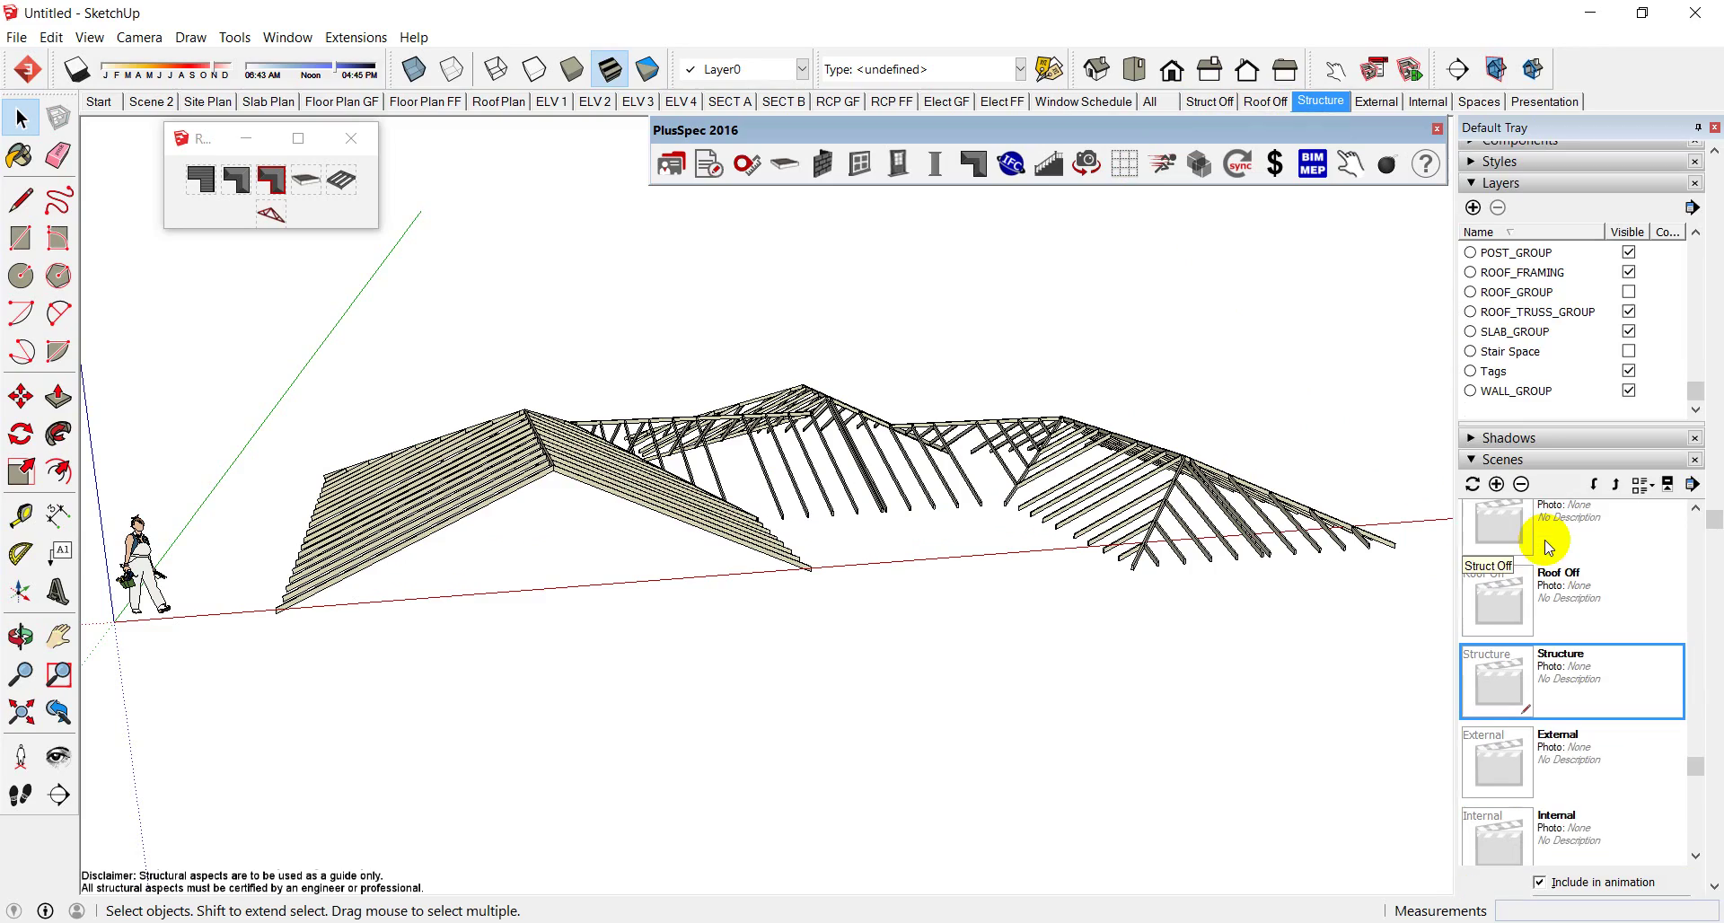
left_click(1628, 292)
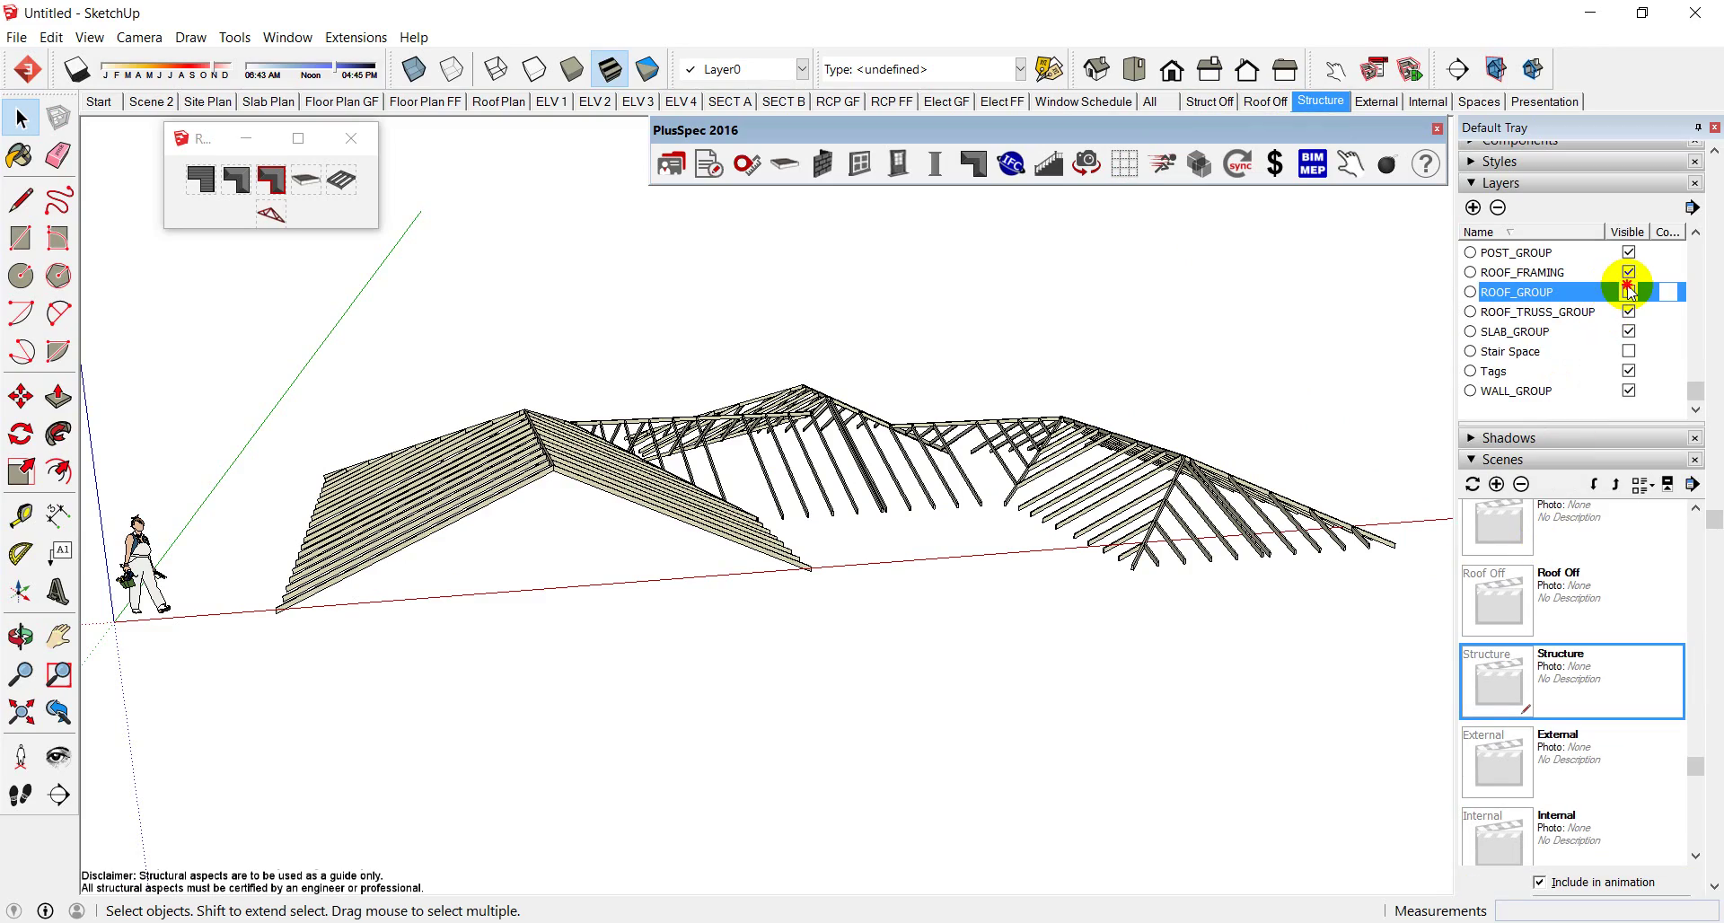
middle_click_drag(822, 525, 673, 704)
scroll(673, 704, "down", 8)
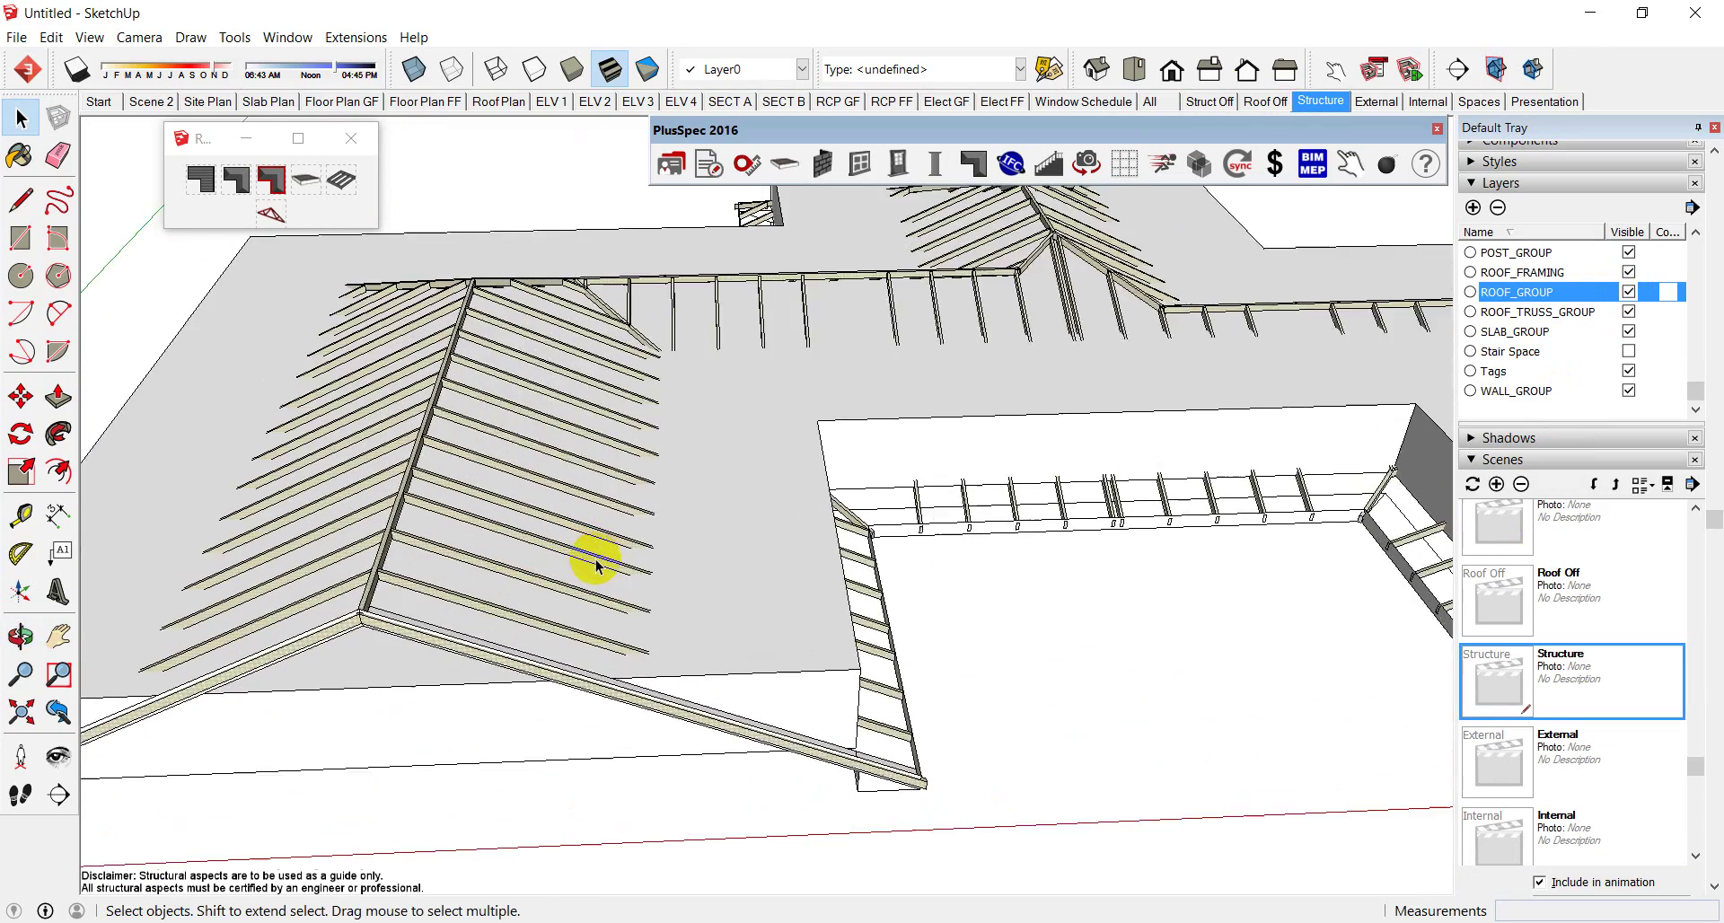
scroll(665, 748, "up", 2)
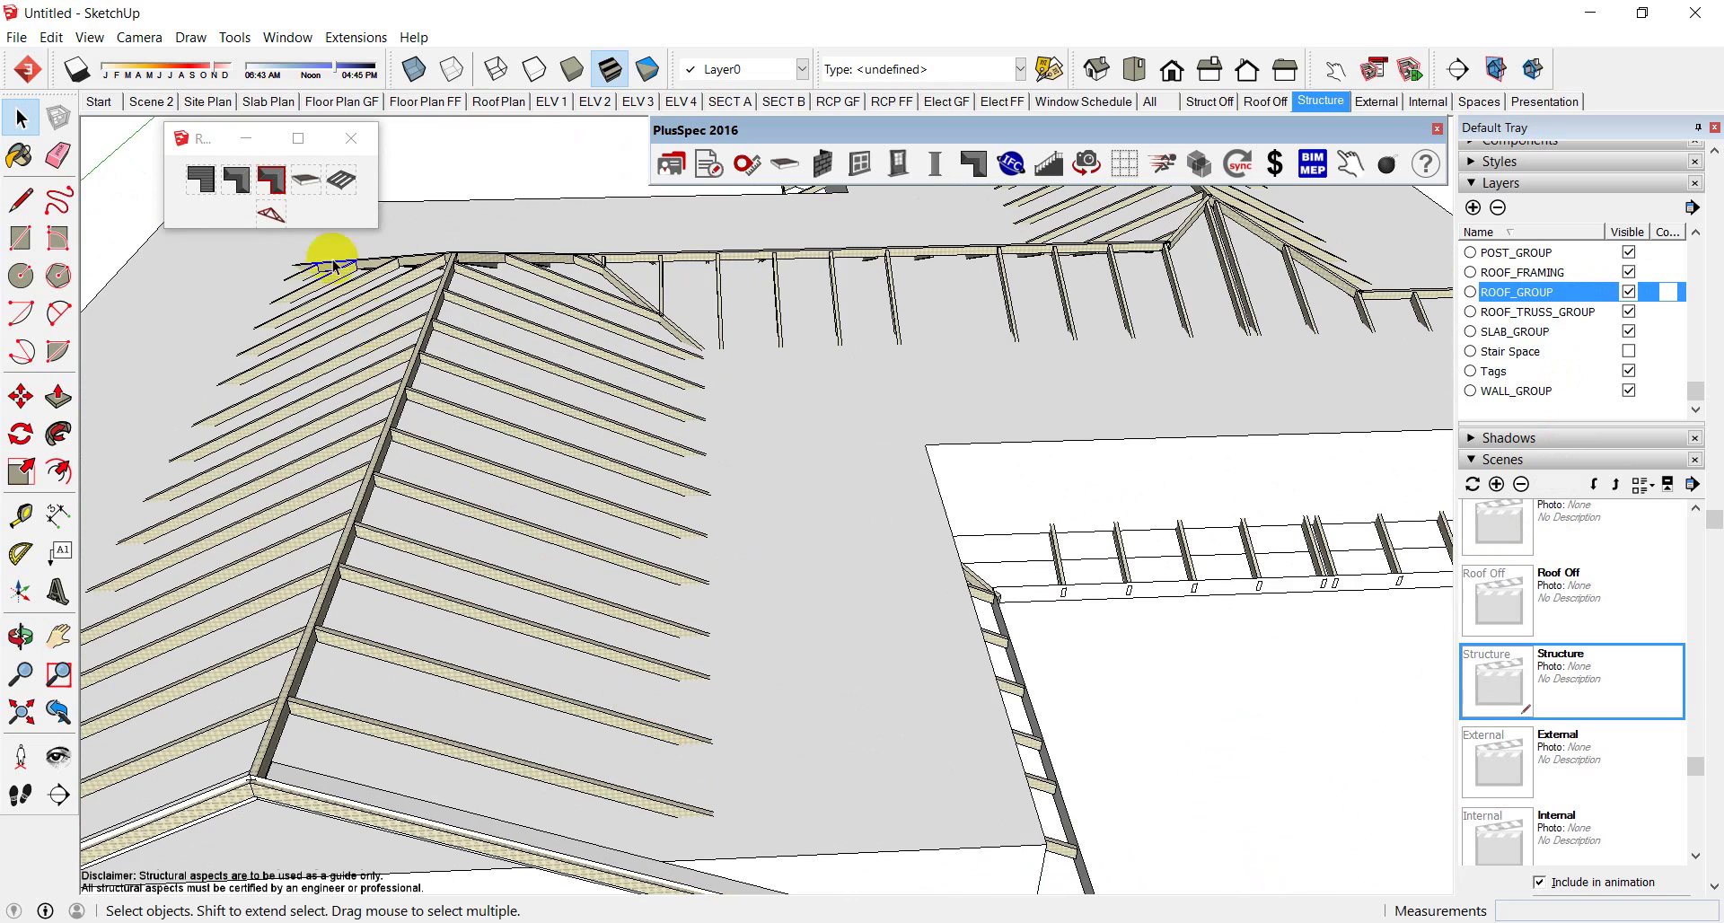
Step: Draw an under purlin from points across the gable wing's rafters, from the gable end to the valley rafter
left_click(339, 190)
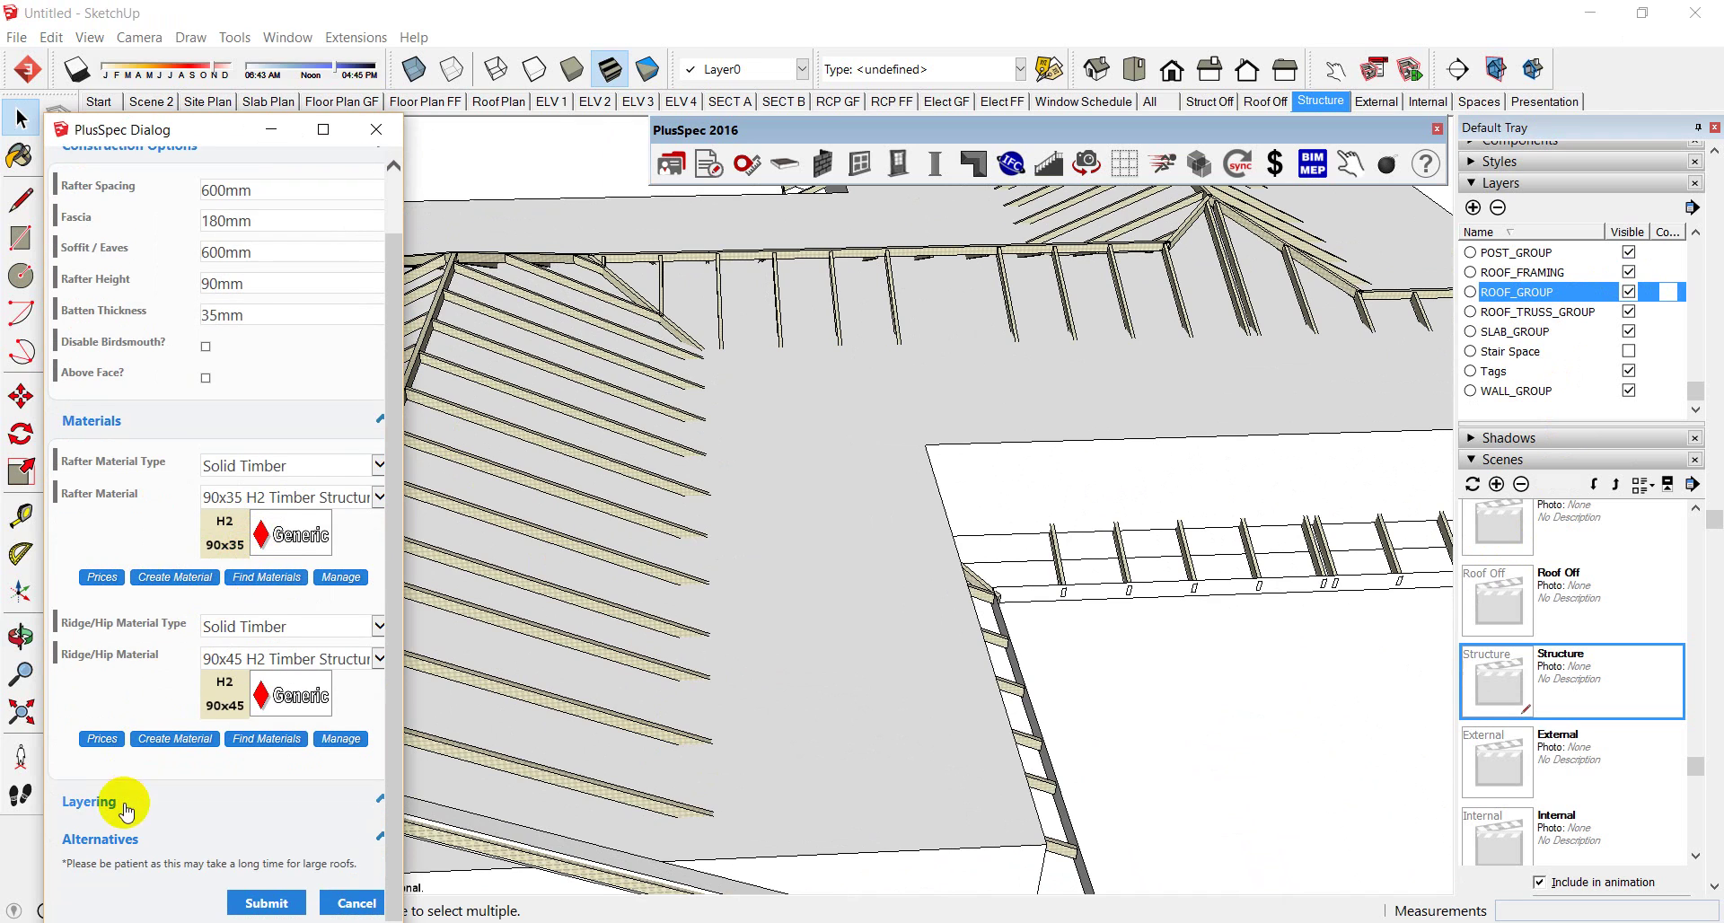
left_click(104, 840)
scroll(180, 604, "down", 1)
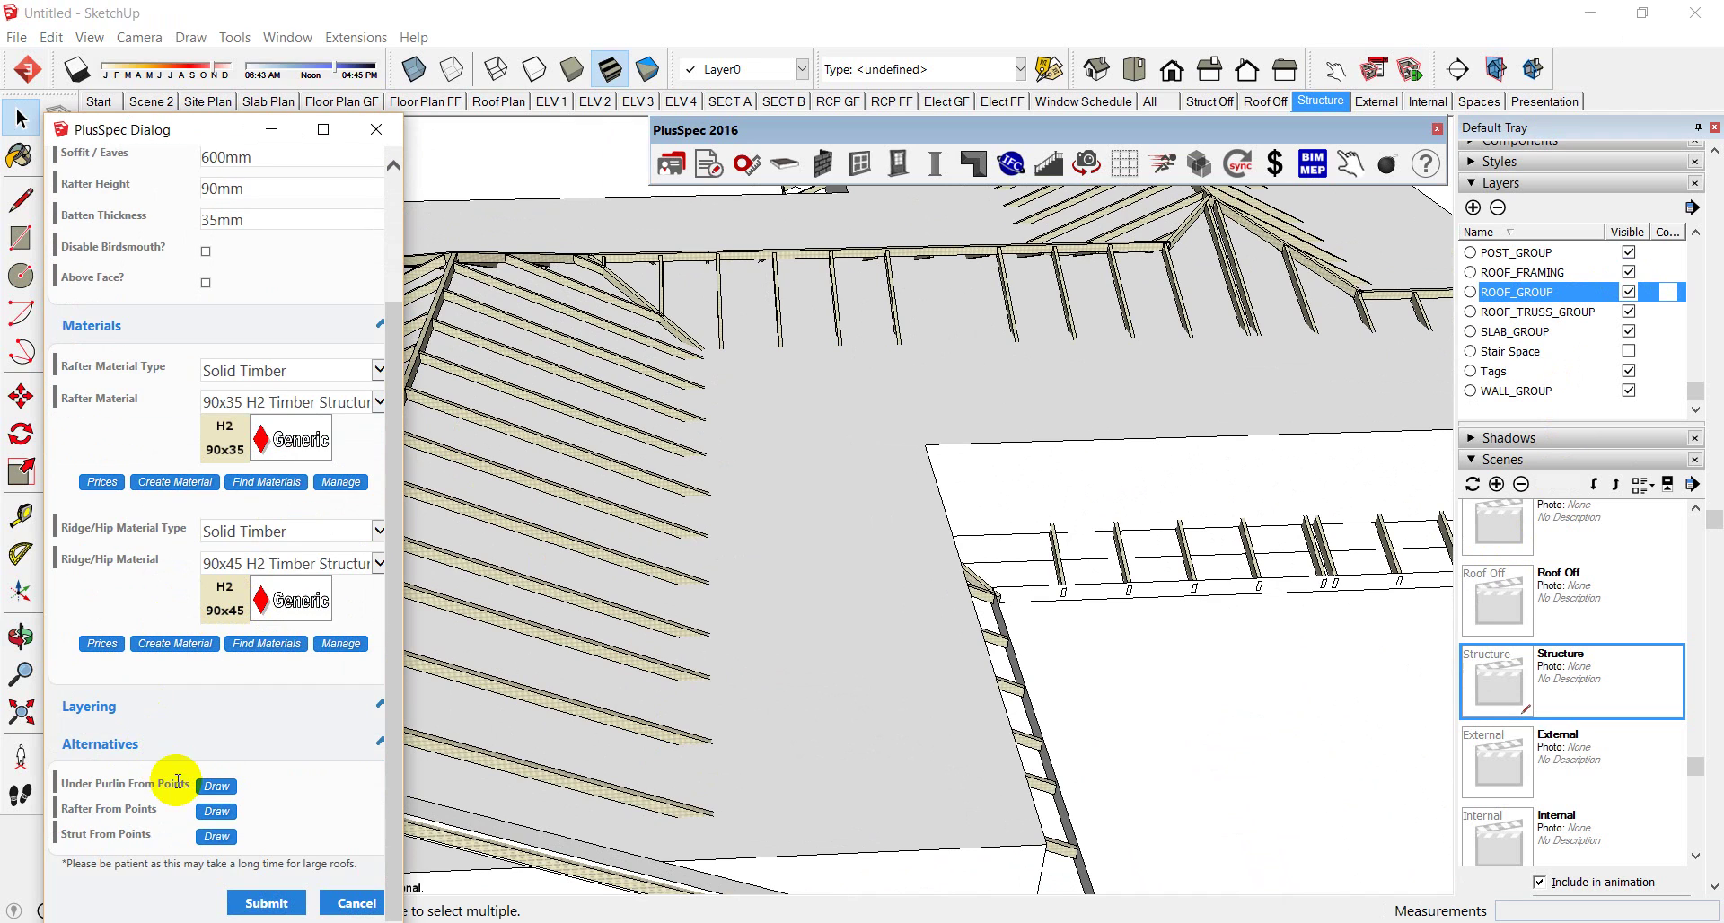
left_click(216, 787)
scroll(743, 770, "up", 4)
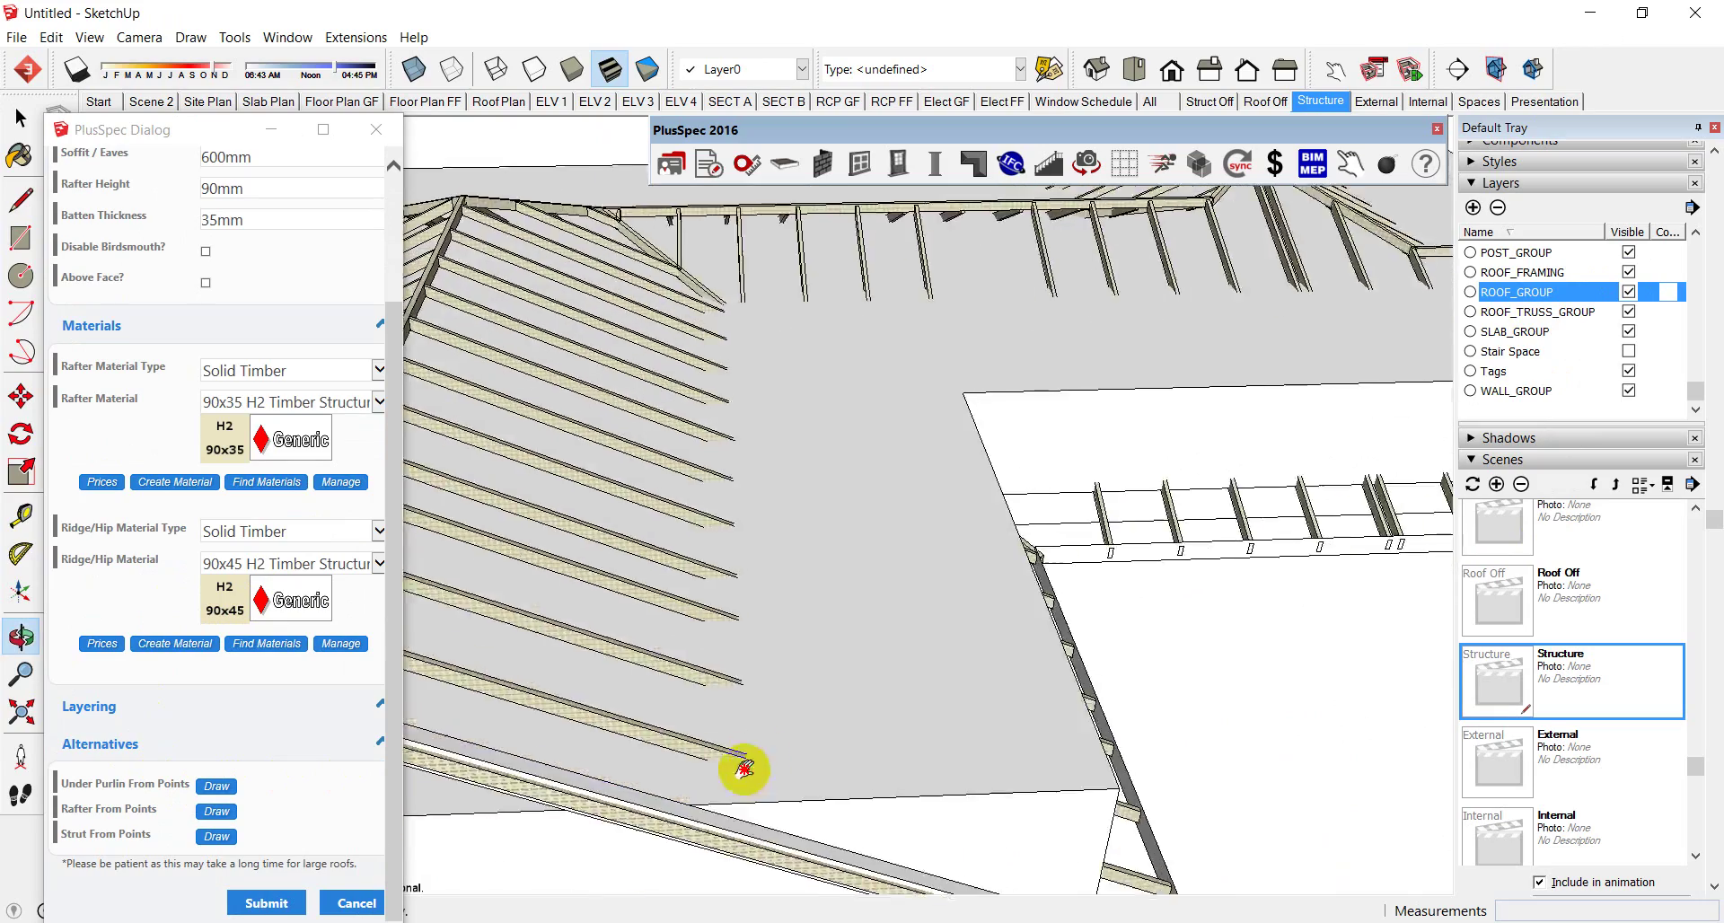
scroll(675, 714, "up", 2)
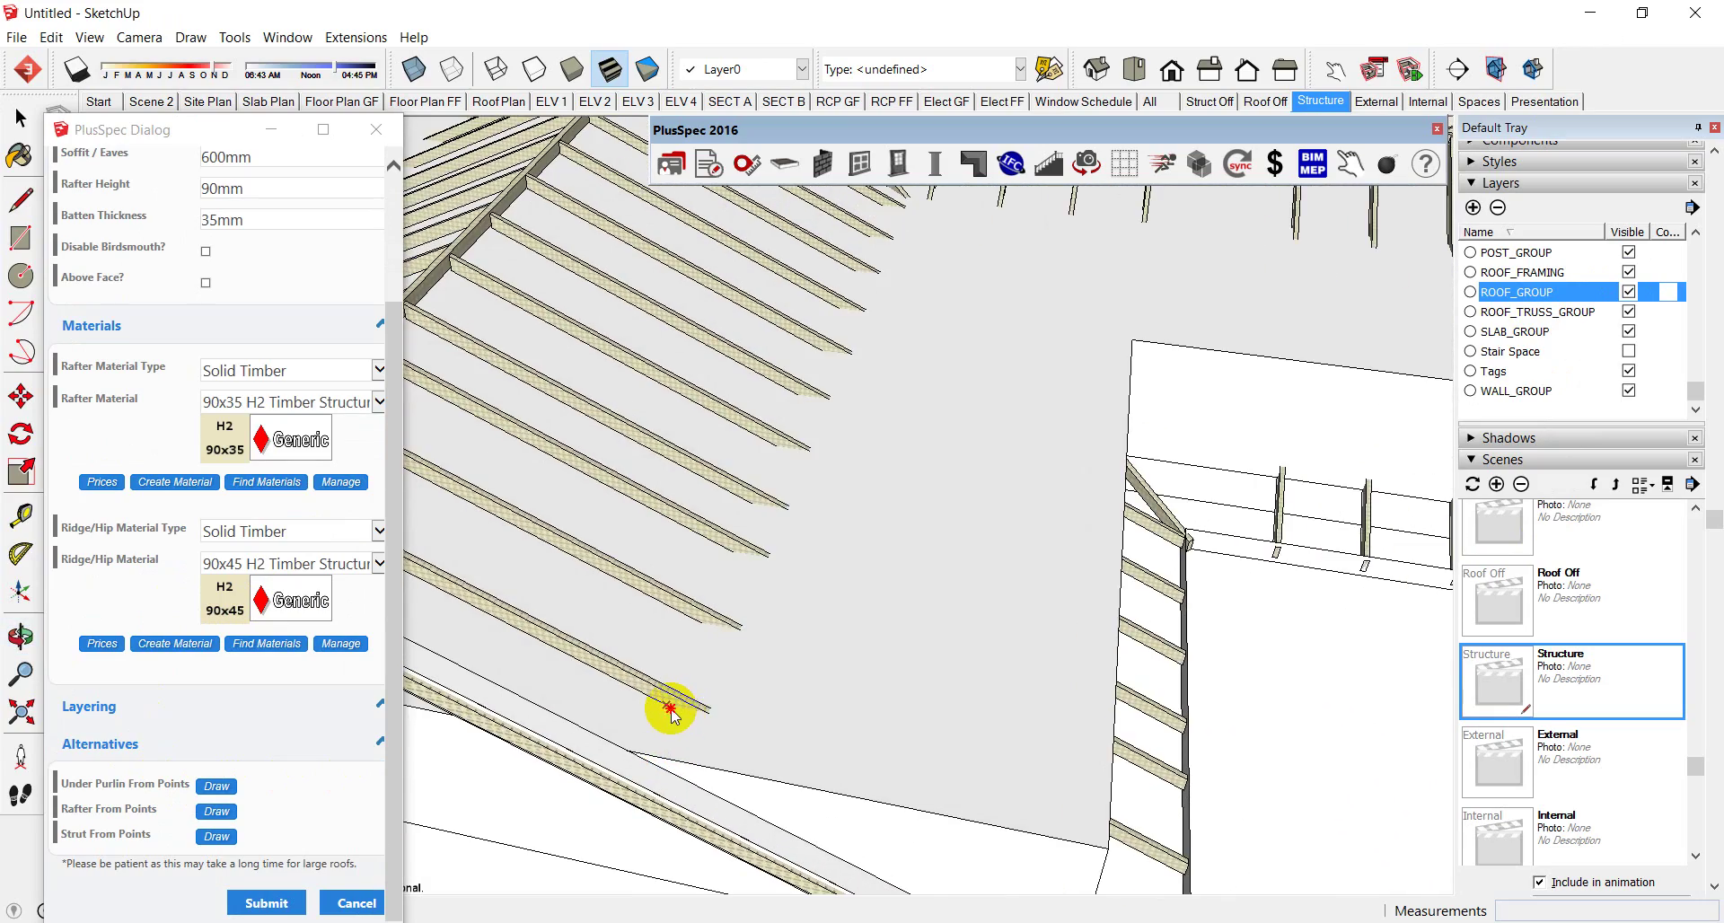
scroll(669, 709, "down", 3)
middle_click_drag(820, 308, 894, 415)
left_click(844, 471)
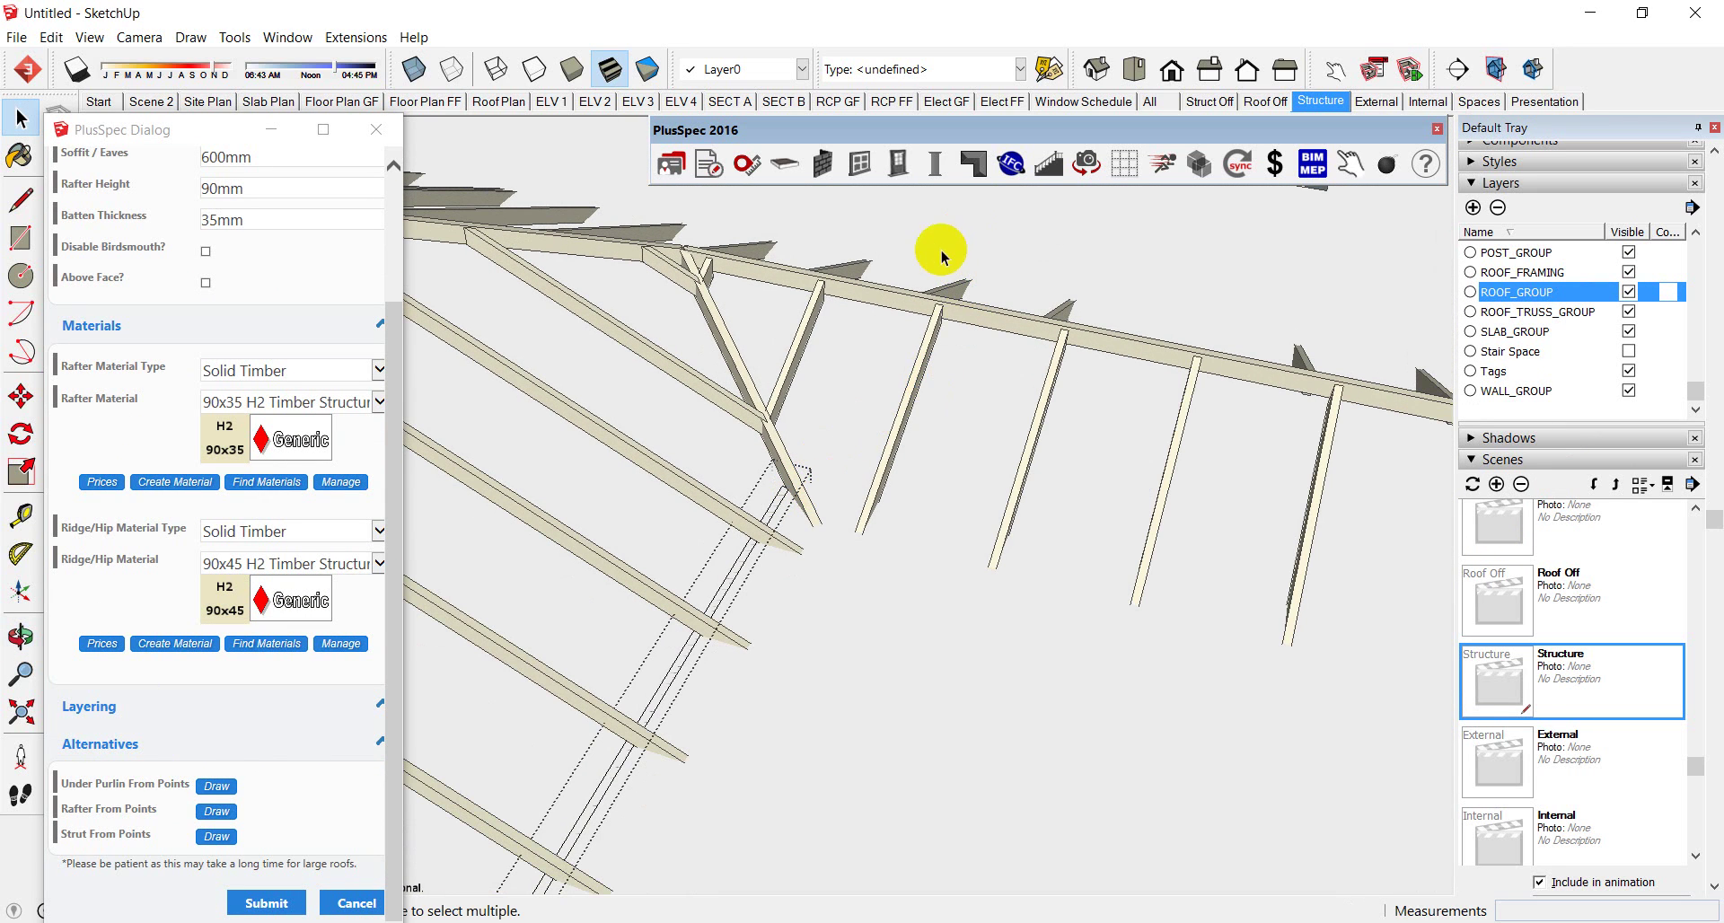
Step: Set the rafter material to 90x70 H3 Timber Structural
left_click(216, 786)
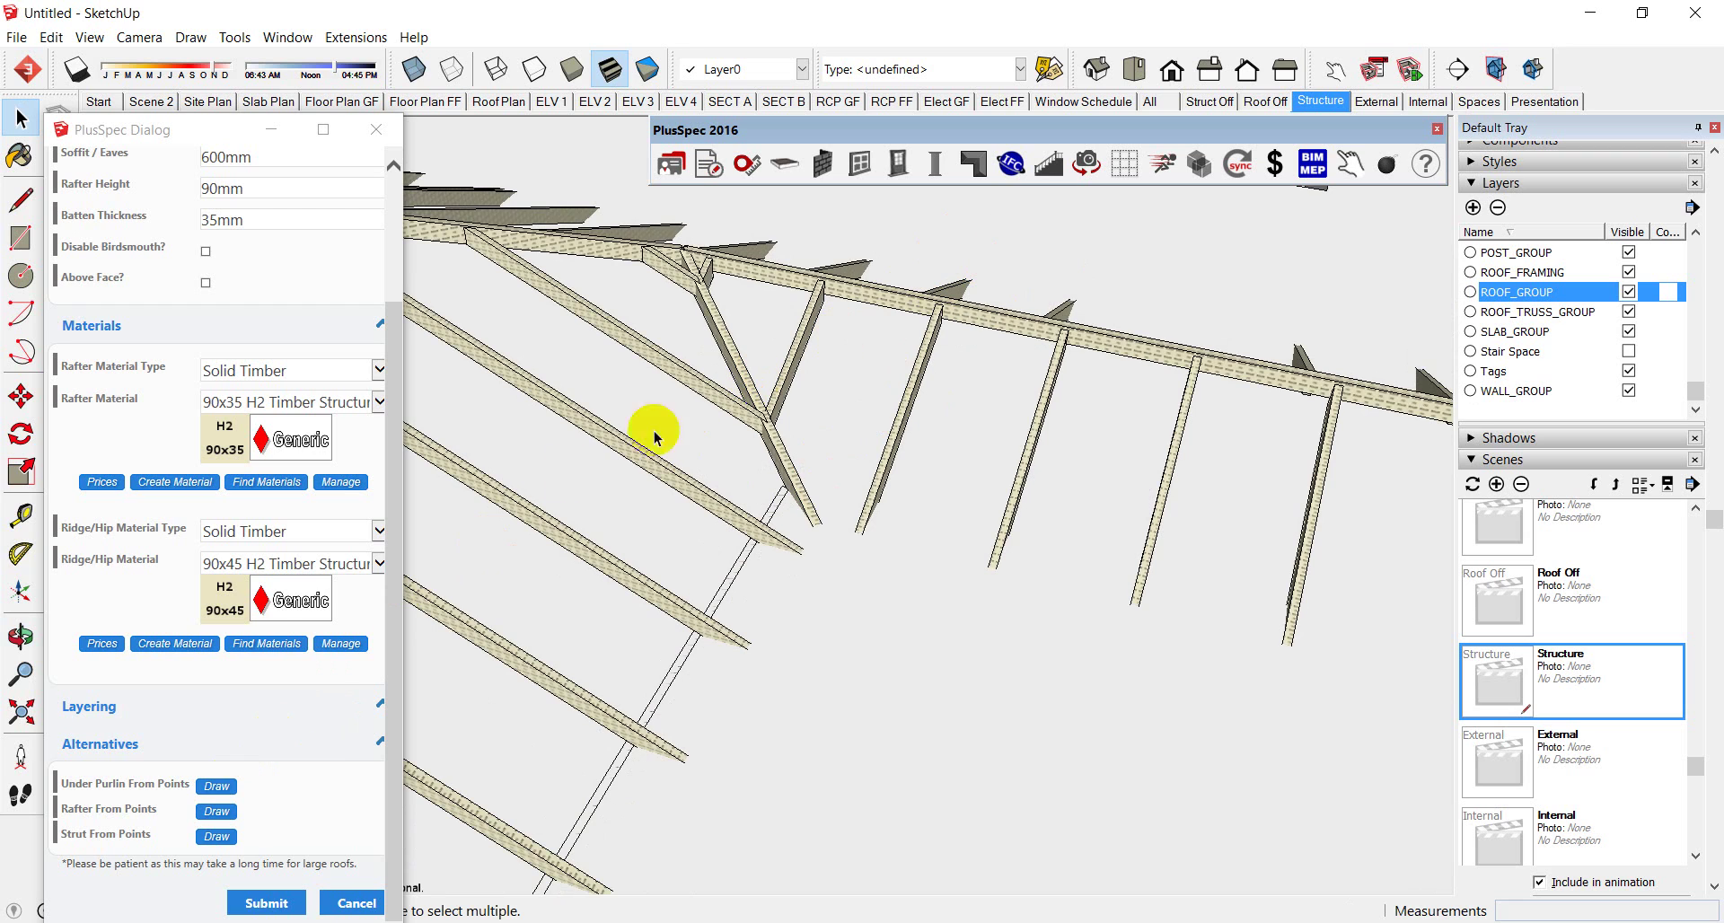
left_click(272, 404)
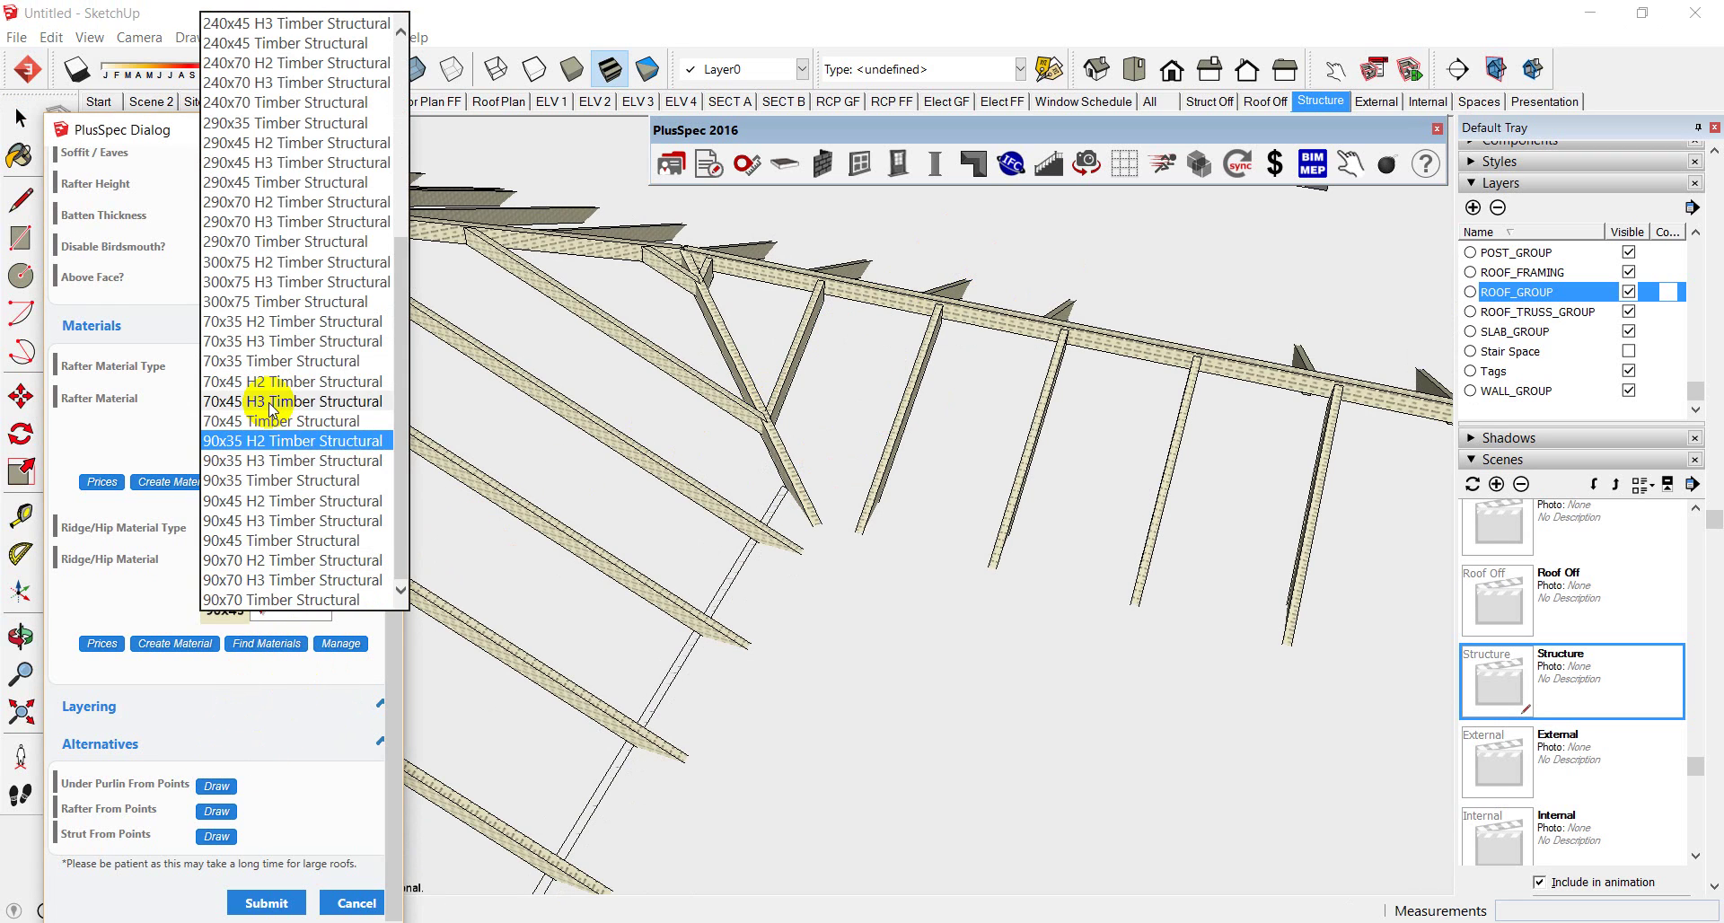
left_click(270, 580)
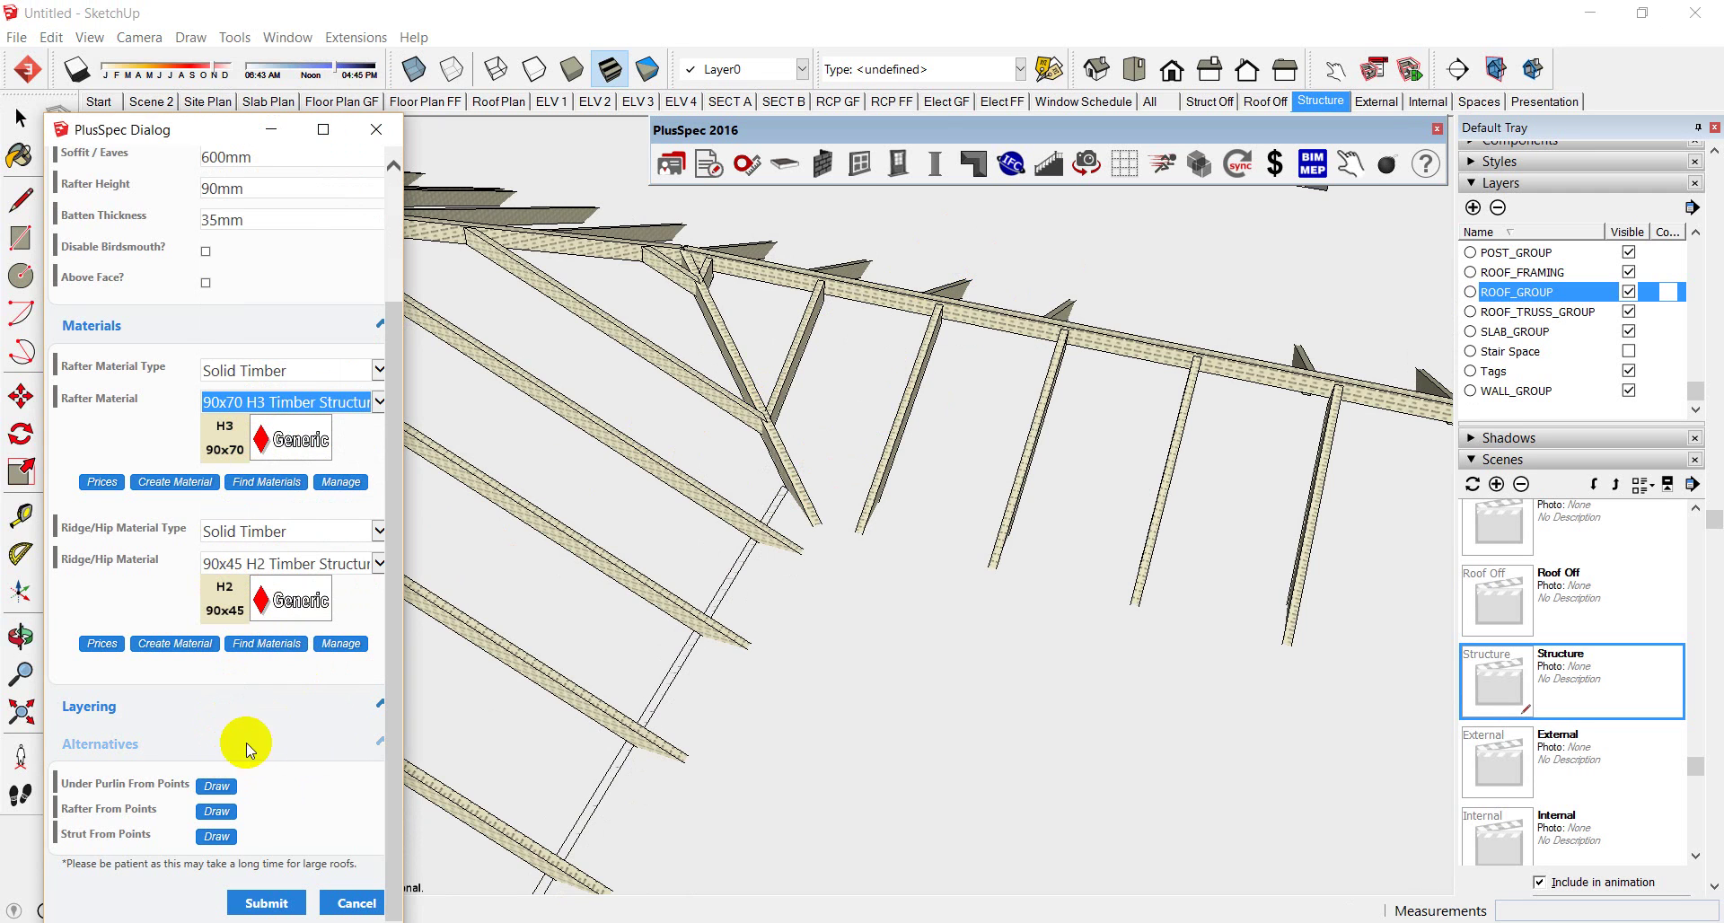
Step: Draw an under purlin from points along the long inner slope, from the gable wing's valley to the valley rafter at the far corner
left_click(215, 788)
scroll(820, 504, "up", 5)
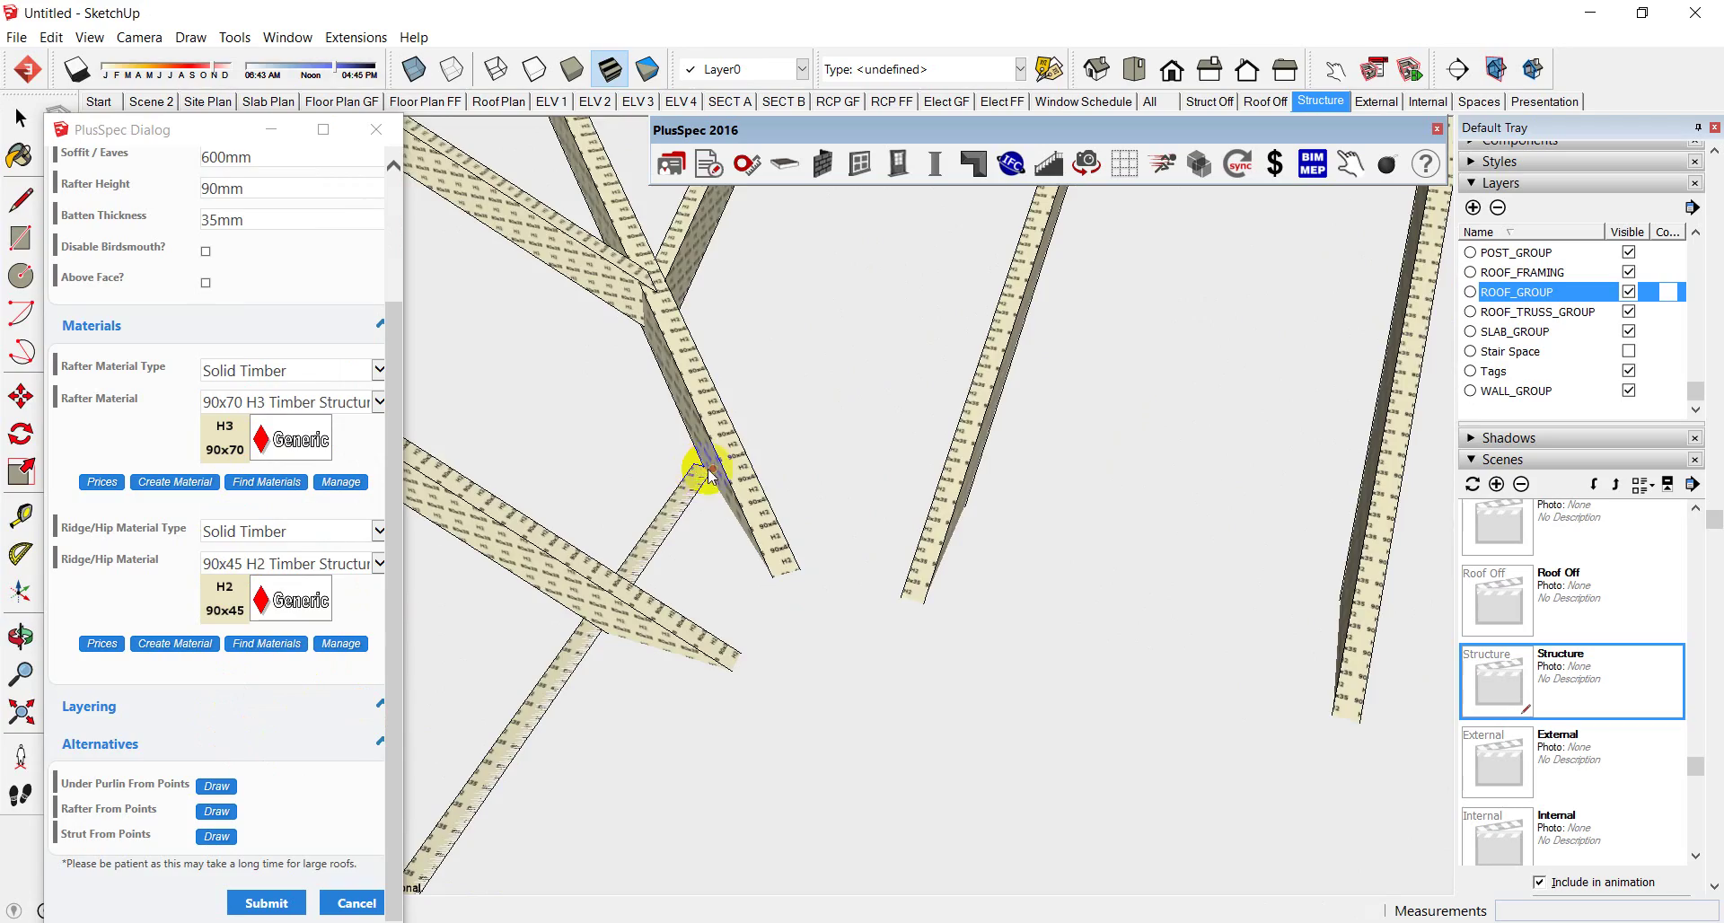
left_click(709, 474)
scroll(704, 469, "down", 8)
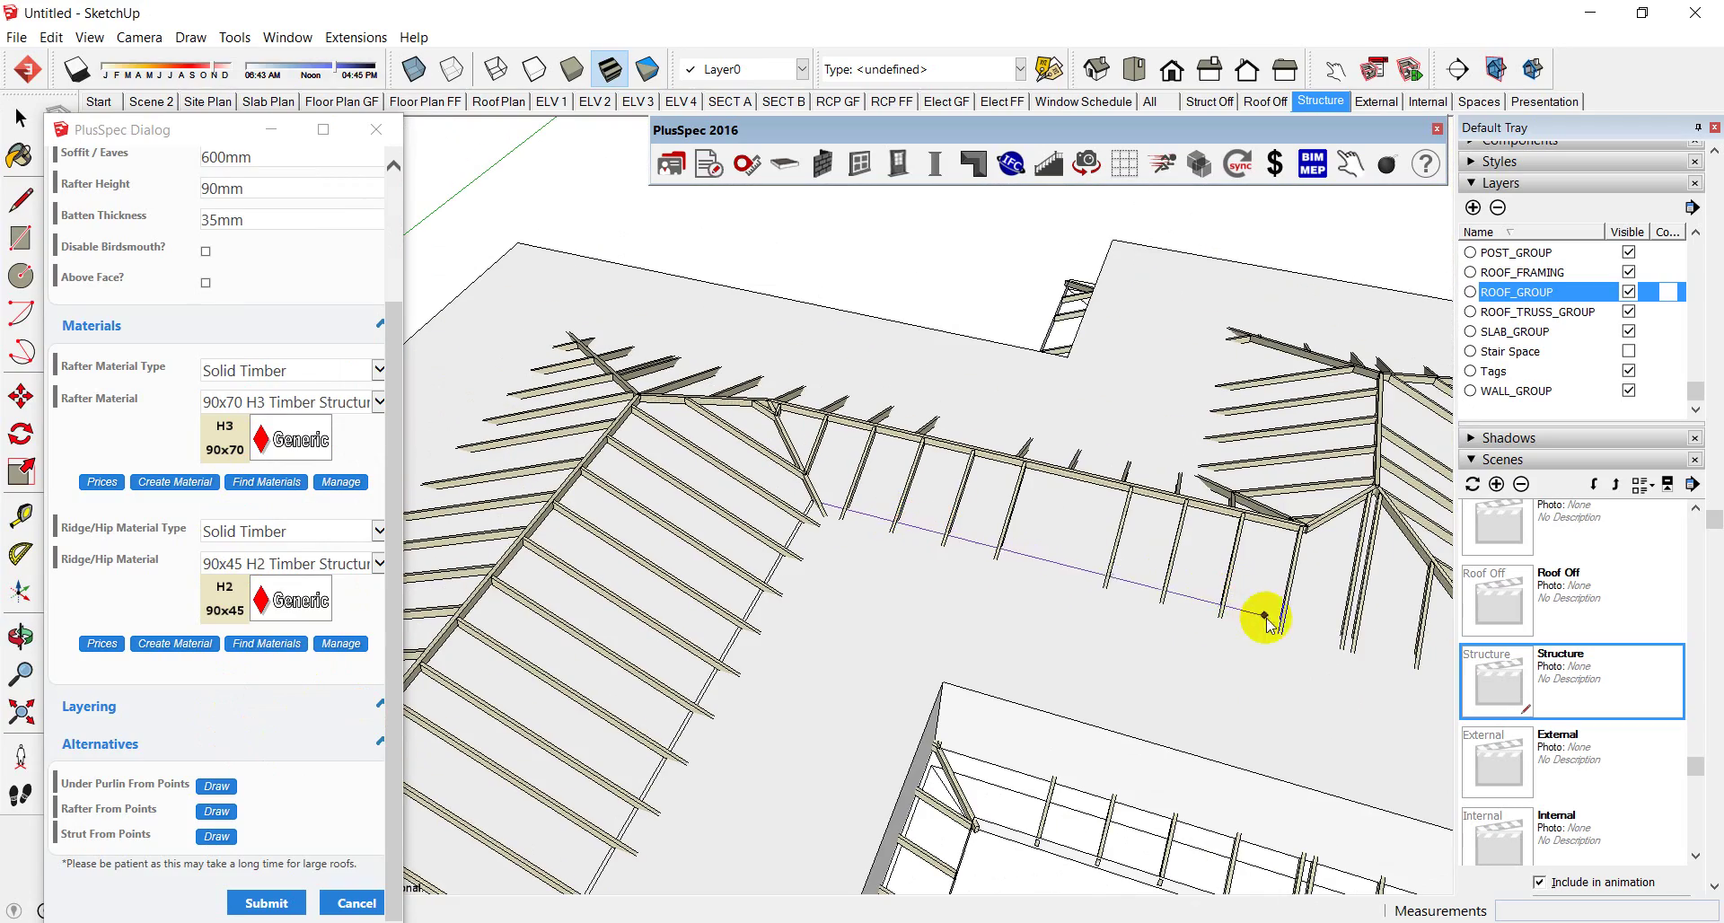
middle_click_drag(1336, 635, 791, 561, "shift")
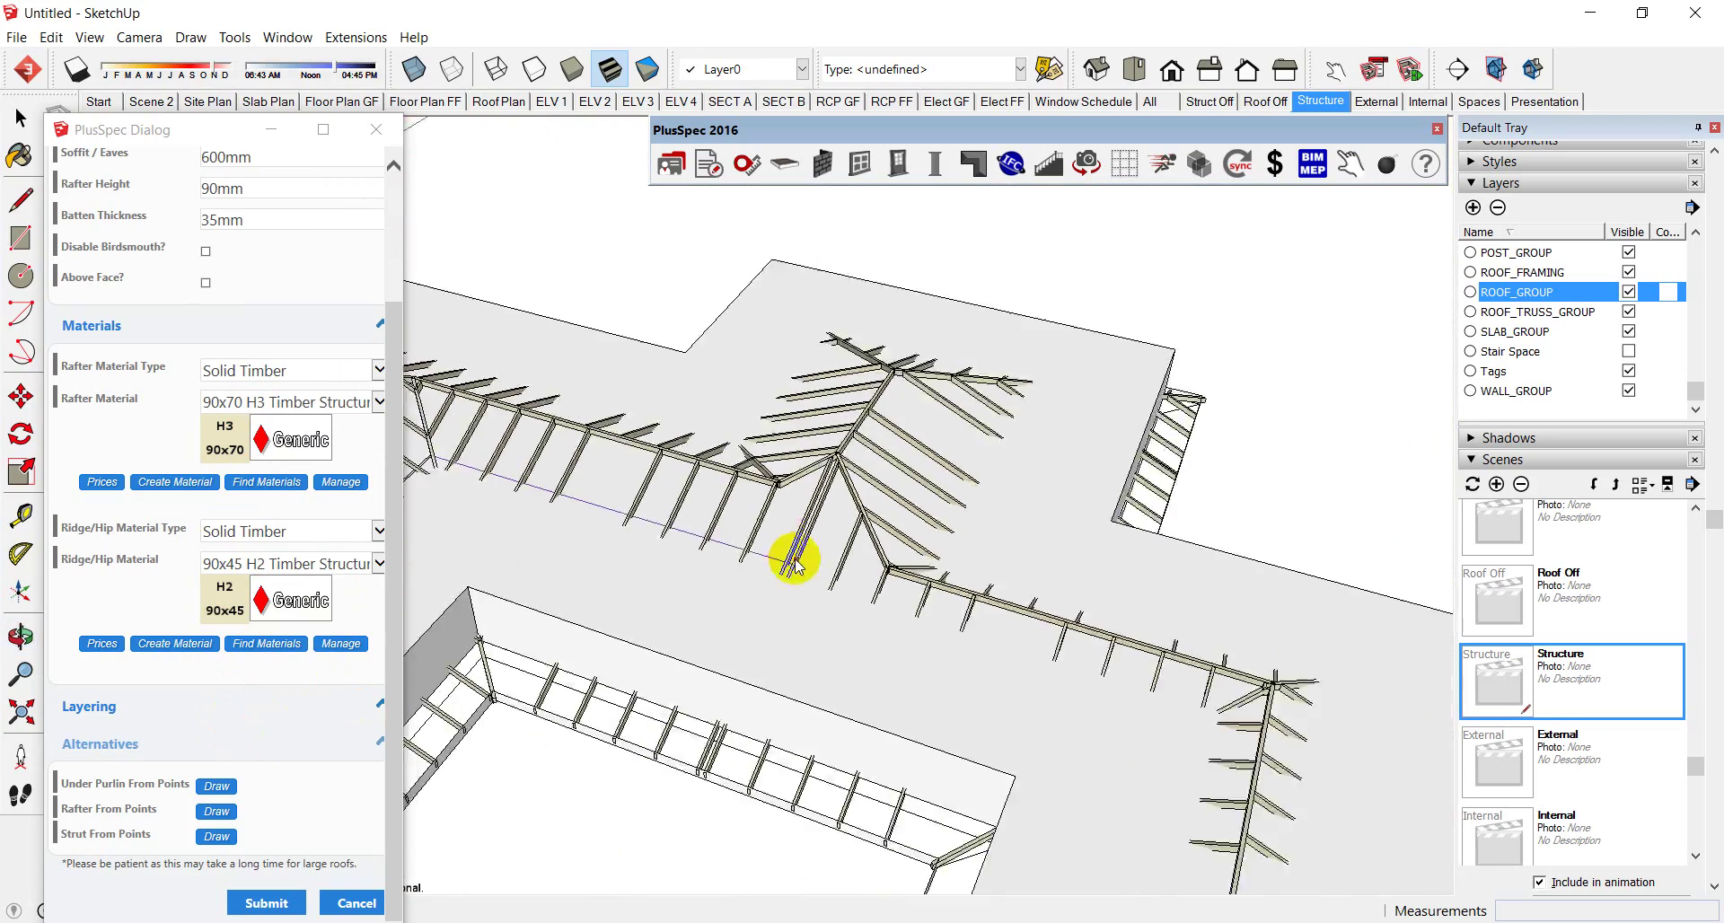
scroll(1123, 662, "up", 3)
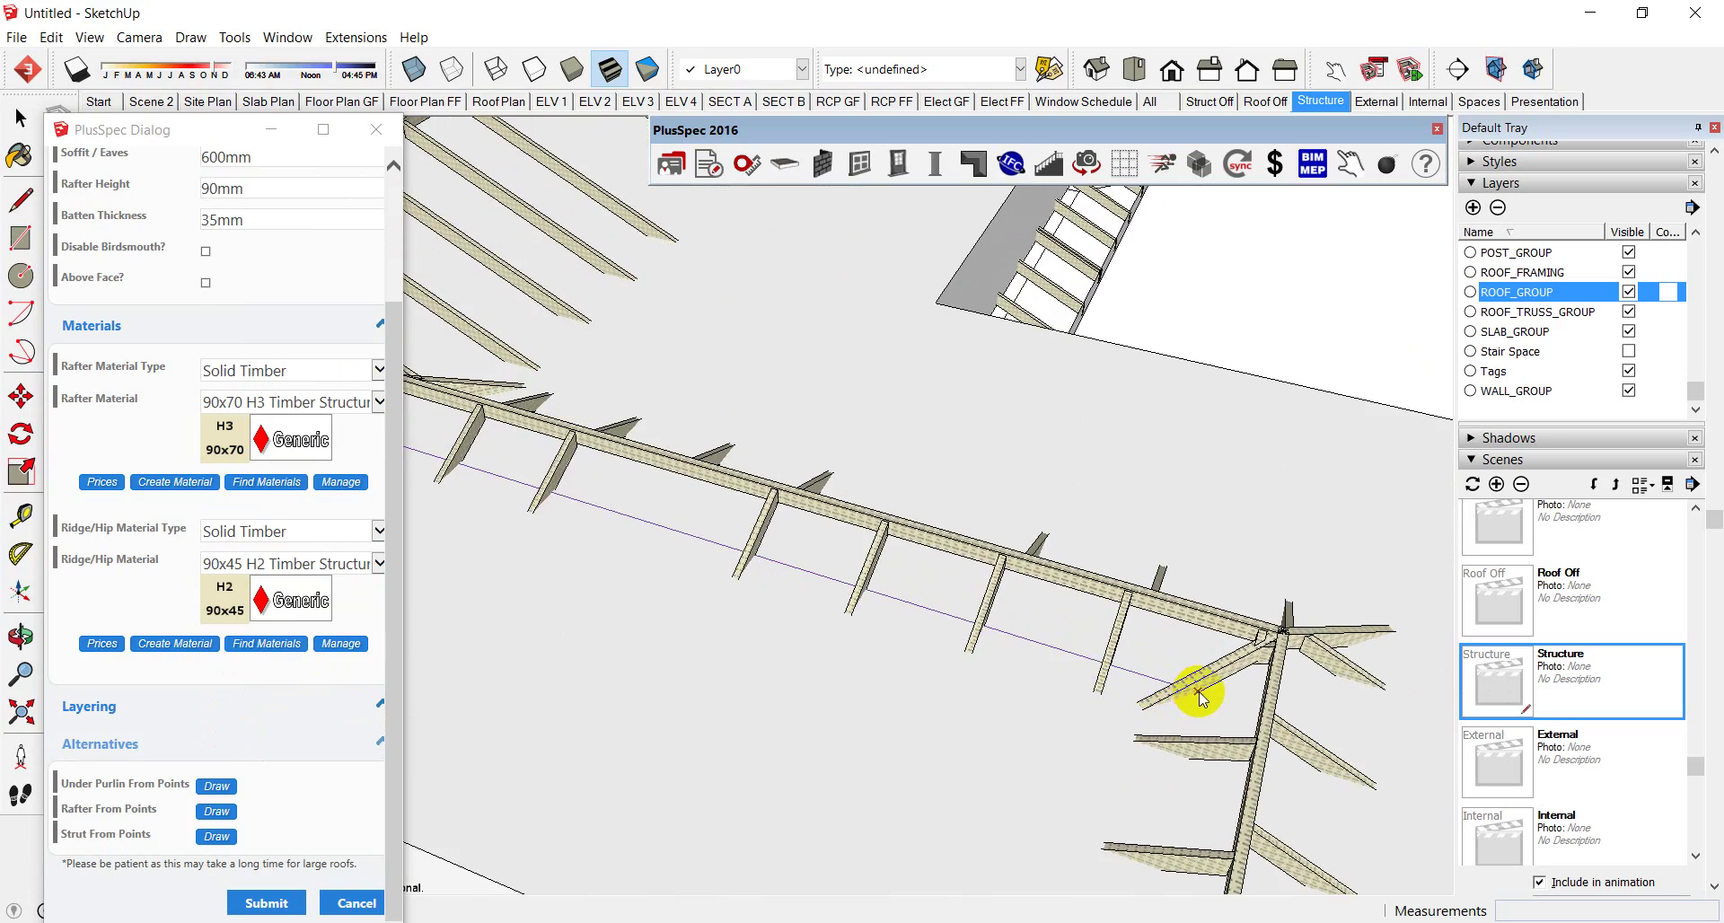
key("space")
scroll(1200, 696, "down", 10)
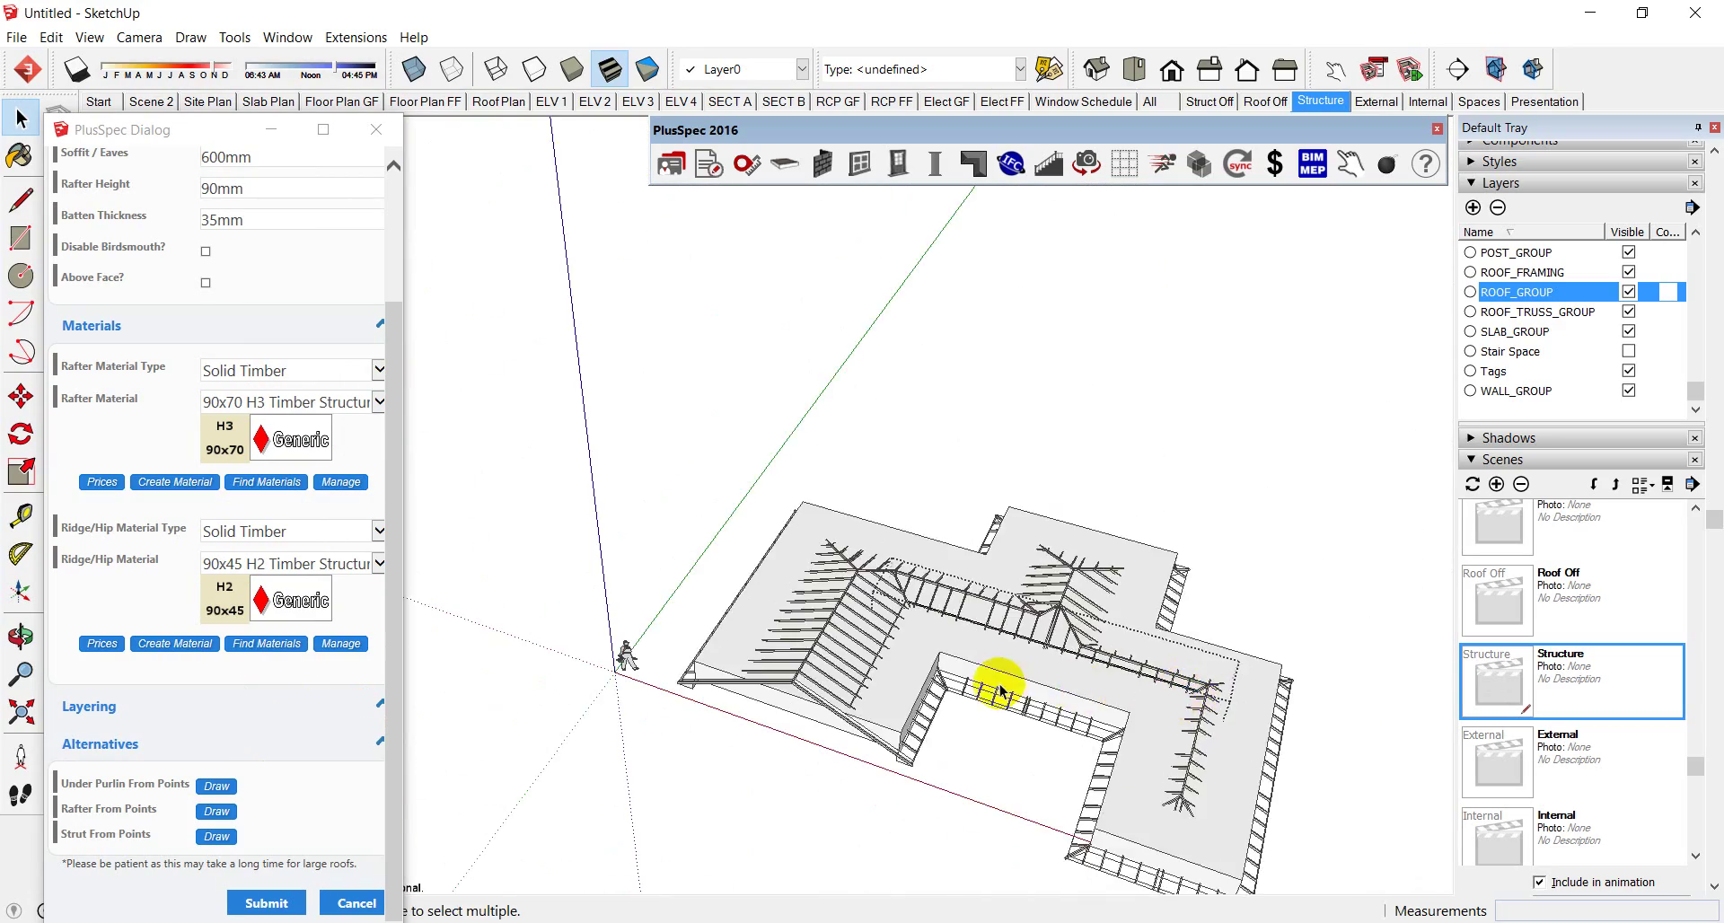
scroll(999, 692, "up", 8)
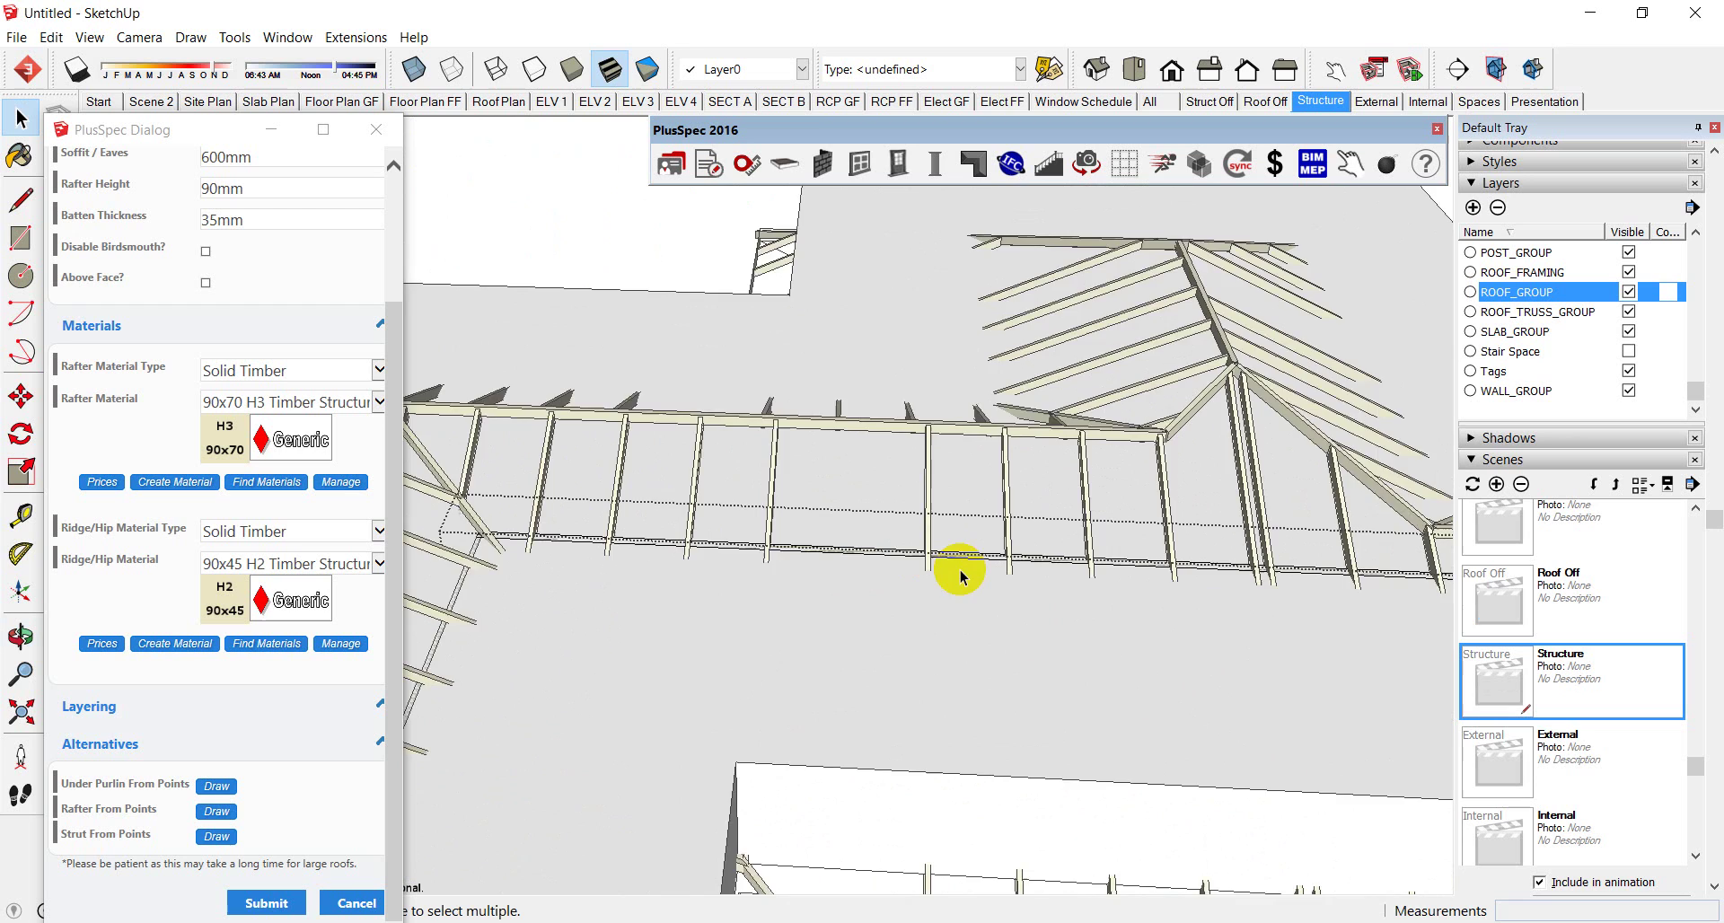
Step: Push/Pull the flat face of the roof block downward by about 1901 mm so the rafters and under purlins are exposed
scroll(902, 566, "down", 2)
scroll(1073, 570, "down", 5)
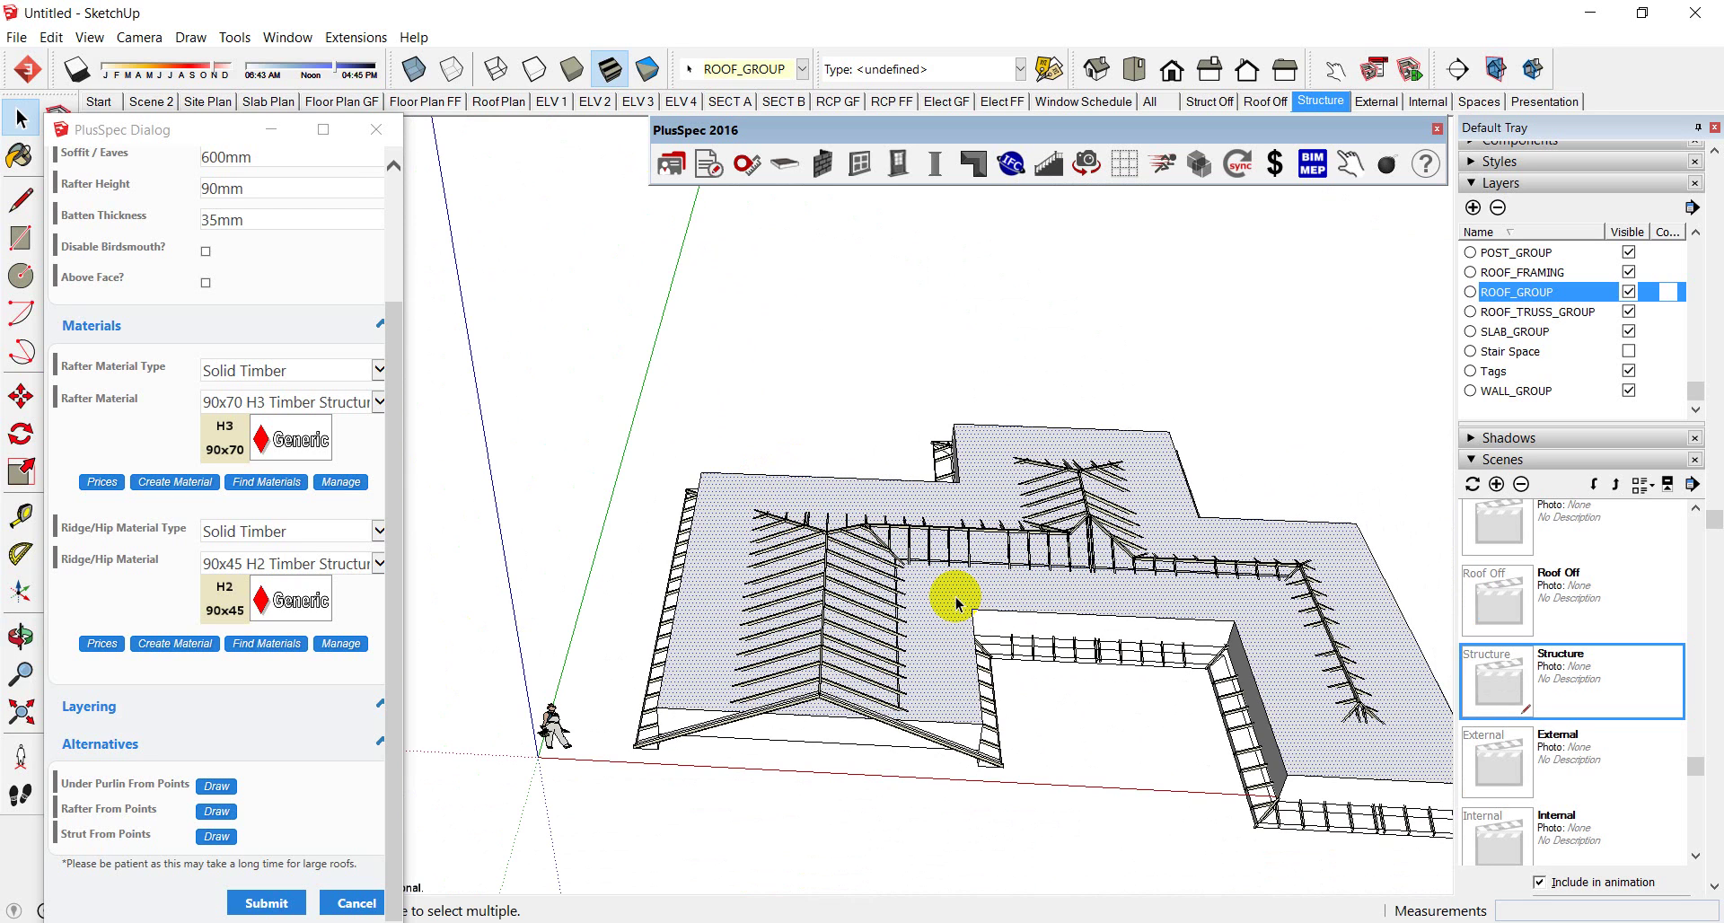
key("p")
scroll(954, 647, "up", 10)
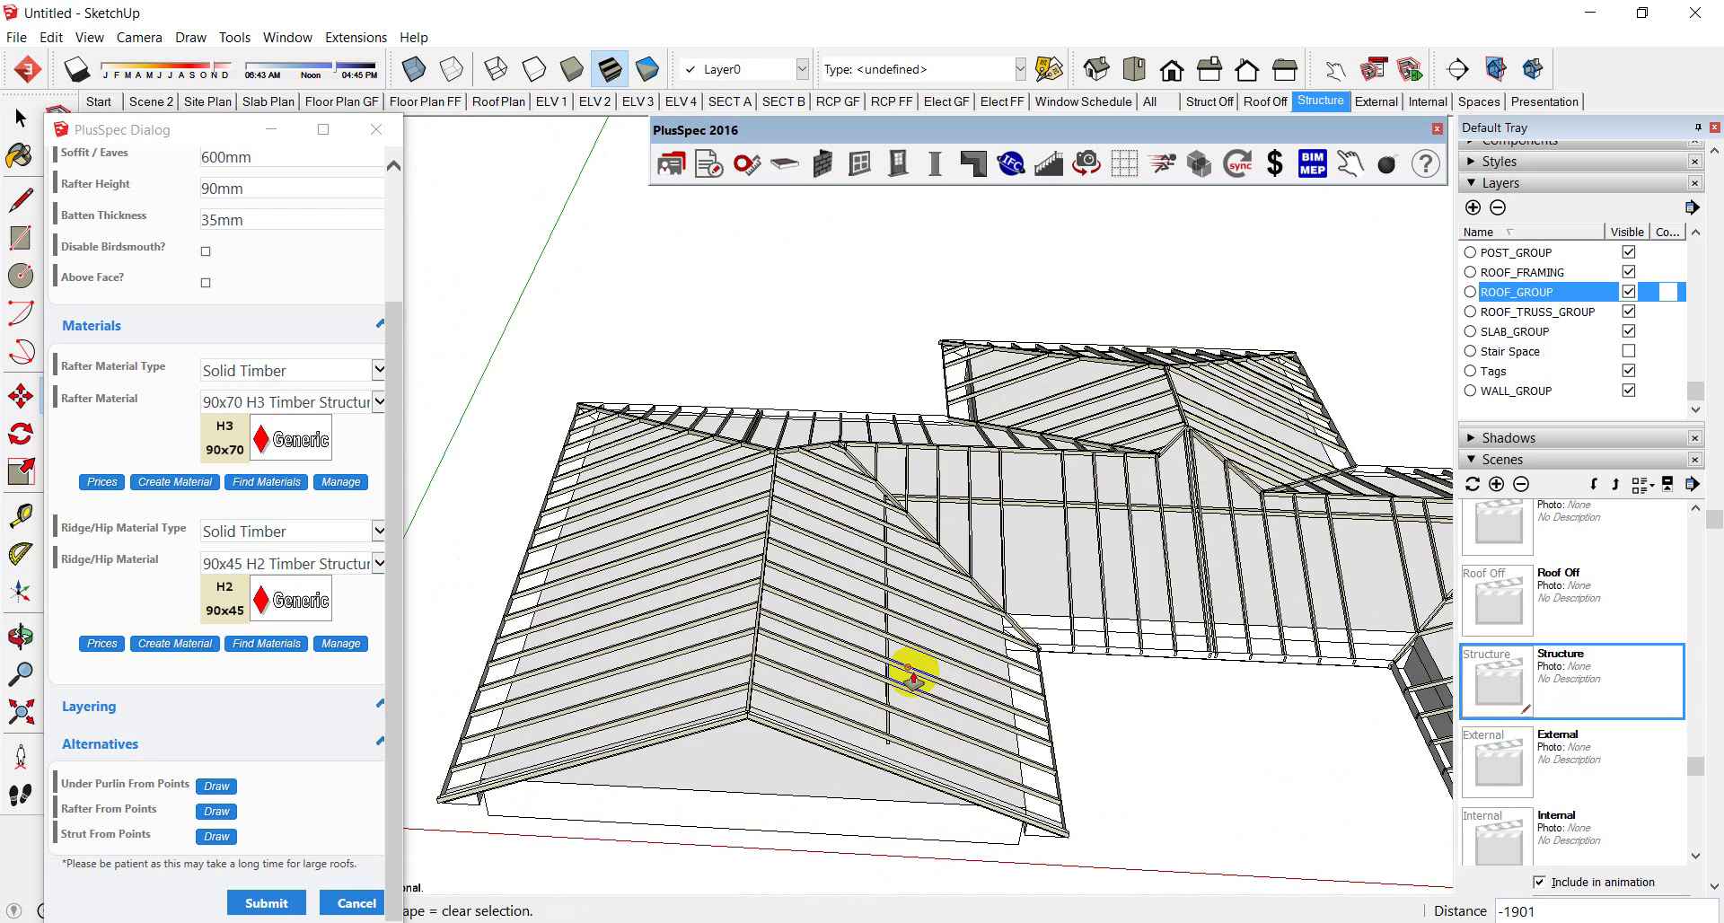
Step: Examine up close how the 90x70 under purlins sit against the undersides of the rafters
middle_click_drag(878, 692, 858, 593)
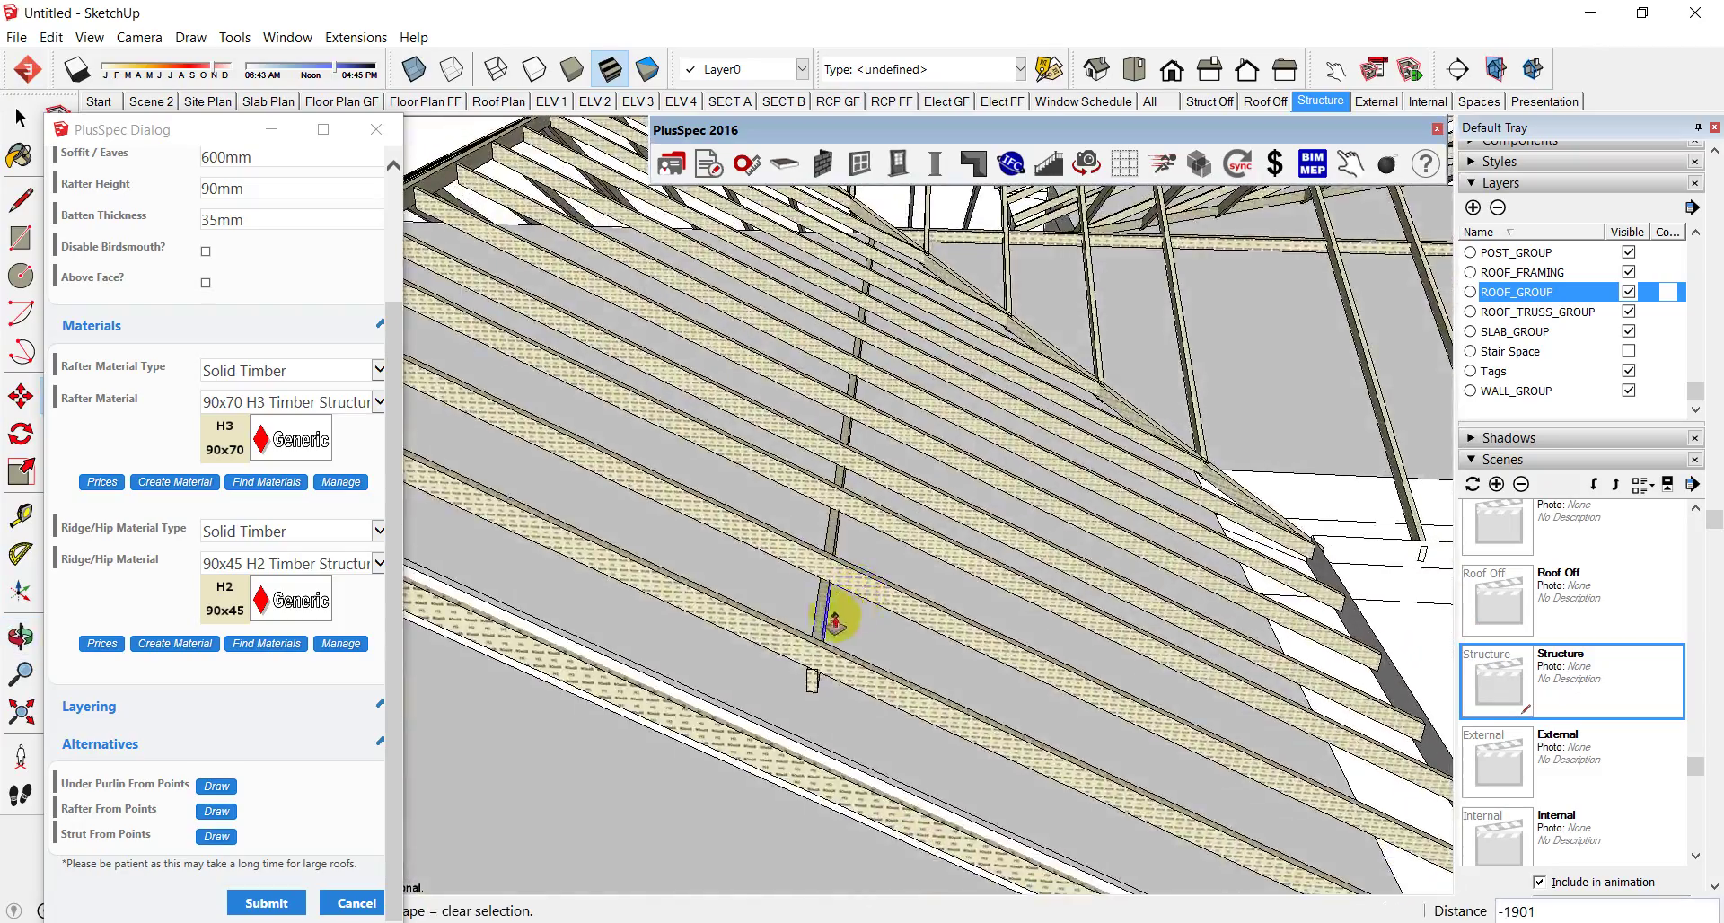
scroll(831, 628, "up", 5)
scroll(787, 700, "up", 5)
scroll(781, 714, "down", 10)
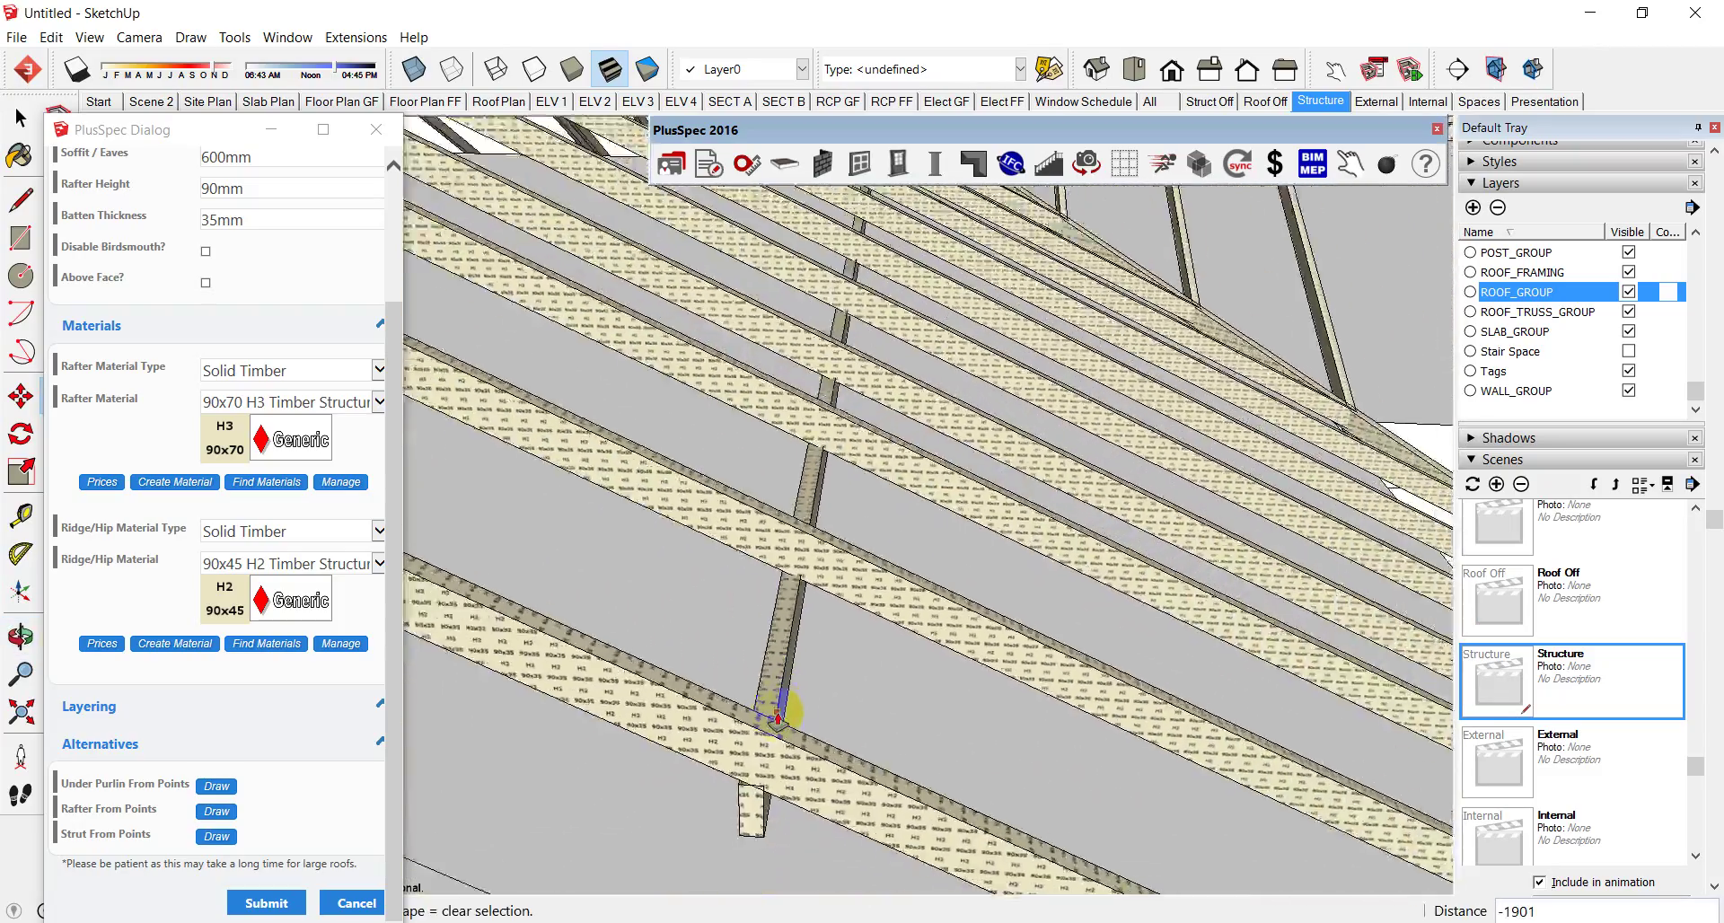
middle_click_drag(847, 578, 612, 660)
scroll(1020, 507, "up", 15)
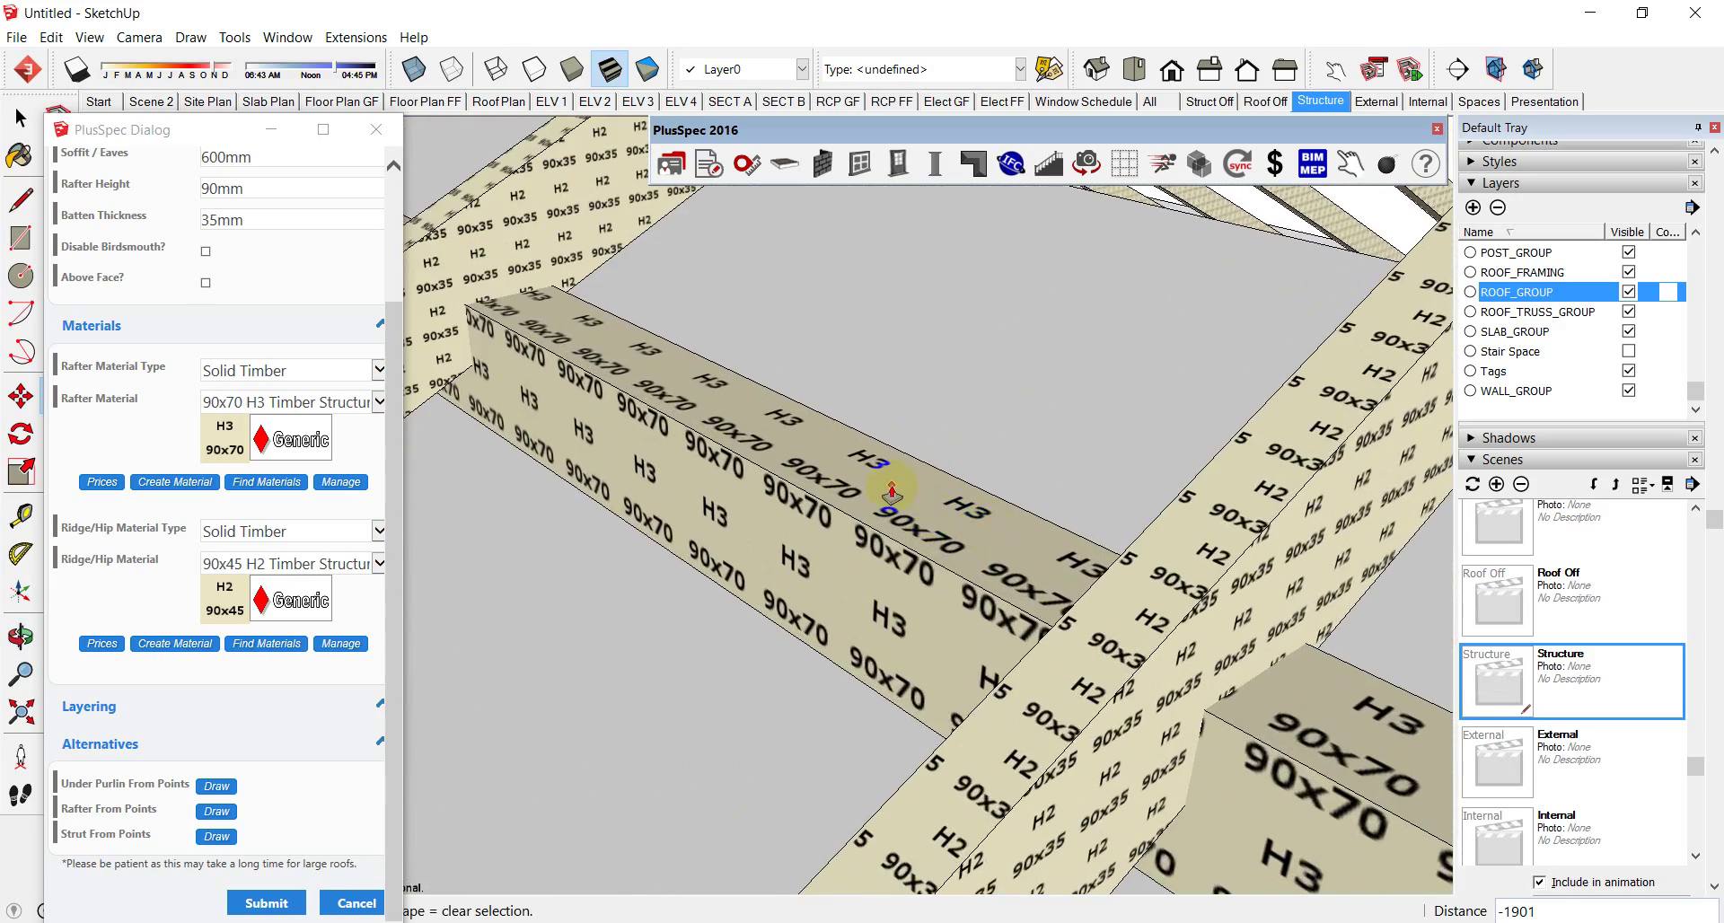
scroll(892, 480, "down", 5)
scroll(754, 454, "up", 5)
Step: Move the long inner slope's under purlin about 98 mm, starting from the point where it meets a rafter
key("space")
left_click(783, 411)
key("m")
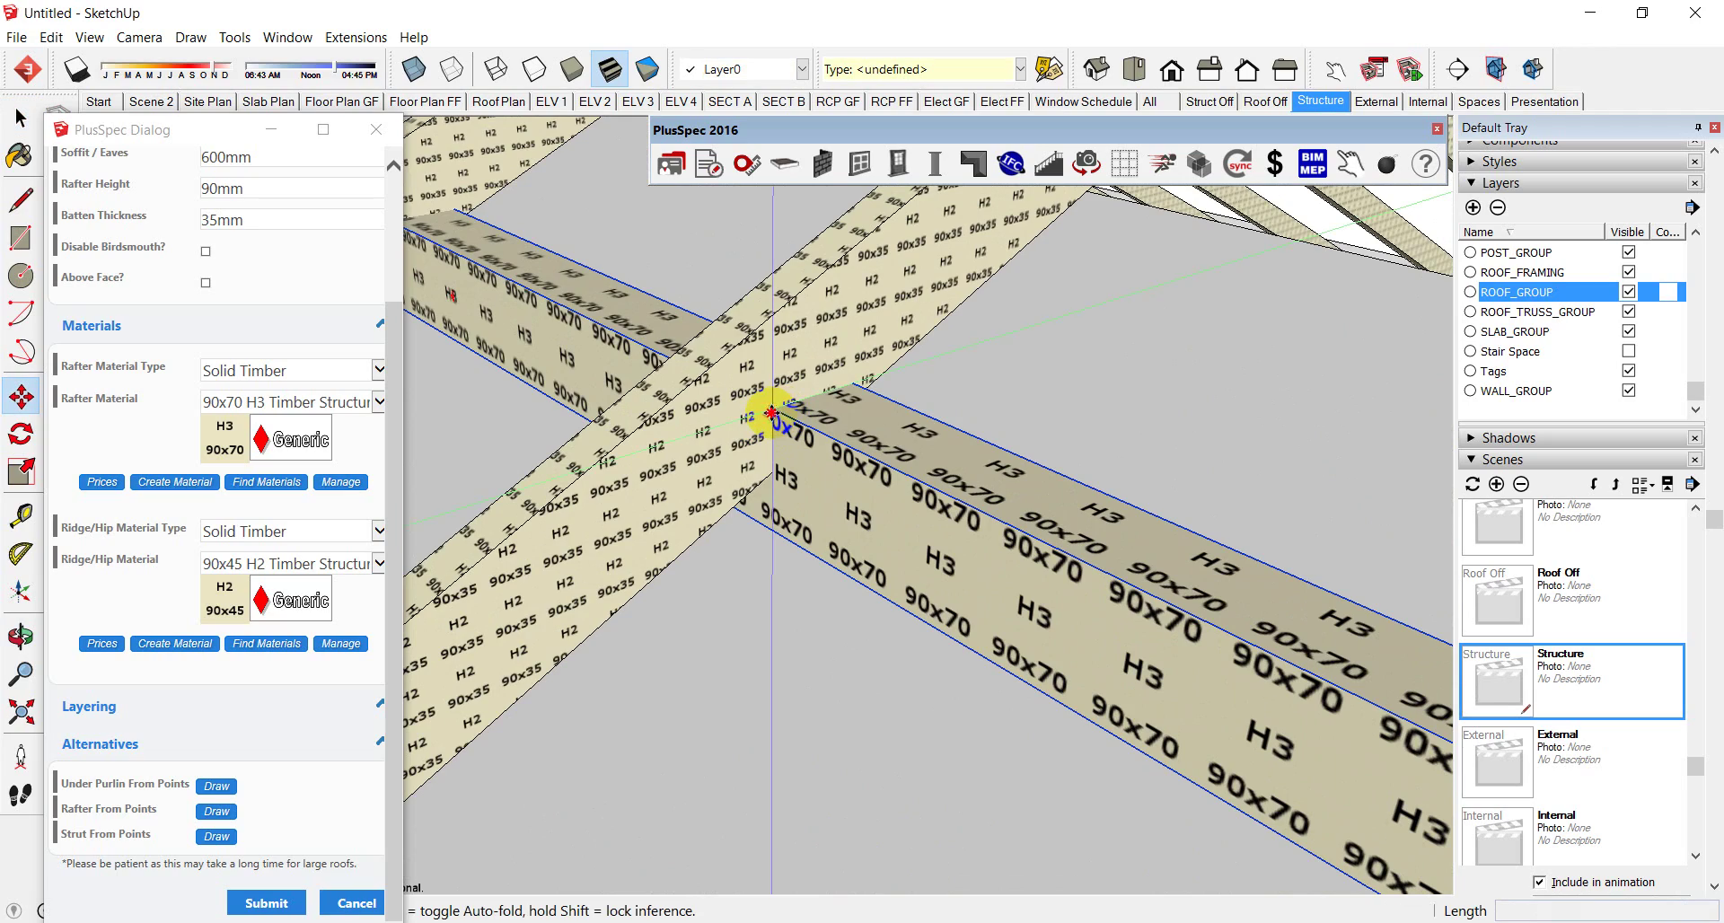
left_click(771, 413)
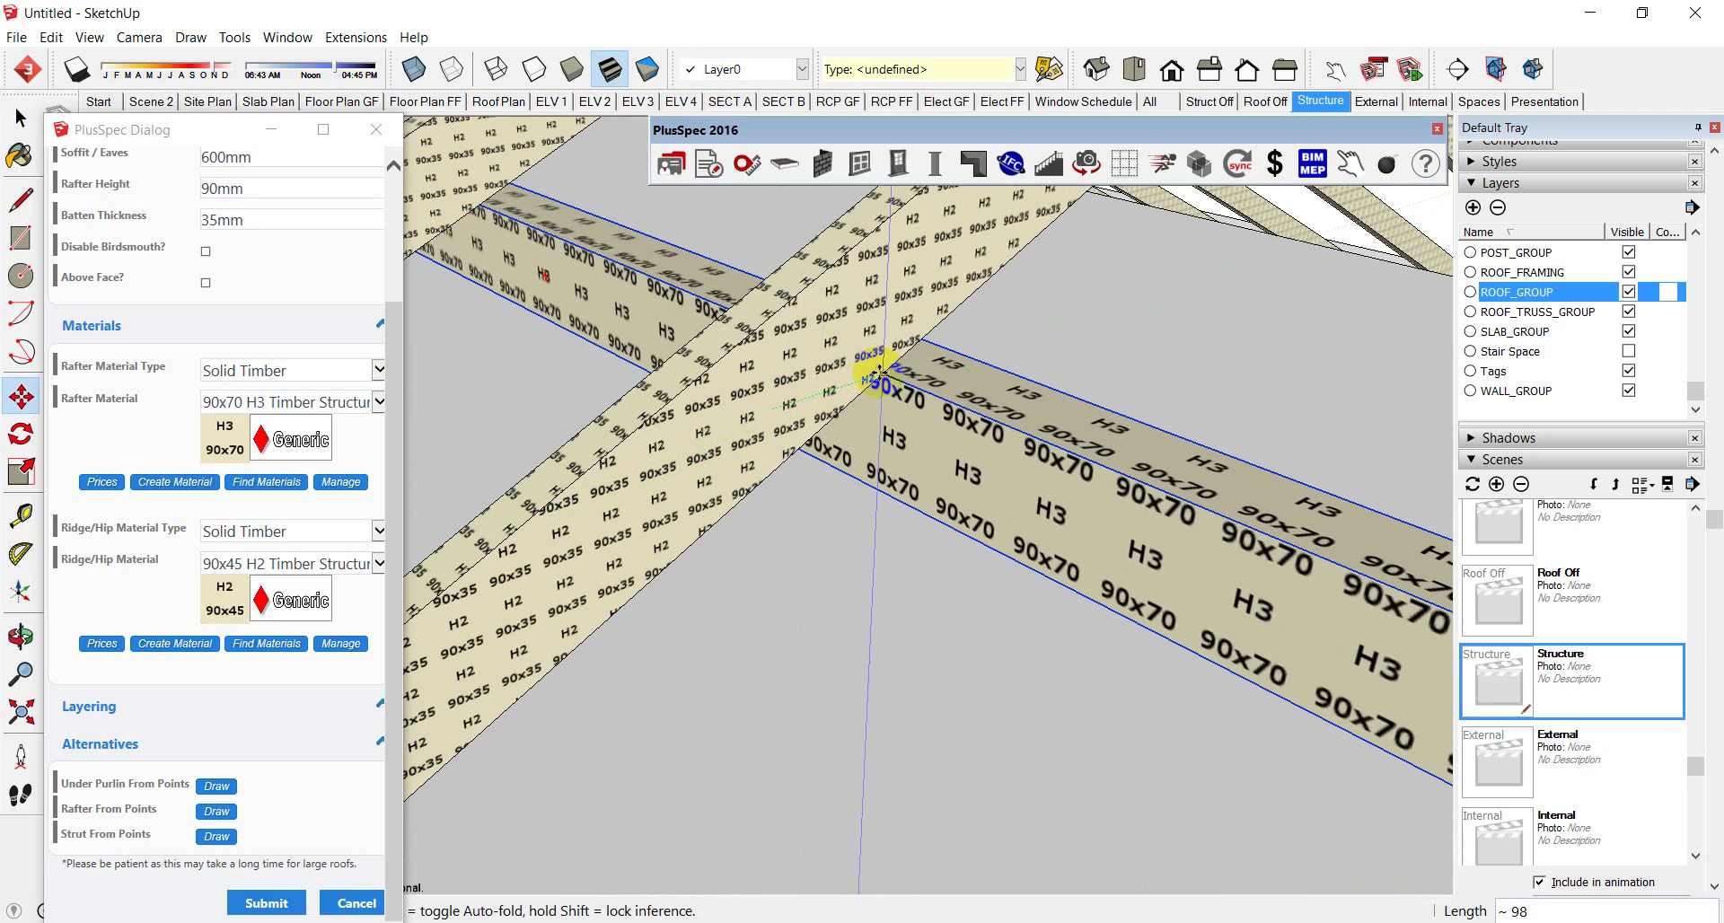
scroll(838, 400, "down", 6)
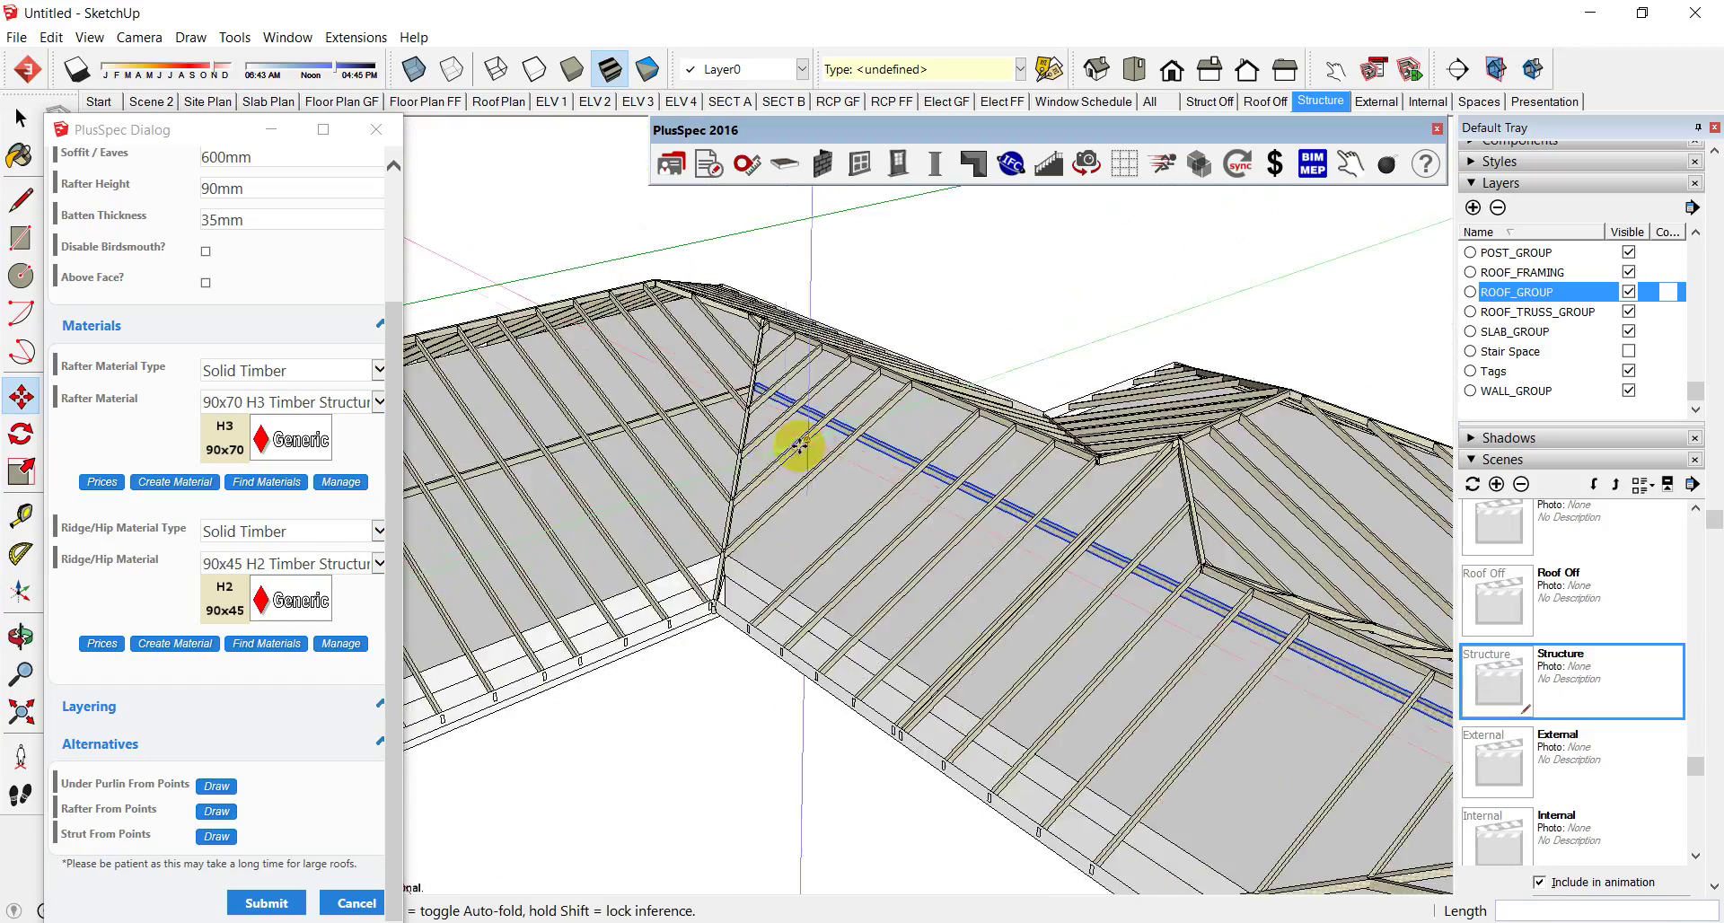
Step: Copy the roof block's gable-end face 1800 mm inward and array it 5 times to divide the flat face into strips
scroll(799, 444, "down", 8)
middle_click_drag(774, 532, 882, 401)
scroll(898, 510, "up", 8)
key("m")
middle_click_drag(619, 611, 908, 566)
key("space")
left_click(987, 643)
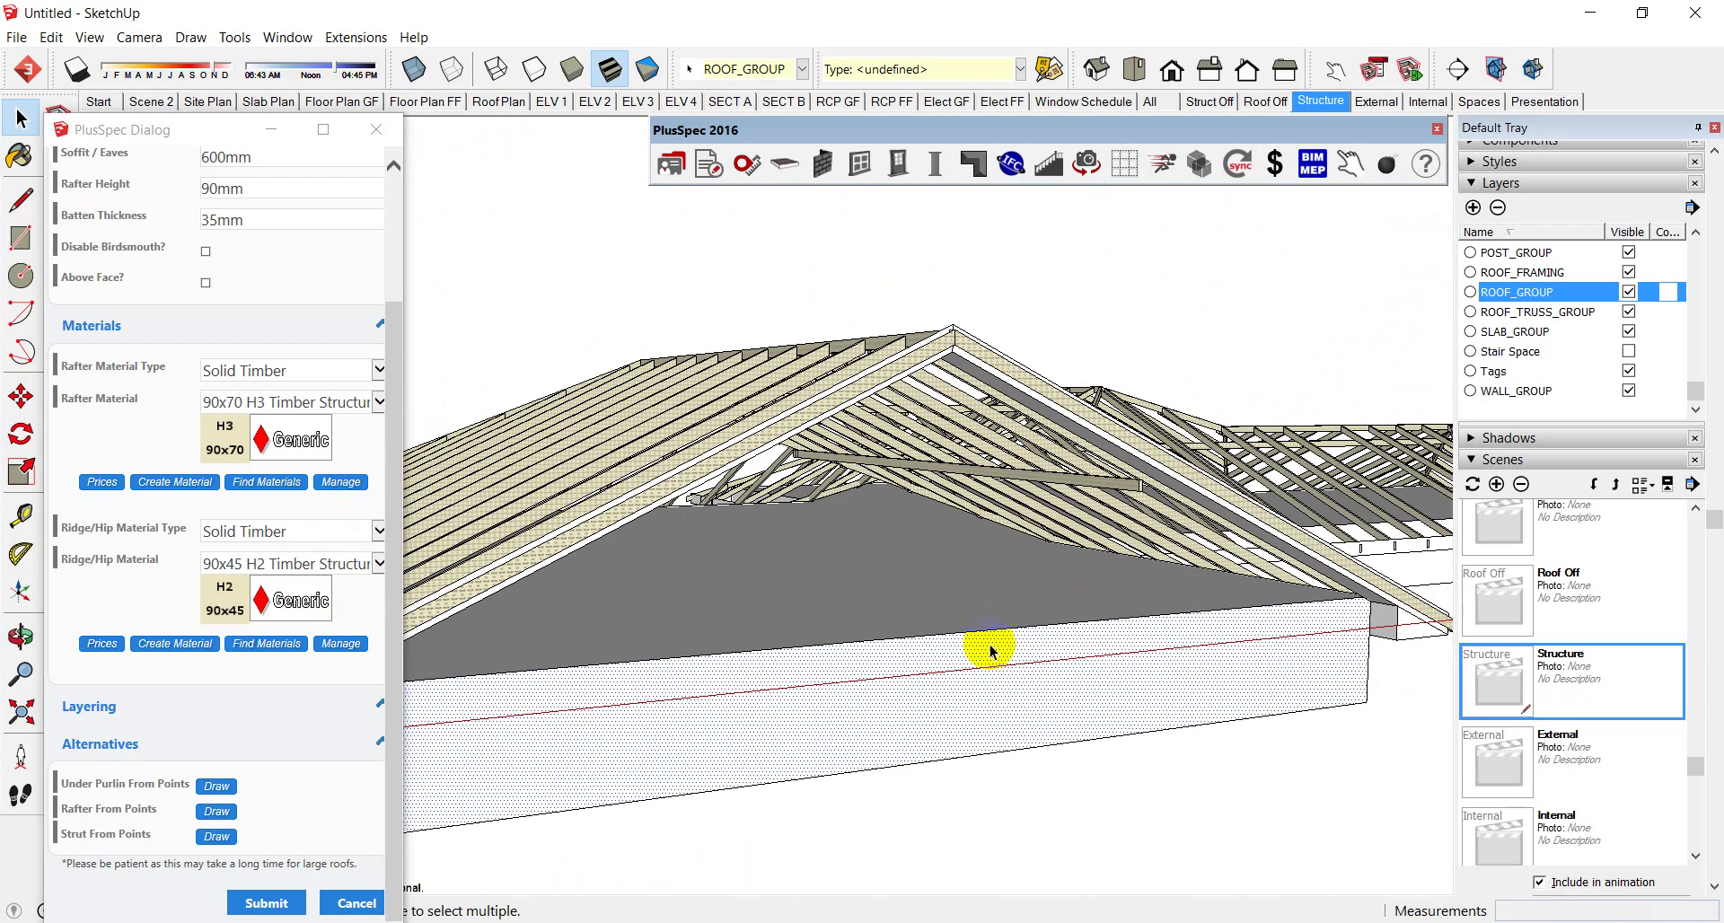
key("m")
key("space")
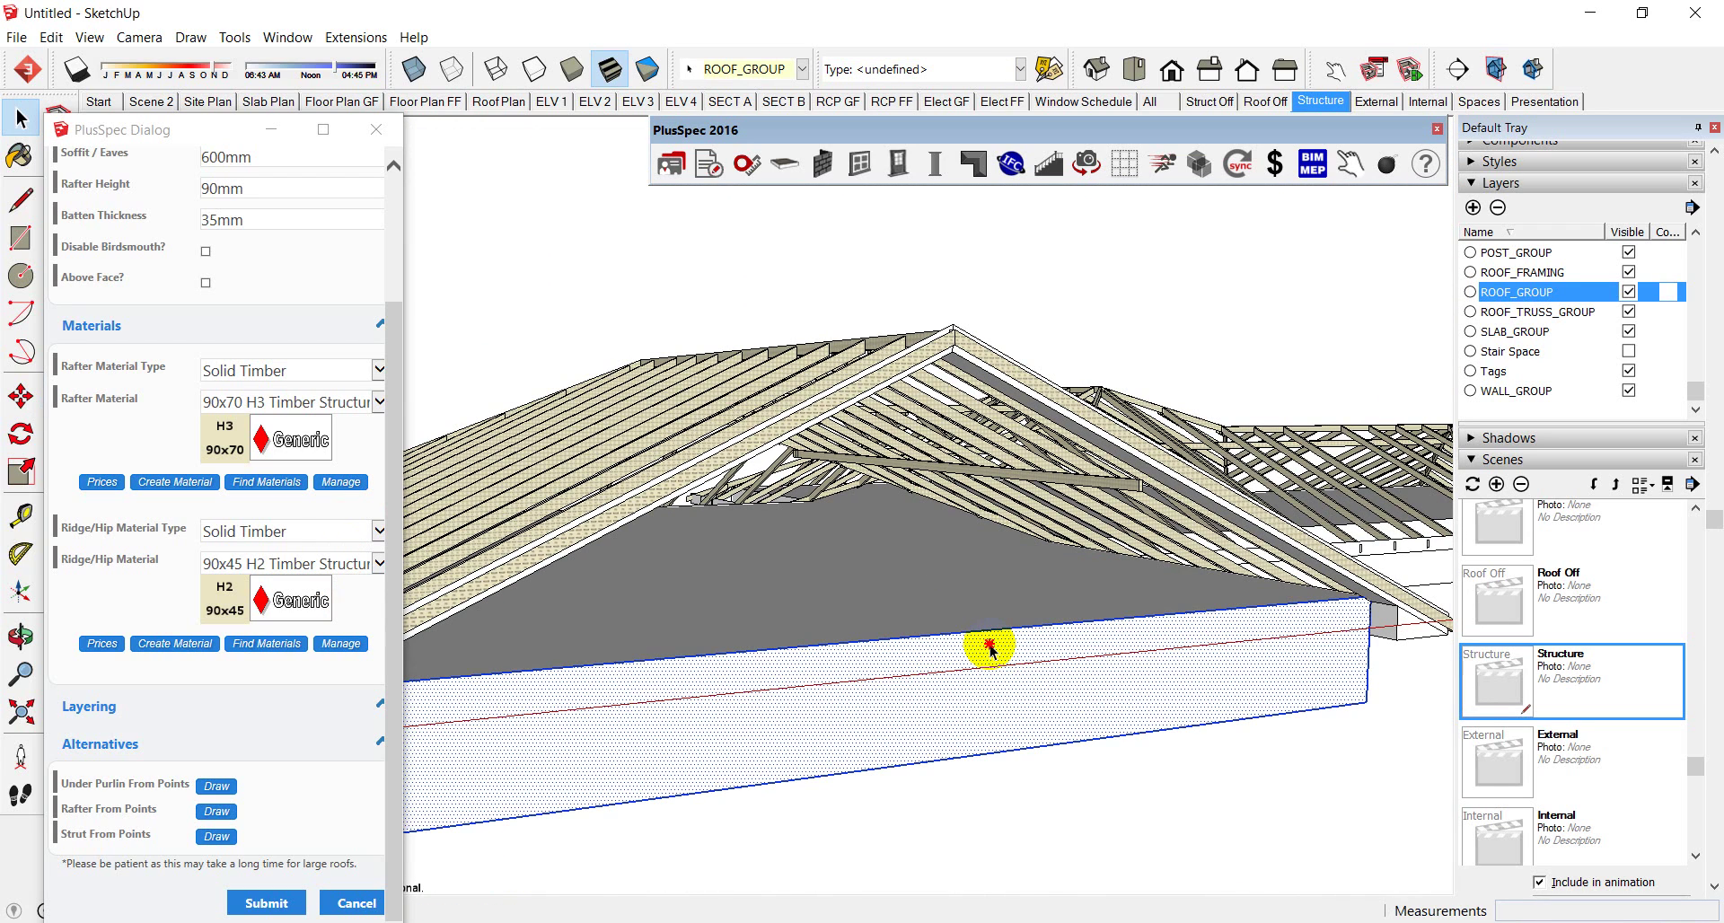
key("m")
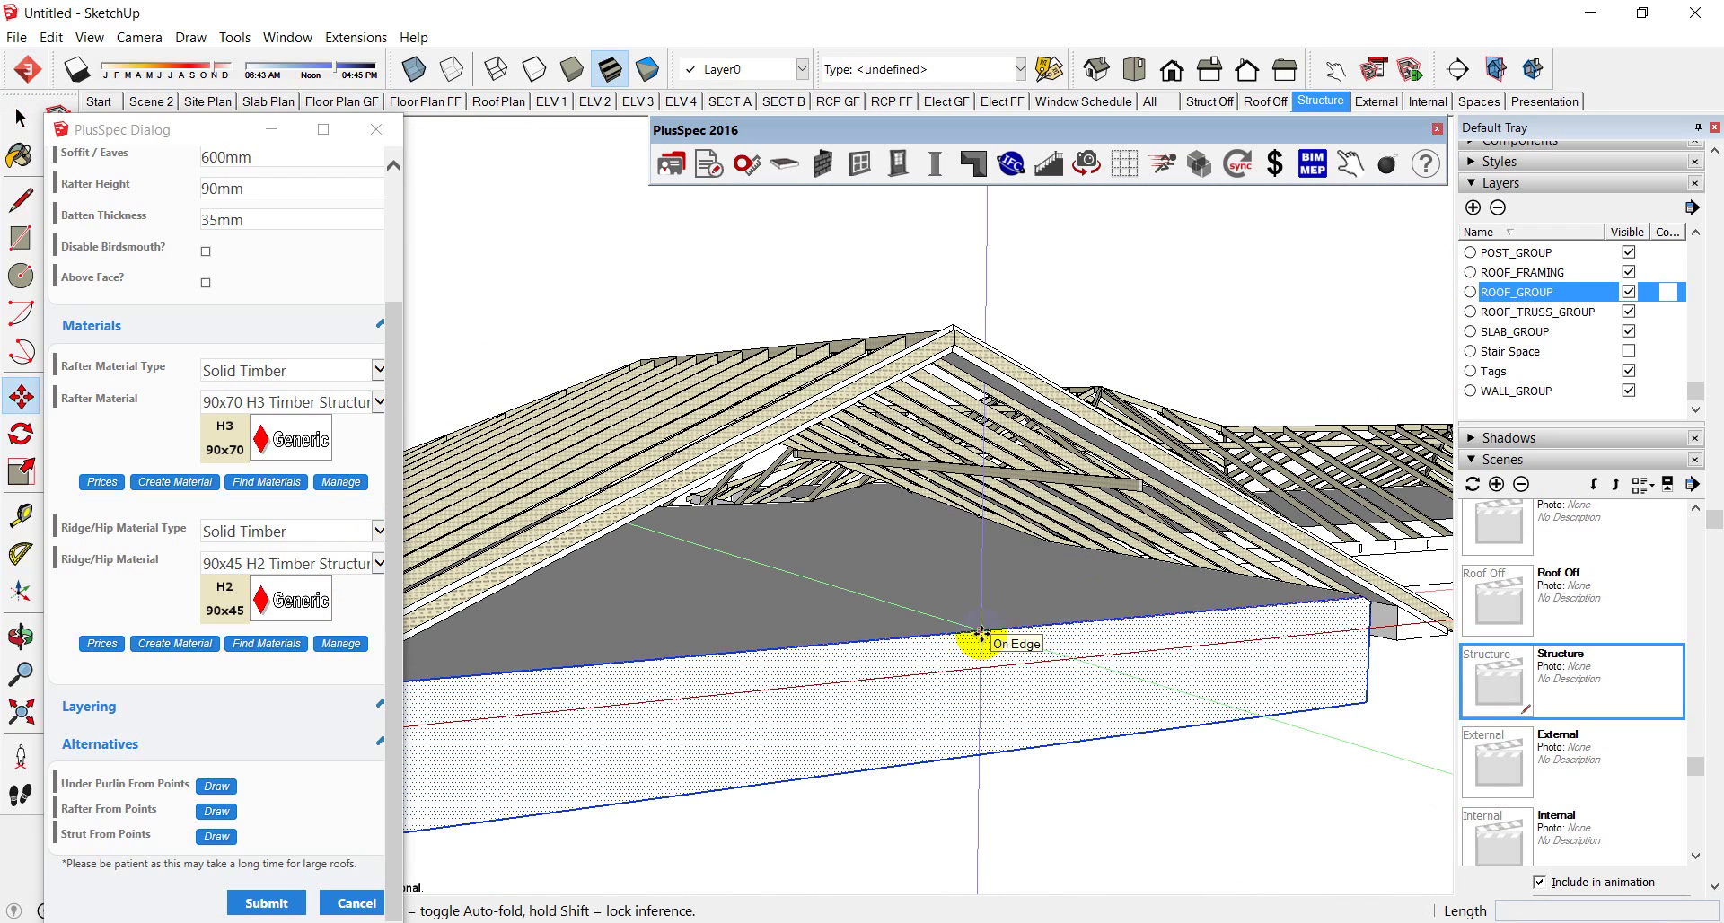
left_click(981, 634)
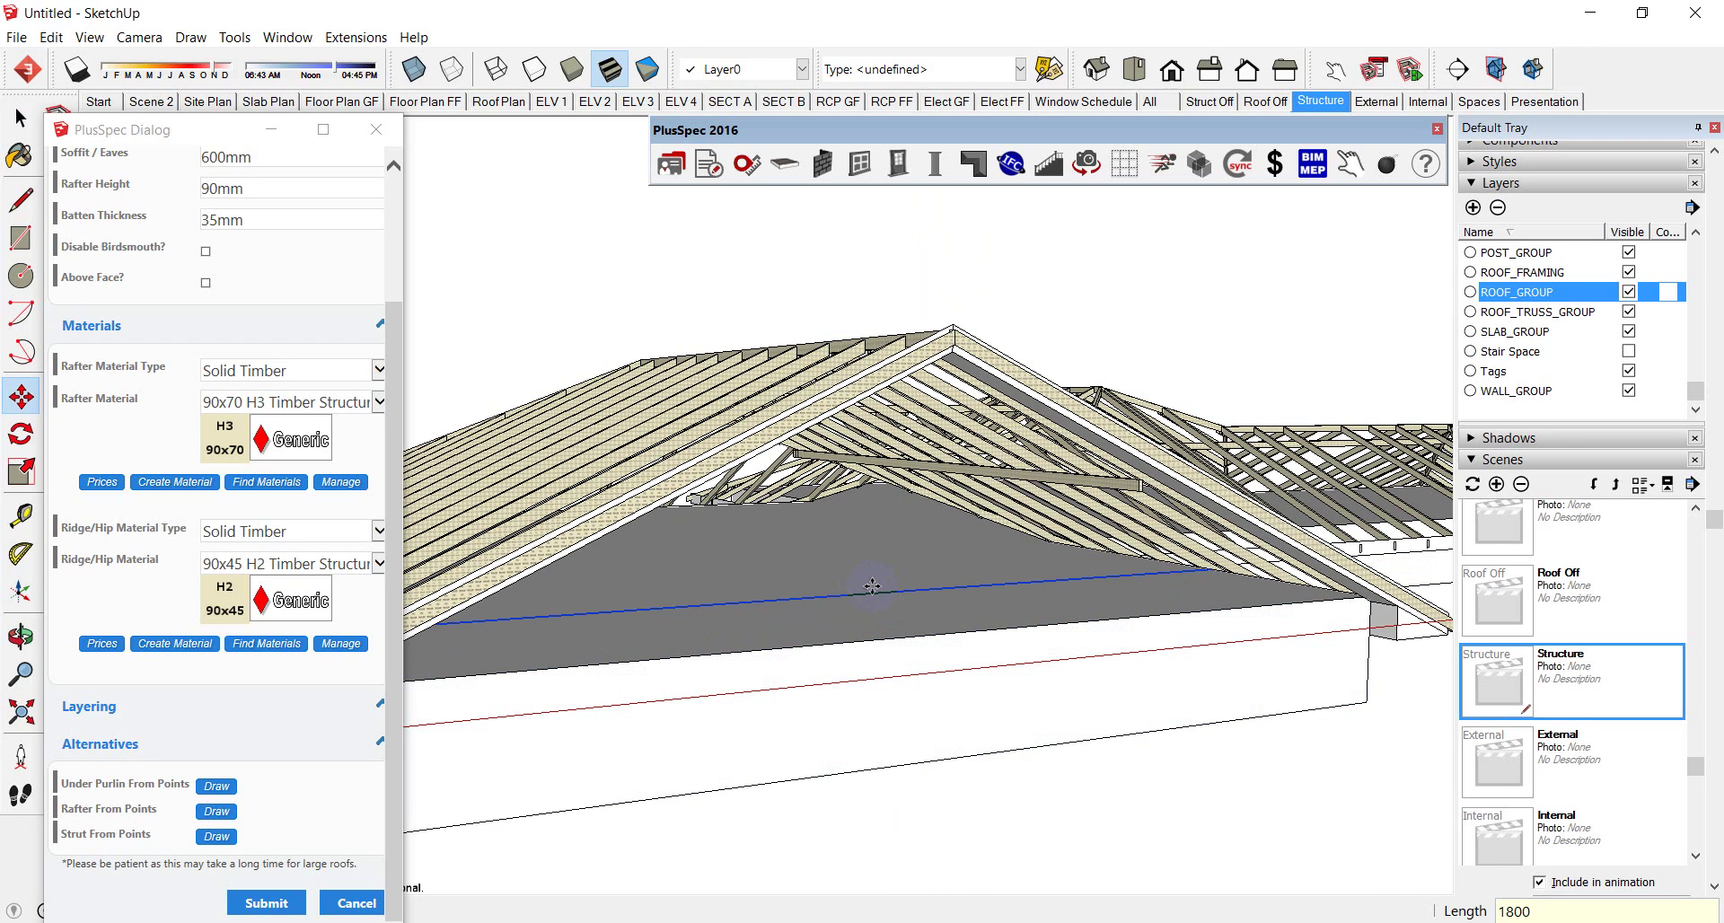
key("Return")
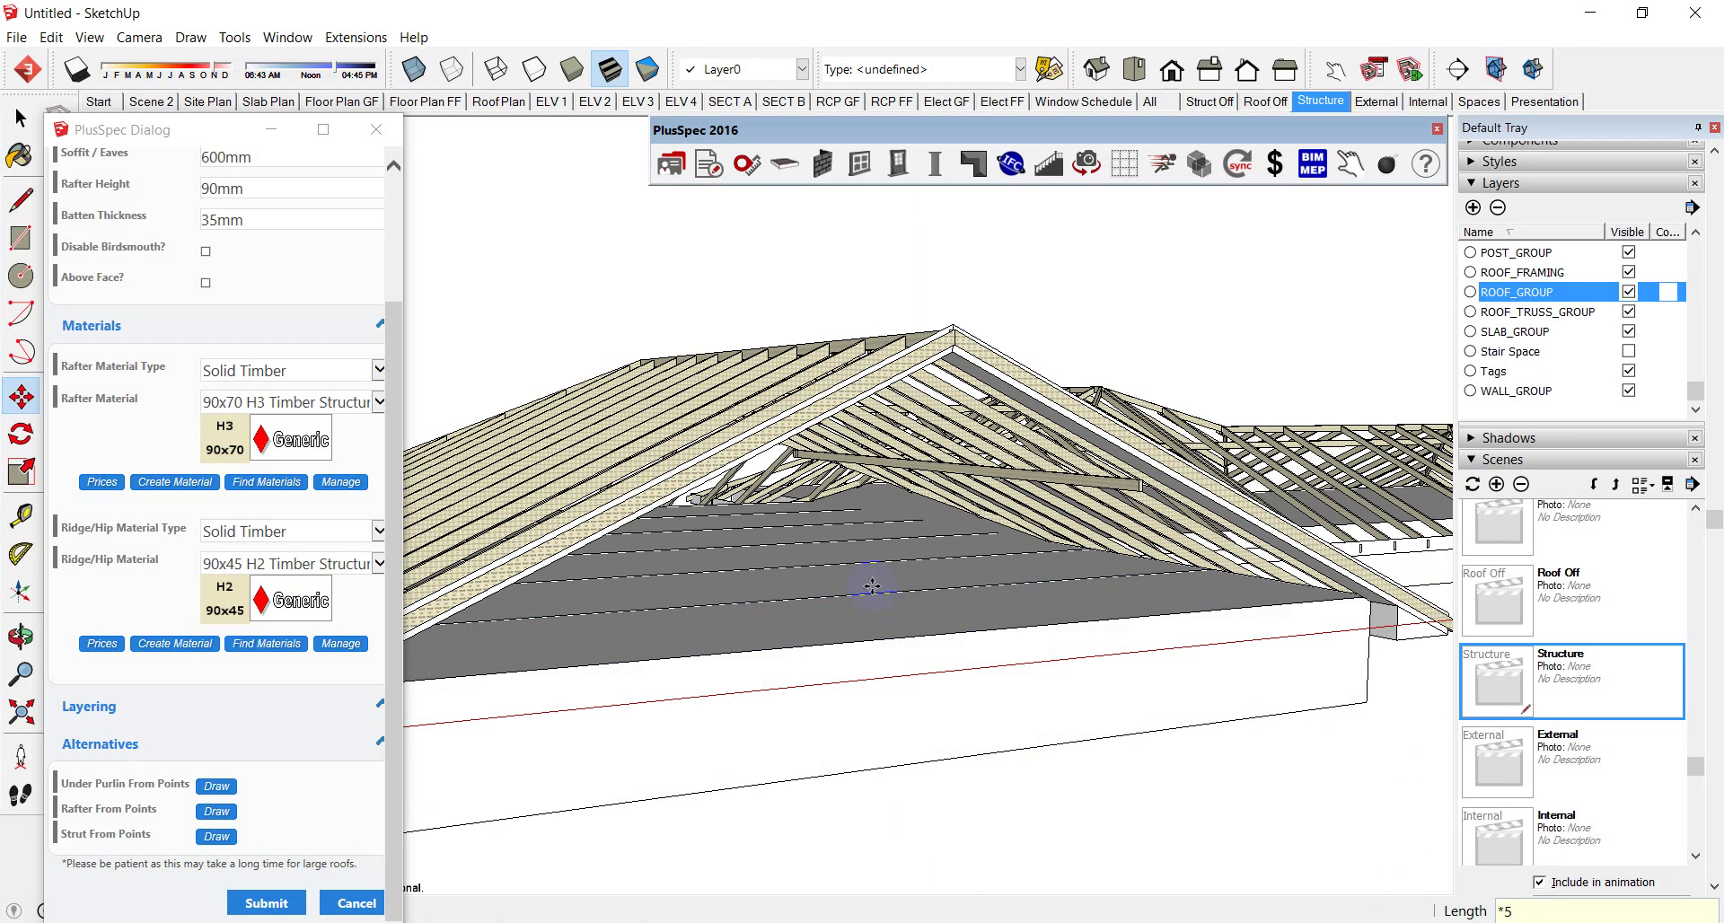
Step: Push/Pull the second strip of the flat face upward by about 1007 mm as a raised block
middle_click_drag(872, 586, 1068, 539)
scroll(1070, 548, "up", 6)
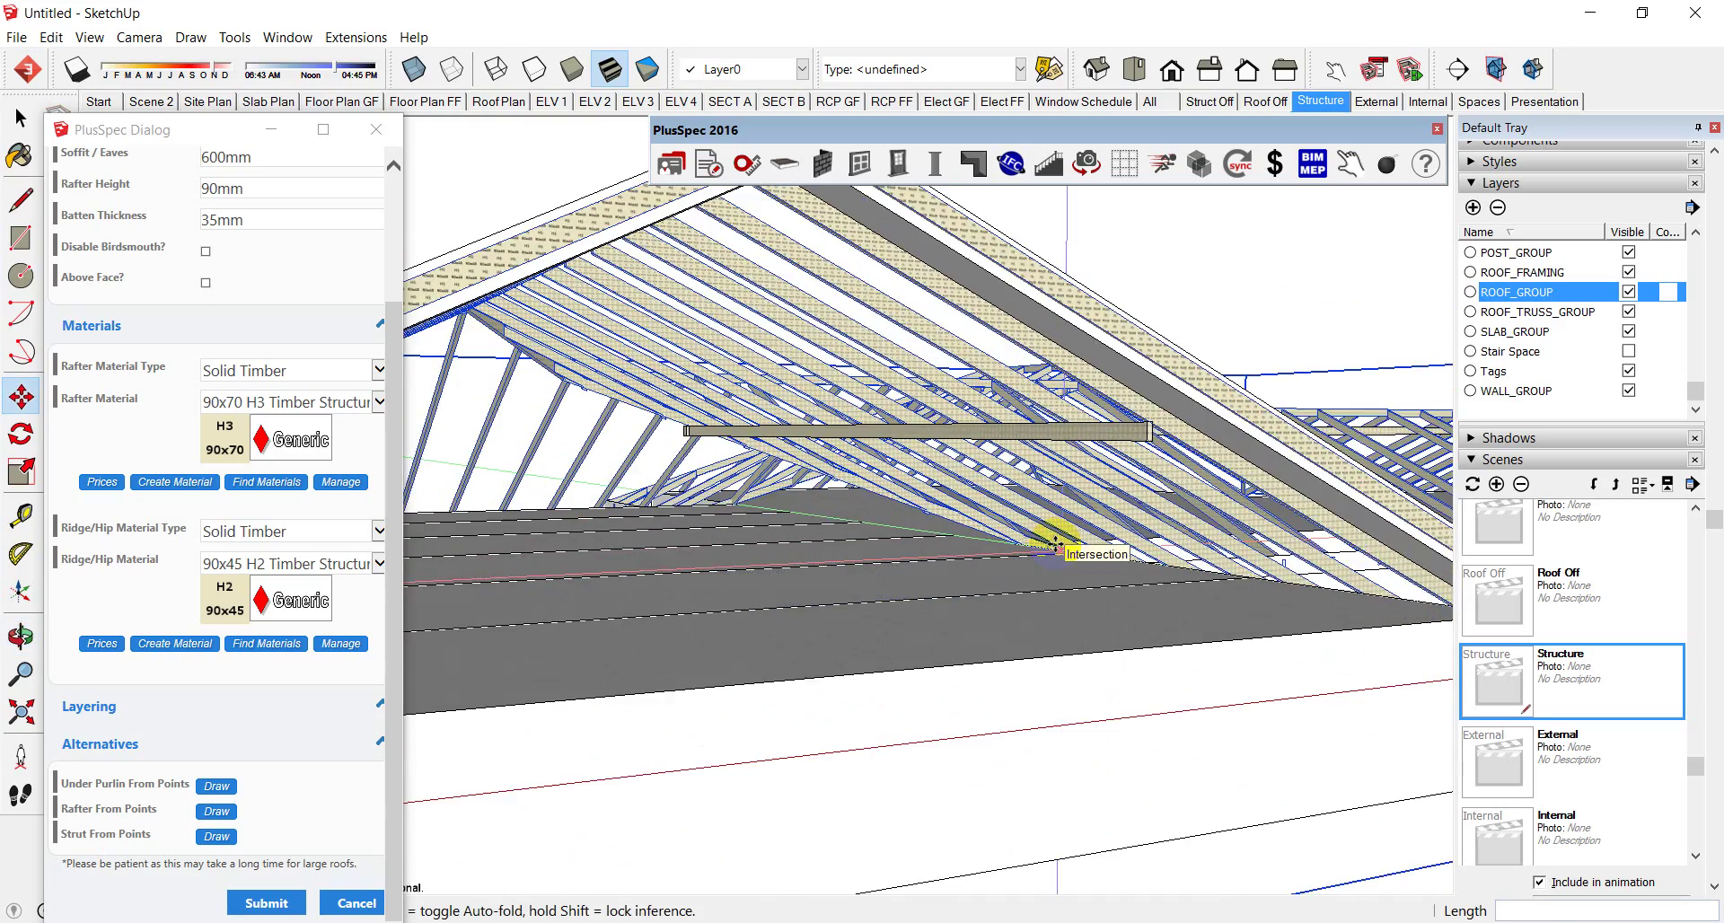
scroll(1069, 583, "down", 3)
key("space")
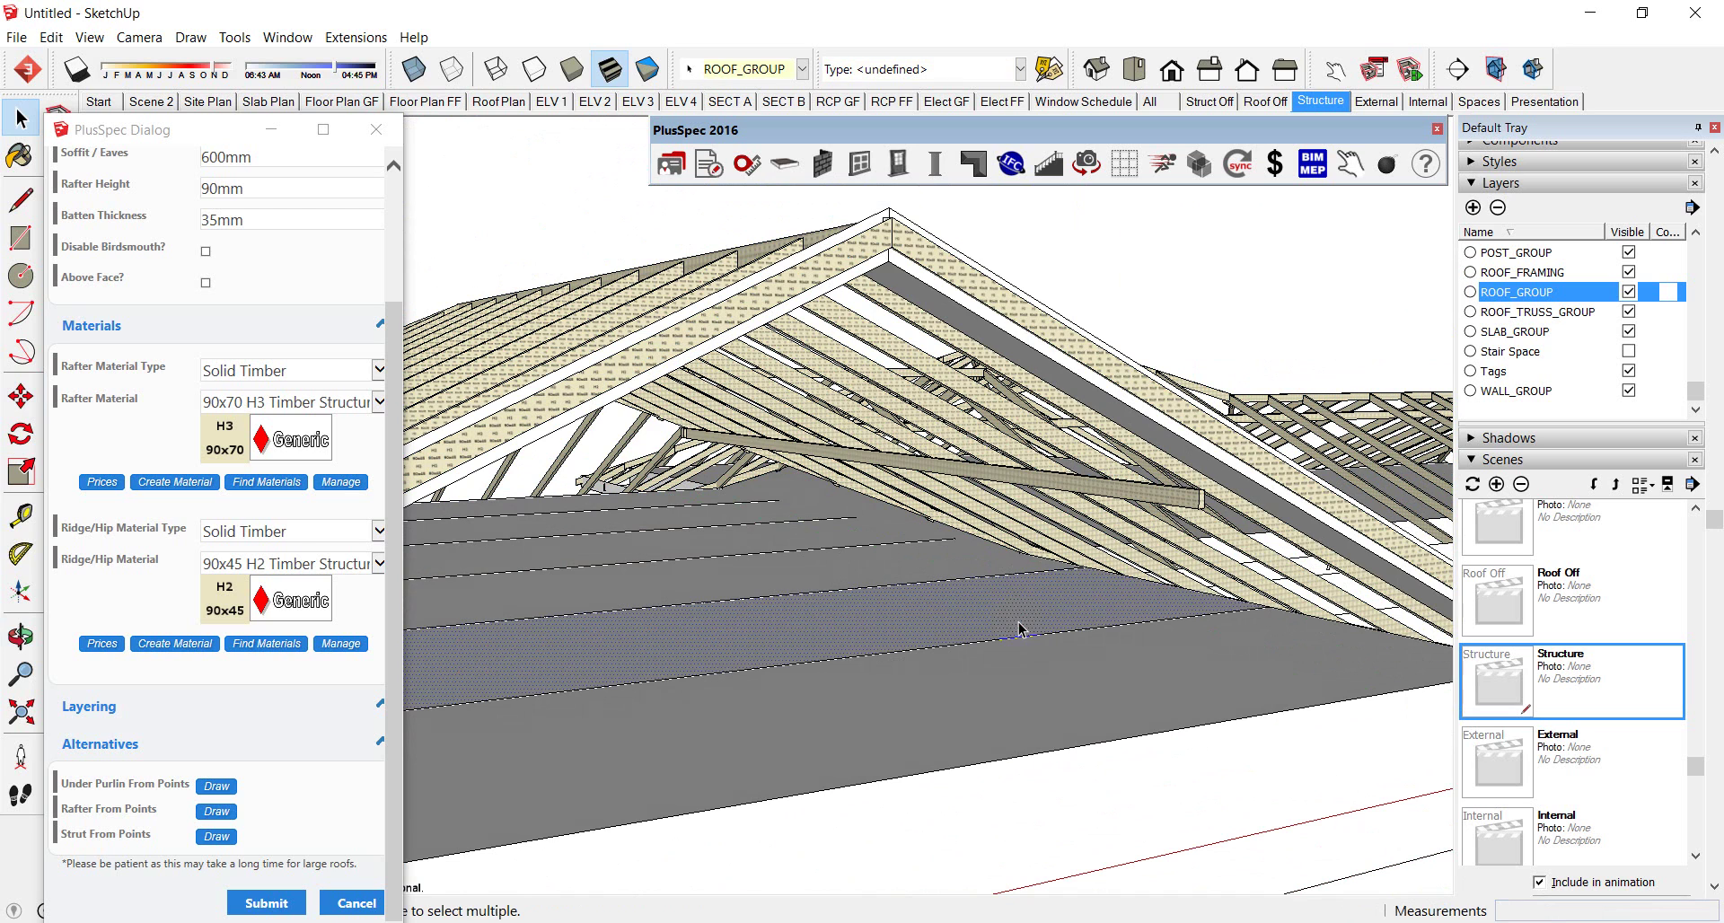
key("p")
left_click(1019, 628)
left_click(1037, 476)
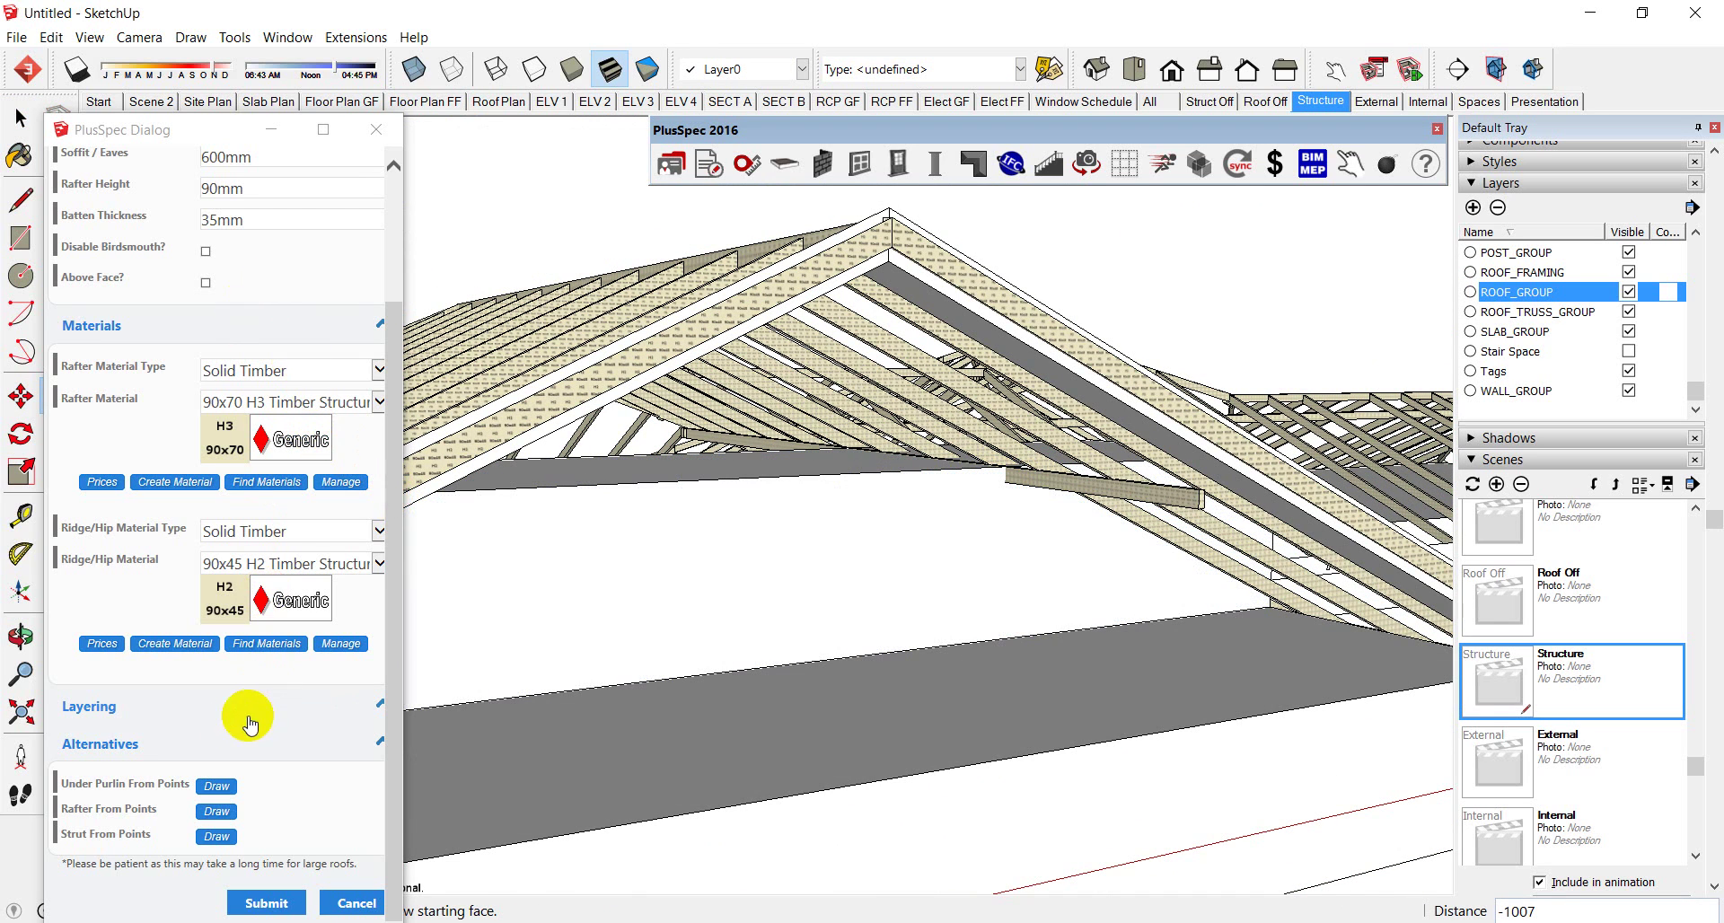
Step: Draw two struts from points, each running from the raised block's base edge up to the under purlin beside it
left_click(217, 788)
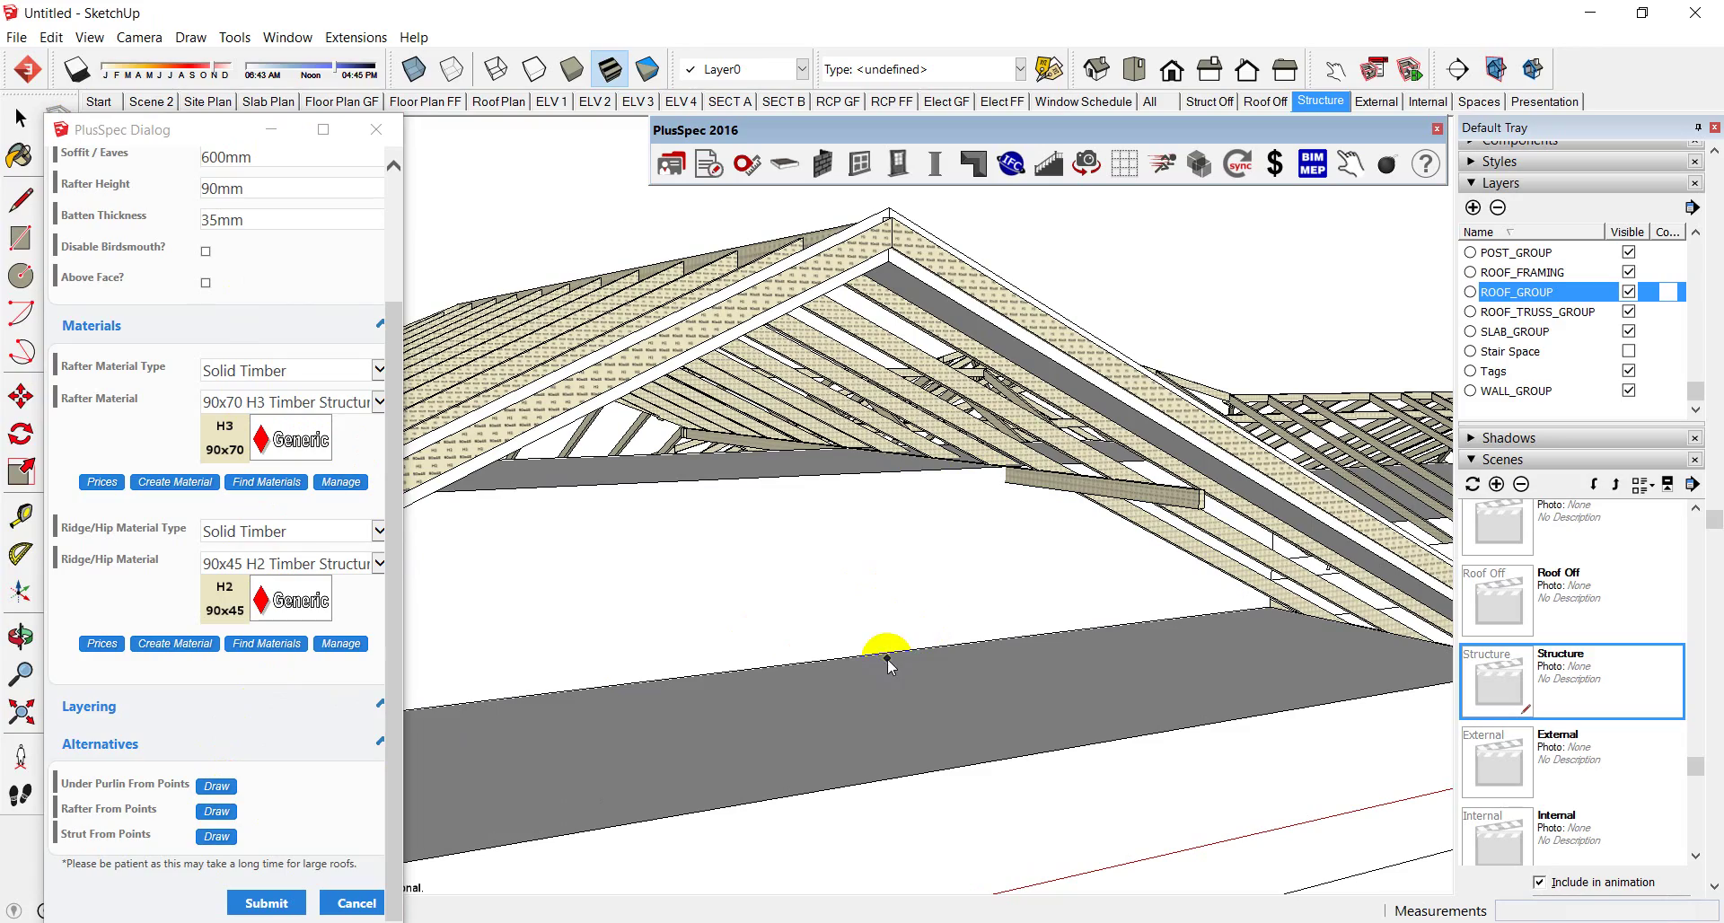
left_click(1008, 482)
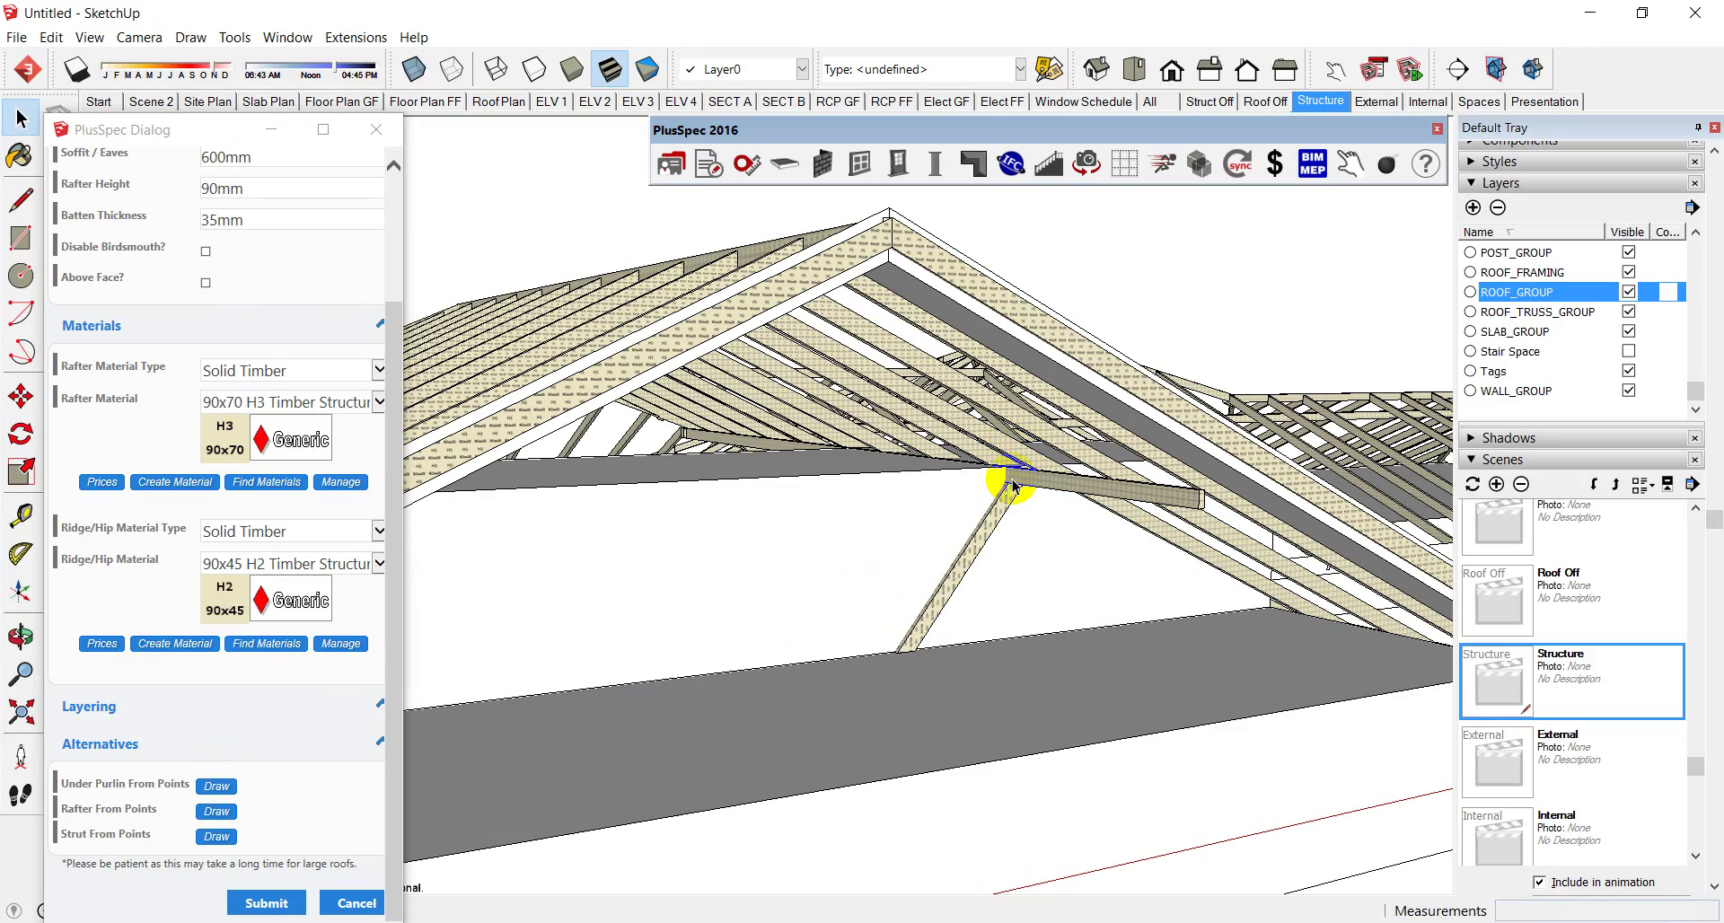
middle_click_drag(950, 538, 1061, 585)
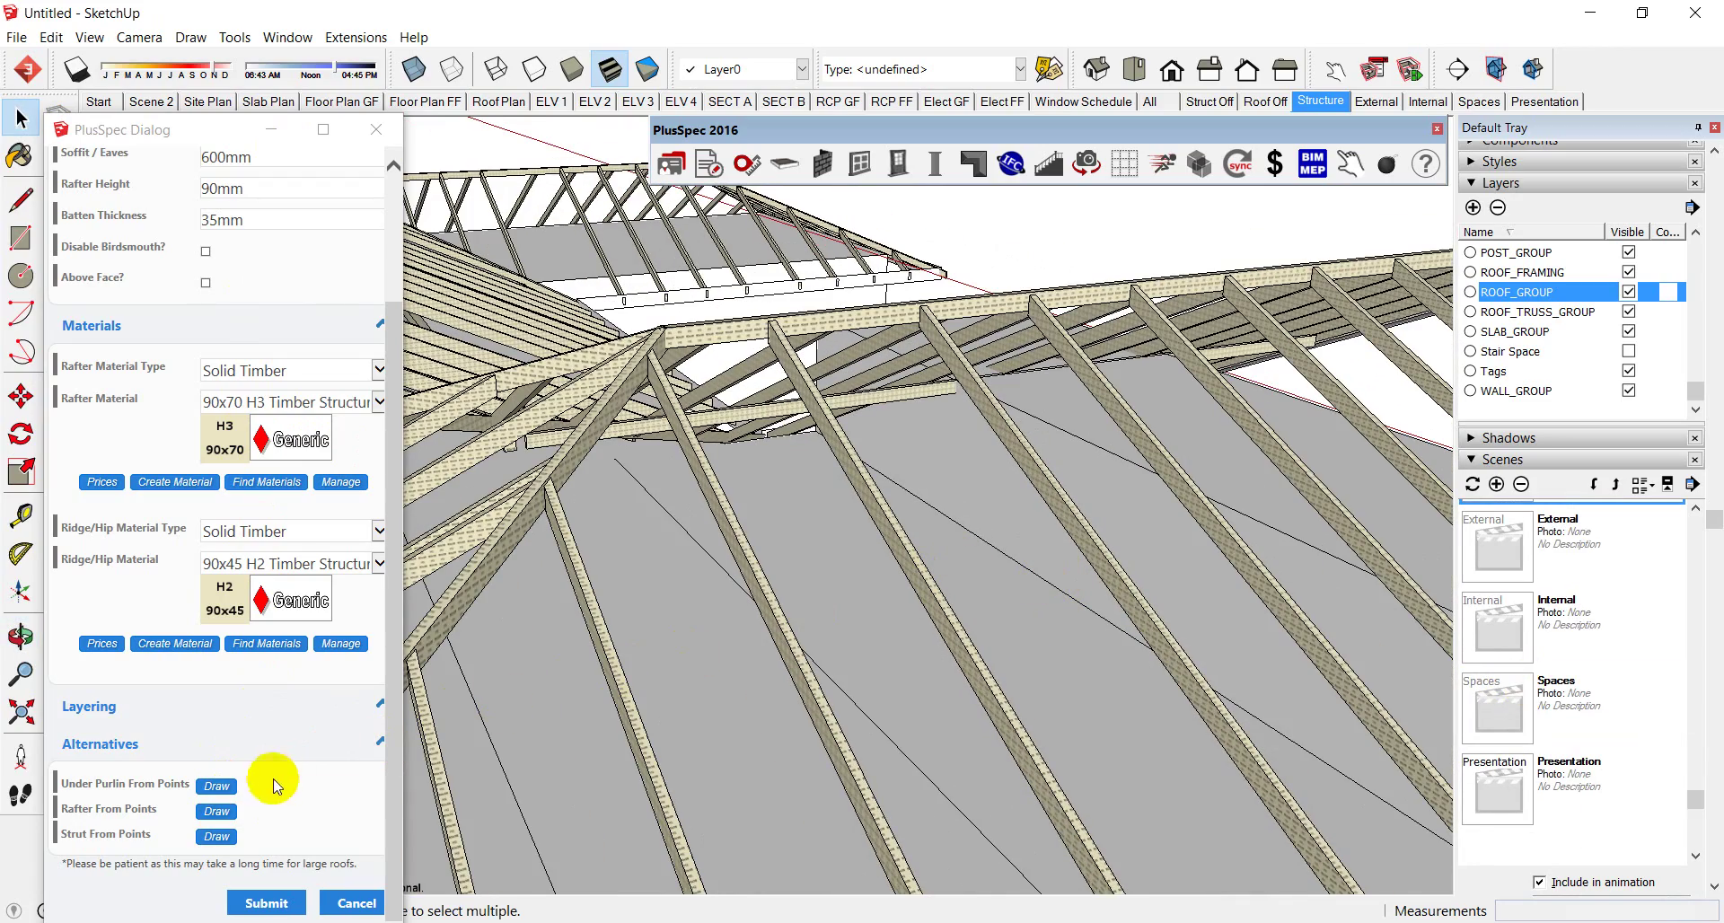
left_click(220, 835)
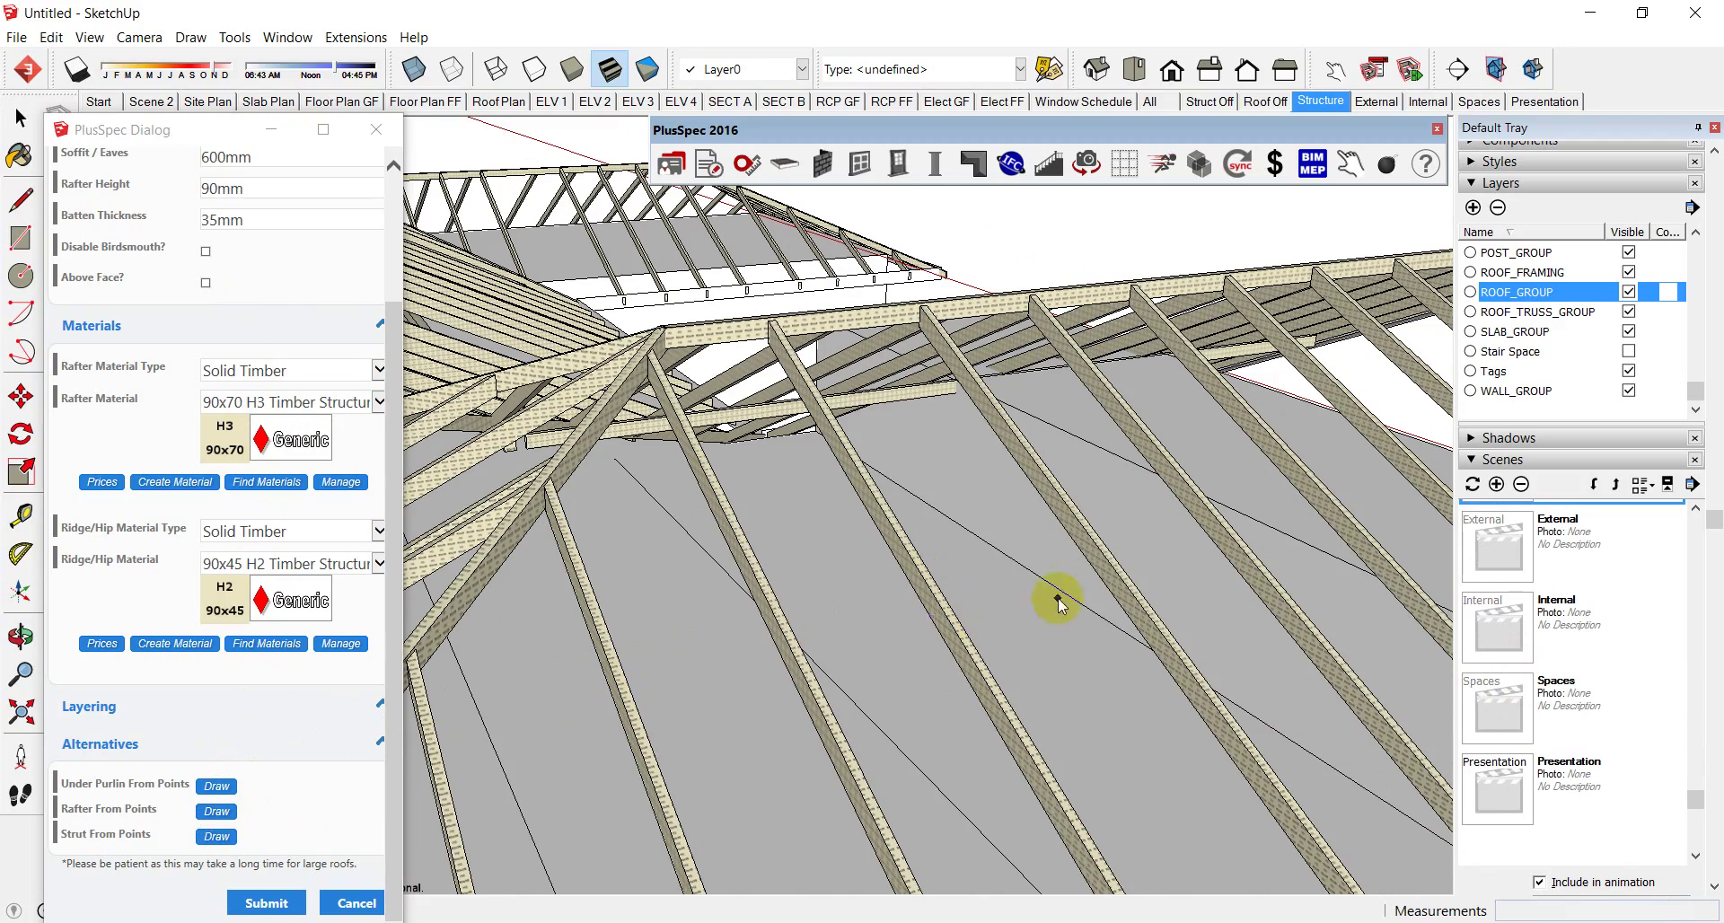
left_click(1026, 567)
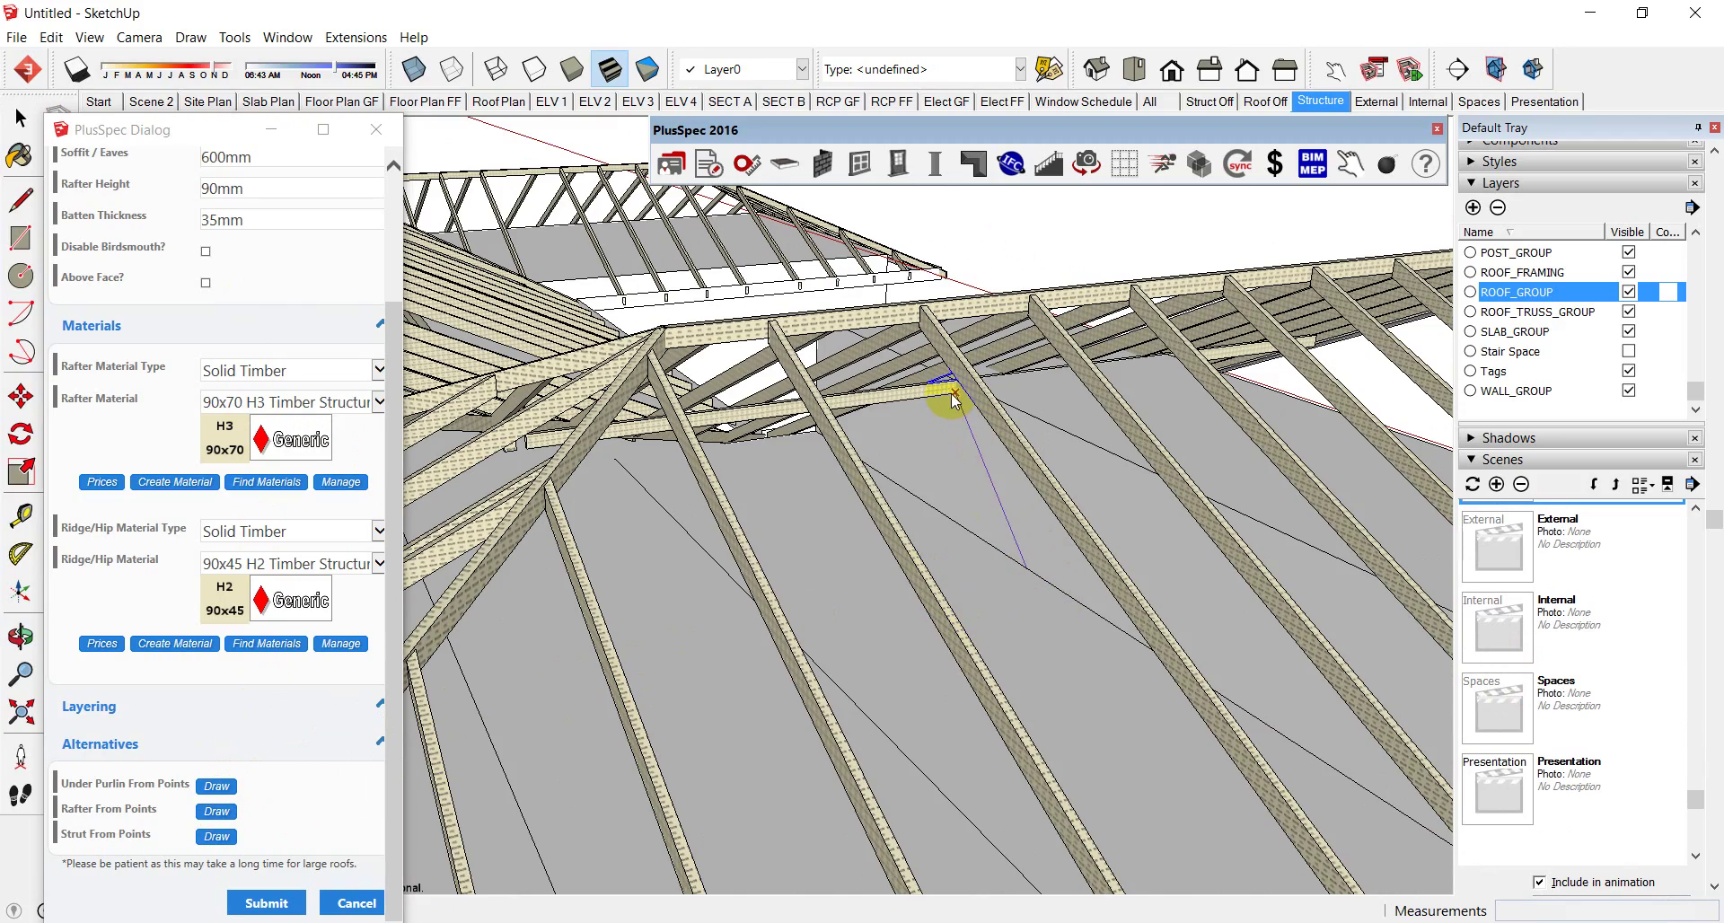
left_click(954, 402)
middle_click_drag(949, 497, 934, 527)
scroll(974, 548, "up", 5)
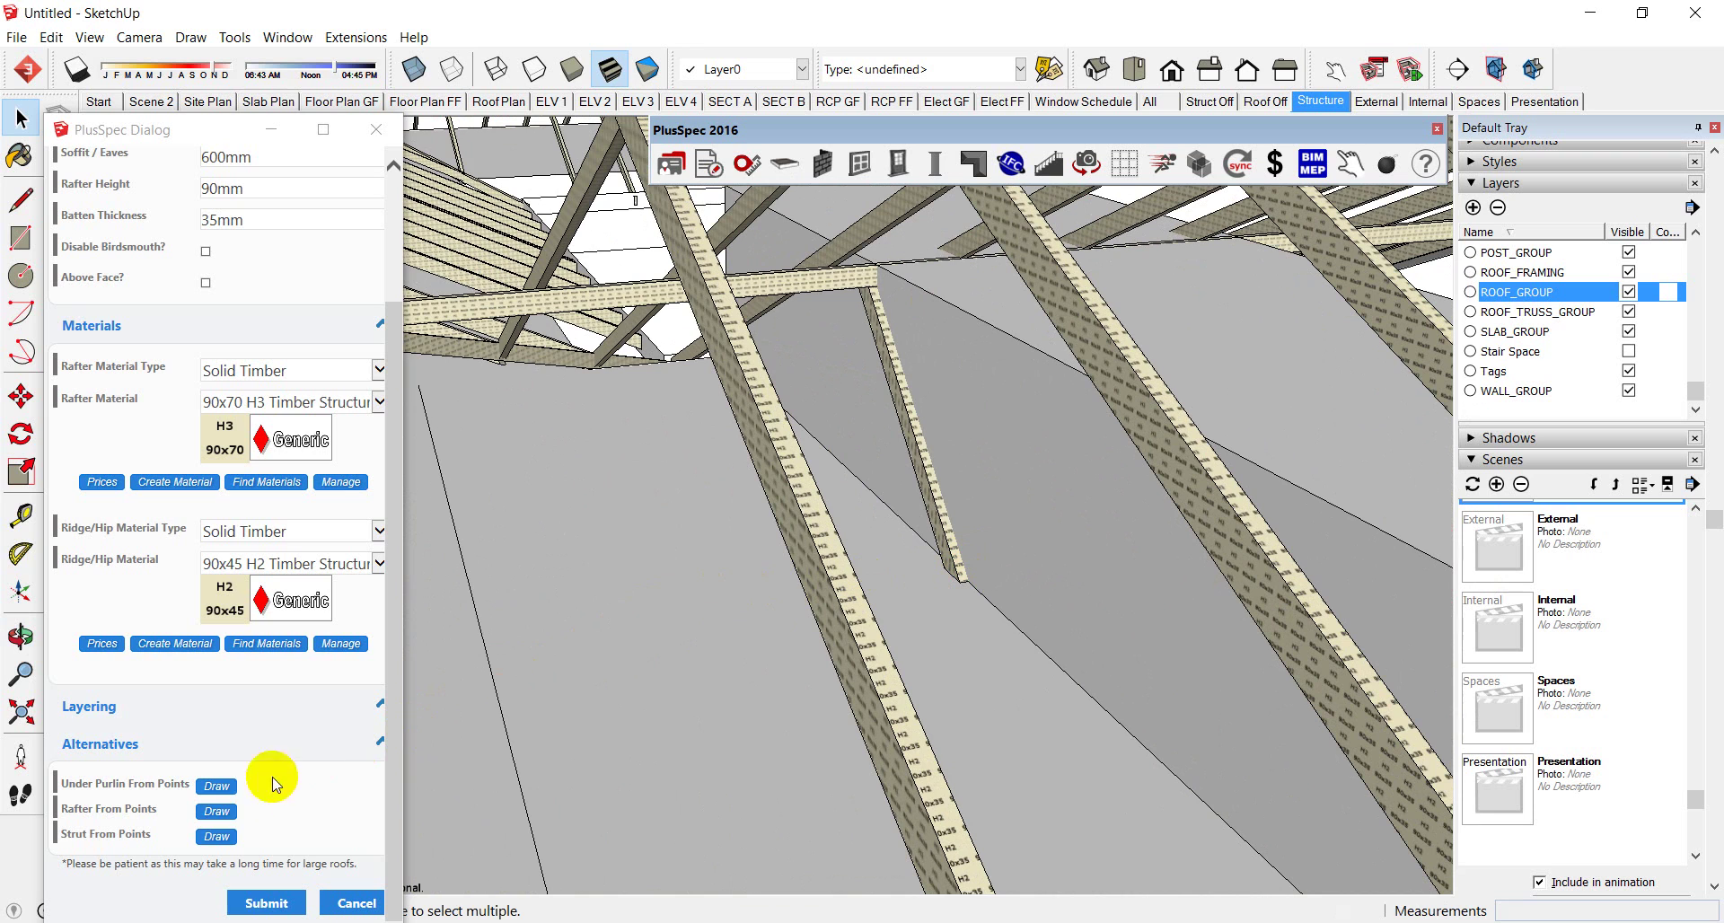
left_click(215, 836)
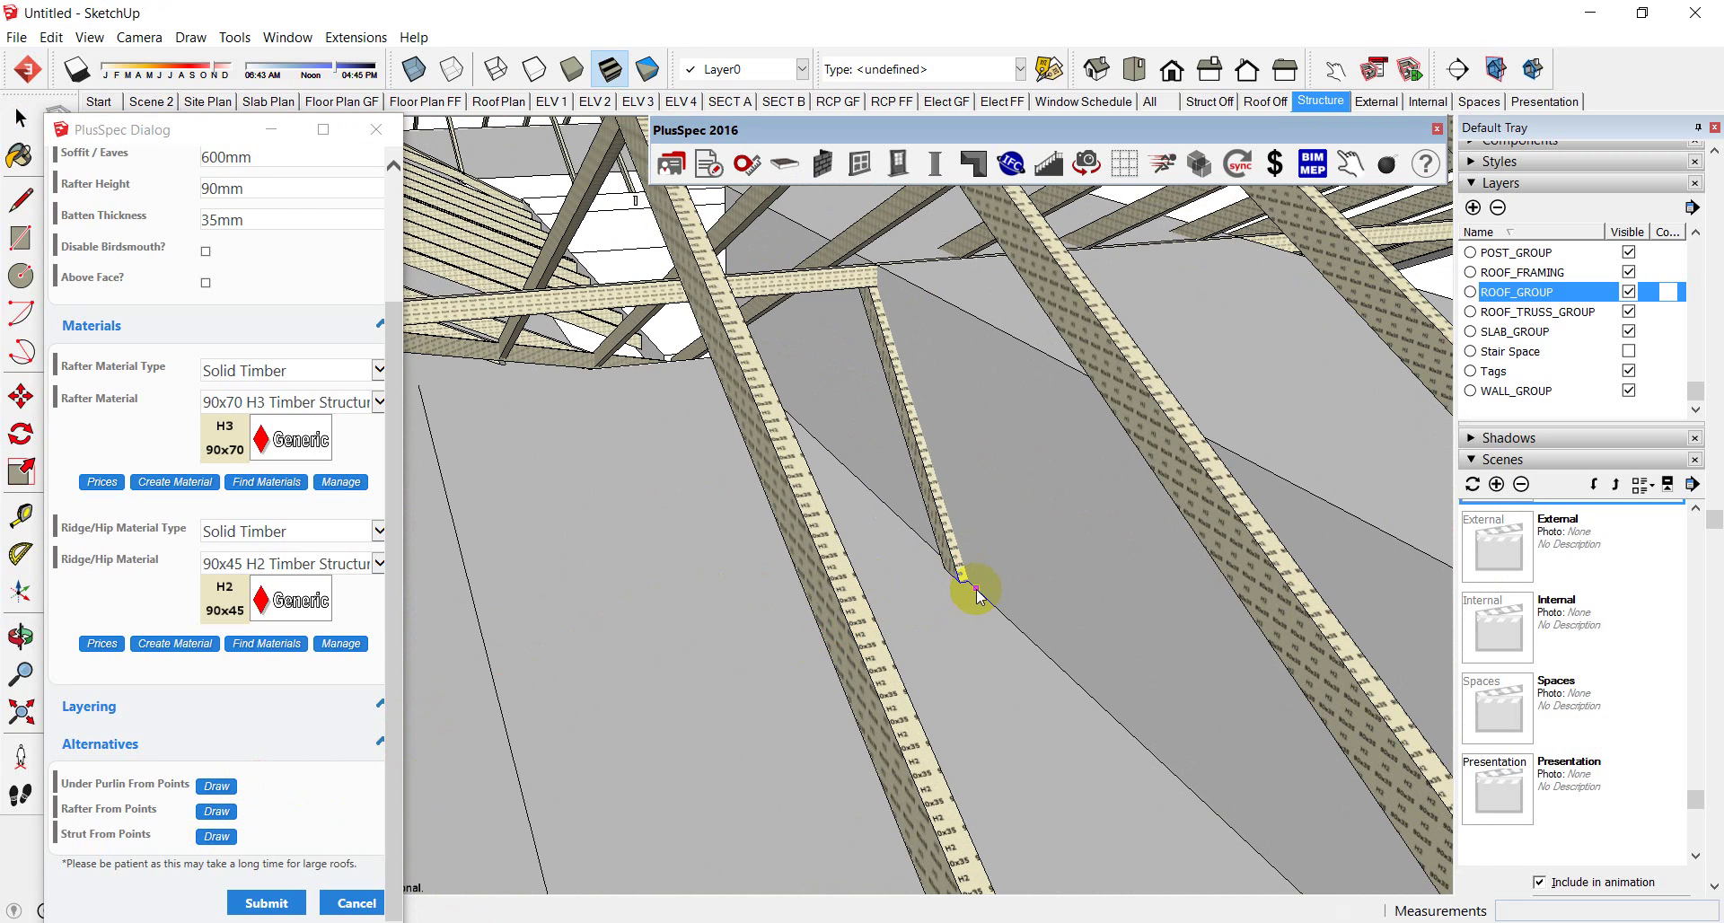
scroll(967, 586, "up", 3)
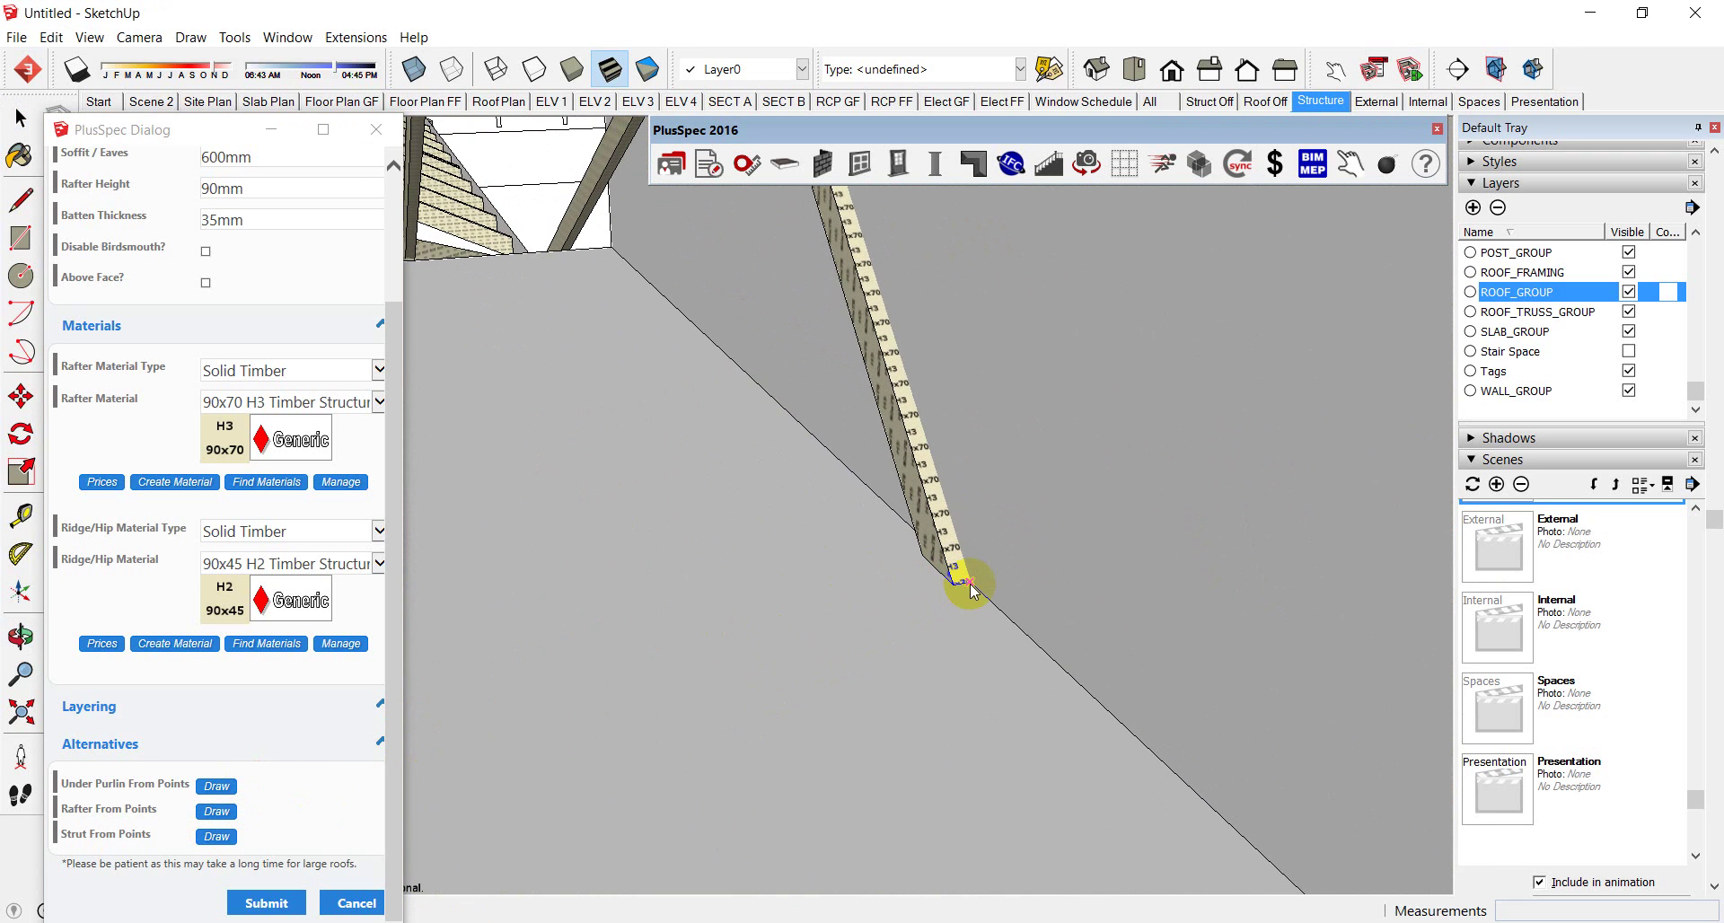
scroll(967, 586, "down", 6)
middle_click_drag(982, 577, 837, 512)
scroll(1145, 449, "up", 4)
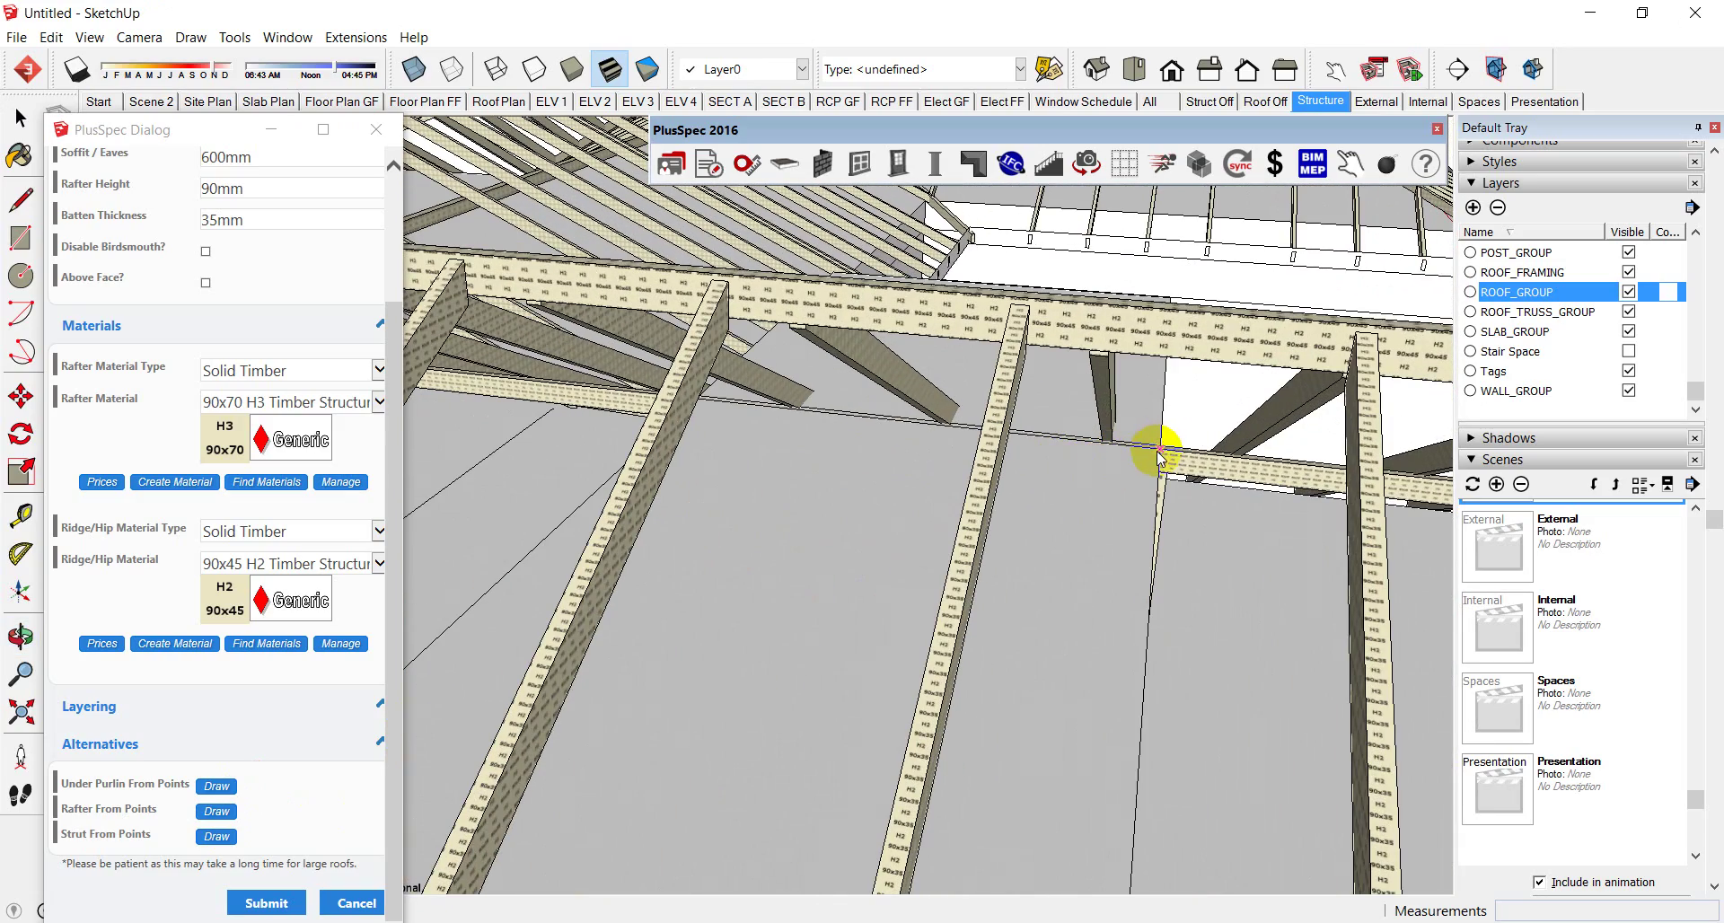
scroll(1159, 454, "down", 5)
middle_click_drag(770, 584, 993, 562)
scroll(993, 561, "up", 4)
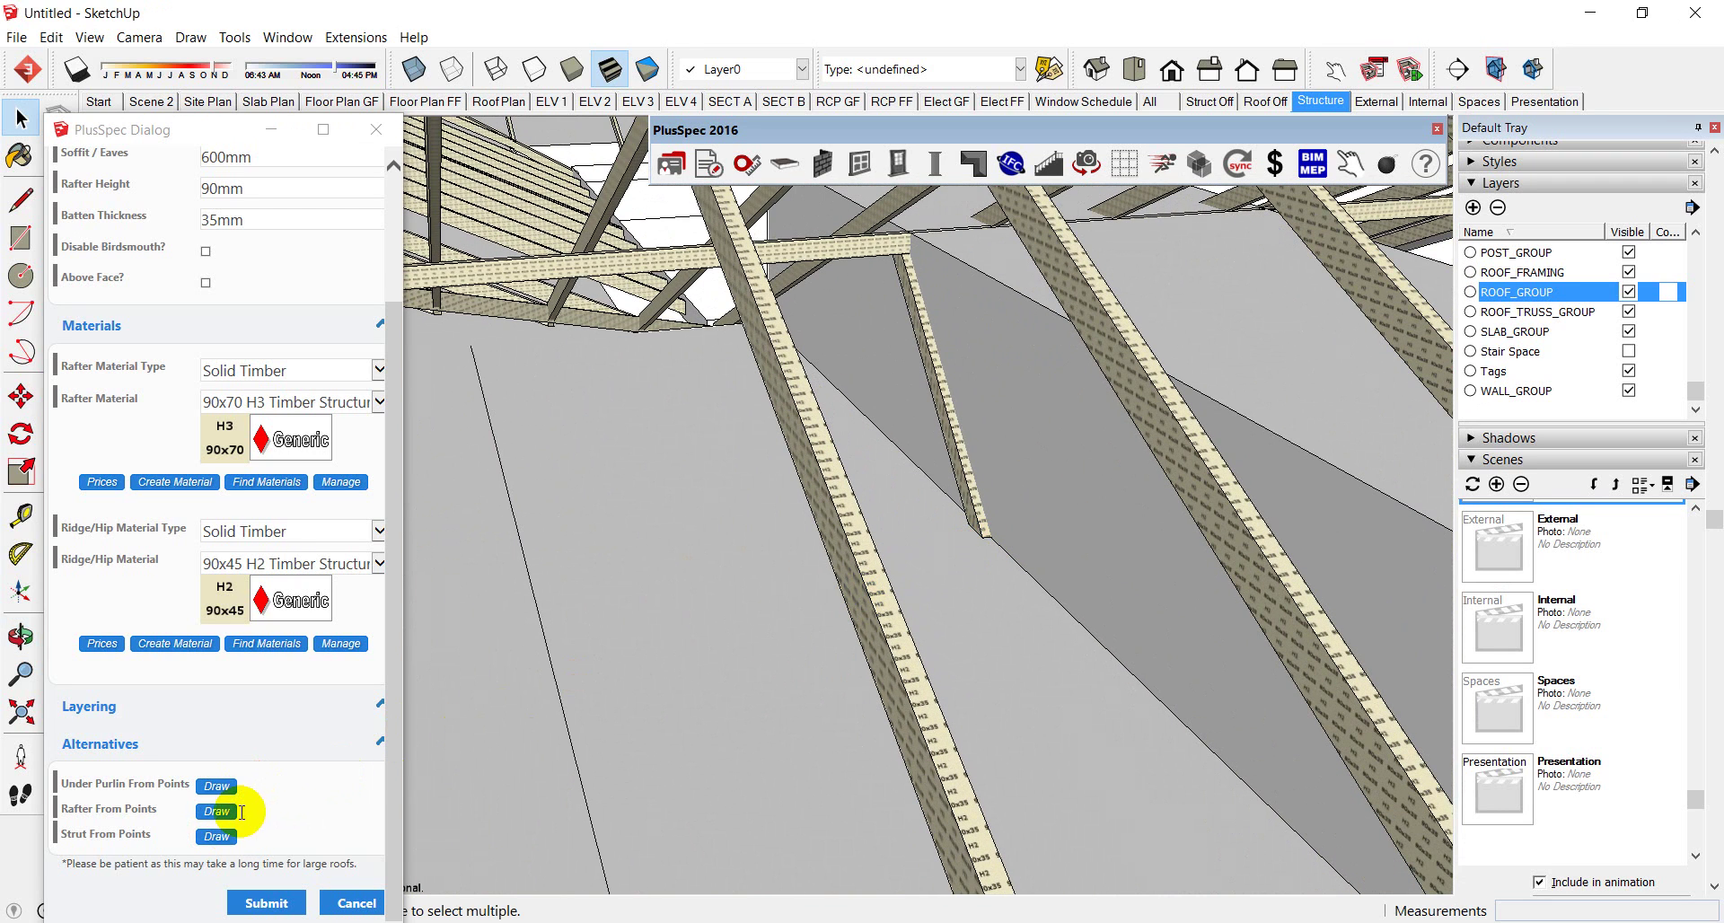
Step: Draw another strut from points, from the foot of the existing strut diagonally up to a point farther along the under purlin
left_click(217, 837)
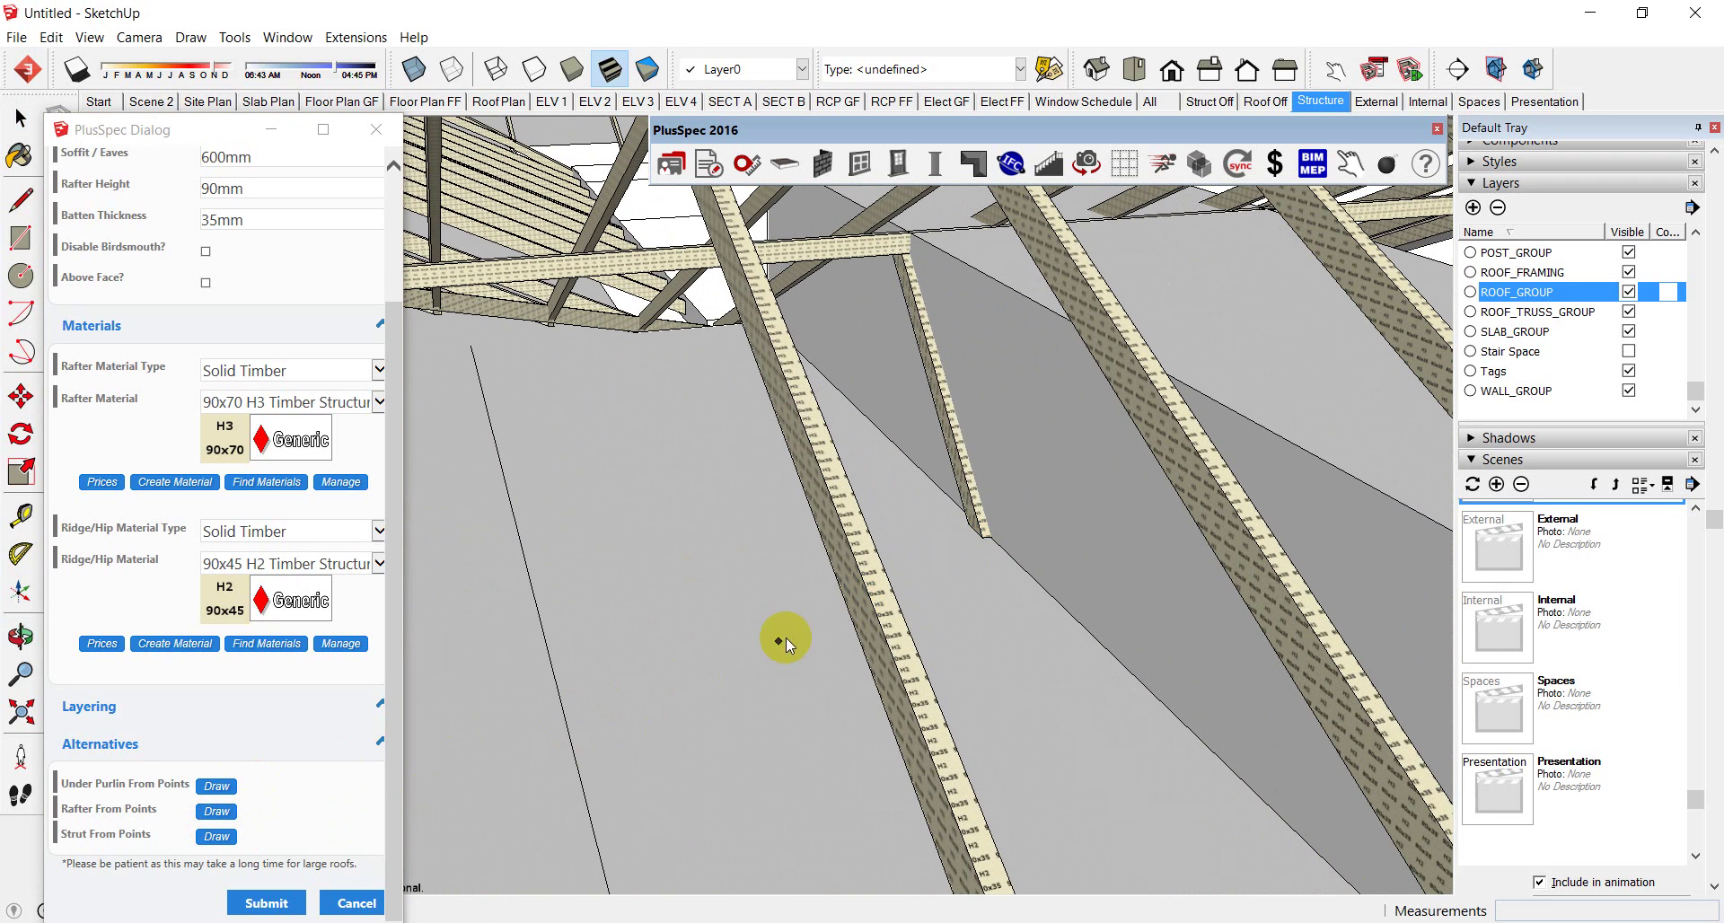
left_click(984, 534)
left_click(514, 286)
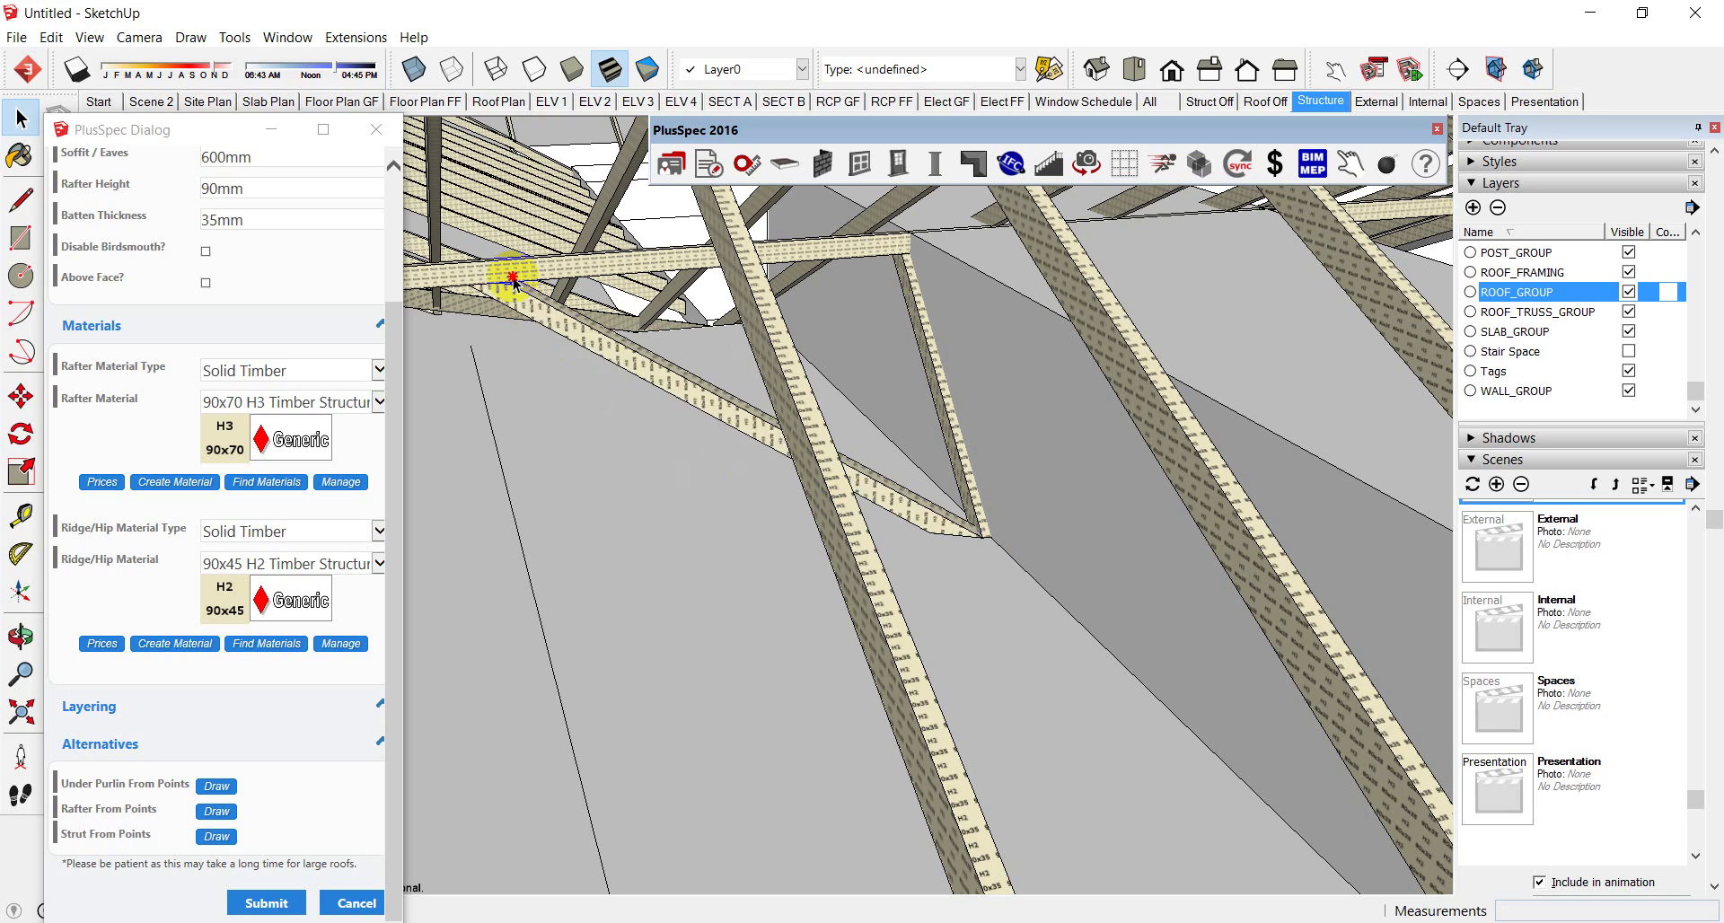
Step: Delete the grey roof block together with its raised strip, leaving only the timber framing
scroll(712, 377, "down", 5)
middle_click_drag(1174, 261, 745, 485)
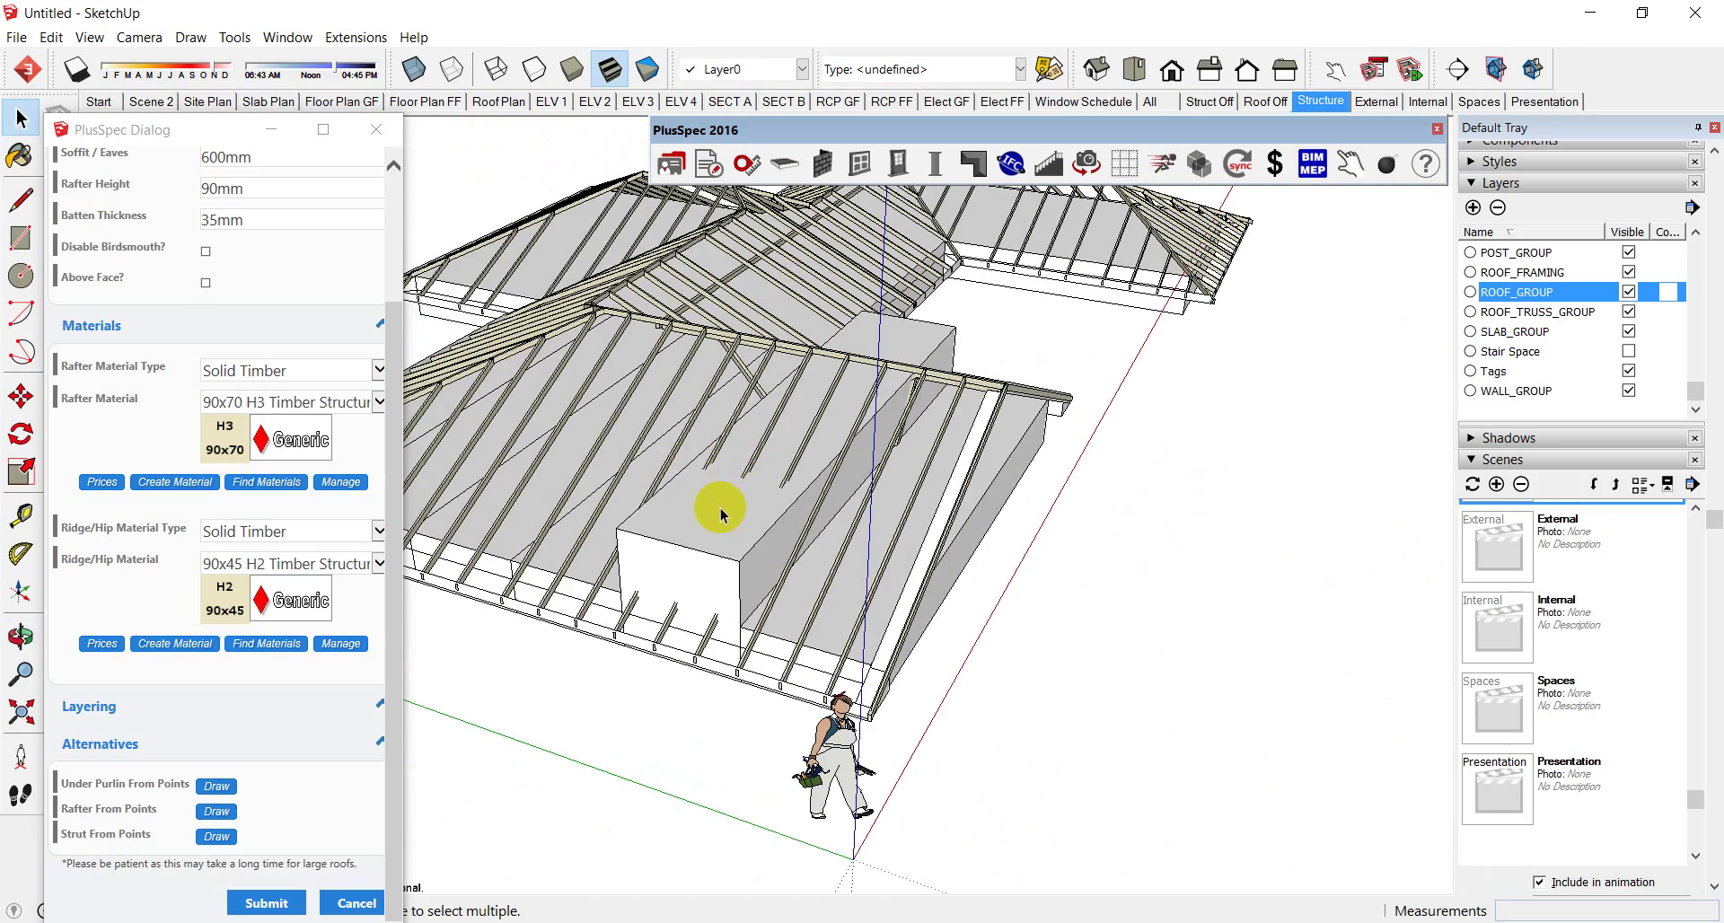
left_click(719, 514)
key("Delete")
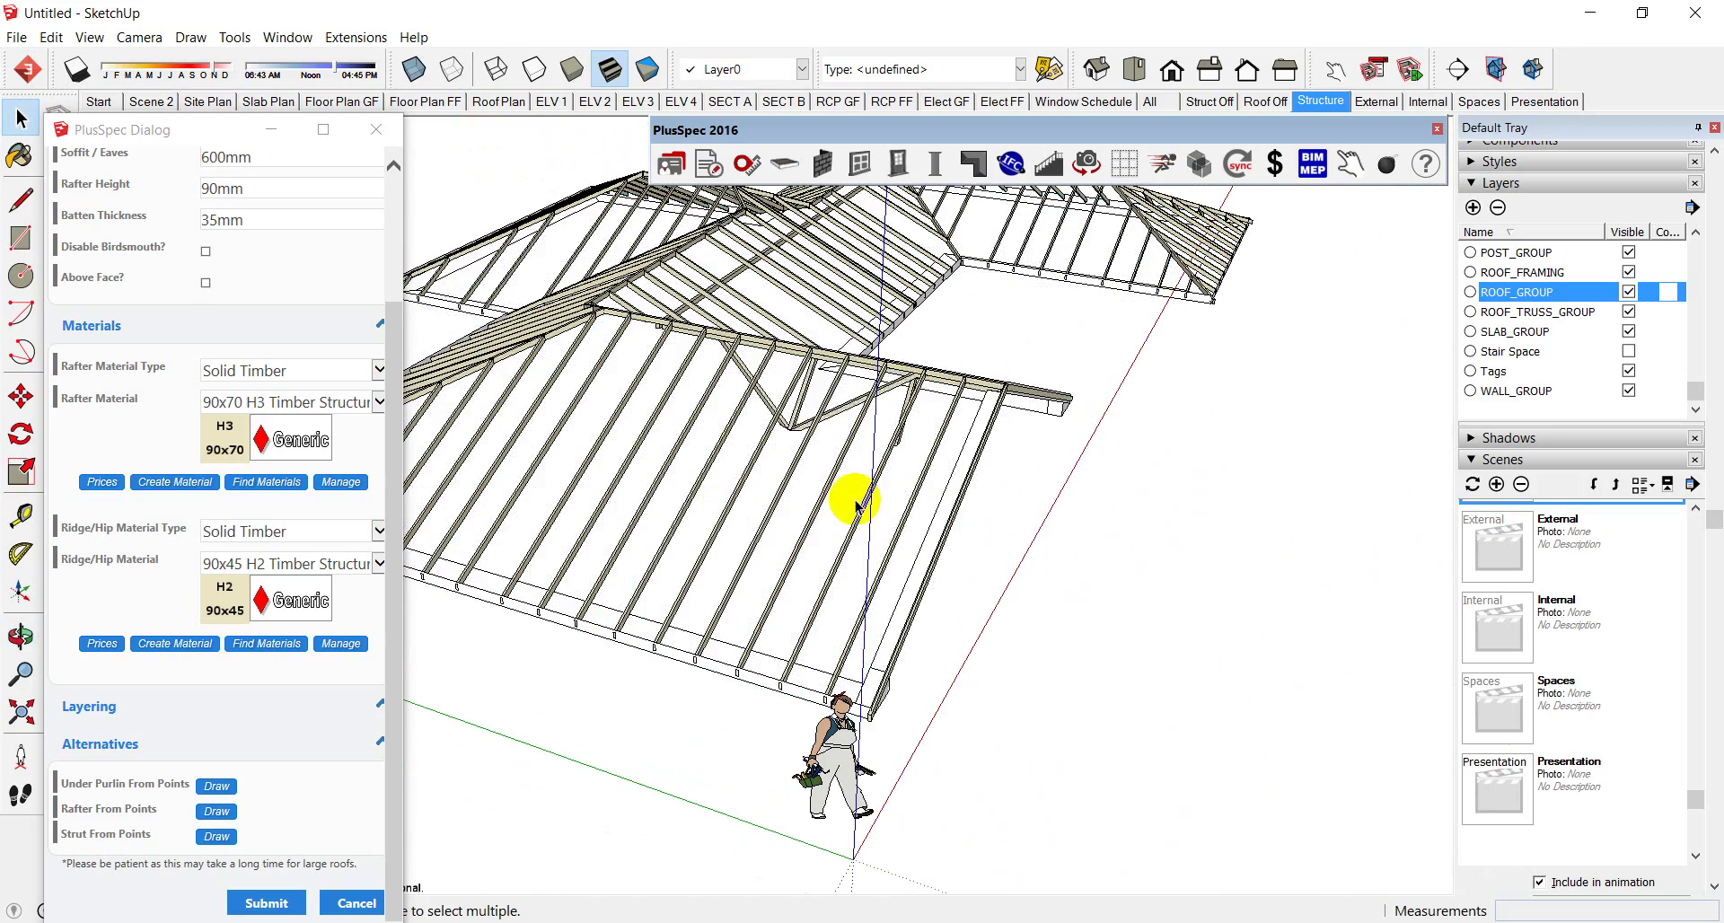
Step: Inspect the exposed framing, checking the struts and under purlins beneath the gable wing's rafters
scroll(616, 374, "down", 3)
scroll(866, 396, "up", 10)
middle_click_drag(871, 455, 836, 519)
scroll(781, 454, "down", 8)
middle_click_drag(721, 528, 768, 563)
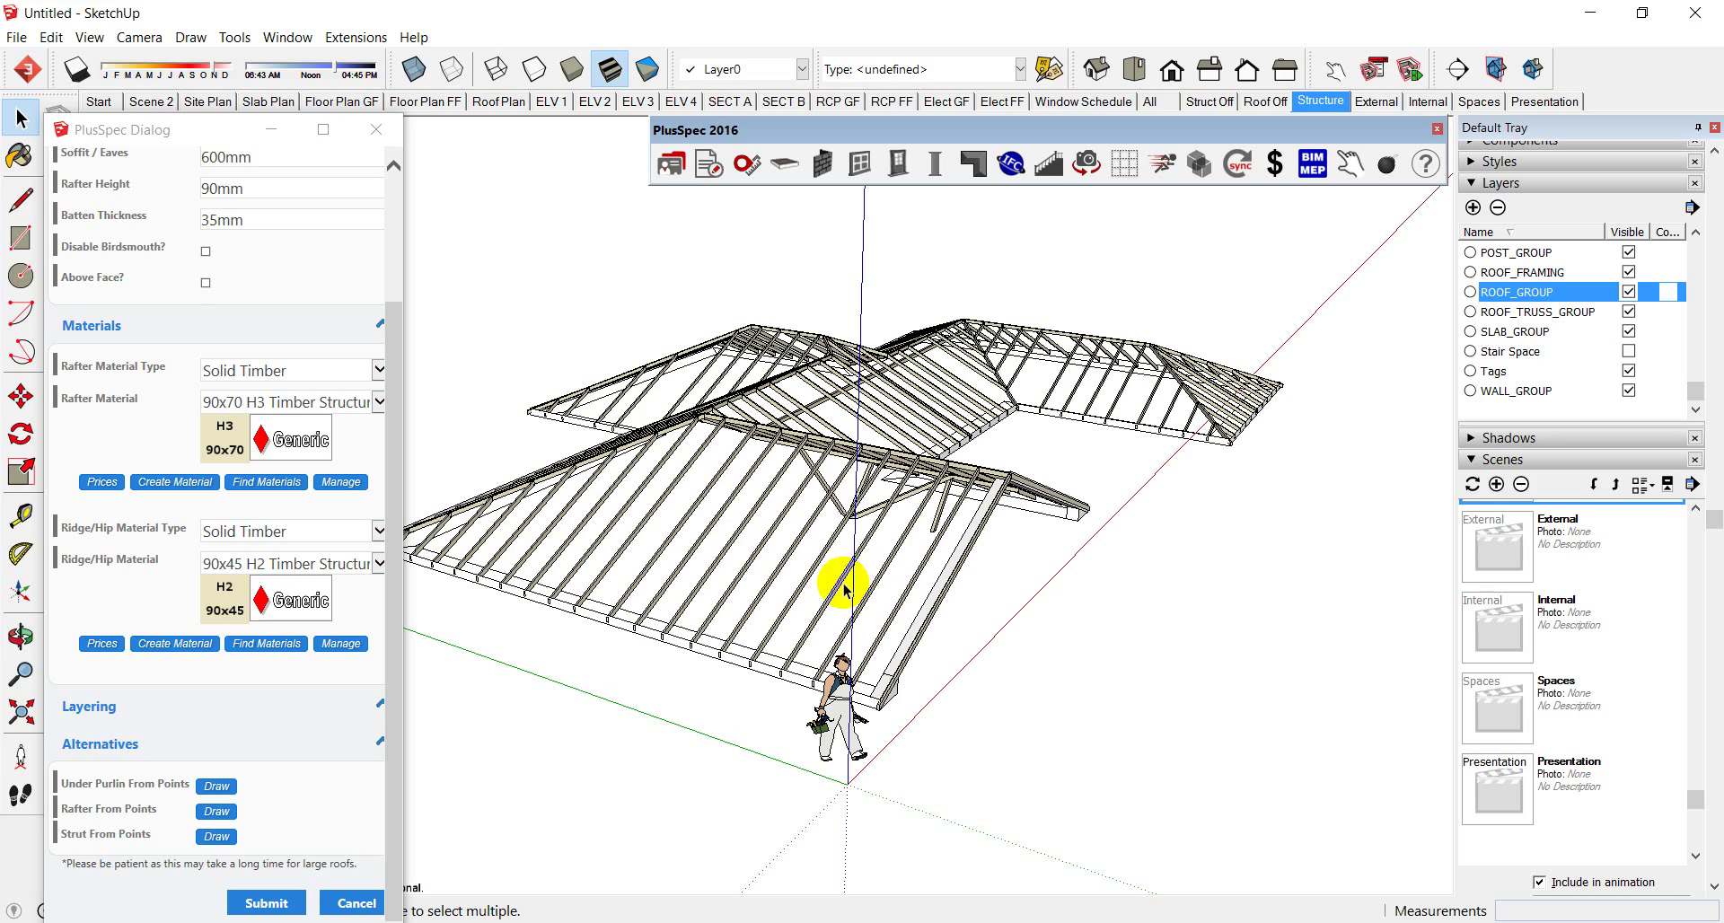
Step: Show the All scene and inspect the complete roof with its under purlins and struts from below and from the gable end
left_click(1153, 101)
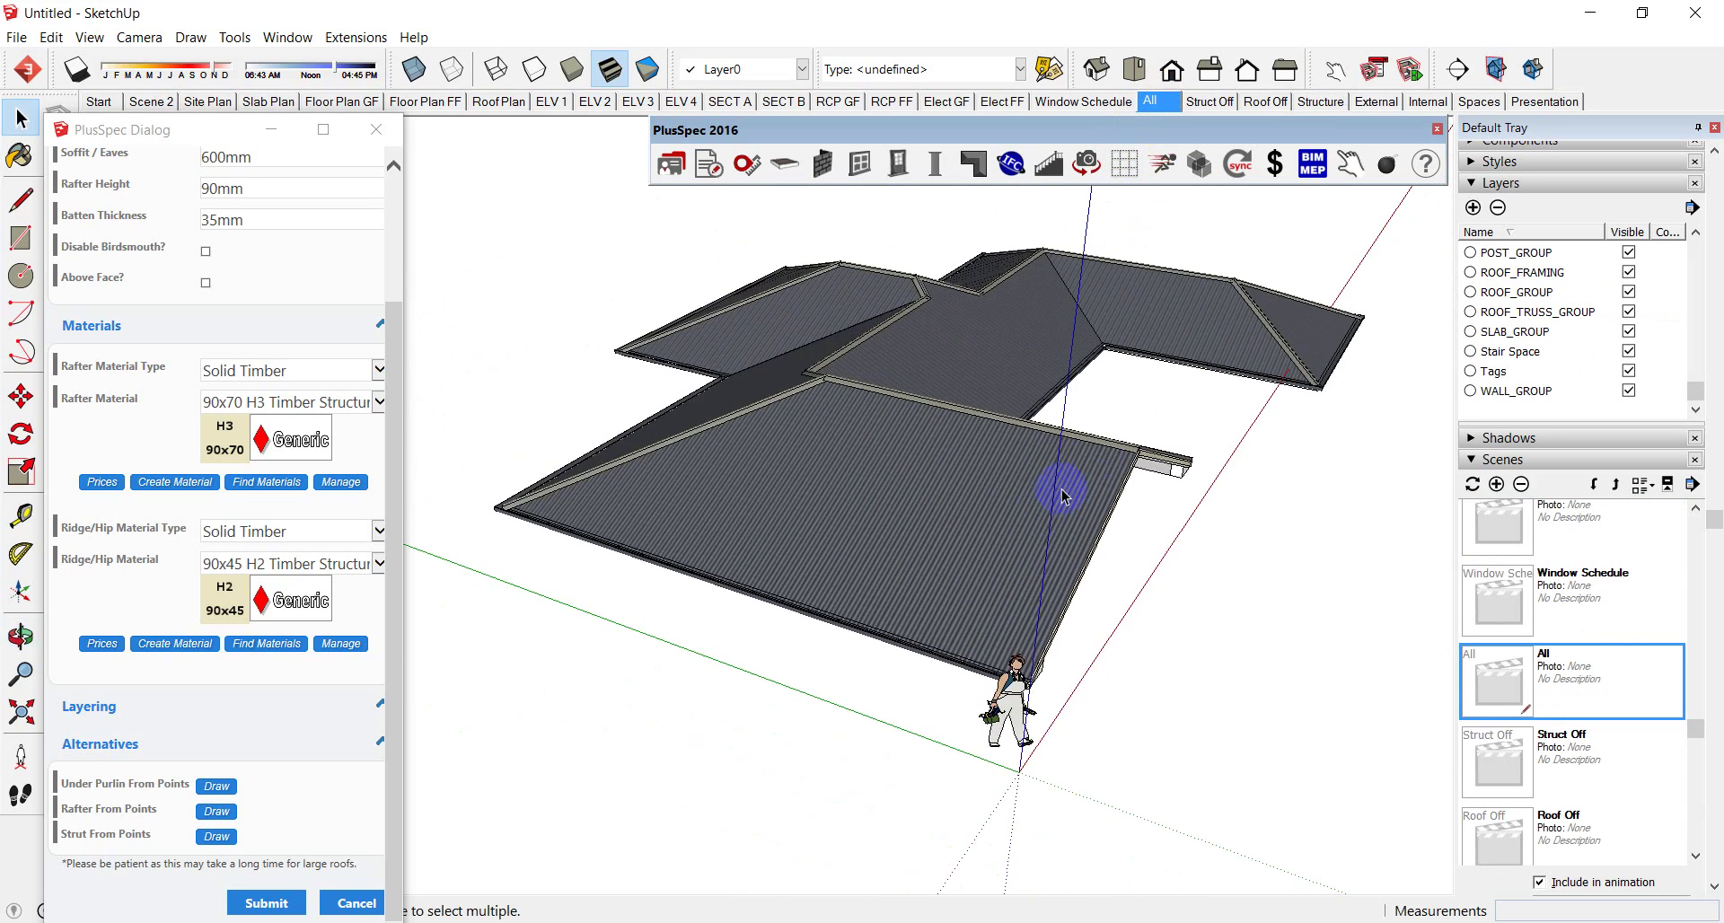
scroll(862, 626, "up", 5)
middle_click_drag(847, 635, 931, 512)
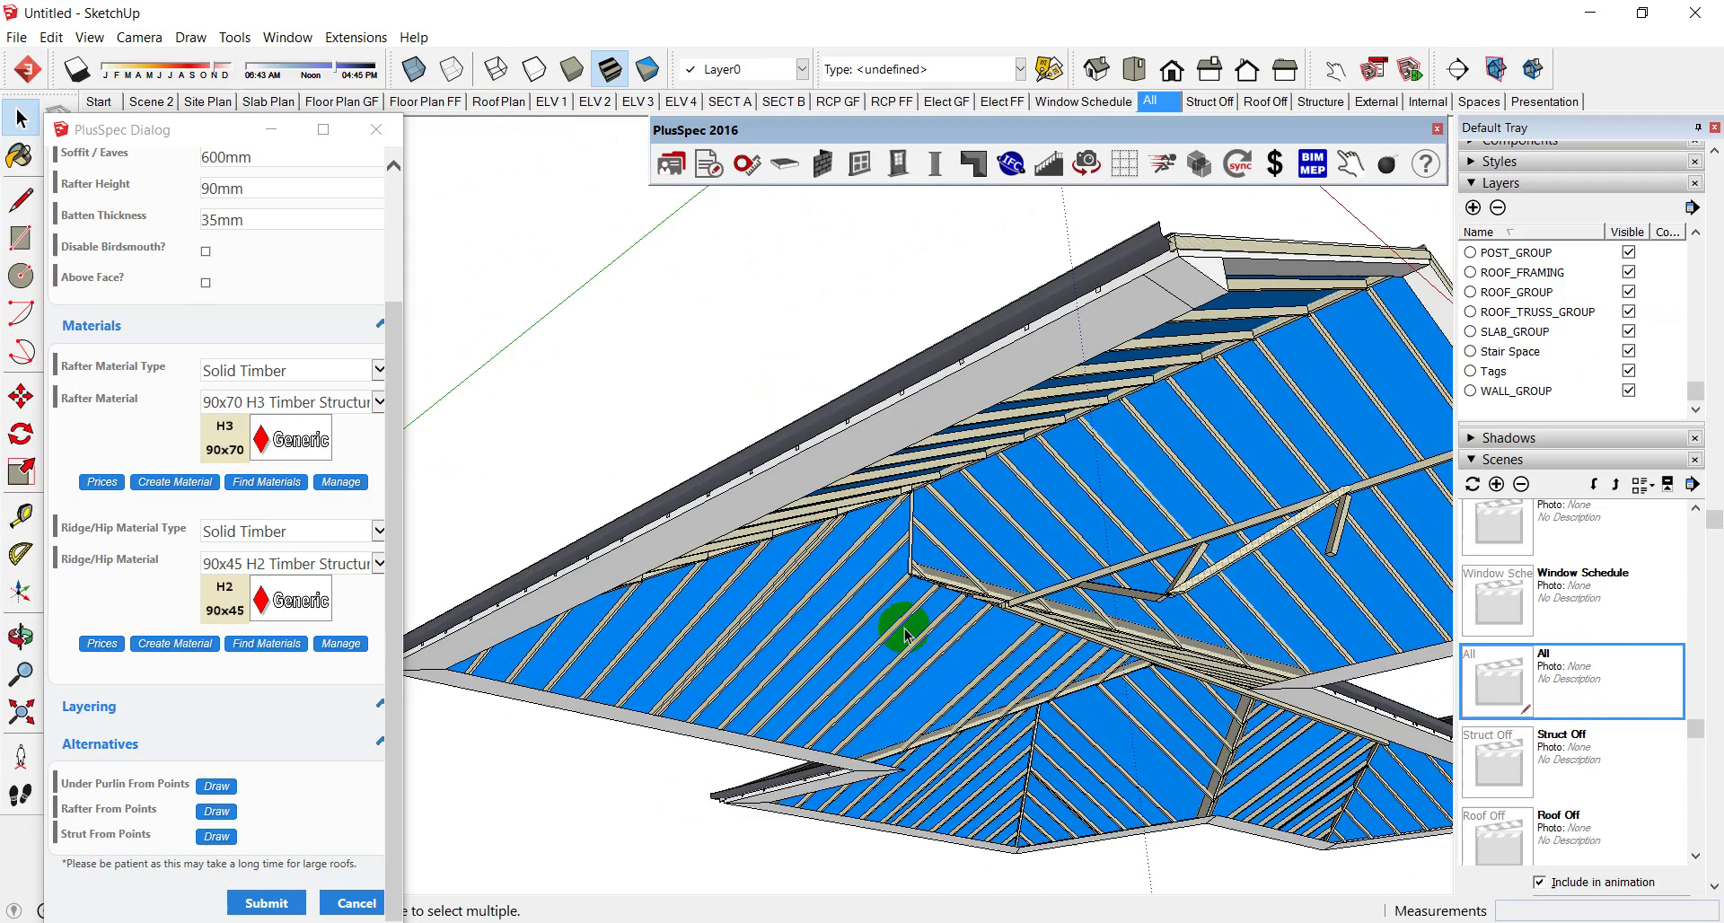
middle_click_drag(1002, 564, 885, 692)
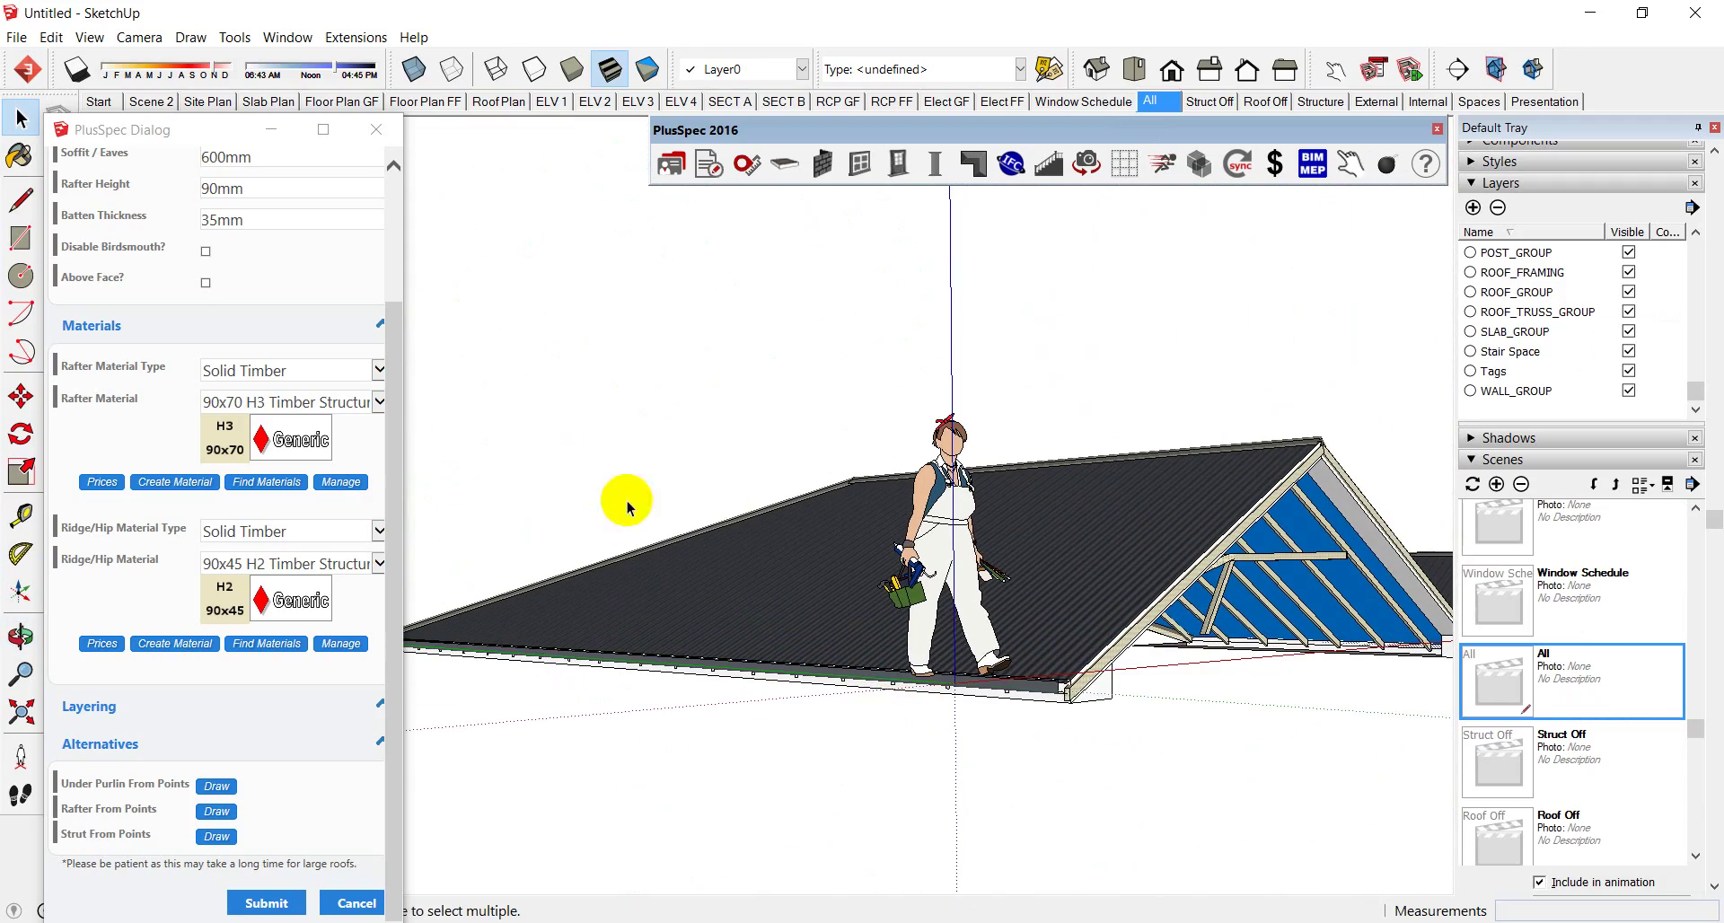
Step: Generate the PlusSpec takeoff report and review the 21_CAPPING quantities
left_click(710, 165)
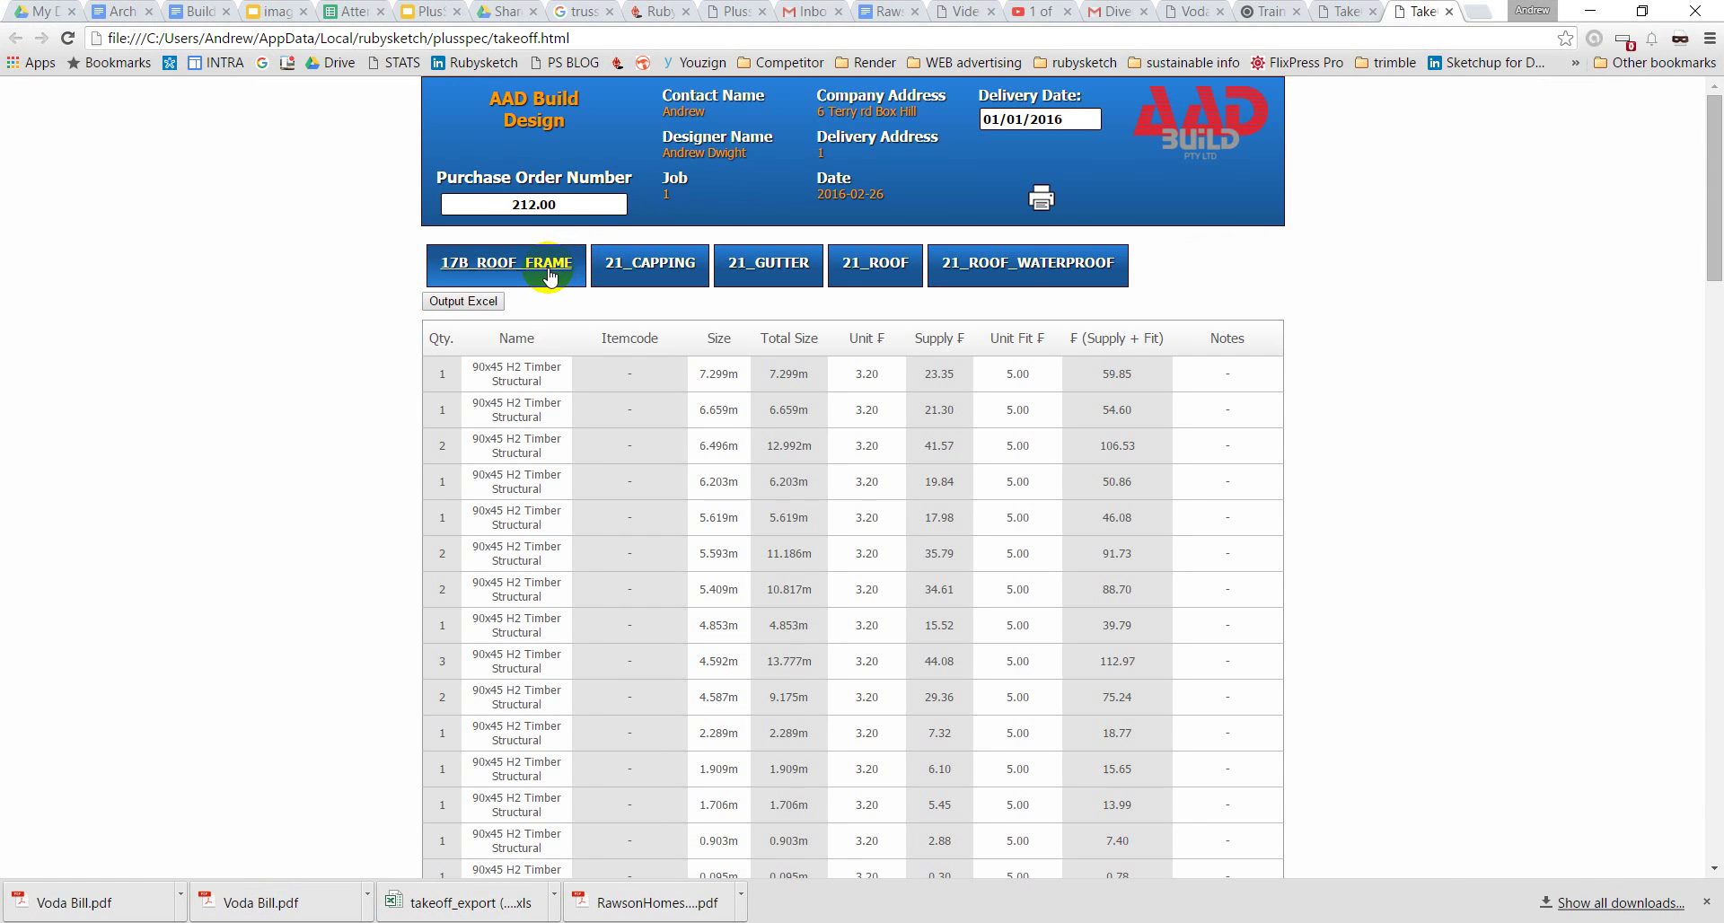
left_click(660, 267)
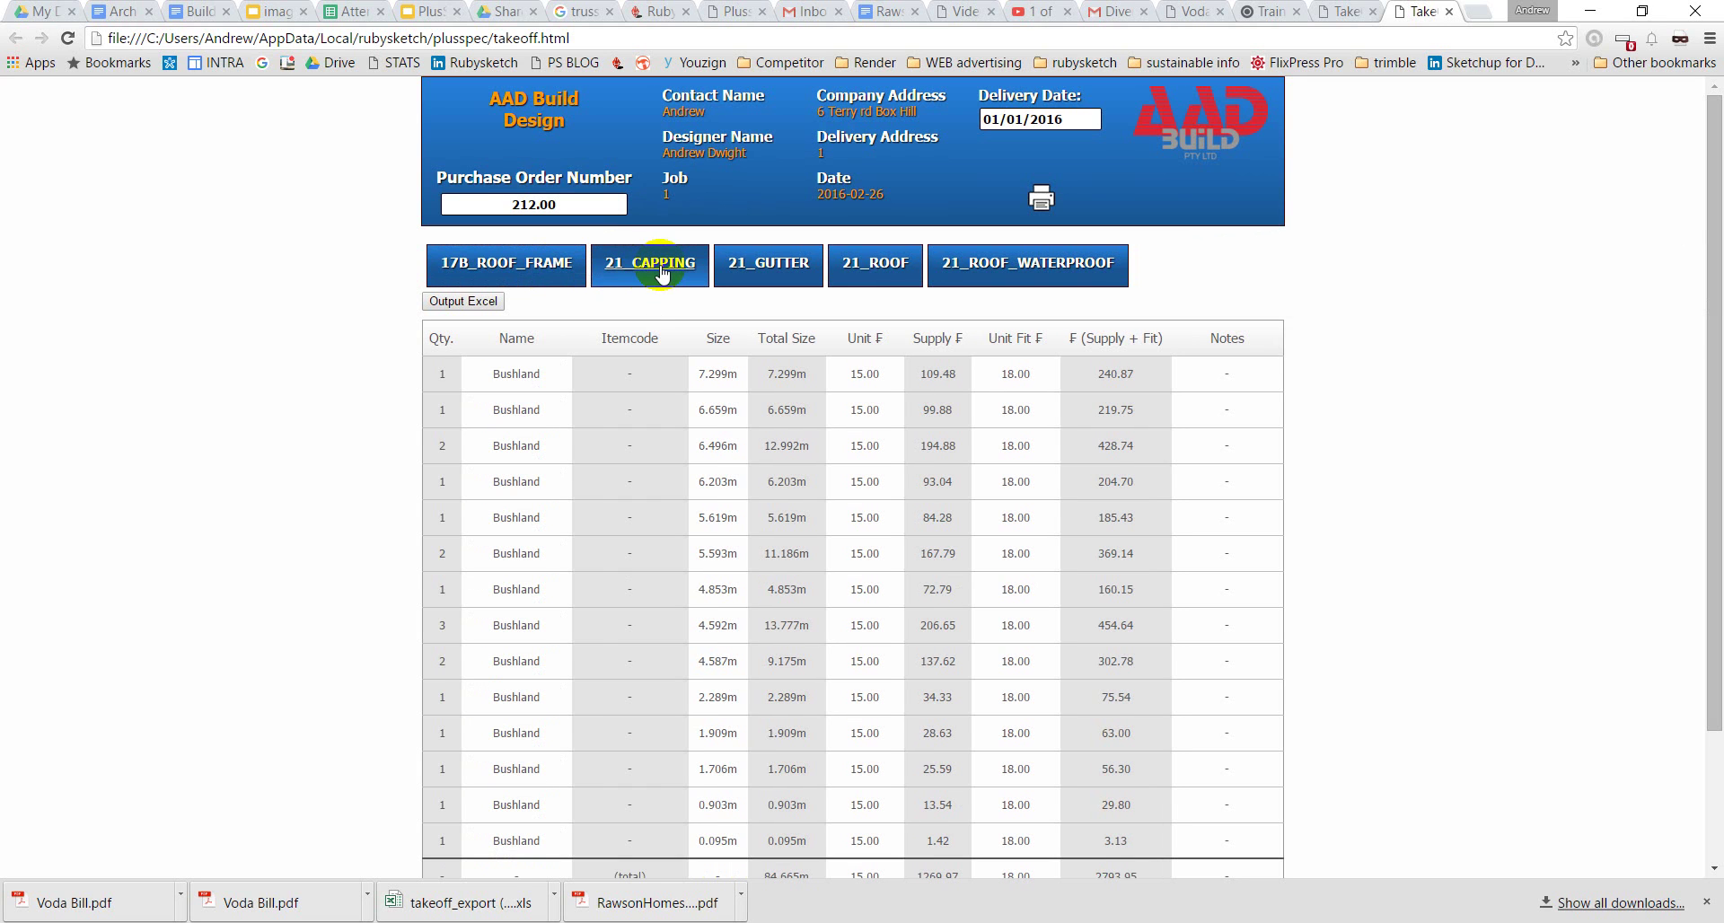
scroll(693, 464, "down", 2)
scroll(693, 472, "up", 2)
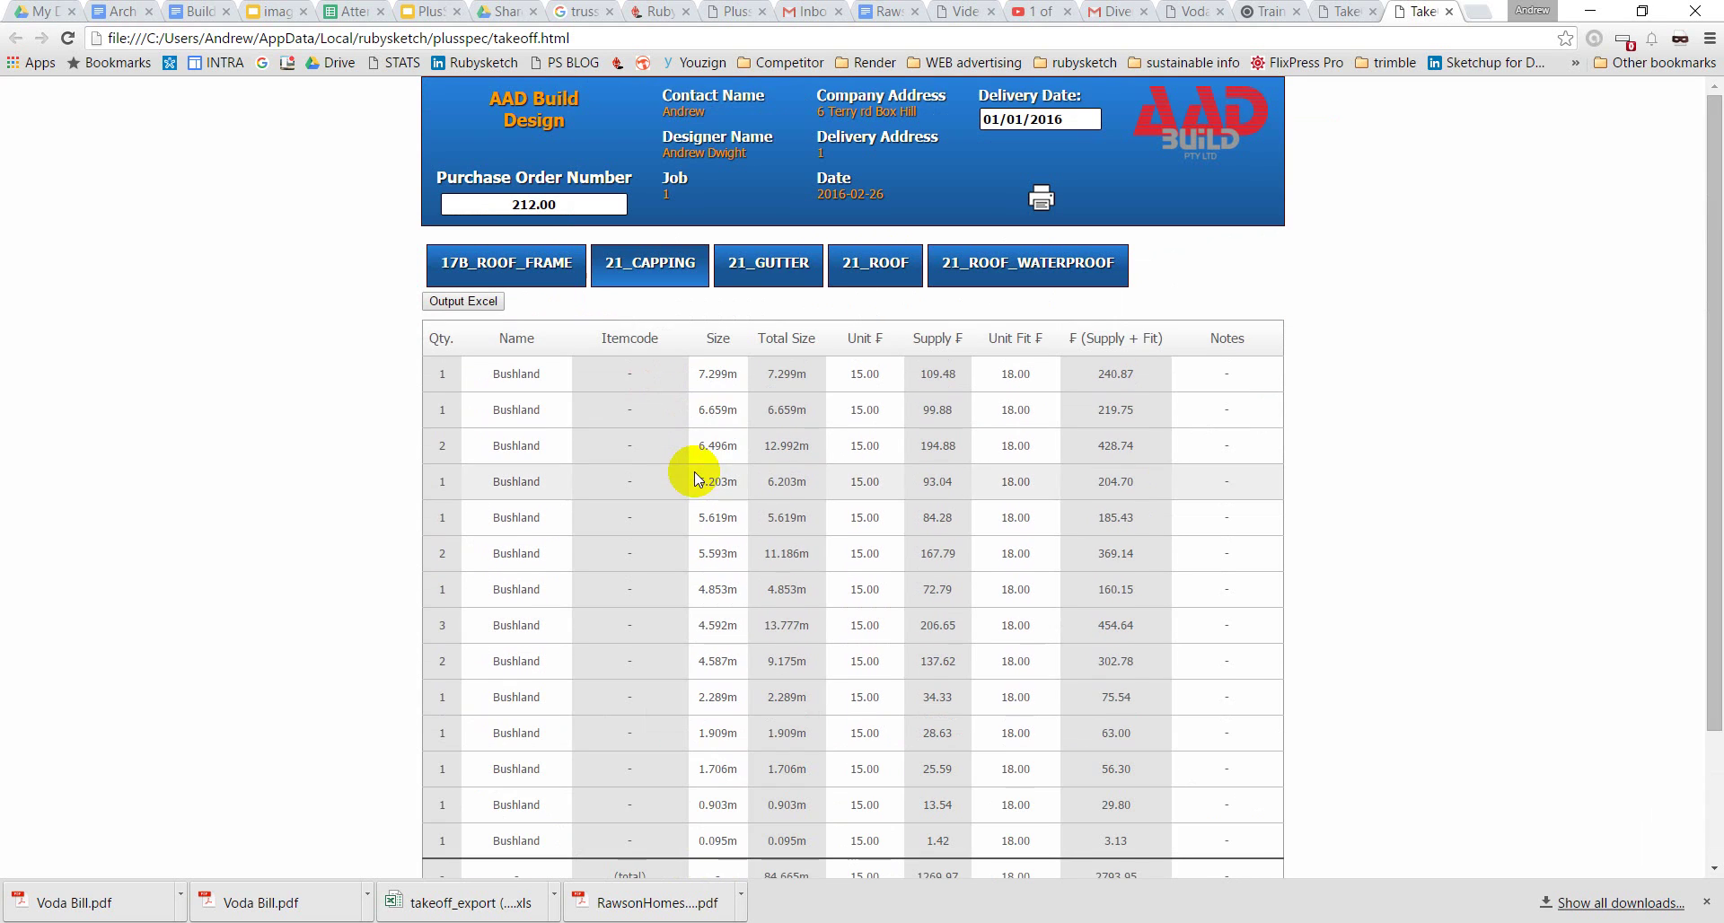
Step: Review the takeoff's 21_GUTTER, 21_ROOF and 21_ROOF_WATERPROOF quantities, including the Waterproof Roof Sarking item
left_click(769, 262)
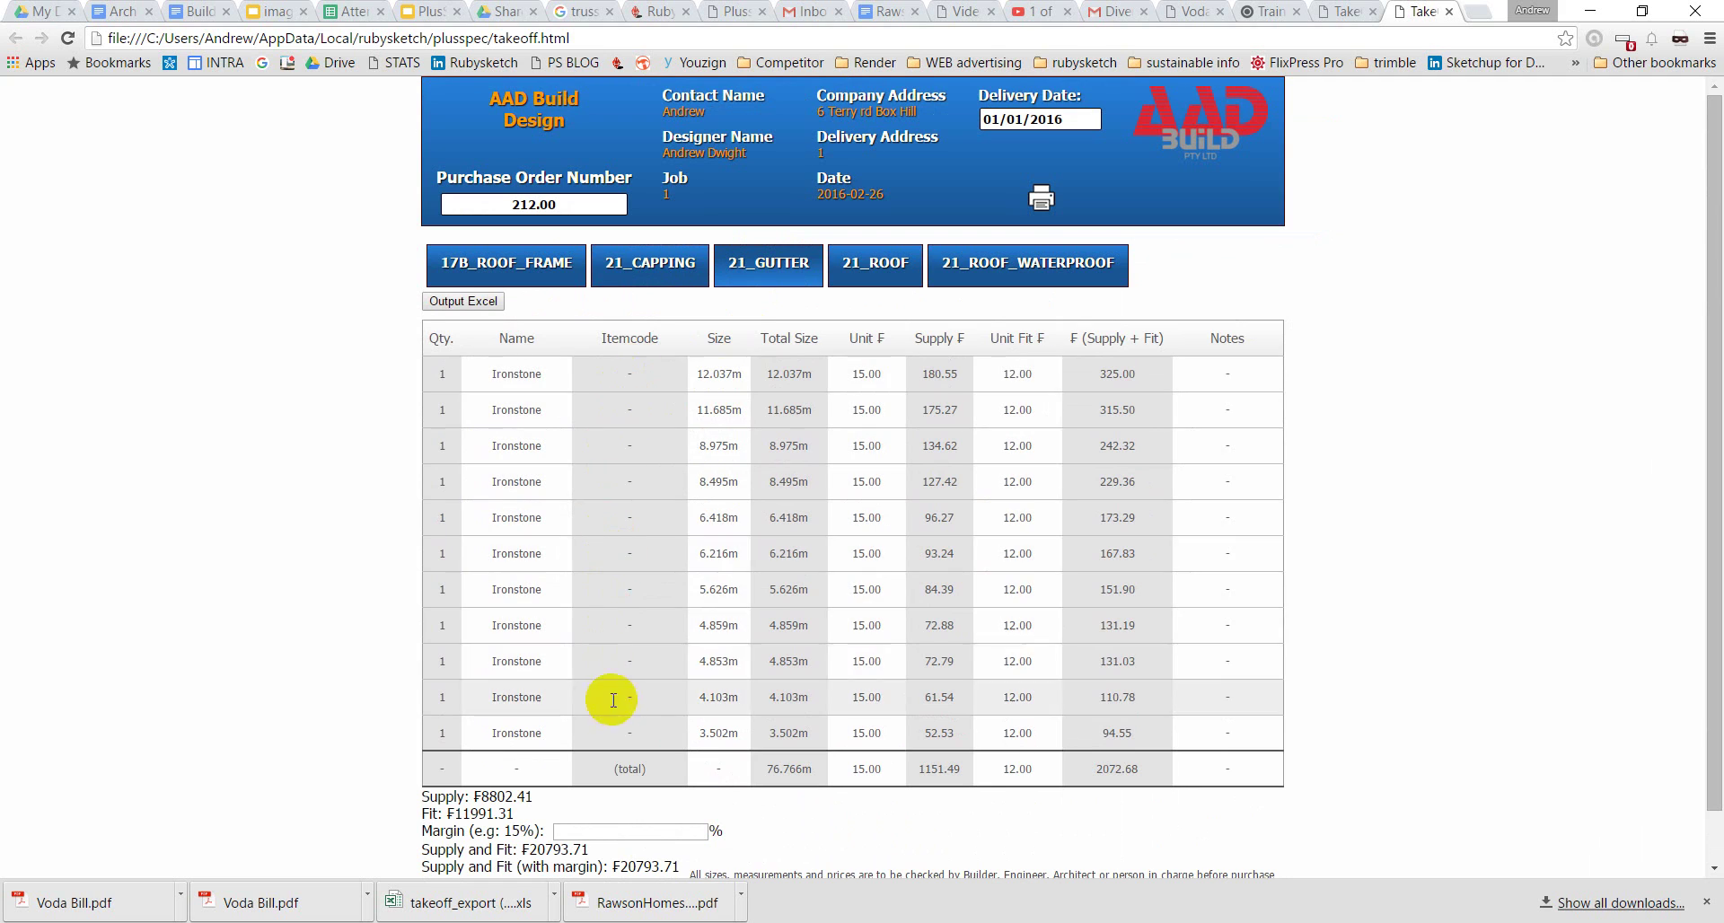
left_click(900, 269)
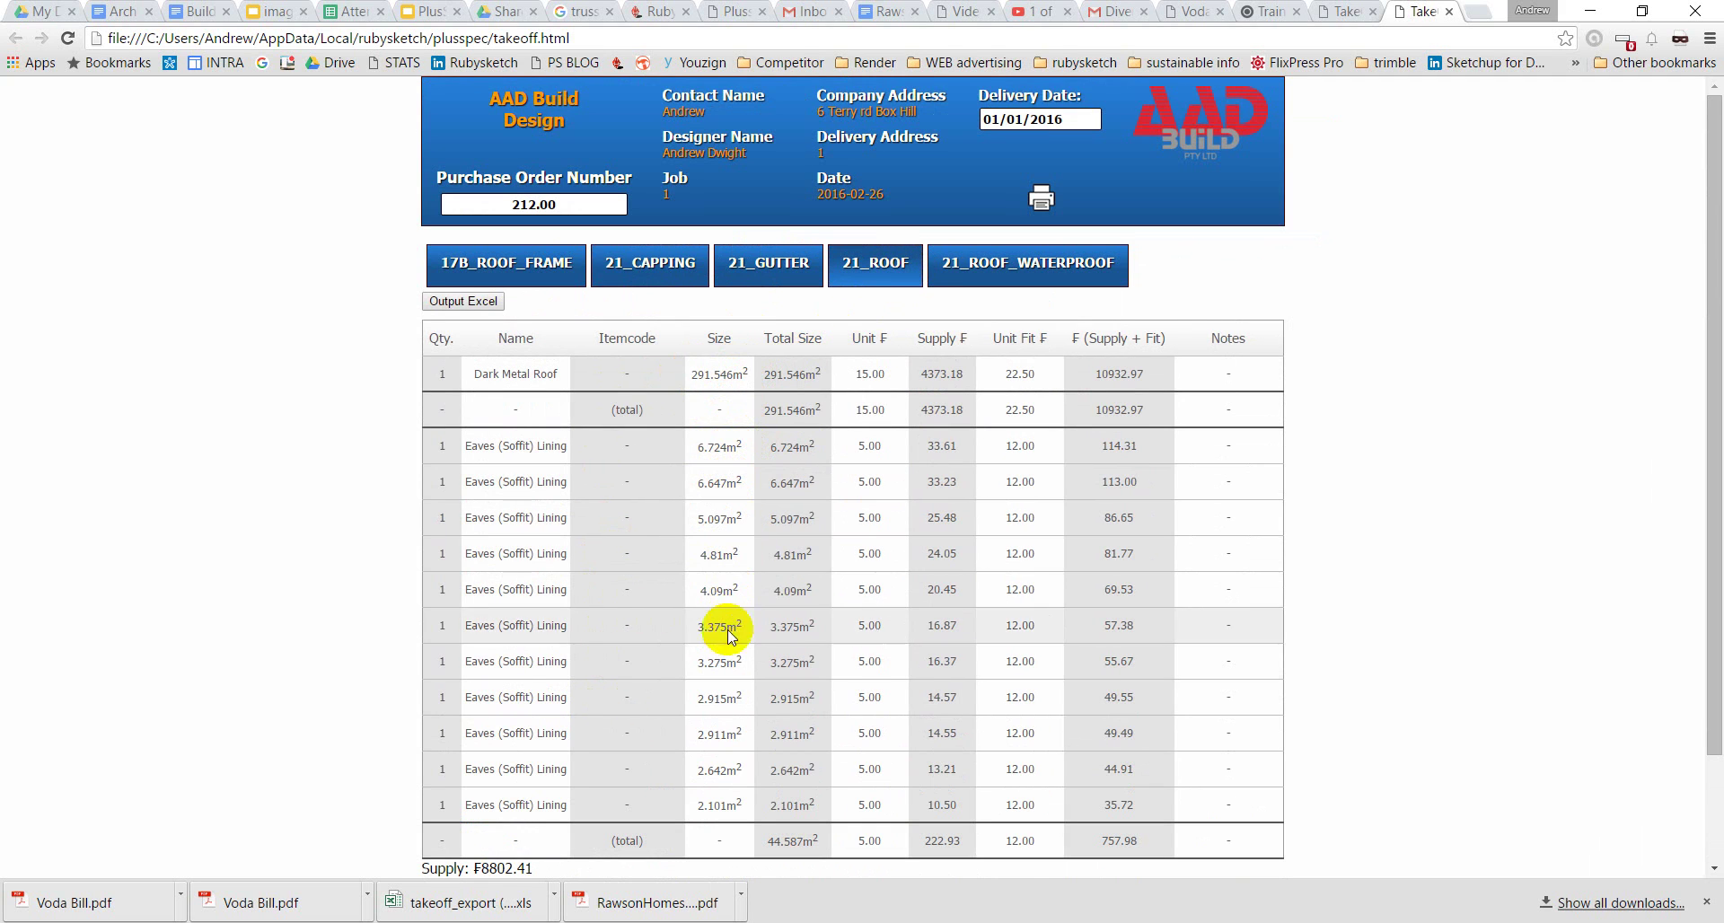
left_click(1062, 269)
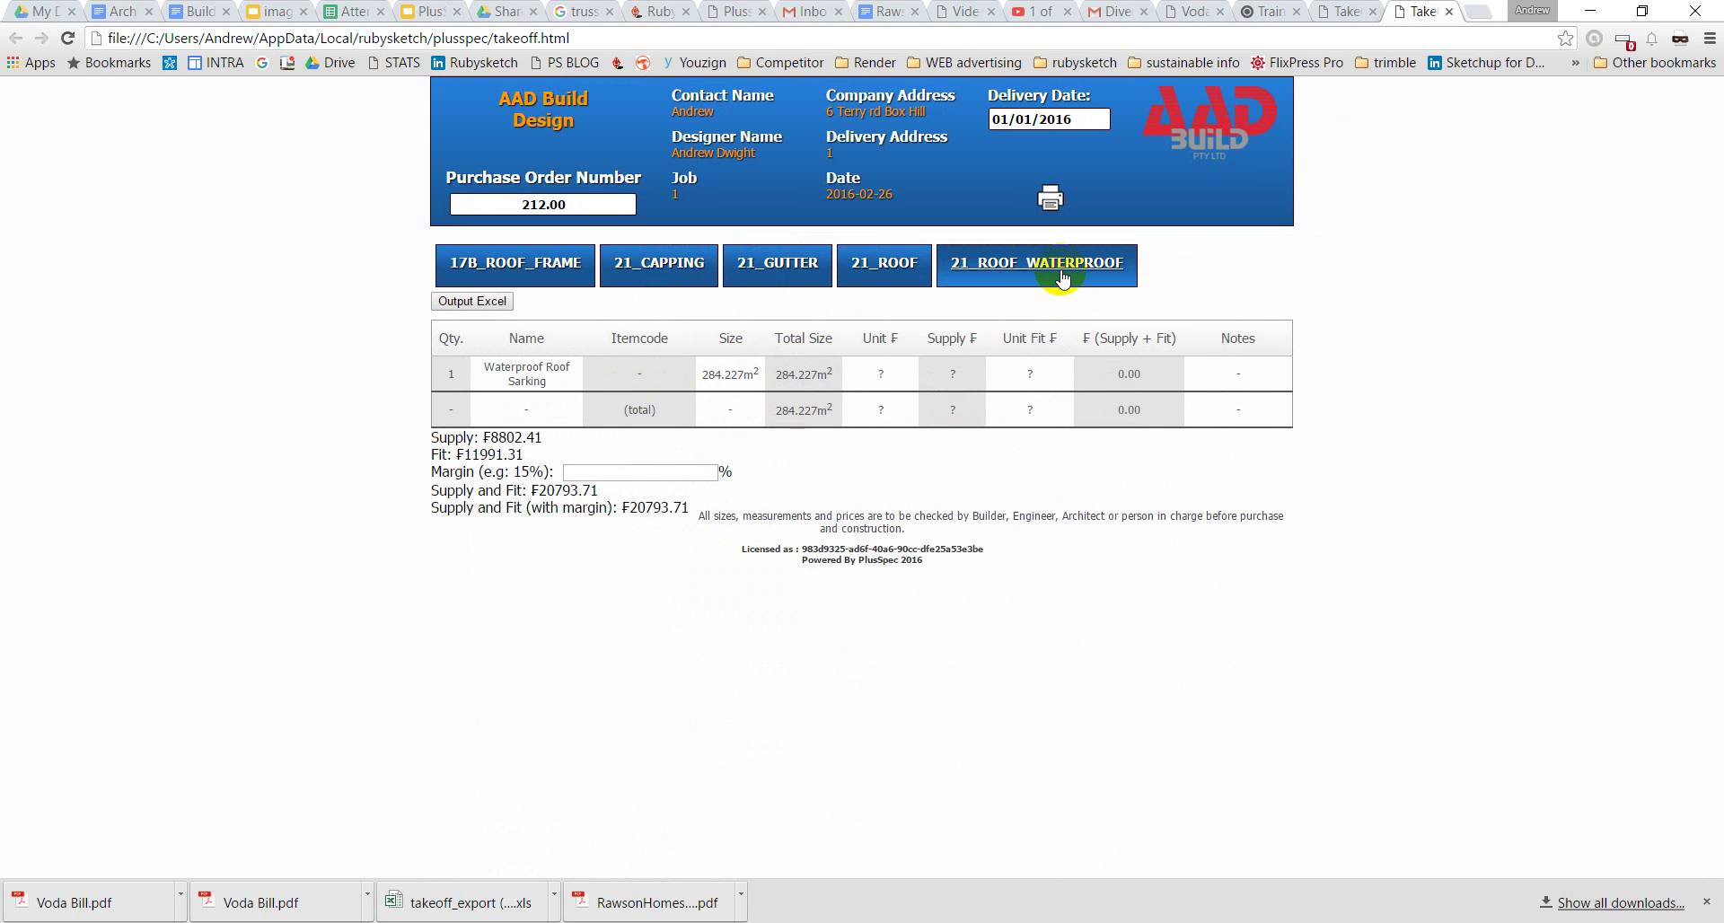
left_click_drag(554, 381, 499, 365)
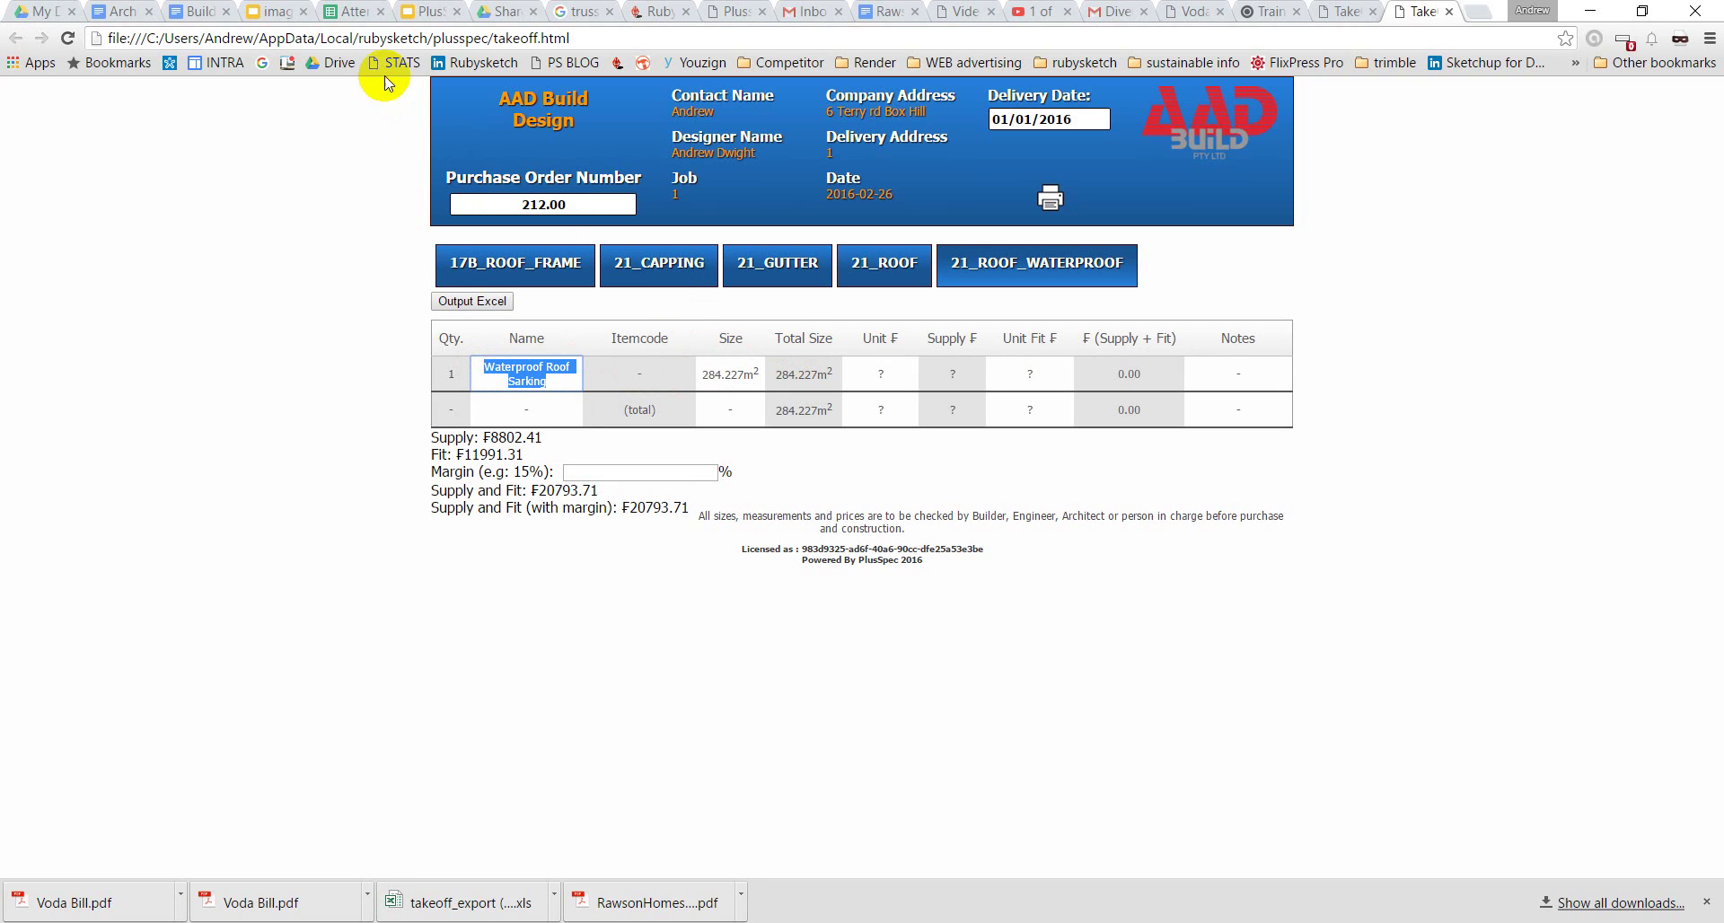
Step: Open the Attendee Questions Webinar Feb 2016 spreadsheet and read the wall composition question in cell K39
left_click(357, 14)
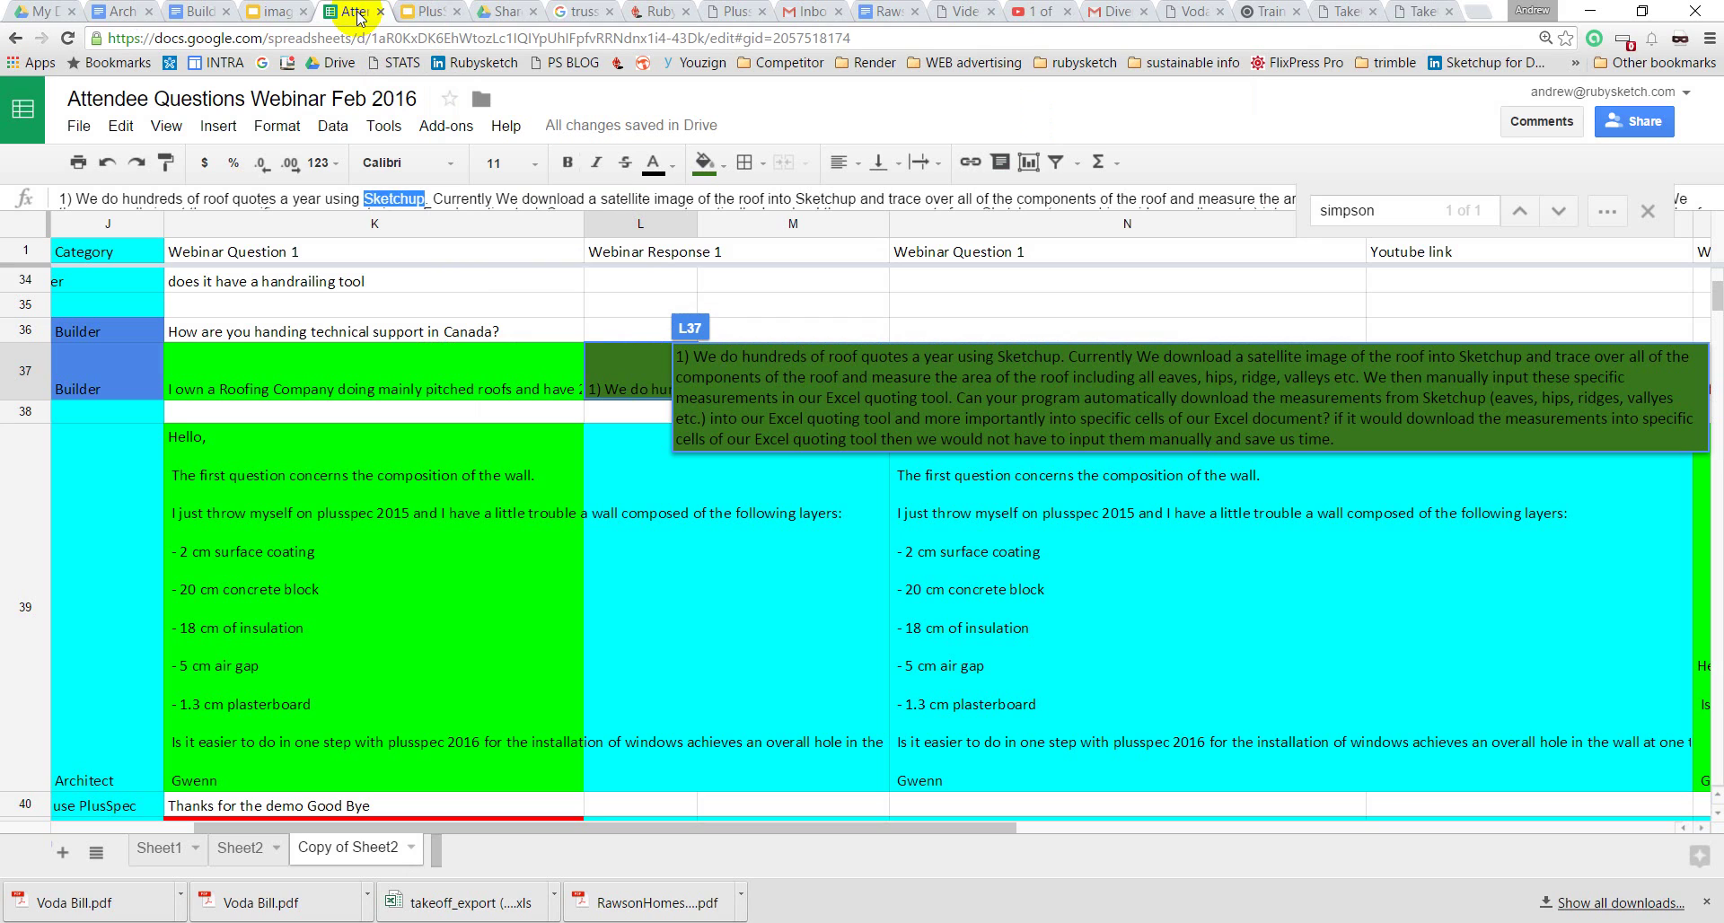
left_click(470, 439)
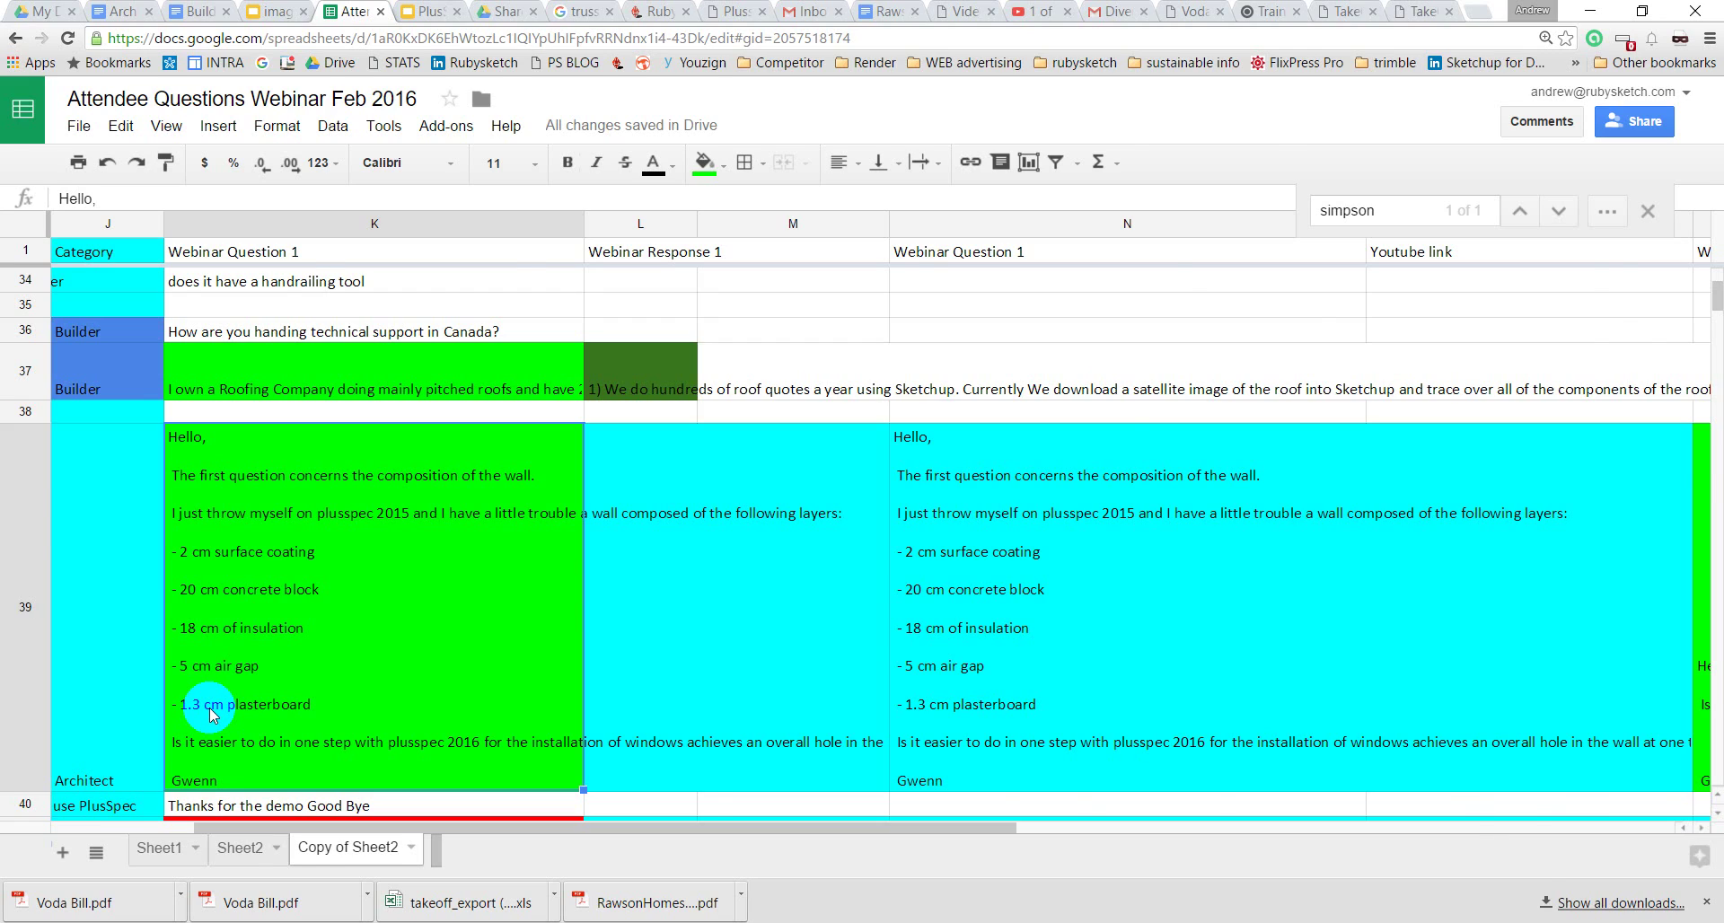
Step: Switch to SketchUp, close the rafter settings dialog and open the Wall Tool's material settings for a Multi-Skin Wall
key("alt+Tab")
mouse_move(824, 612)
left_mouse_down()
mouse_move(765, 713)
mouse_move(874, 620)
left_mouse_up()
middle_click_drag(874, 620, 608, 584)
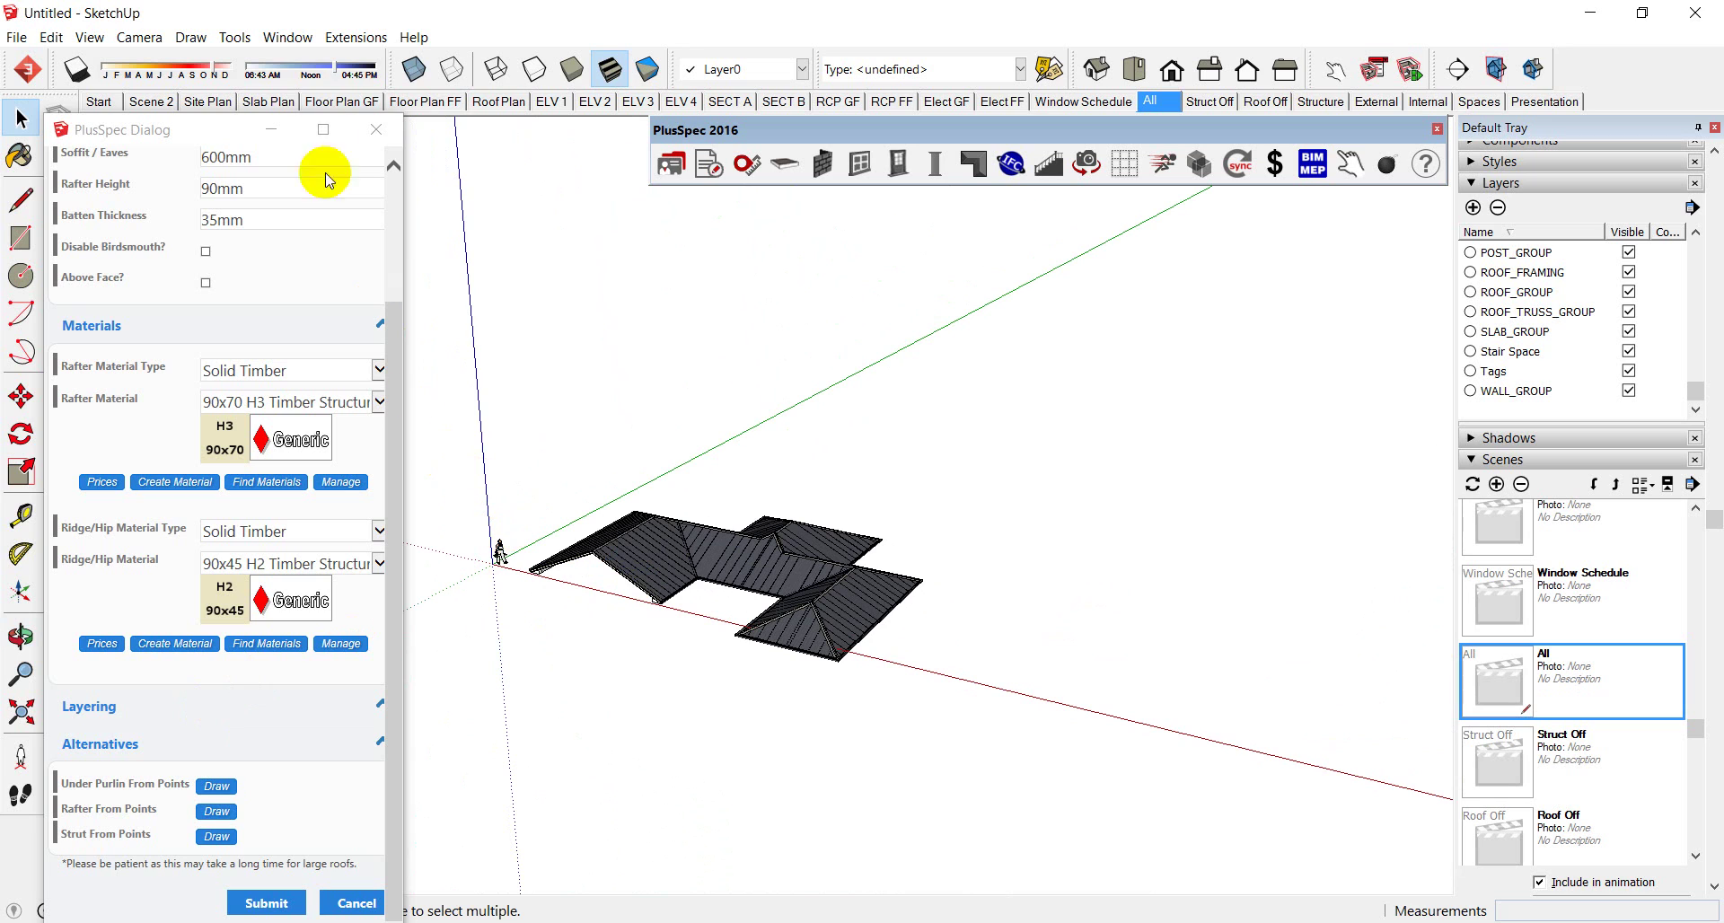
left_click(376, 129)
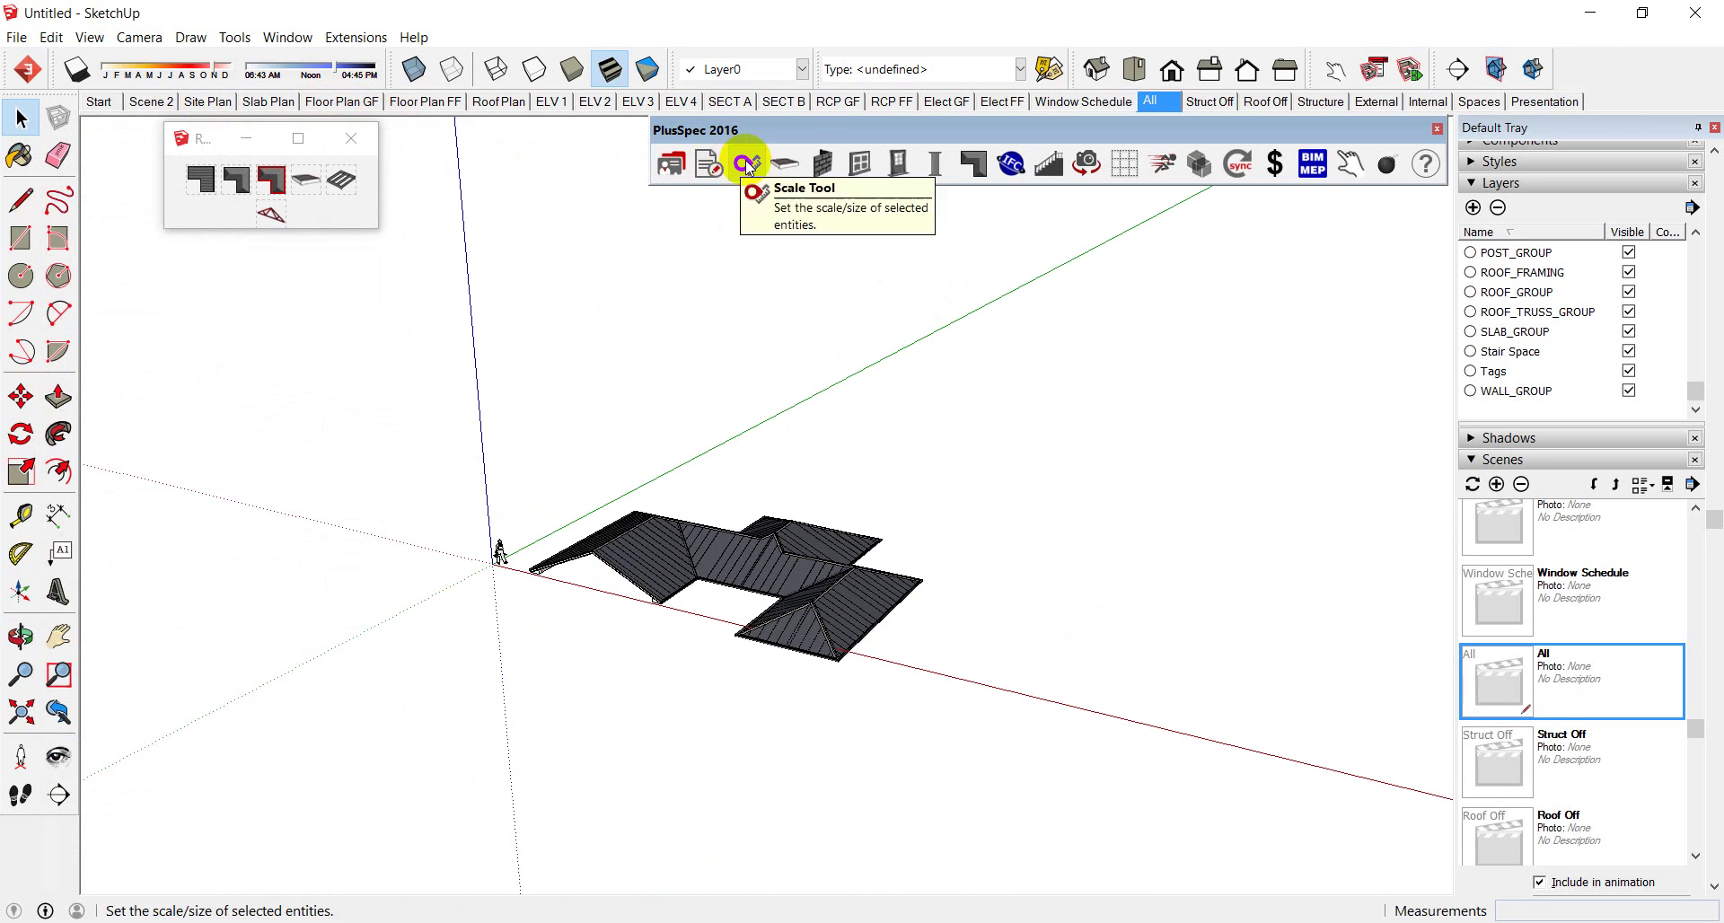
left_click(823, 160)
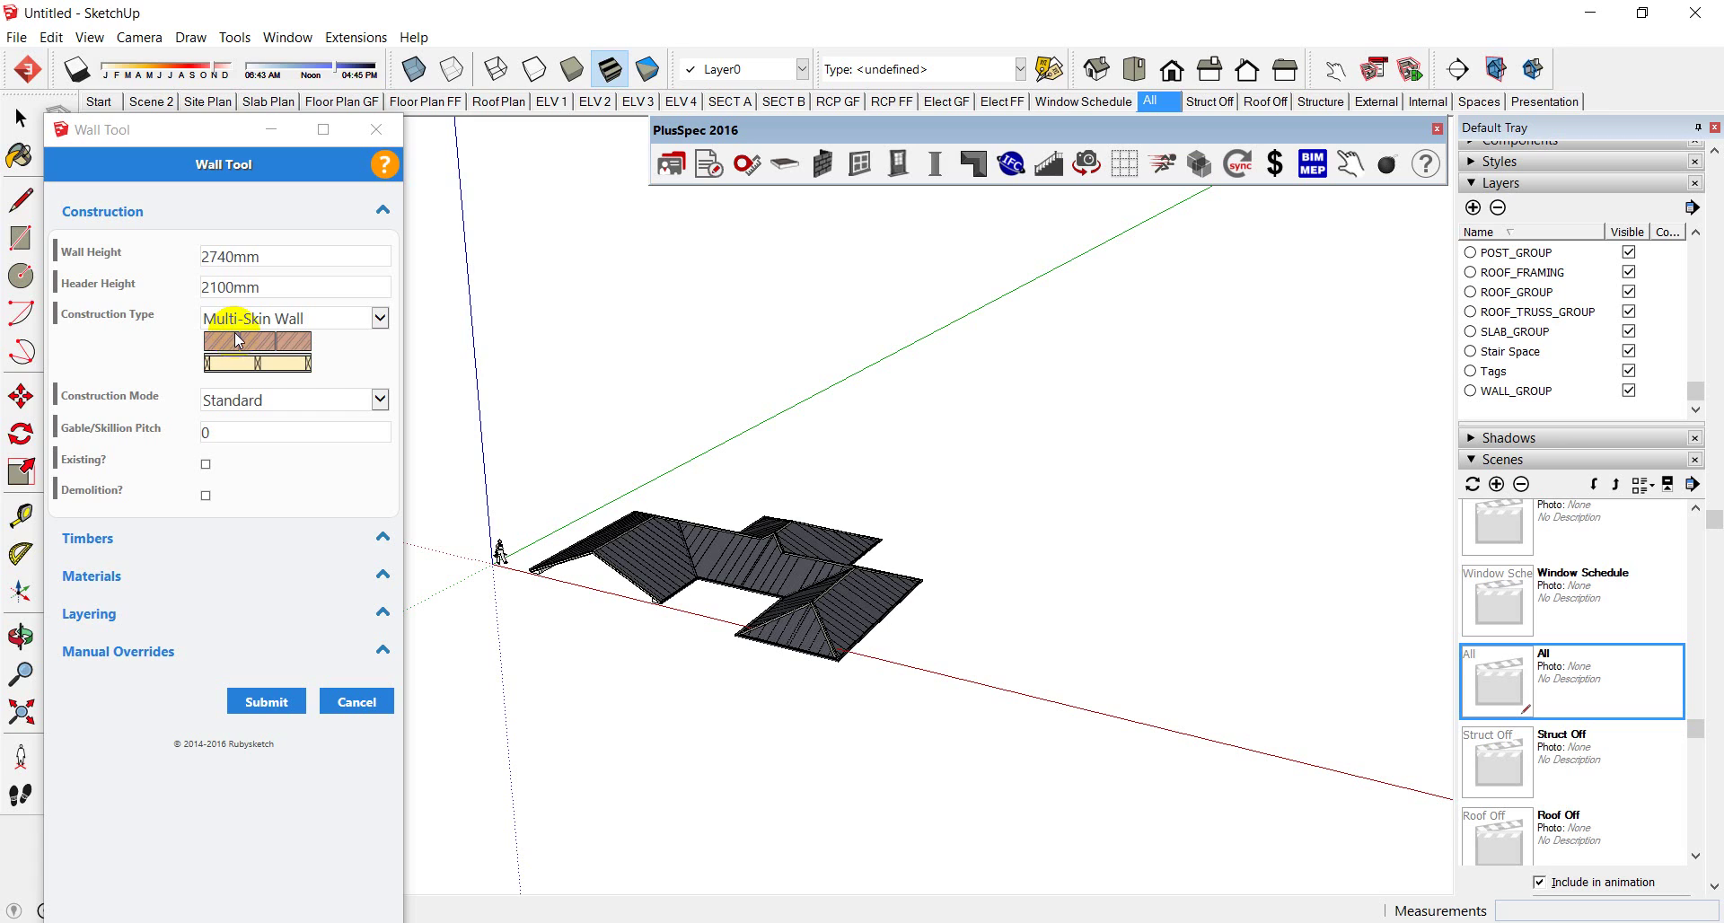
left_click(112, 579)
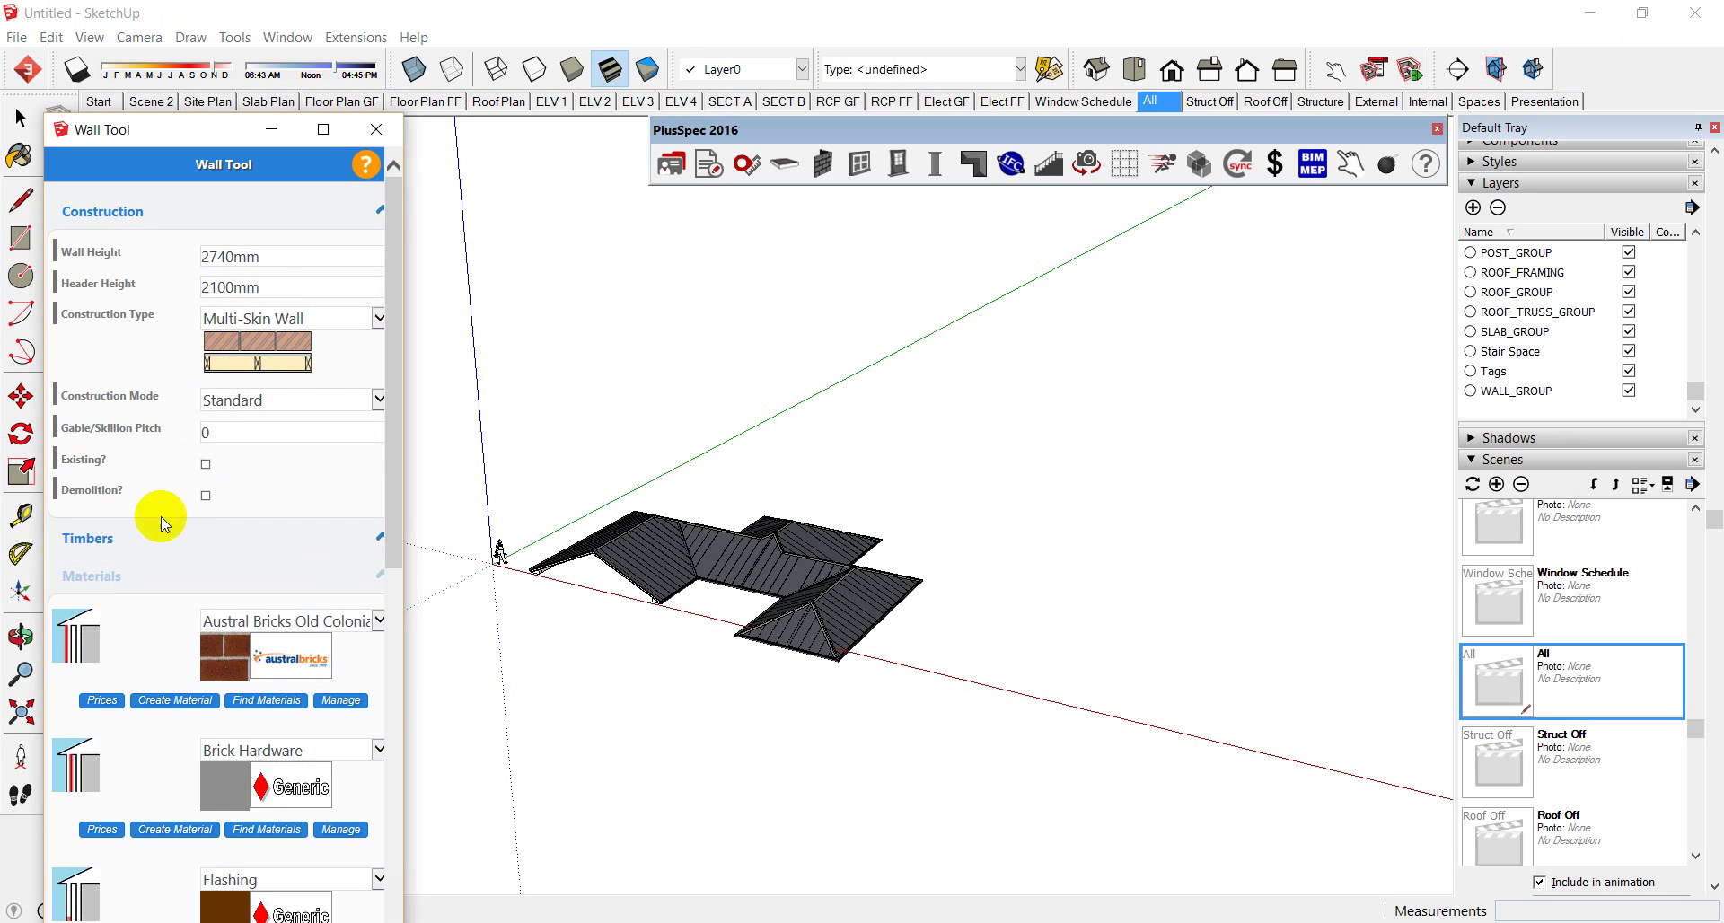
scroll(179, 507, "down", 3)
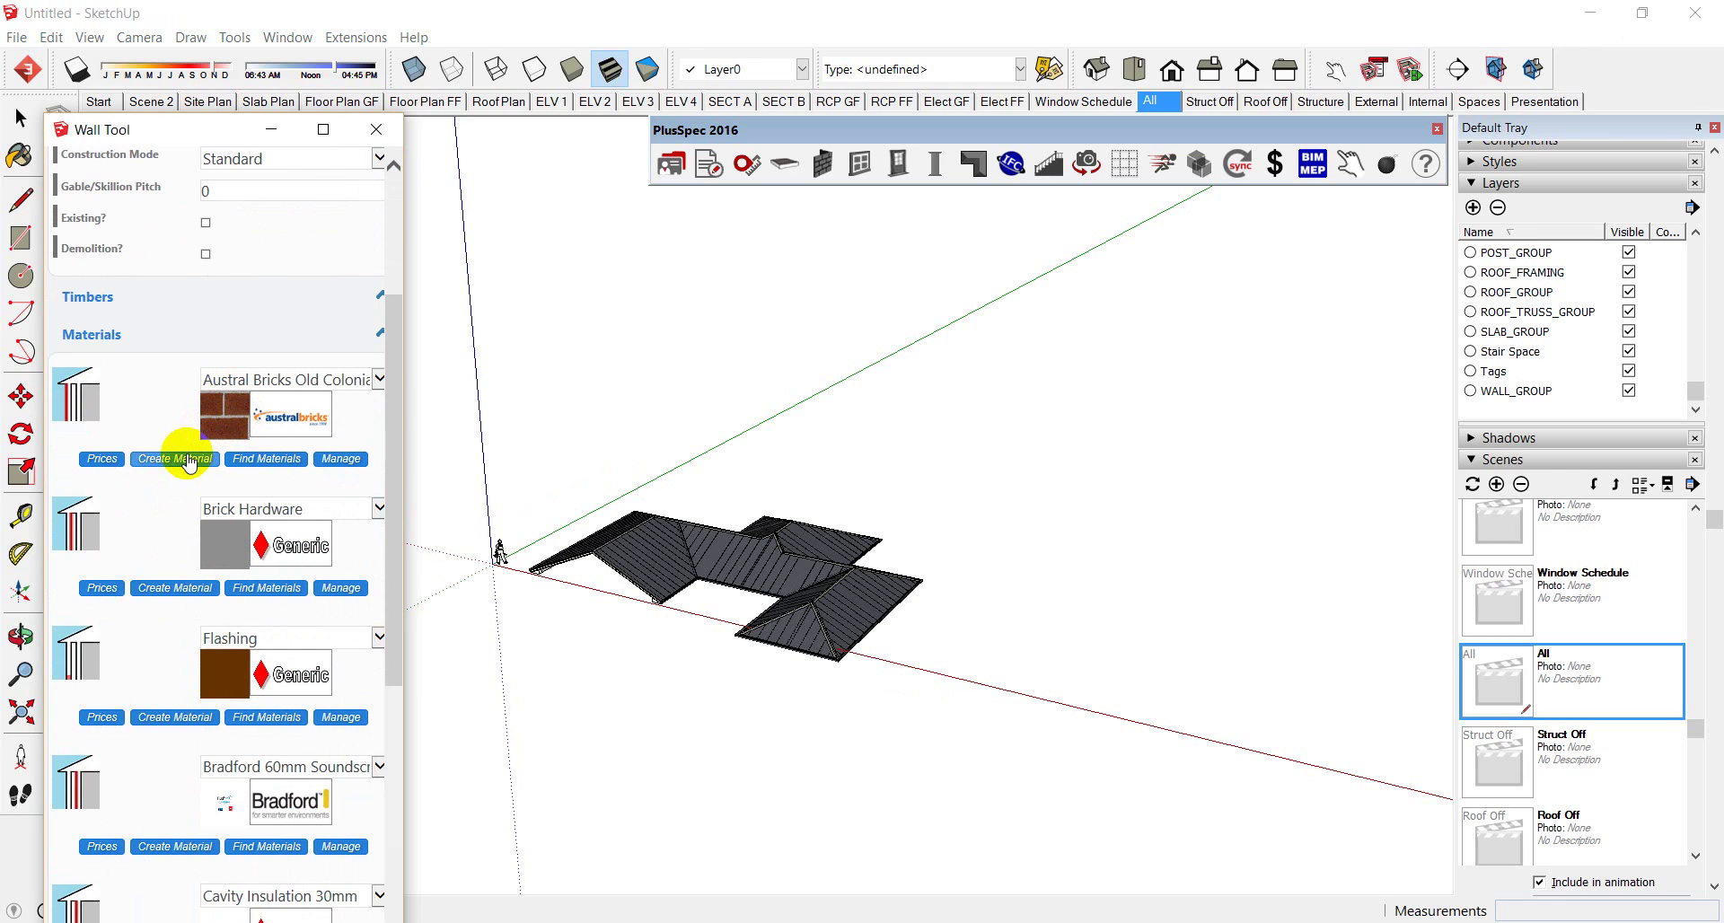
Step: Return to the questions spreadsheet and capture the green wall composition question as an image with Snipping Tool
key("alt+Tab")
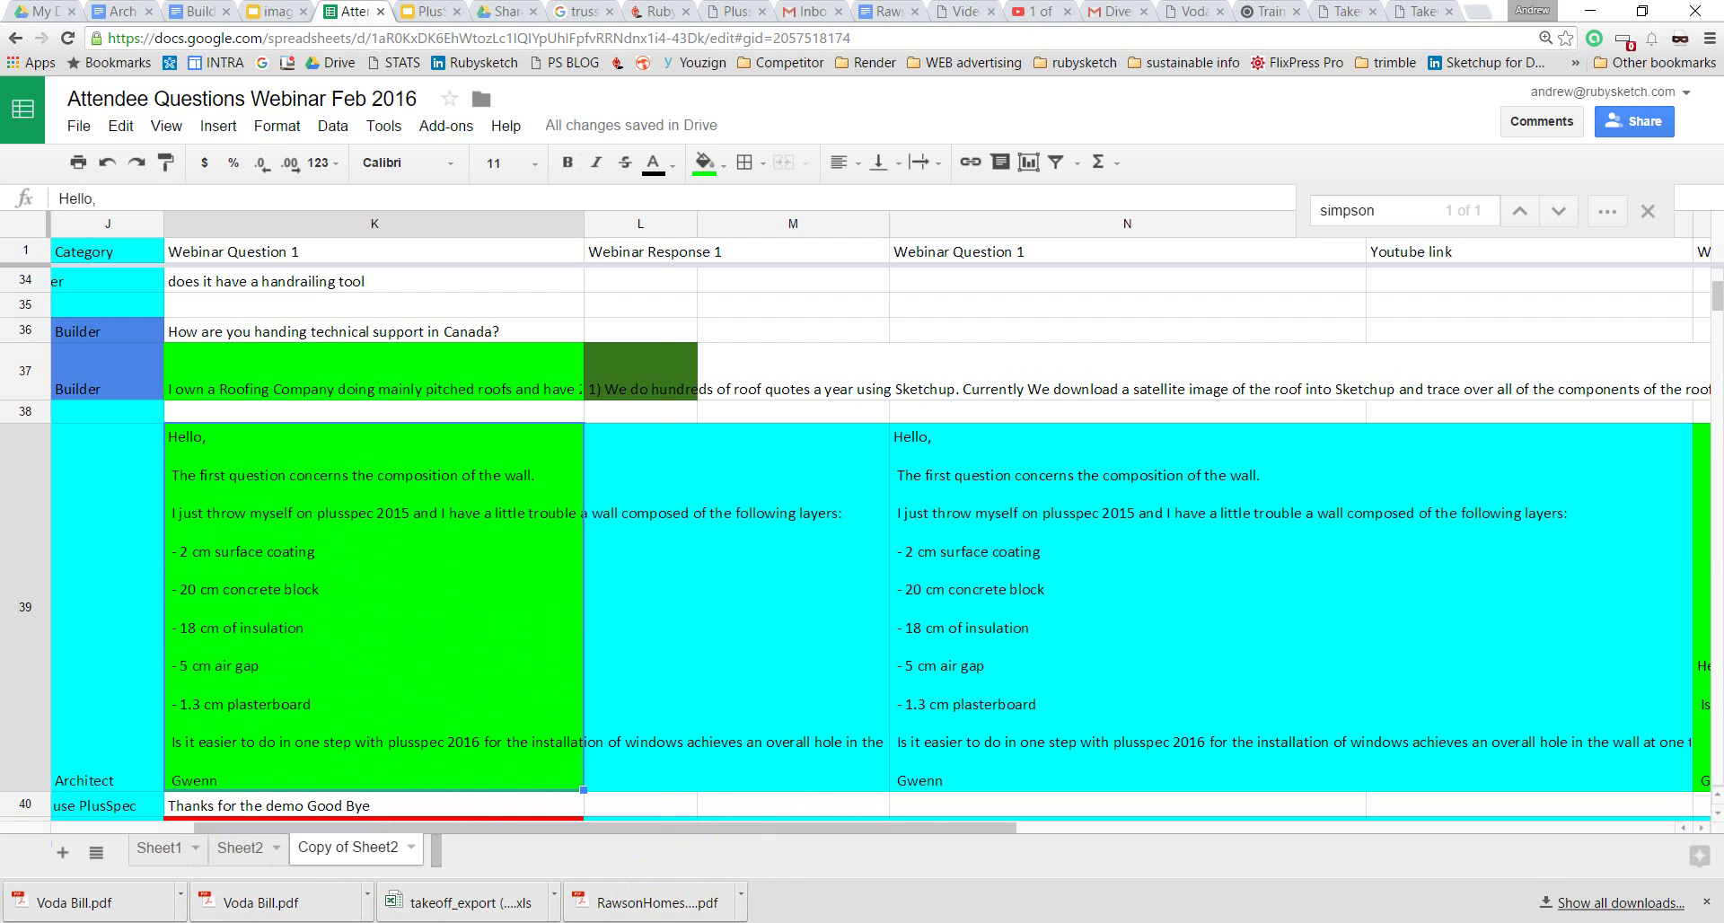
key("super")
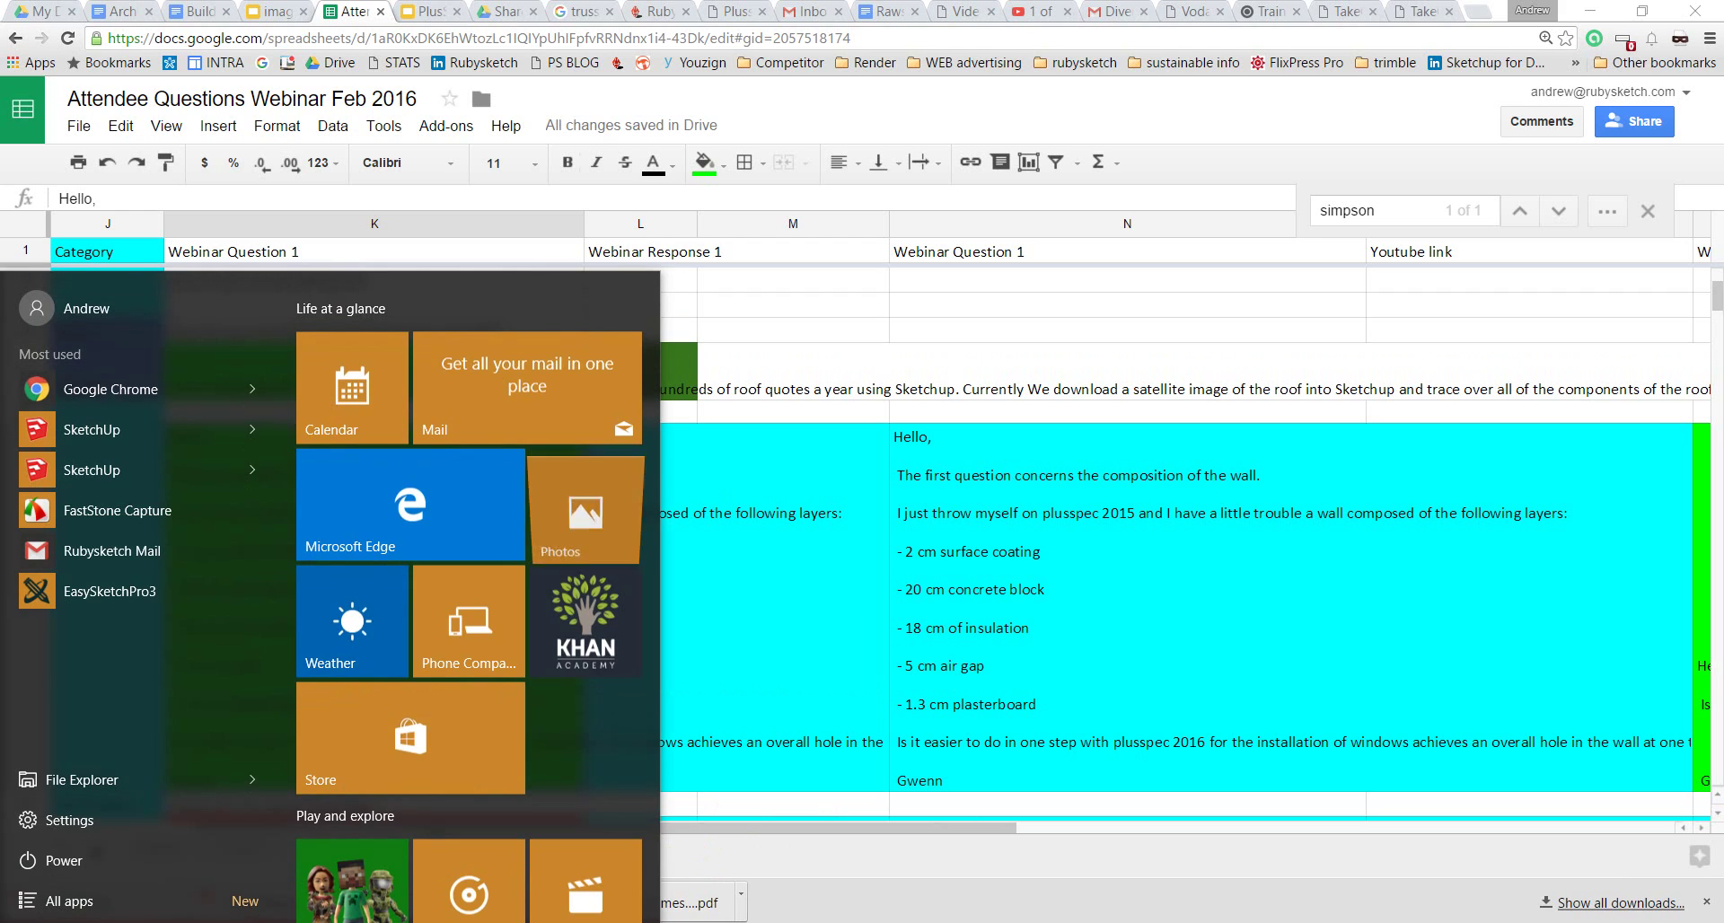
type("sni")
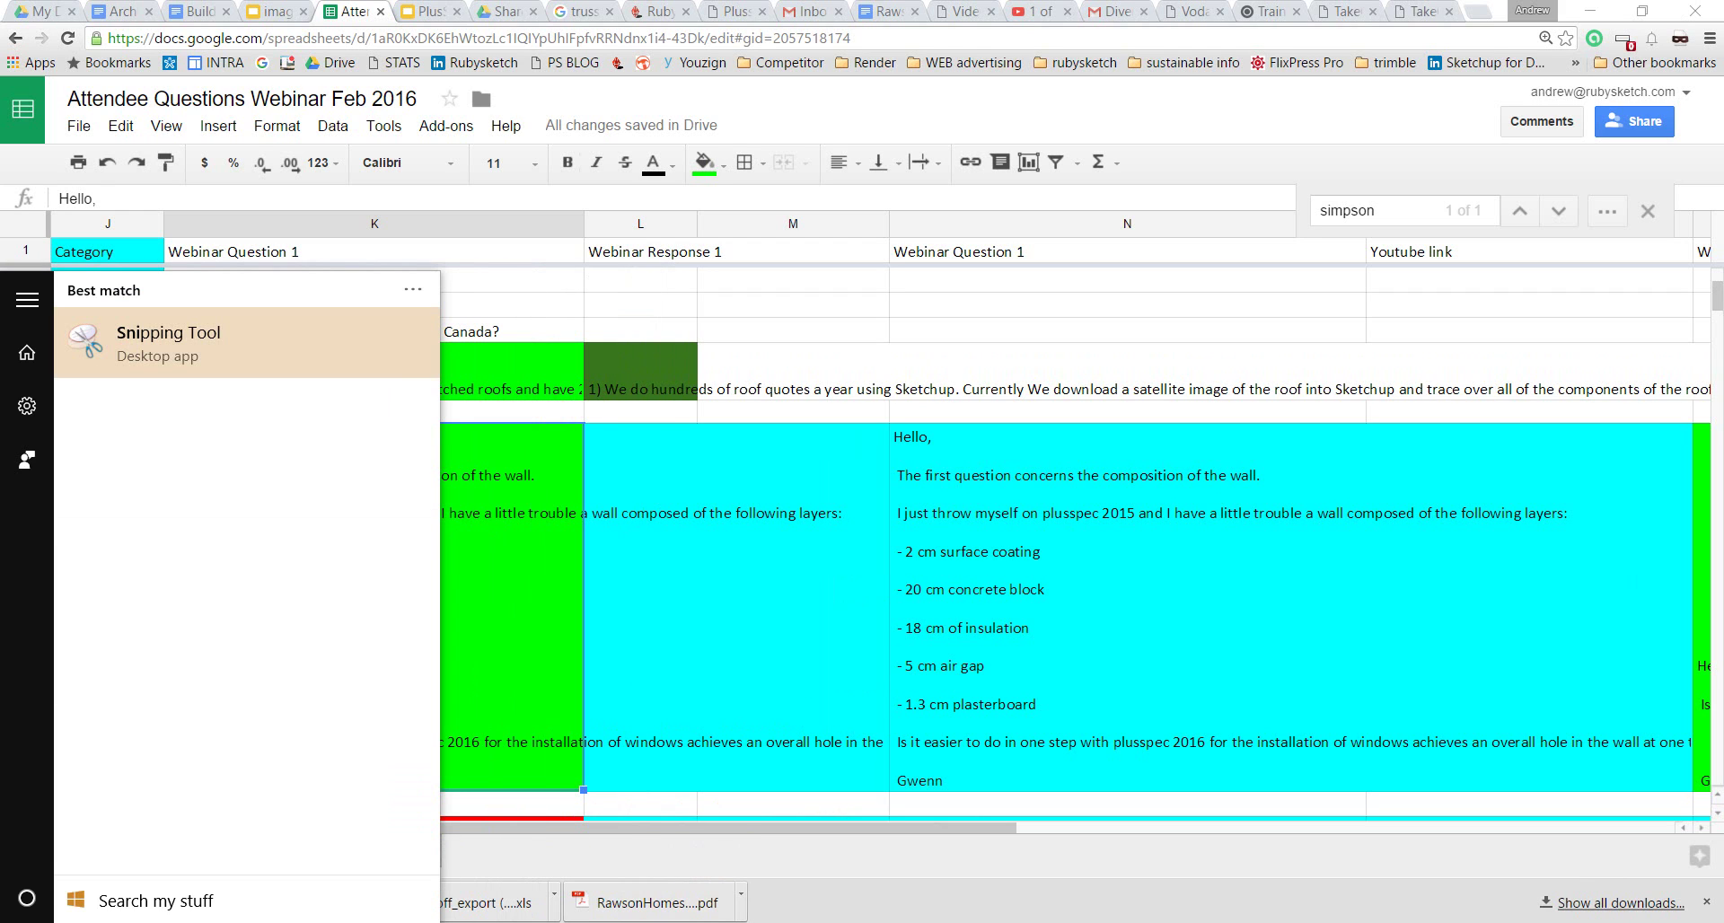
left_click(215, 359)
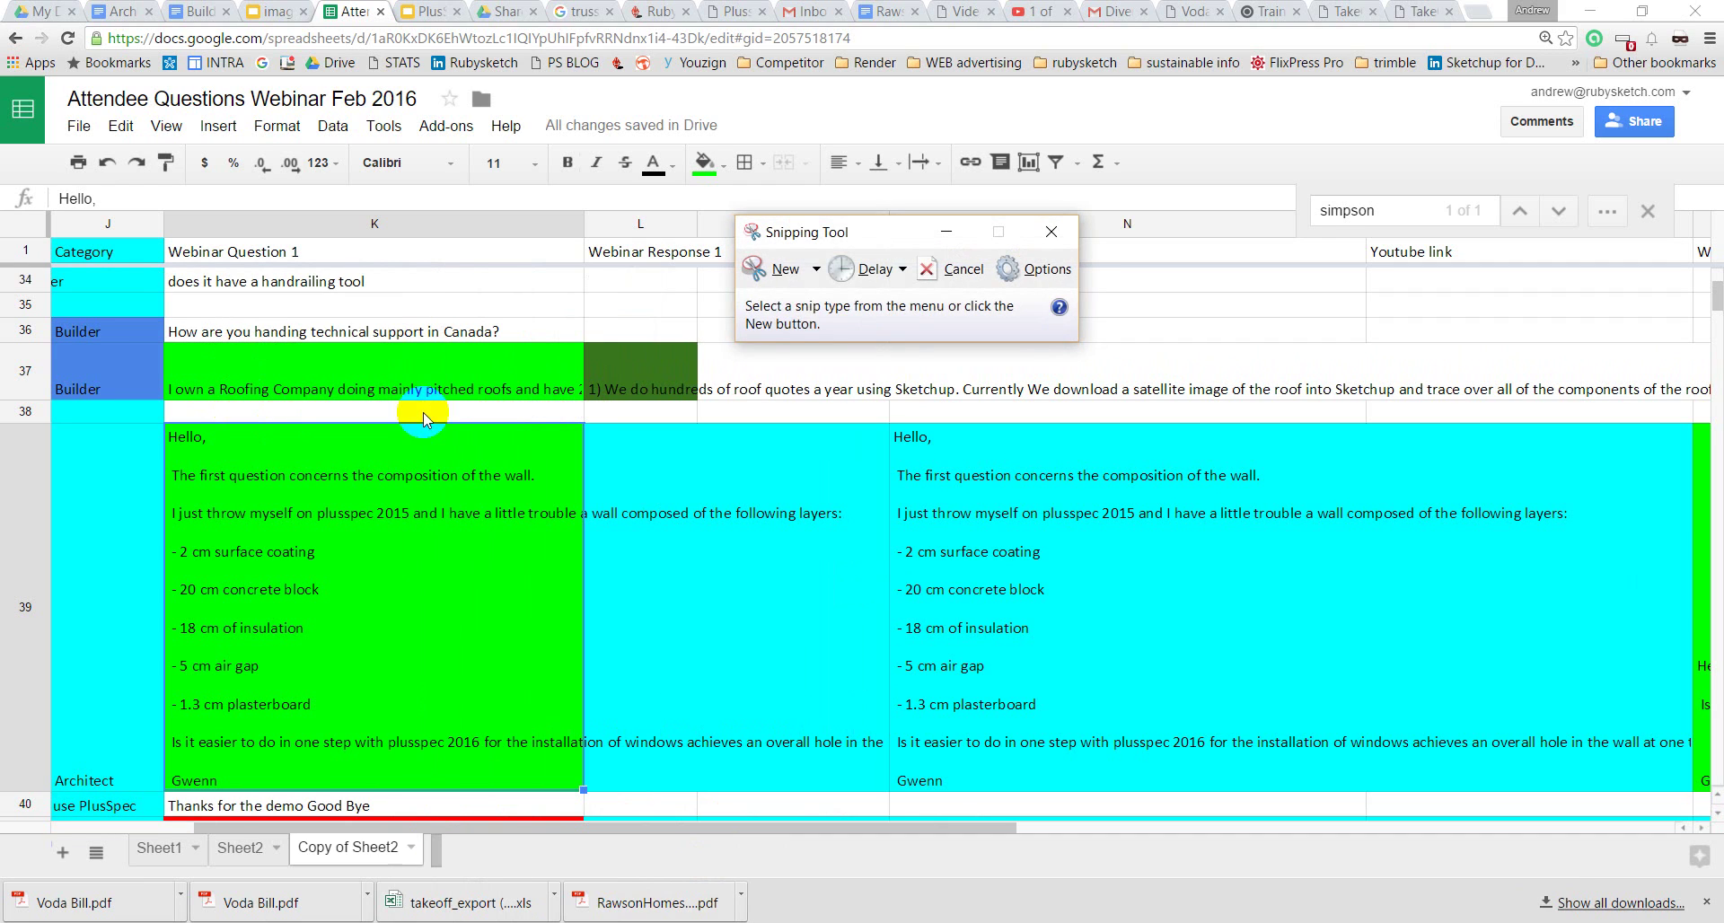
left_click(173, 440)
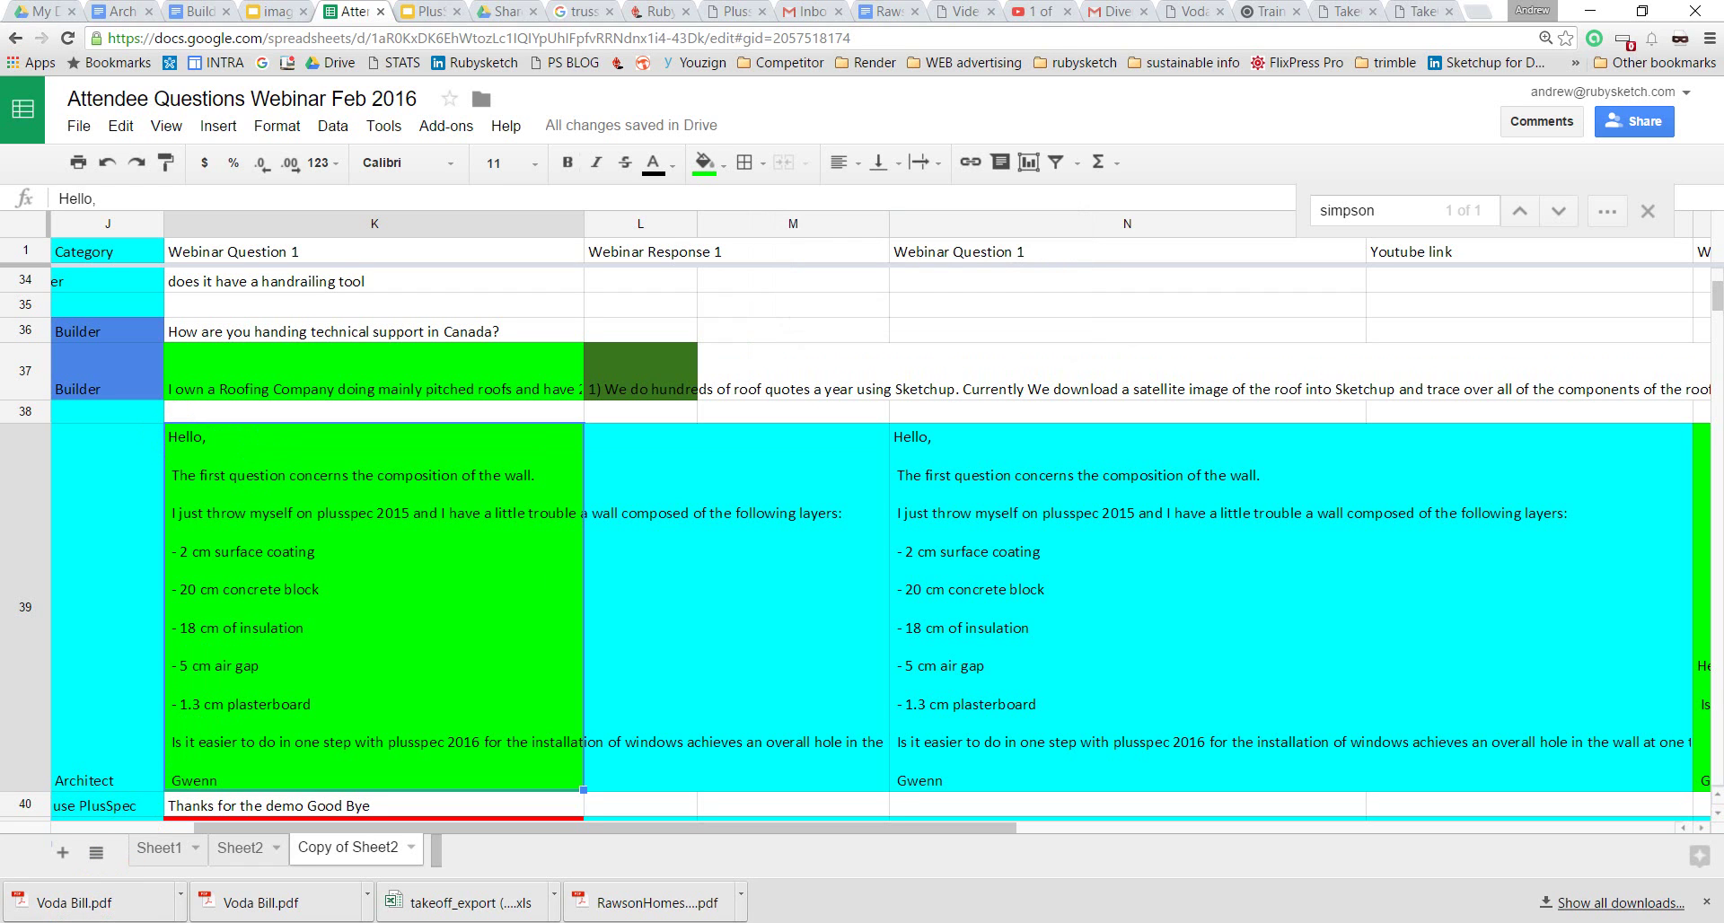
left_click(771, 281)
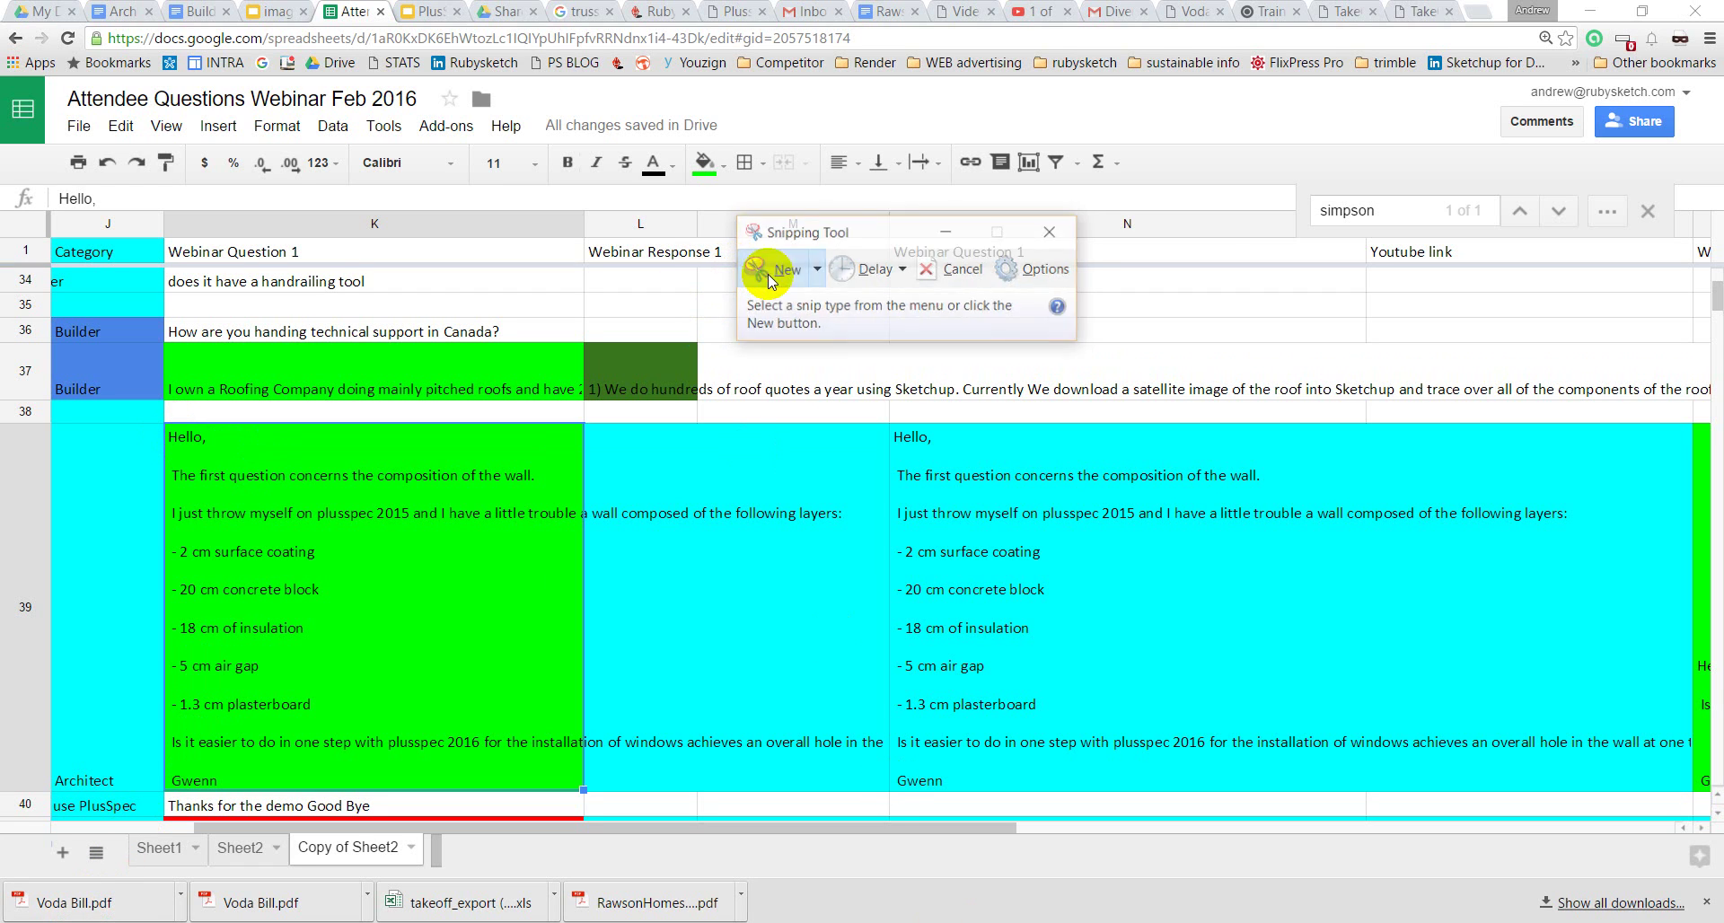
left_click_drag(166, 426, 576, 786)
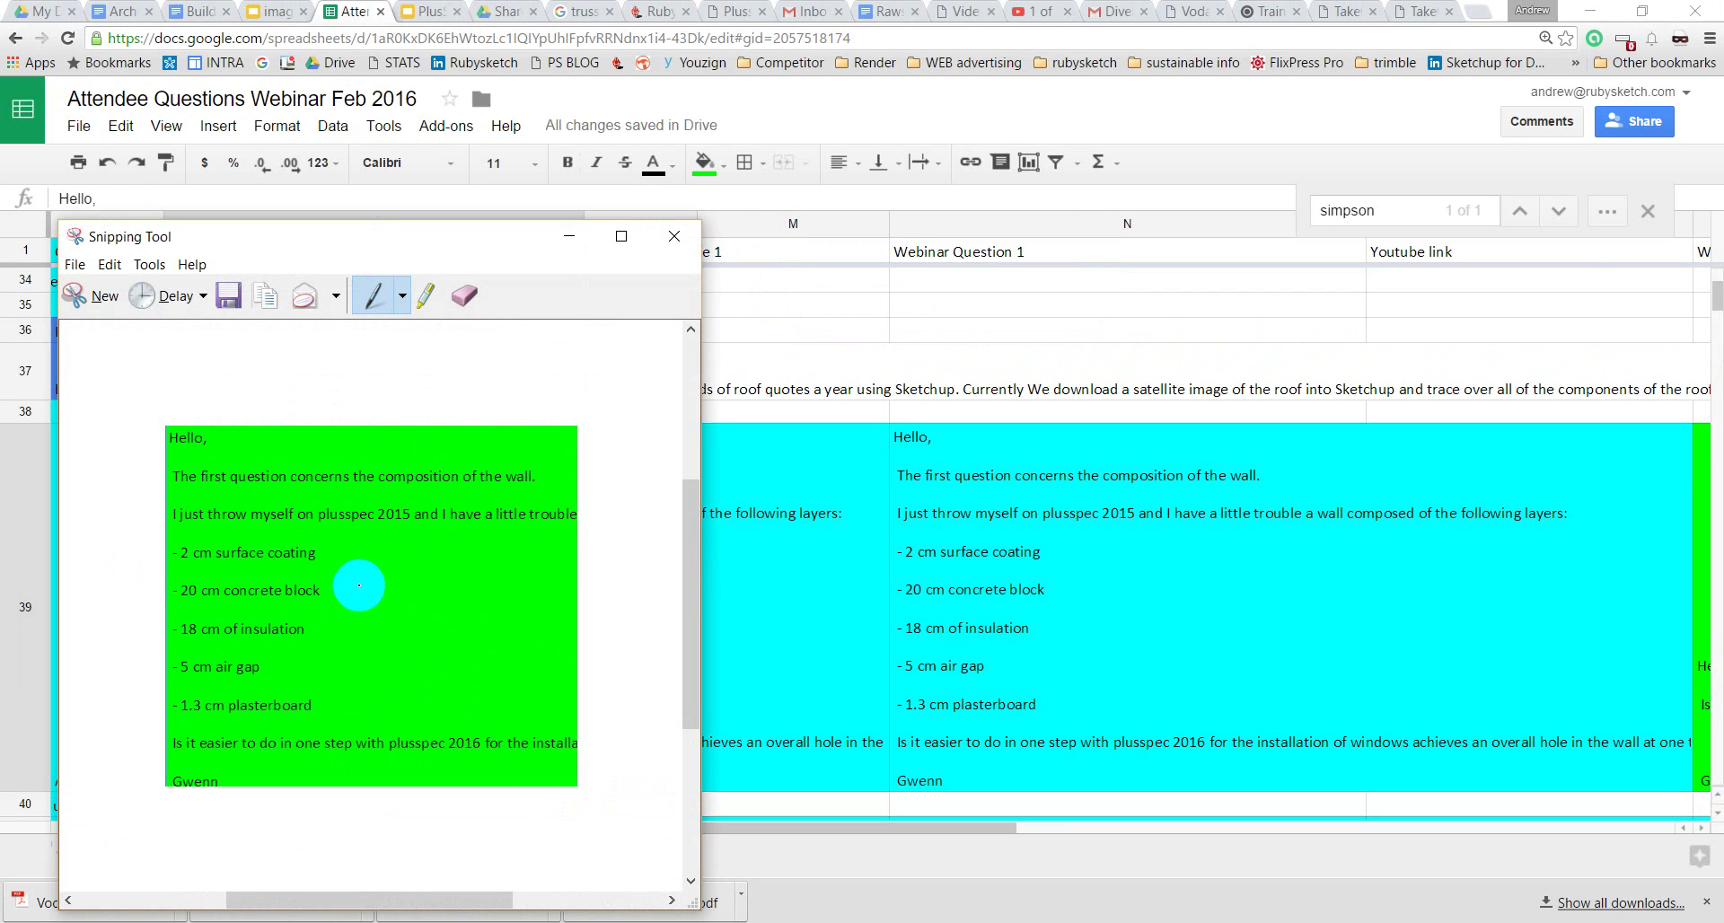
Step: Switch back to SketchUp, start a new material from the wall's Austral Bricks Old Colonial Red template and open its texture file selection
key("alt+Tab")
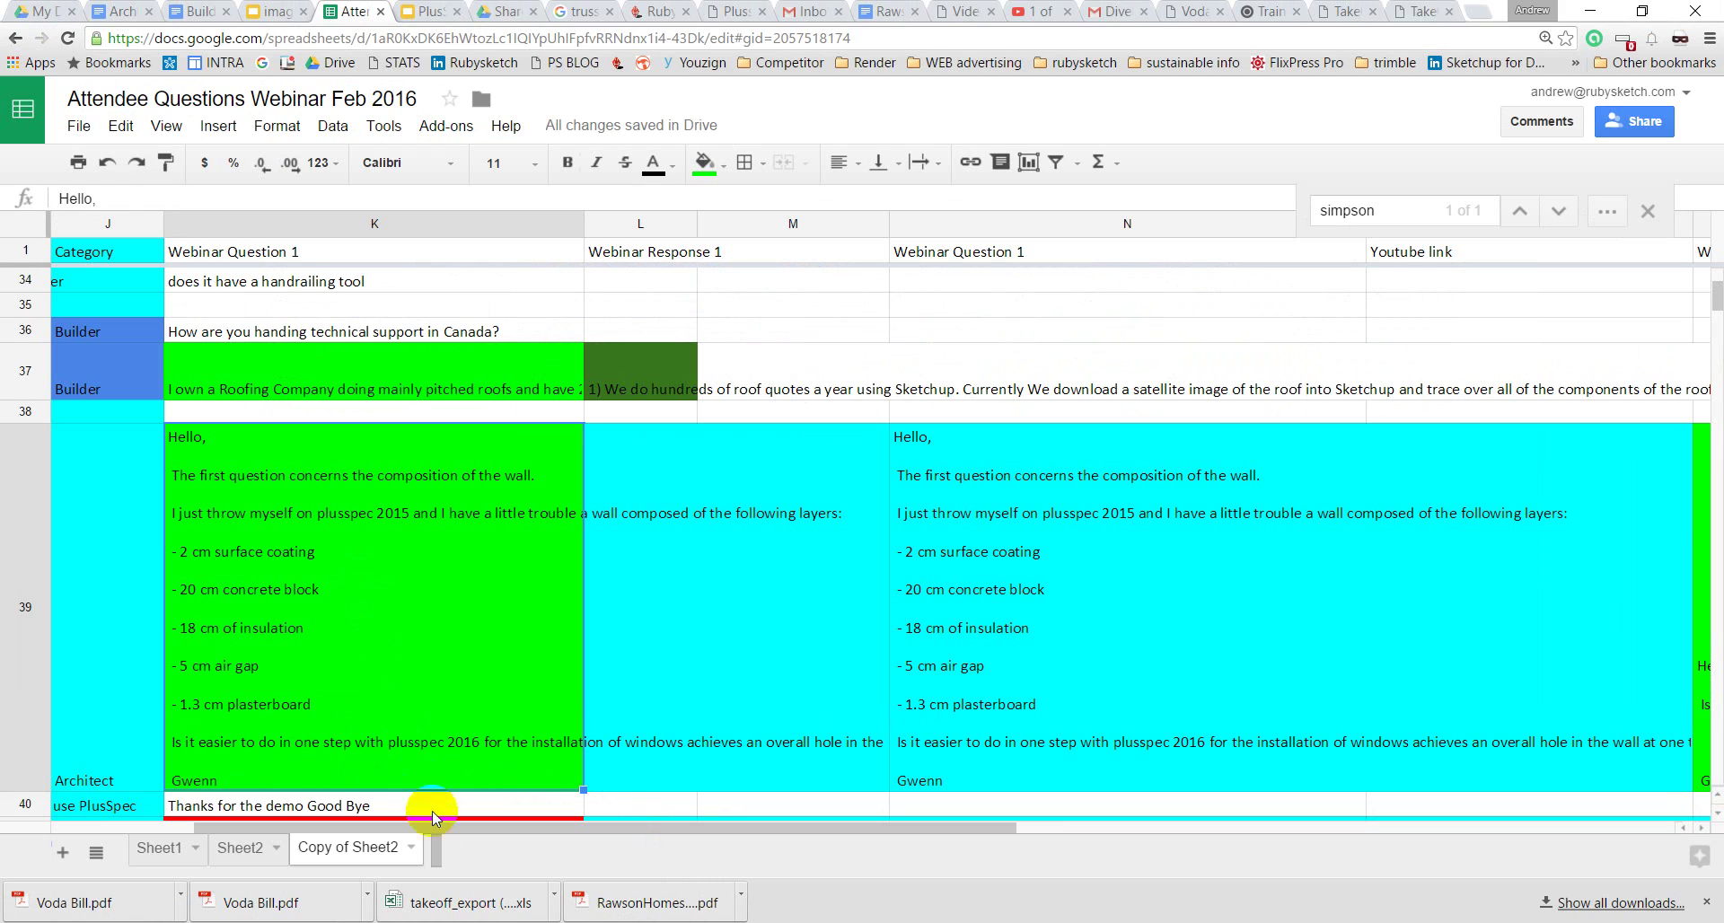
key("alt+Tab")
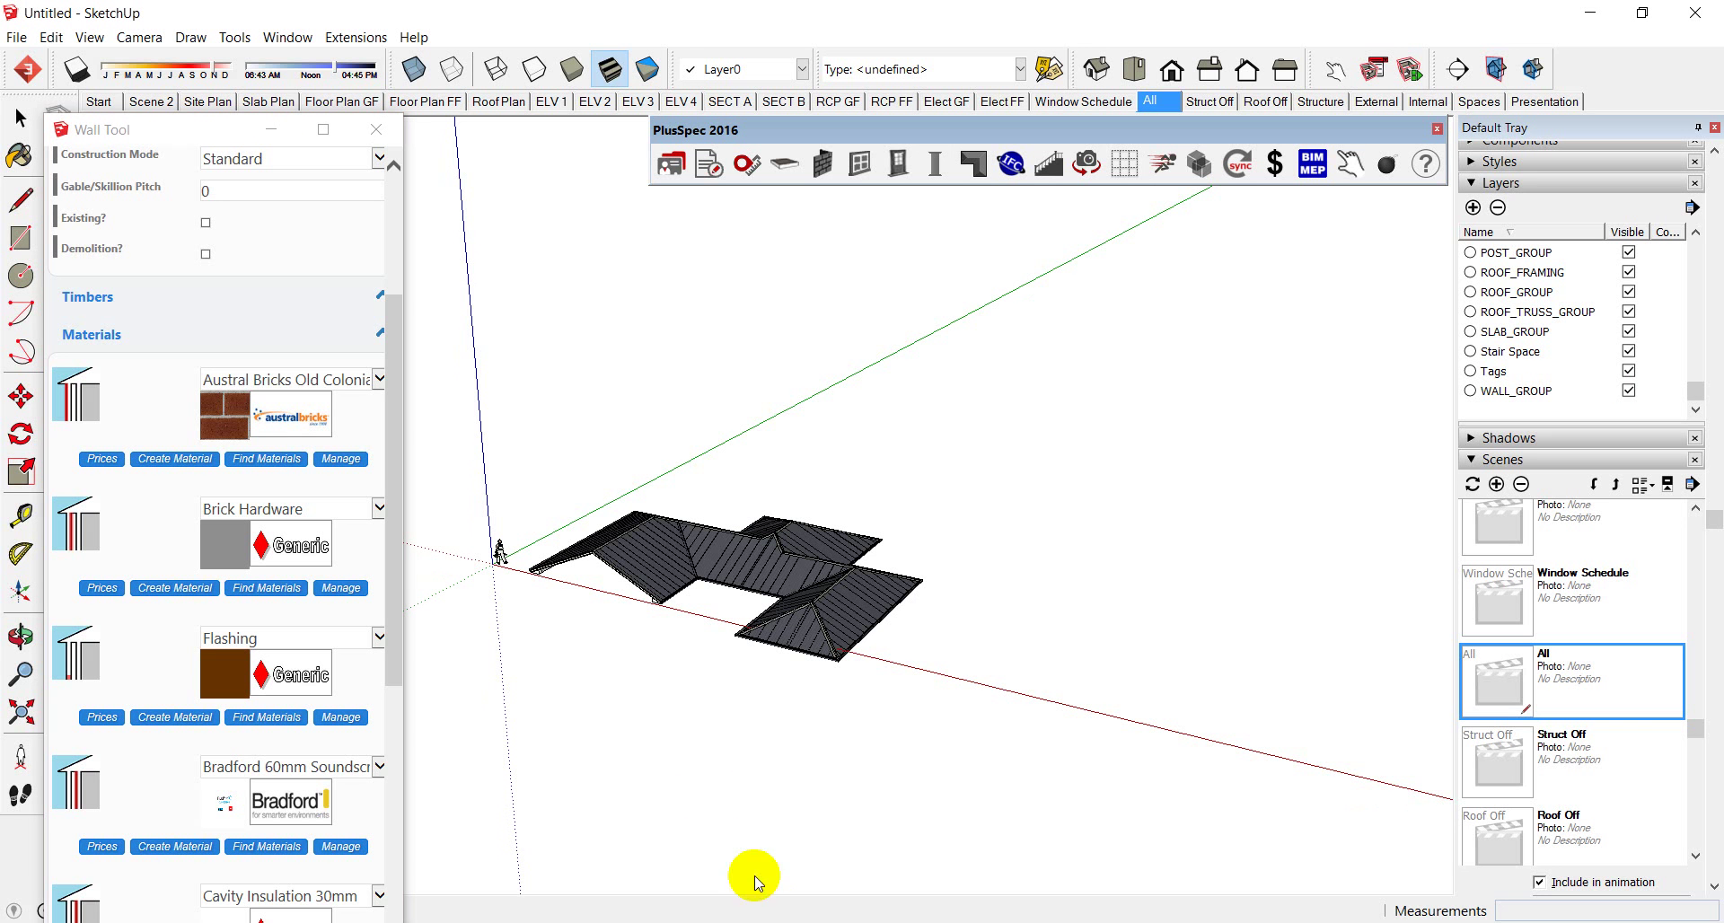
left_click(637, 611)
left_click(638, 582)
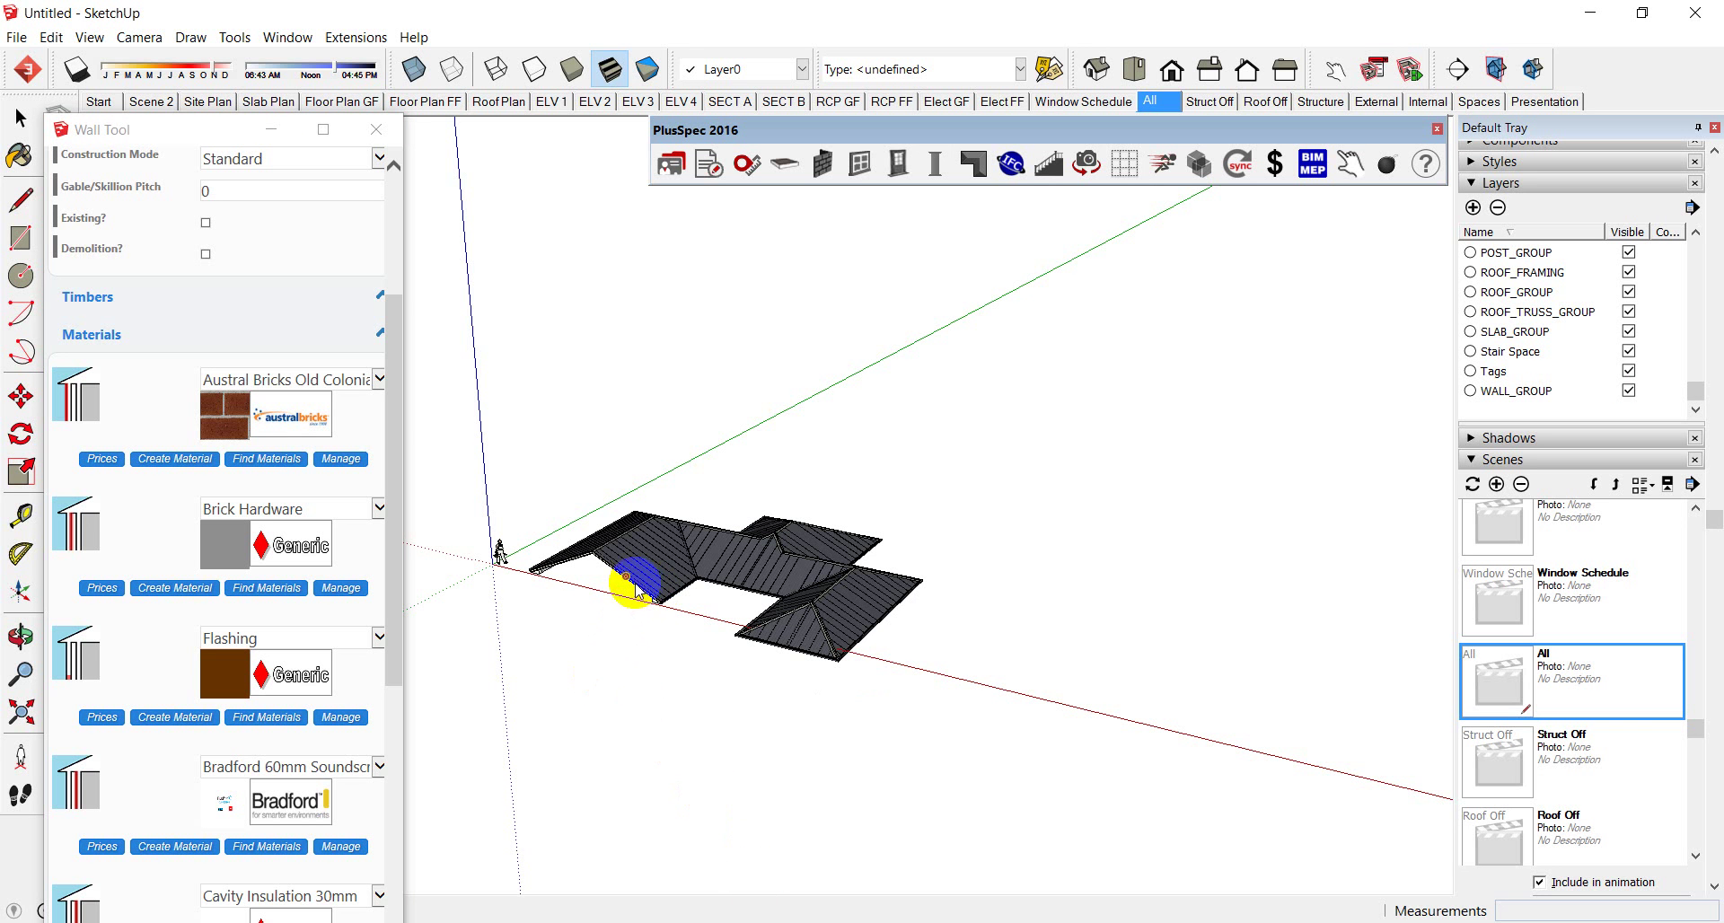
left_click(176, 459)
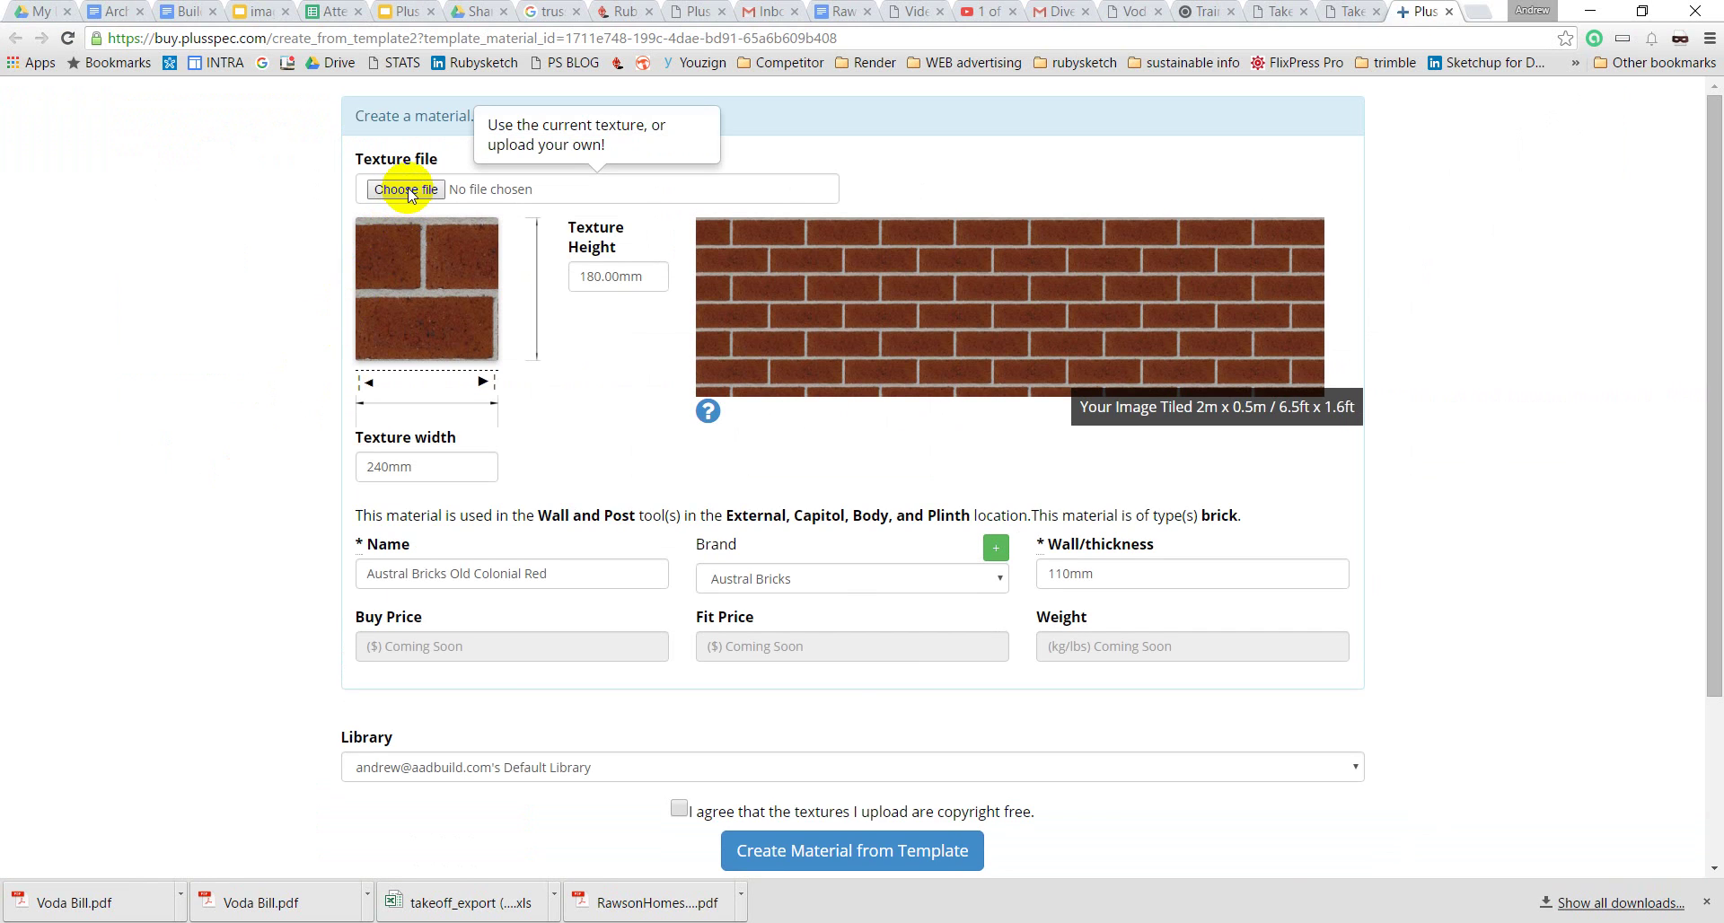
left_click(408, 190)
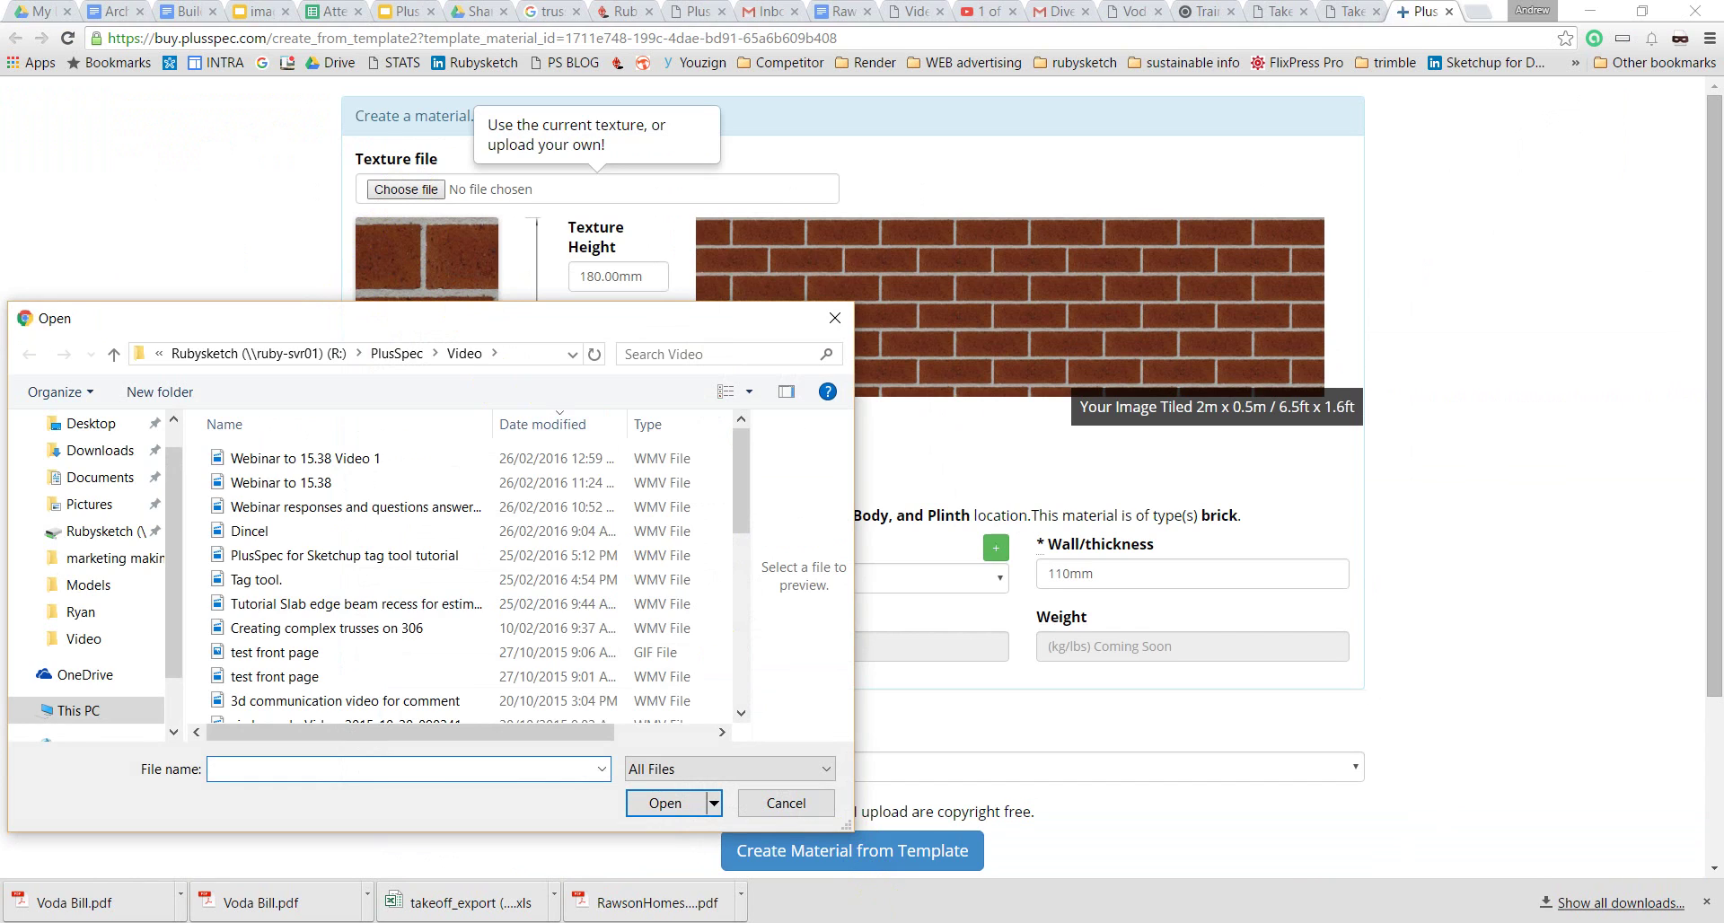
Step: Switch to Snipping Tool, save the snip to the Desktop as the PNG file 1Capture, and close Snipping Tool
key("alt+Tab")
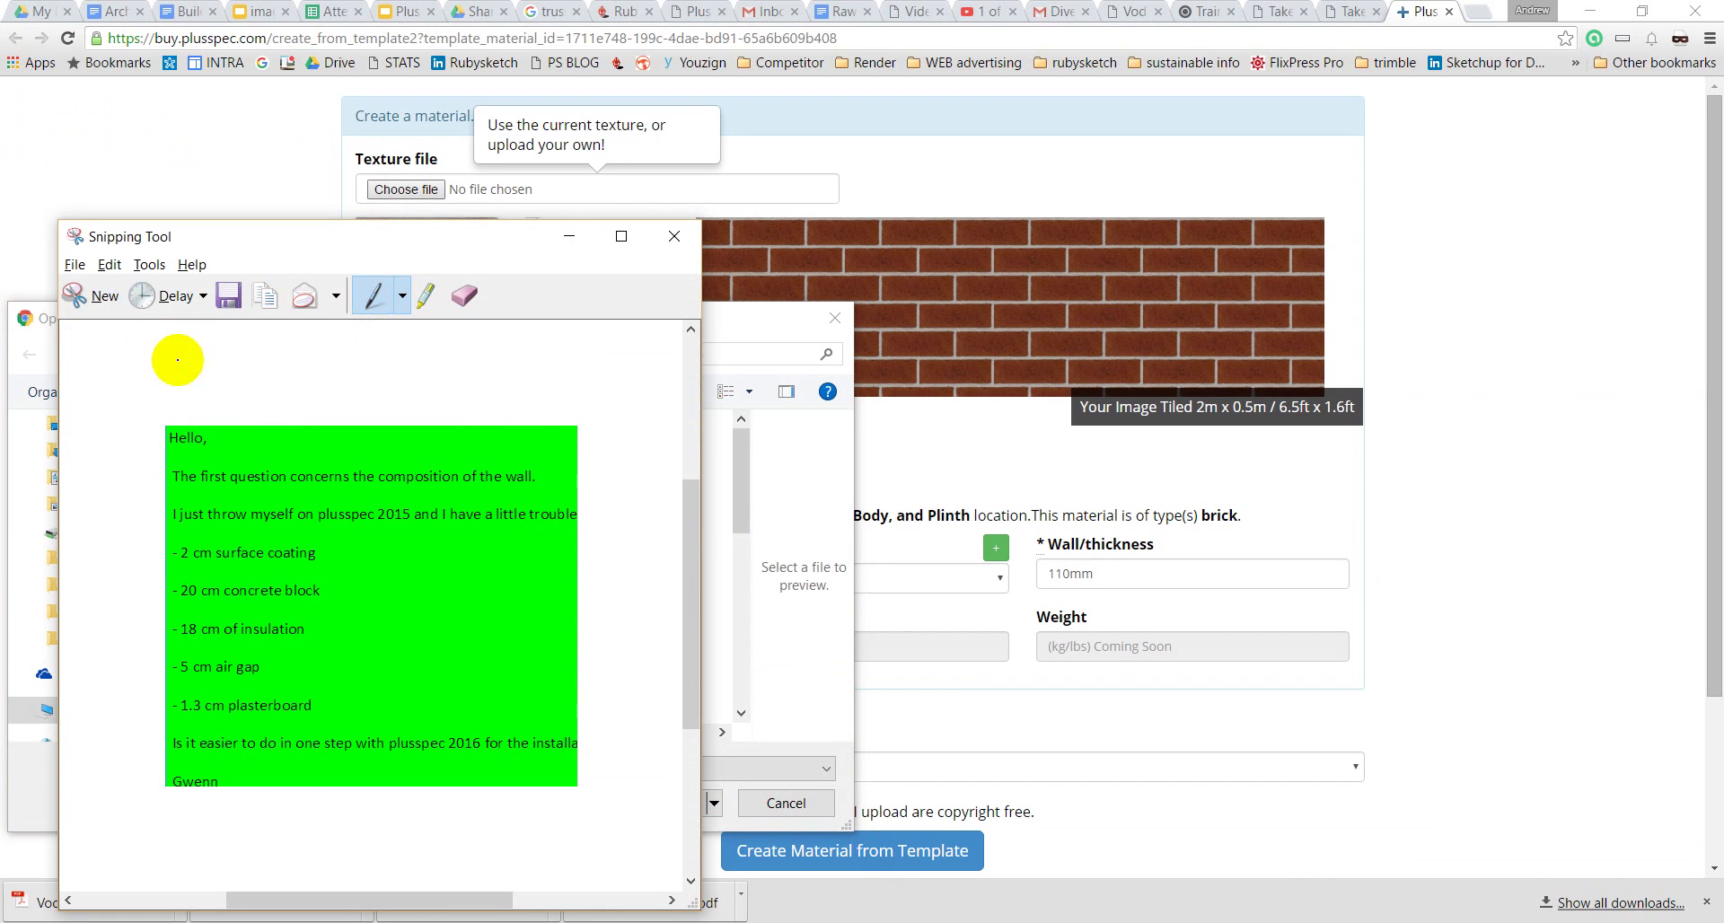
left_click(75, 265)
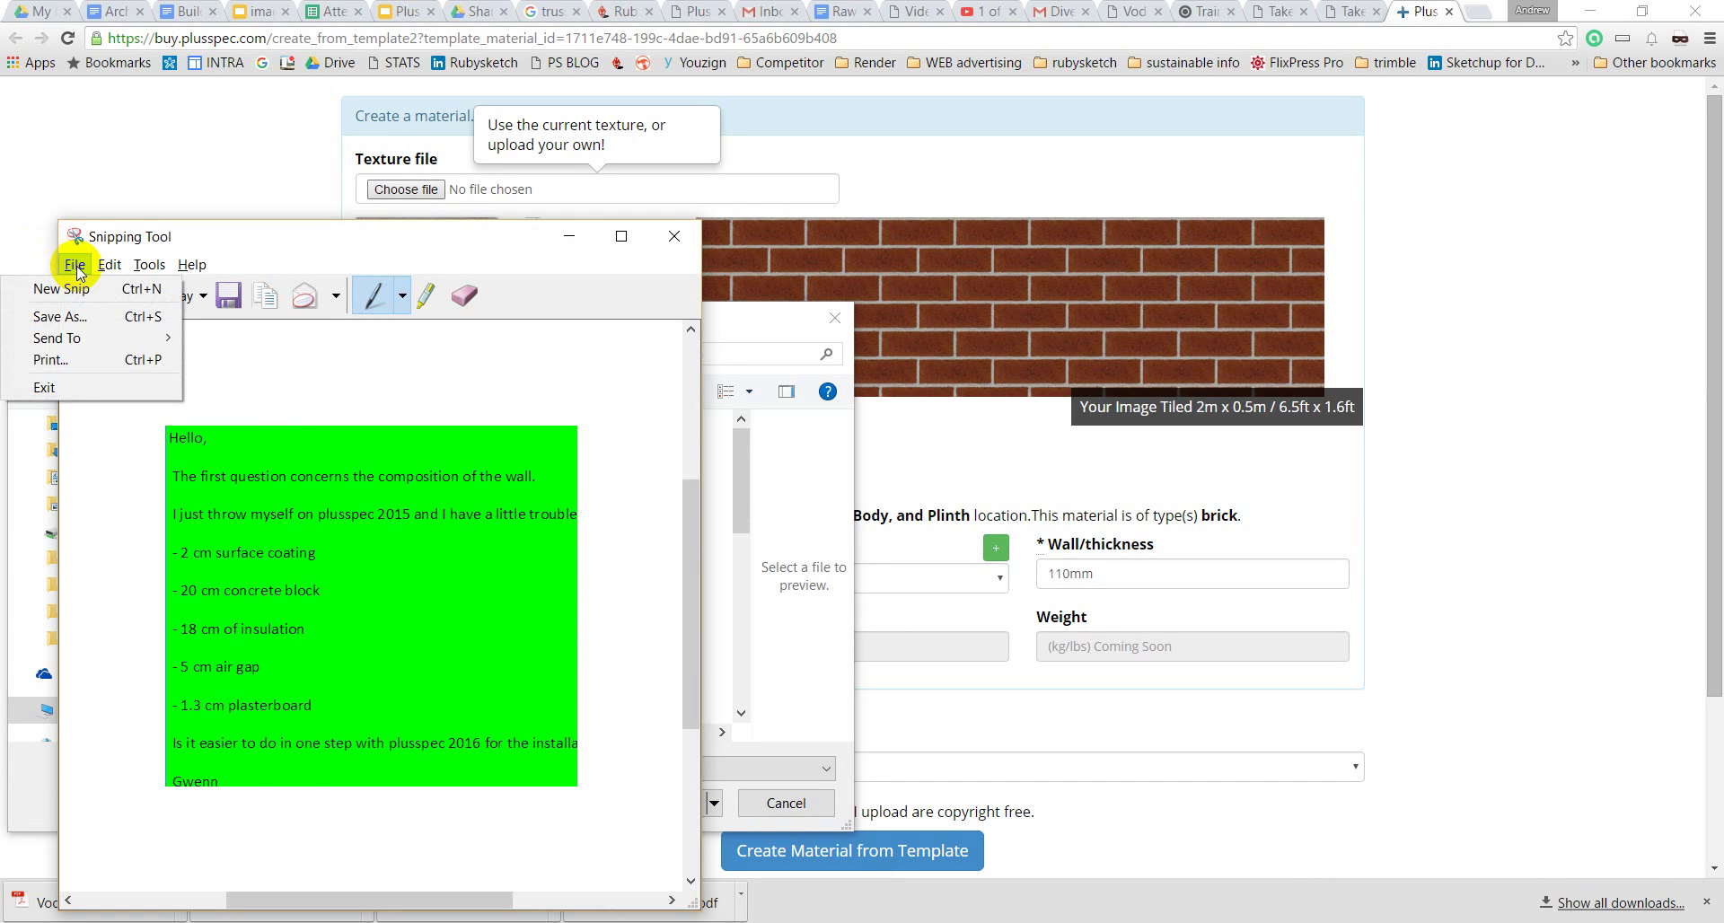
left_click(72, 316)
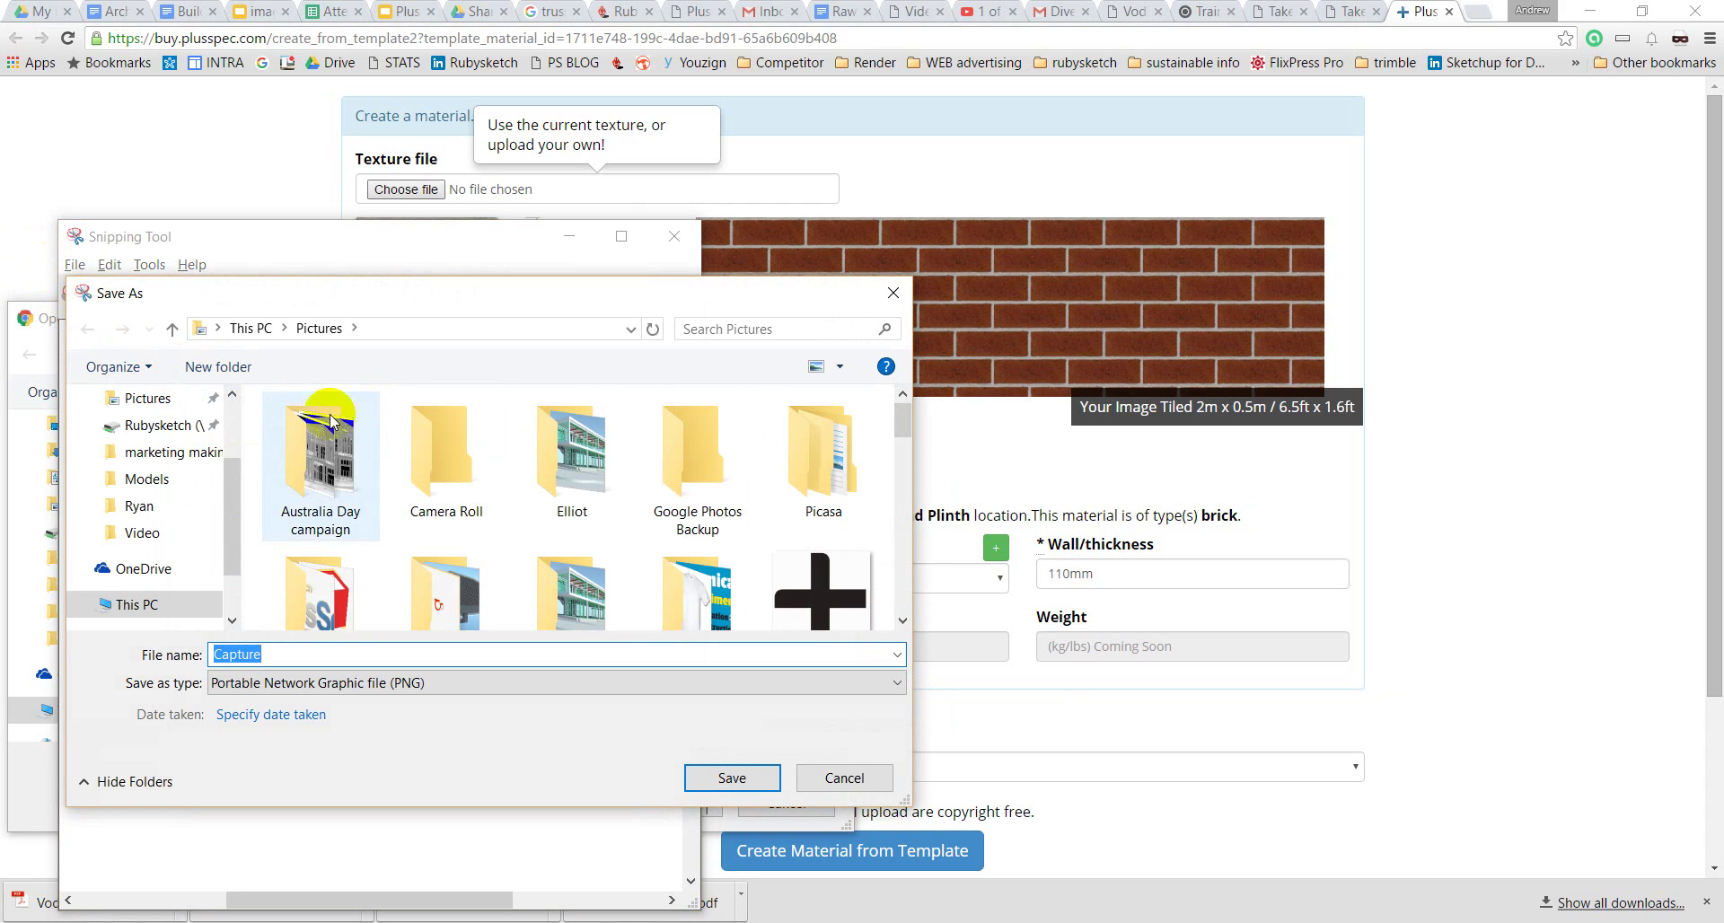
left_click_drag(231, 469, 232, 413)
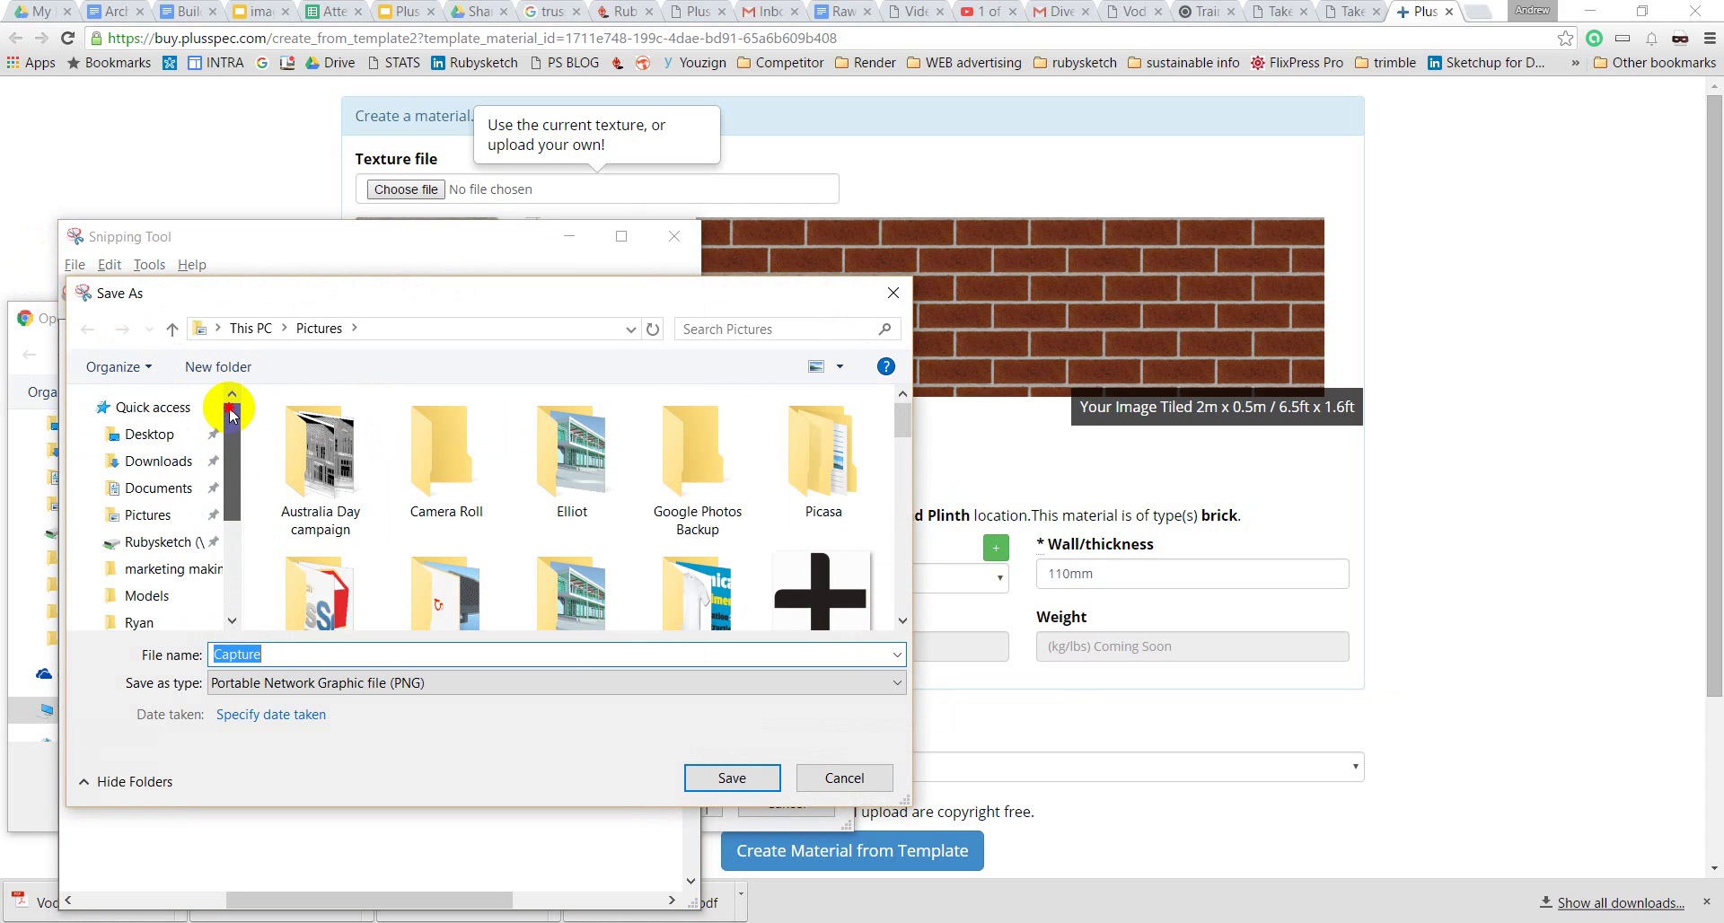
left_click(229, 435)
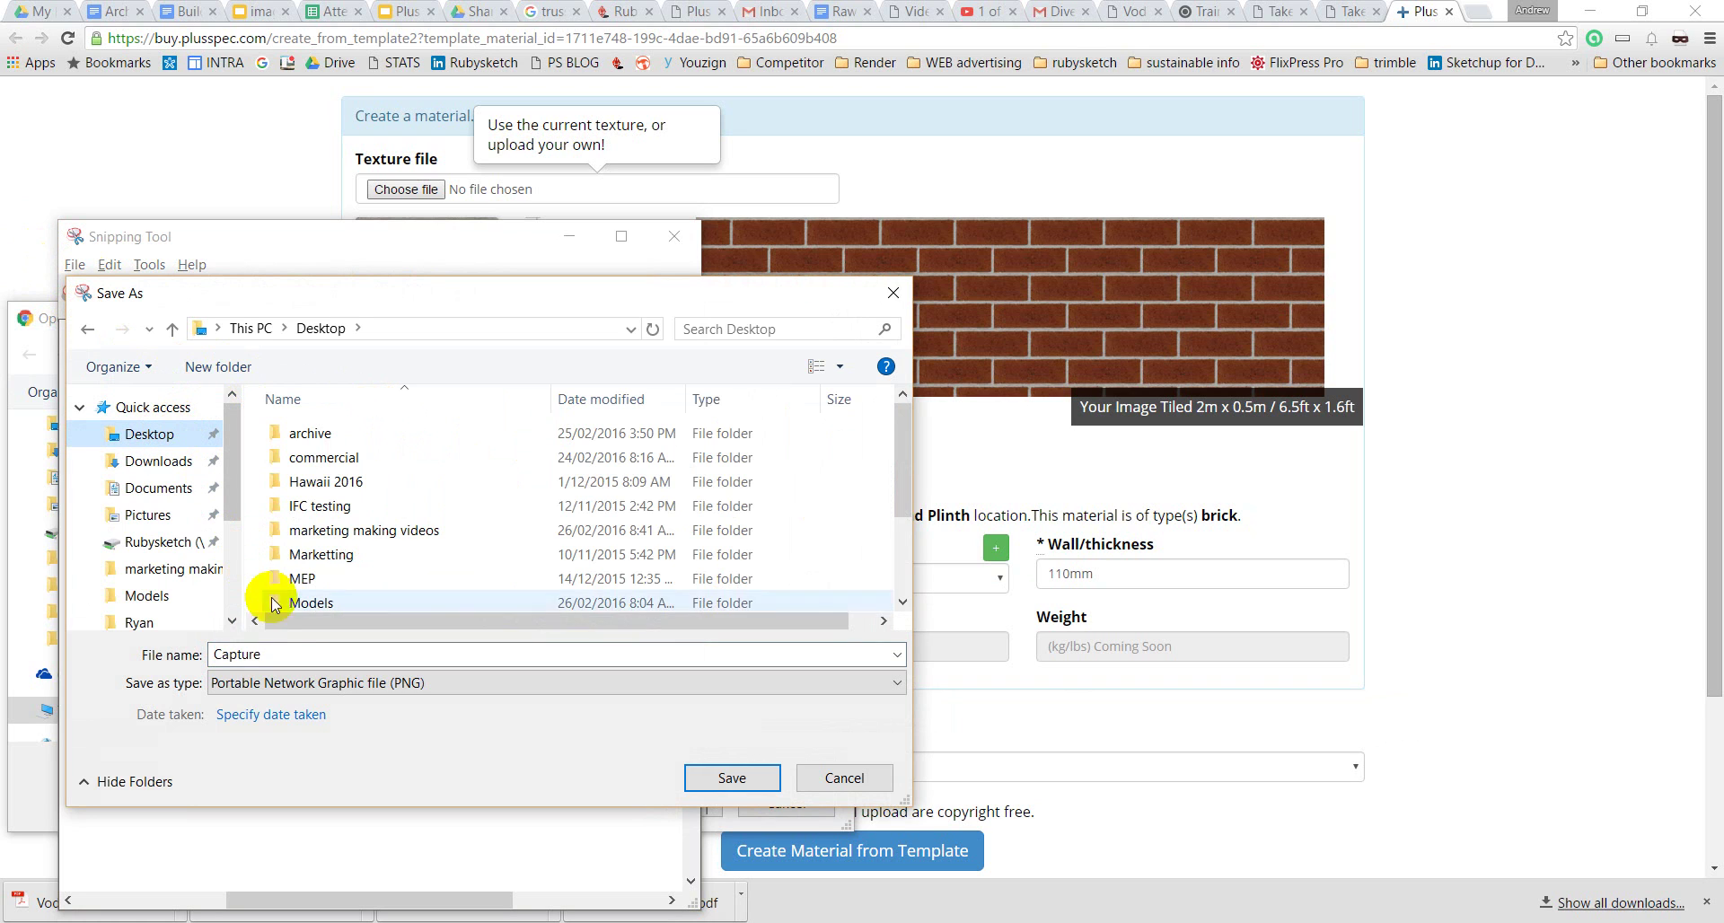
double_click(273, 656)
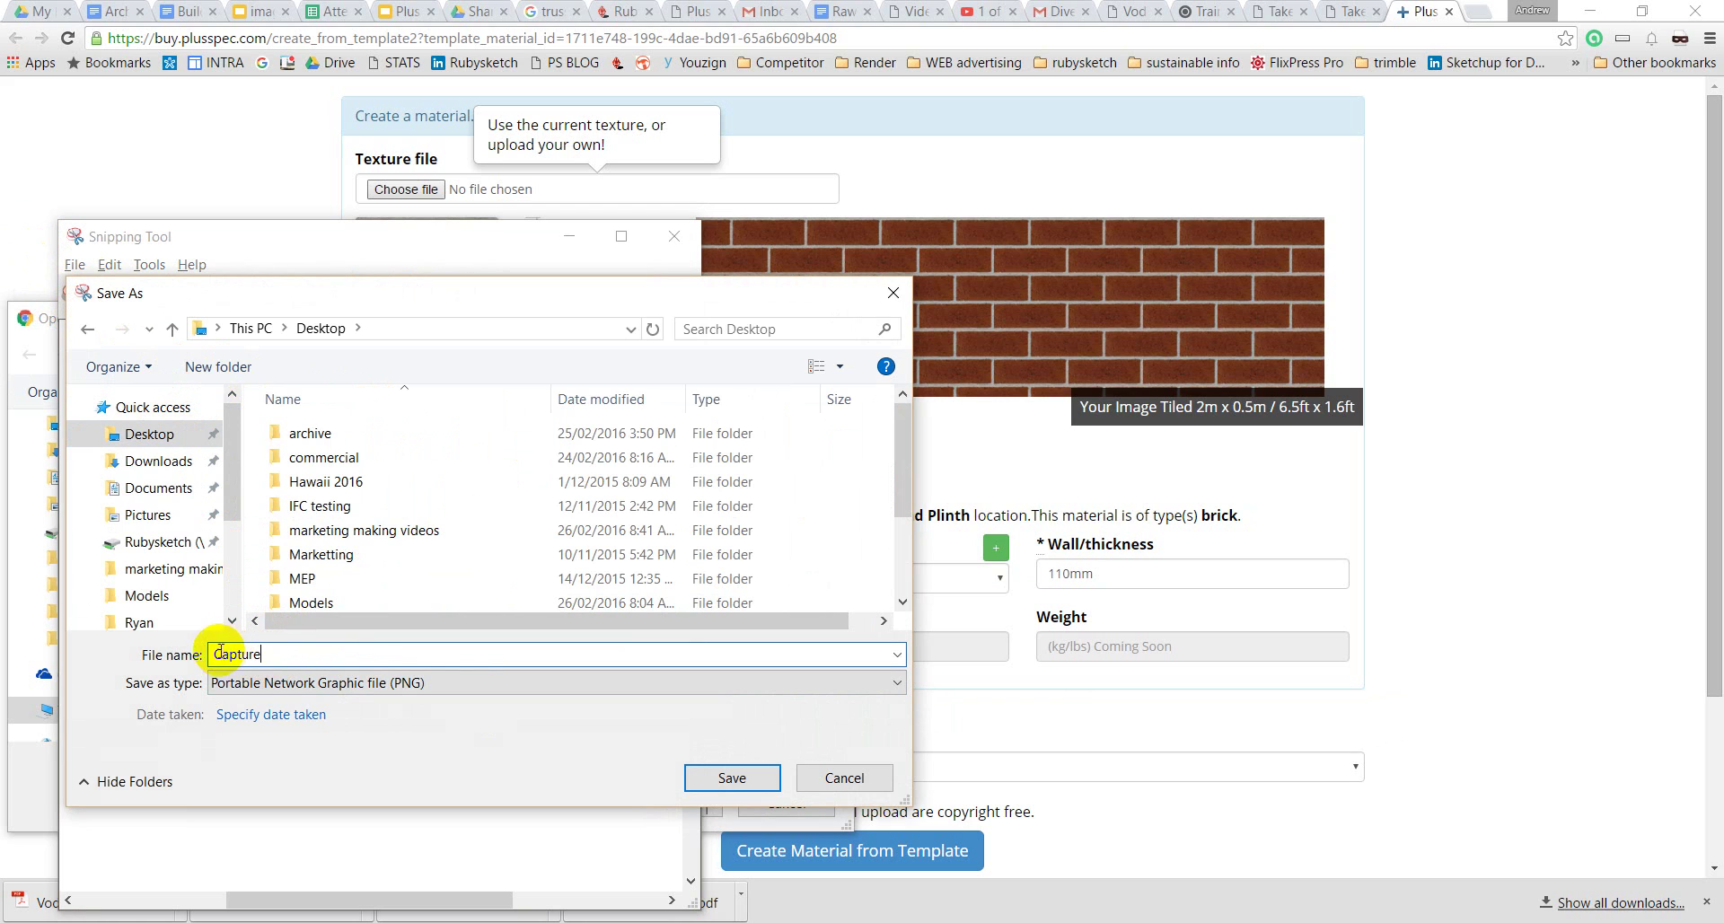
left_click(694, 774)
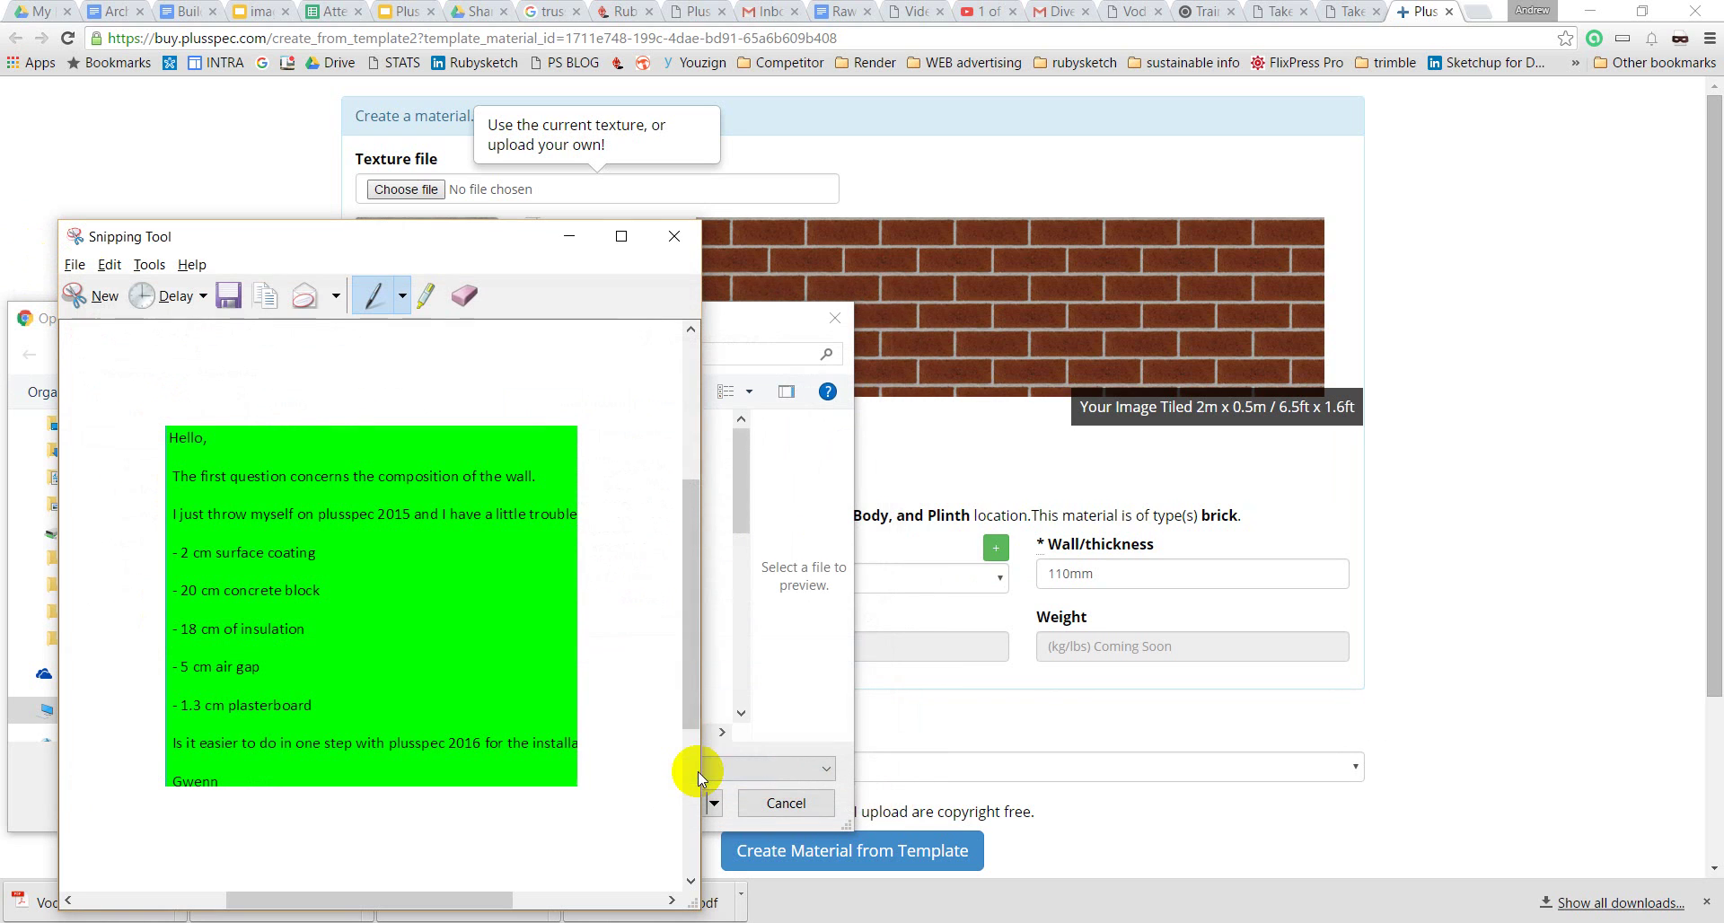
left_click(669, 237)
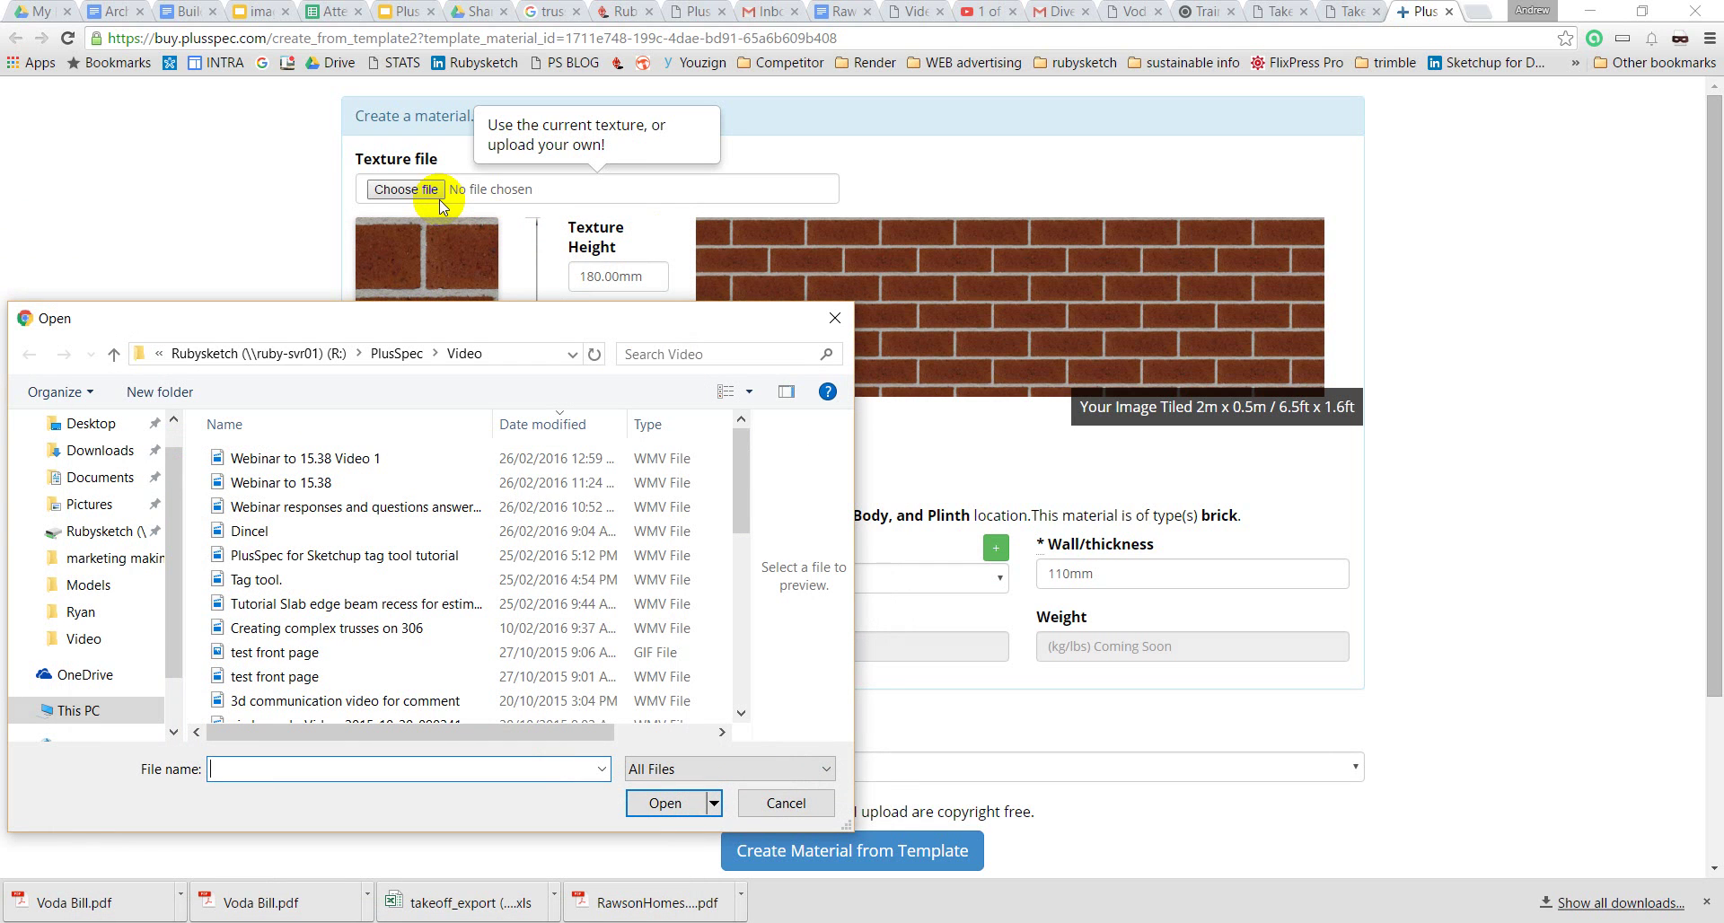
Step: Load 1Capture.PNG from the Desktop as the new material's texture file and check its tiled preview
left_click(91, 423)
left_click(241, 763)
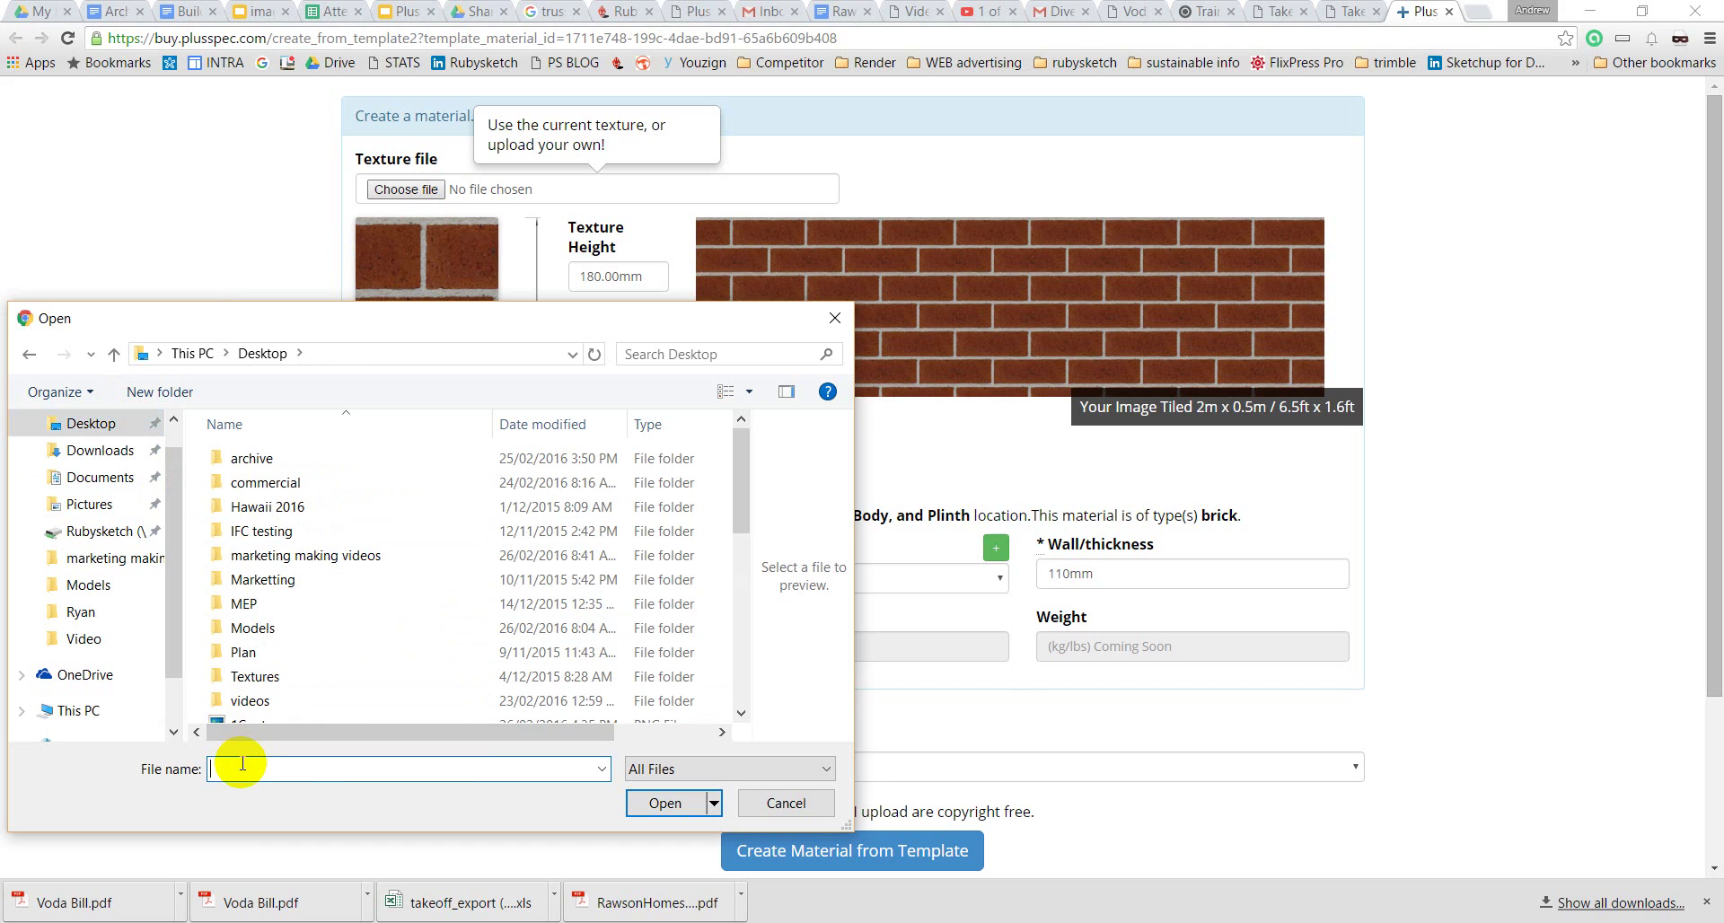
type("1")
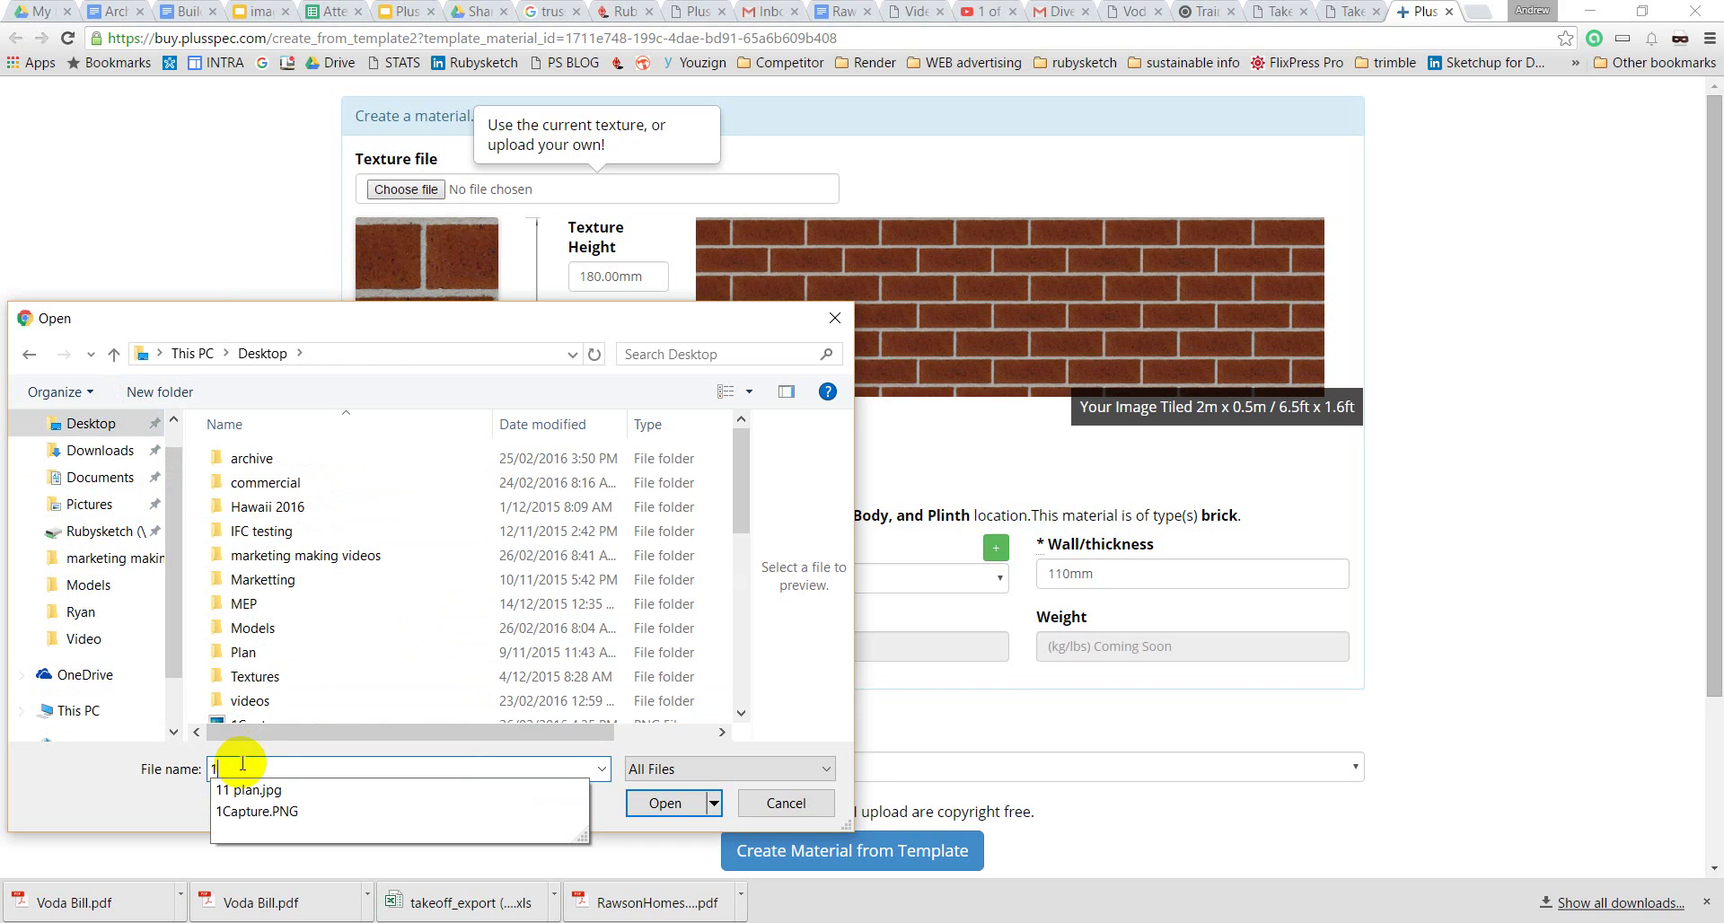
left_click(247, 813)
left_click(647, 808)
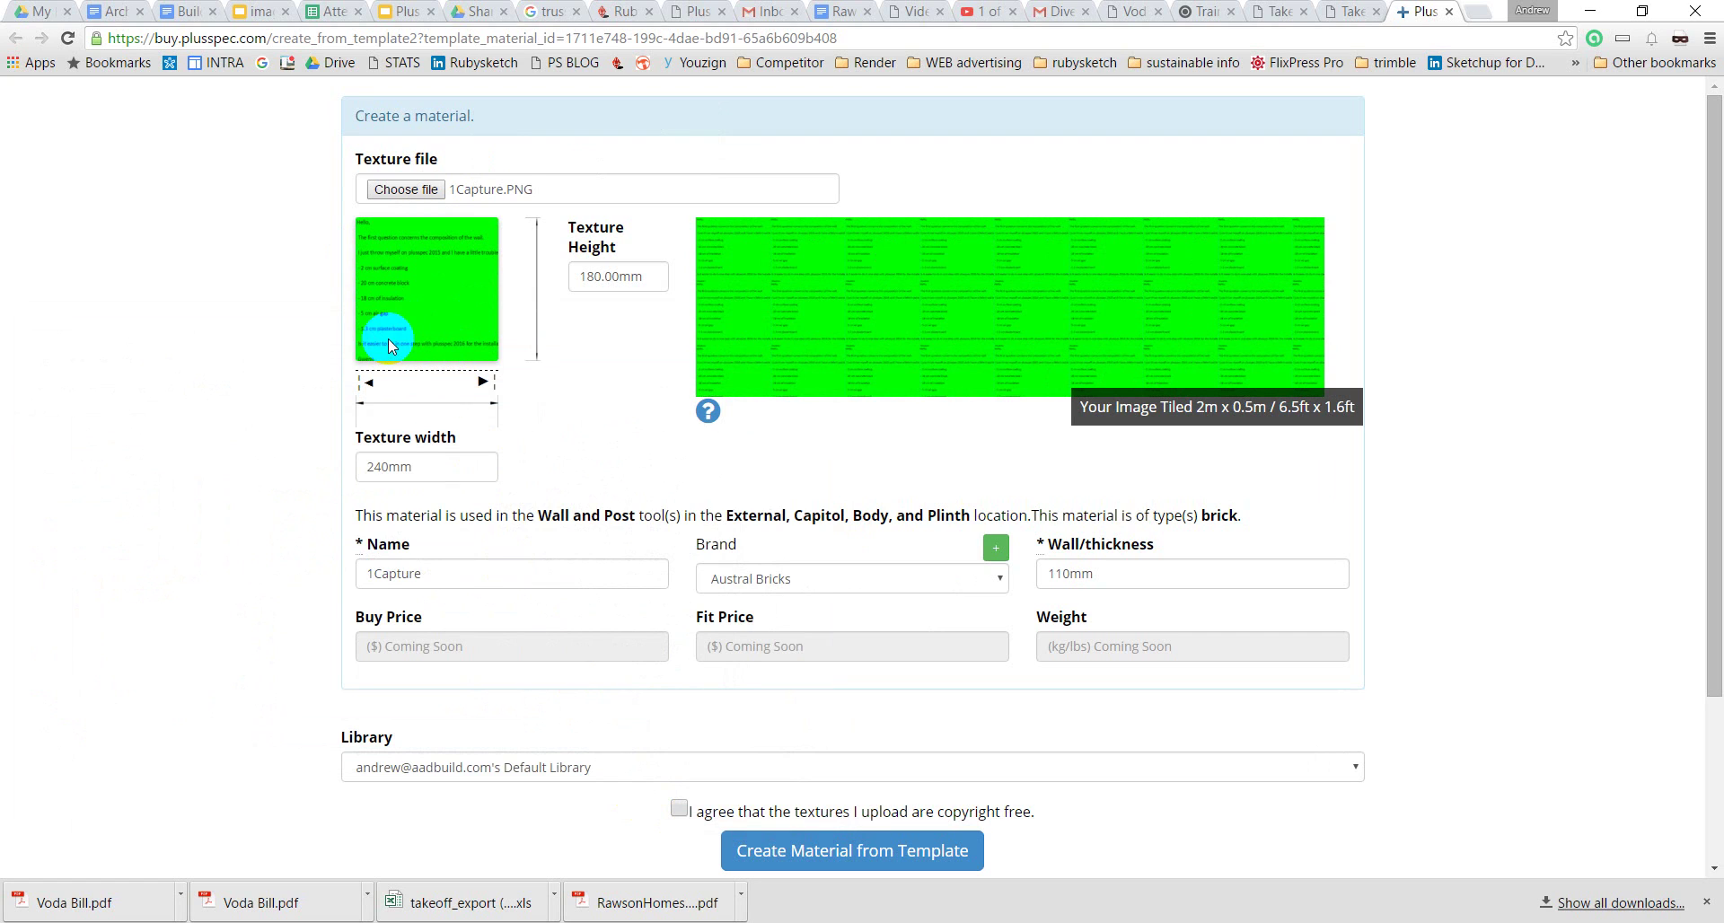
mouse_move(461, 327)
left_mouse_down()
mouse_move(373, 309)
mouse_move(733, 326)
left_mouse_up()
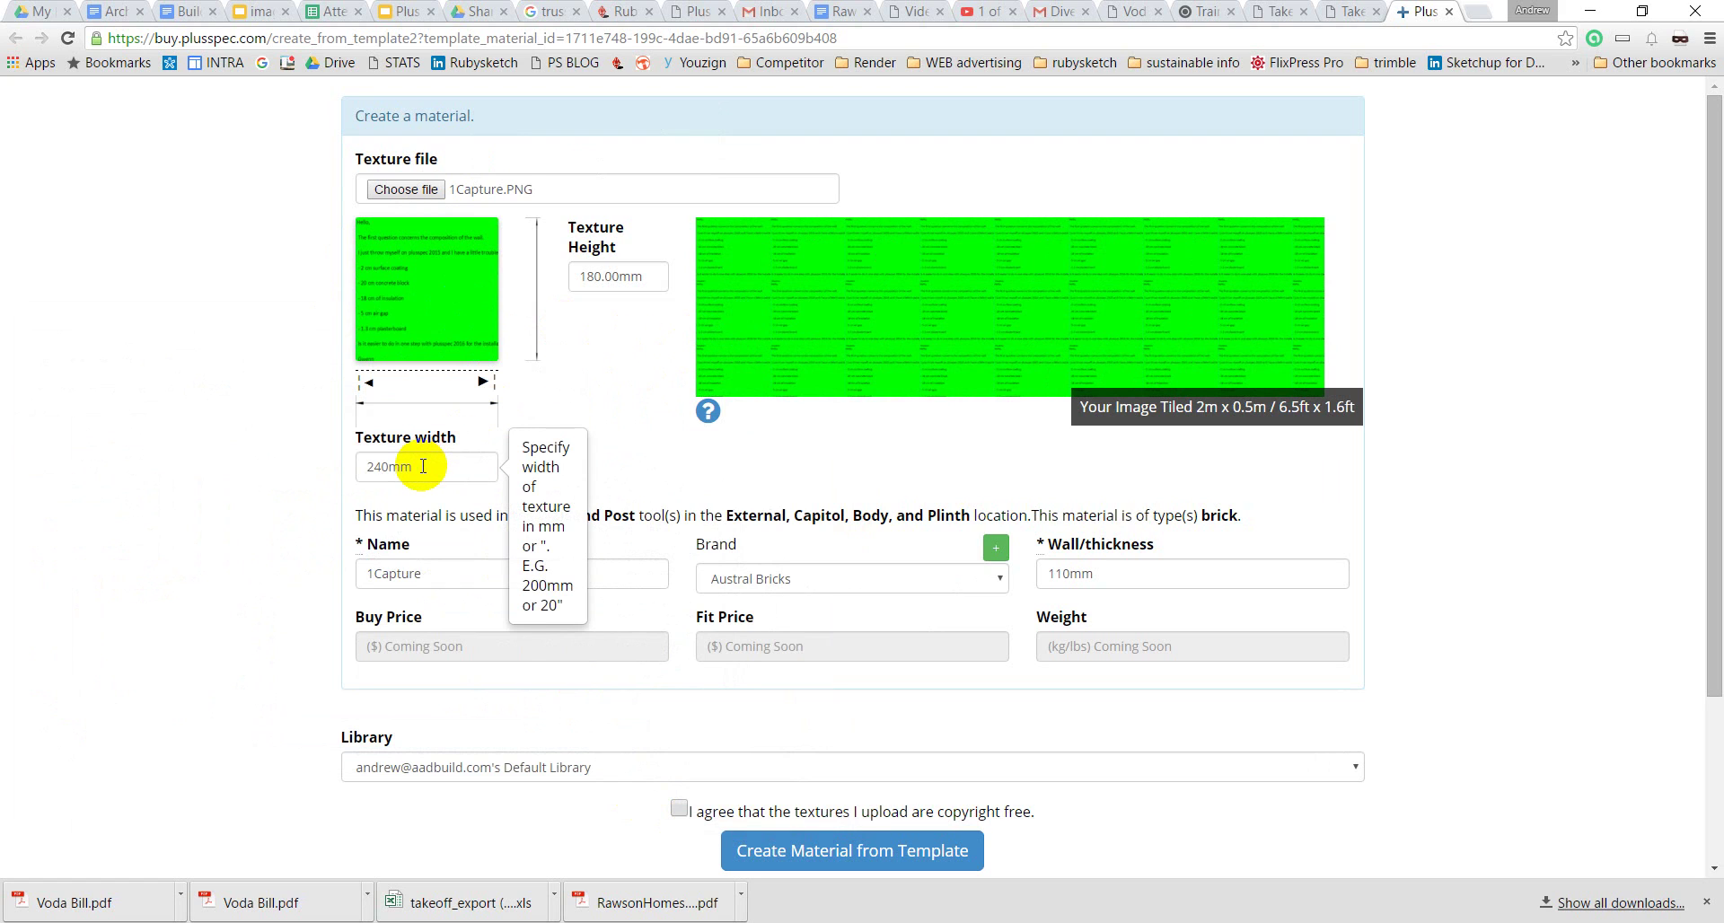
Step: Set the new material's texture width to 500 and review its name field
left_click_drag(423, 466, 369, 468)
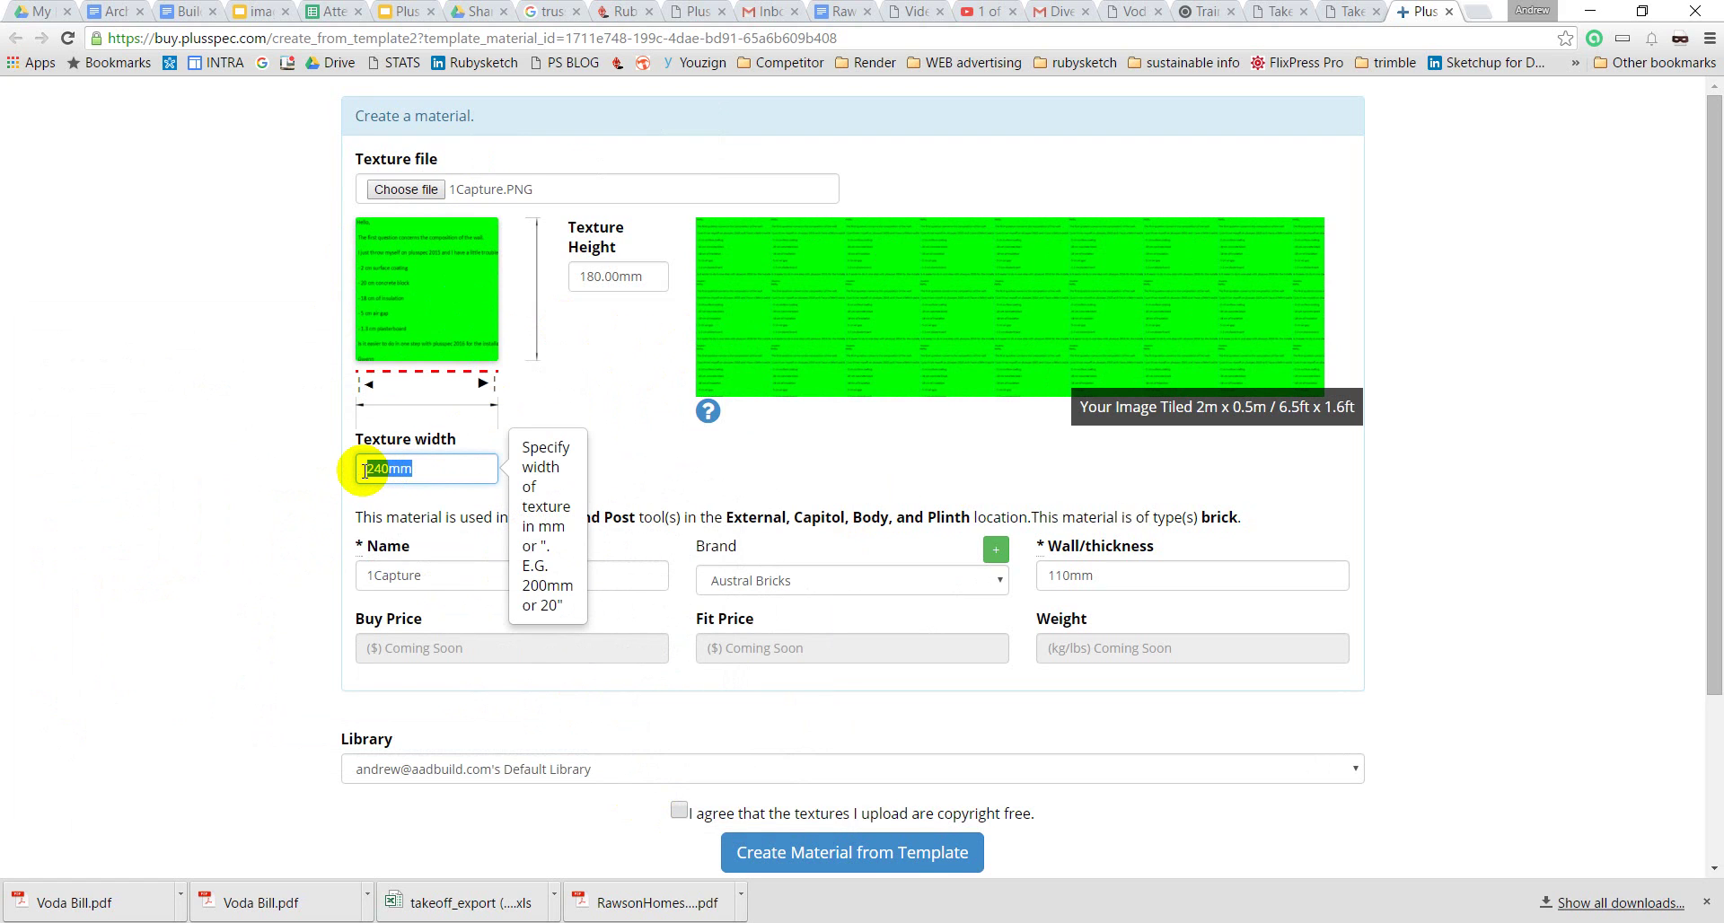
type("500")
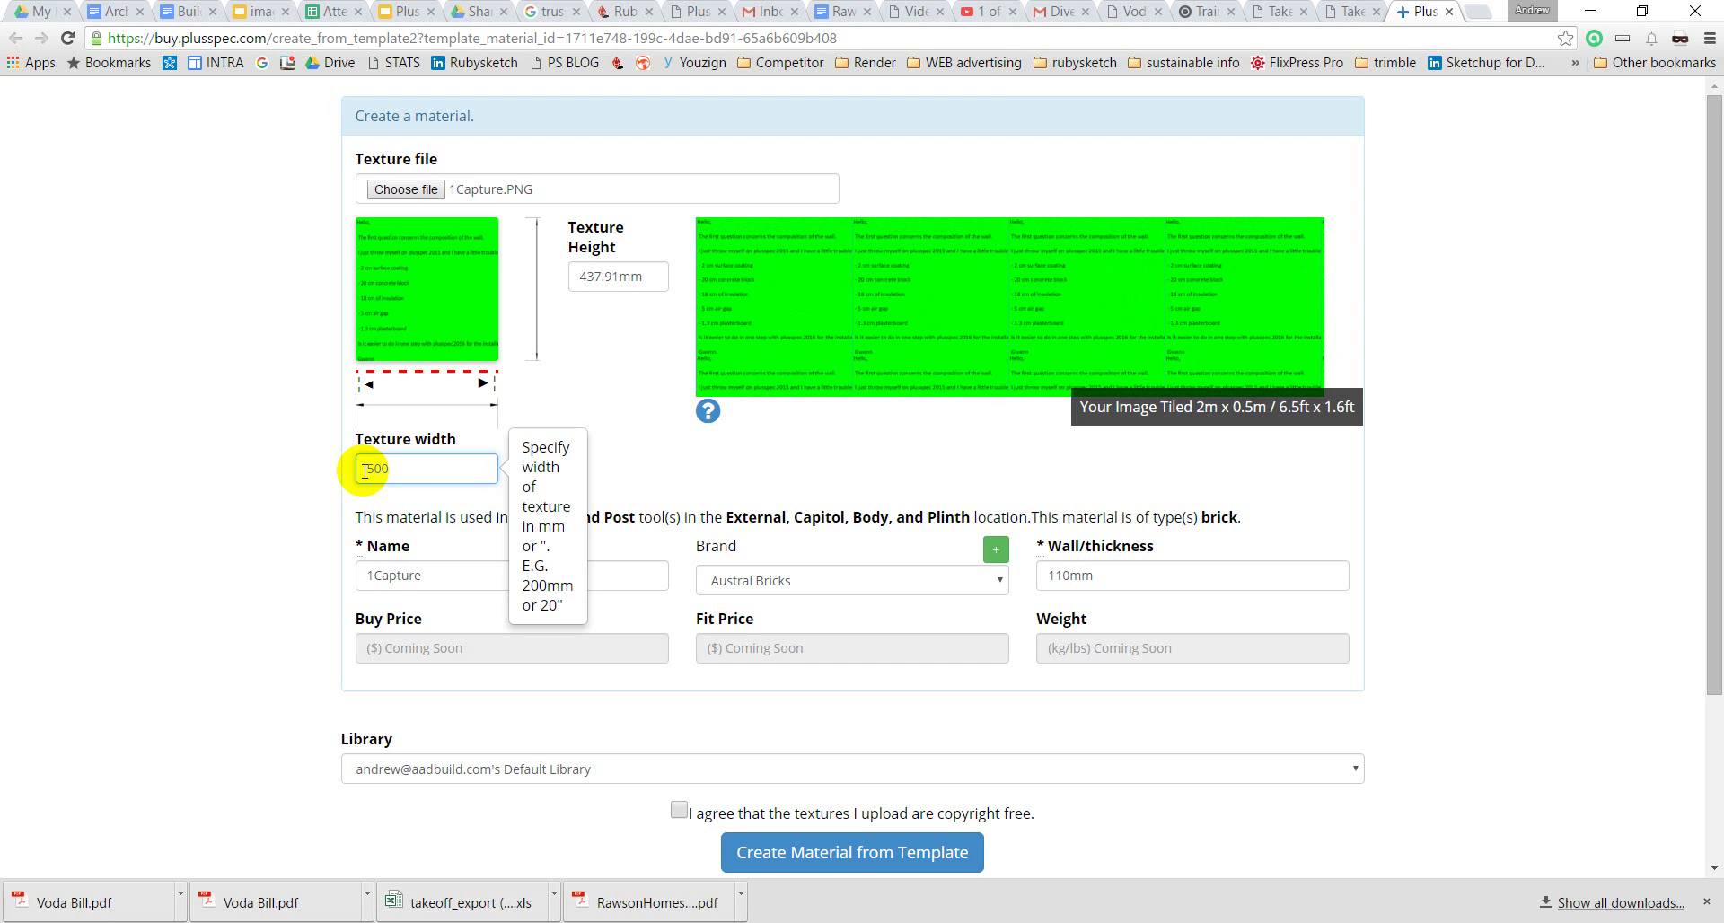
left_click(415, 572)
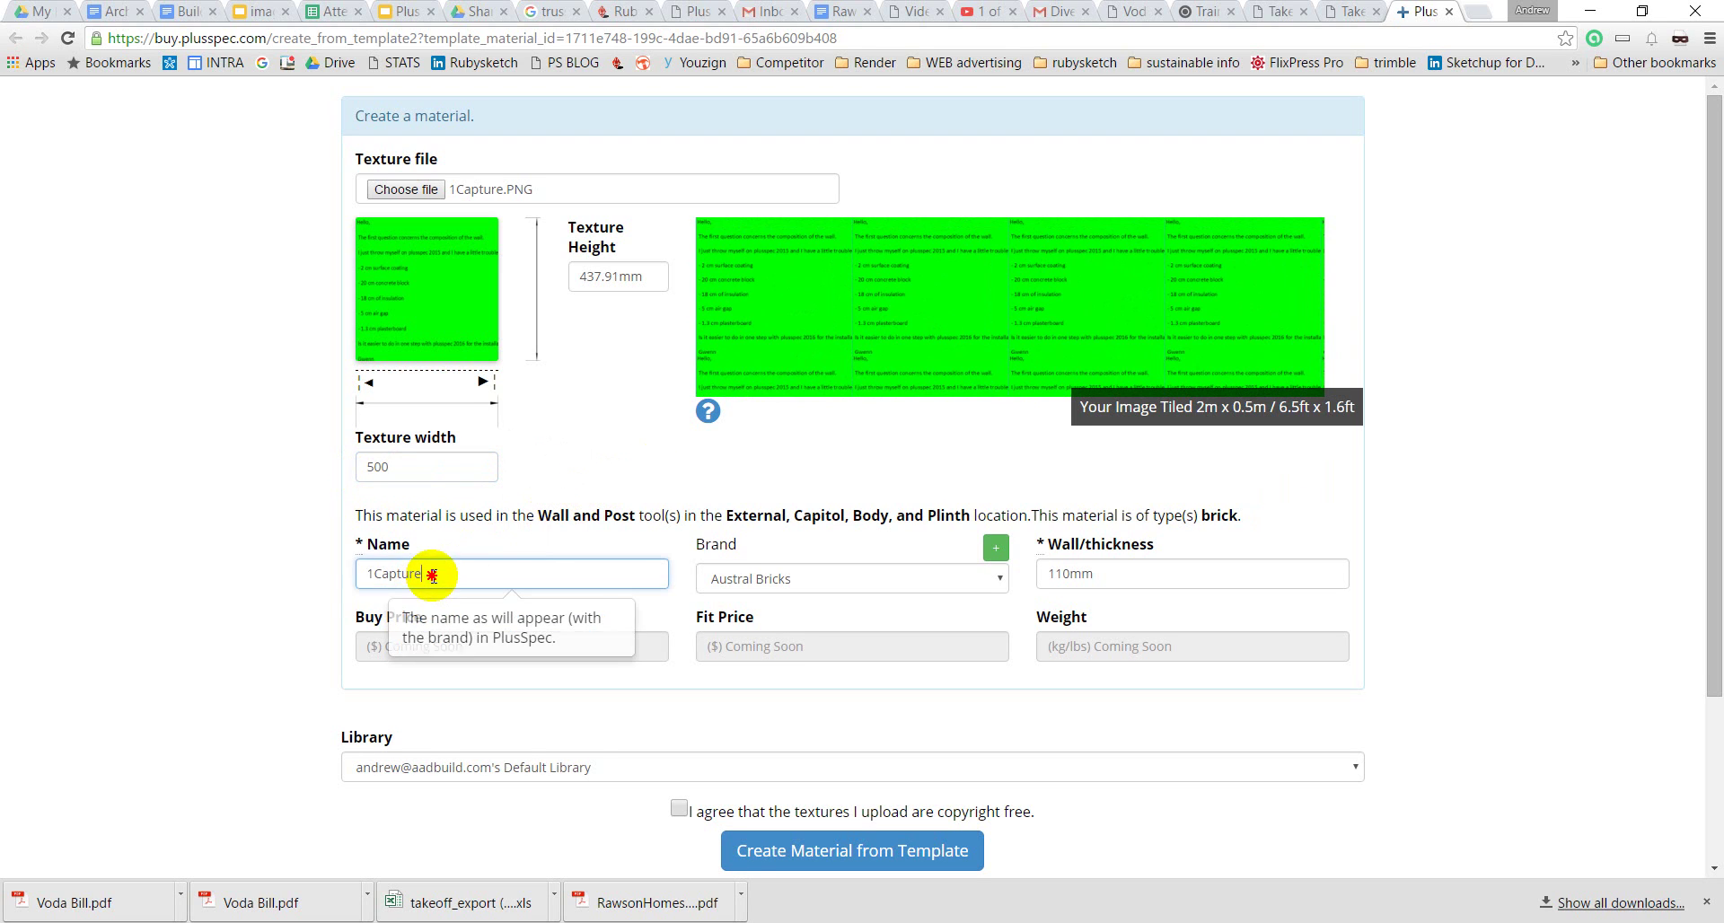
left_click_drag(432, 576, 362, 585)
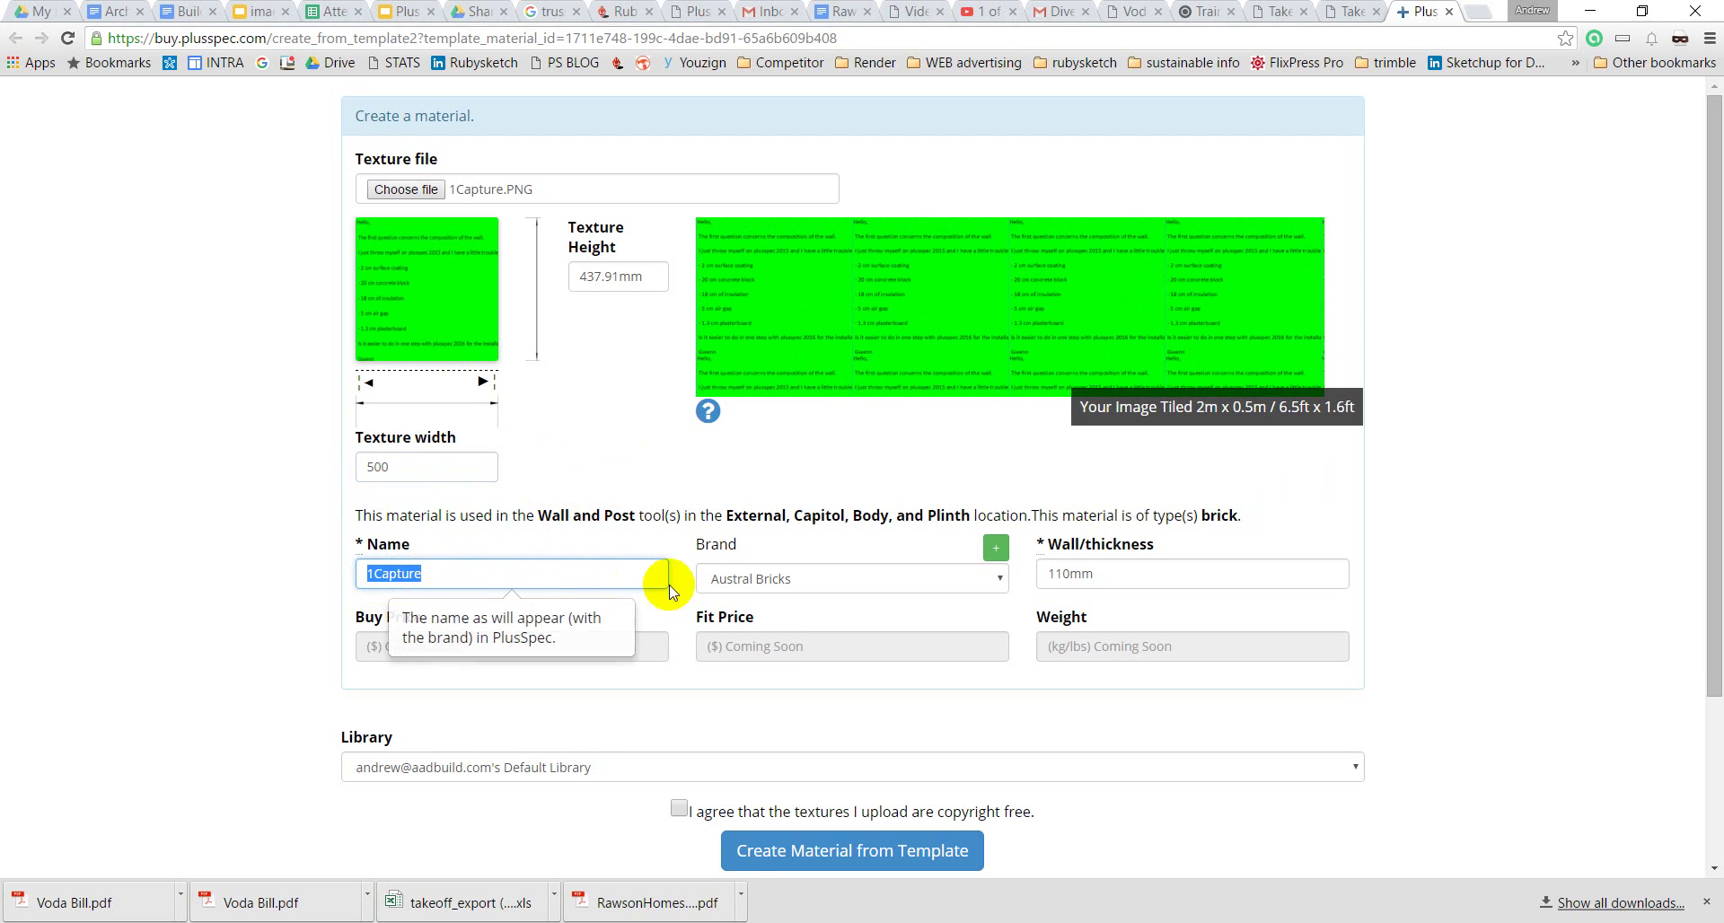
Step: Check the available brands and start a new brand named gwin
left_click(994, 579)
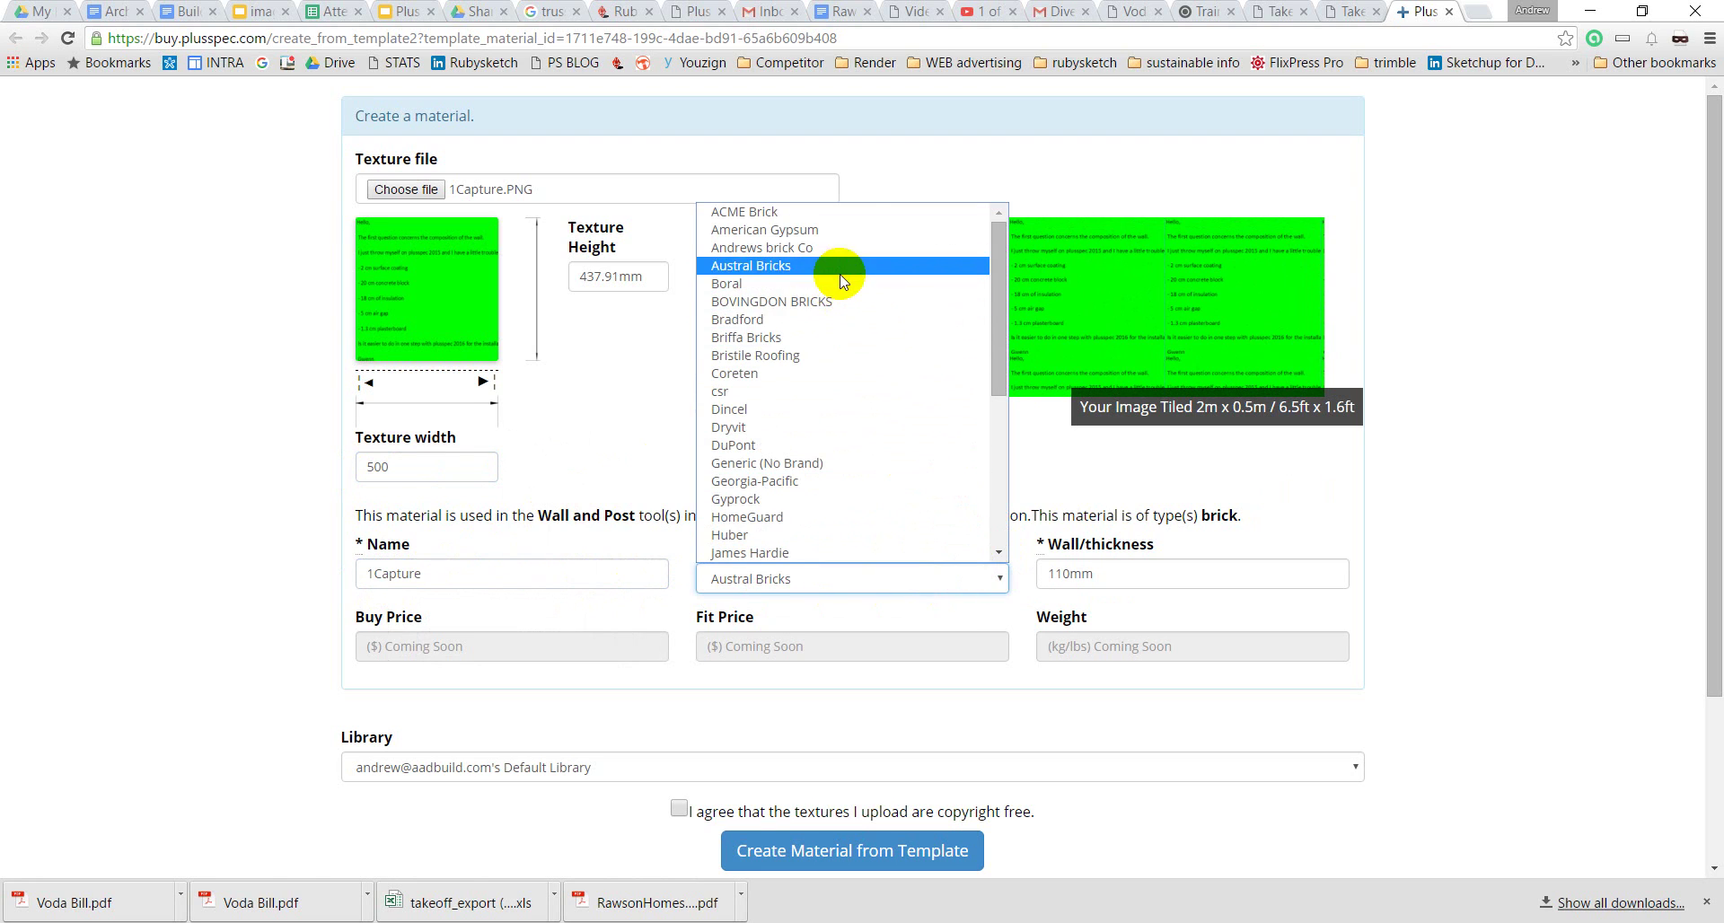
left_click(877, 576)
left_click(997, 549)
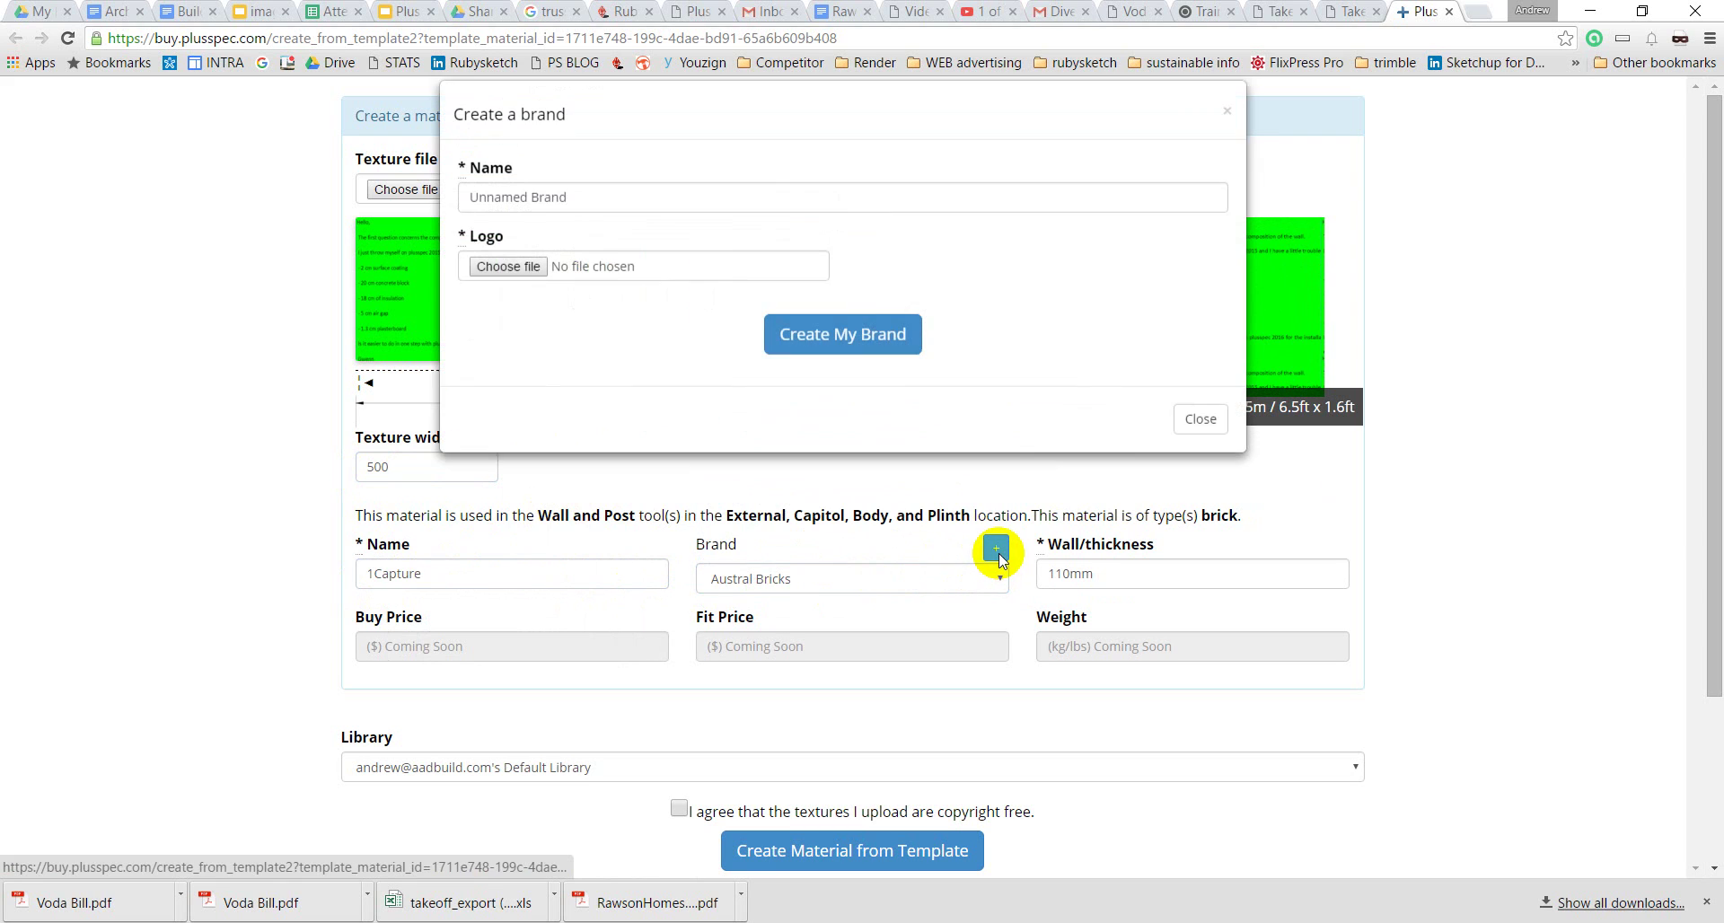
left_click(542, 229)
left_click_drag(541, 229, 439, 228)
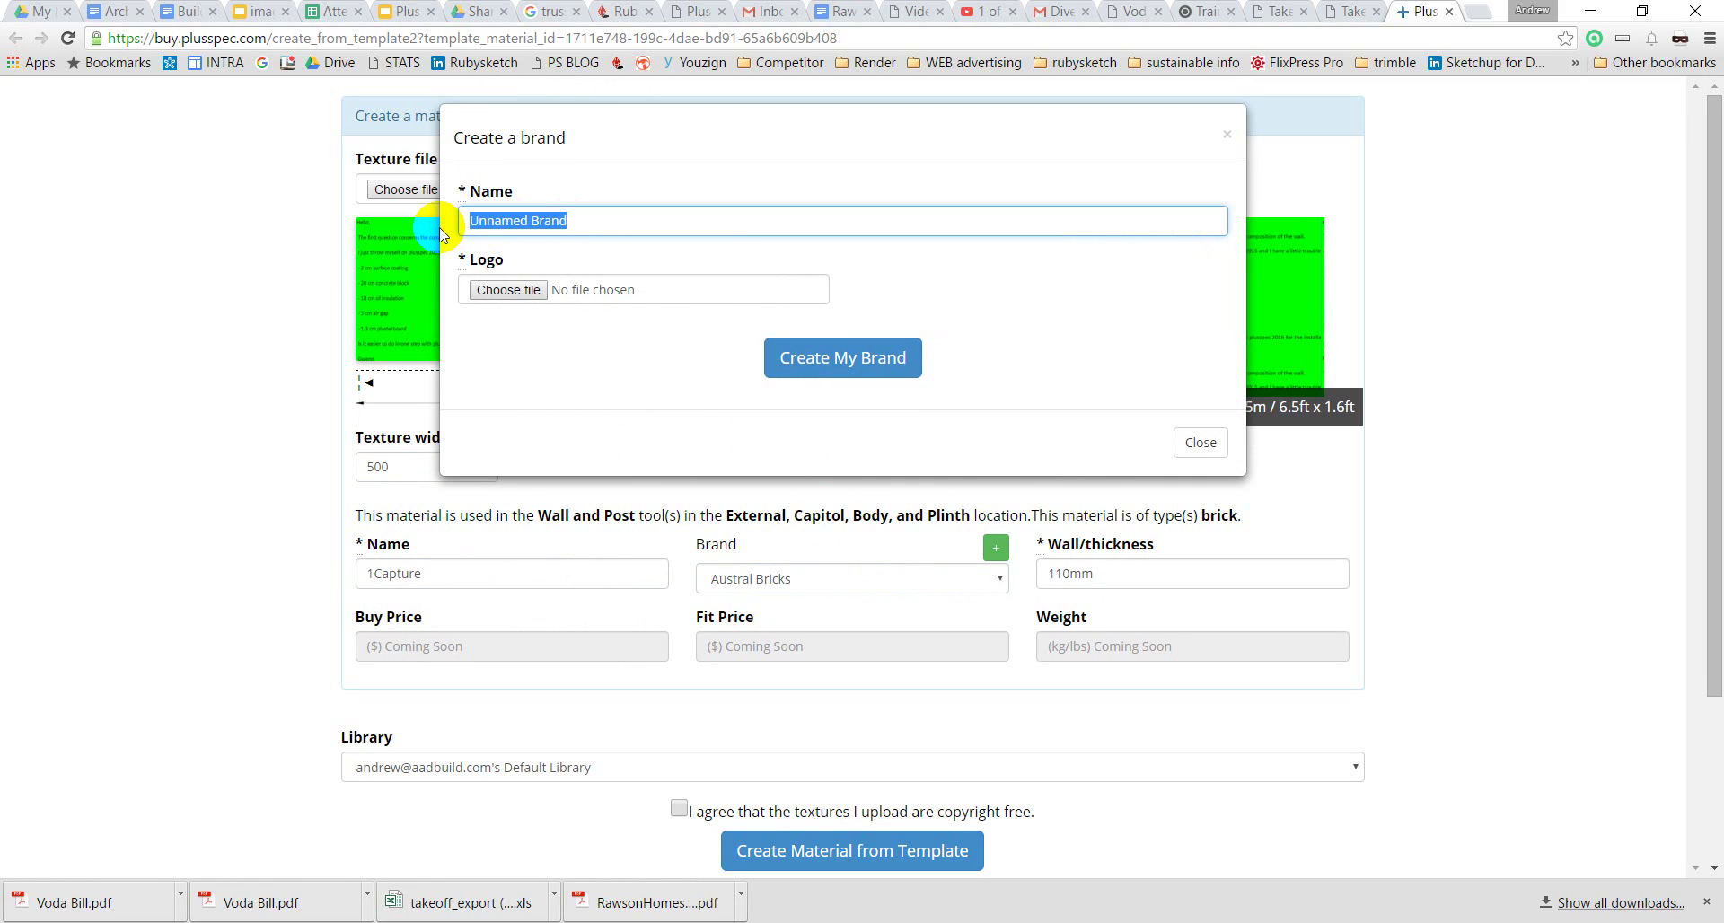
type("gwin")
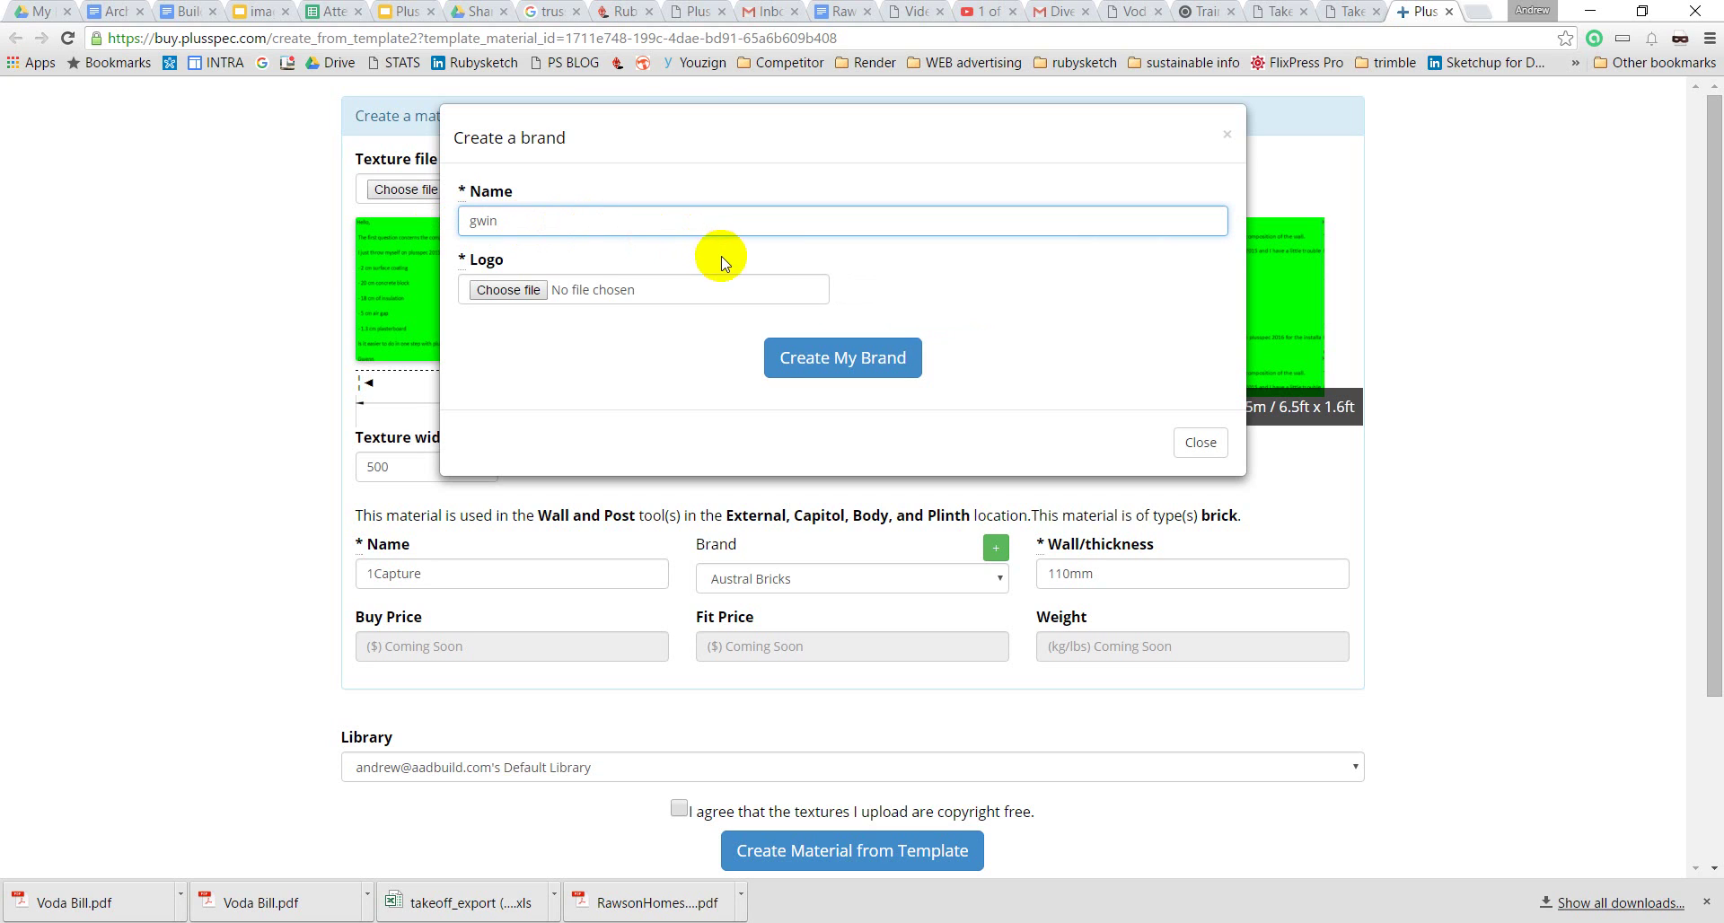
Step: Try to create the gwin brand without selecting a logo file
left_click(509, 290)
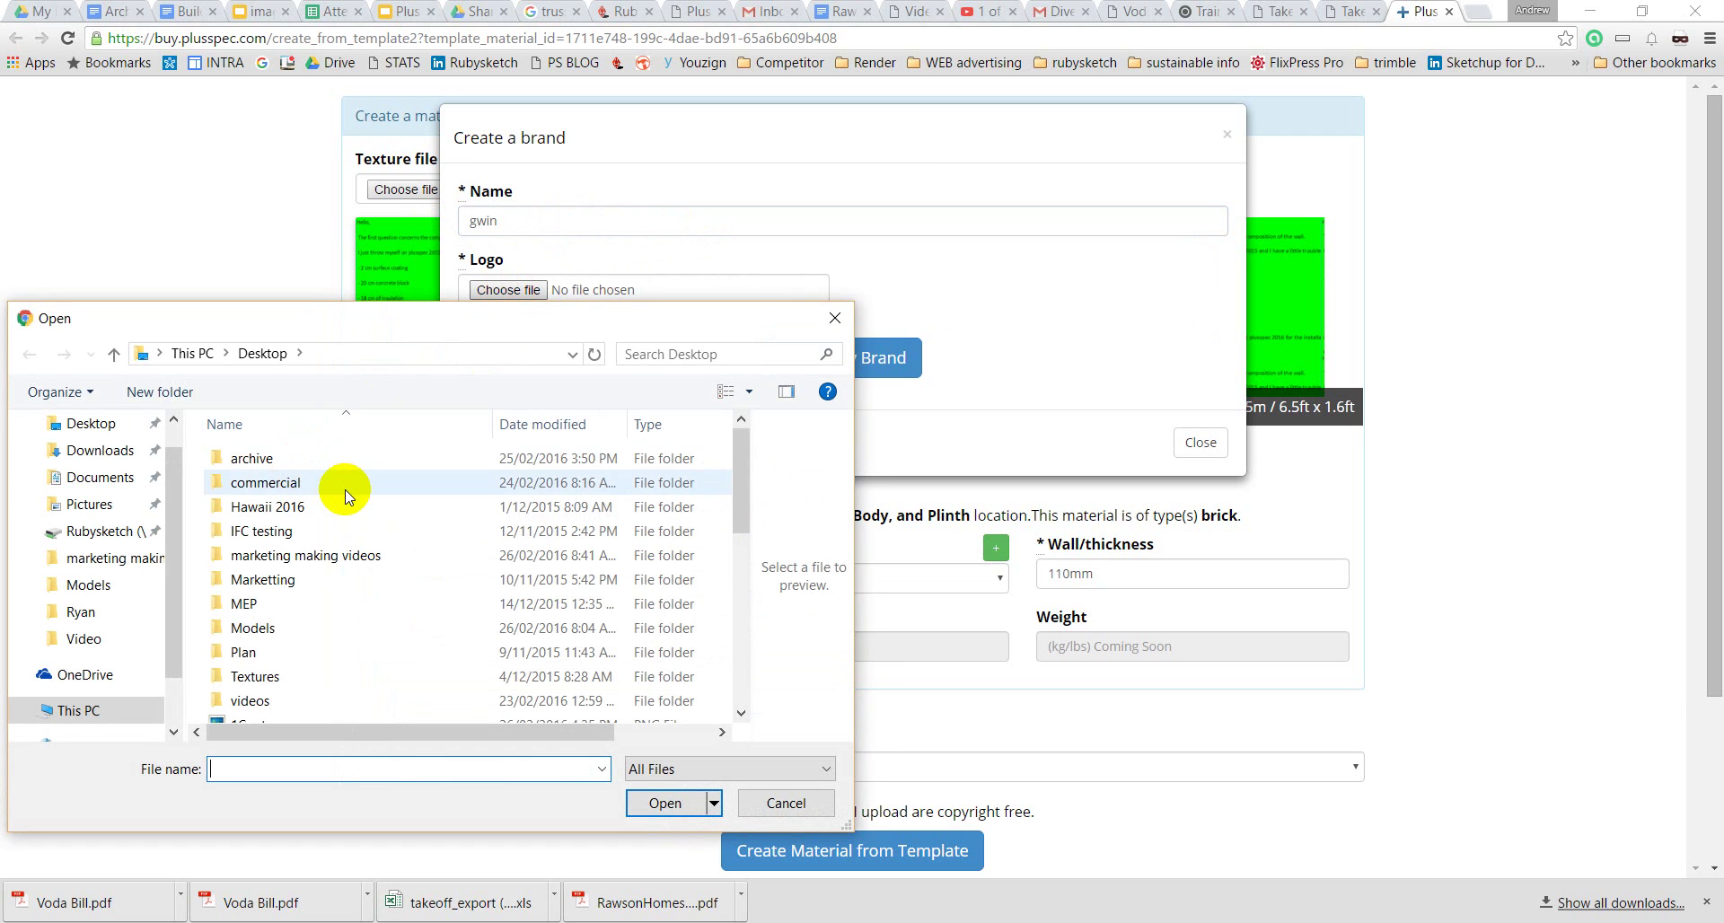
left_click(722, 262)
left_click(787, 801)
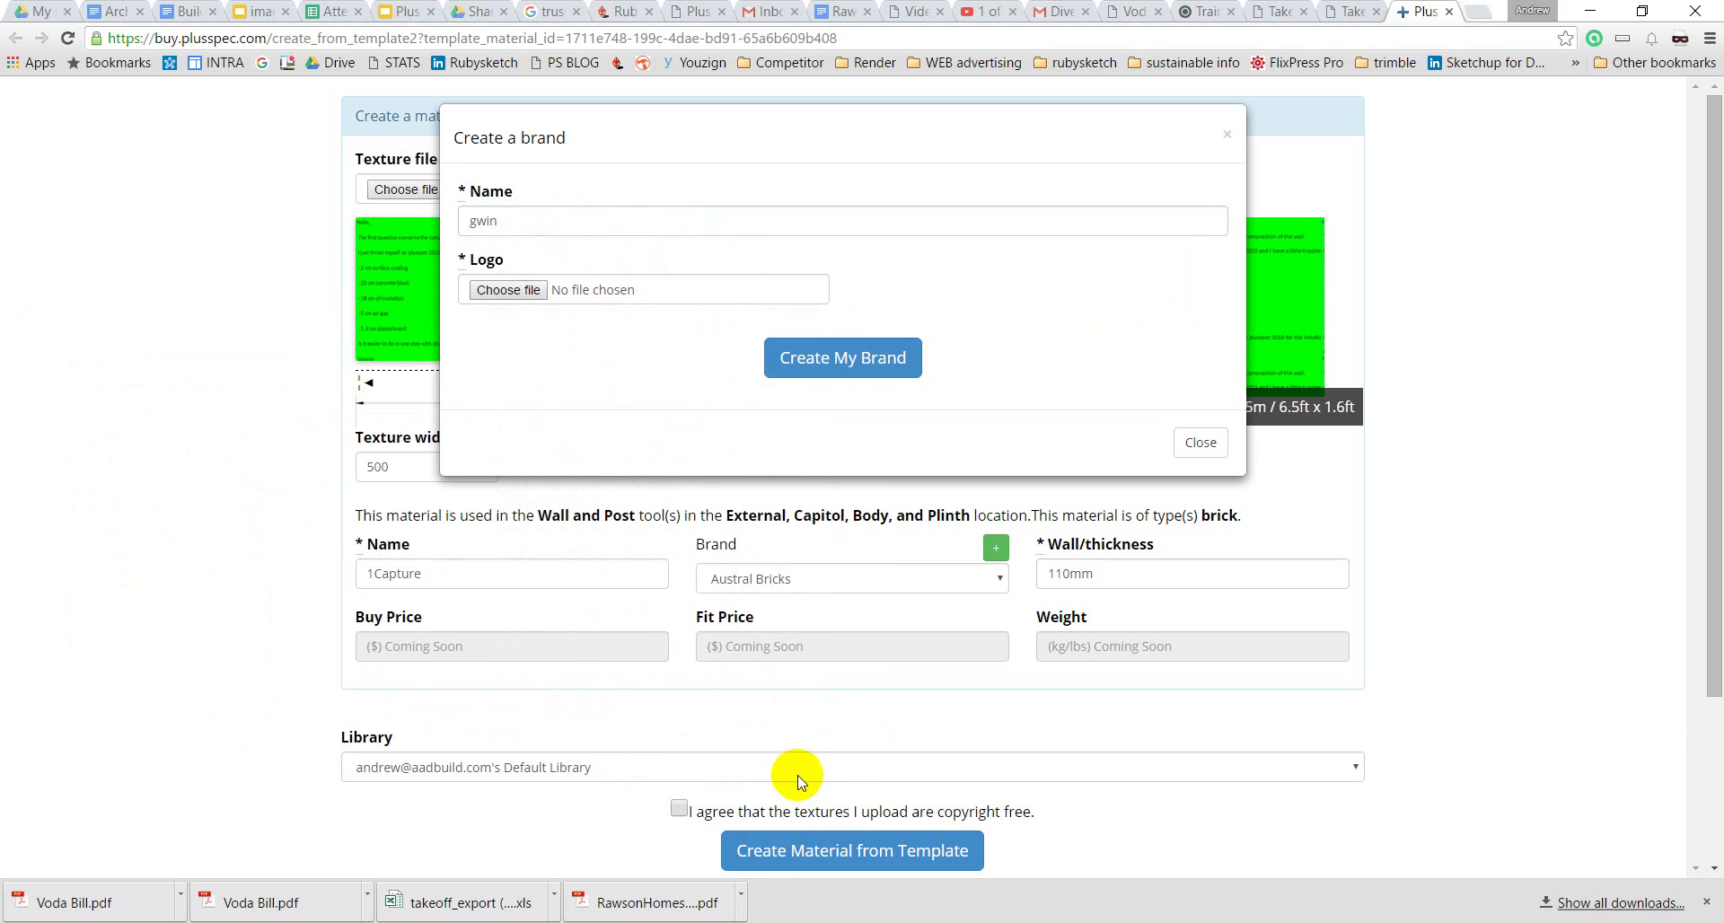
left_click(843, 359)
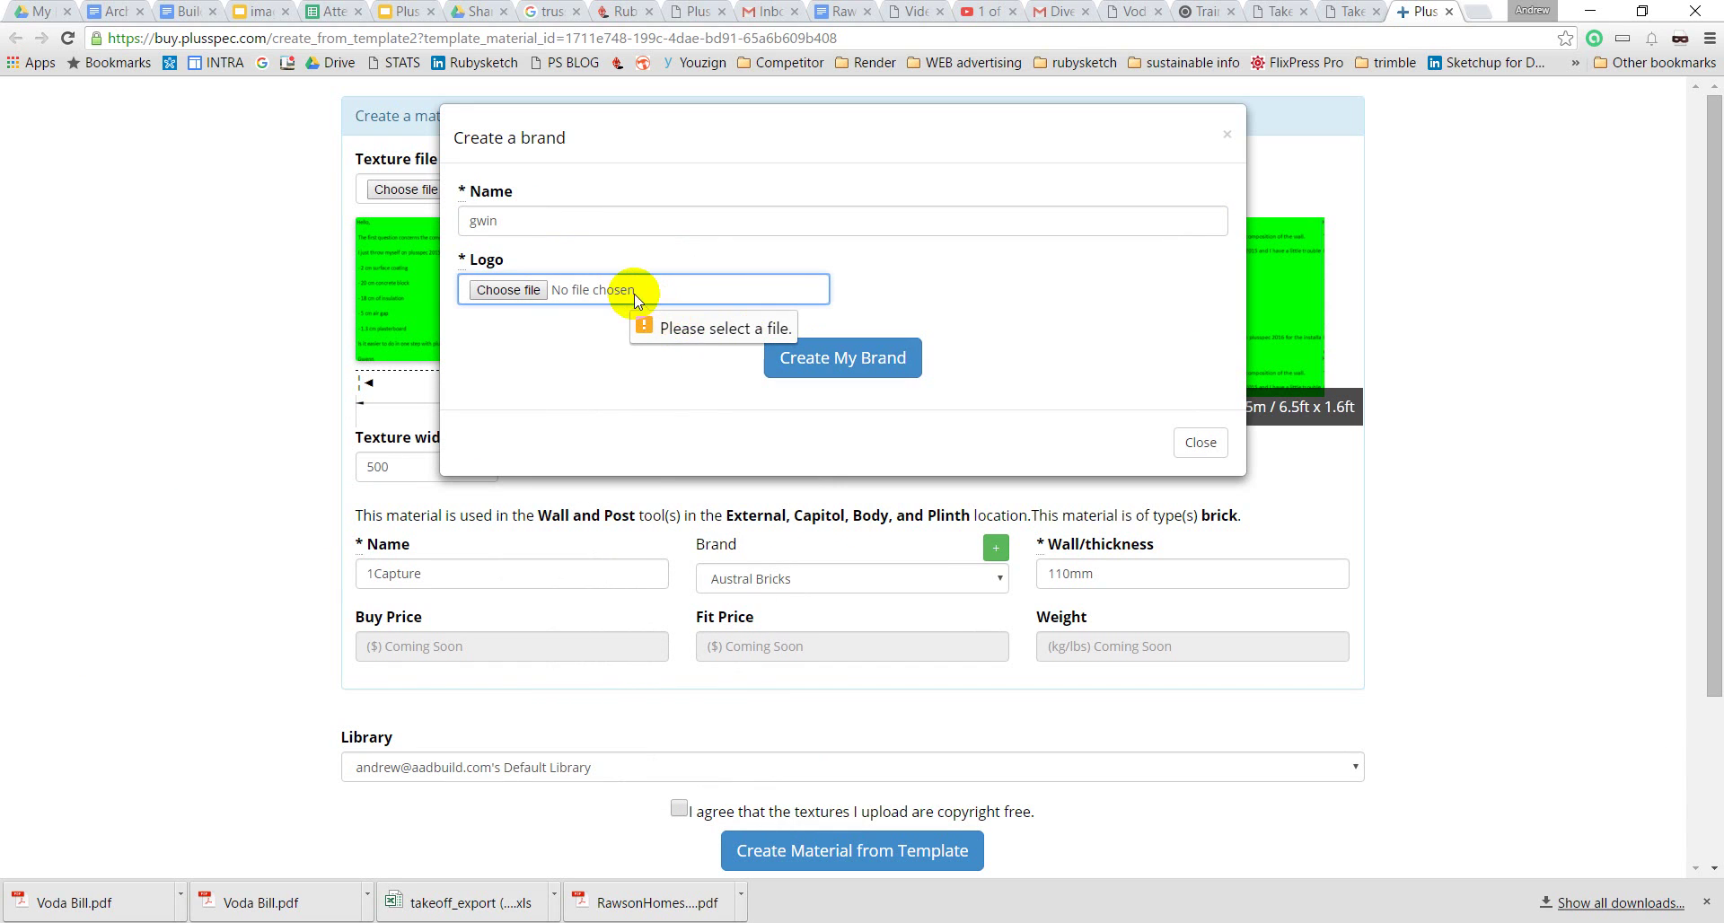
Step: Use 1Capture.PNG from the Desktop as the gwin brand's logo and create the brand
left_click(529, 290)
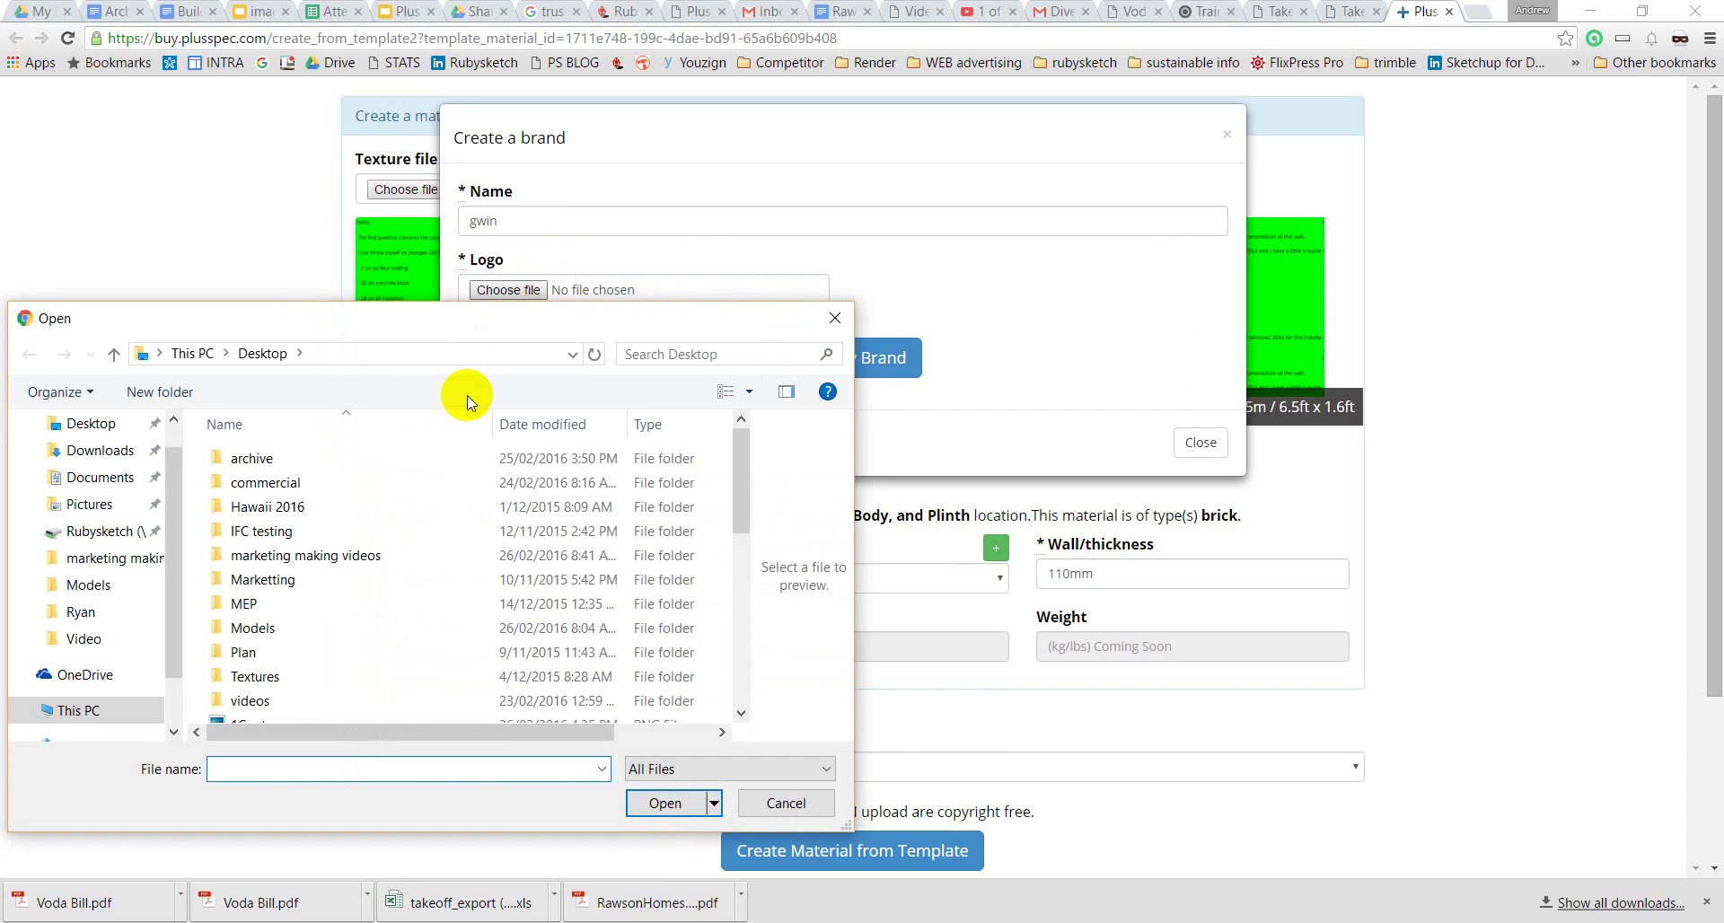
left_click(56, 420)
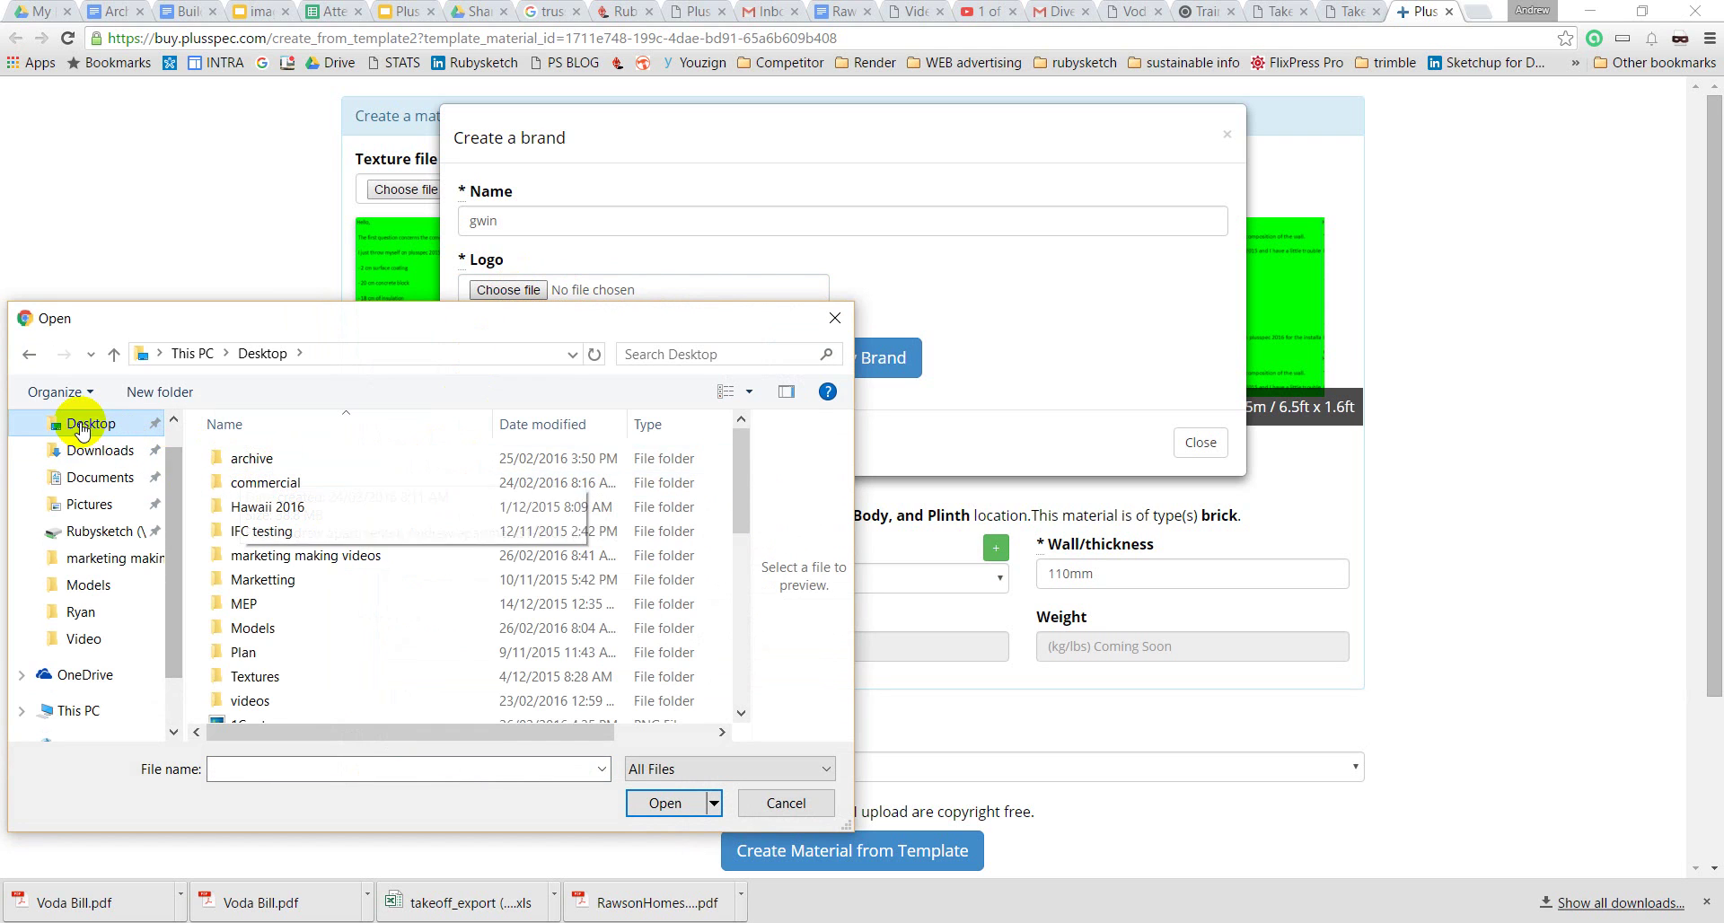
scroll(315, 515, "down", 4)
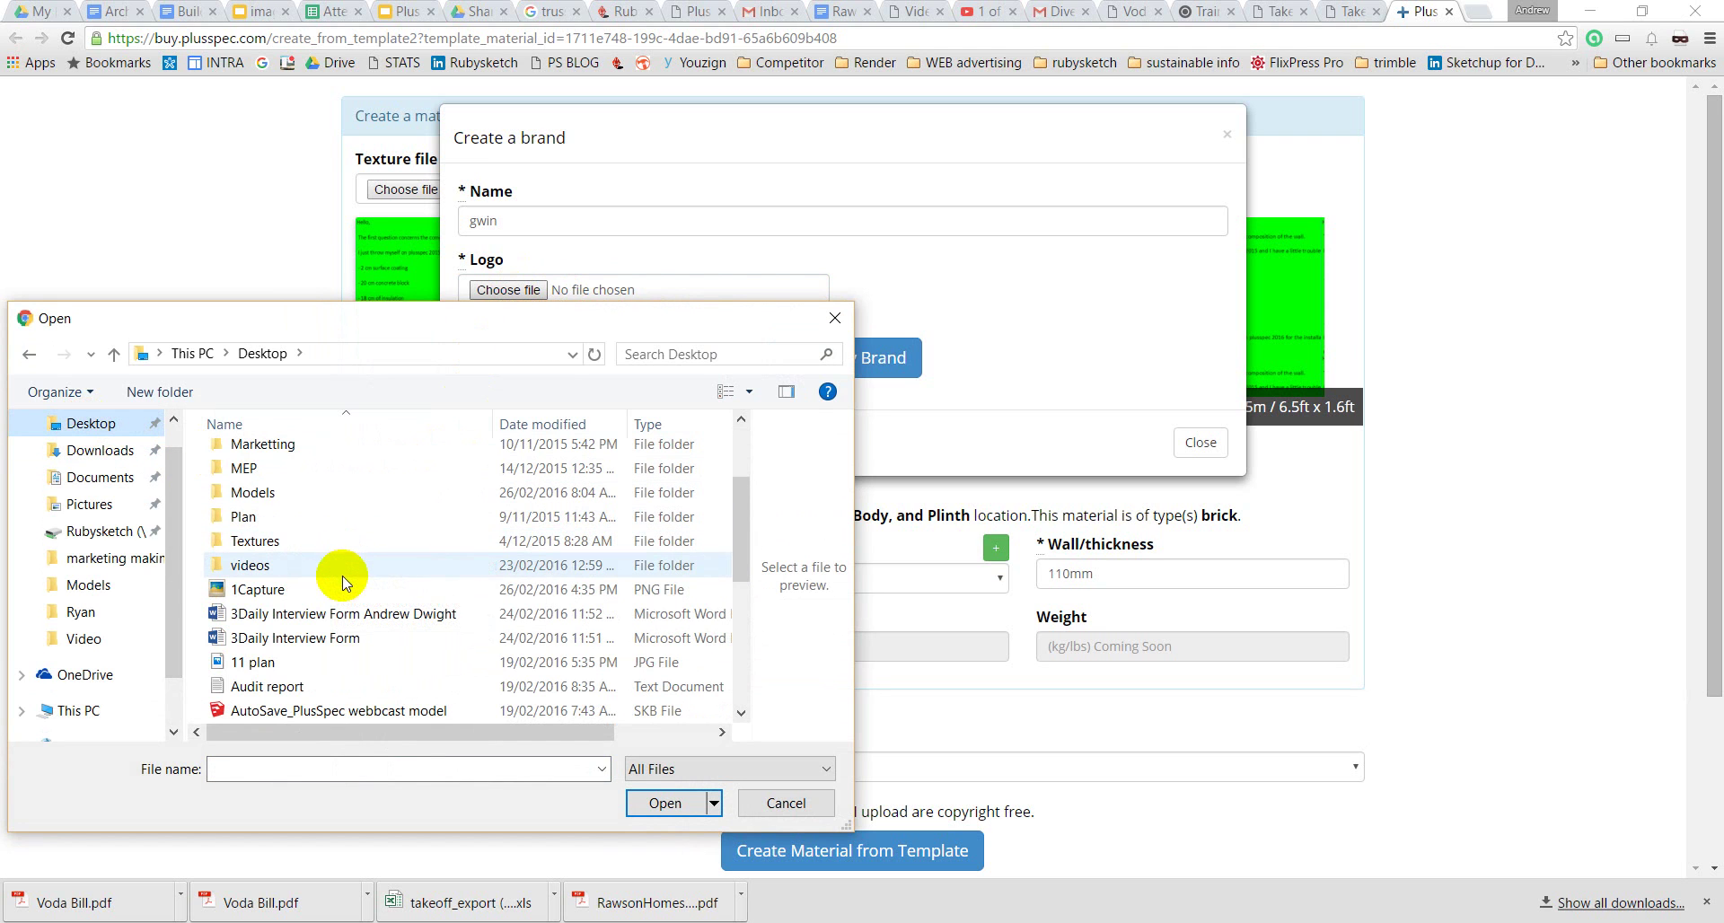
scroll(346, 592, "down", 3)
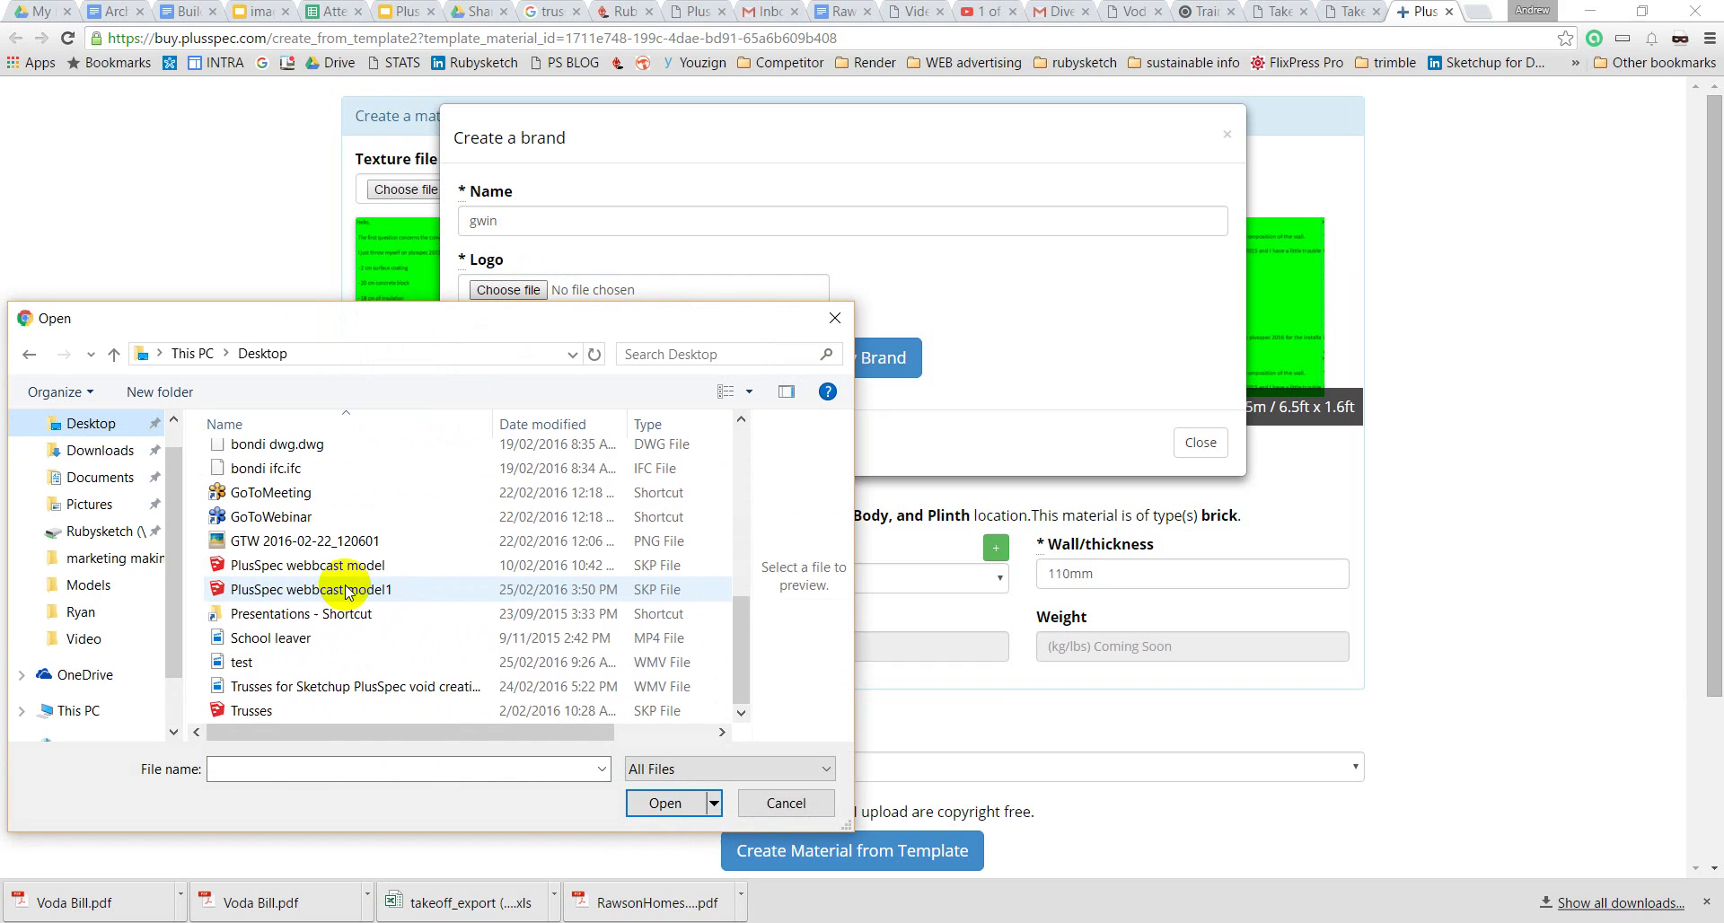
left_click(273, 666)
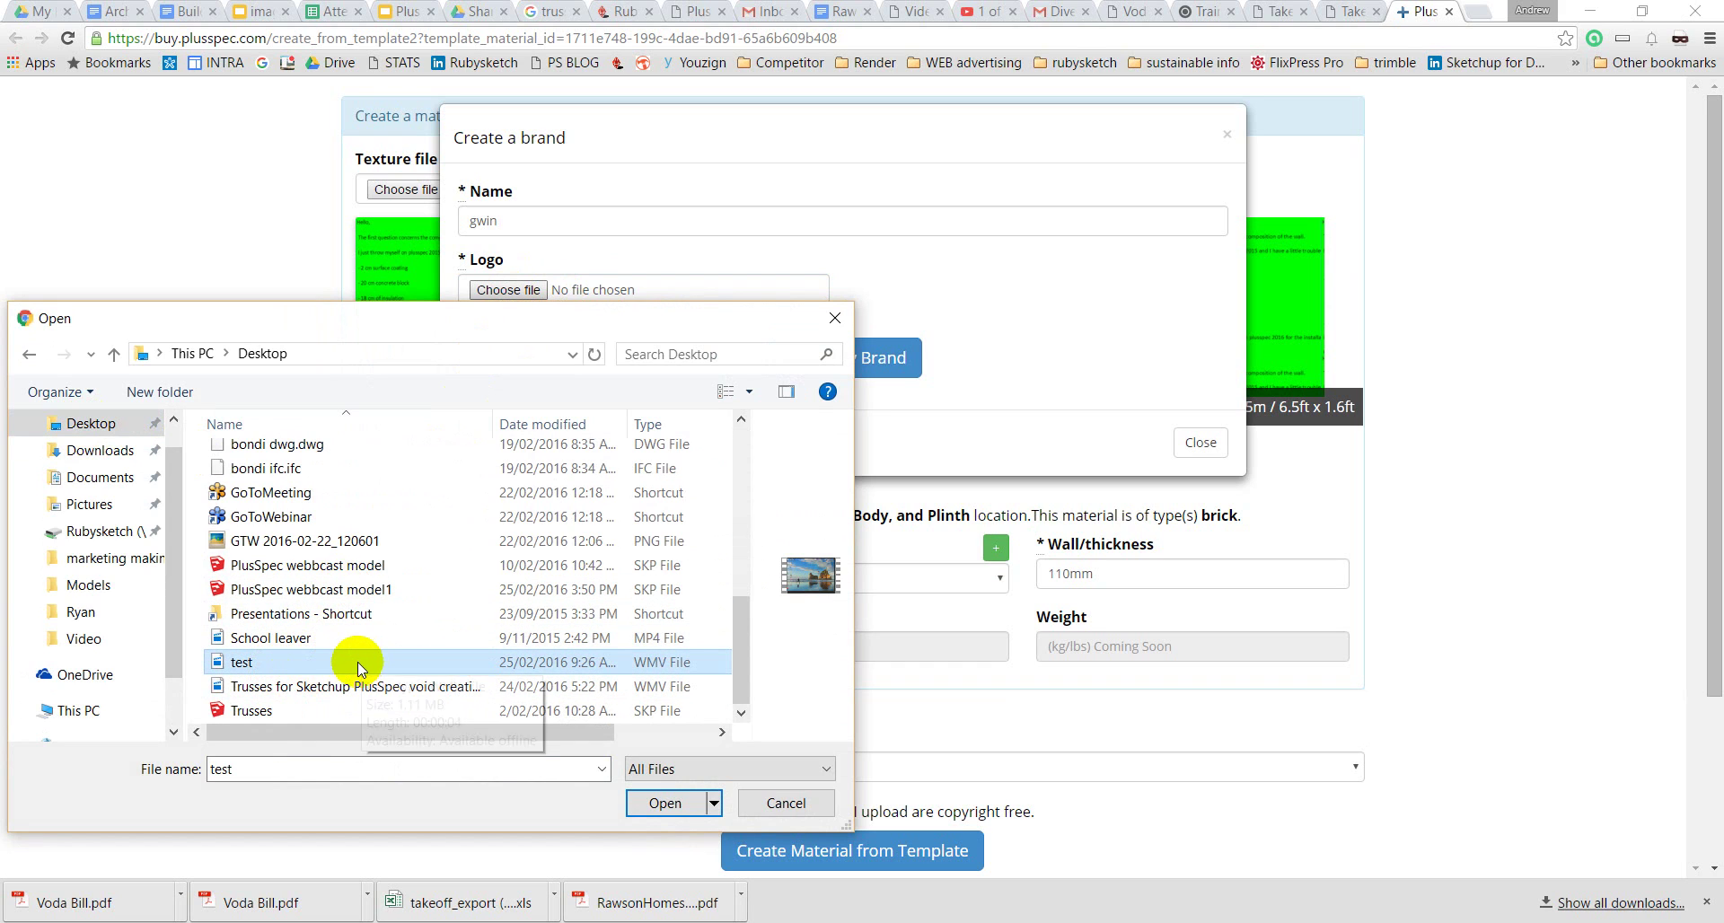
left_click(288, 687)
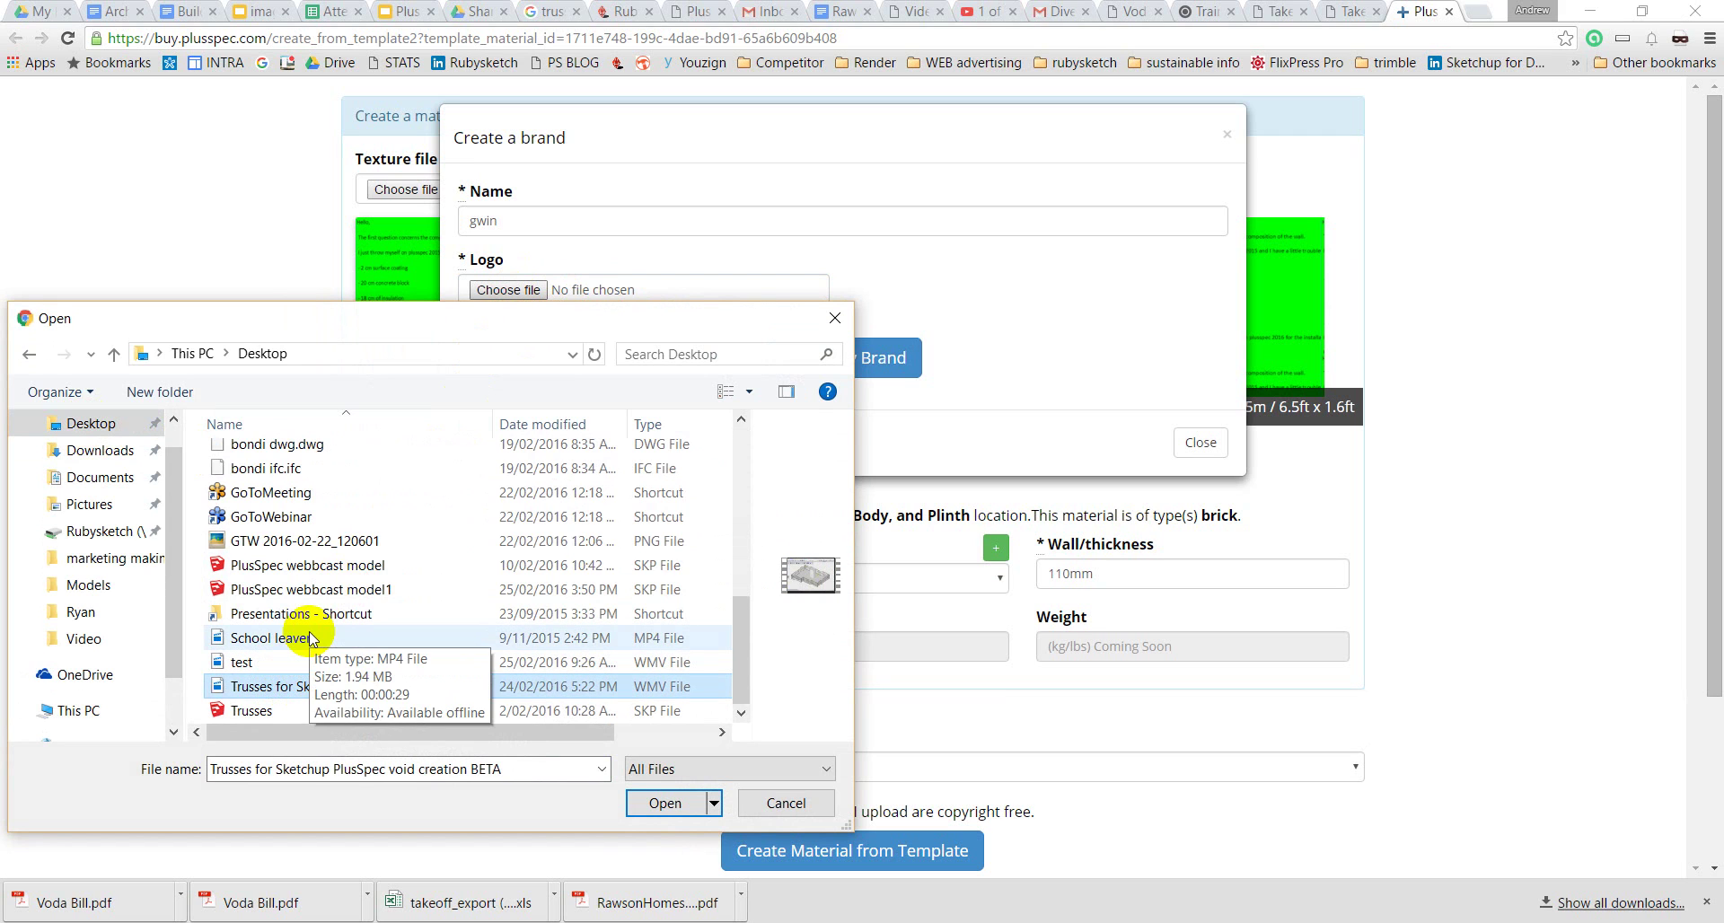
scroll(310, 640, "up", 4)
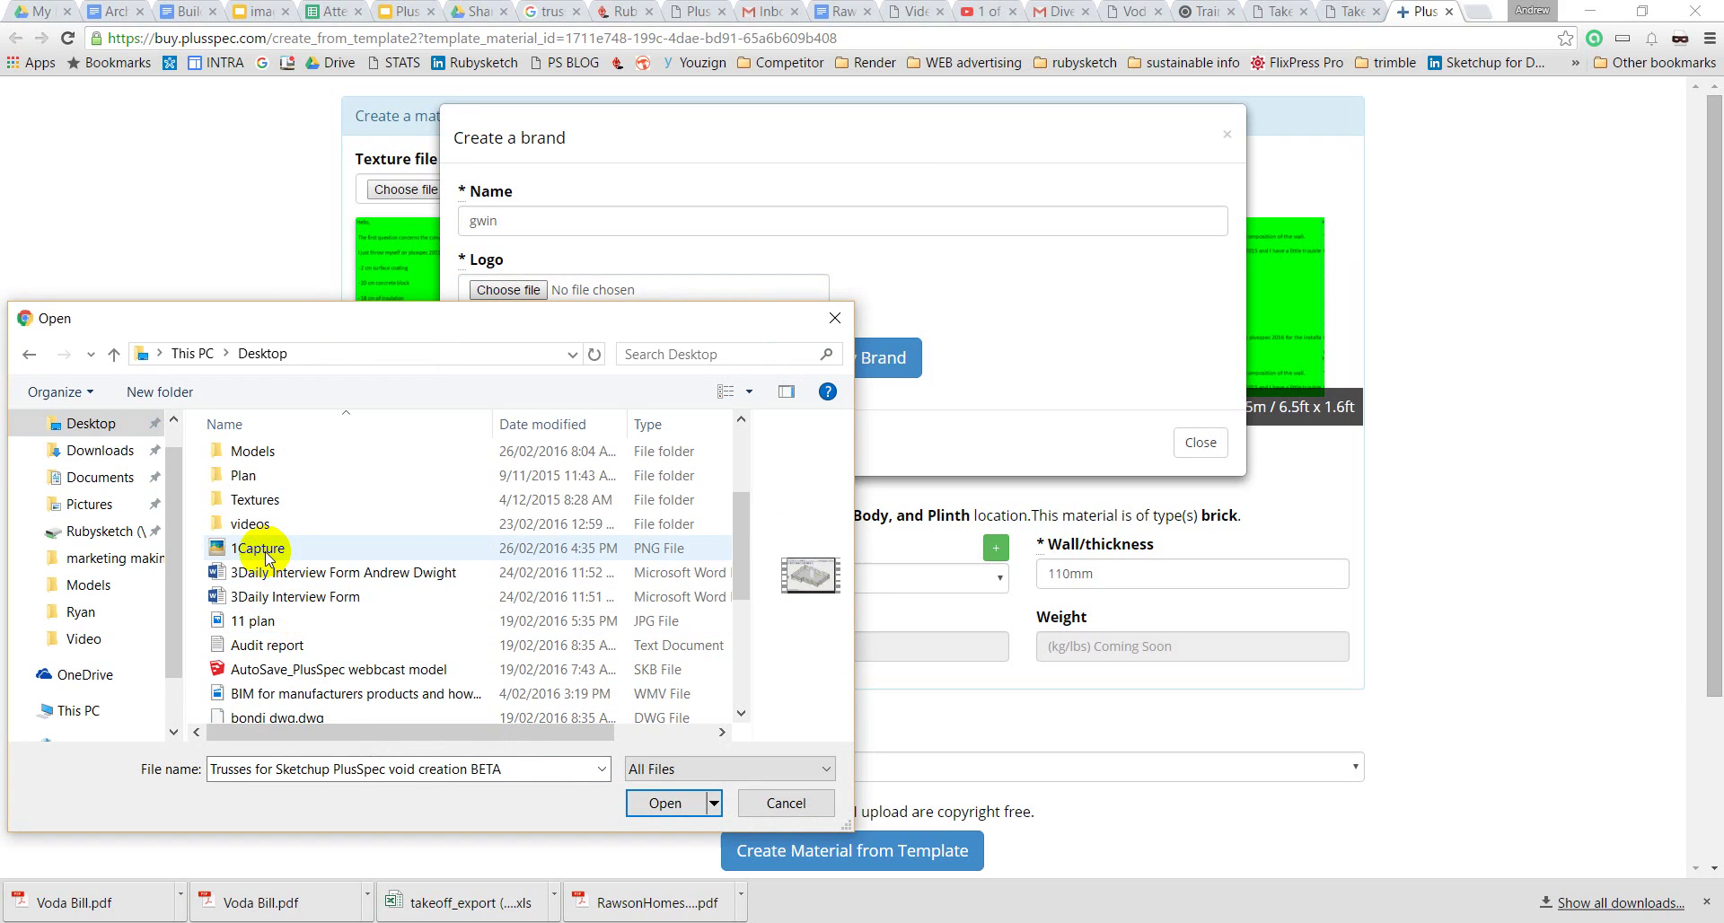
left_click(268, 555)
left_click(682, 801)
left_click(820, 488)
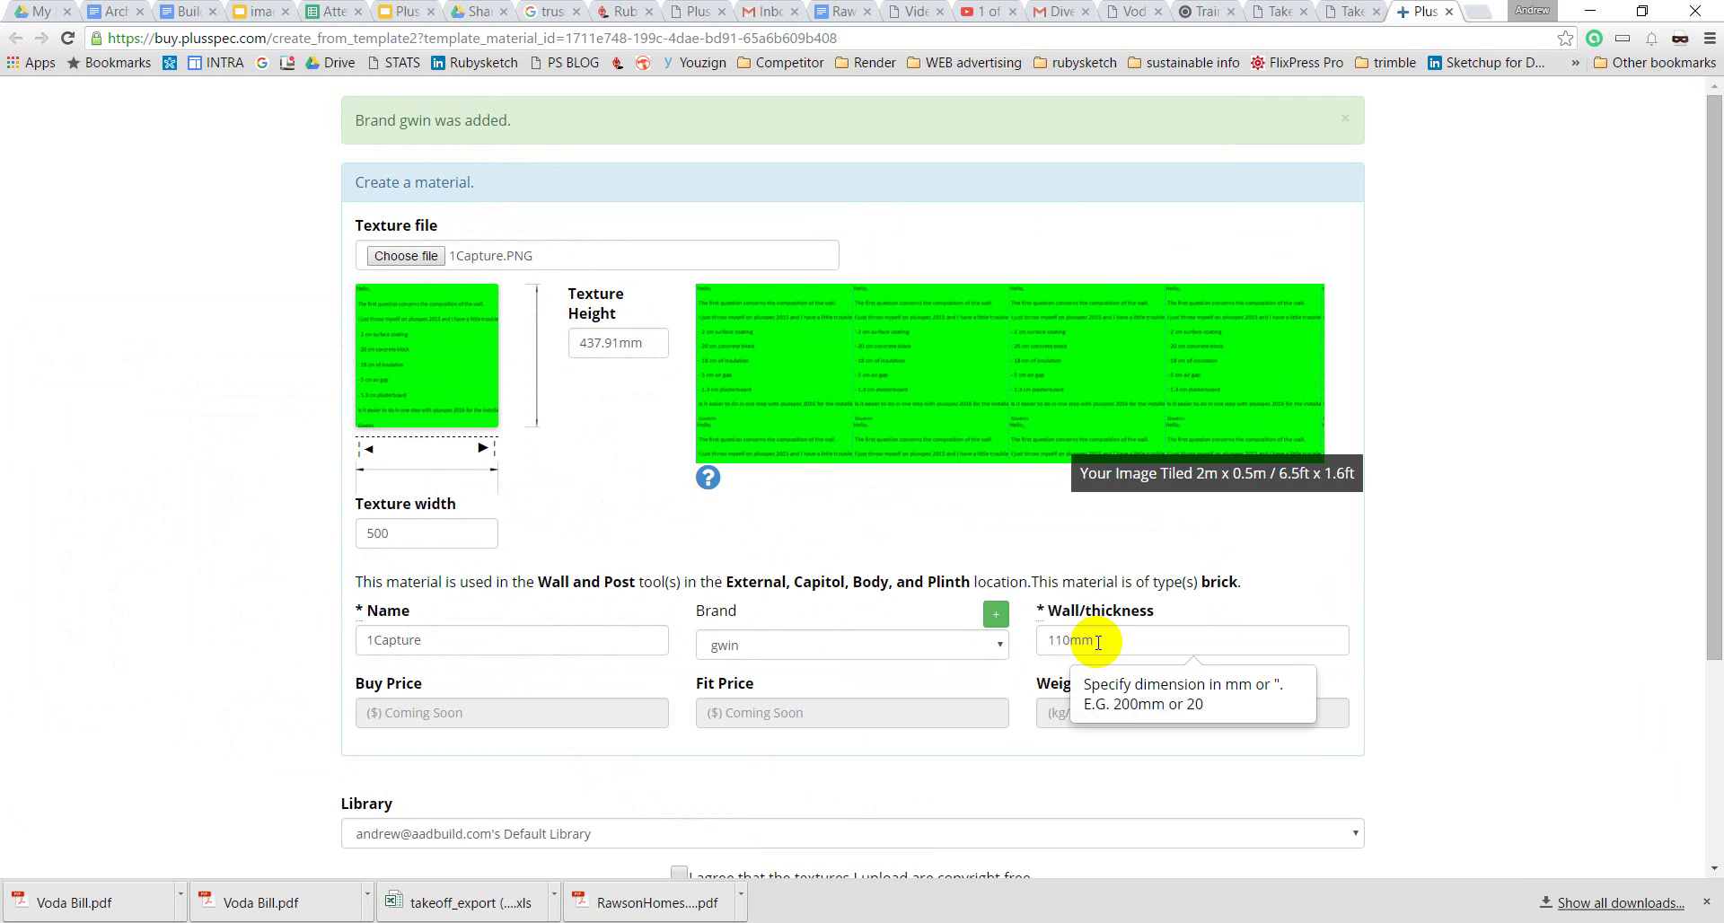
Step: Set the new material's wall thickness to 200mm
double_click(1051, 639)
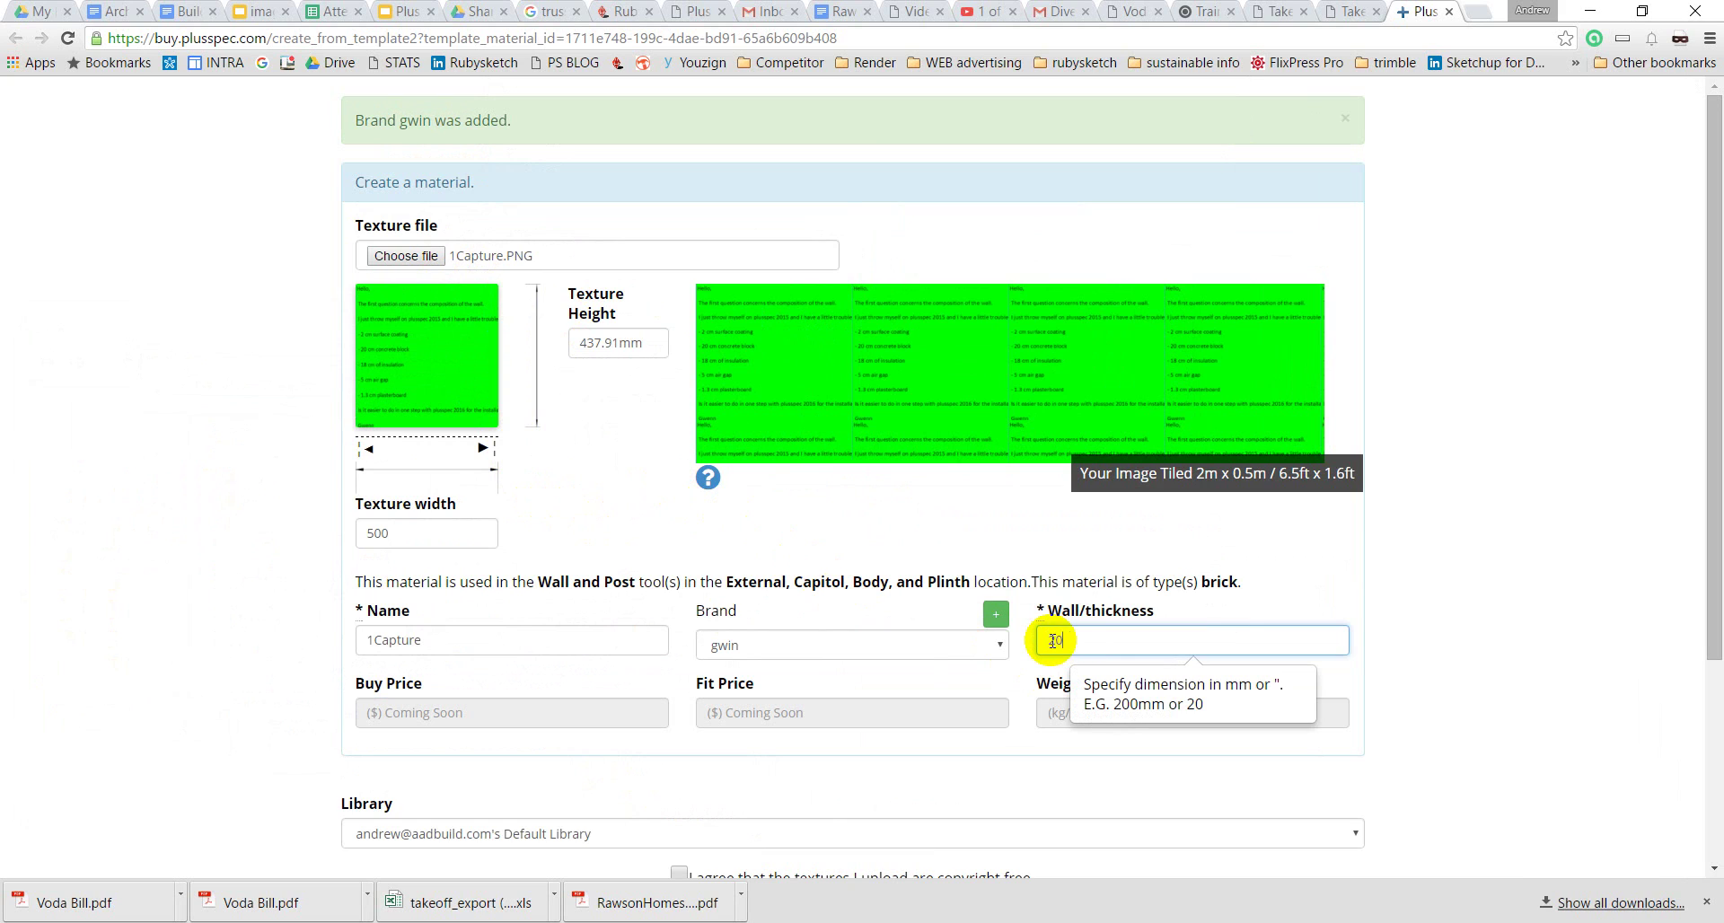
key("Return")
type("200")
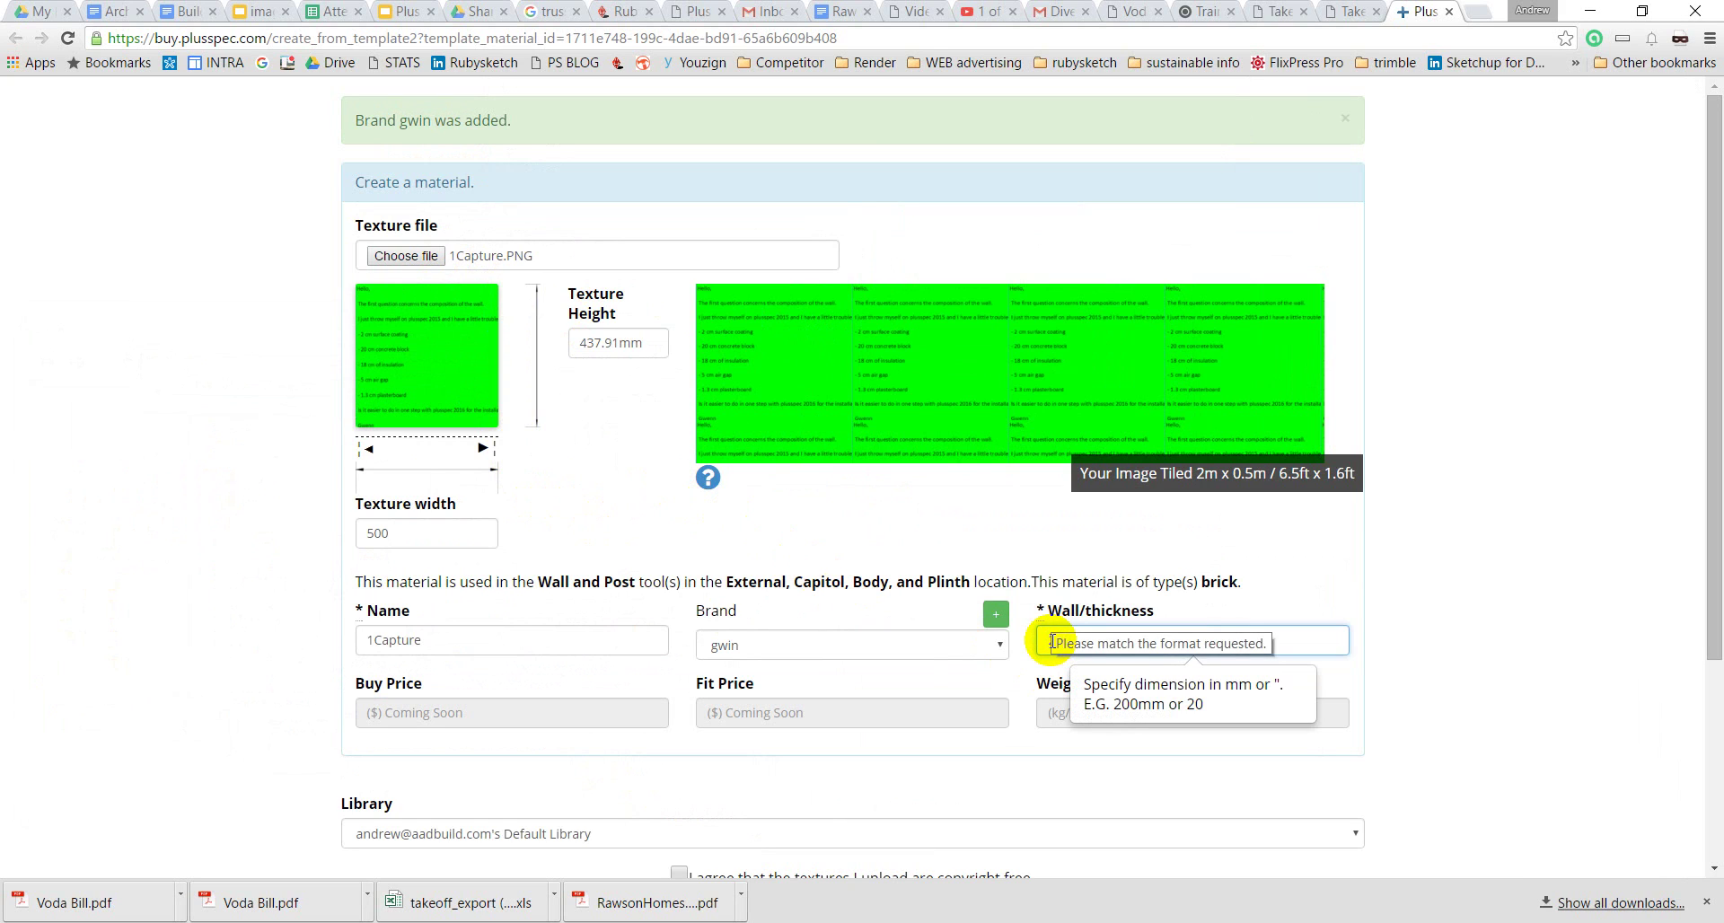
type("mm")
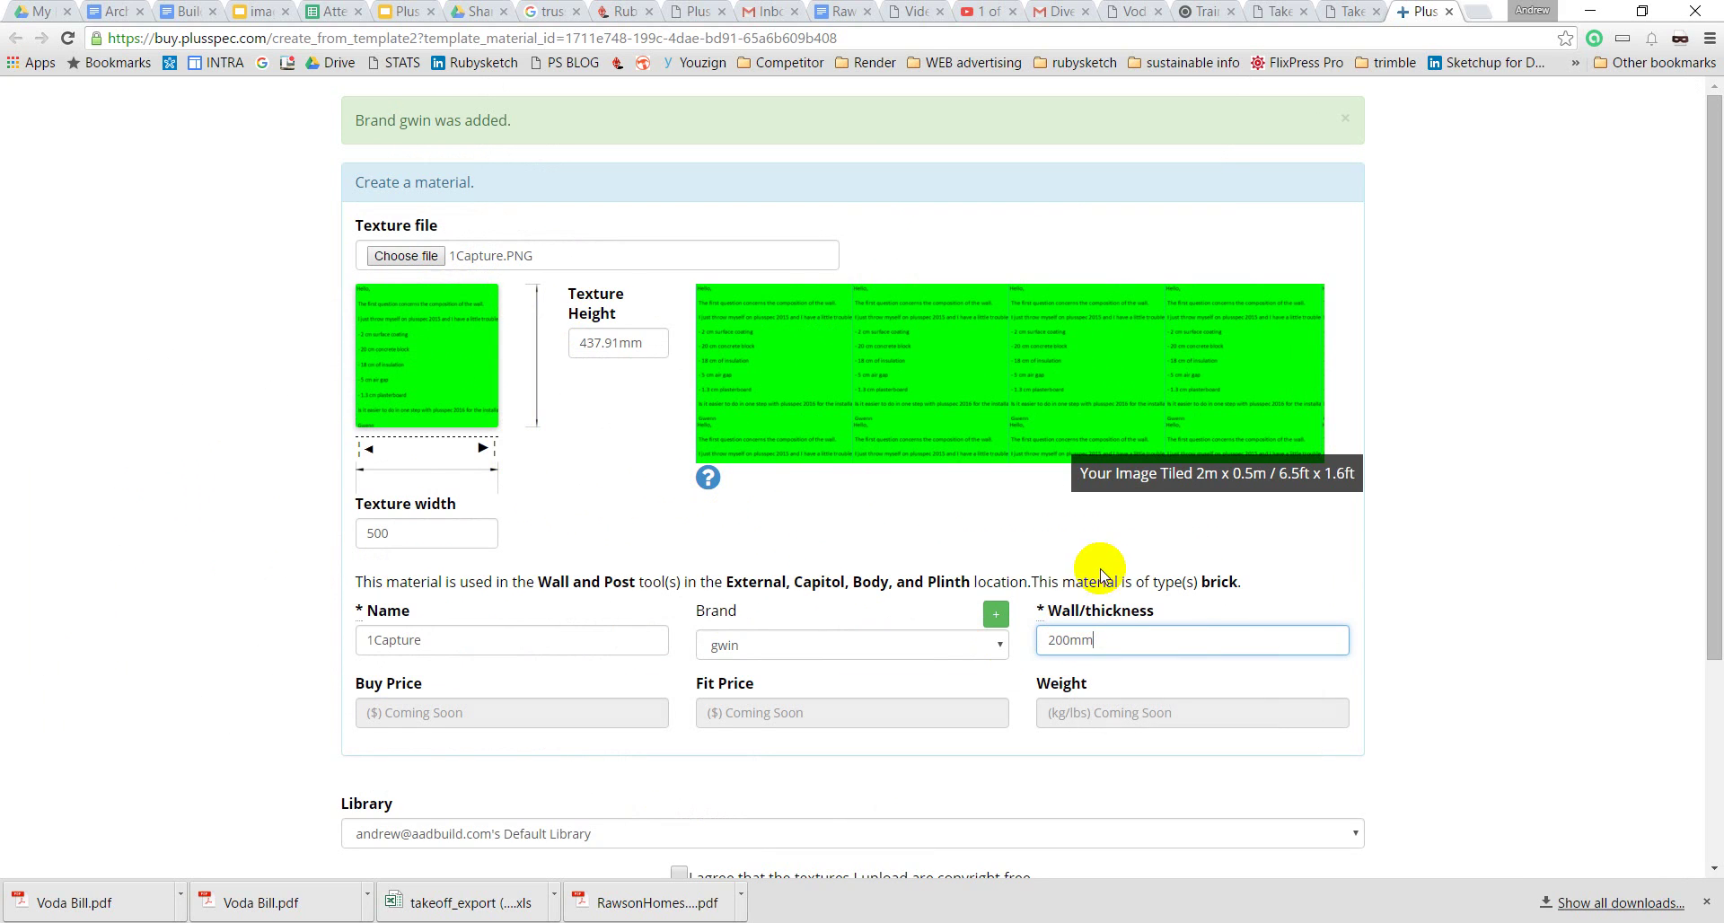
left_click(1015, 547)
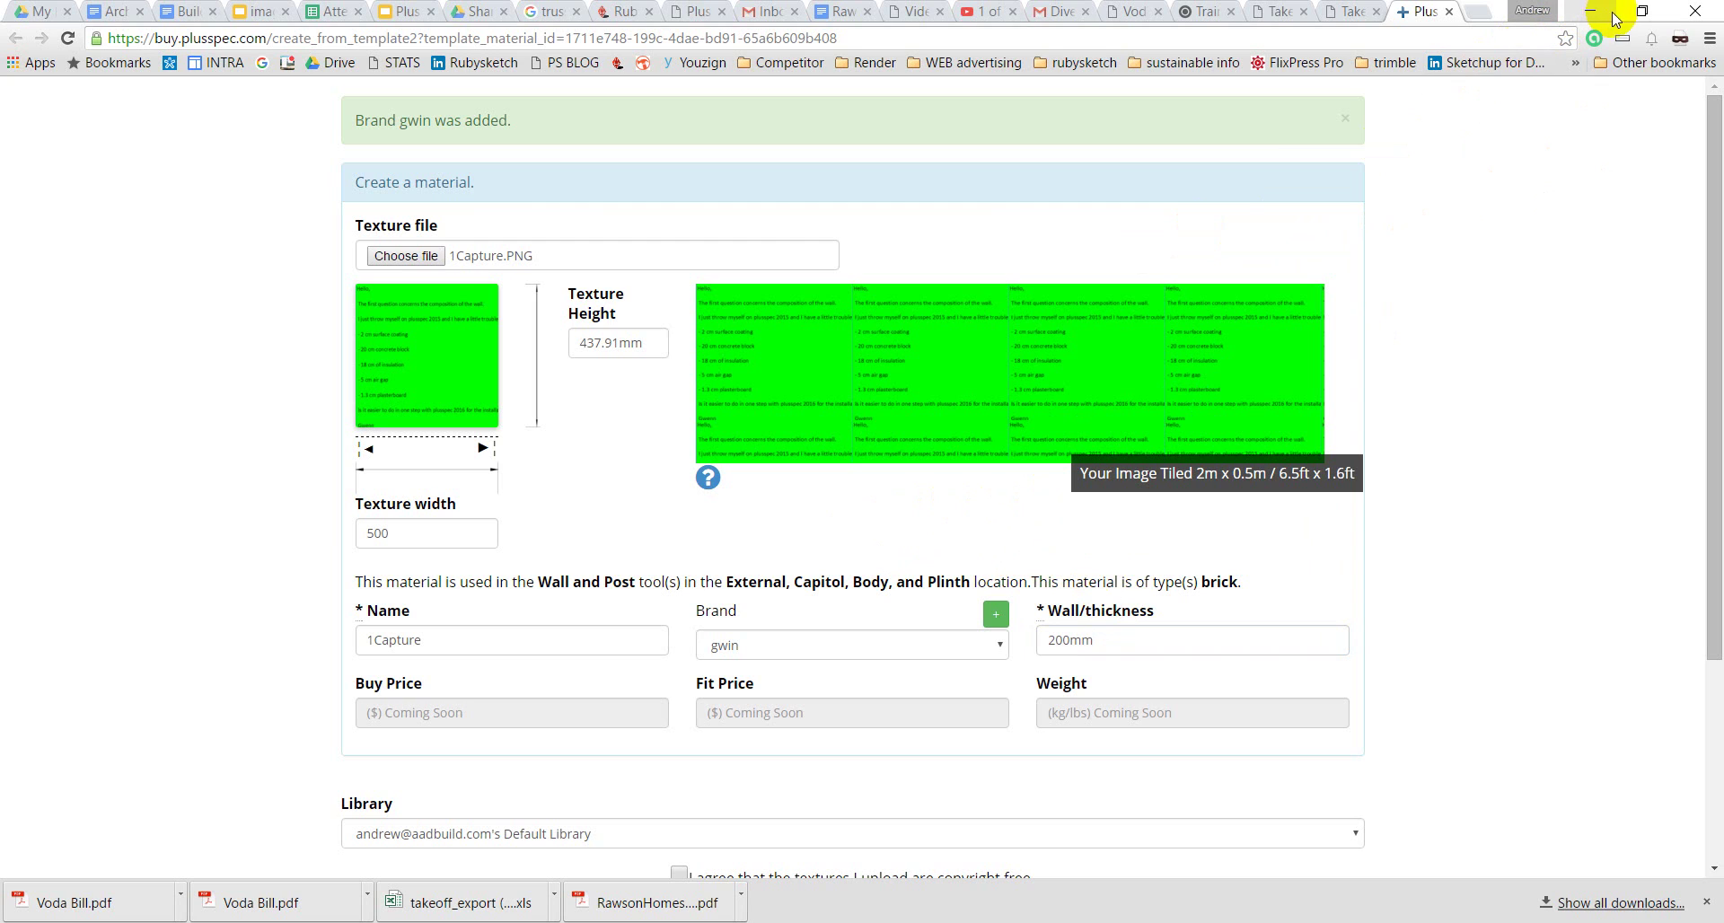
Step: Agree that the uploaded textures are copyright free and try to create the material from the template
left_click_drag(439, 333, 746, 399)
scroll(745, 399, "down", 2)
left_click(677, 699)
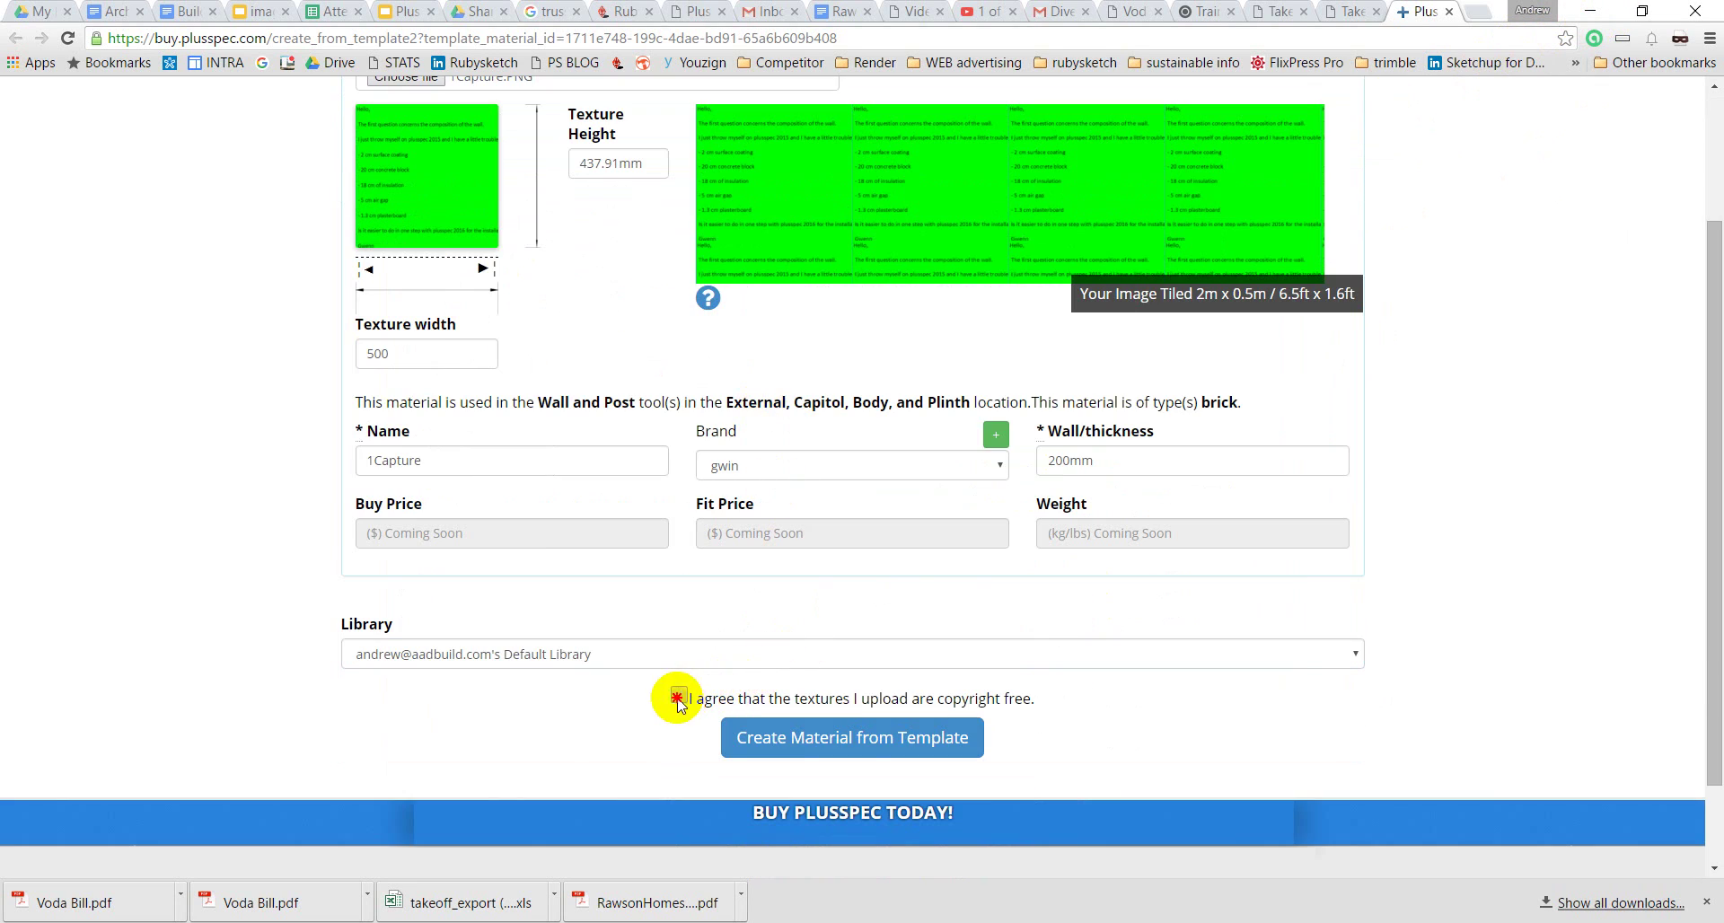
left_click(799, 747)
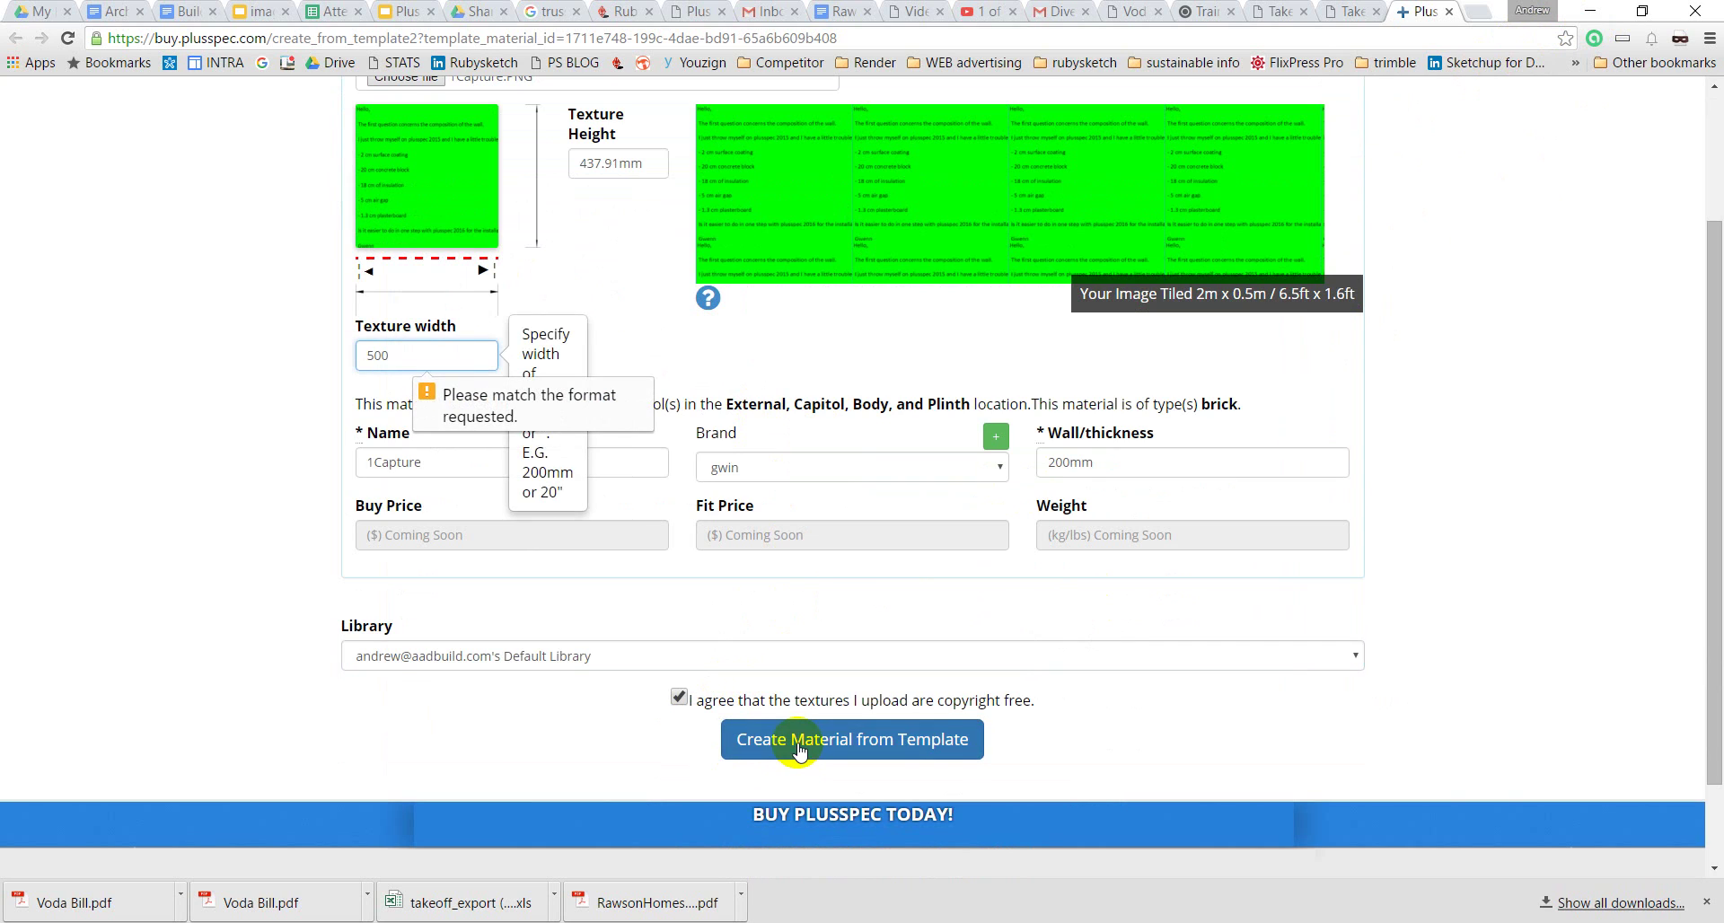
Step: Correct the texture width to 500mm and create the material from the template
left_click(393, 355)
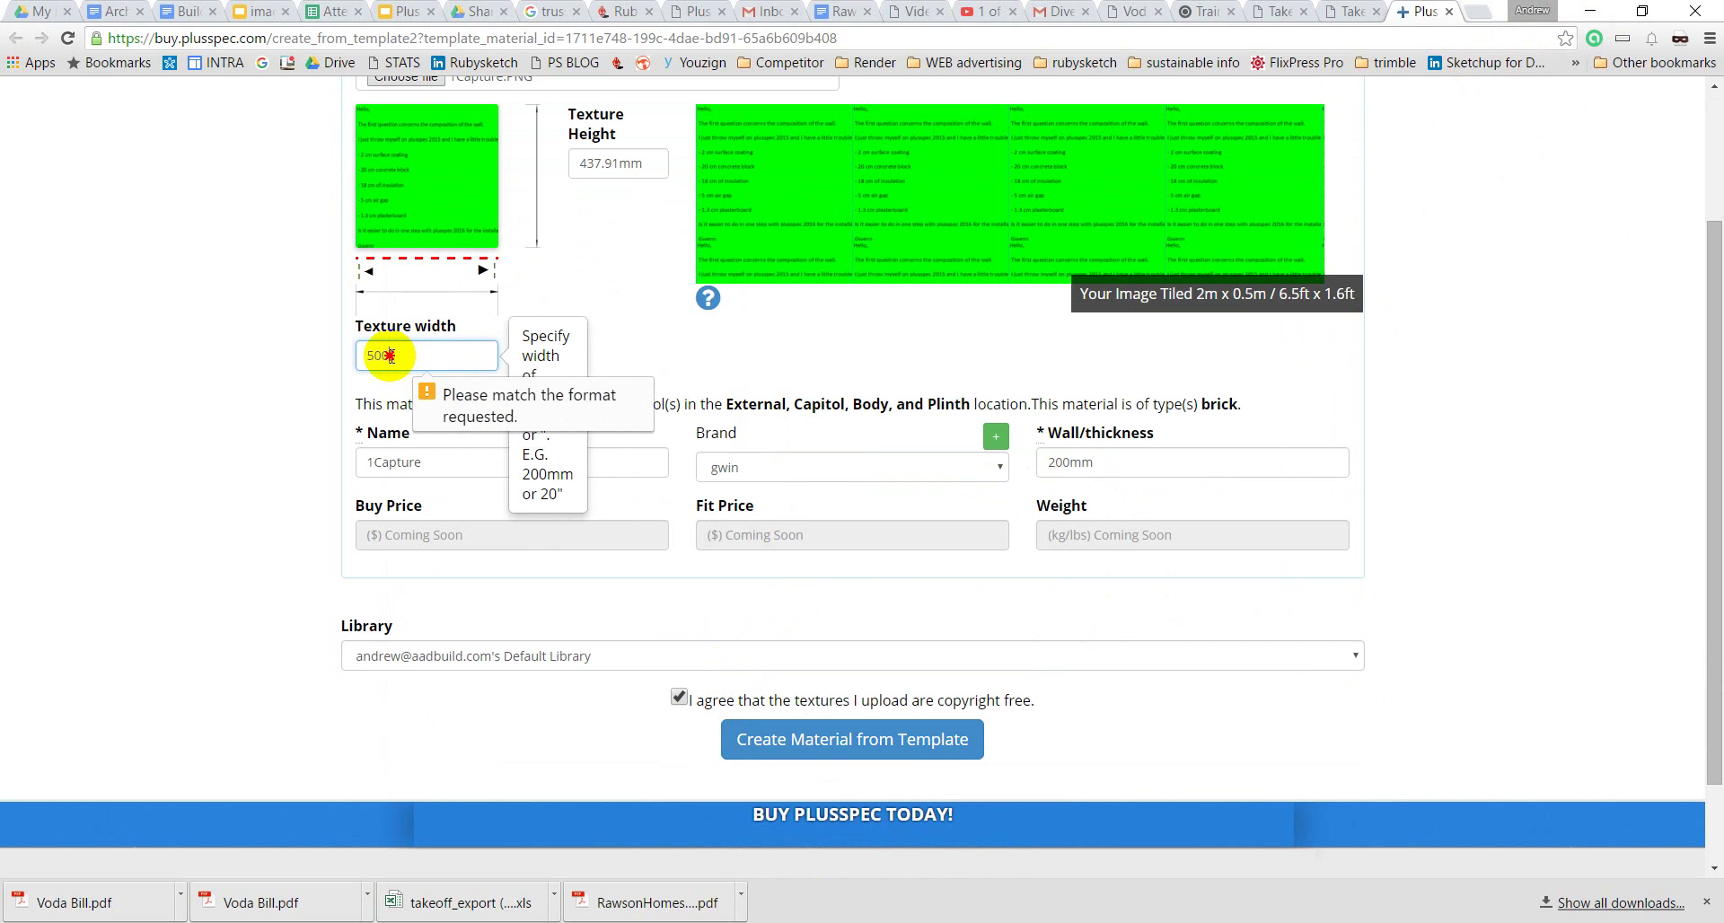
type("mm")
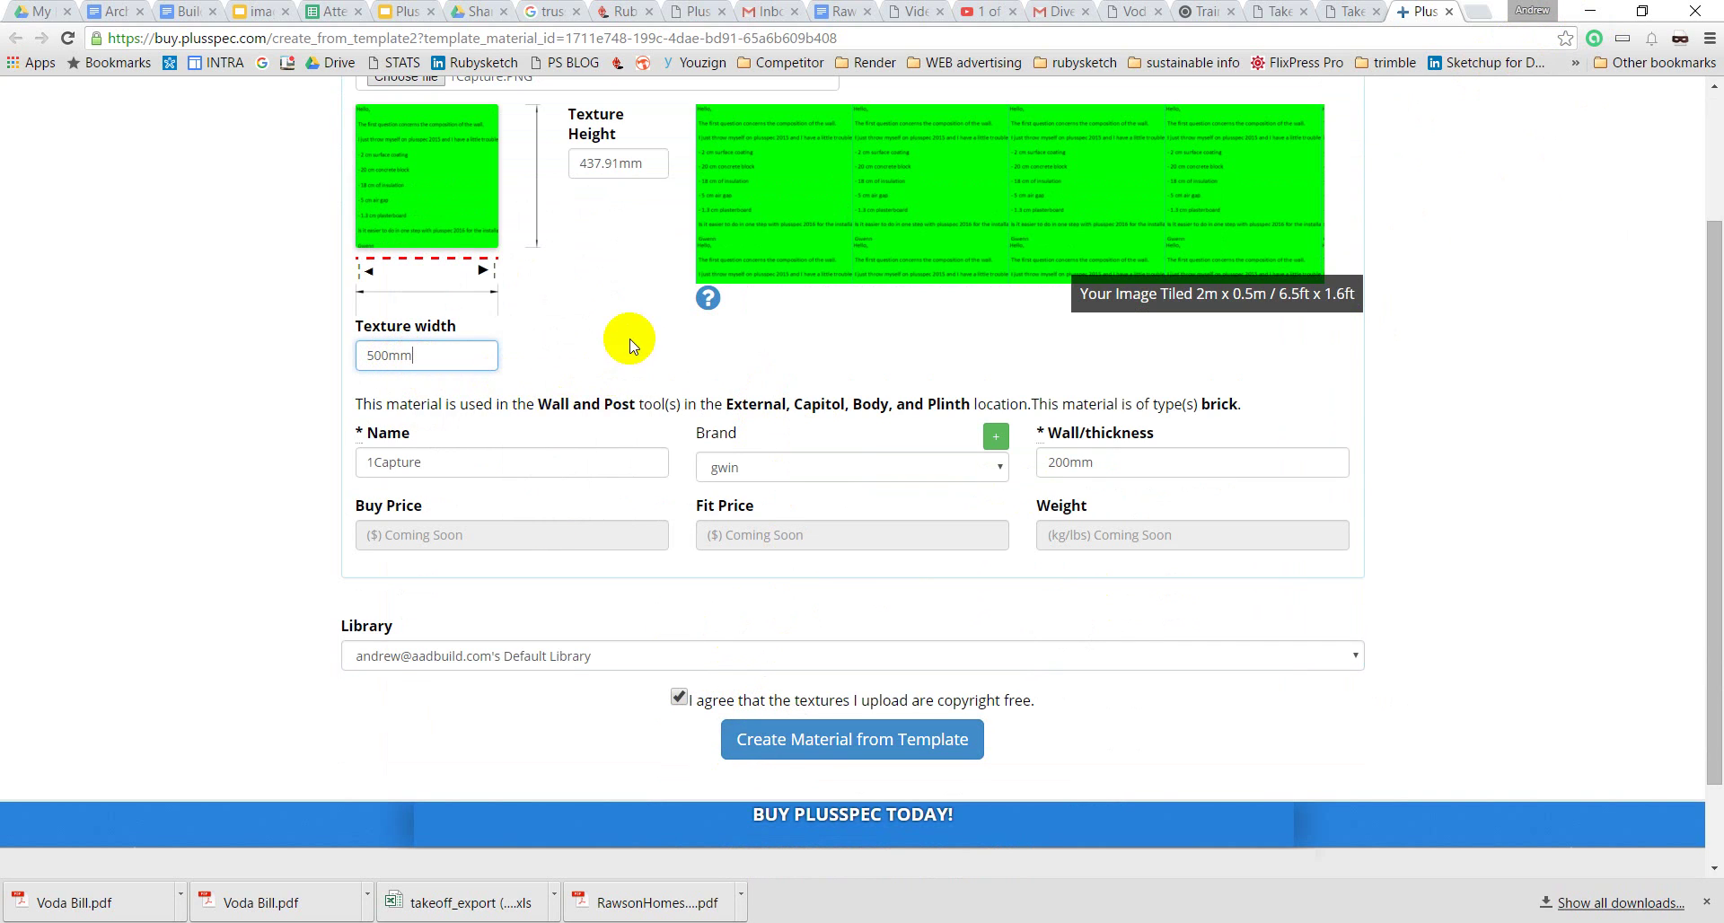
left_click(789, 740)
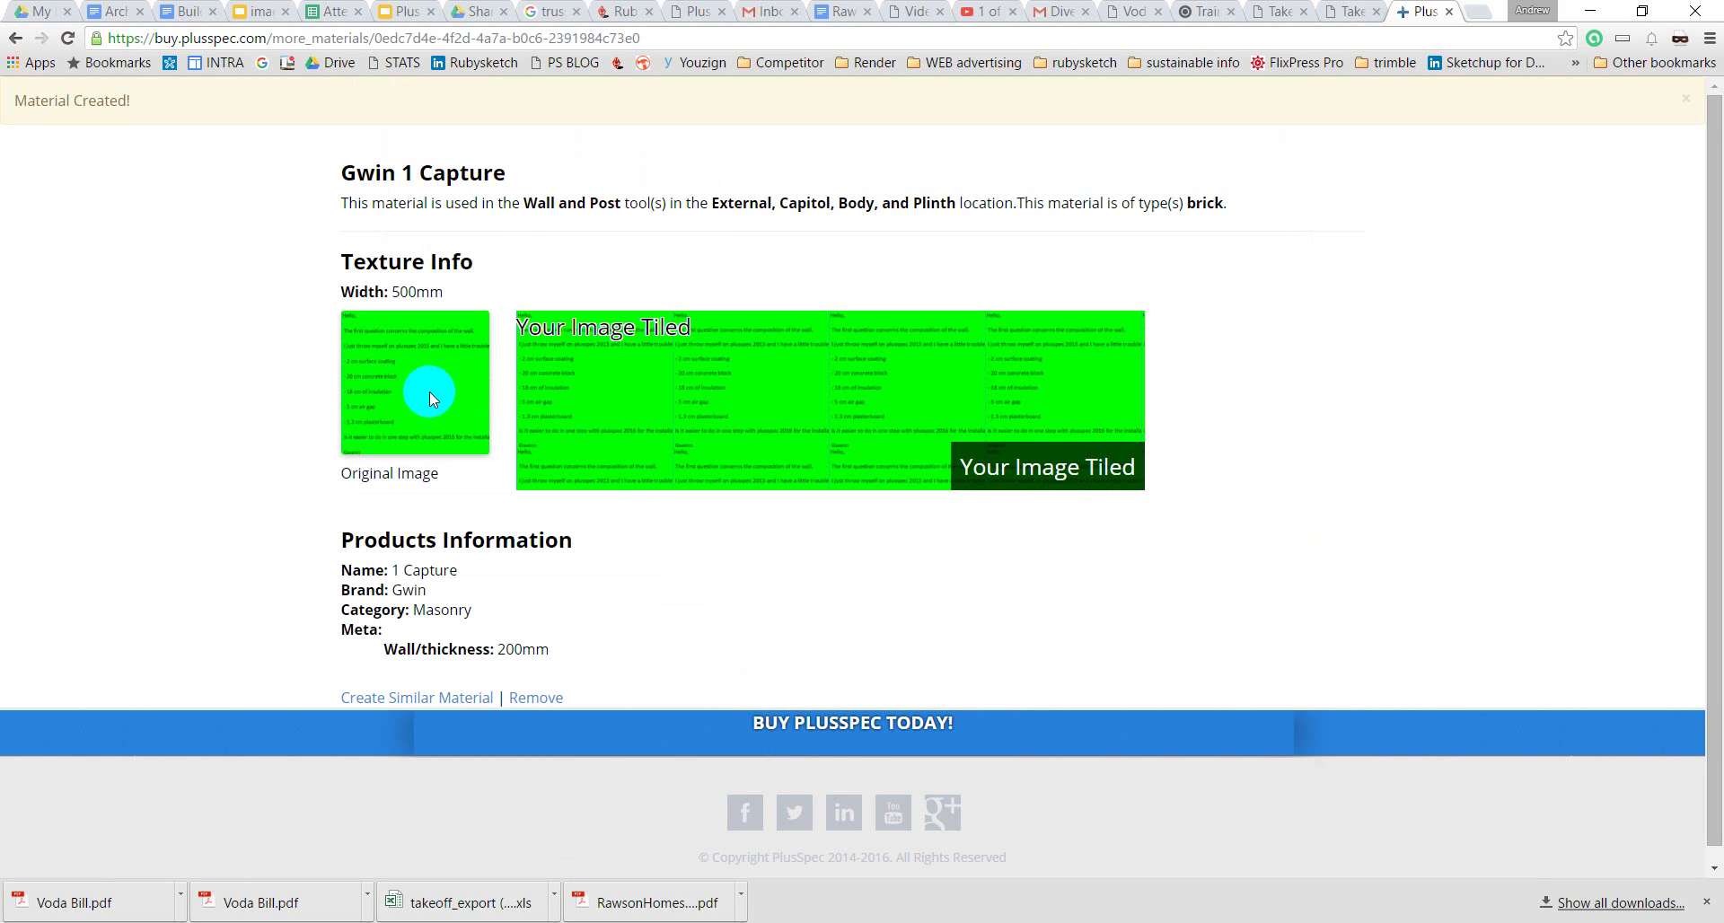
Step: Place the browser beside SketchUp's Wall Tool settings and replace Austral Bricks Old Colonial Red with the Gwin 1 Capture material
left_click(1644, 13)
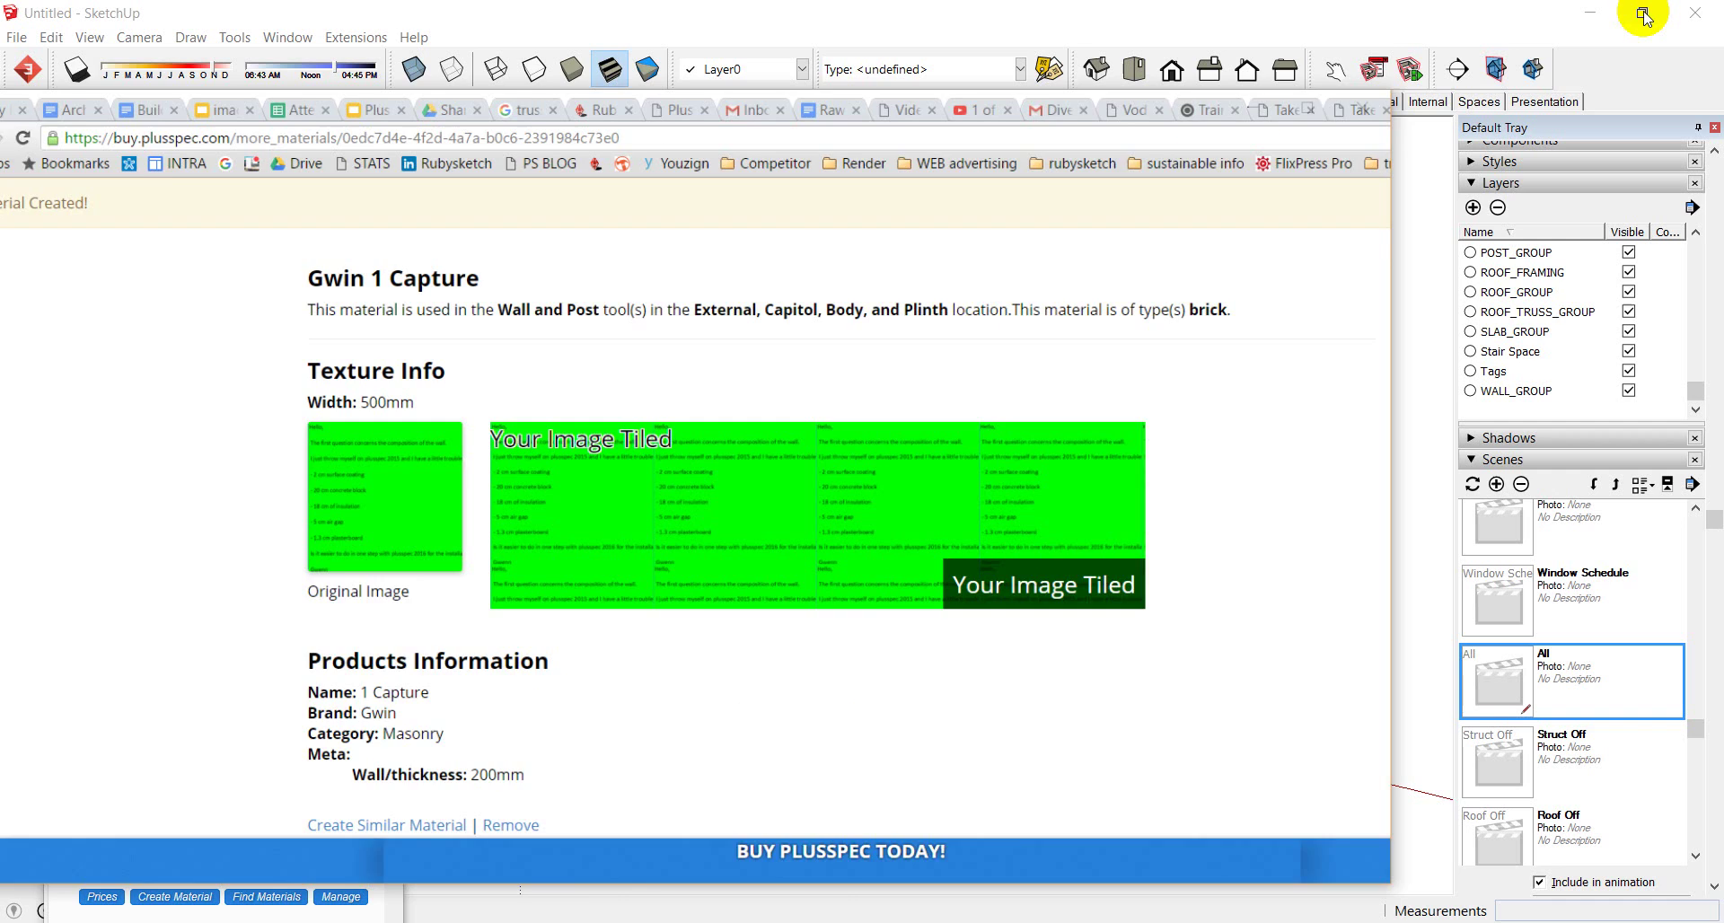
left_click_drag(1048, 138, 1468, 78)
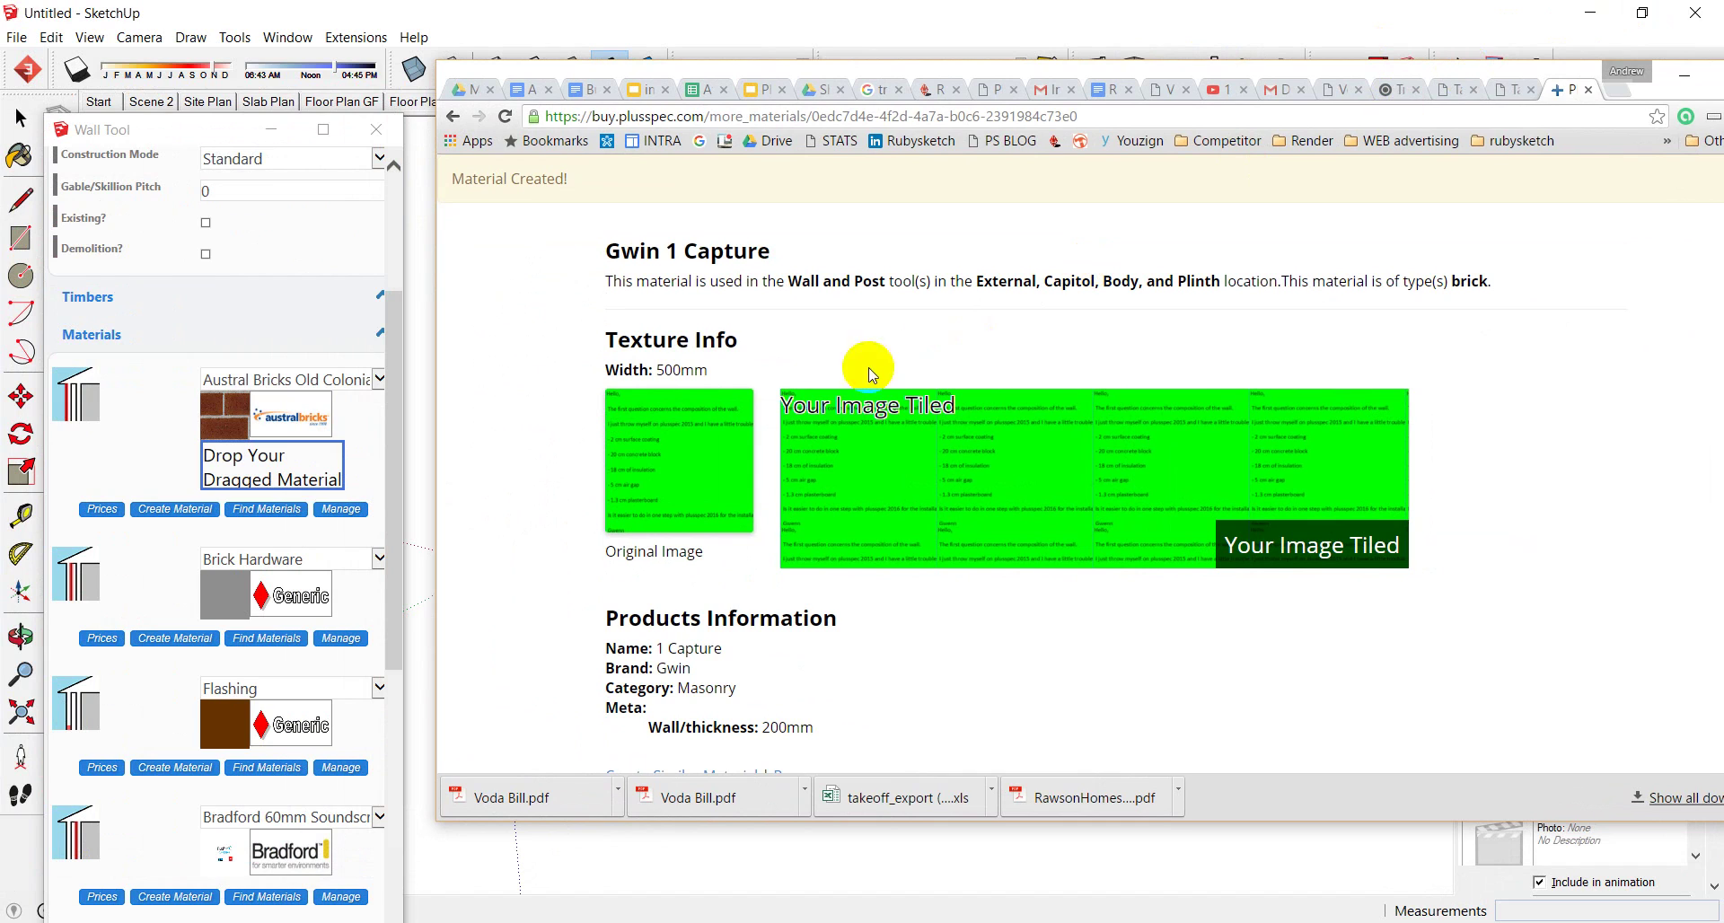
left_click_drag(684, 443, 299, 467)
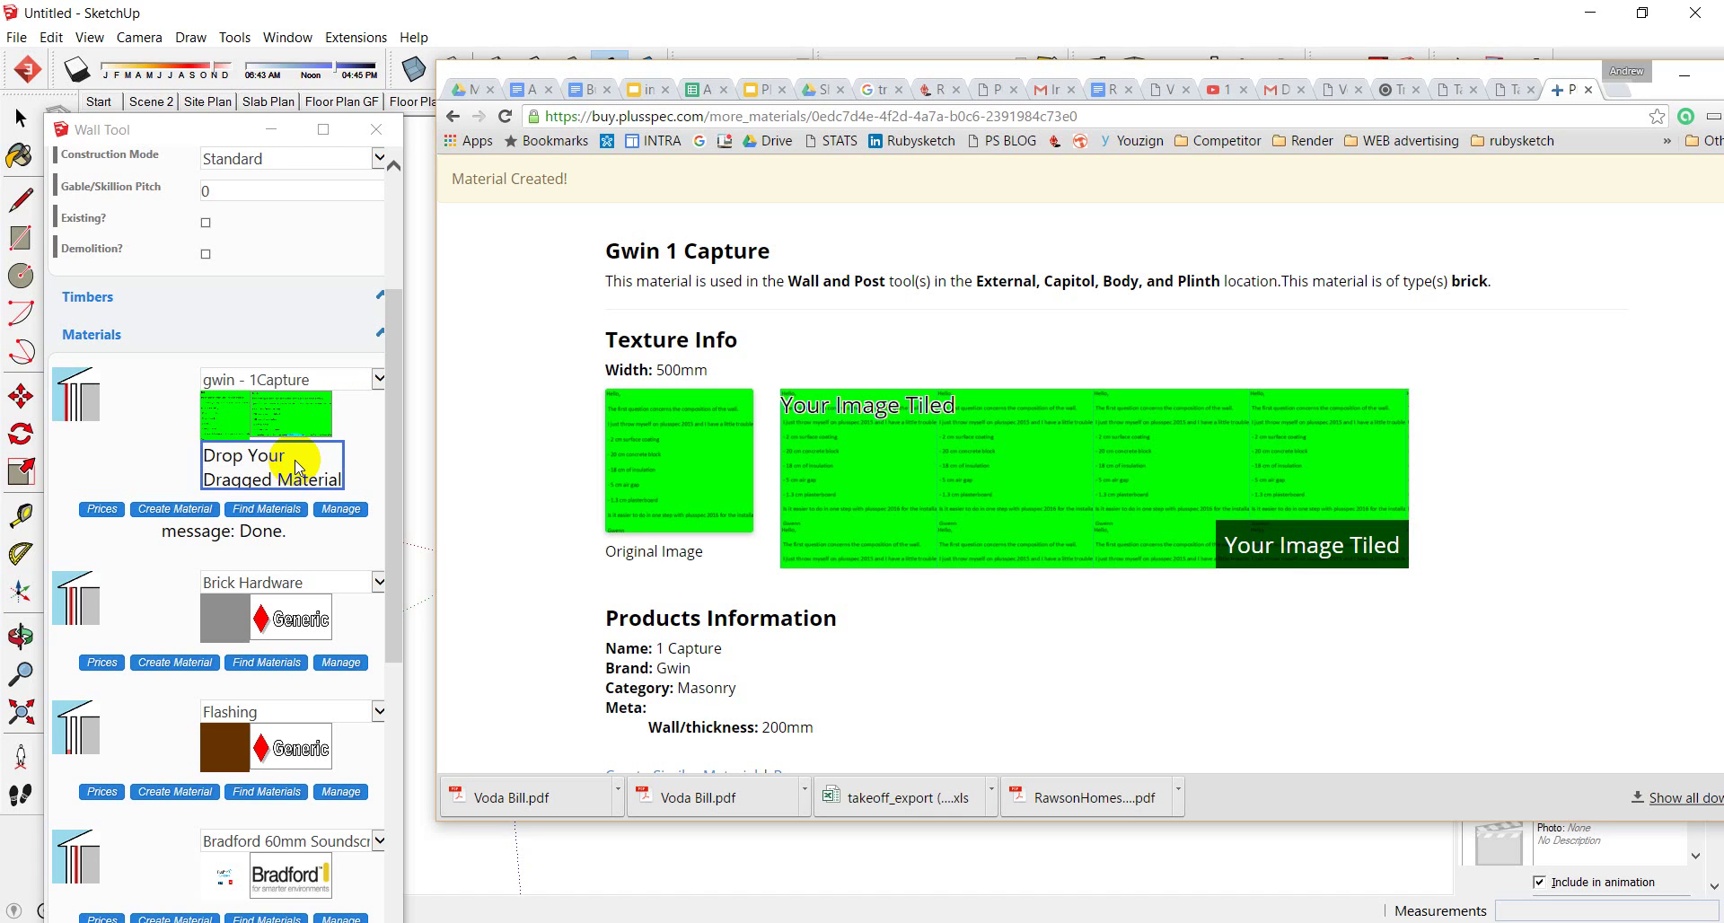
left_click(290, 409)
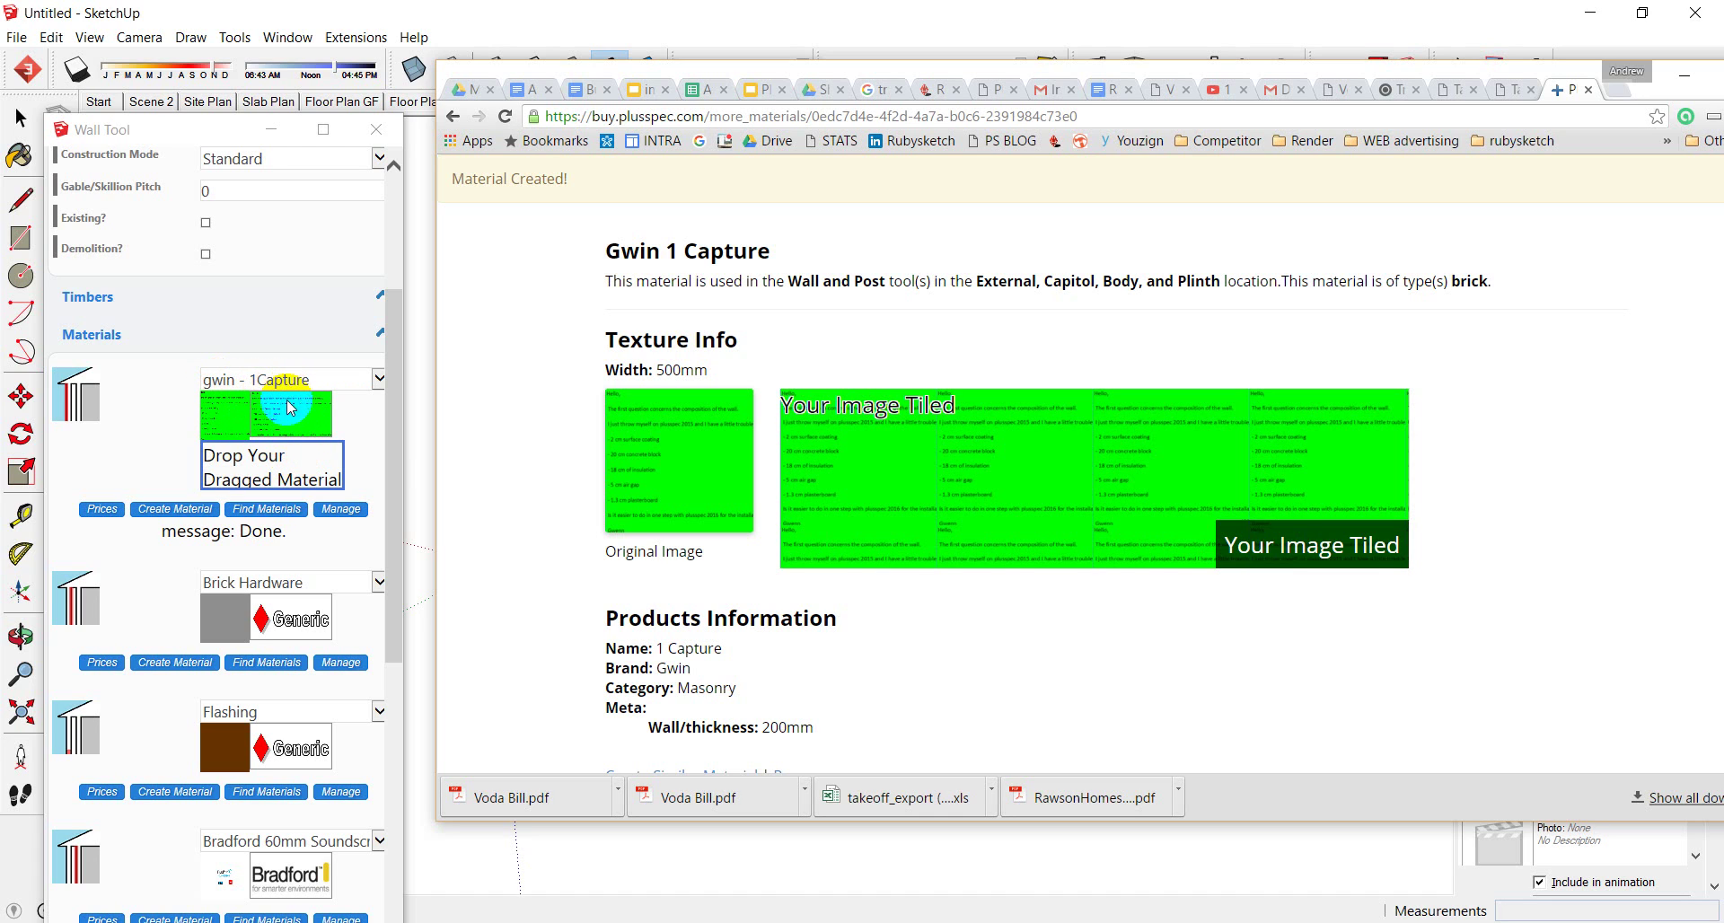
Step: Apply the wall settings and draw a closed rectangular wall outline of about 6530 by 8330 mm in front of the roofs
left_click(1685, 82)
mouse_move(577, 581)
middle_mouse_down()
mouse_move(596, 592)
mouse_move(743, 538)
mouse_move(505, 562)
middle_mouse_up()
left_click_drag(388, 569, 369, 854)
left_click(268, 901)
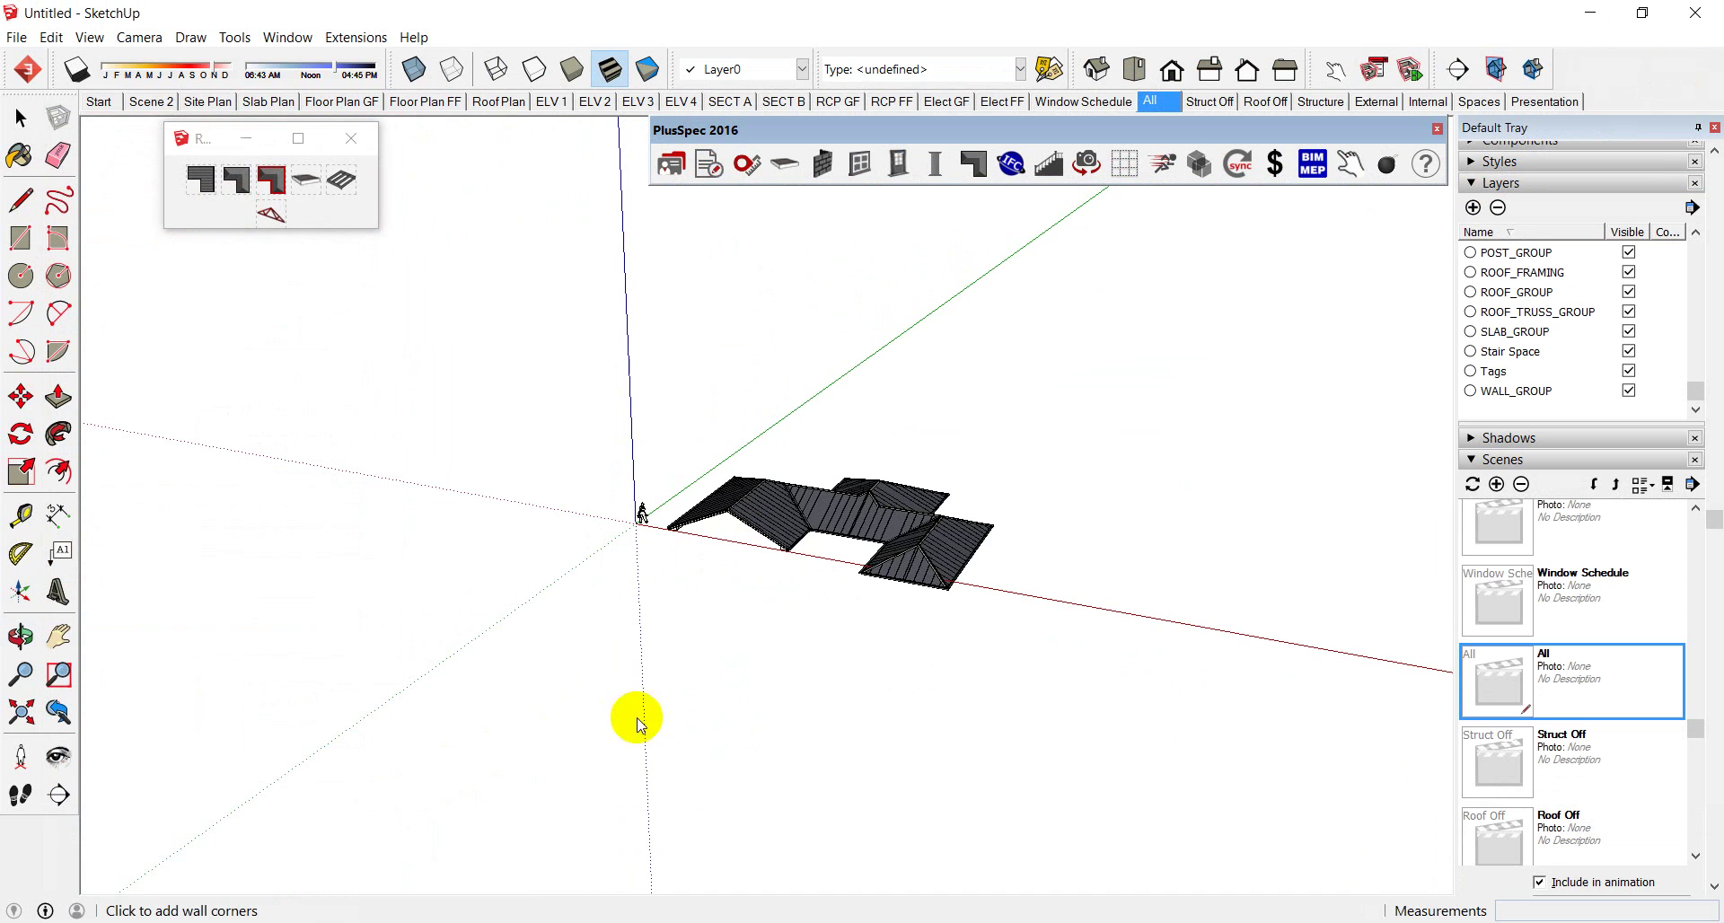
left_click(798, 677)
left_click(700, 657)
left_click(757, 598)
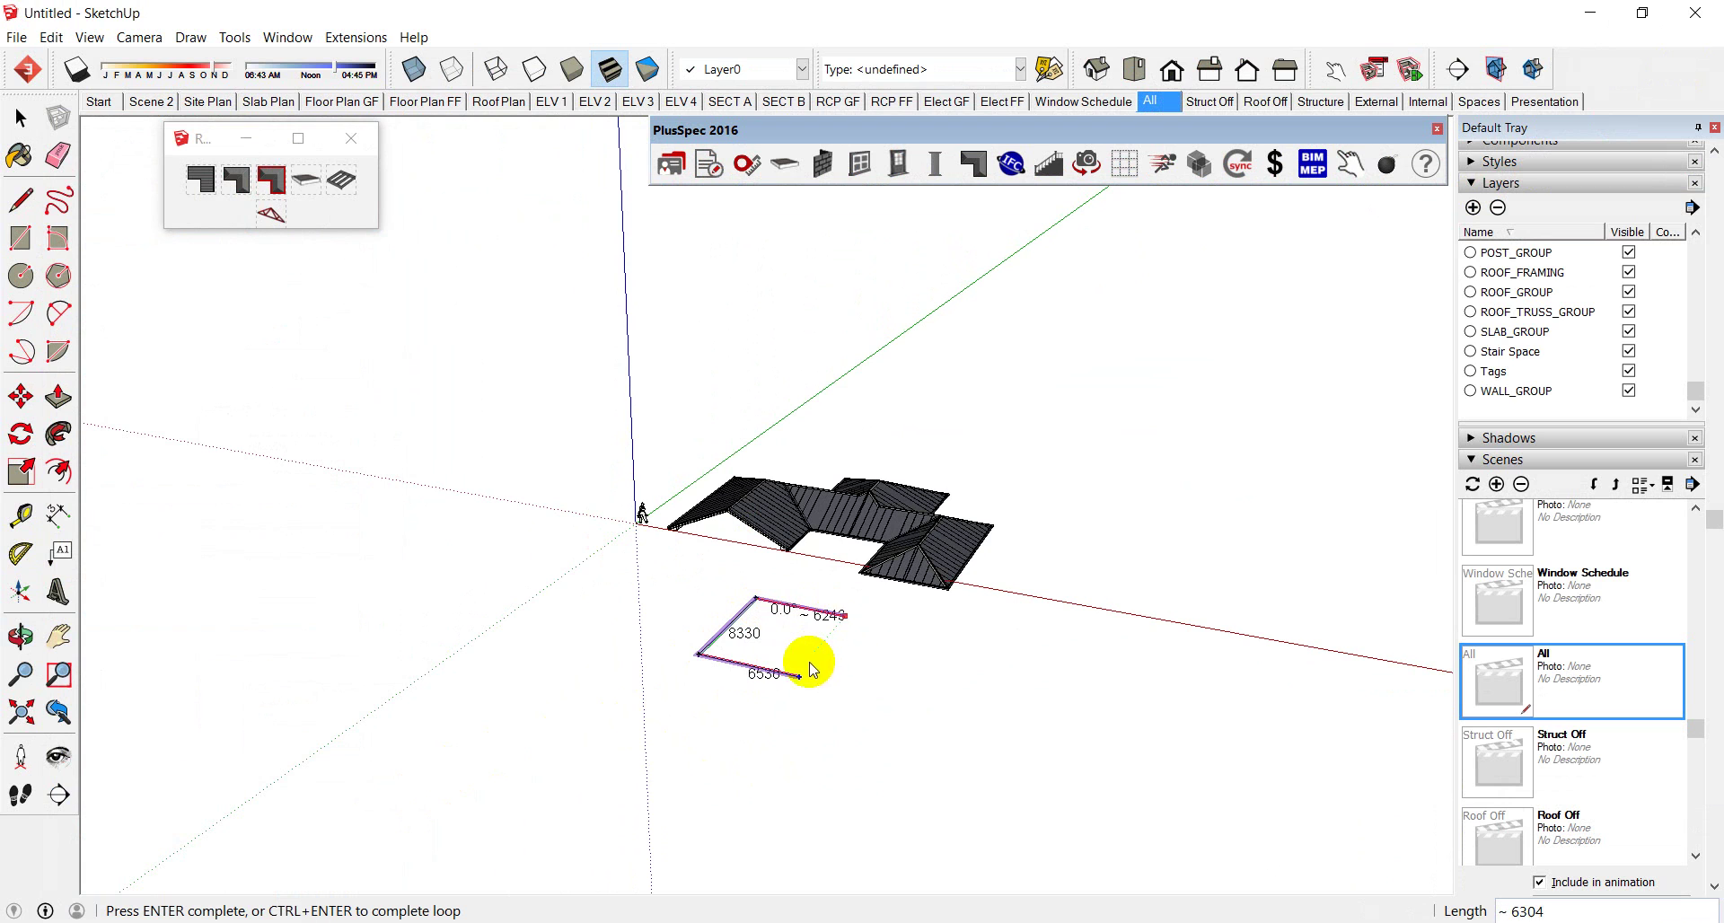
left_click(790, 679)
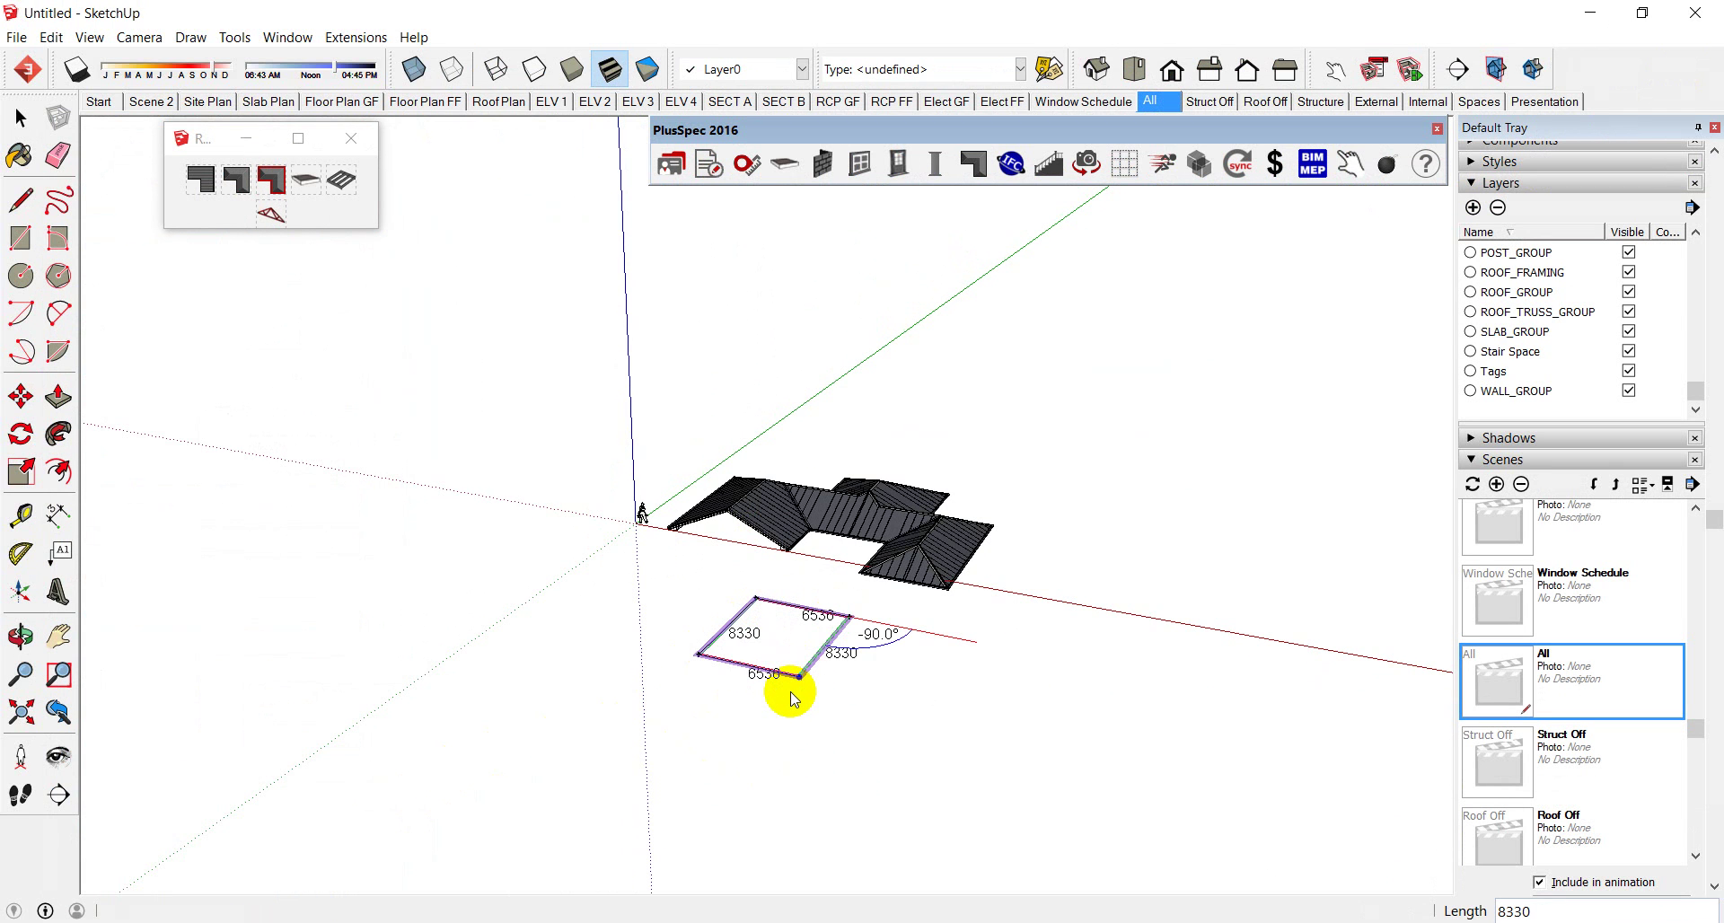
left_click(791, 693)
Step: Examine the green text texture on the outer face of the new wall up close
scroll(774, 652, "up", 5)
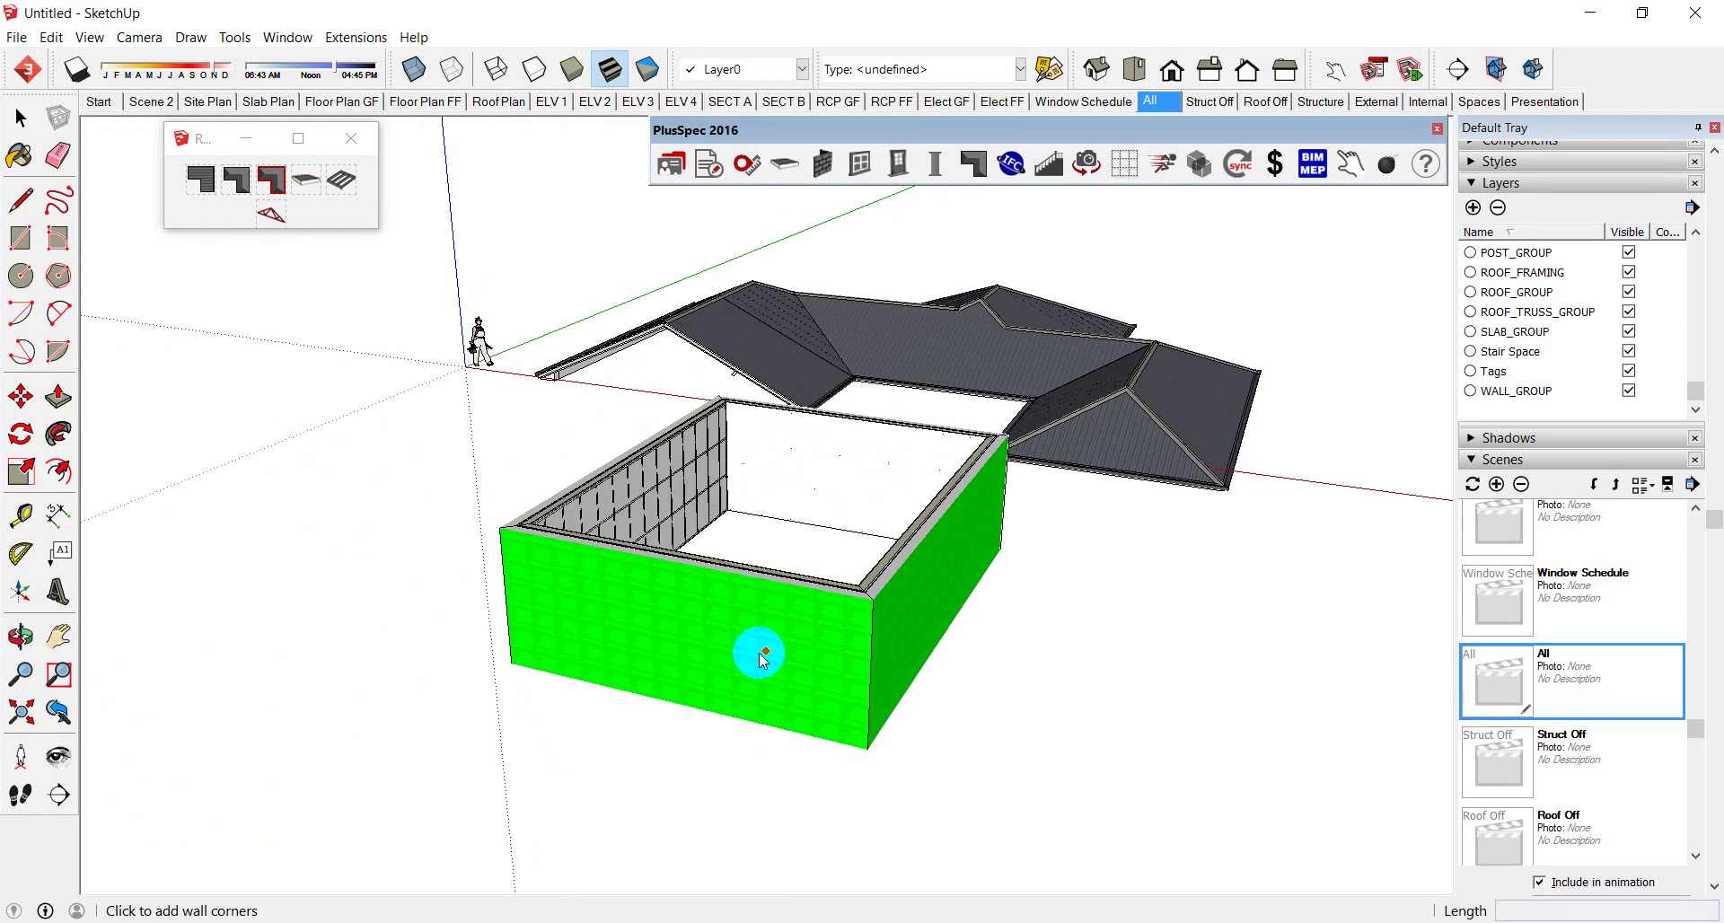
scroll(758, 654, "up", 10)
scroll(688, 542, "up", 3)
middle_click_drag(685, 538, 785, 525)
scroll(713, 397, "up", 8)
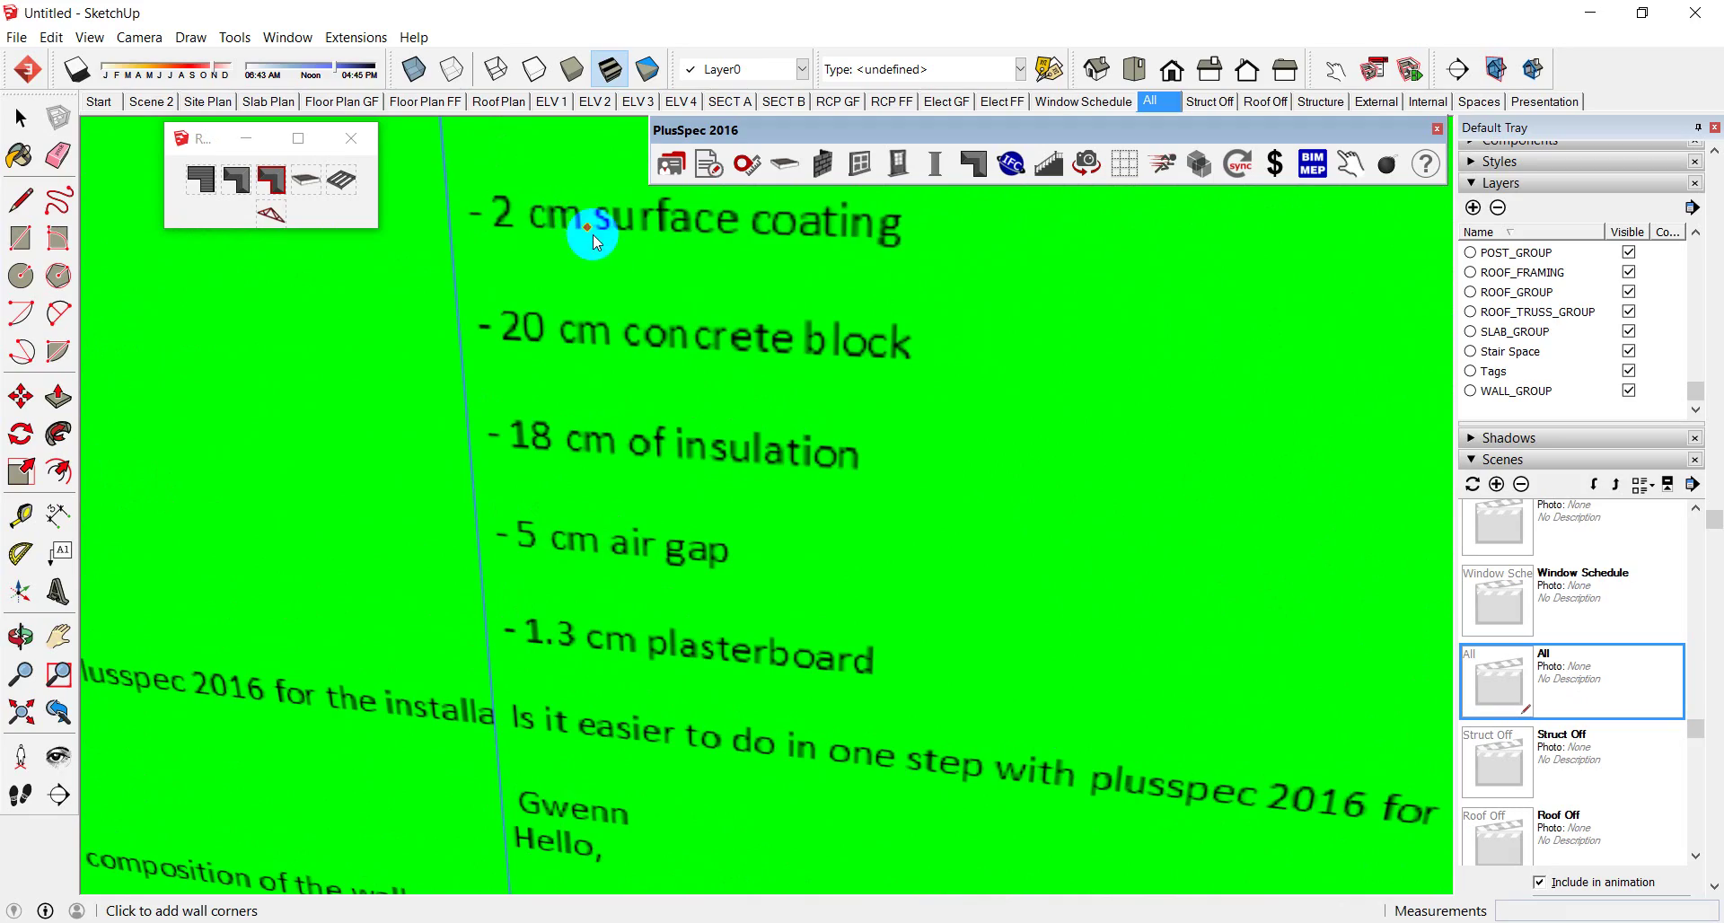
scroll(593, 240, "down", 12)
middle_click_drag(599, 334, 778, 530)
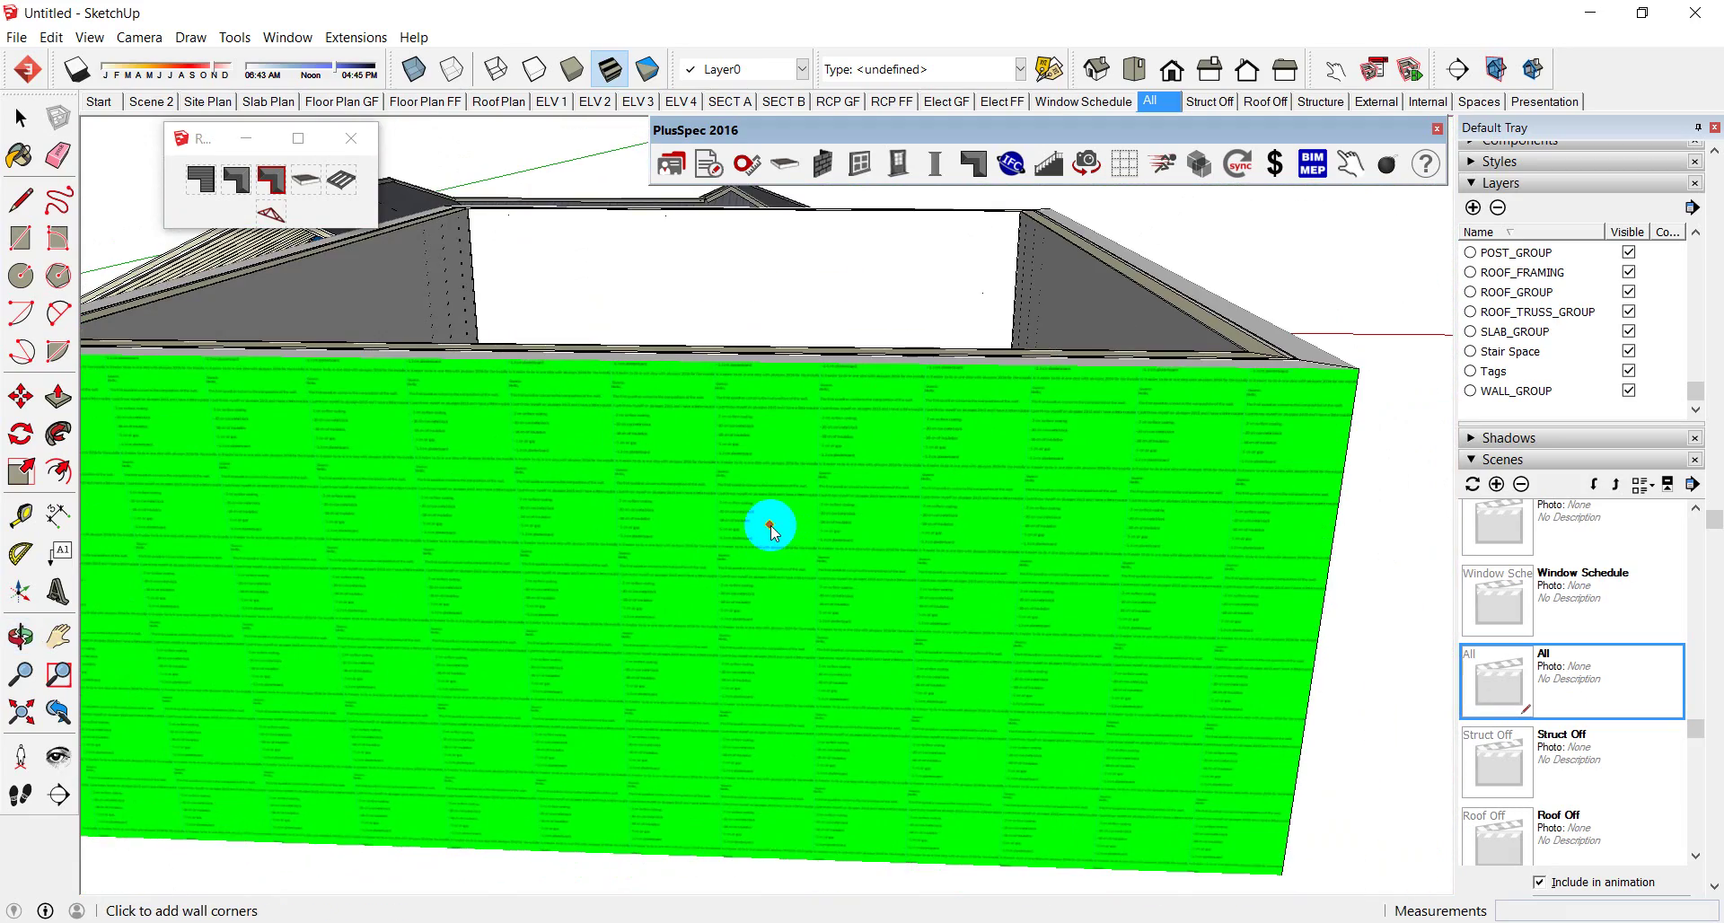
Step: Insert two aluminium commercial double hung windows in the front green wall, one about 1200 mm wide and a wider one beside it
scroll(770, 528, "down", 6)
key("space")
left_click(725, 546)
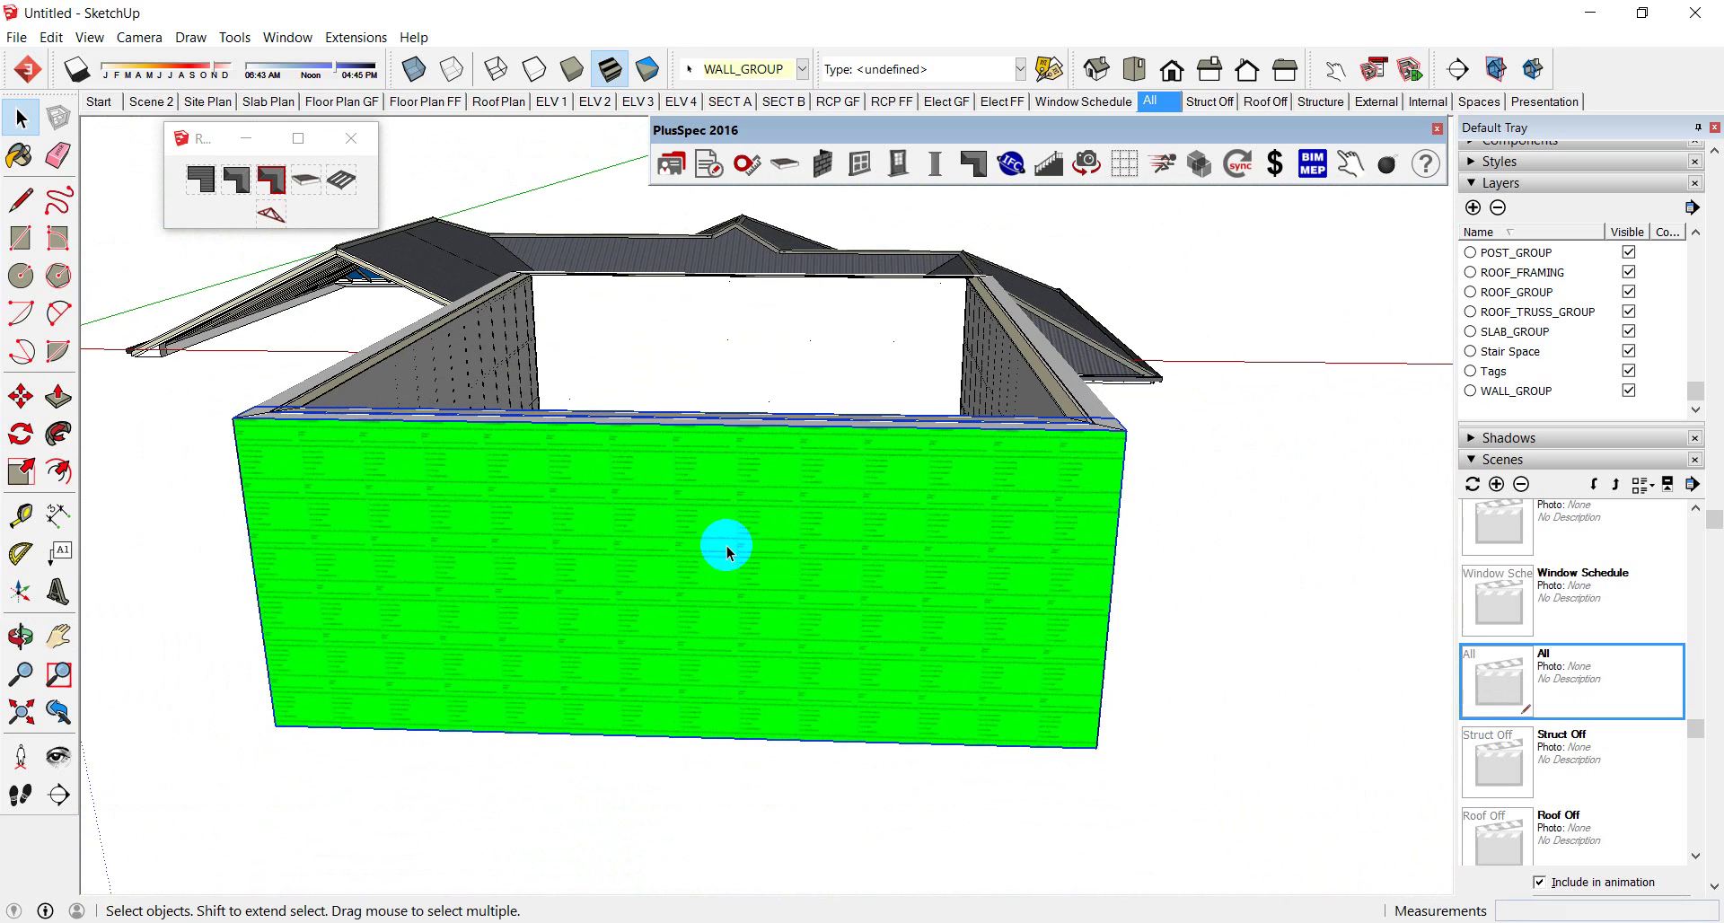
left_click(860, 164)
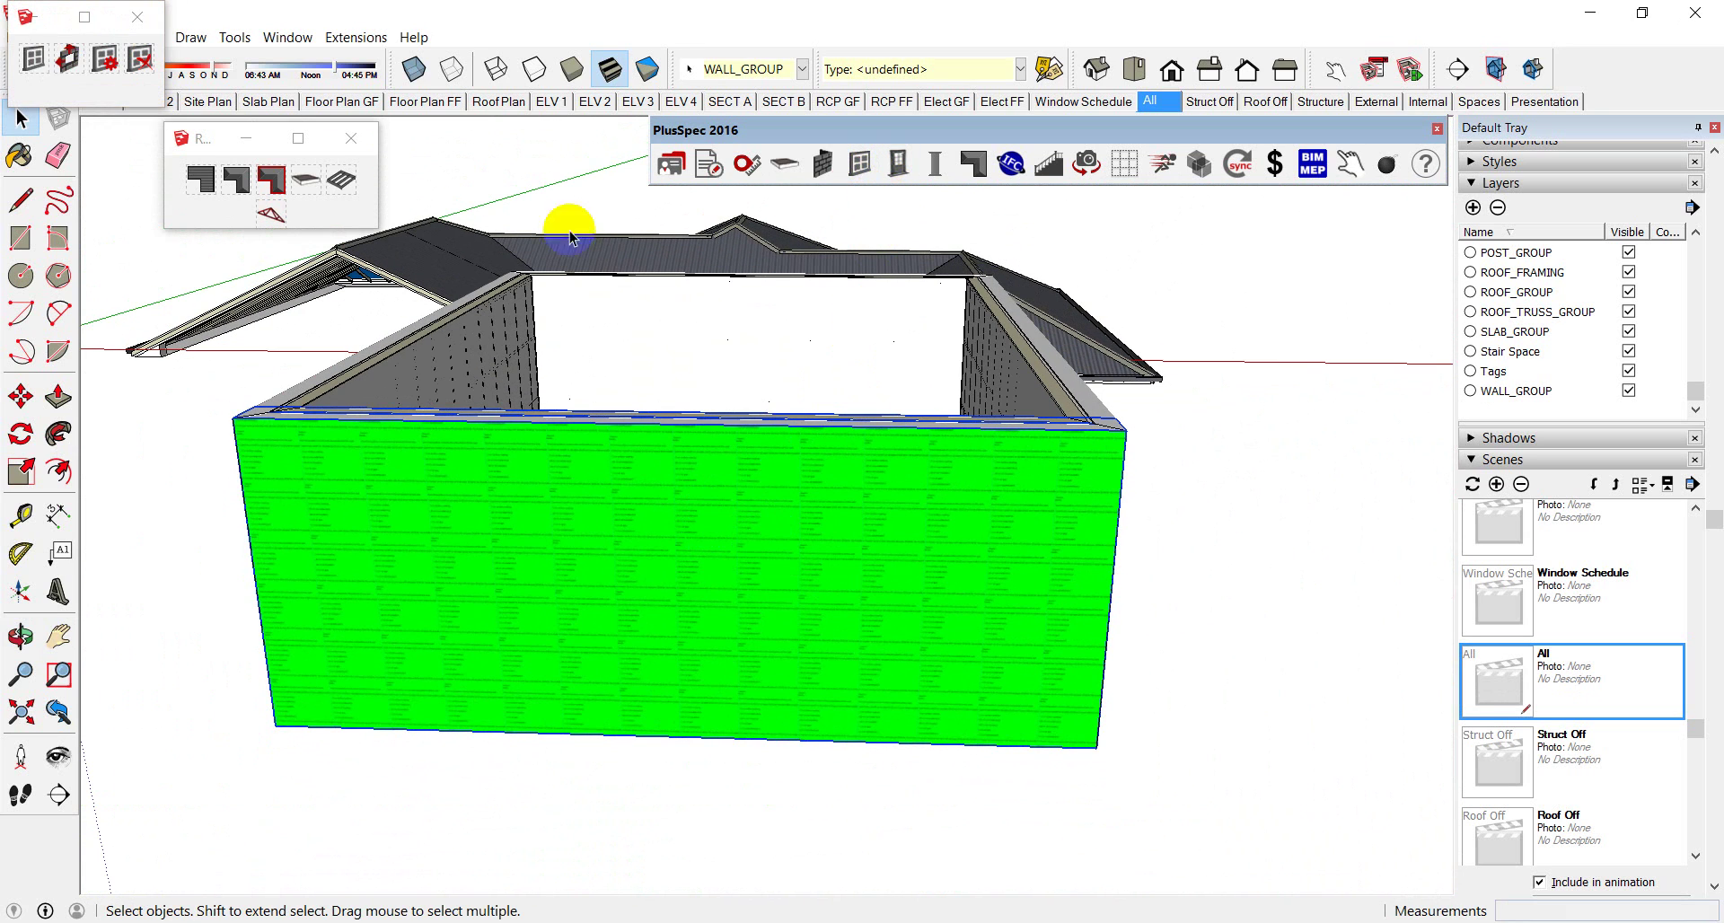
left_click(35, 70)
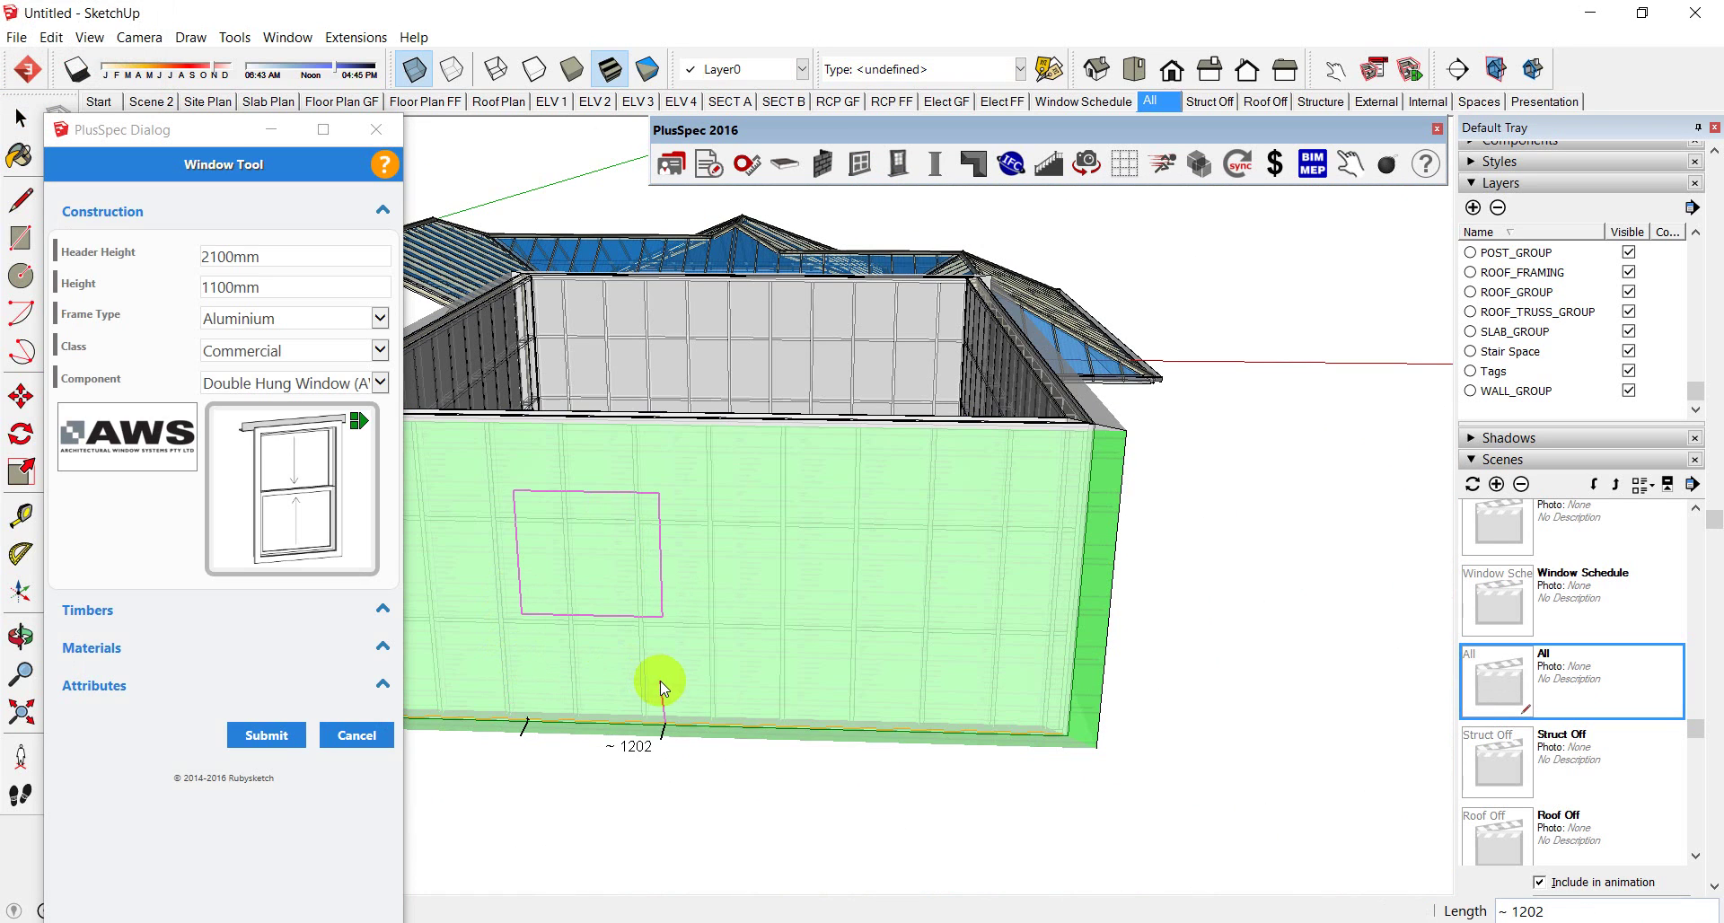
left_click(736, 702)
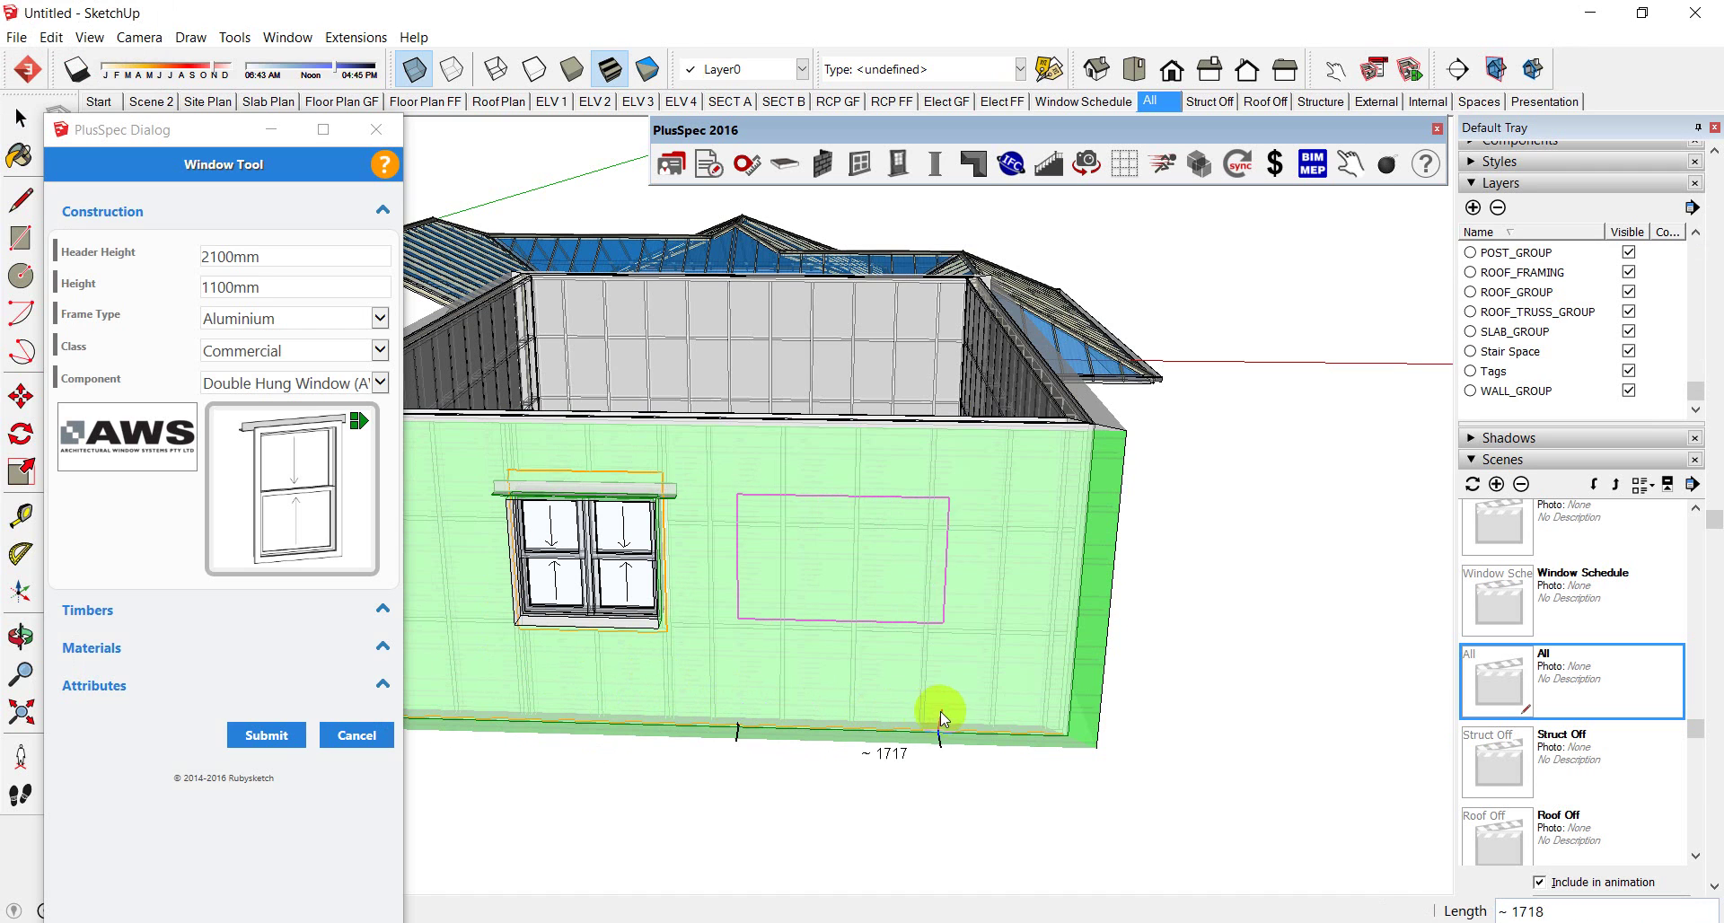
left_click(983, 738)
Step: Examine the window reveals and the wall layers exposed along the top edge of the windowed wall
middle_click_drag(982, 723, 702, 694)
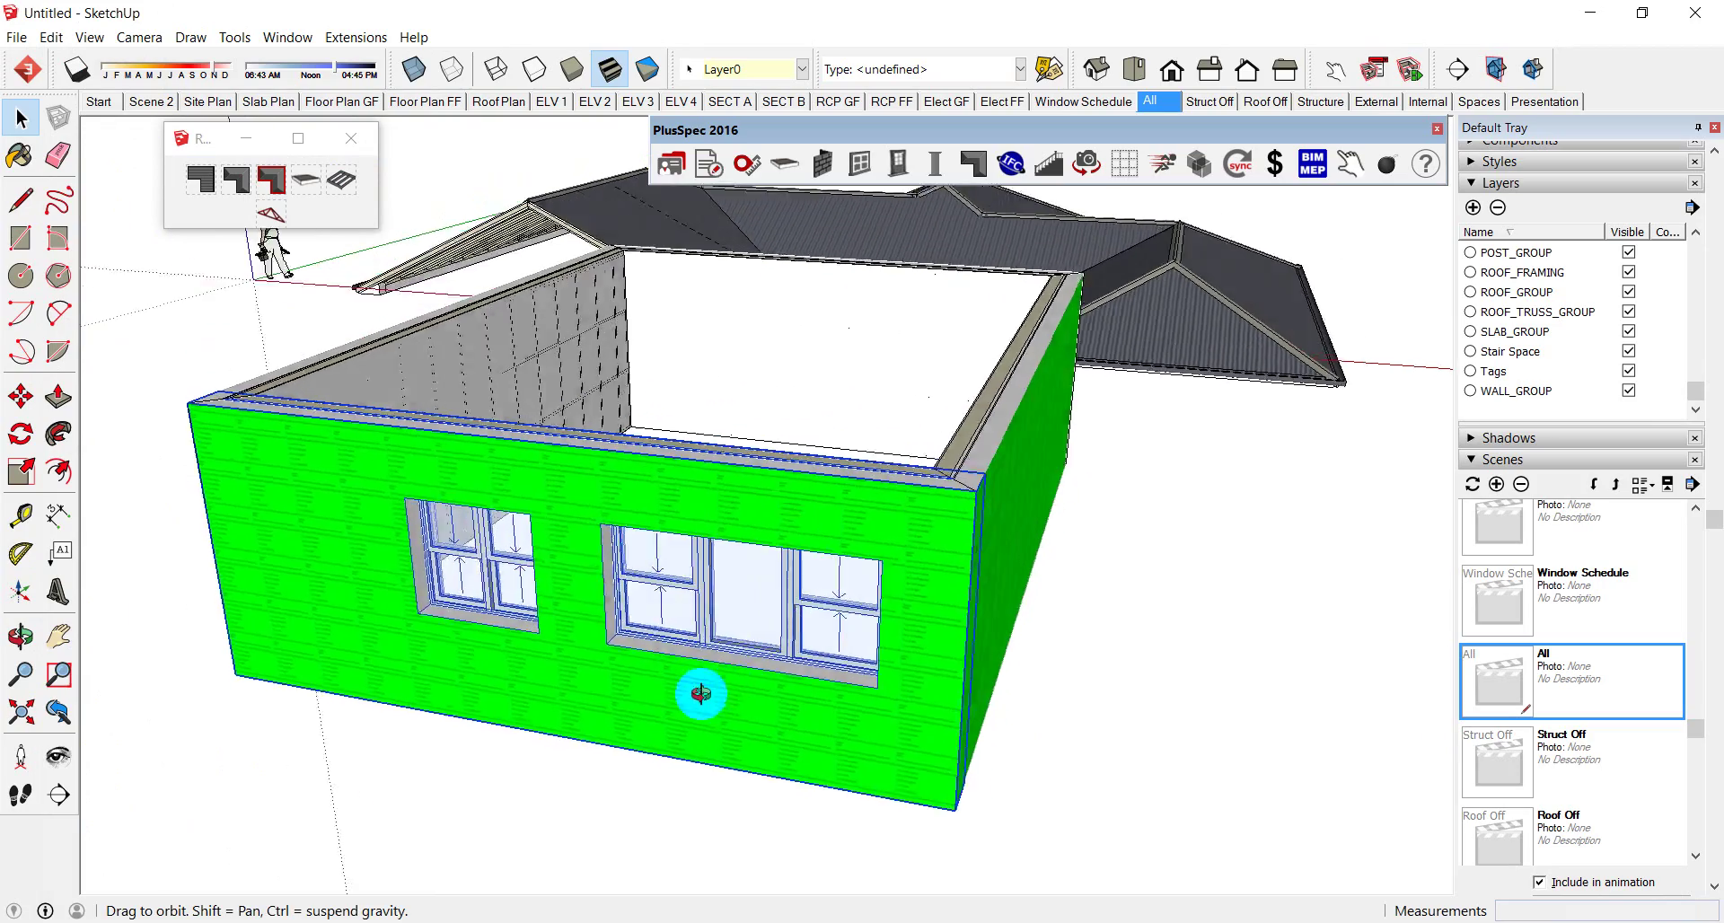
scroll(677, 543, "up", 8)
middle_click_drag(677, 542, 561, 563)
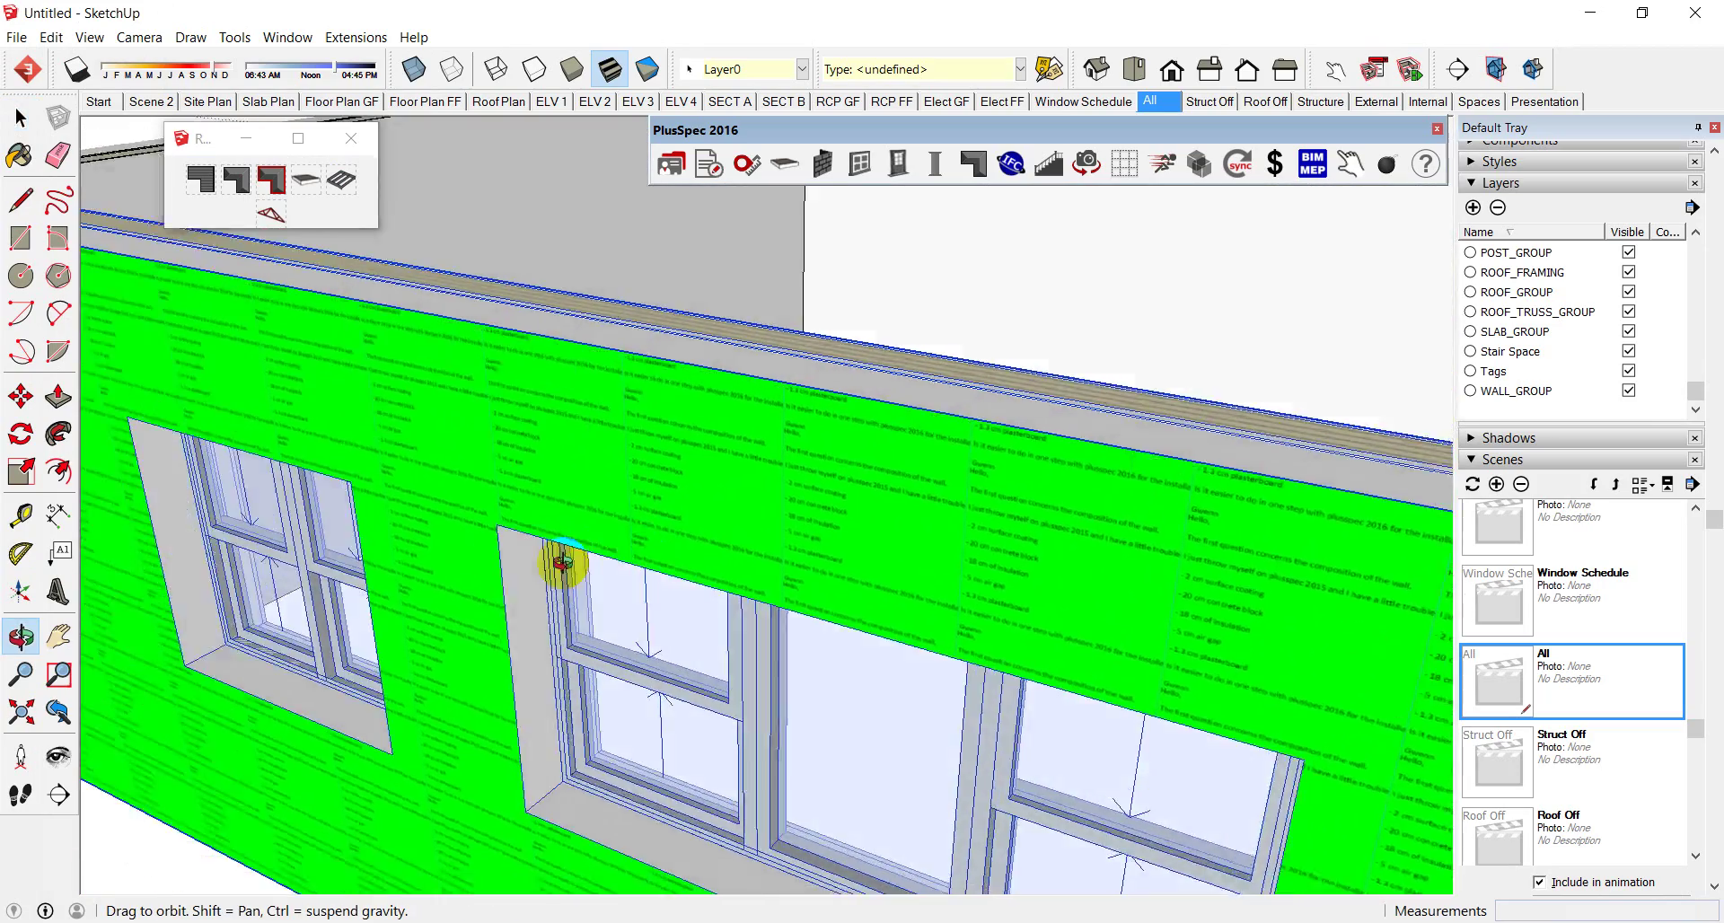
scroll(561, 563, "down", 8)
scroll(665, 500, "up", 10)
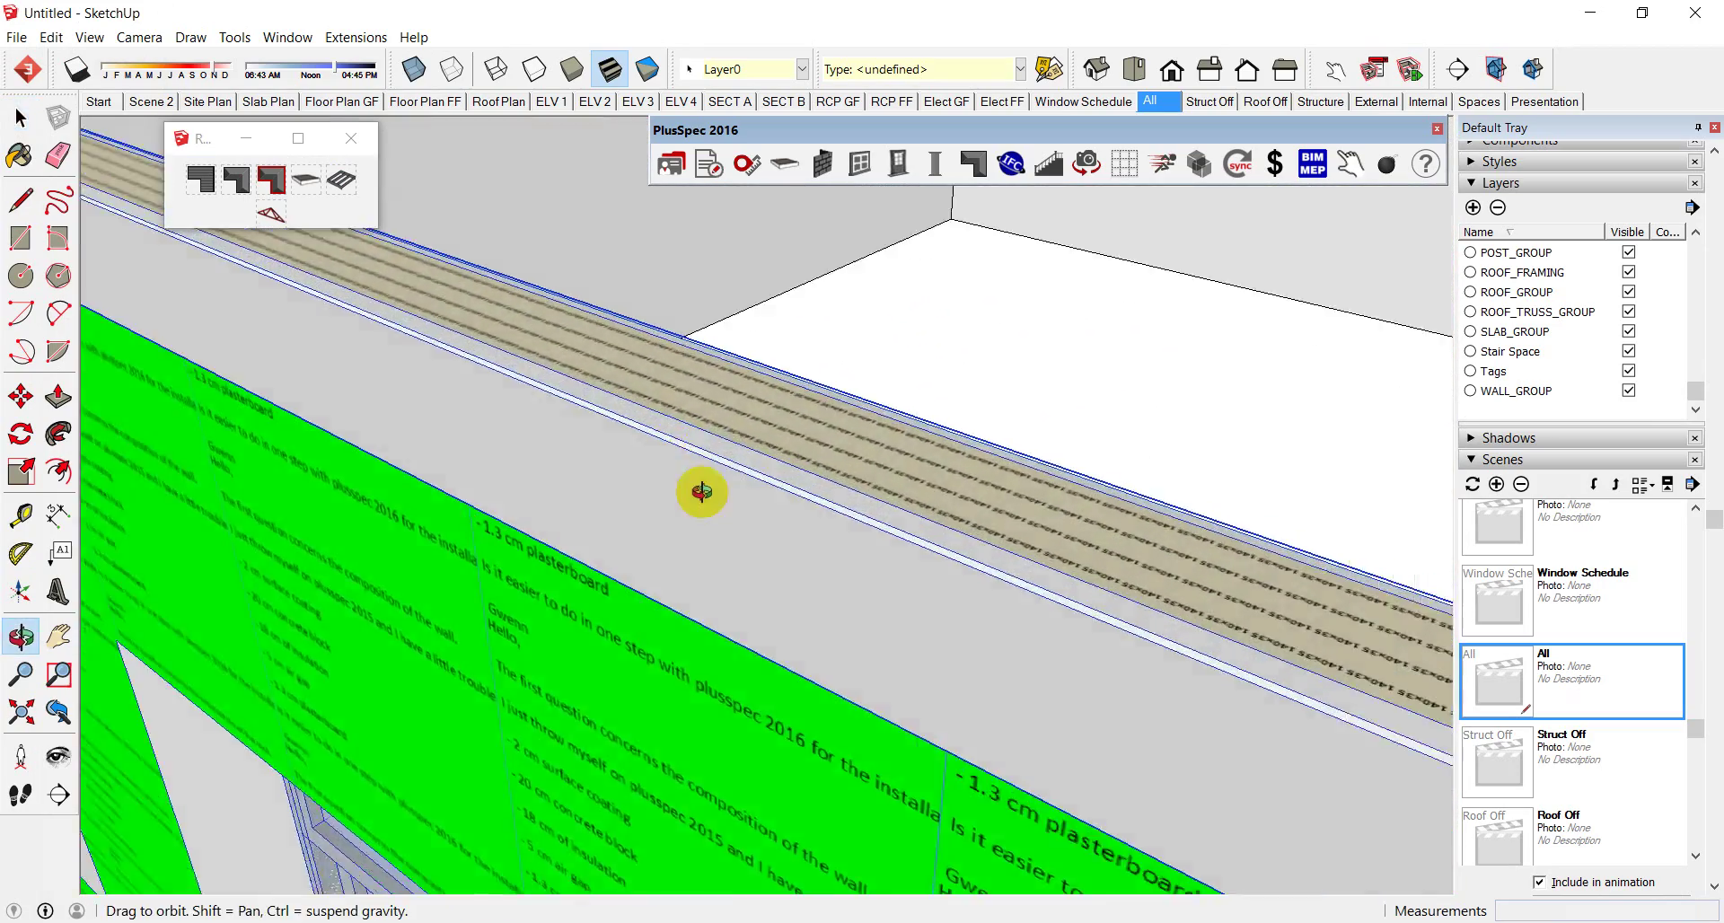
middle_click_drag(701, 492, 758, 497)
scroll(800, 461, "up", 6)
scroll(846, 385, "down", 3)
scroll(854, 386, "up", 3)
scroll(854, 392, "down", 5)
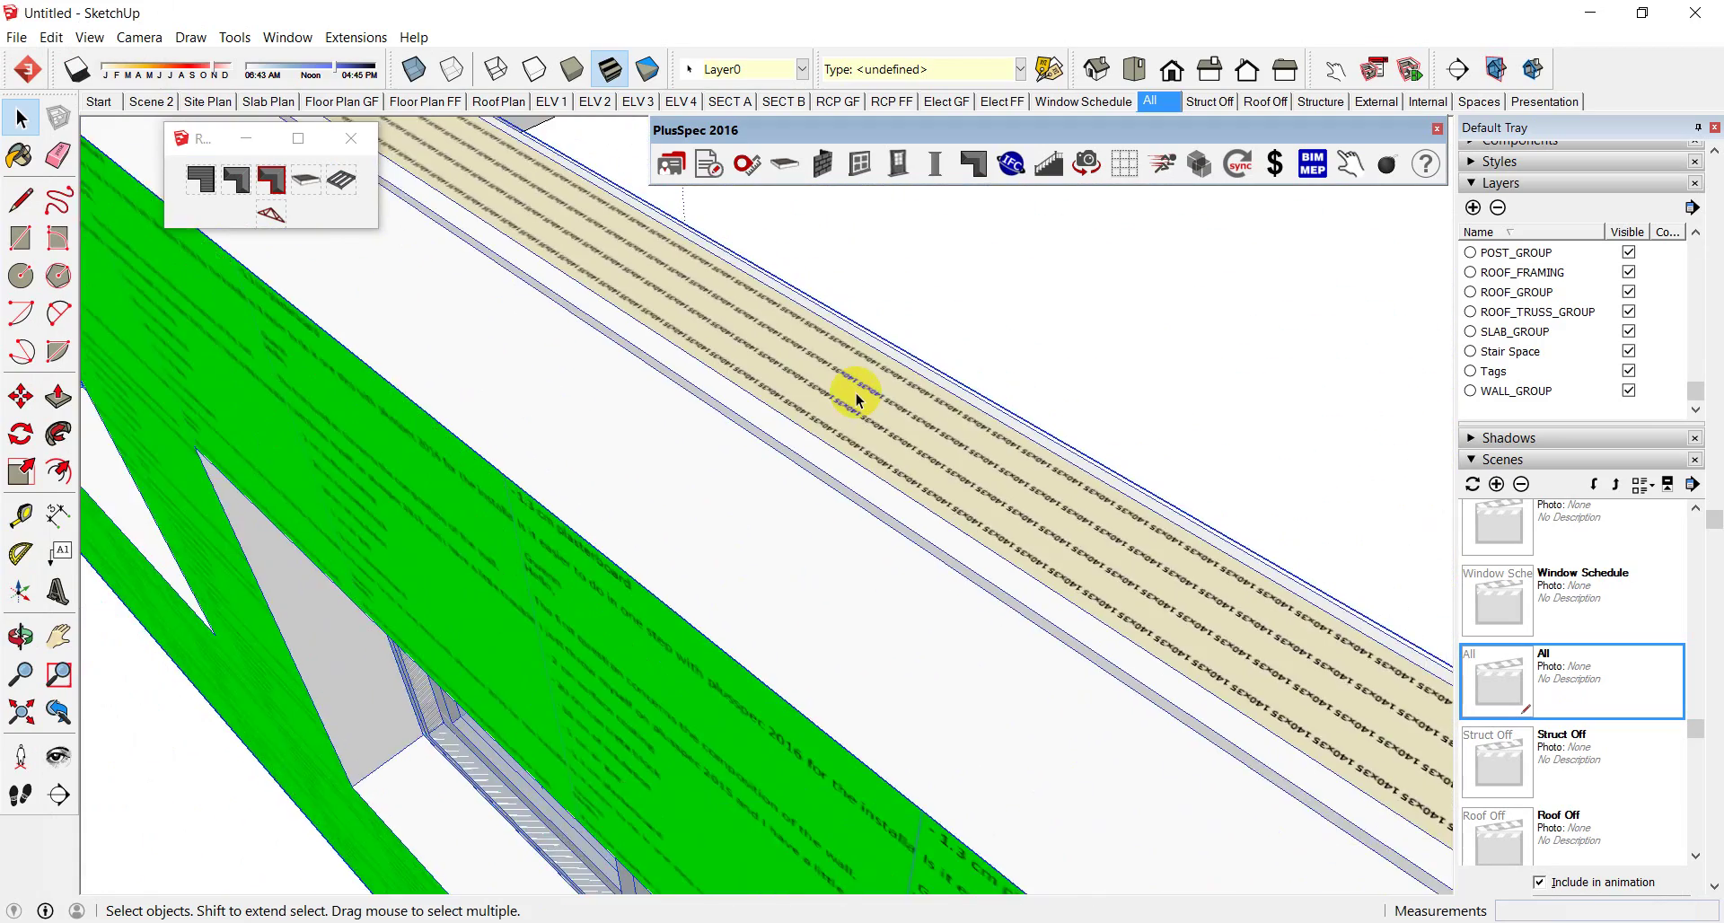
scroll(855, 393, "down", 5)
scroll(763, 467, "up", 4)
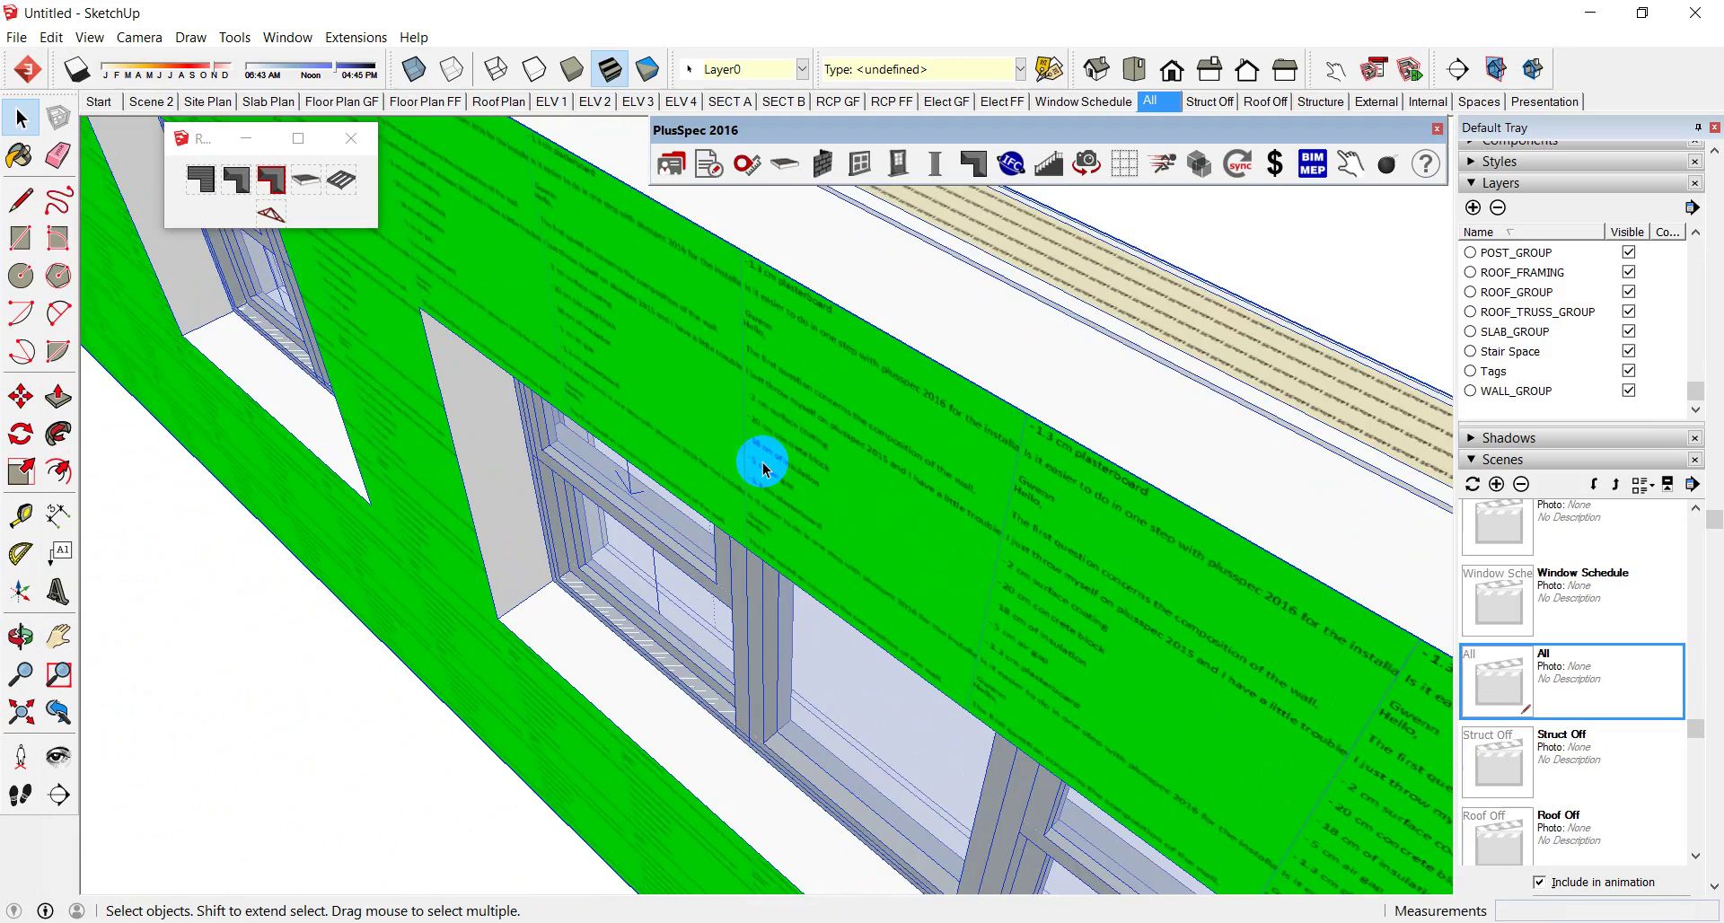
Step: Read the wall composition list on the green texture and inspect the walls and windows from both sides
scroll(768, 449, "up", 5)
middle_click_drag(781, 423, 931, 440)
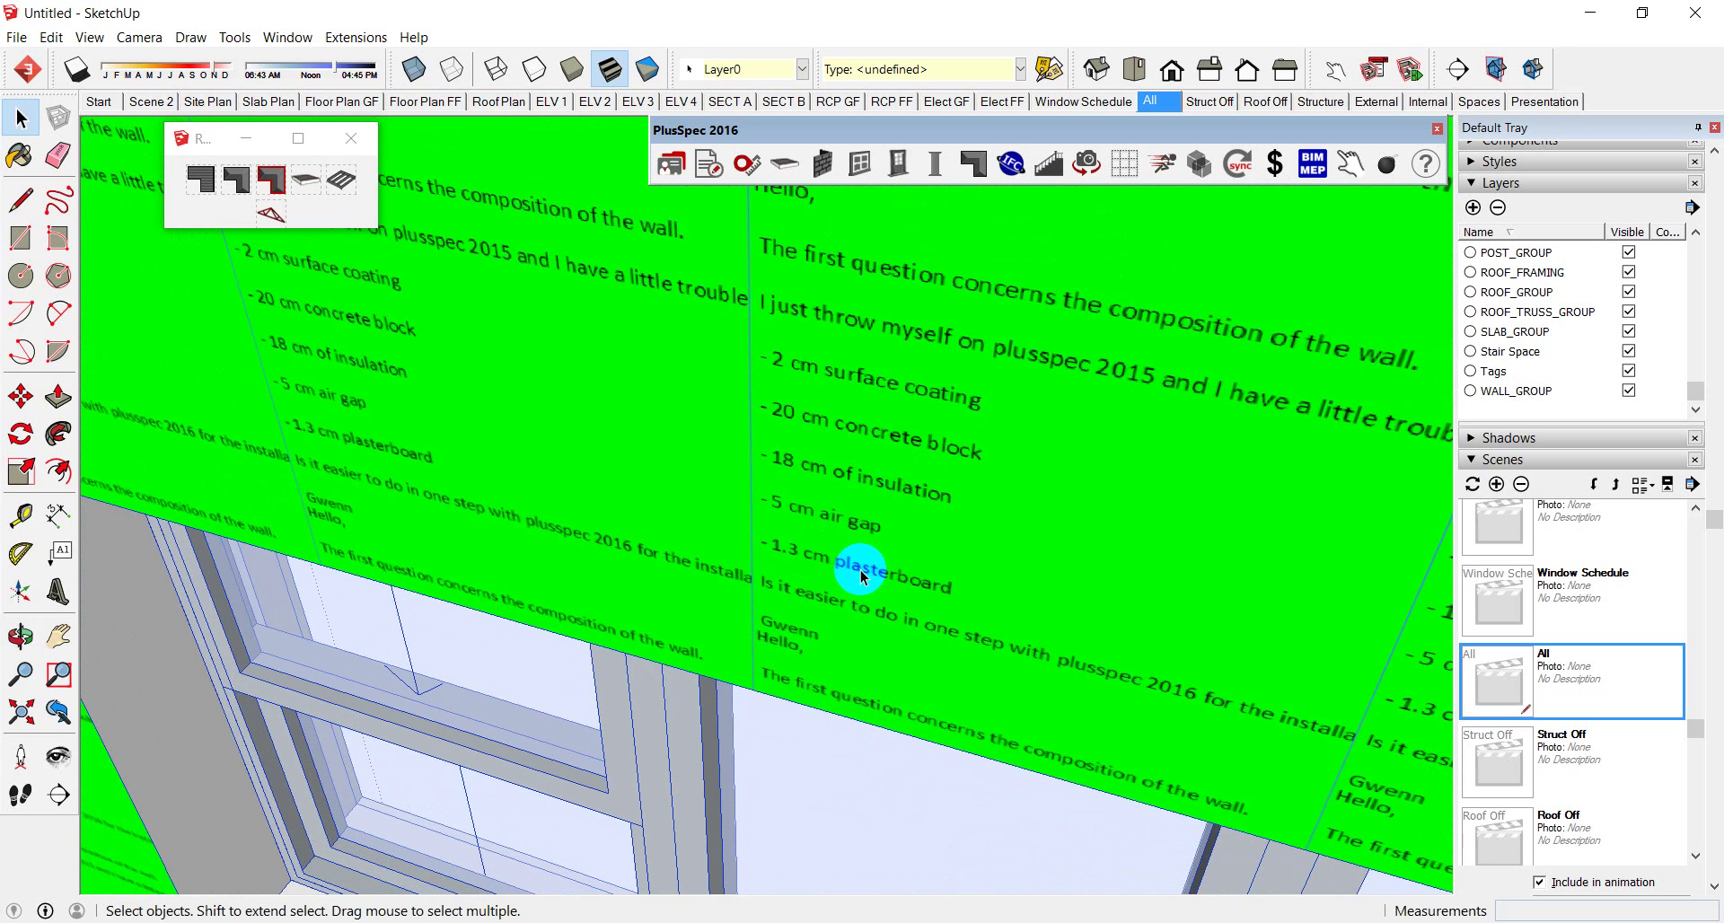
scroll(831, 550, "down", 5)
scroll(832, 550, "up", 5)
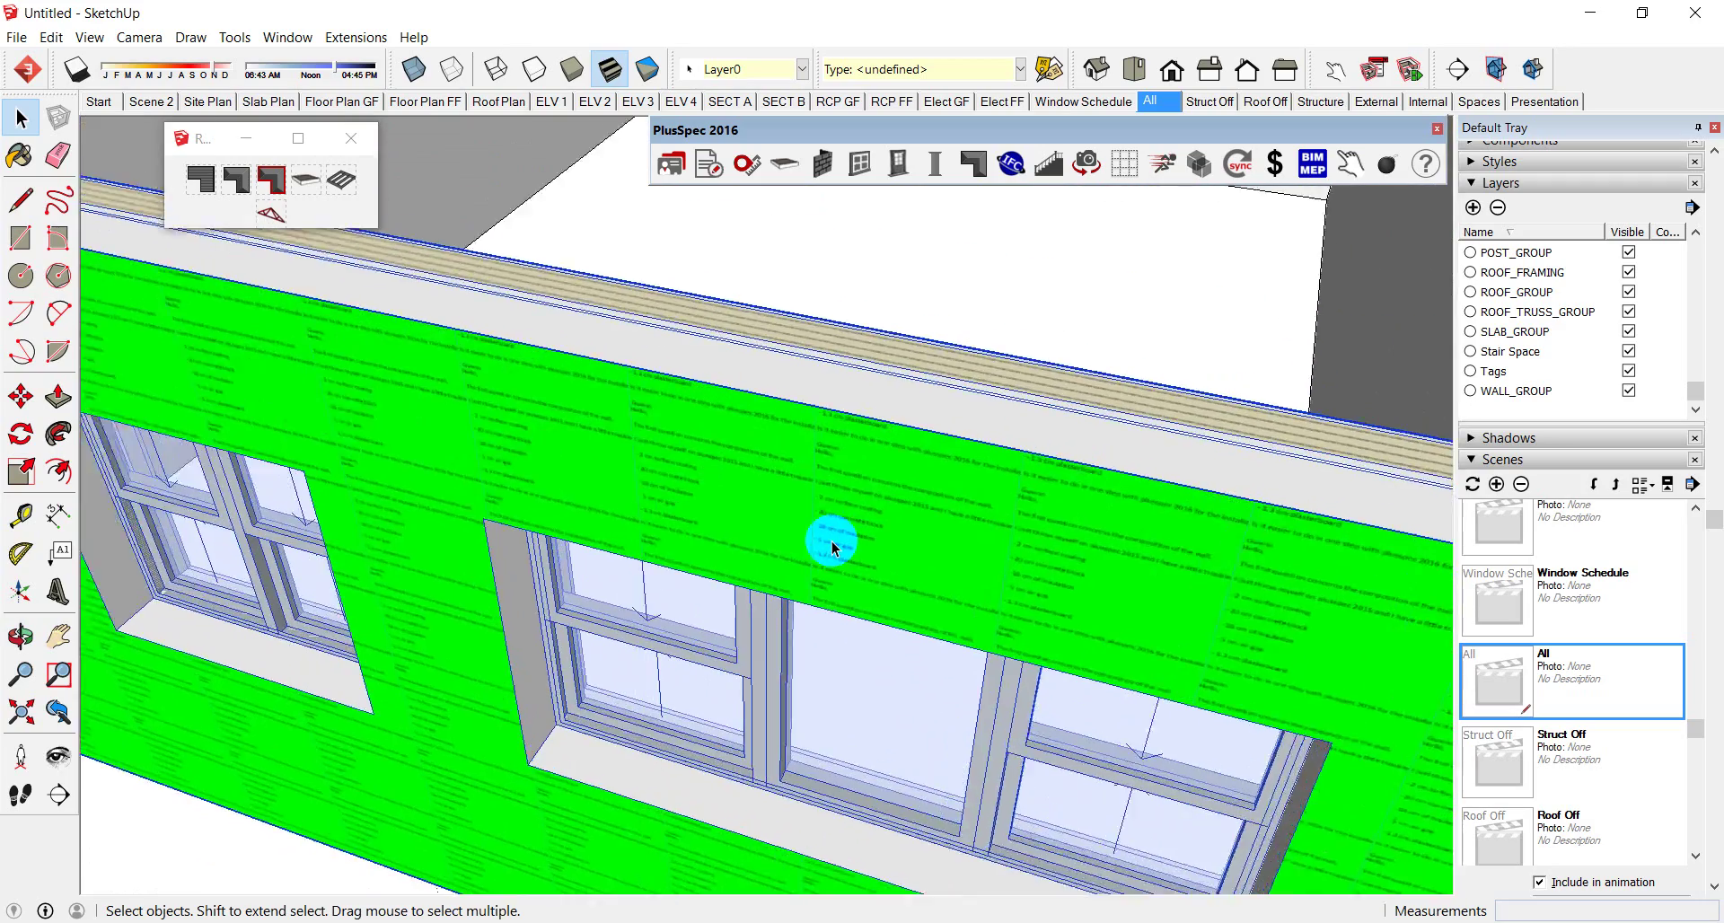
scroll(833, 547, "up", 5)
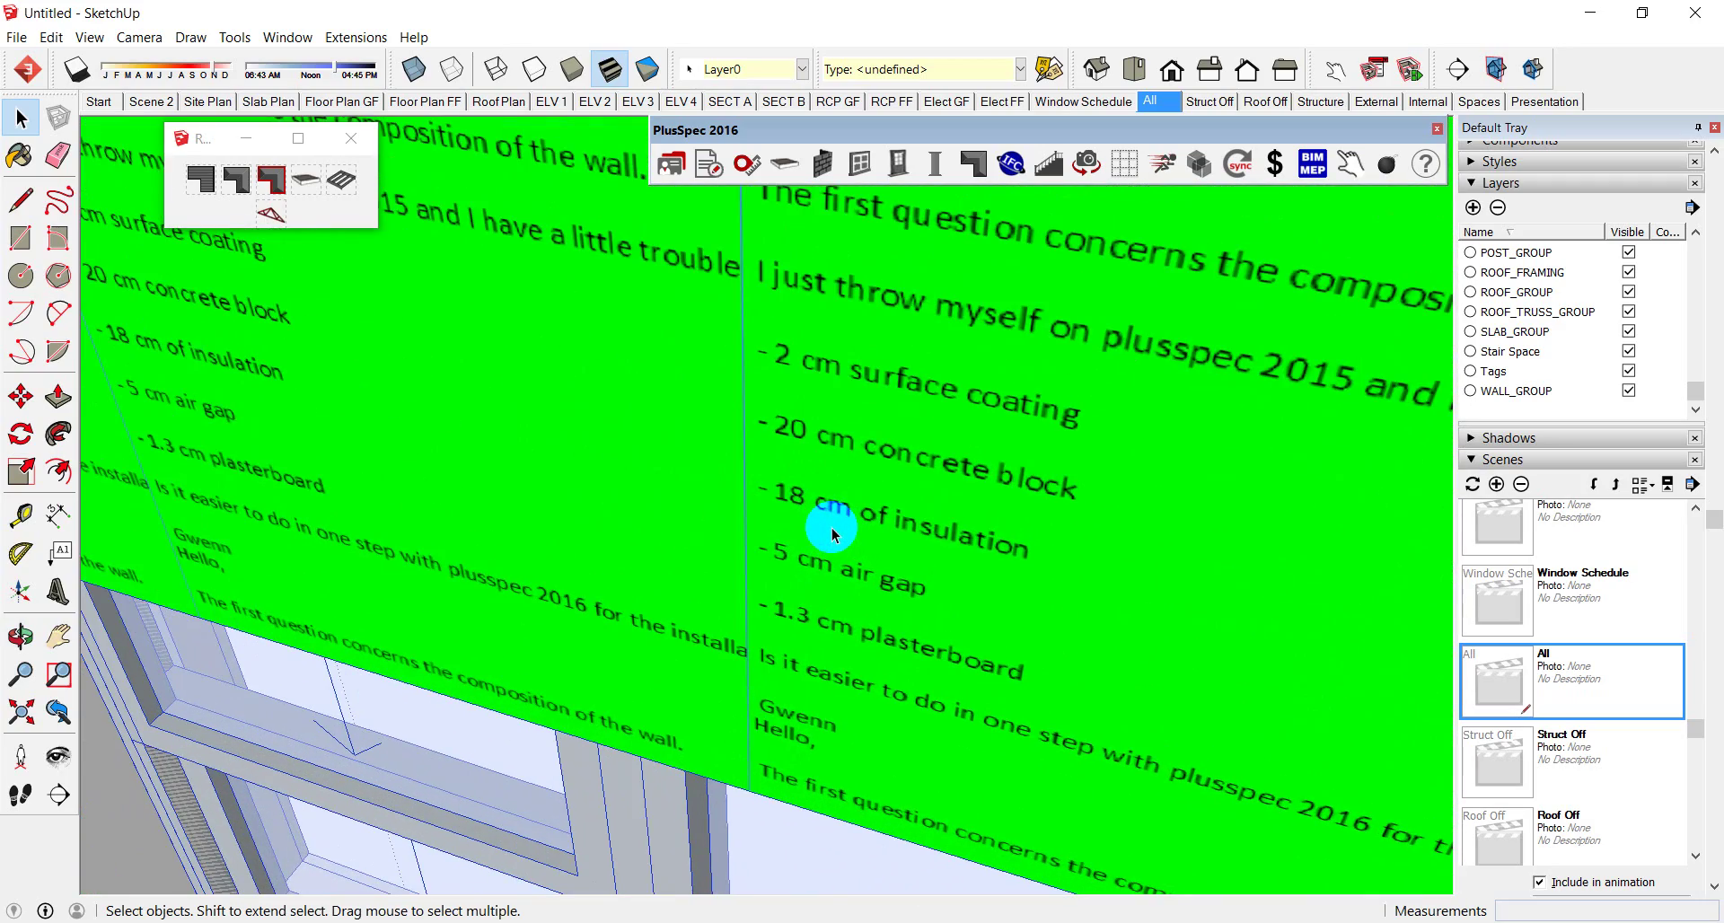
scroll(831, 532, "down", 6)
middle_click_drag(827, 527, 626, 507)
scroll(719, 512, "down", 10)
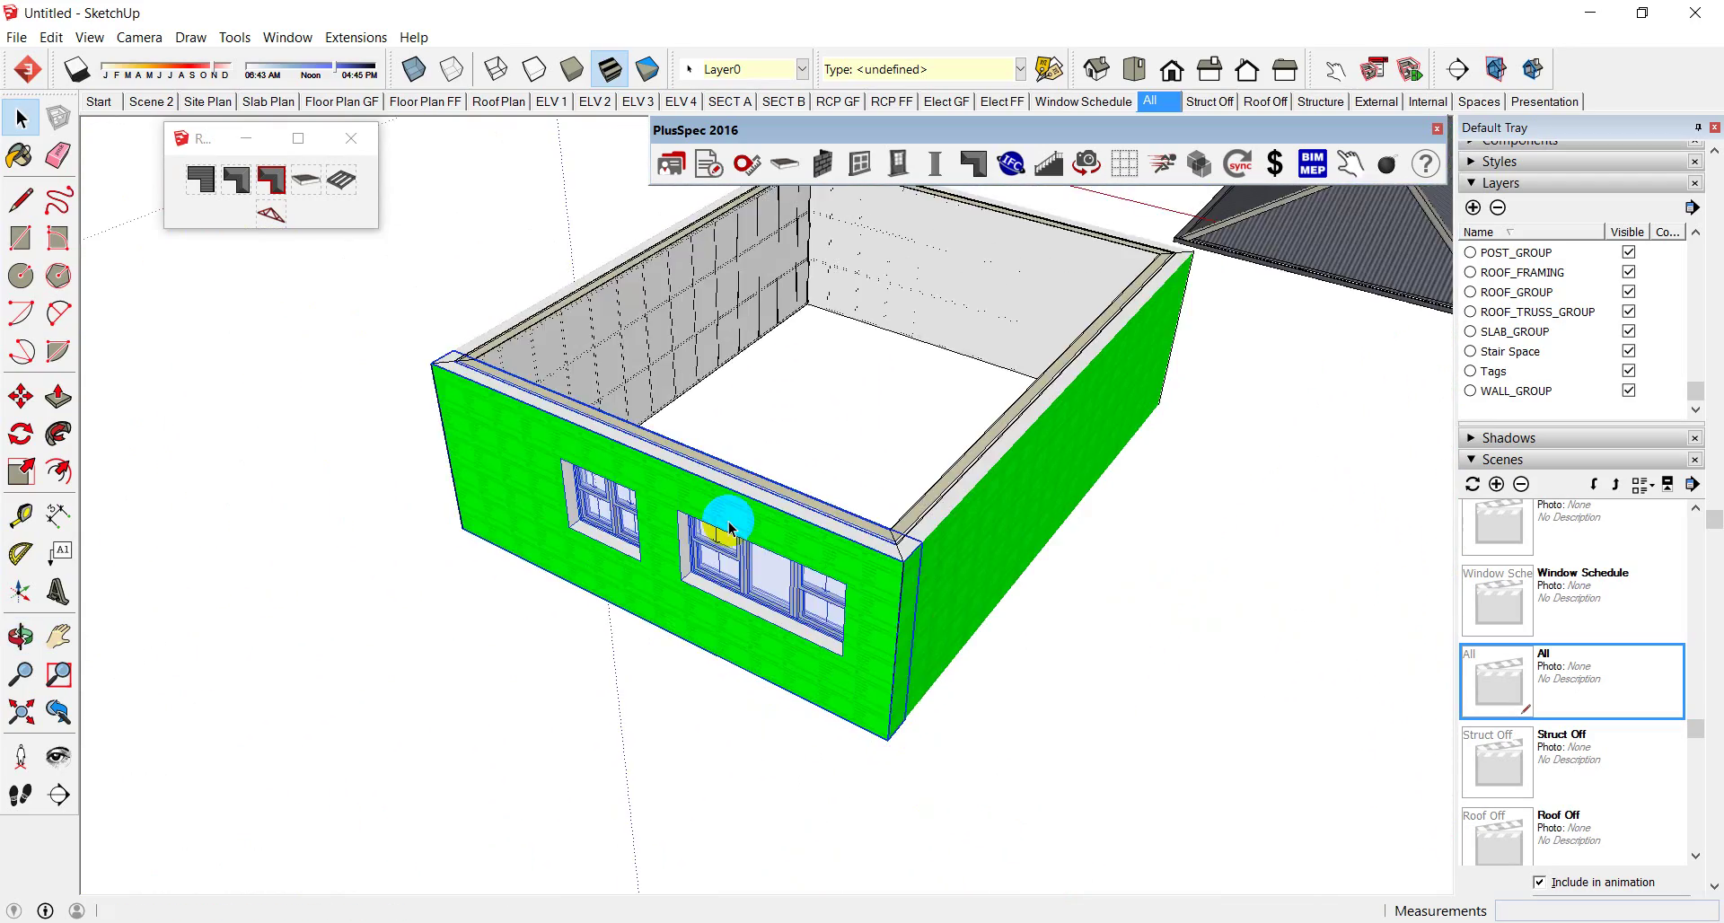
middle_click_drag(776, 532, 956, 573)
scroll(731, 527, "up", 10)
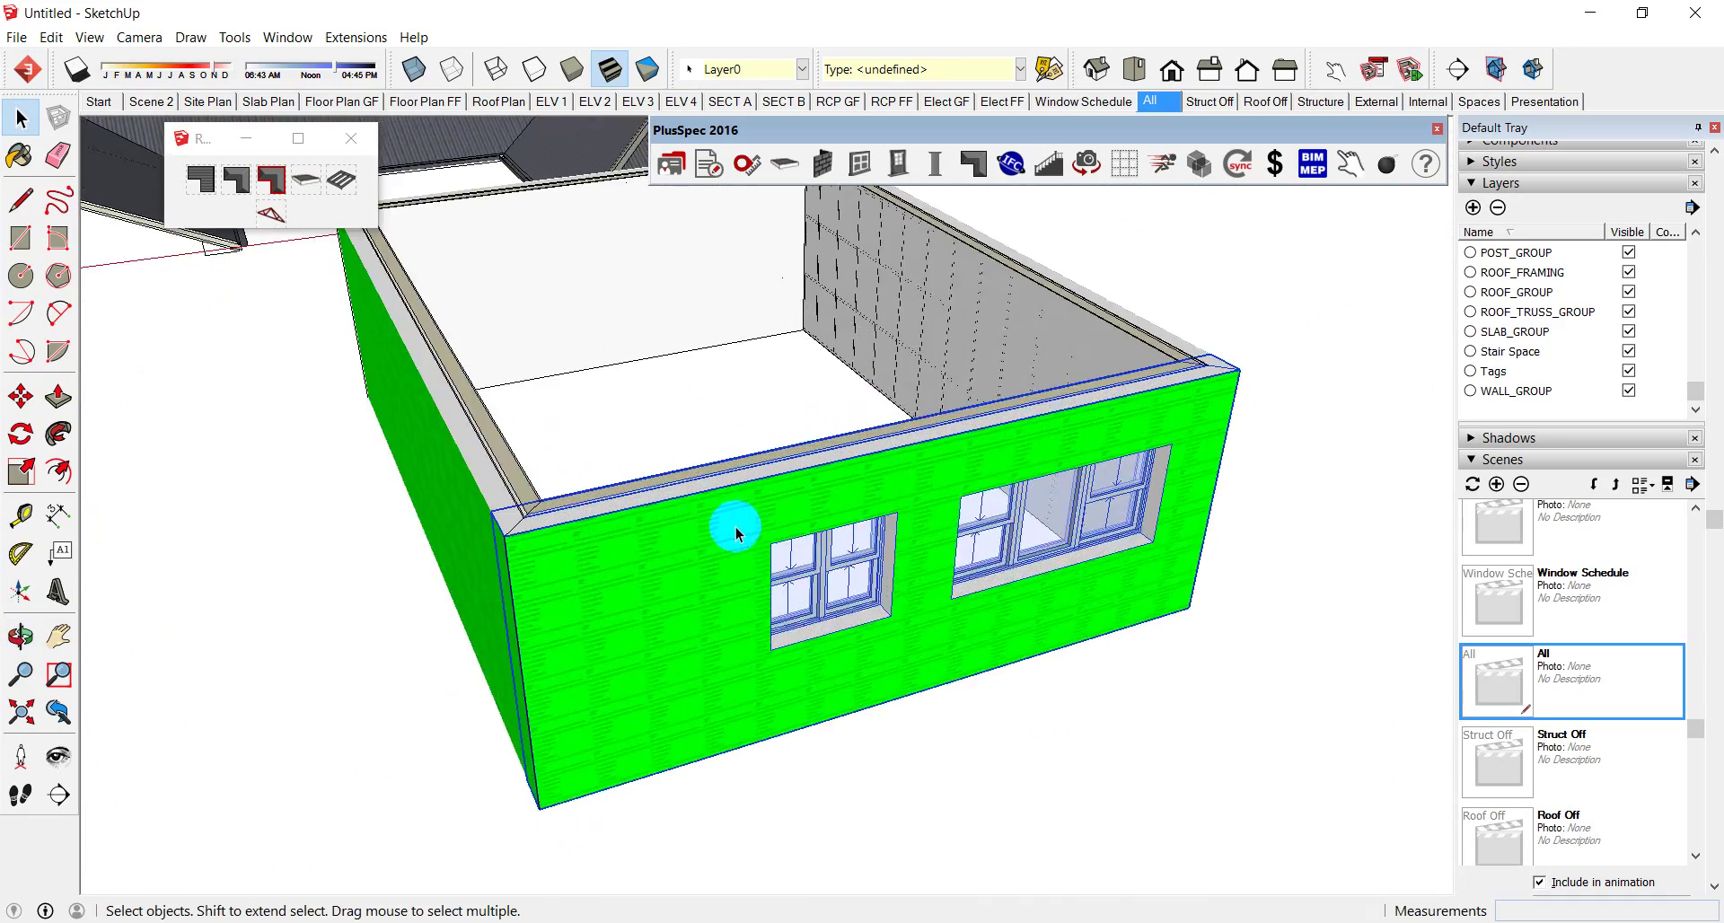
scroll(778, 490, "down", 6)
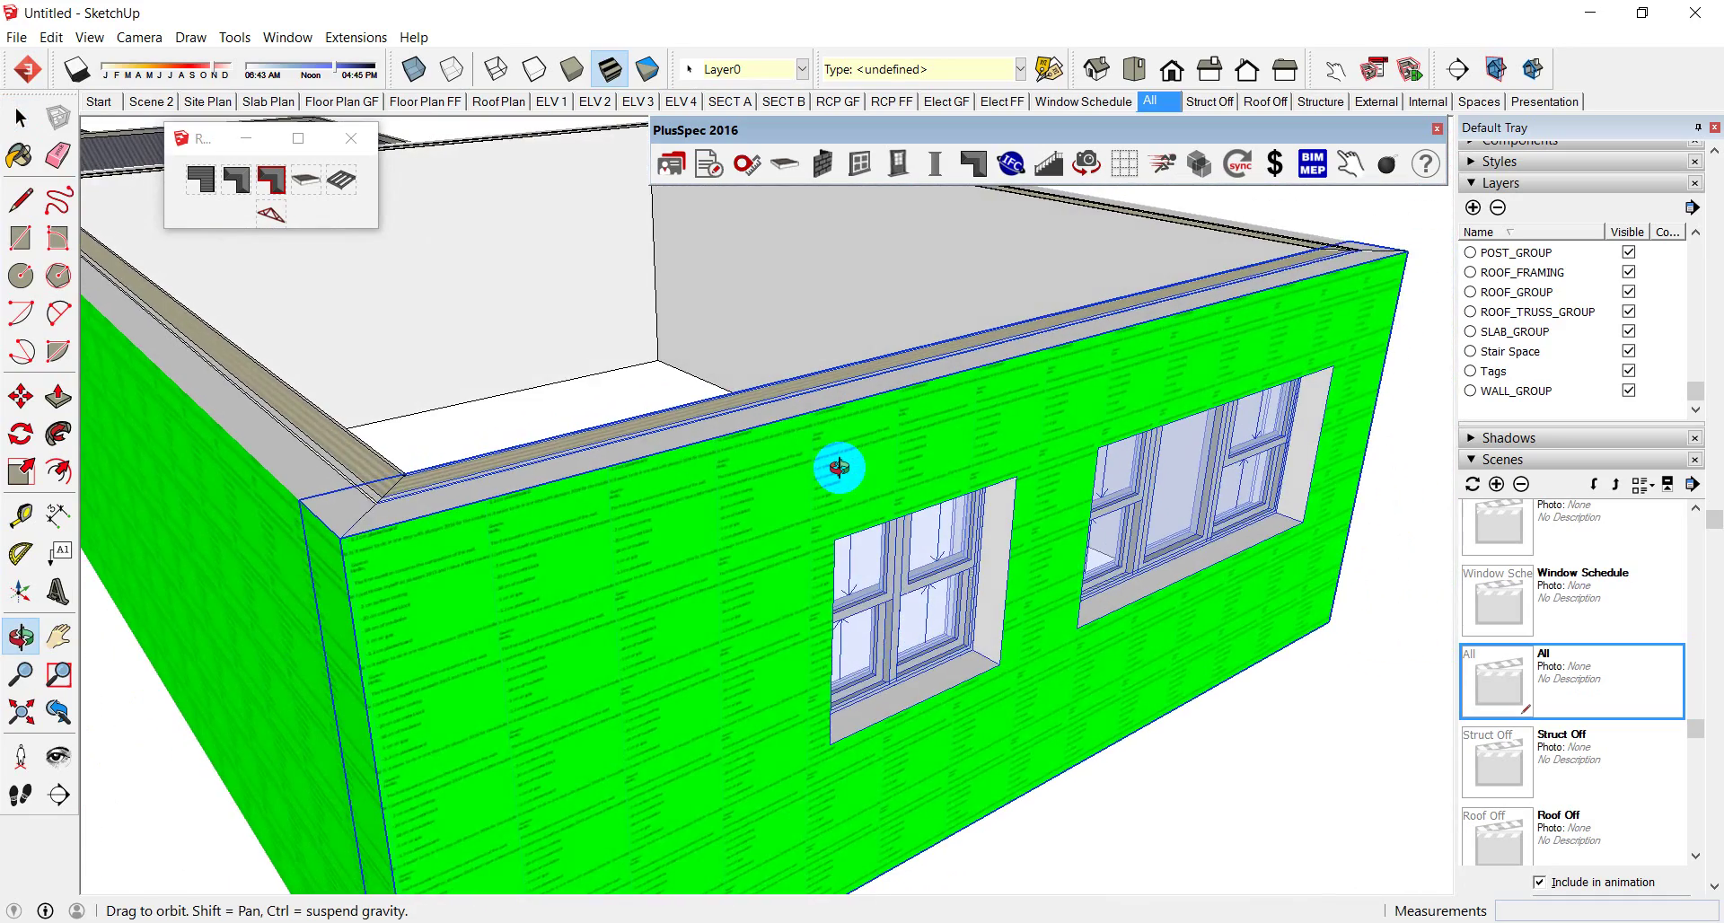
scroll(823, 465, "down", 3)
Step: Start a new wall and choose Multi-Skin Wall as its construction type
key("space")
scroll(839, 476, "down", 2)
left_click(822, 164)
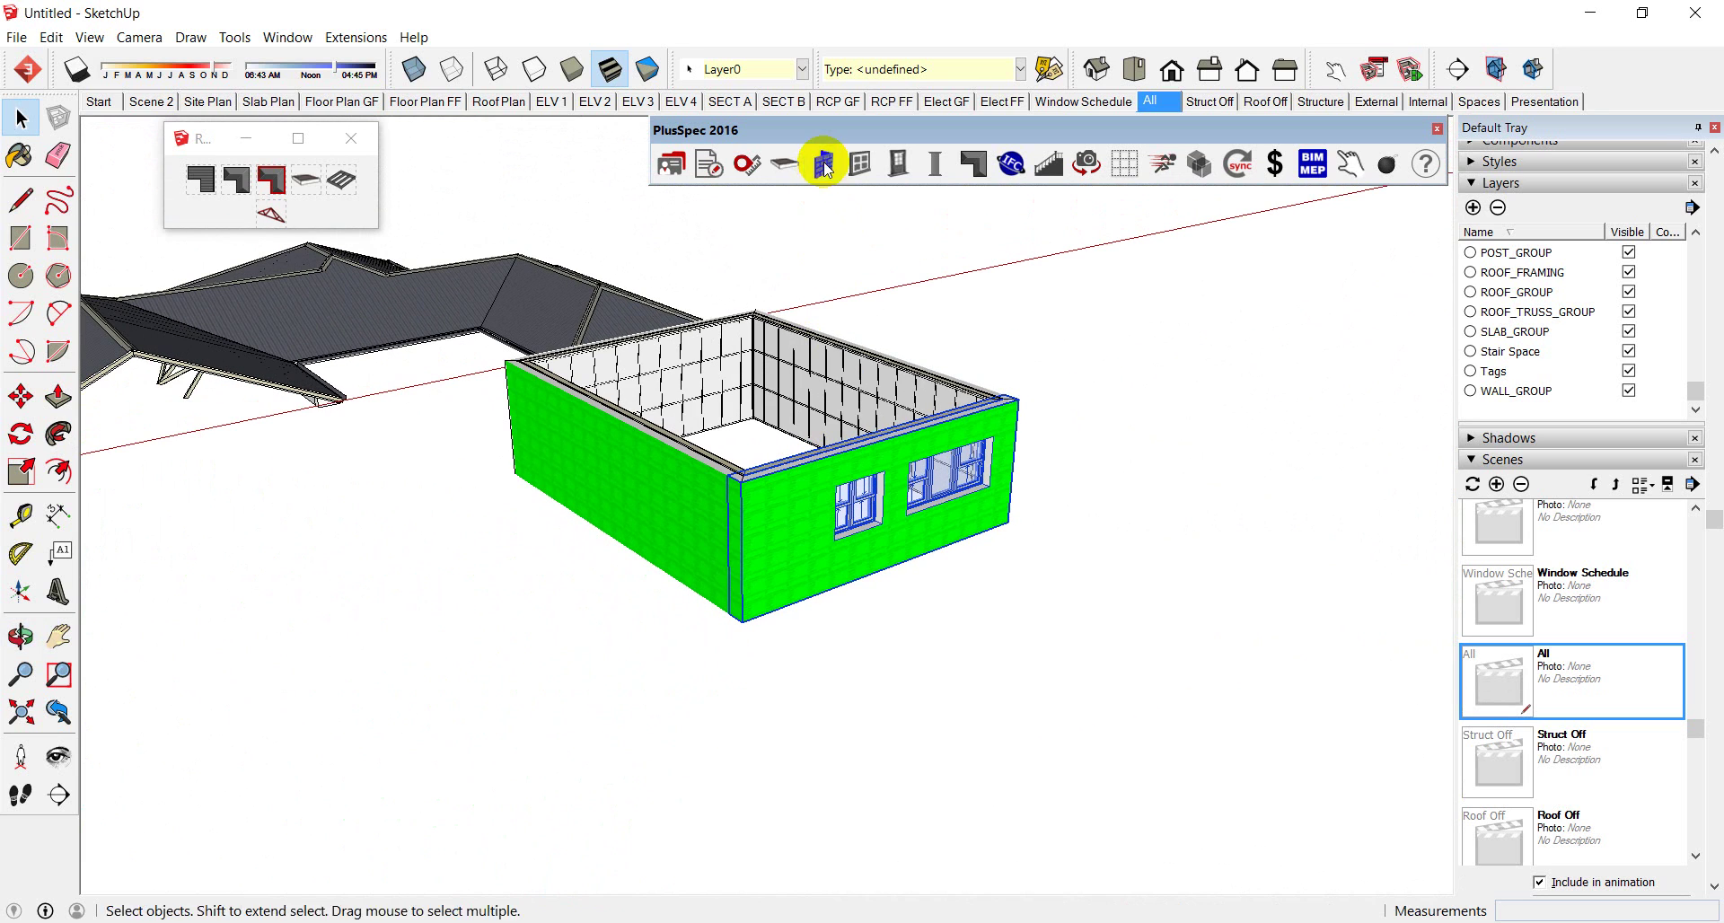
left_click(45, 59)
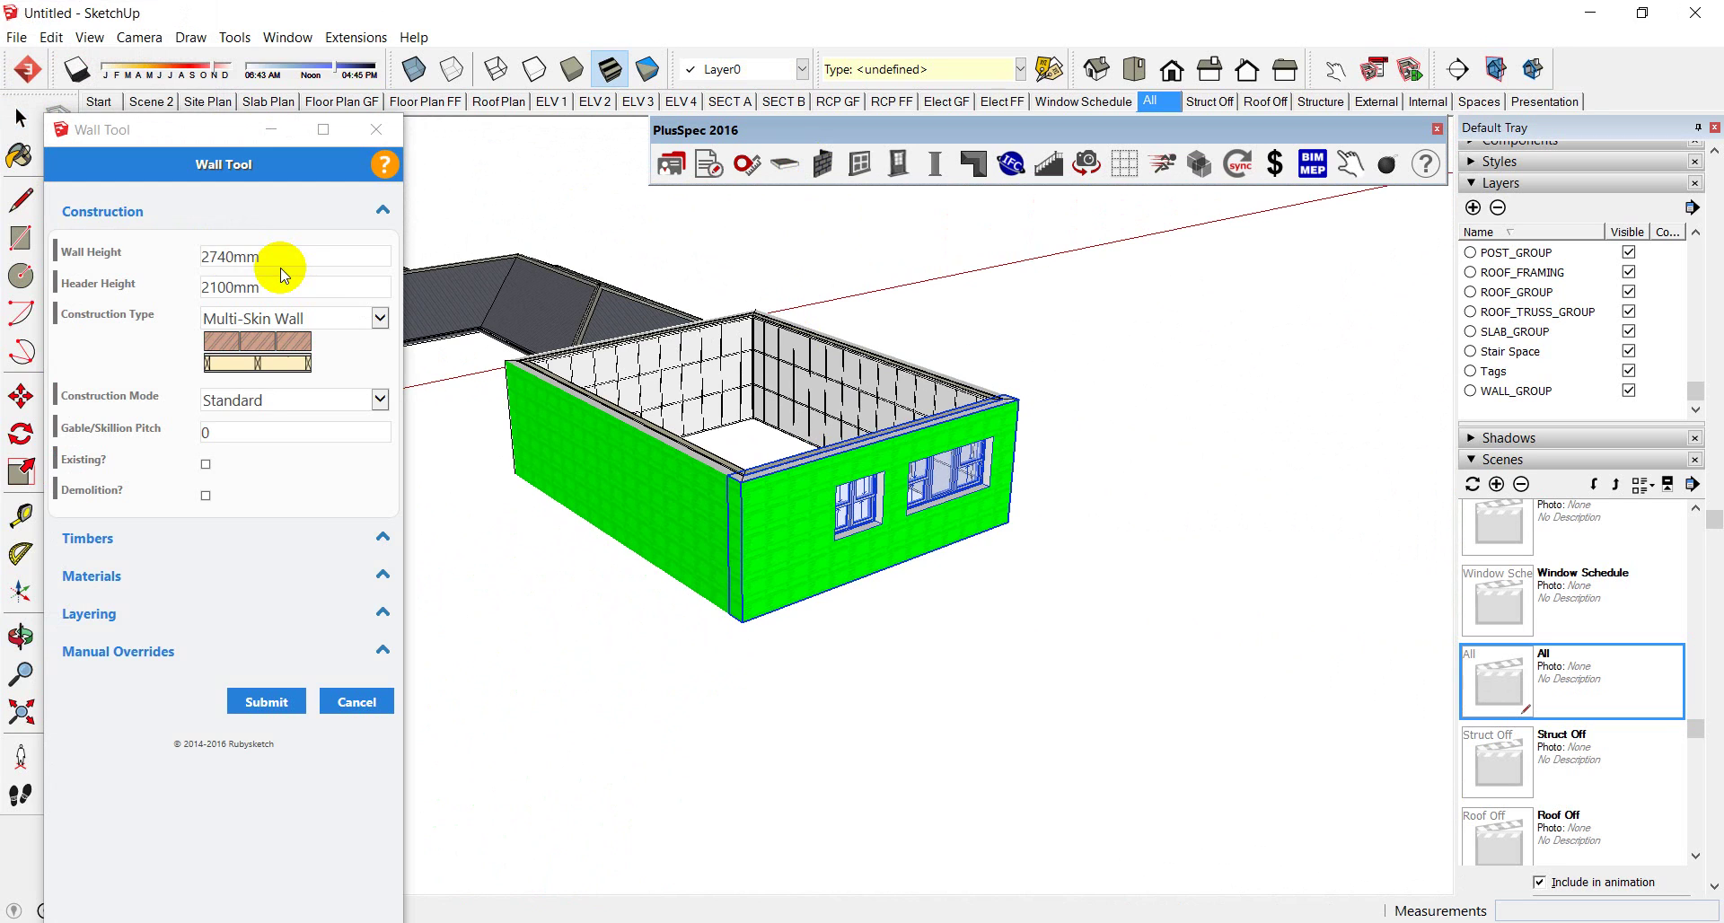
left_click(375, 325)
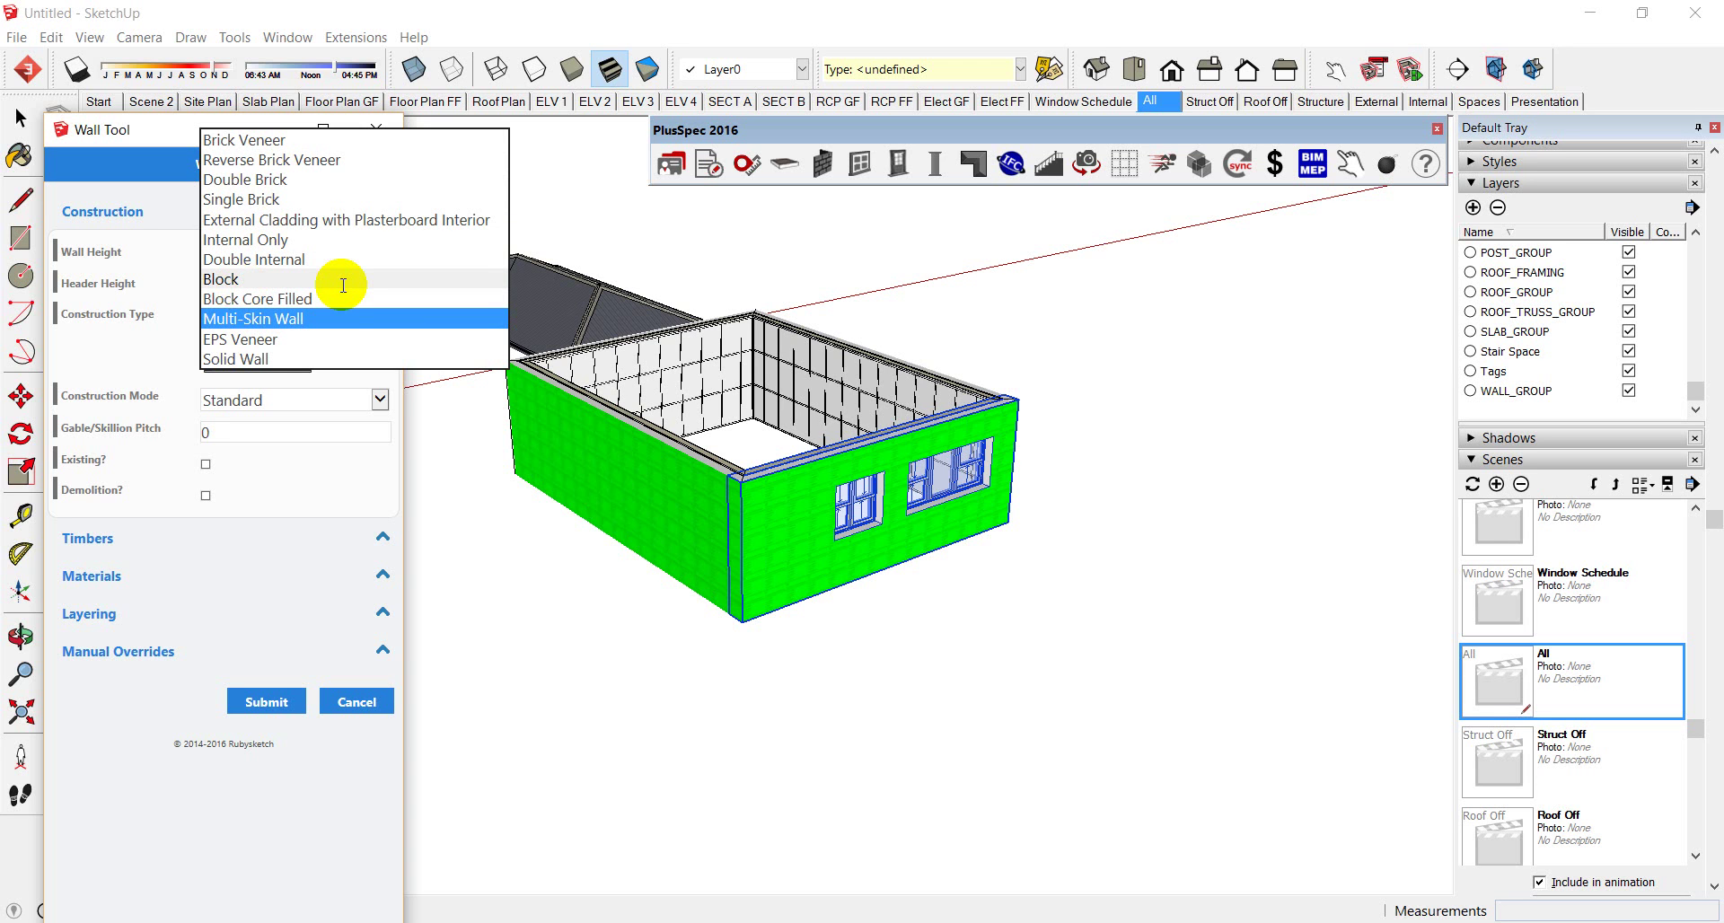
left_click(346, 319)
Step: Check the requested layer thicknesses written in the green texture near the windowed wall's corner
scroll(750, 507, "up", 5)
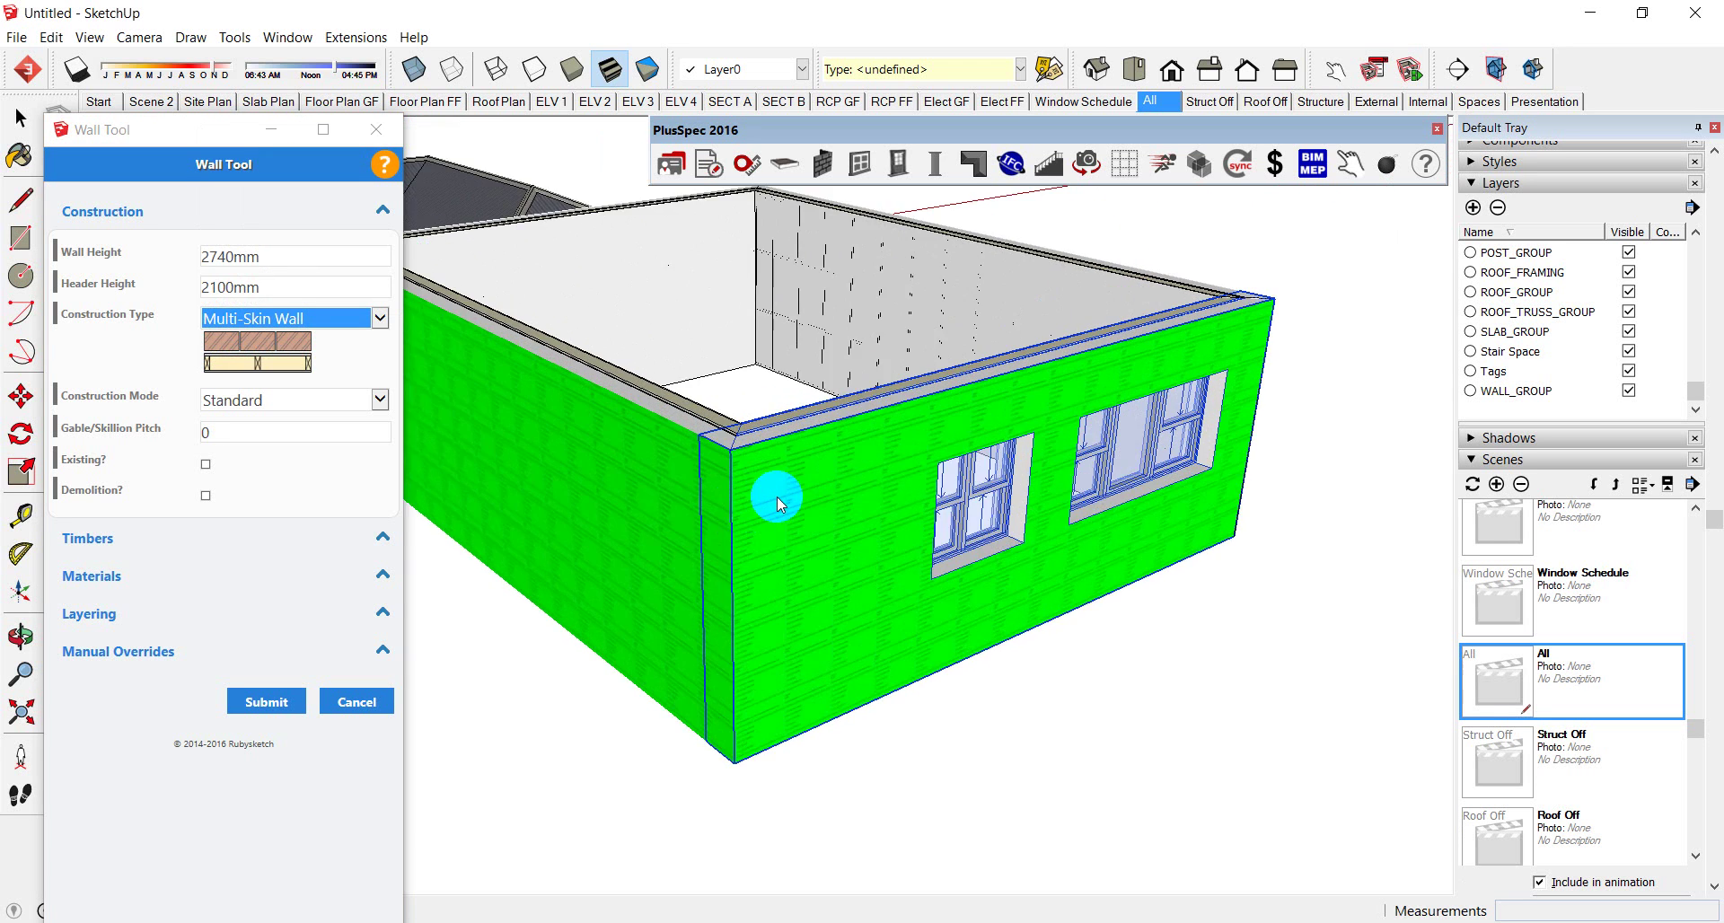
scroll(810, 466, "up", 6)
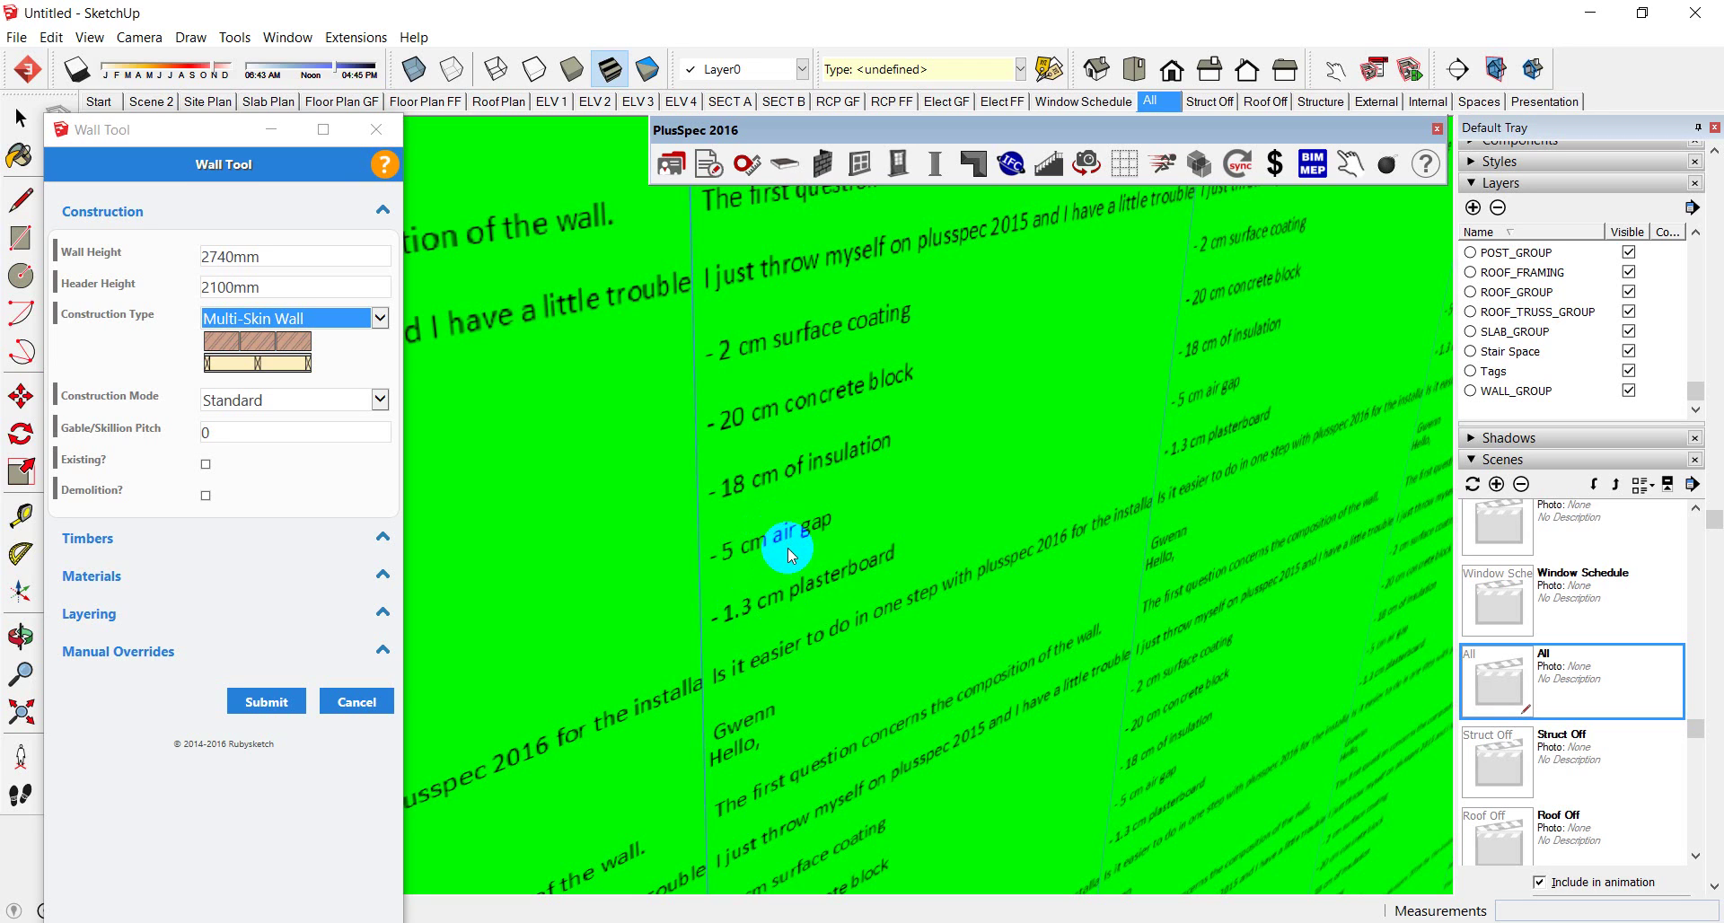
scroll(789, 554, "down", 3)
scroll(788, 547, "down", 10)
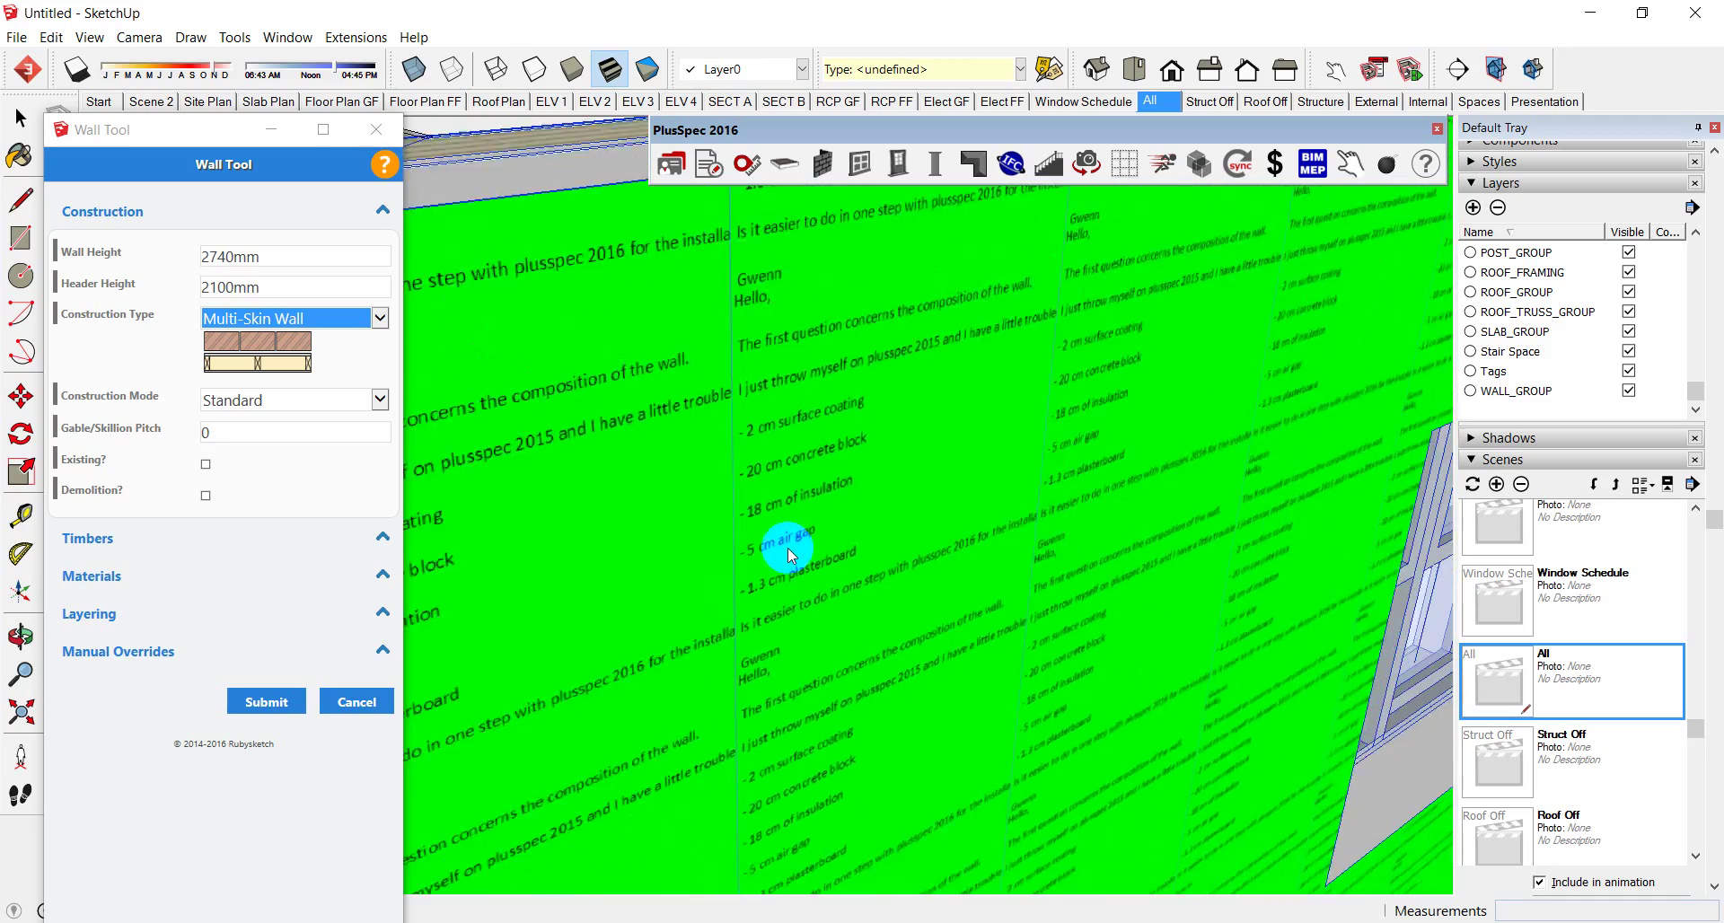
middle_click_drag(788, 548, 741, 468)
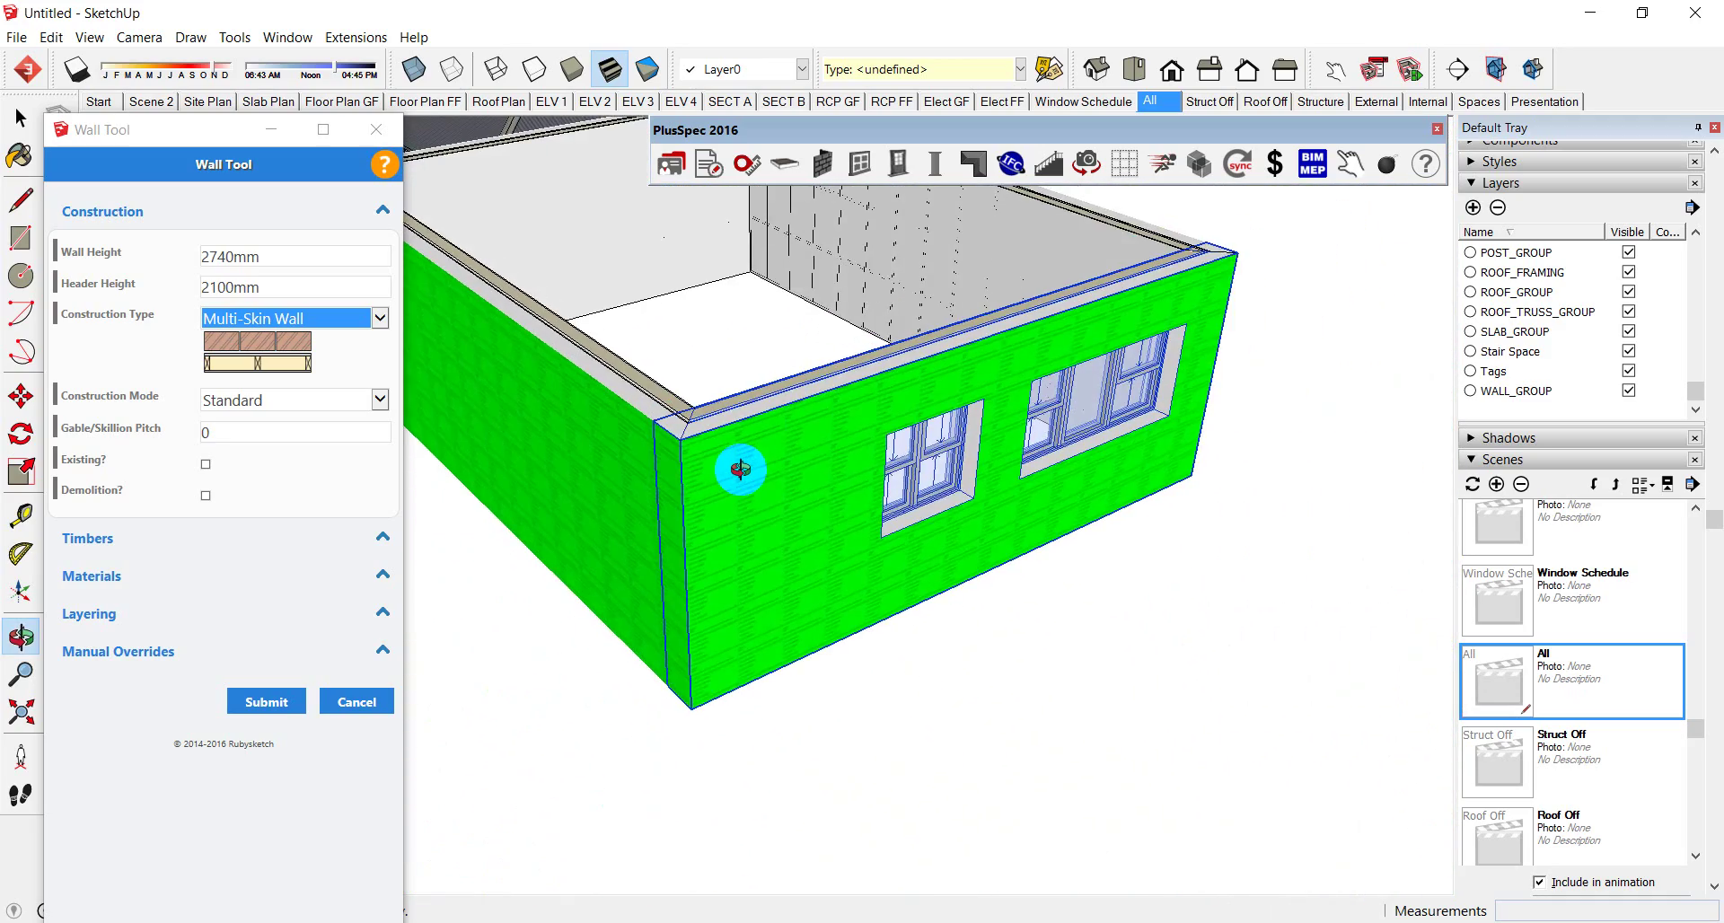
scroll(741, 469, "down", 2)
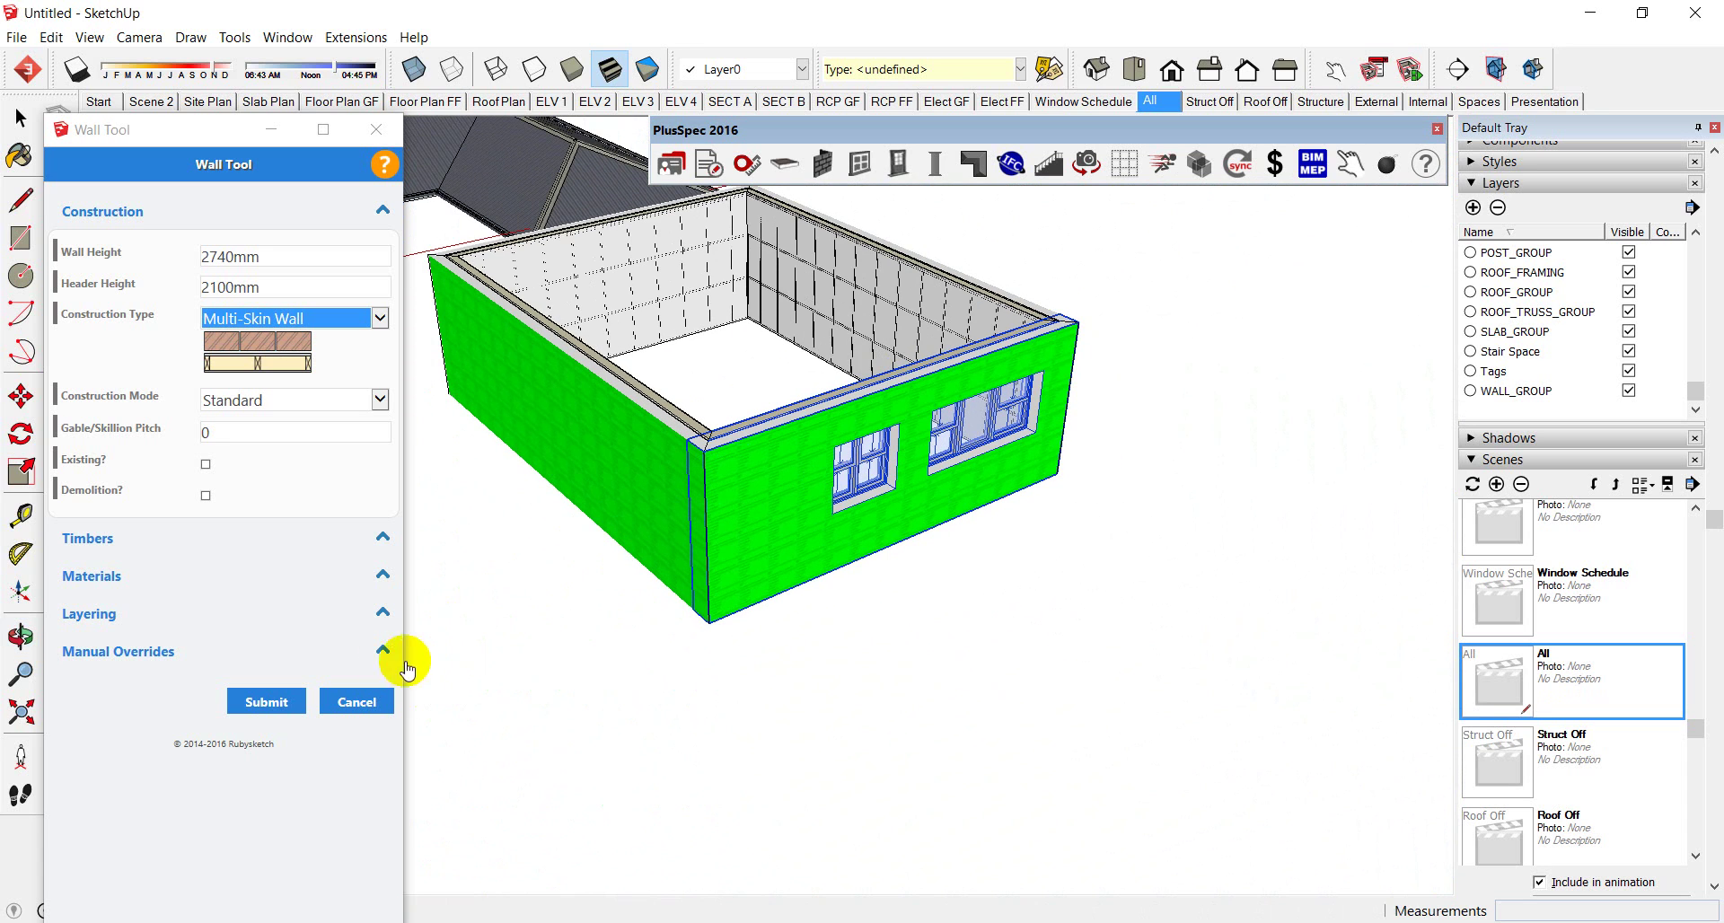
Step: Apply the Multi-Skin Wall settings and draw a closed L-shaped wall outline, about 11.1 by 7.9 m, beside the green building
left_click(270, 702)
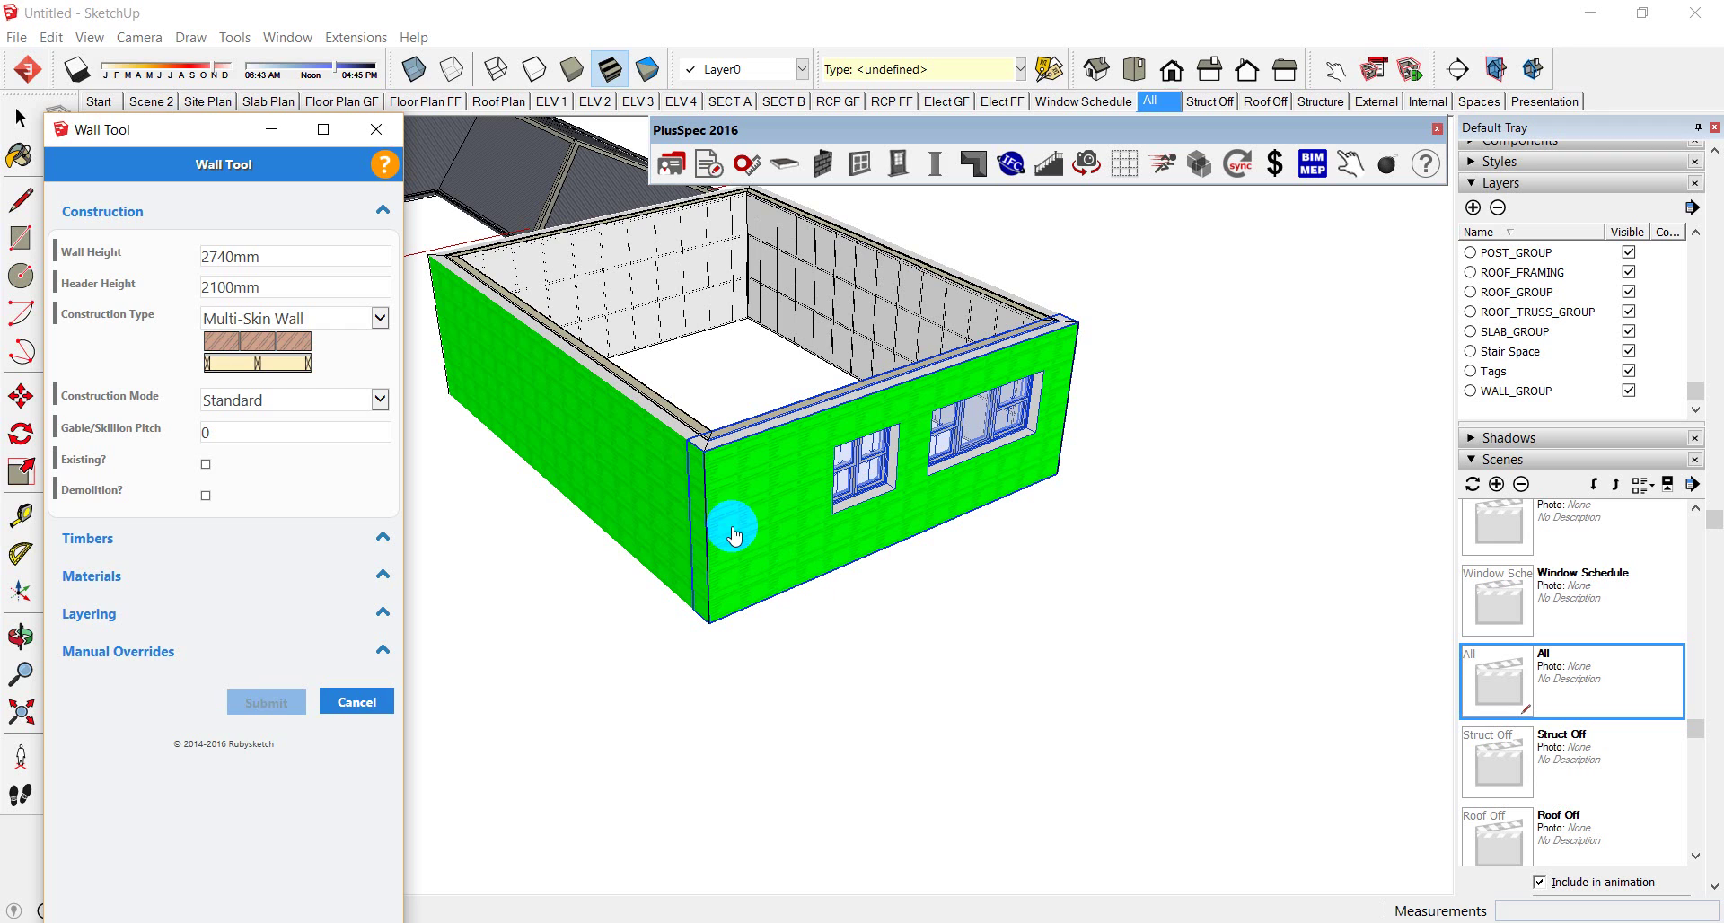
scroll(734, 536, "down", 3)
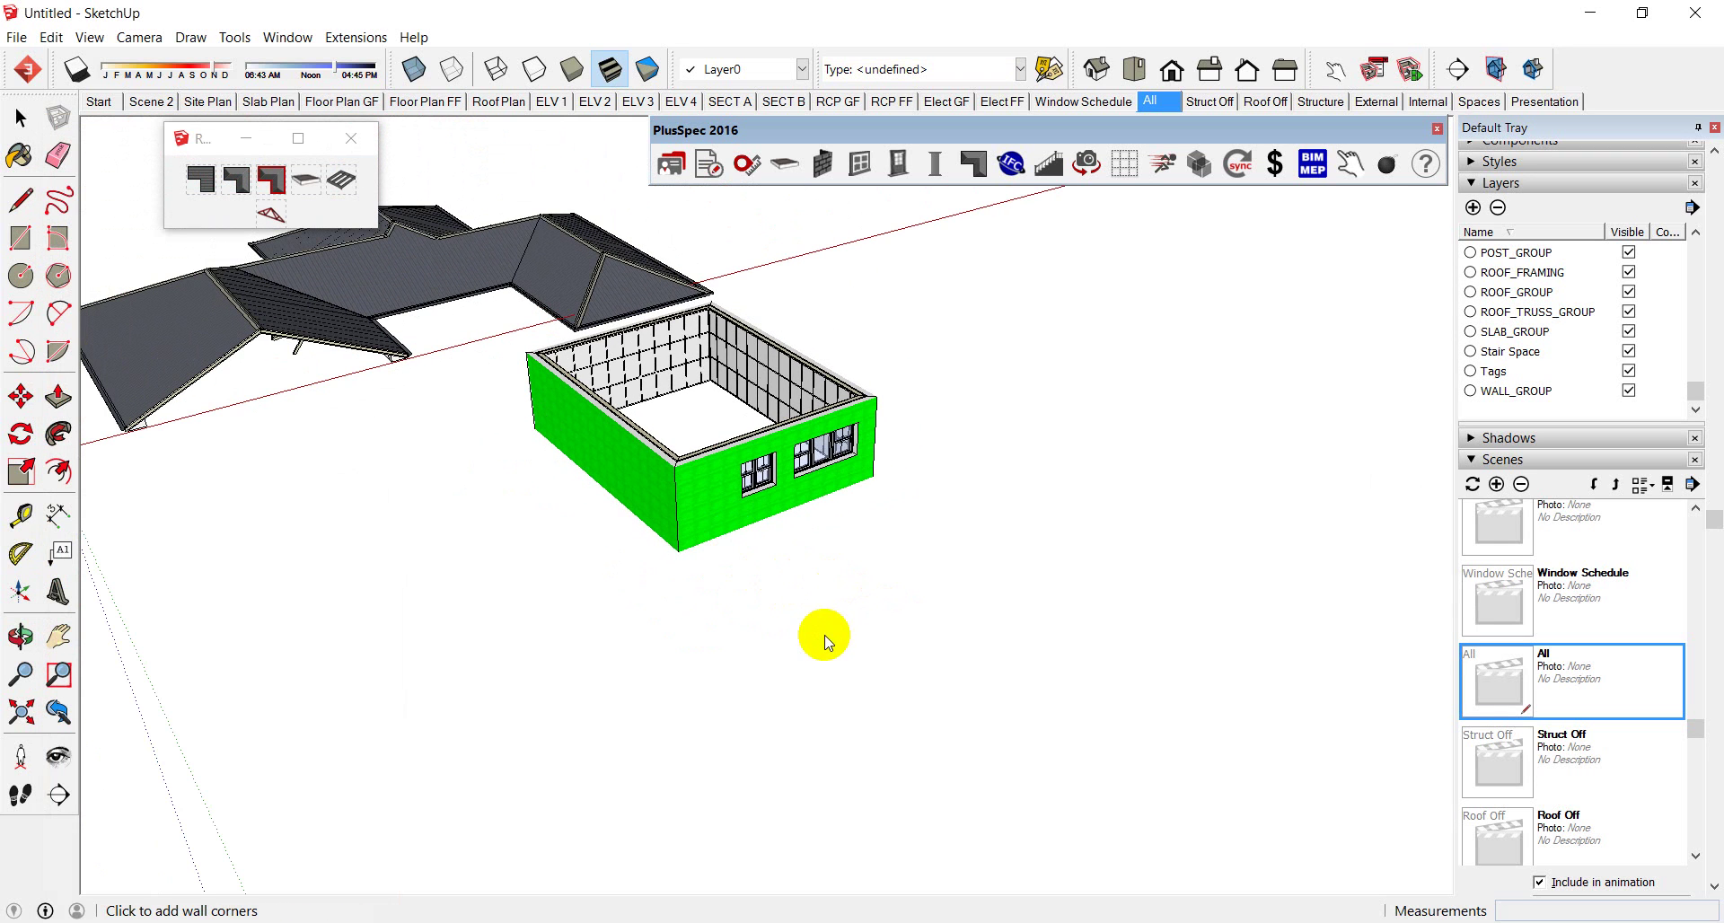
left_click(824, 636)
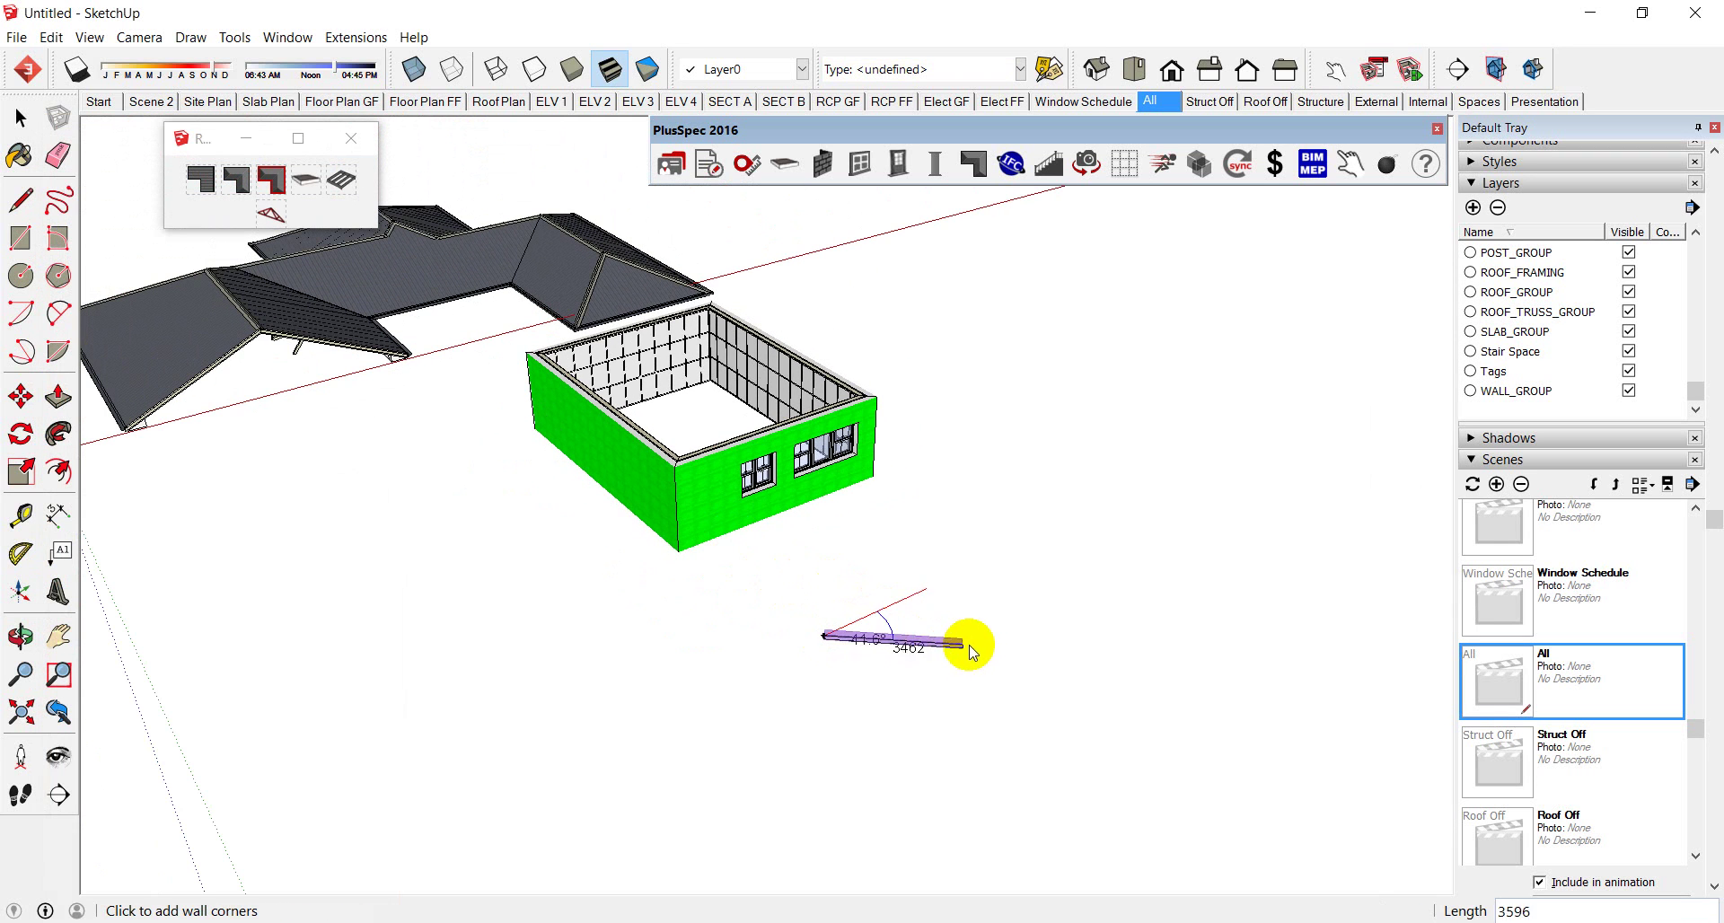
left_click(974, 566)
left_click(1074, 649)
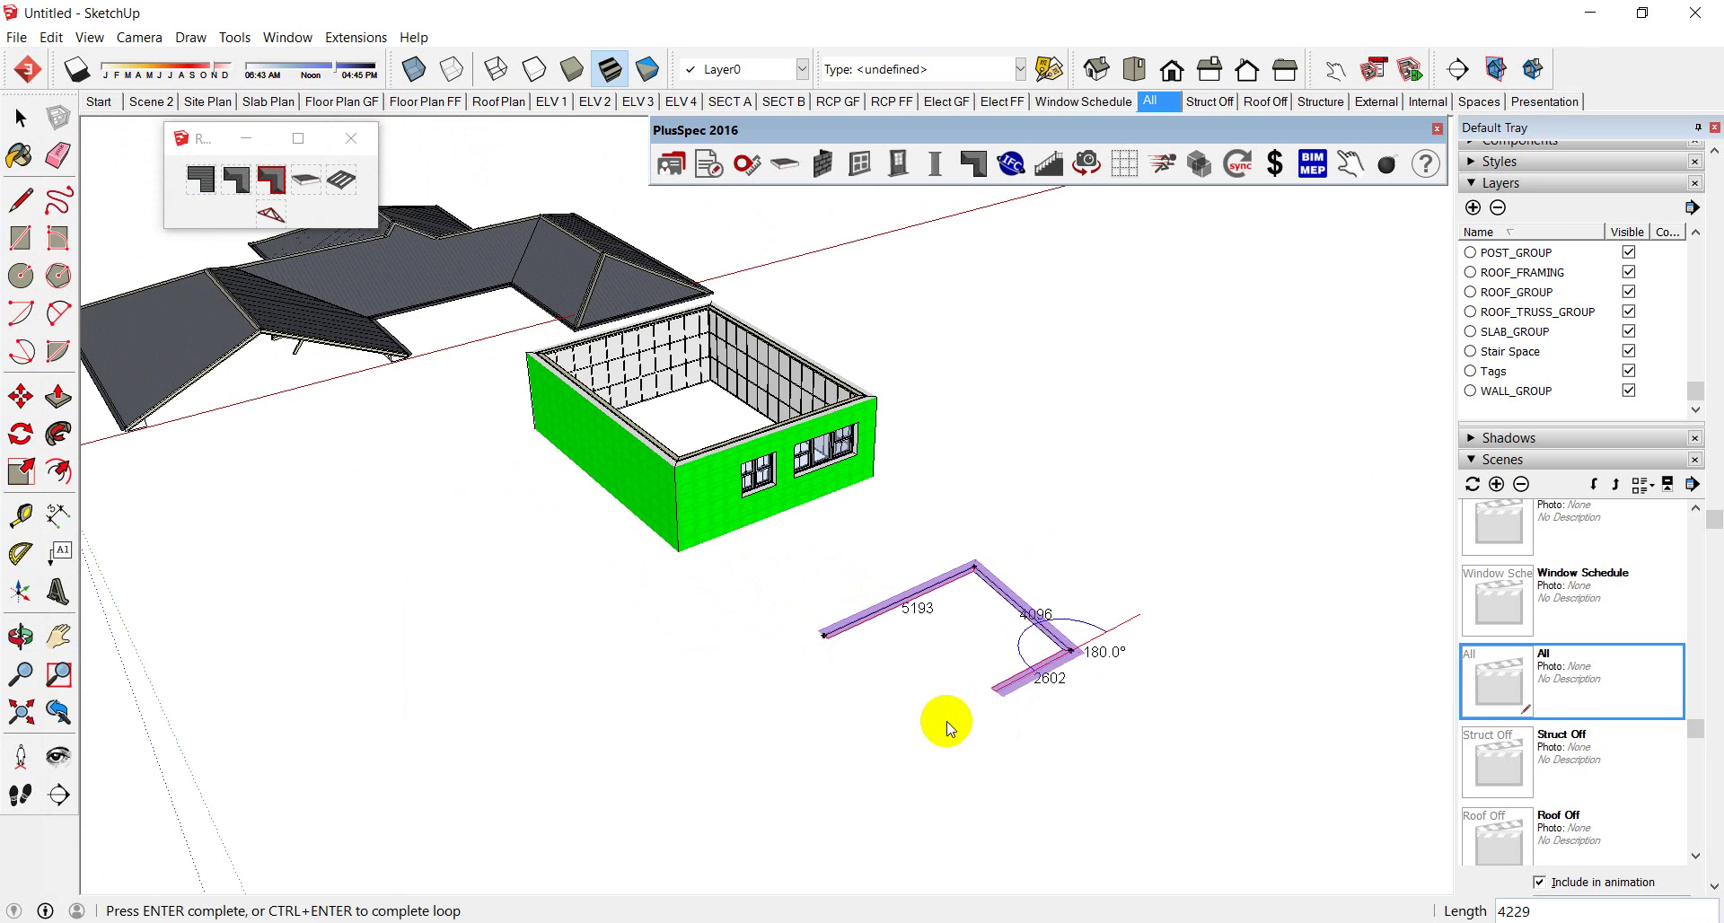
left_click(1232, 562)
left_click(1025, 448)
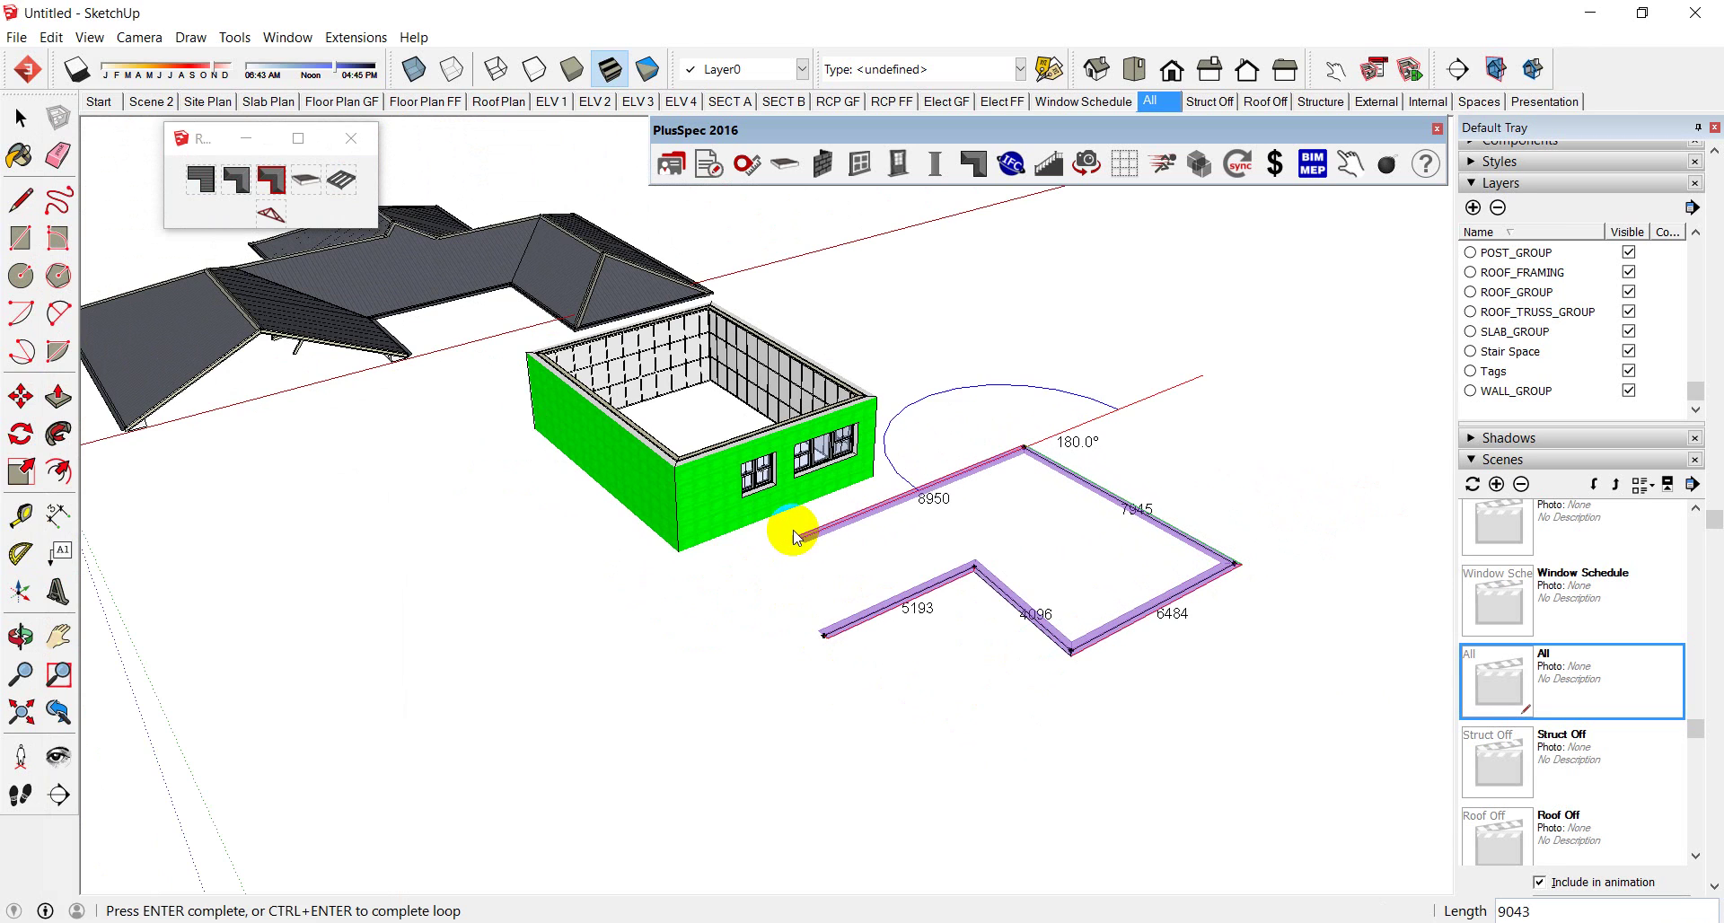
left_click(820, 634)
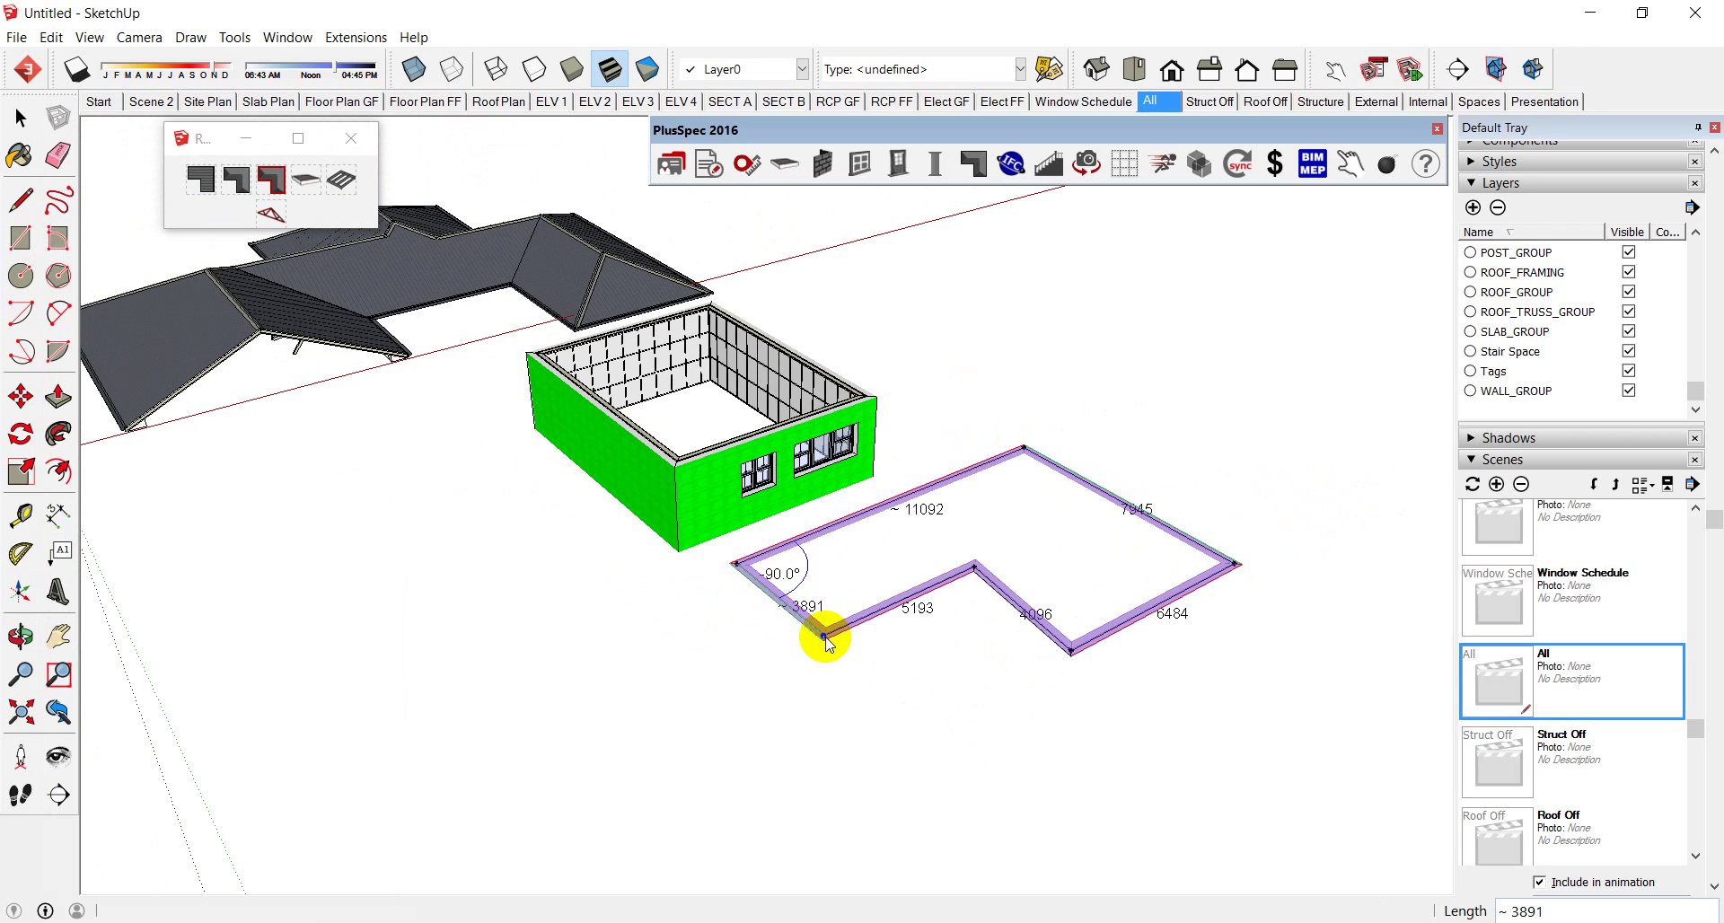
Step: Finish the L-shaped wall outline with its last side about 3.9 m long, and inspect the layers along the new walls' top edges
left_click(823, 636)
scroll(819, 538, "up", 5)
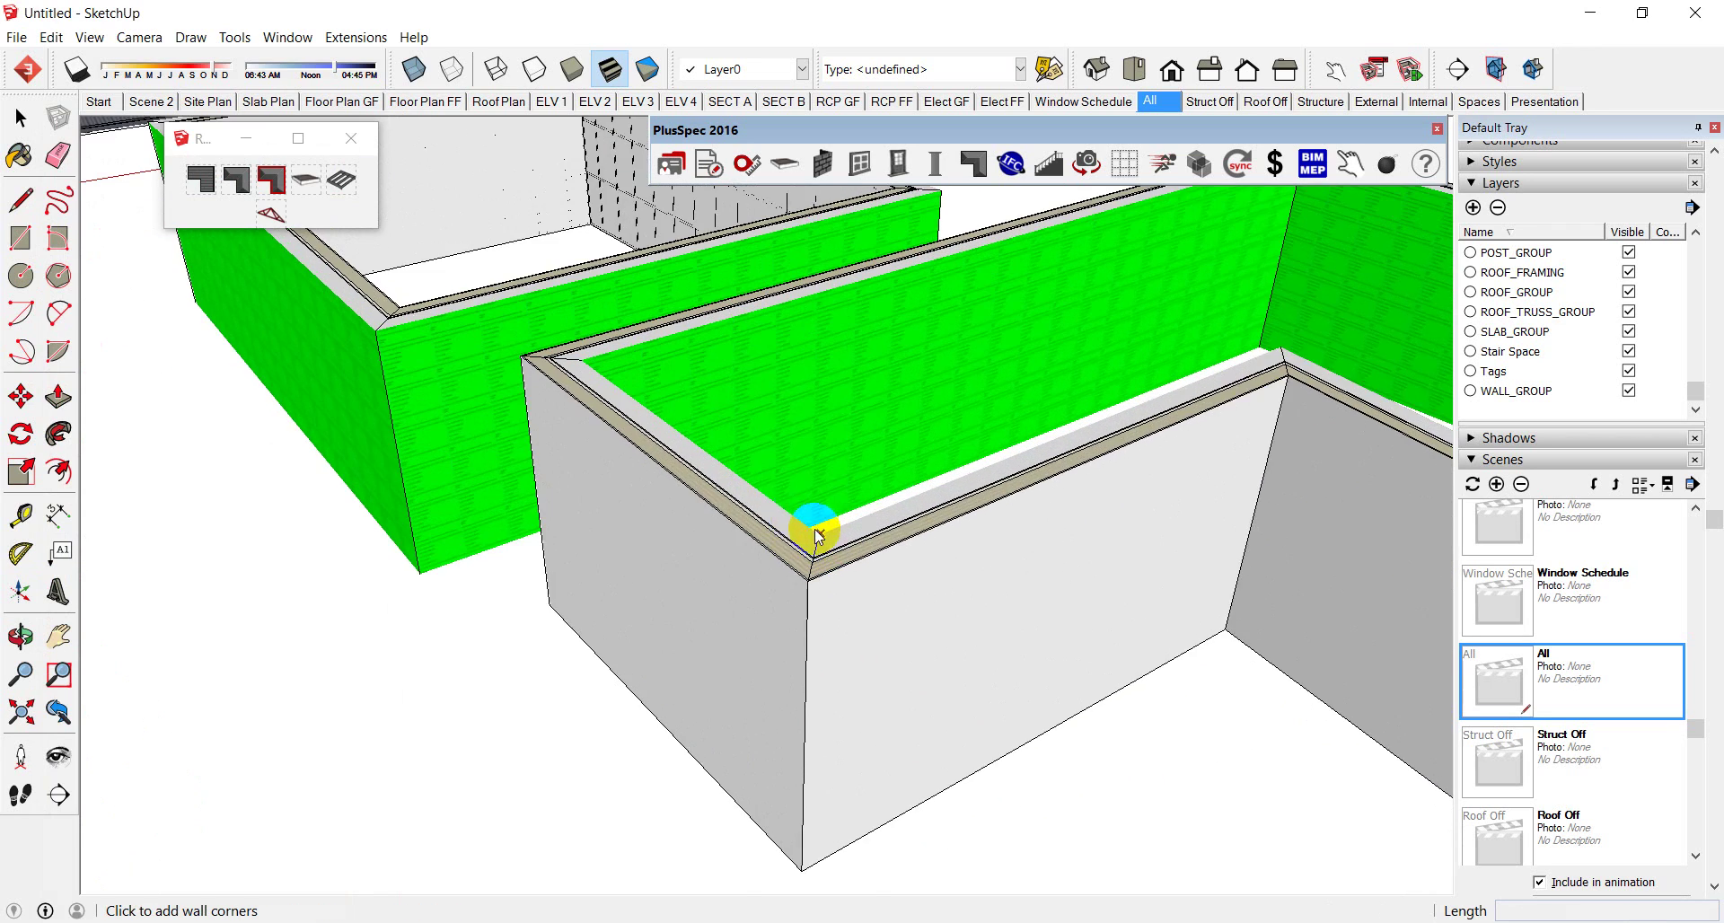
scroll(743, 440, "up", 2)
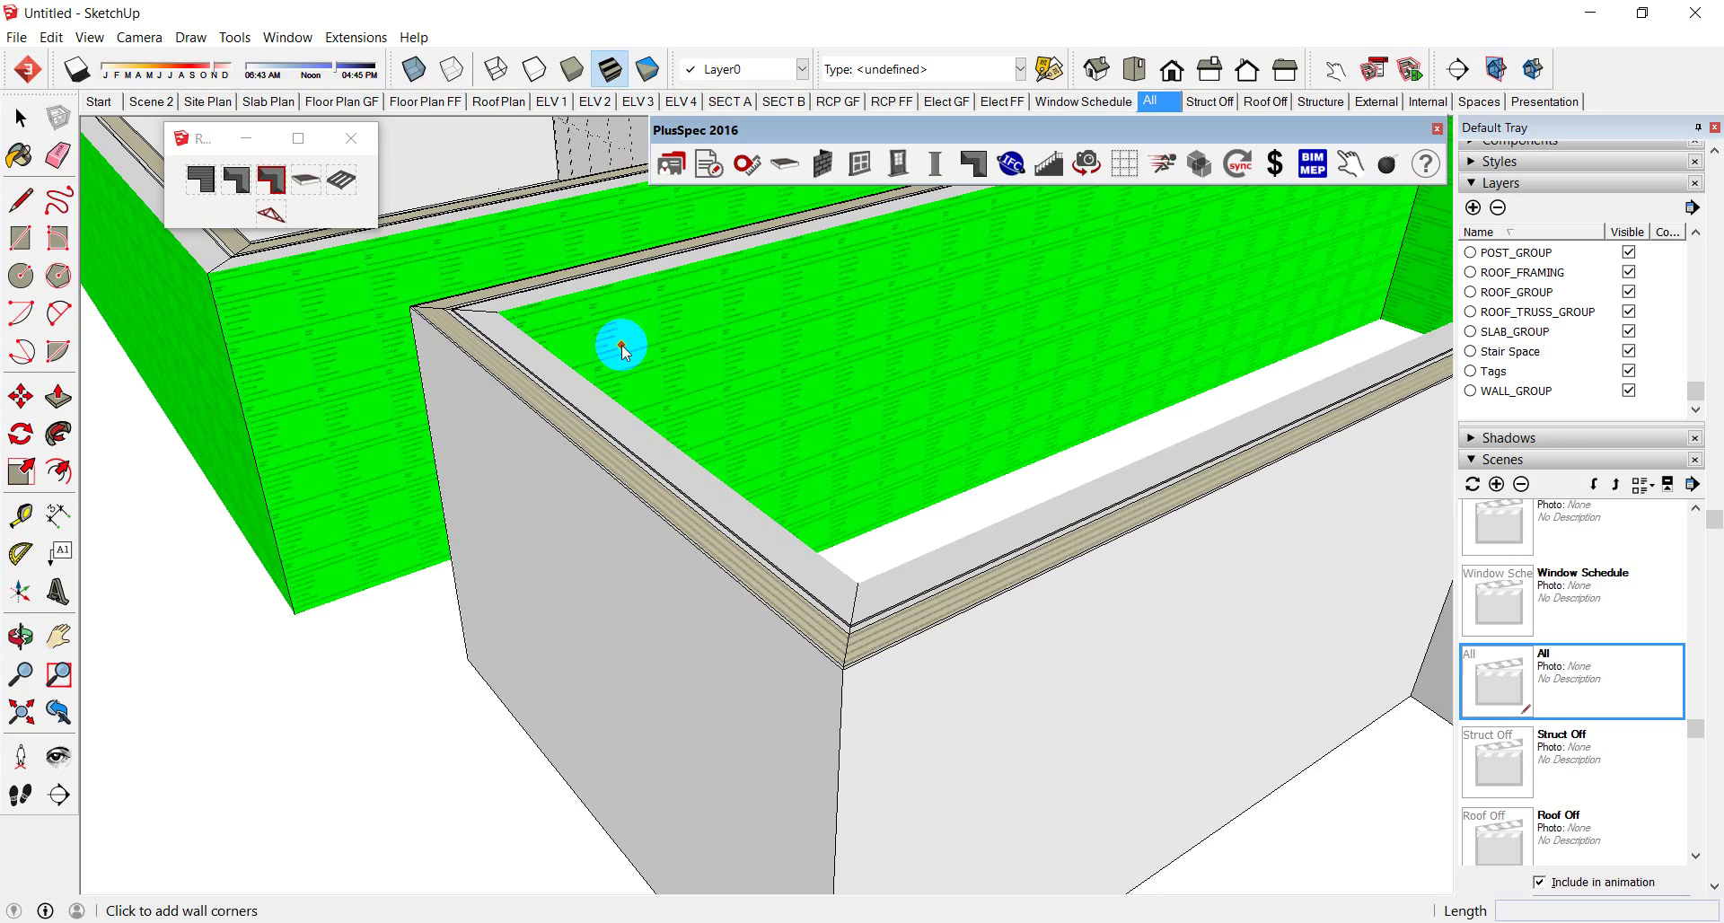
scroll(621, 346, "up", 4)
middle_click_drag(546, 378, 487, 433)
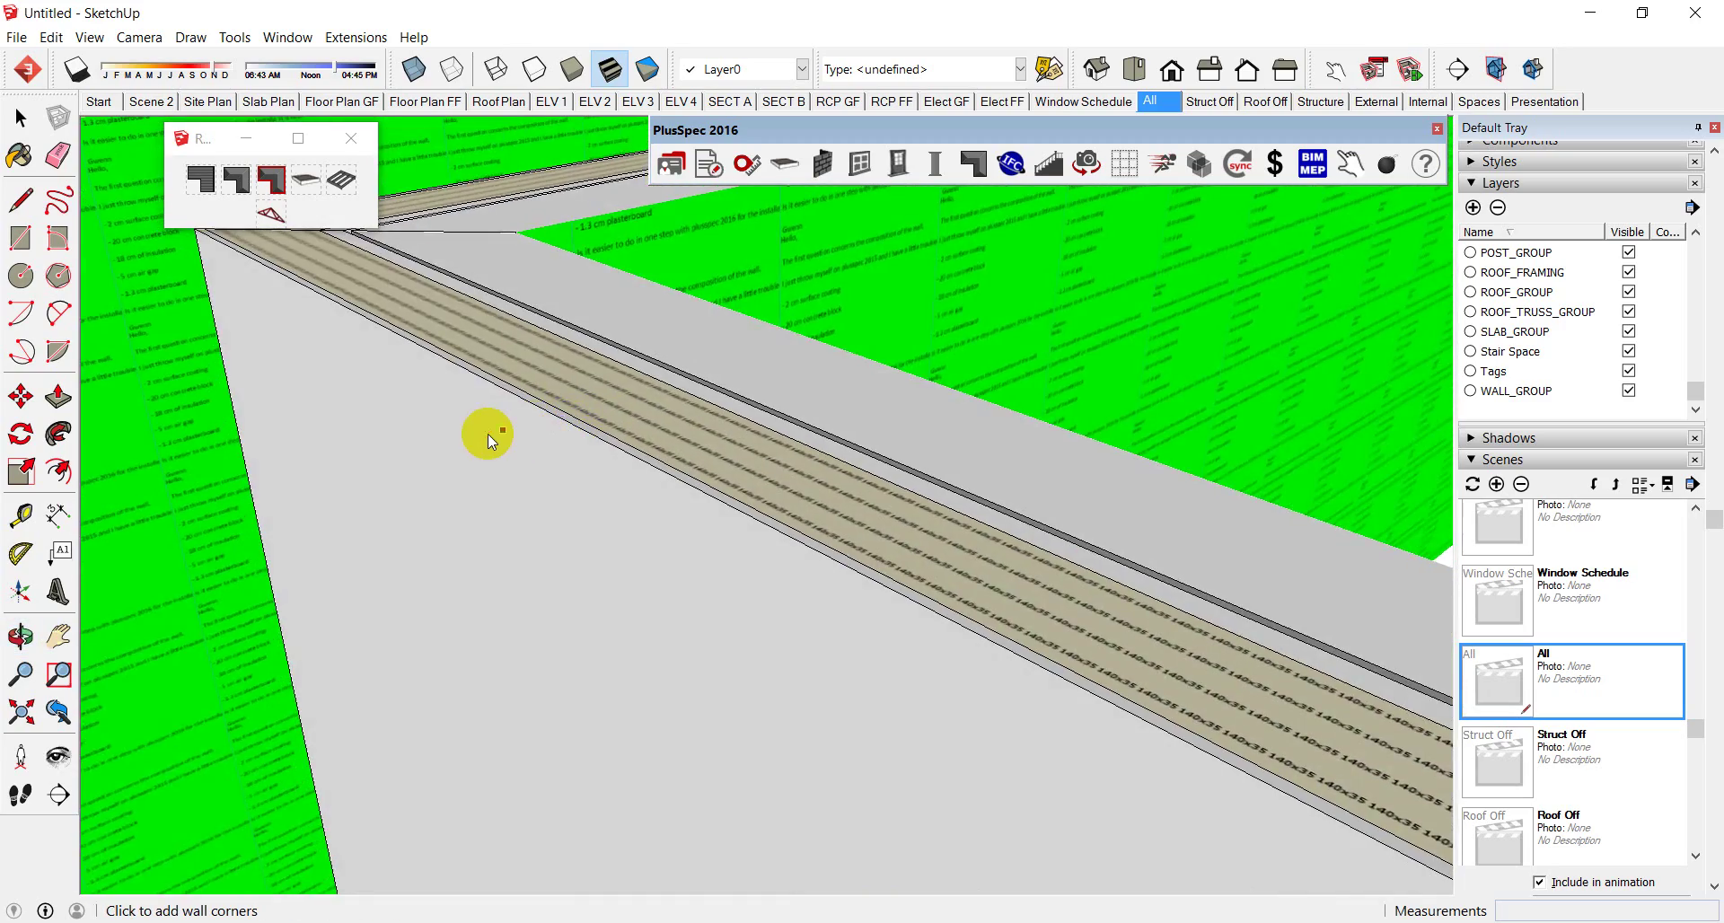
scroll(488, 434, "down", 5)
scroll(487, 438, "down", 6)
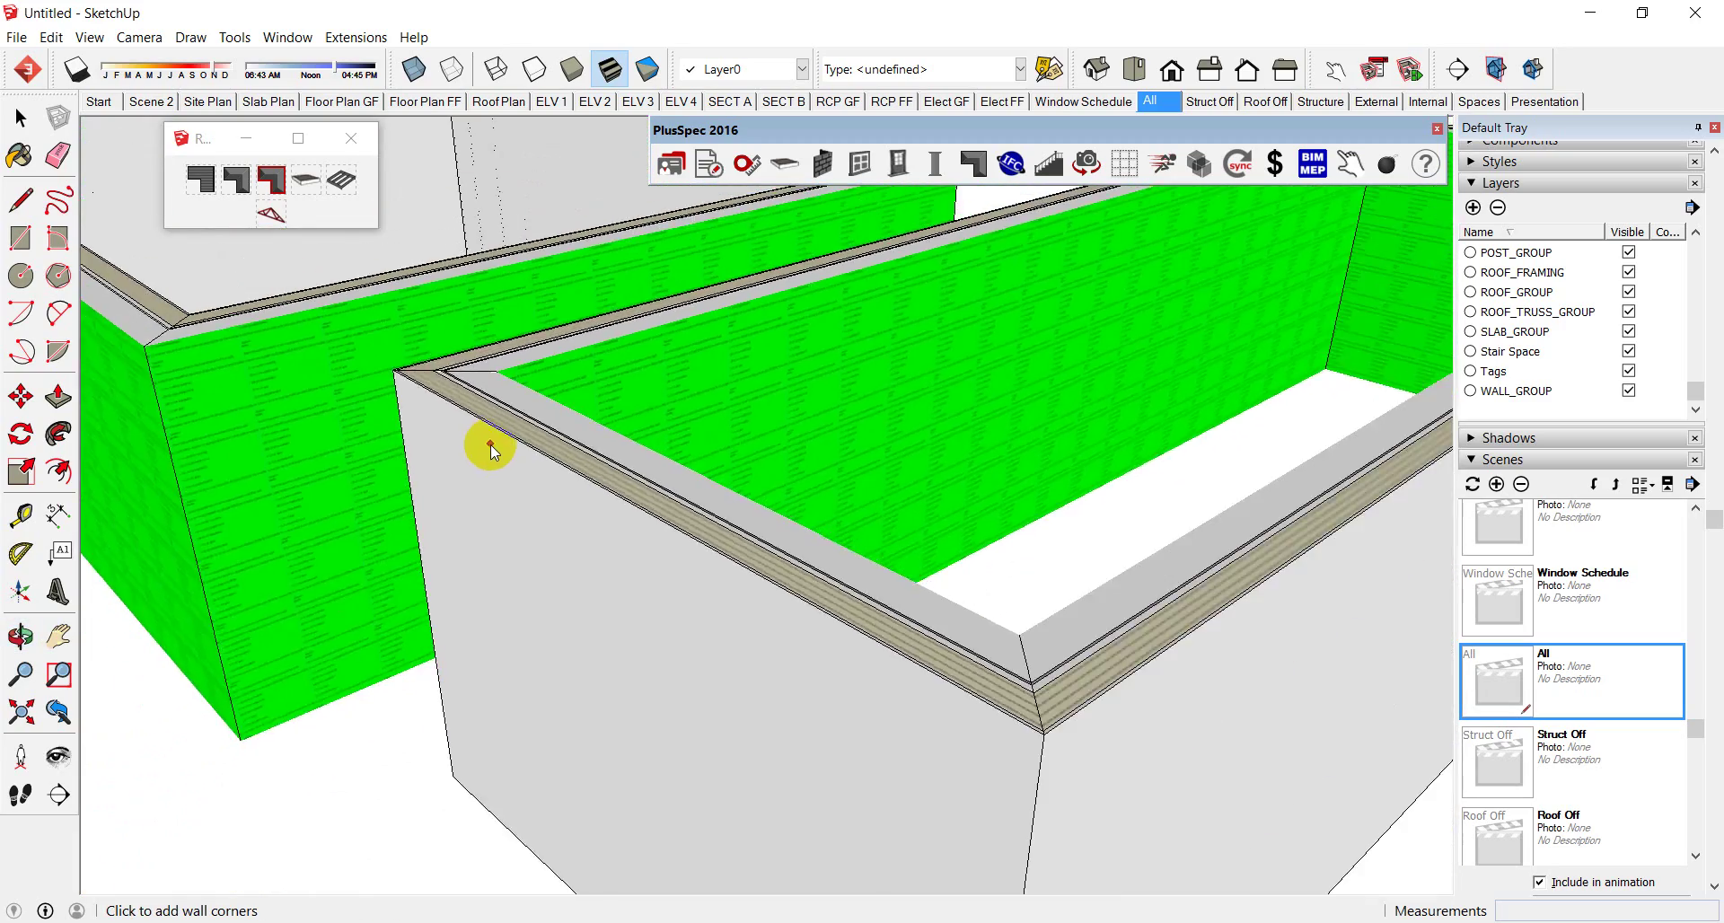
middle_click_drag(489, 450, 724, 575)
scroll(724, 579, "down", 1)
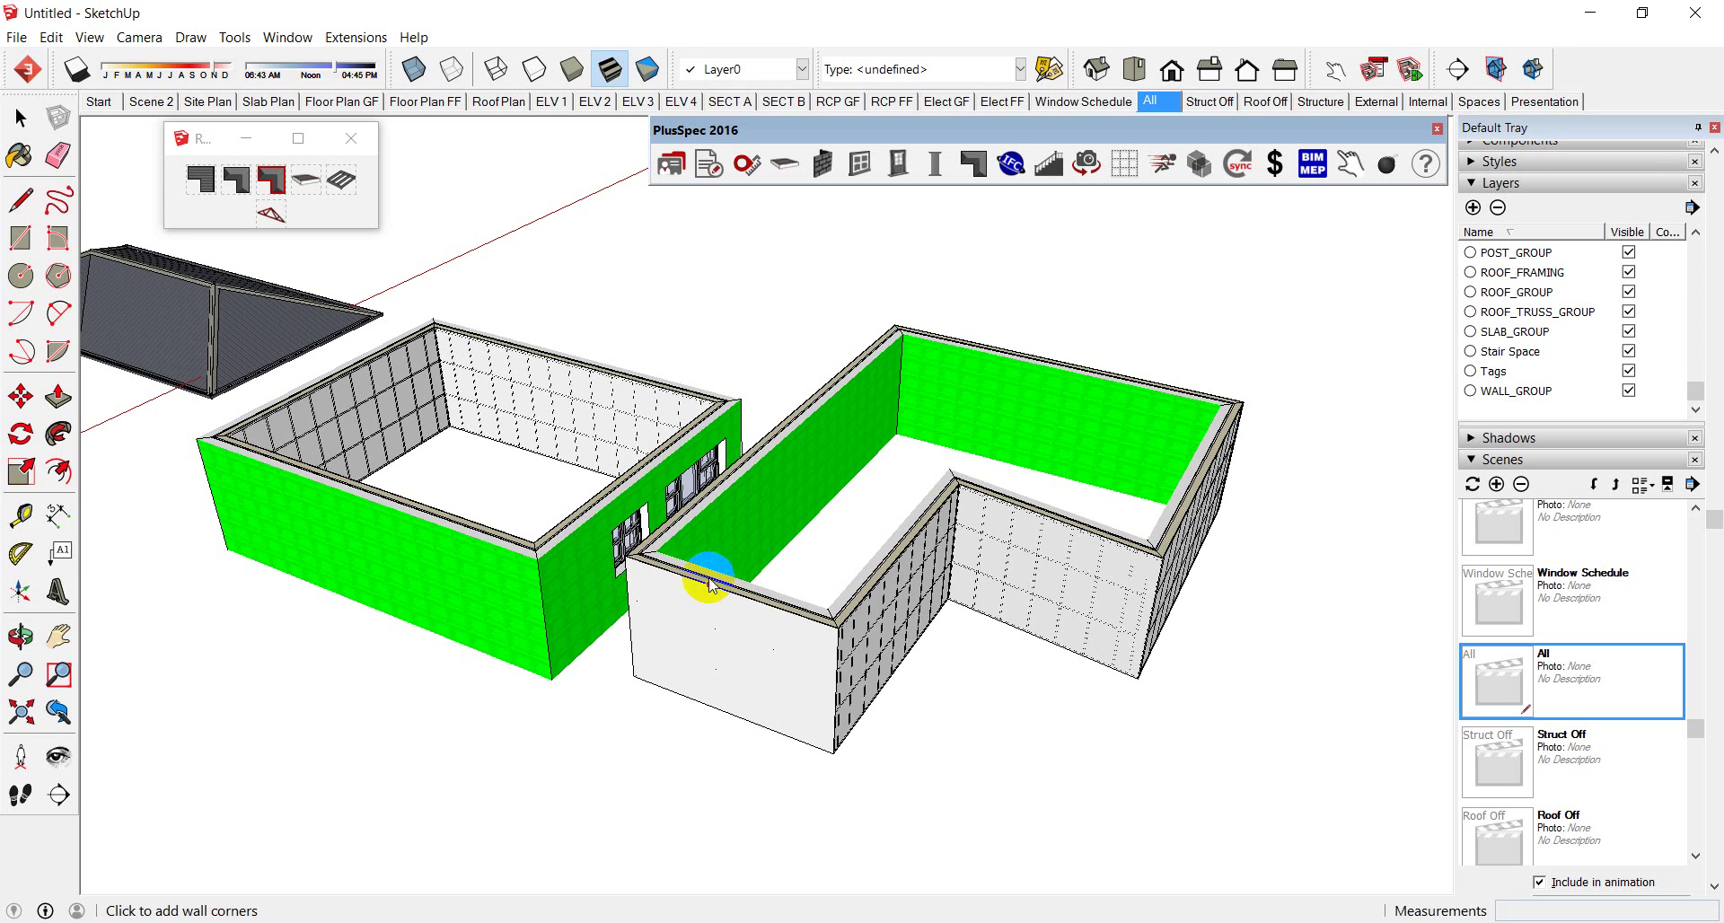
scroll(691, 538, "up", 4)
middle_click_drag(697, 536, 622, 640)
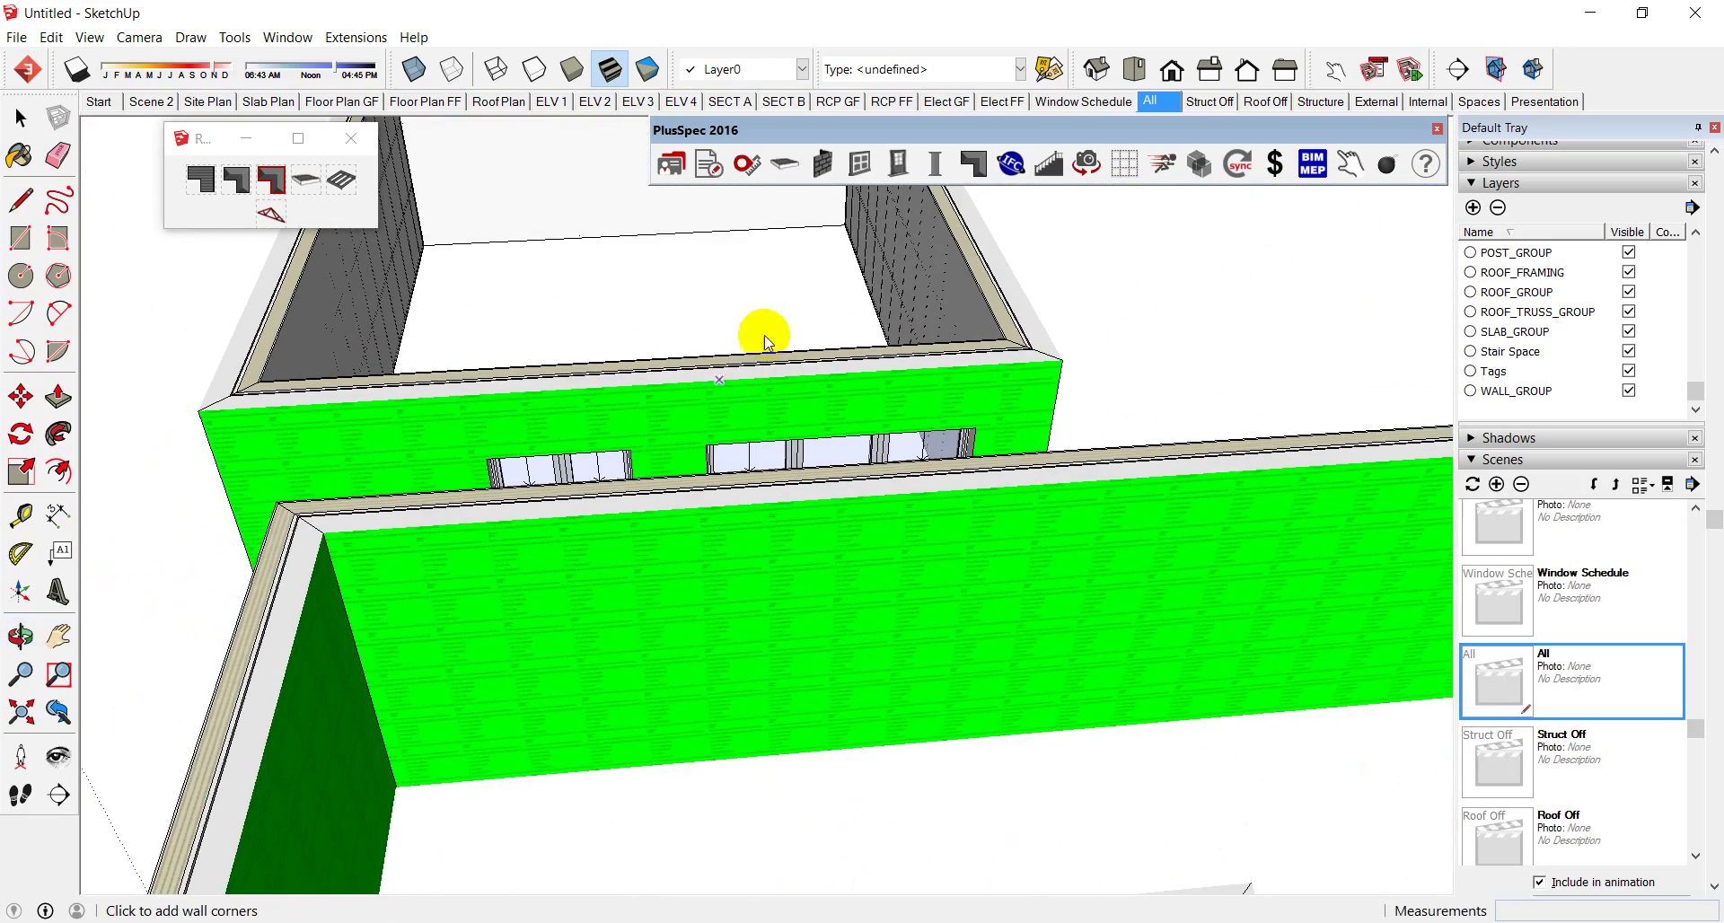
Step: Set up a wall surface with Tile Dark as the surface material, Glue fixing and Underlay lining, and submit the settings
left_click(823, 163)
left_click(183, 61)
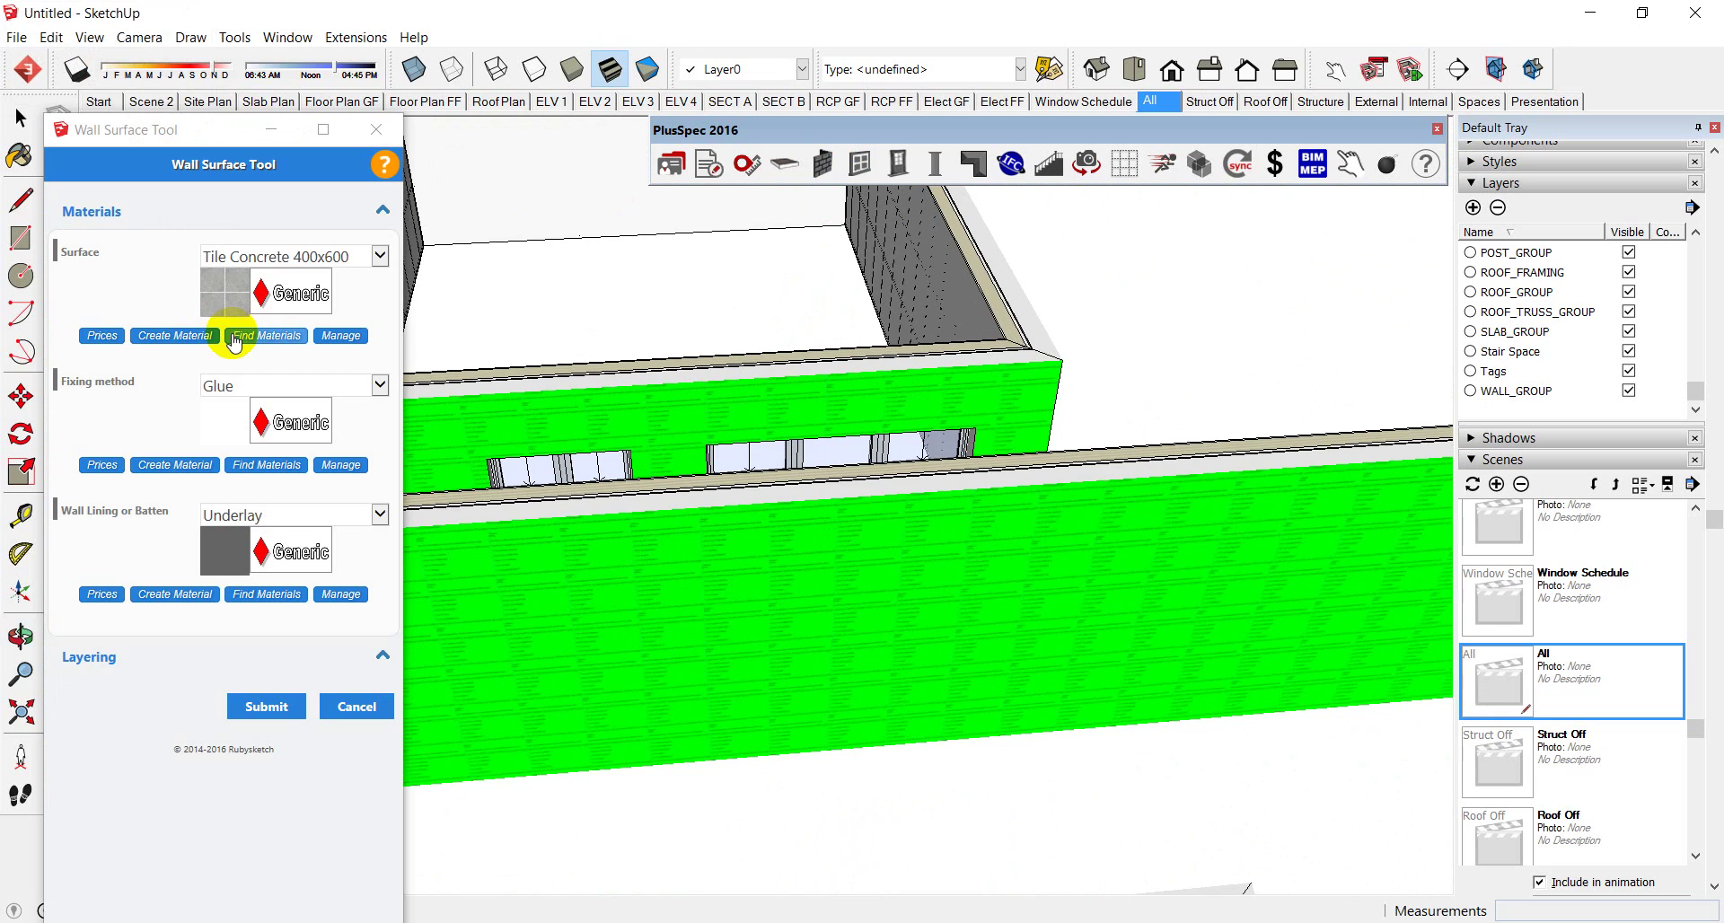
left_click(283, 262)
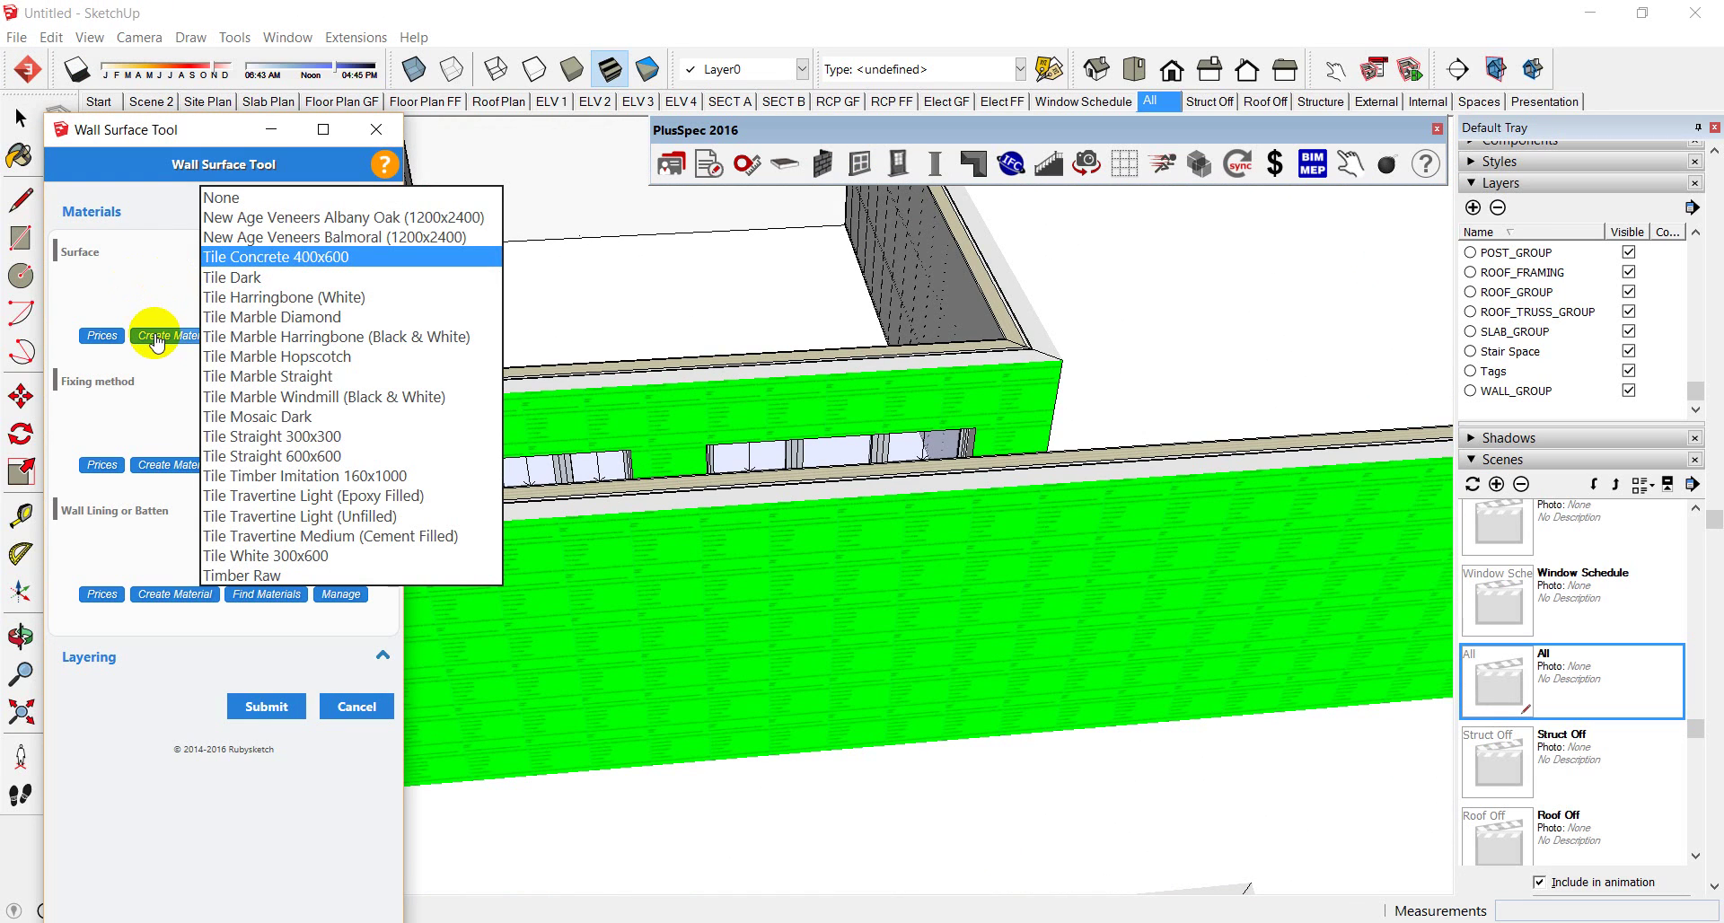
left_click(243, 276)
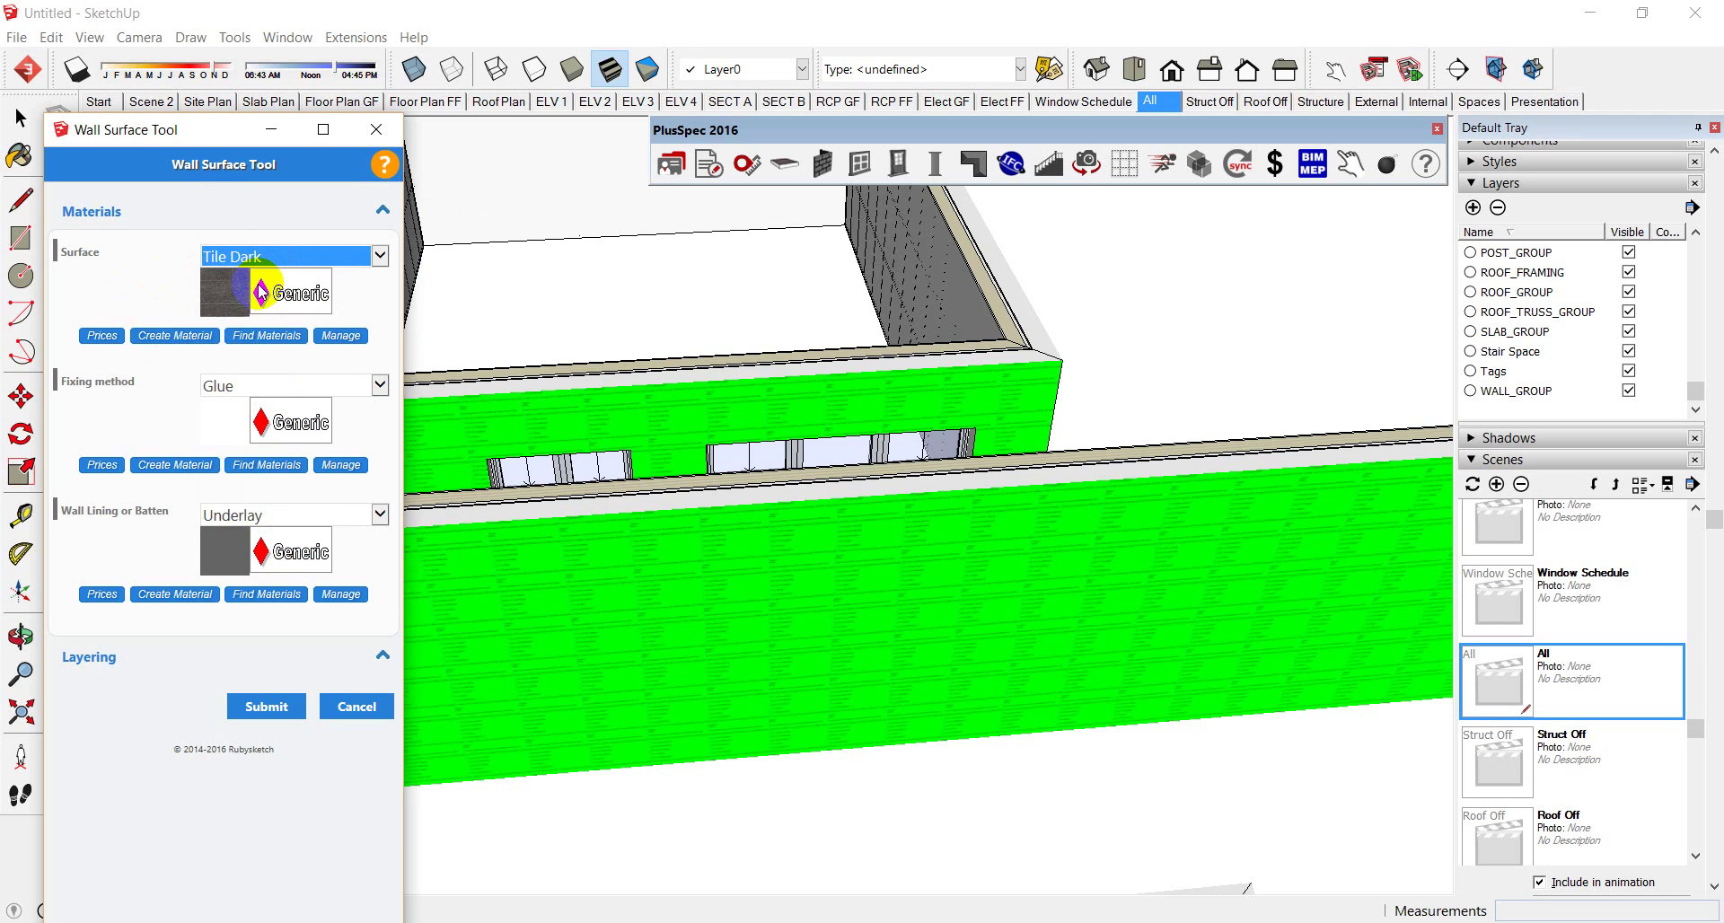
left_click(266, 706)
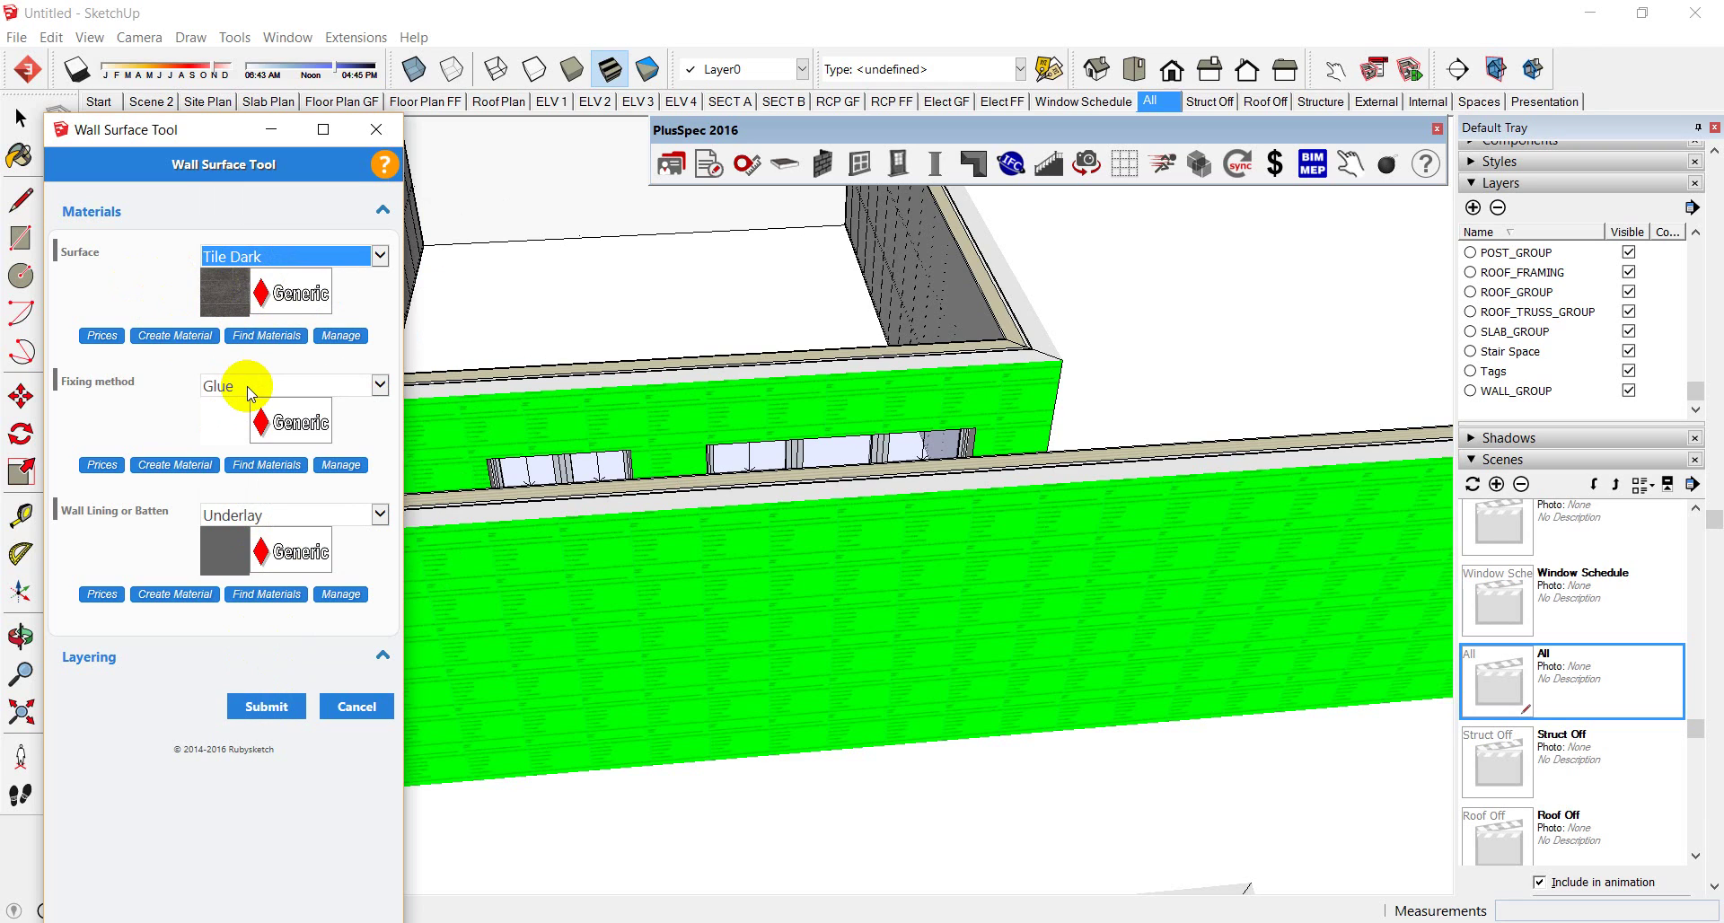
left_click(248, 514)
left_click(248, 517)
left_click(268, 708)
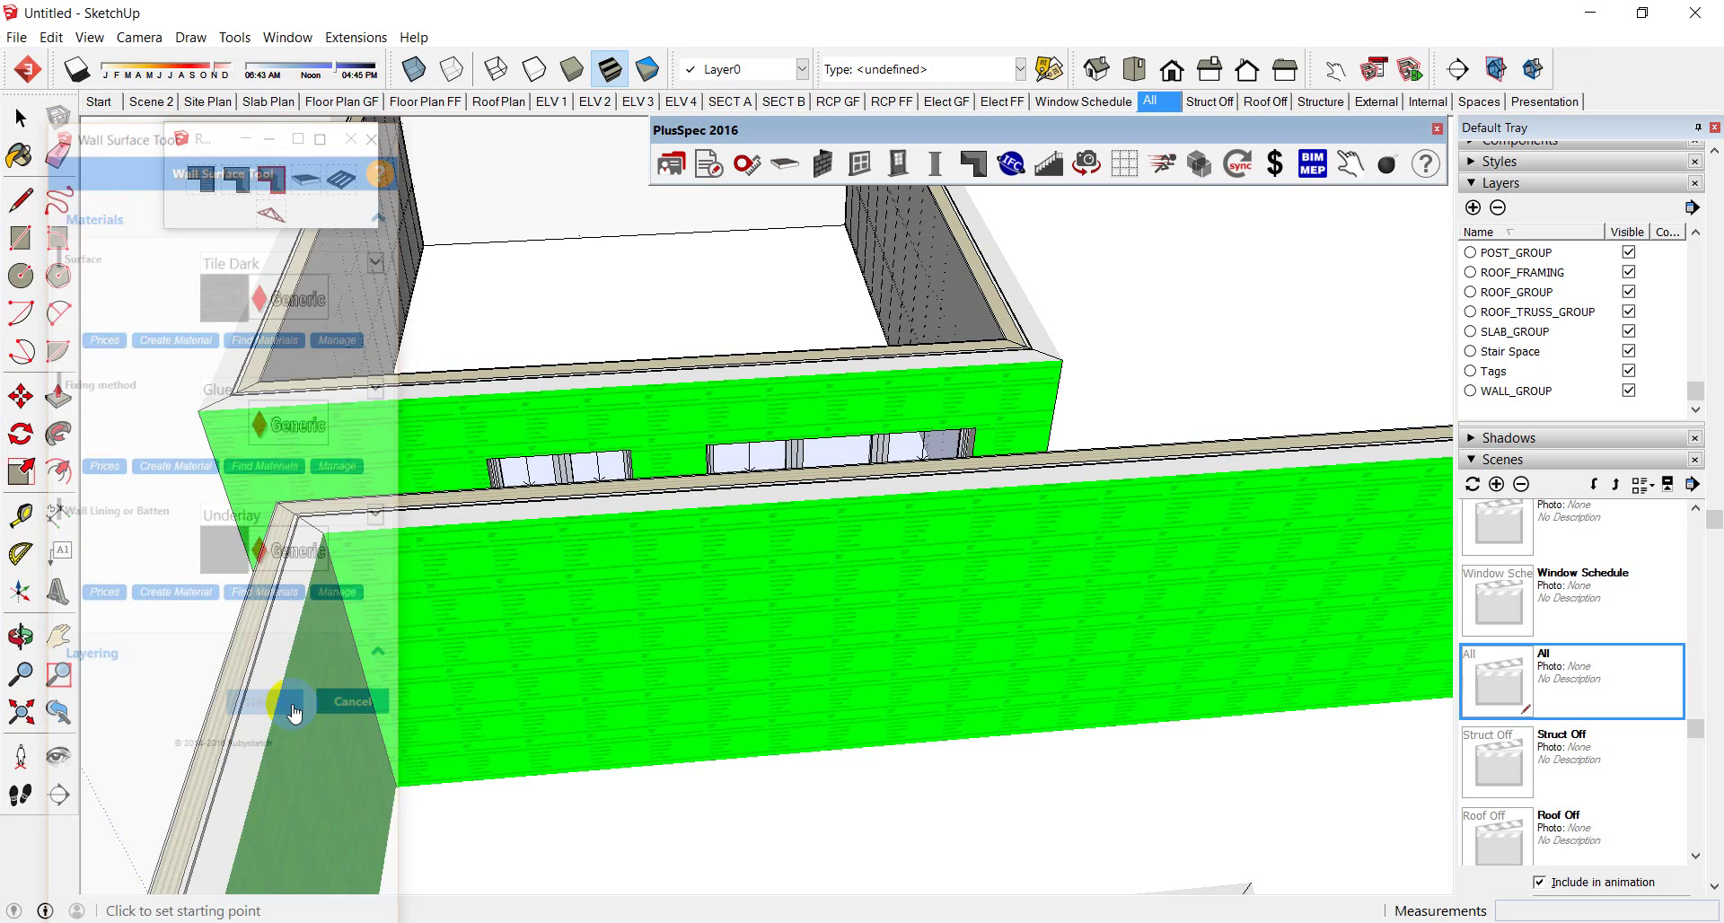
Step: Outline a full-height tile surface about 2.2 m wide and 2.7 m high on the inner green face of the long wall
left_click(878, 745)
left_click(618, 767)
left_click(589, 516)
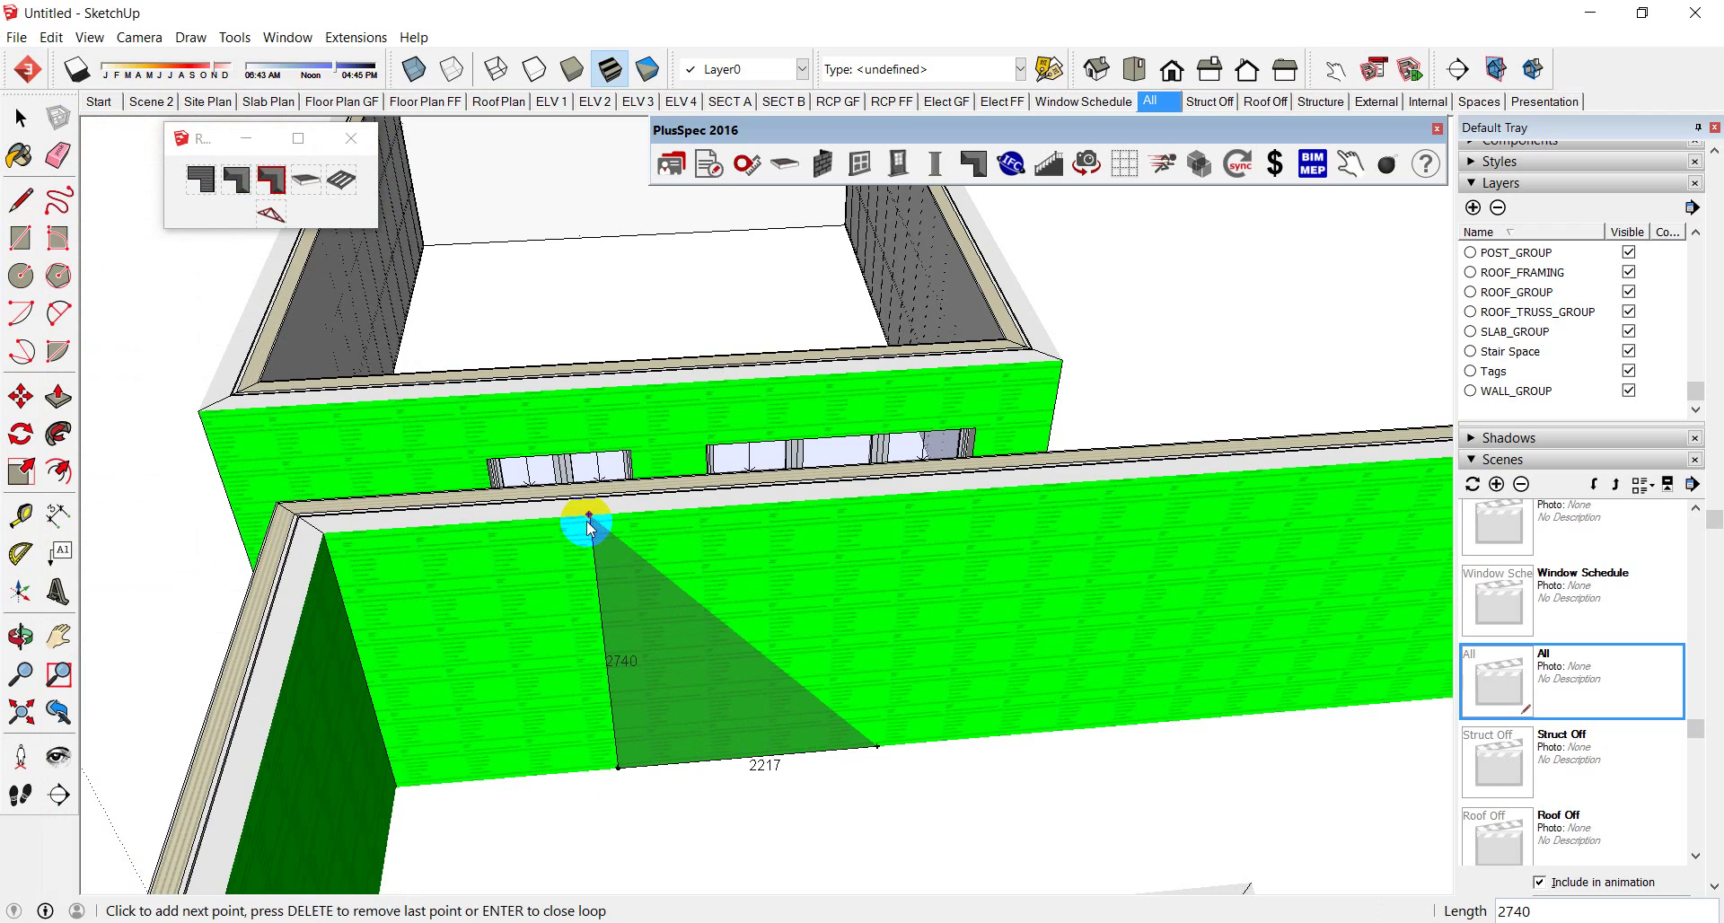
left_click(876, 497)
left_click(882, 748)
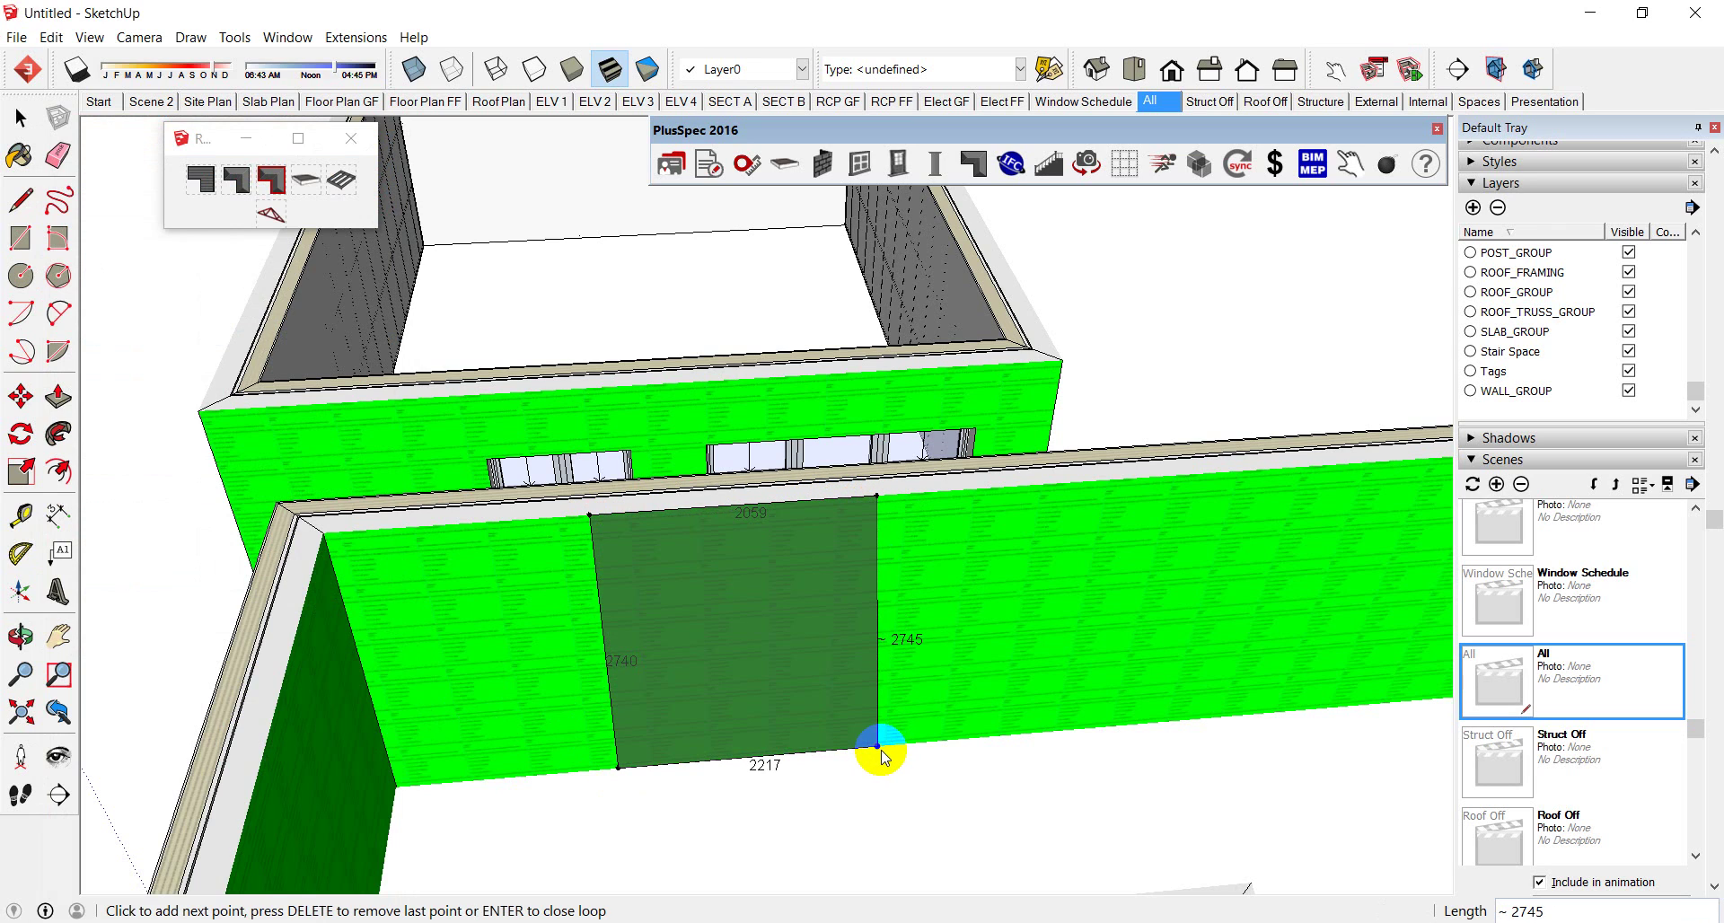
middle_click_drag(881, 750, 709, 662)
key("space")
Step: Insert two commercial aluminium double-hung windows, 1100 mm high with 2100 mm header height and about 1.06 m wide, beside and behind the tile surface
left_click(710, 664)
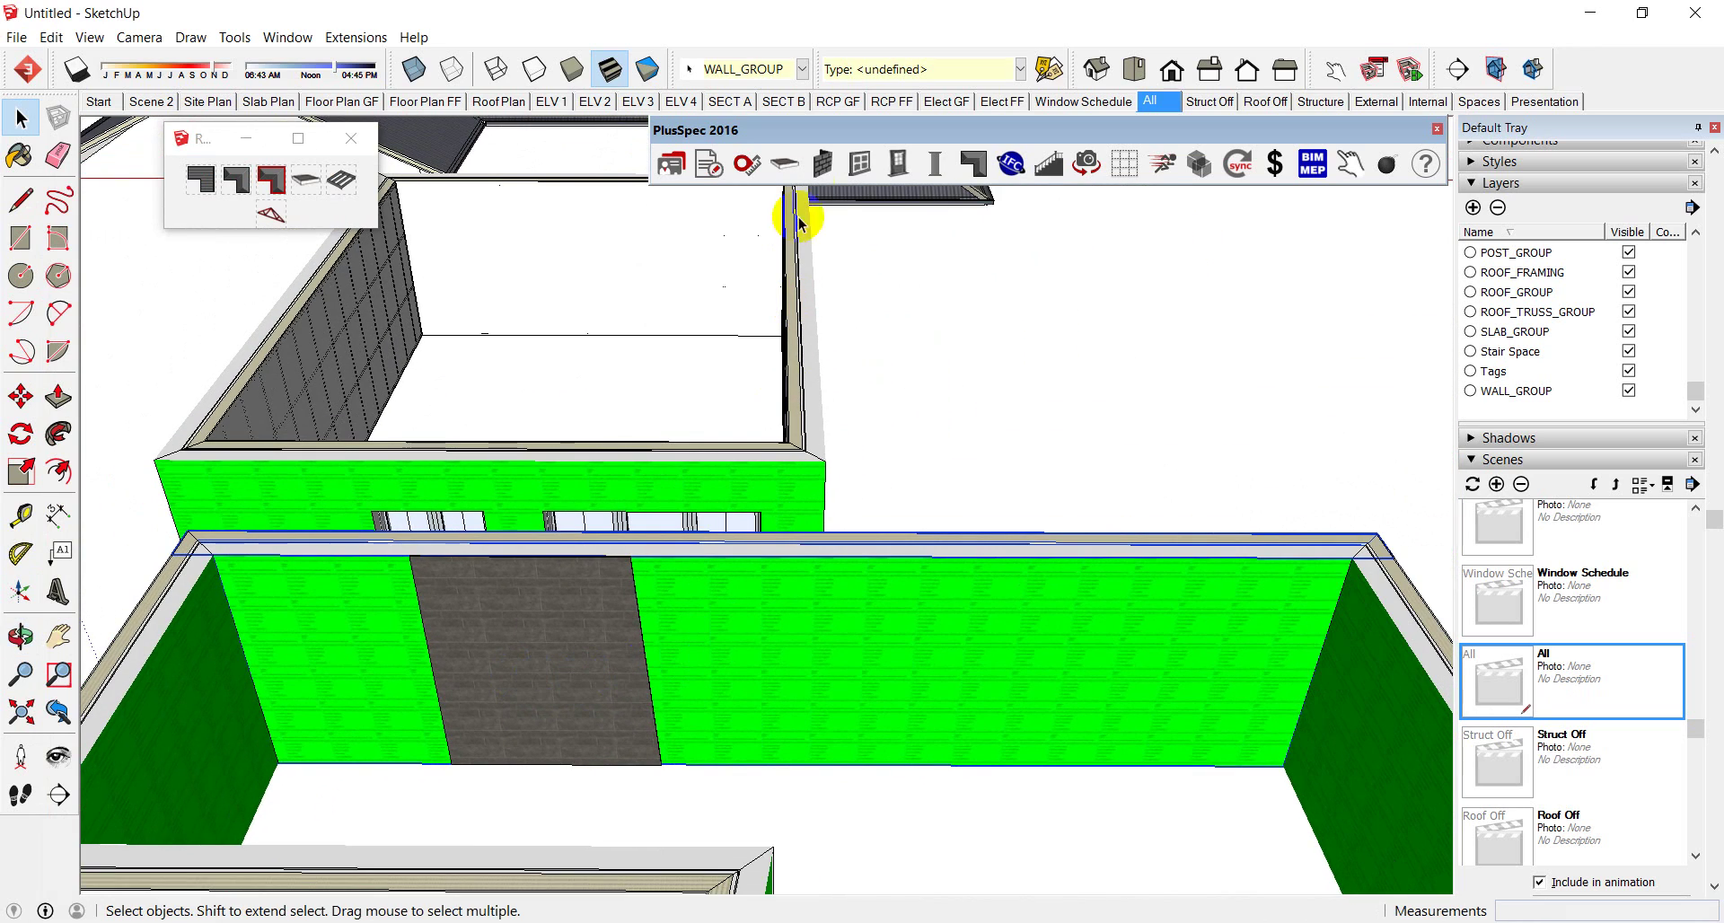
left_click(857, 166)
left_click(46, 74)
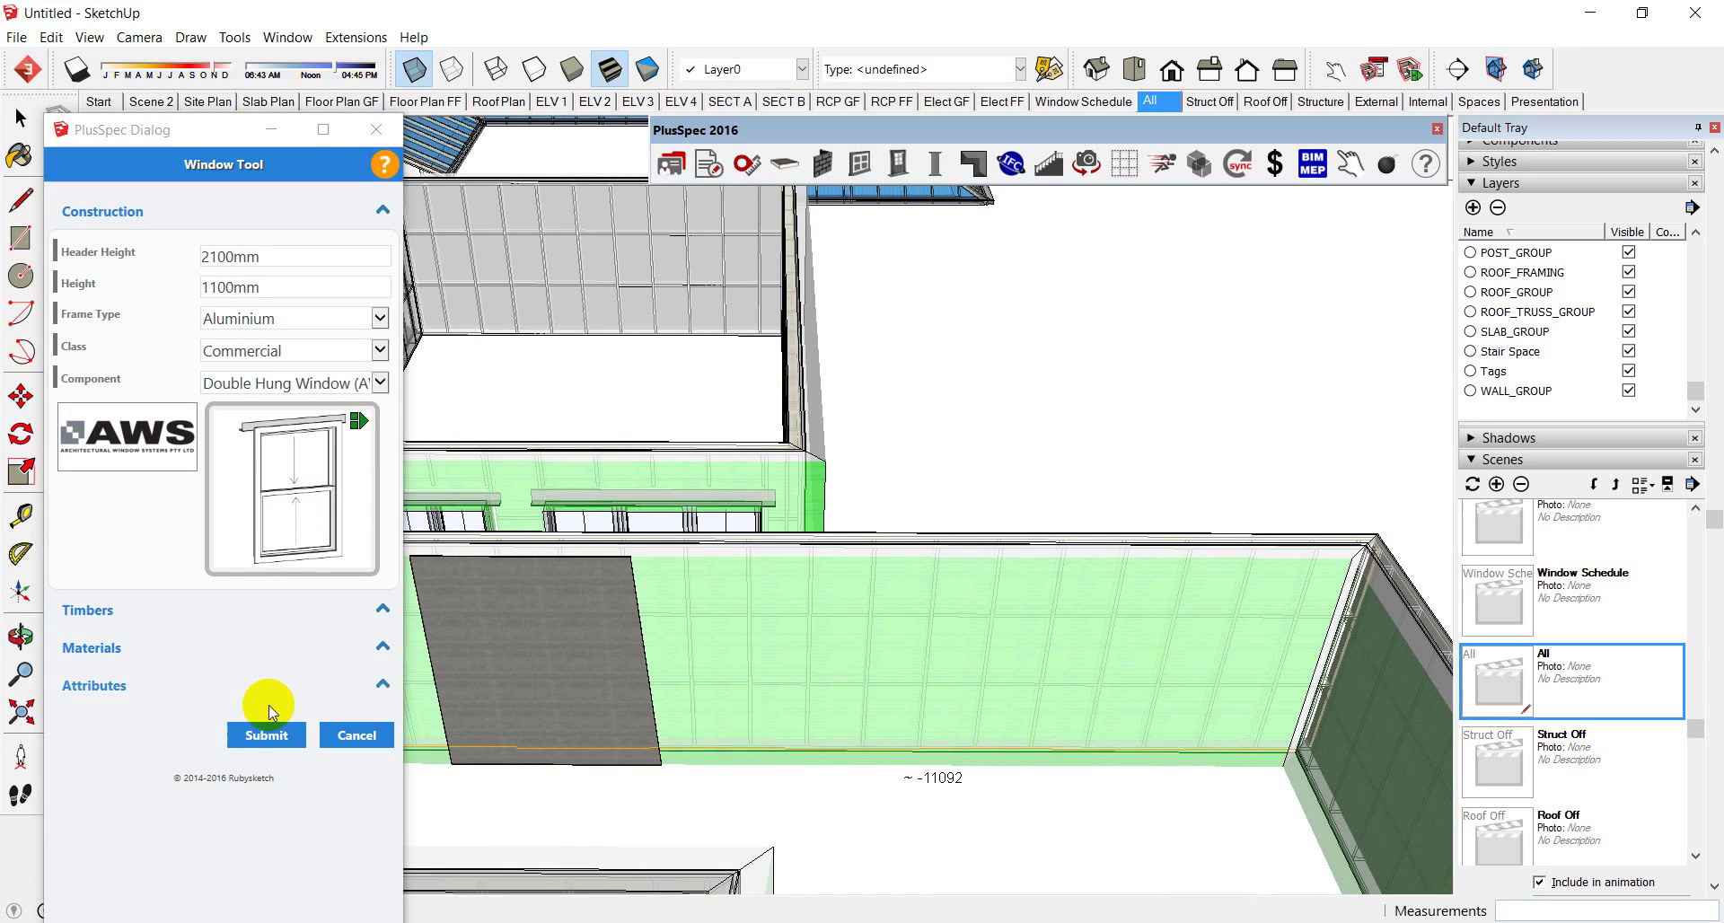
left_click(268, 707)
left_click(712, 753)
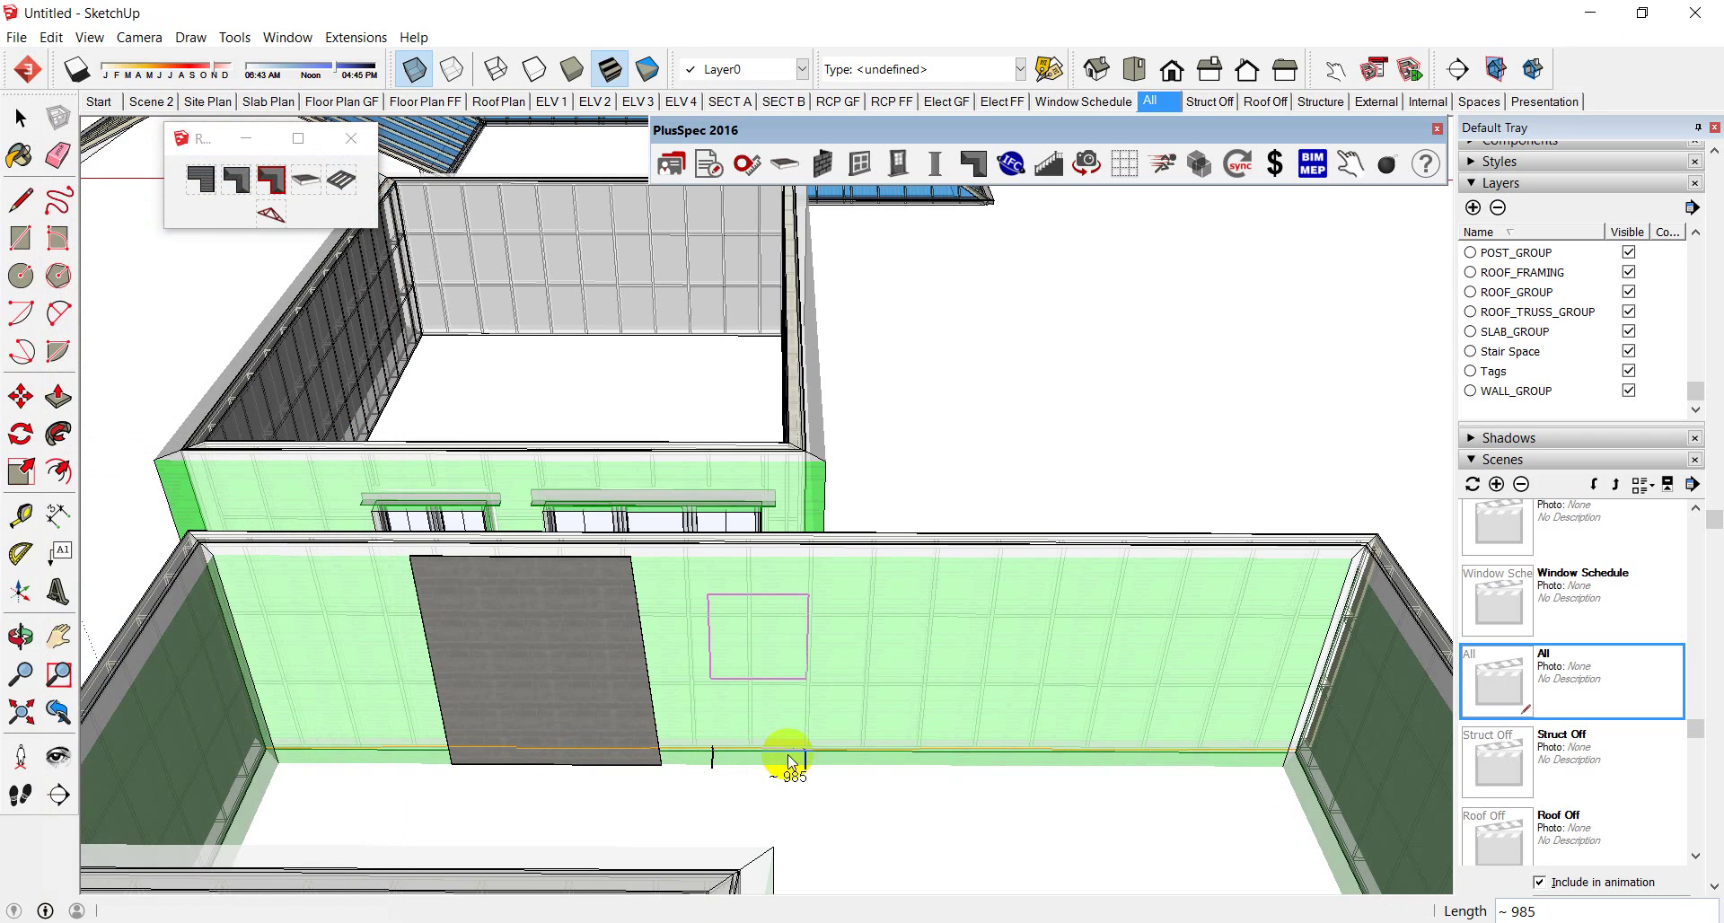
left_click(723, 714)
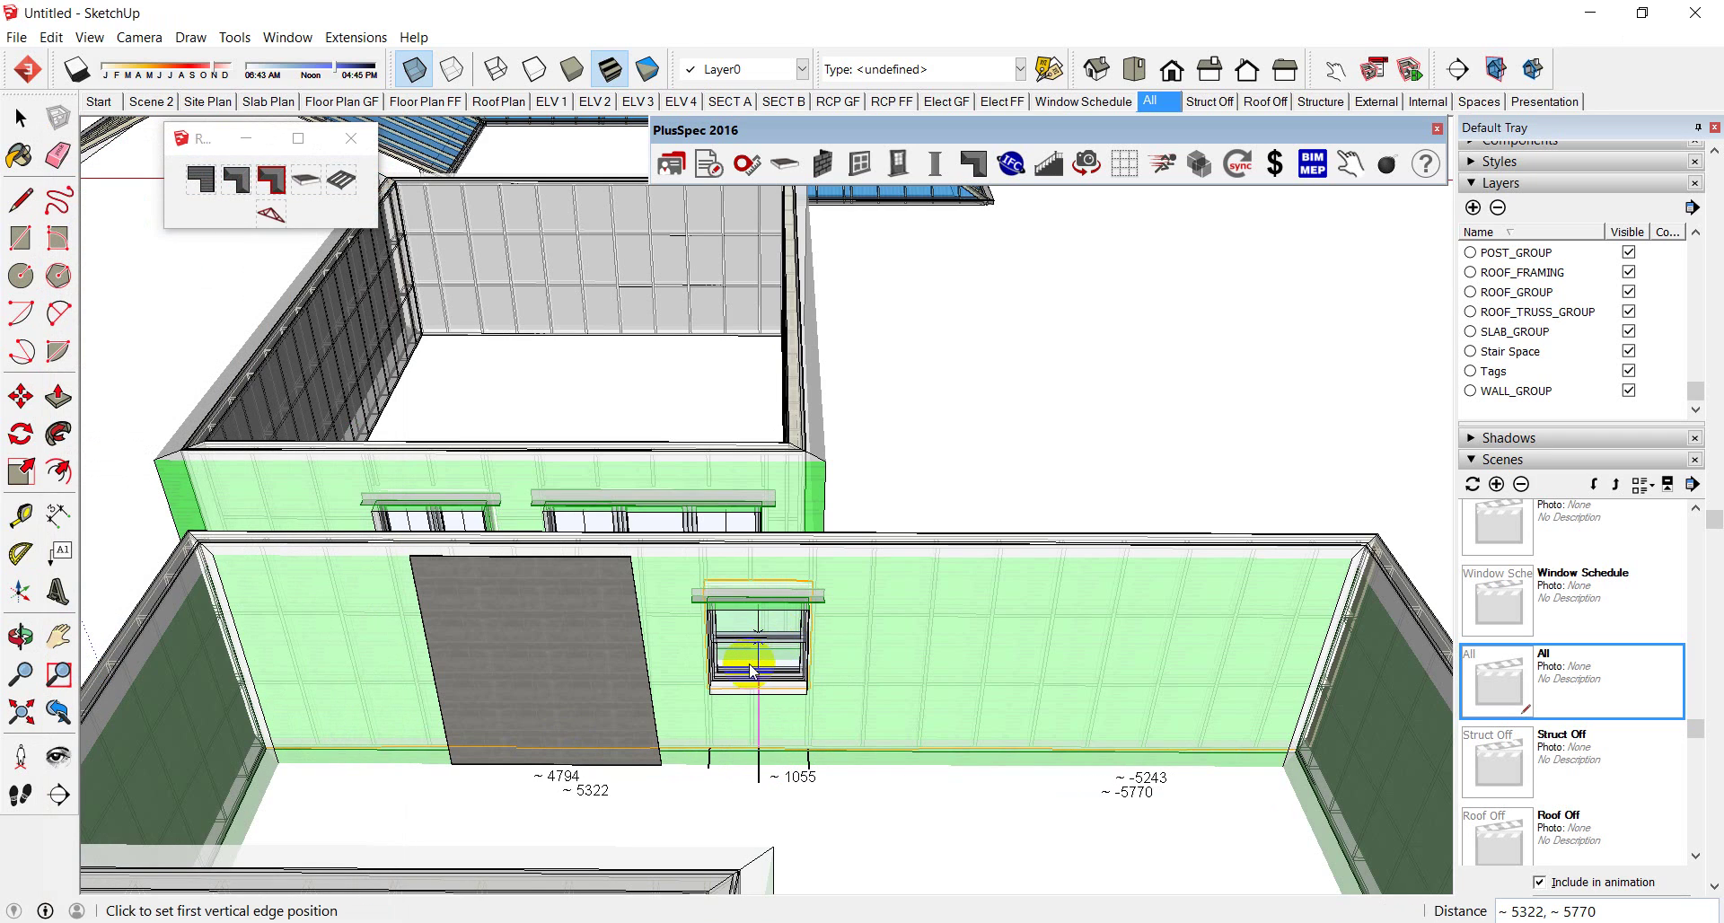
left_click(608, 758)
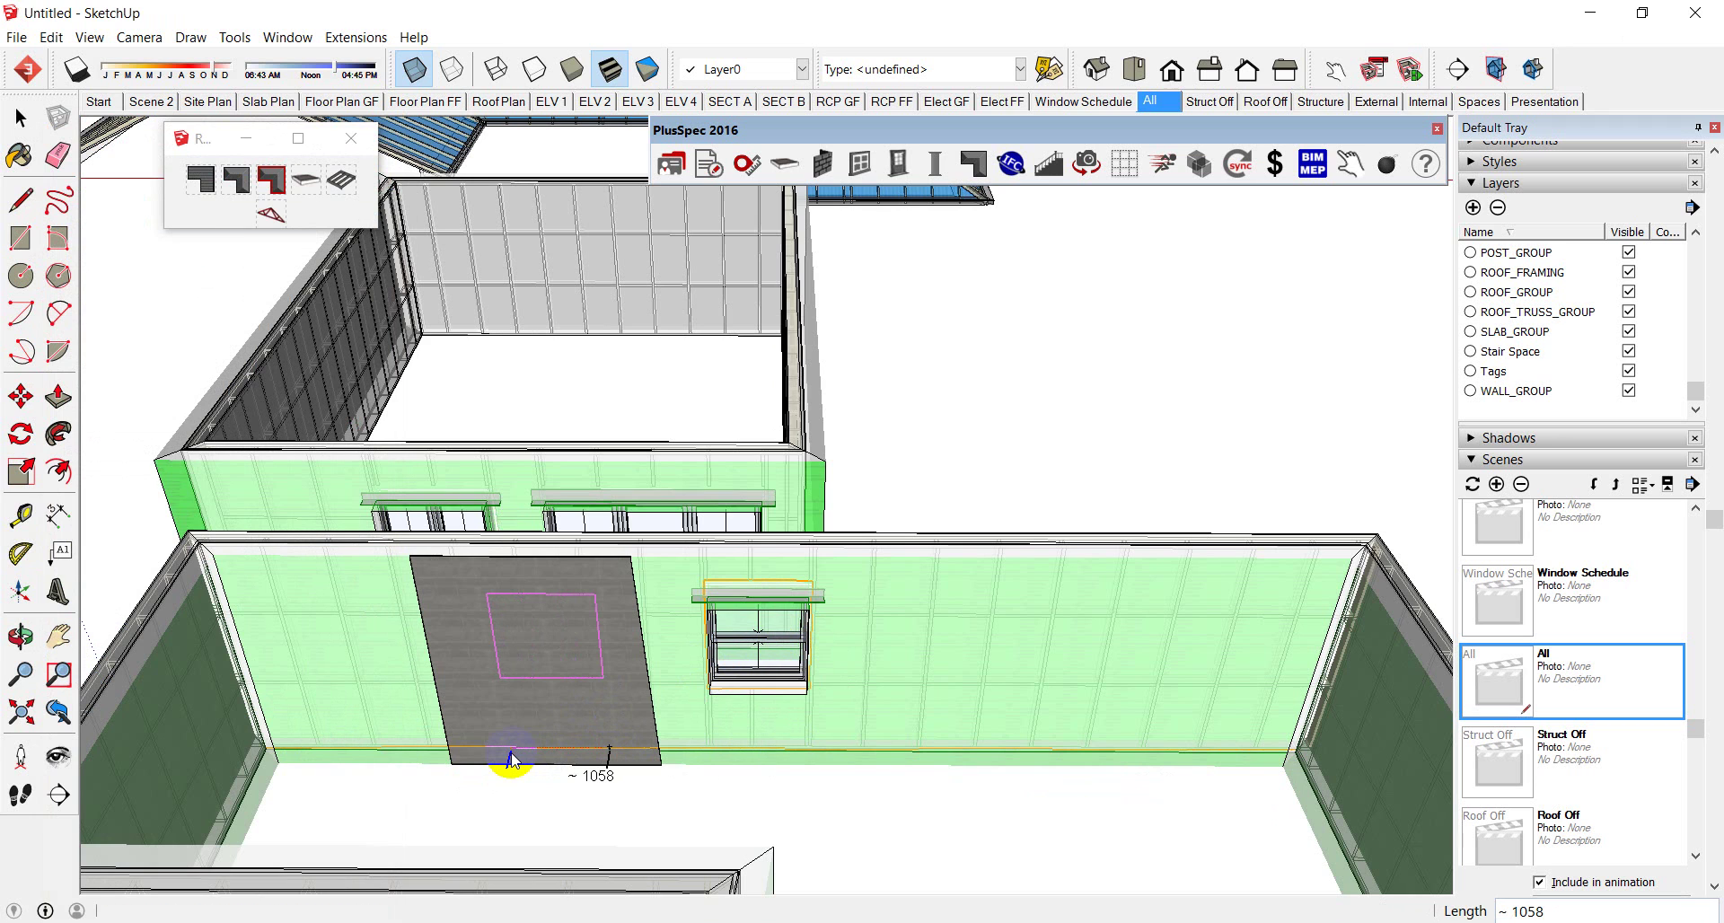
left_click(511, 761)
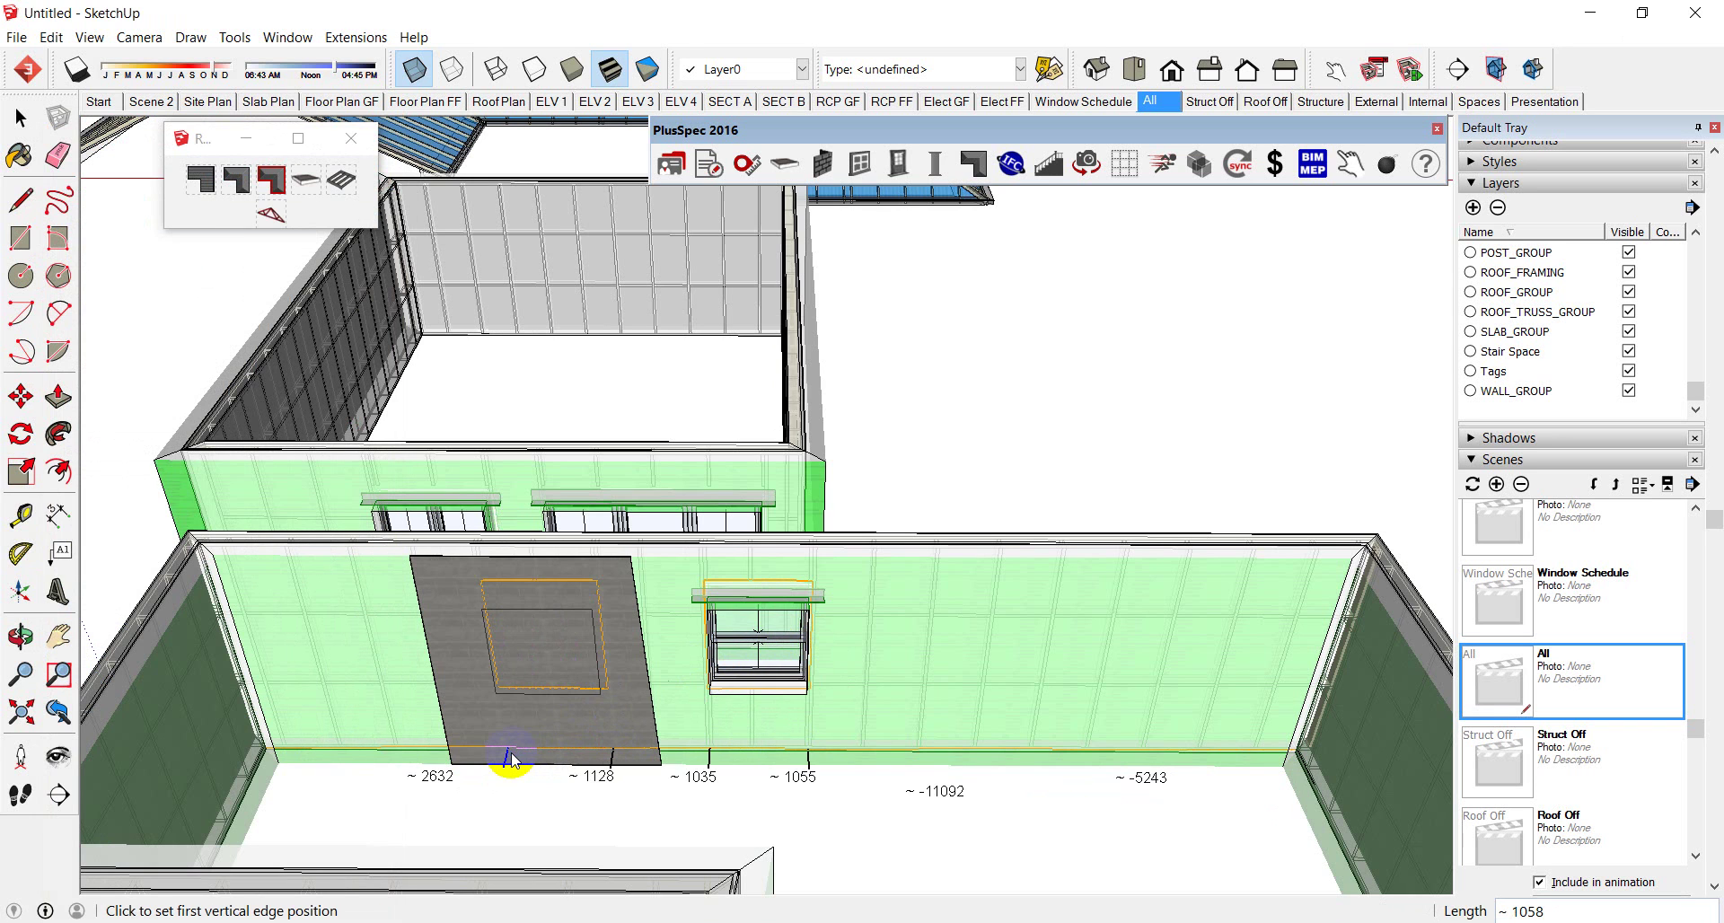
key("space")
Step: Add a void about 1058 by 1100 mm to the dark tile surface, tracing the hidden window opening in X-ray display
scroll(524, 691, "up", 3)
middle_click_drag(527, 673, 642, 666)
left_click(638, 669)
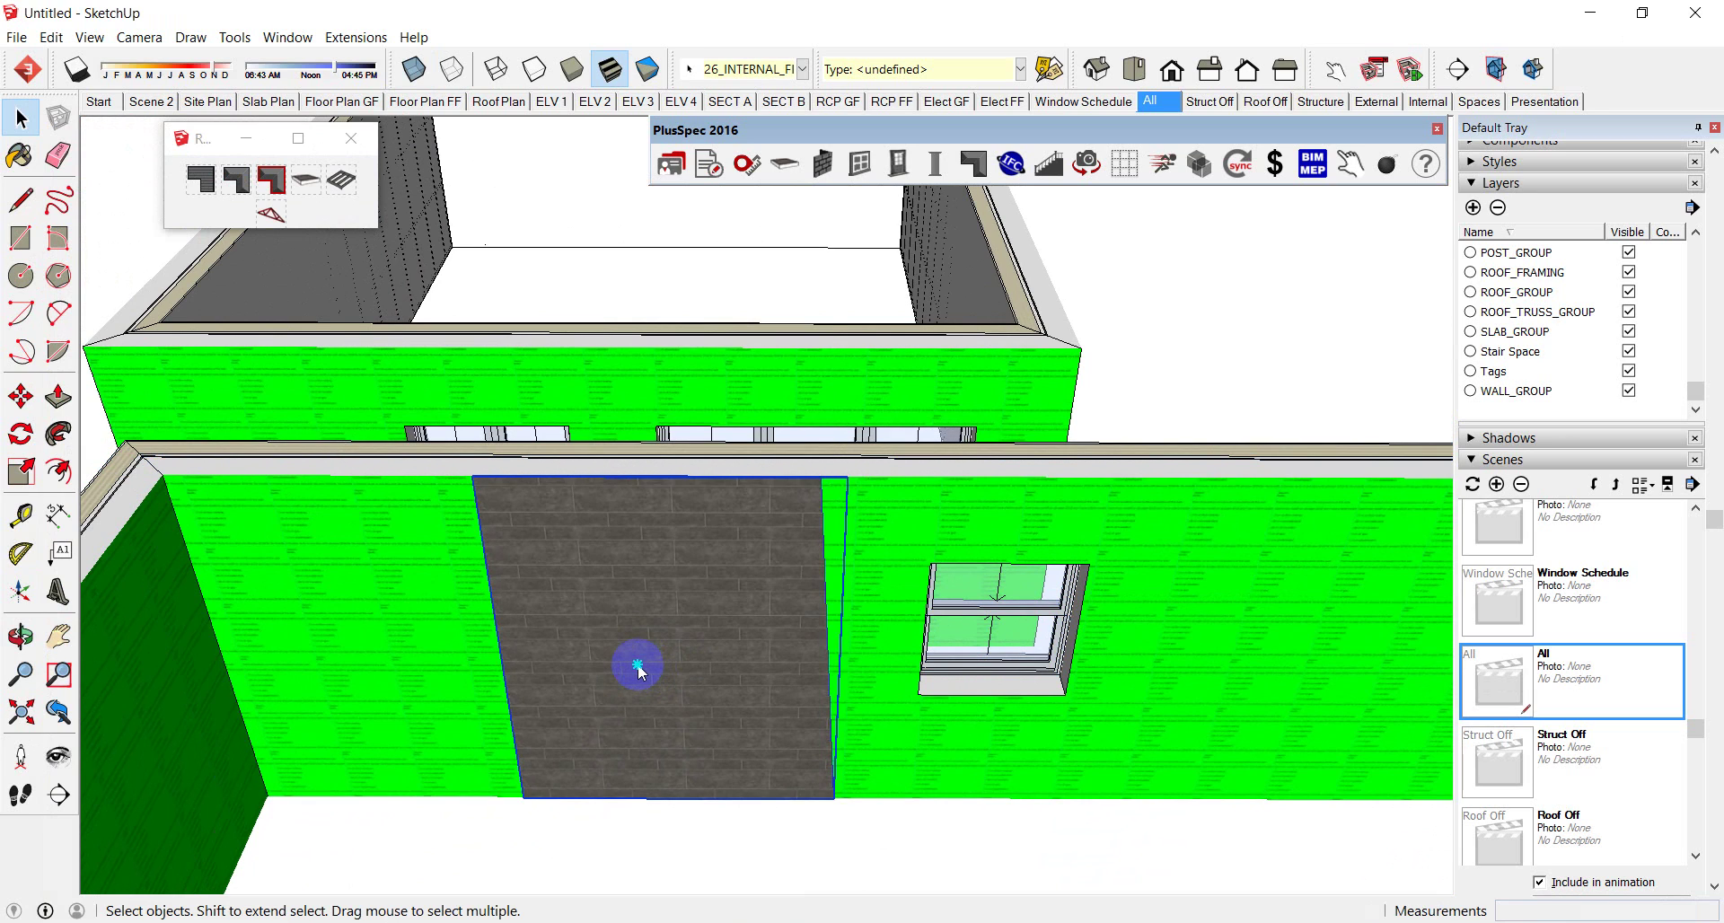
right_click(639, 669)
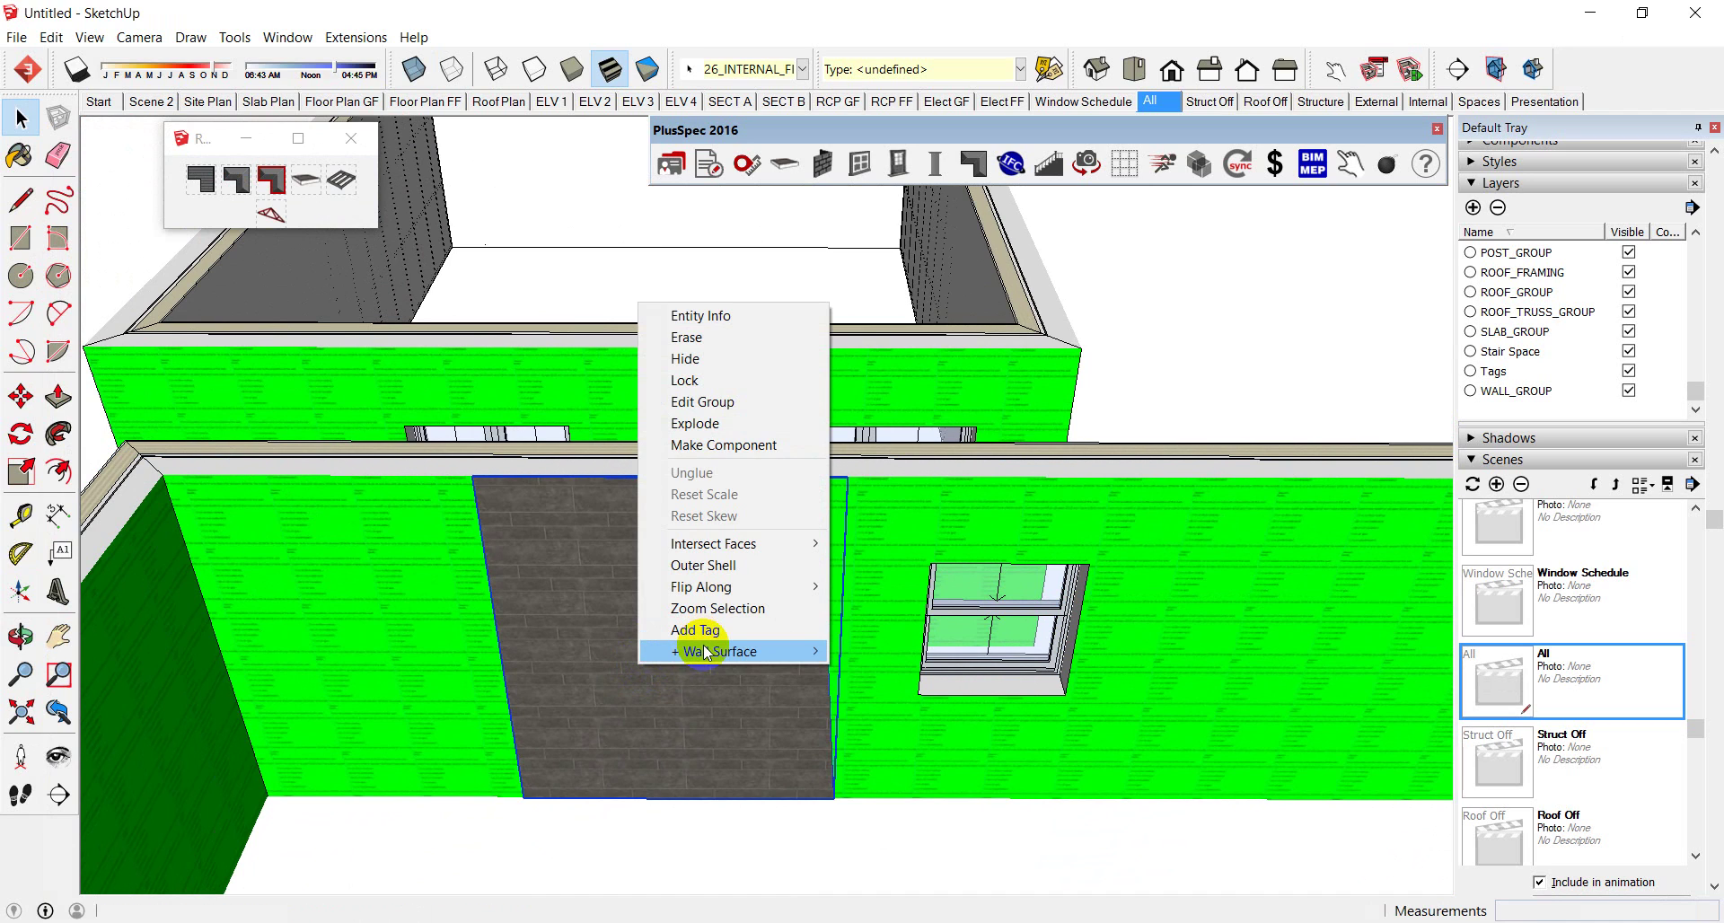
mouse_move(706, 654)
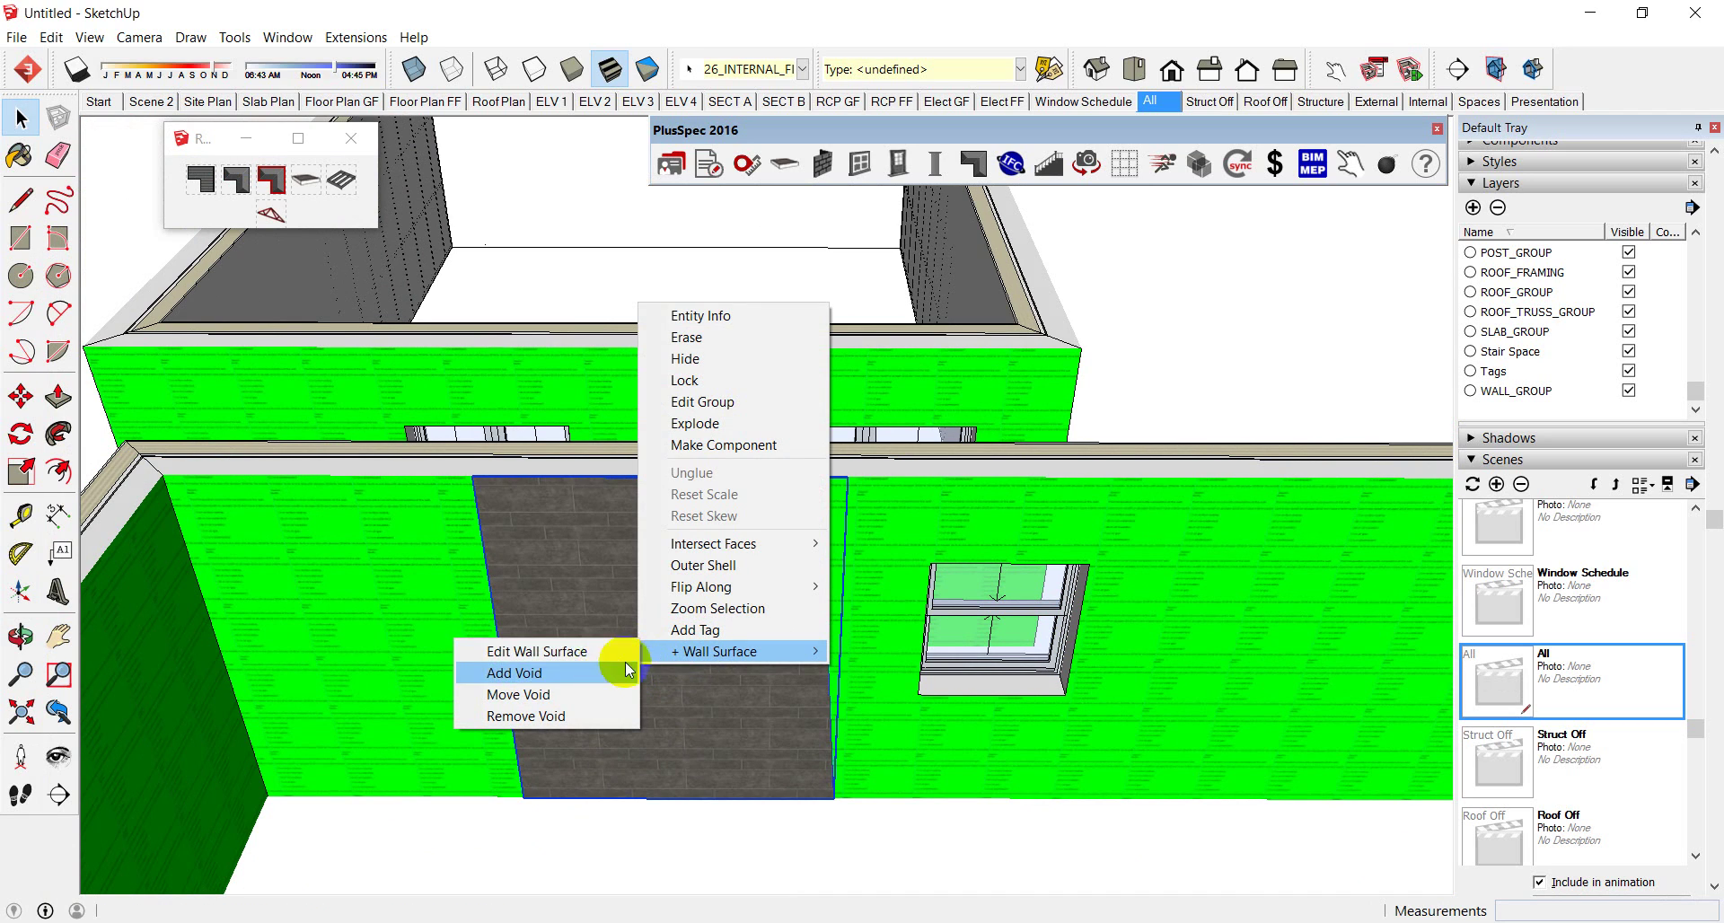
left_click(564, 694)
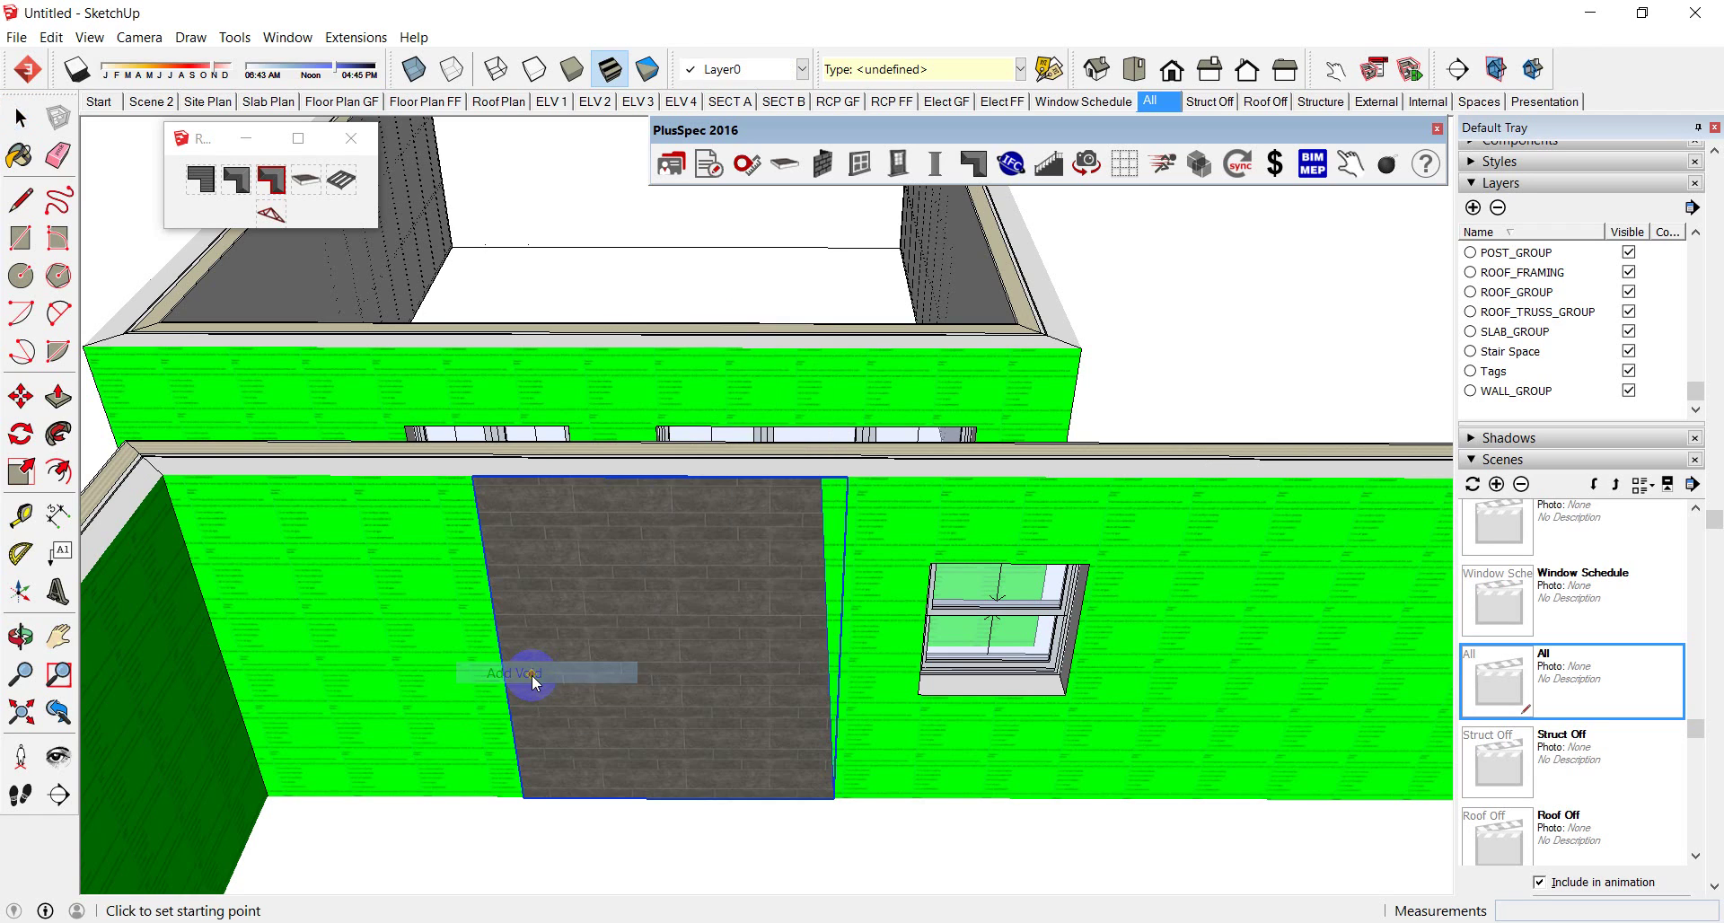
middle_click_drag(685, 674, 788, 669)
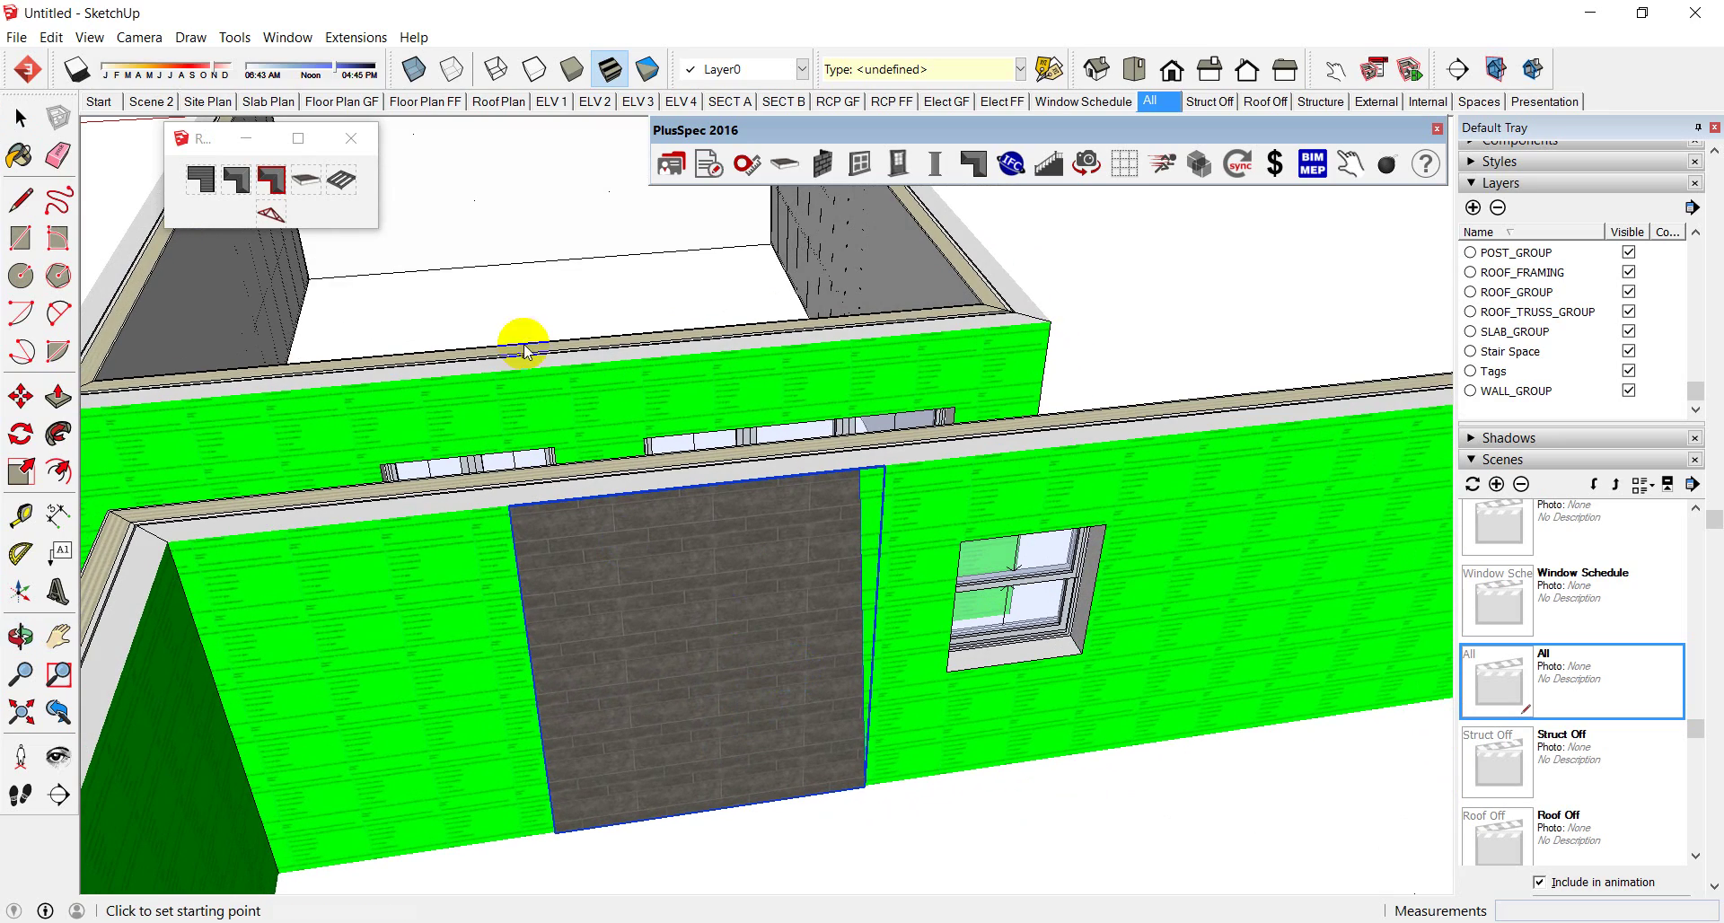
left_click(411, 69)
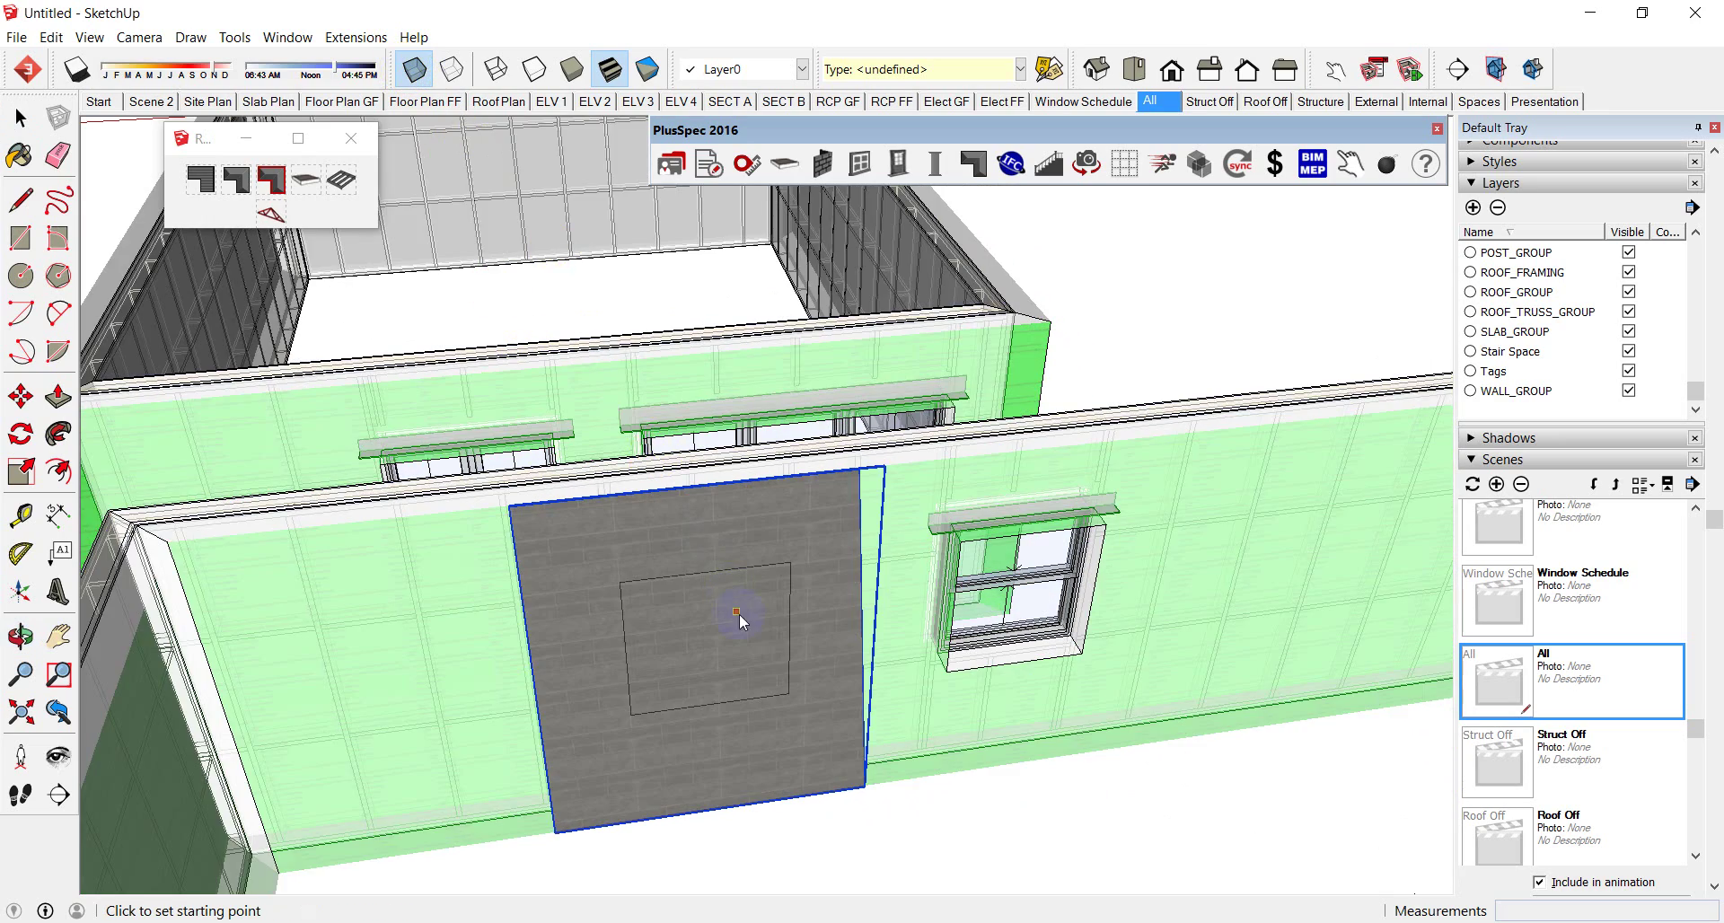
scroll(740, 619, "up", 3)
left_click(810, 726)
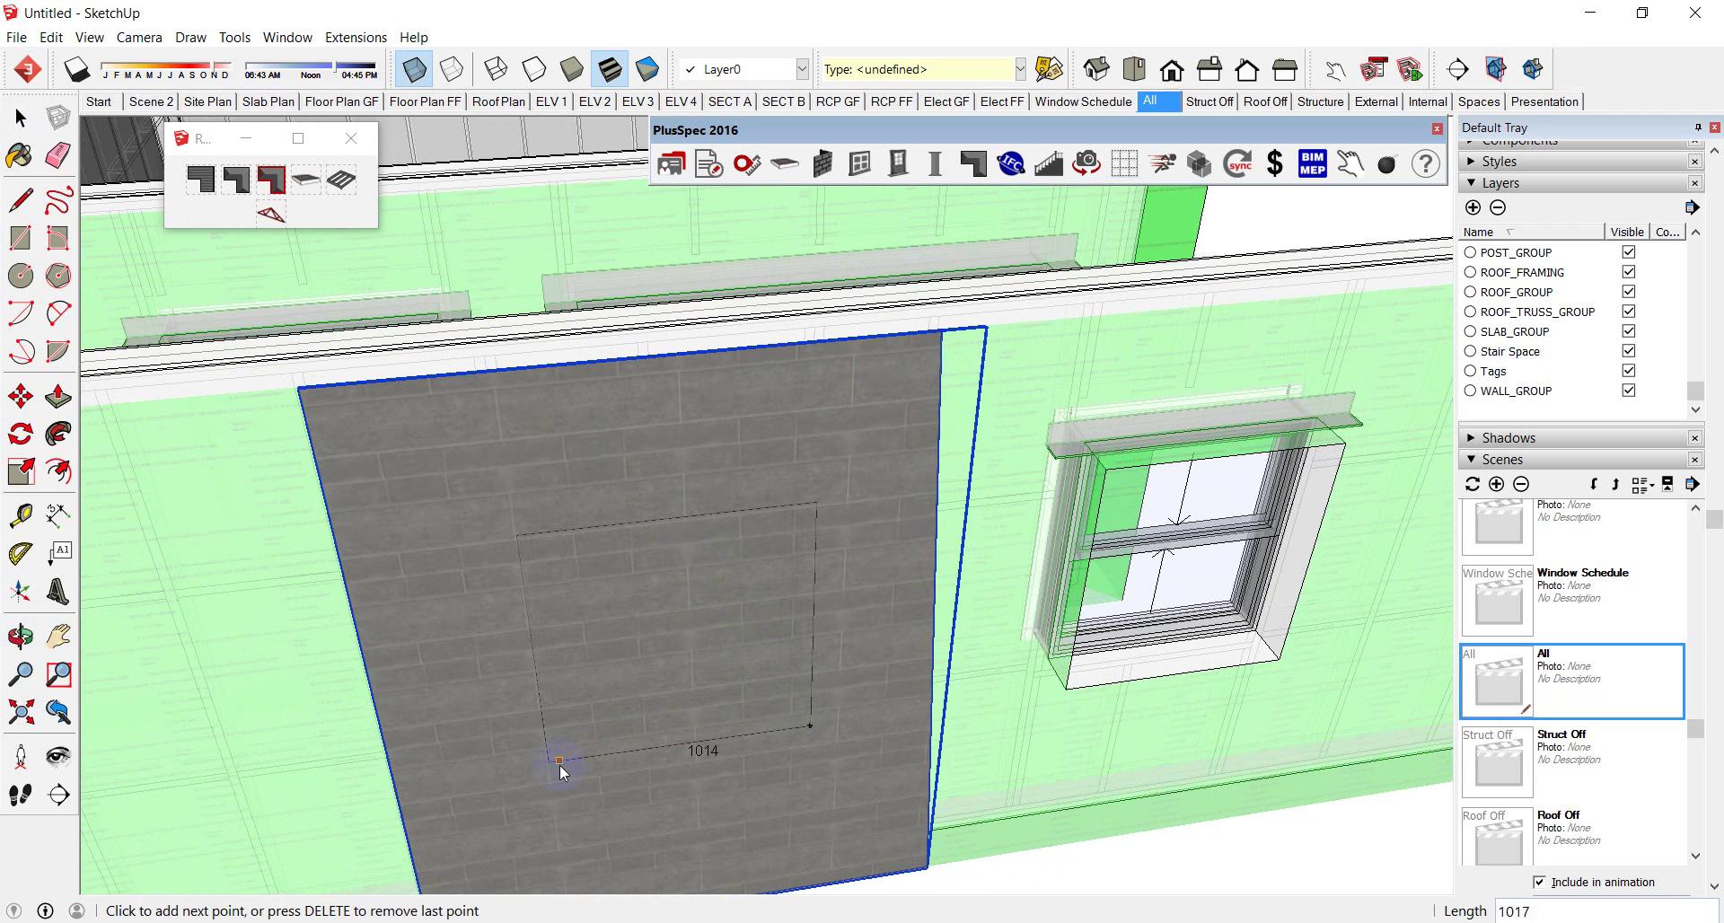
left_click(516, 537)
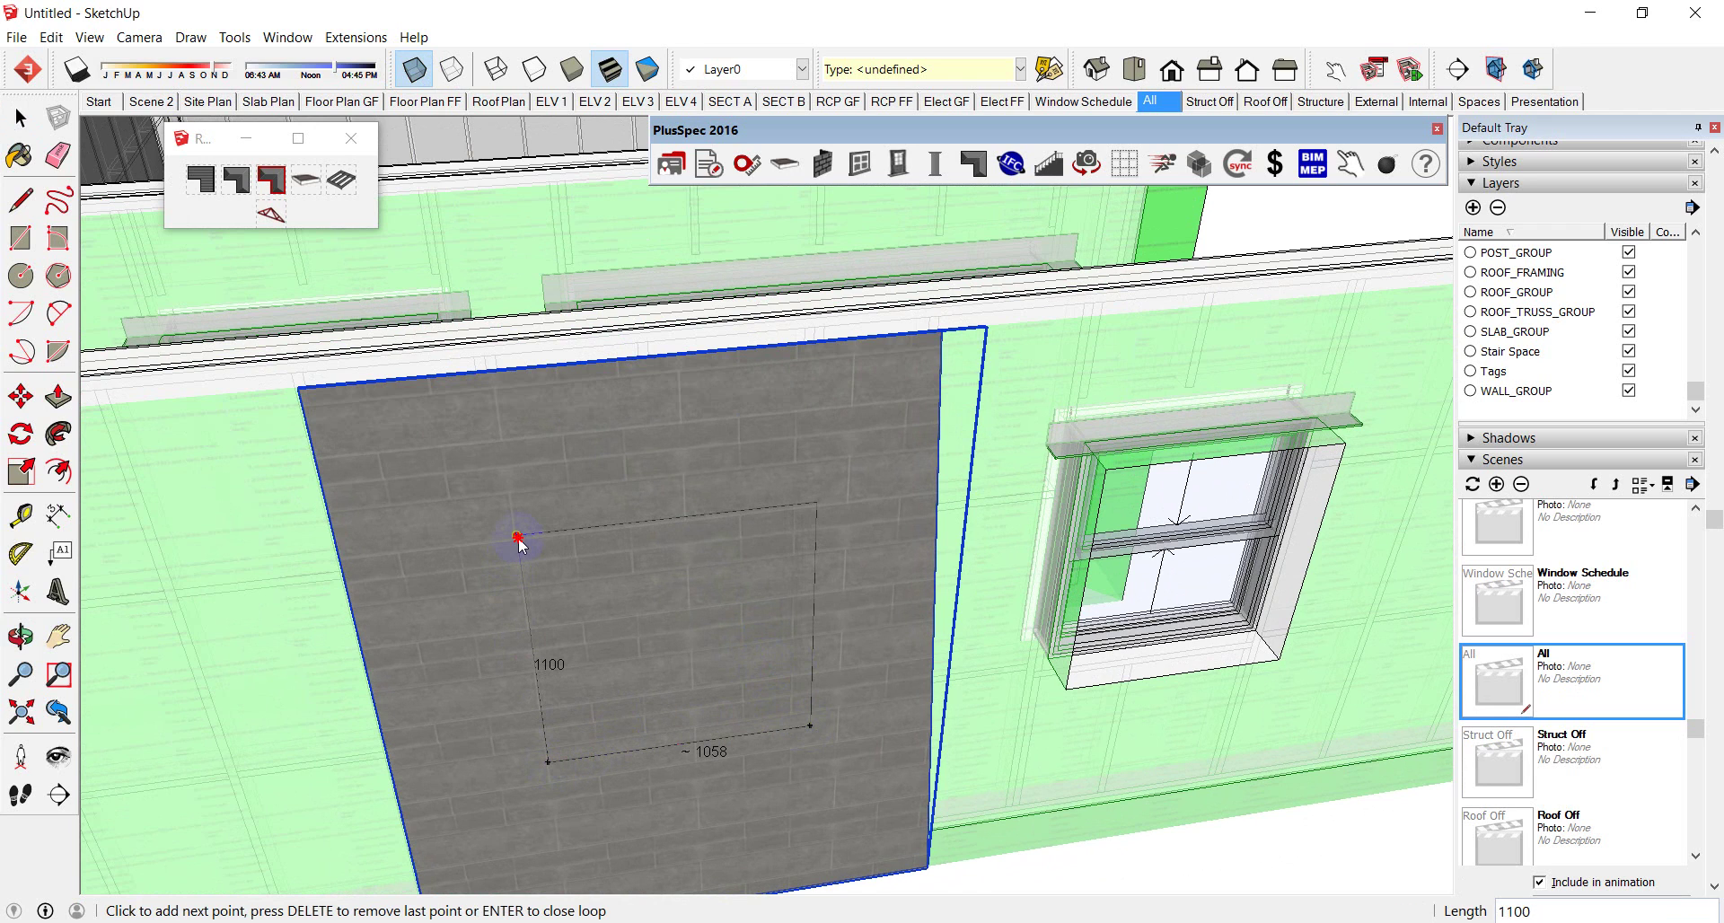
left_click(815, 501)
left_click(811, 720)
key("space")
Step: Inspect the window through the tile surface's void and view both wall layouts as a whole
scroll(788, 705, "down", 5)
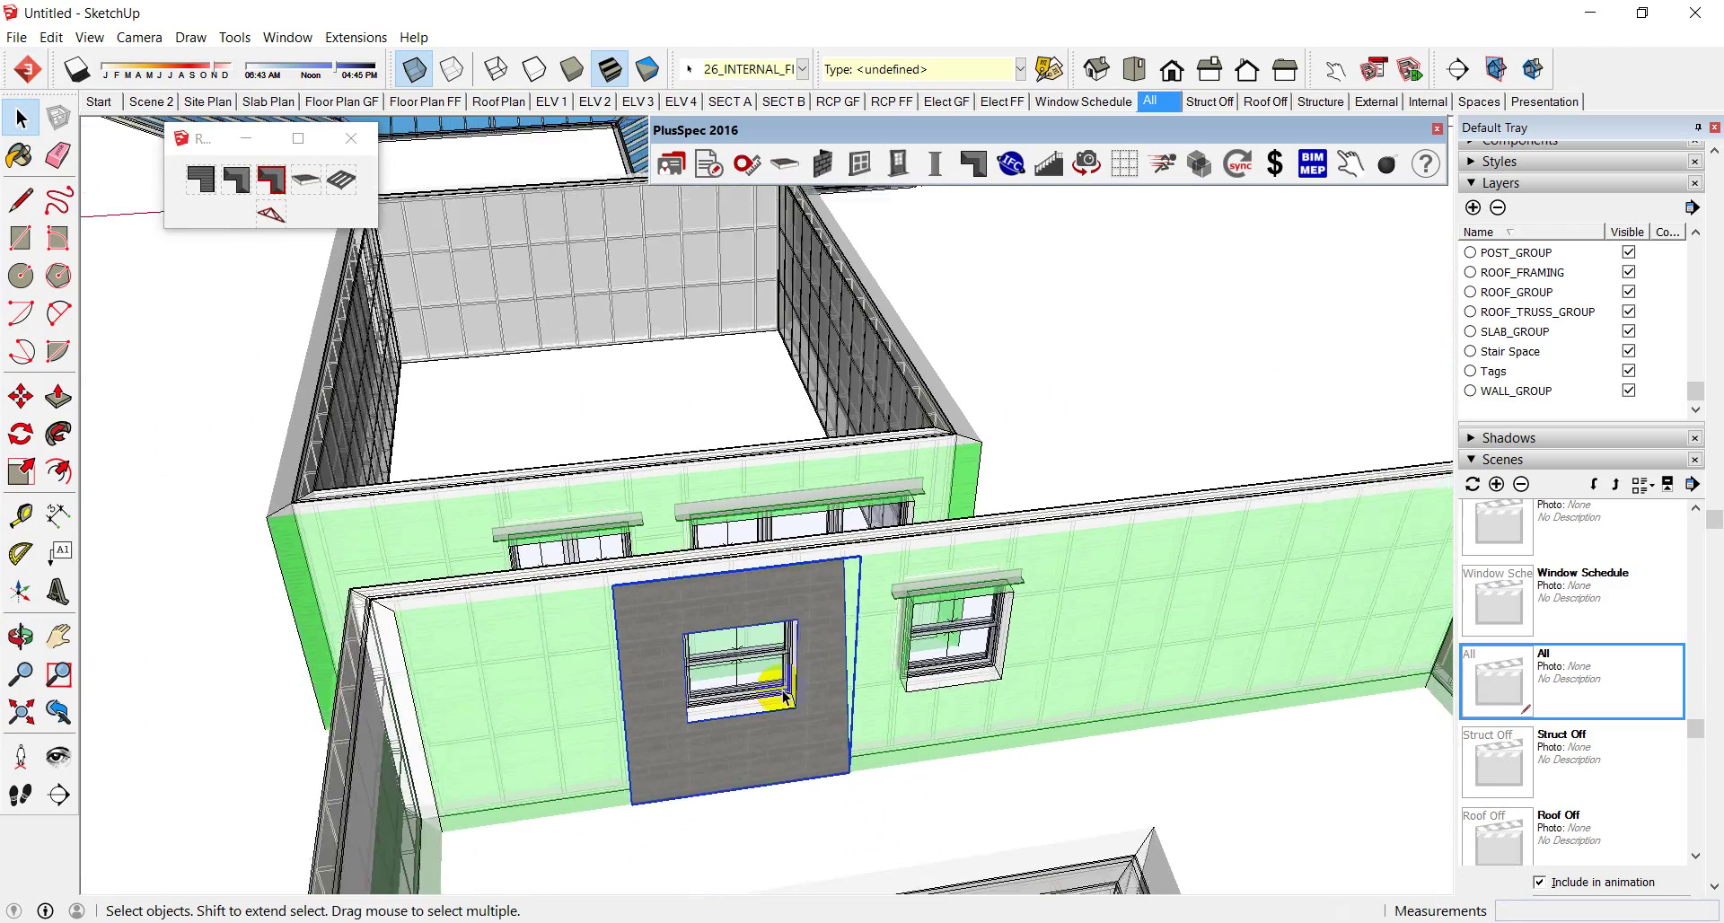
scroll(784, 697, "down", 3)
middle_click_drag(685, 685, 680, 607)
scroll(709, 607, "up", 6)
scroll(710, 609, "down", 8)
mouse_move(808, 609)
middle_mouse_down()
mouse_move(535, 554)
mouse_move(808, 600)
middle_mouse_up()
left_click(750, 584)
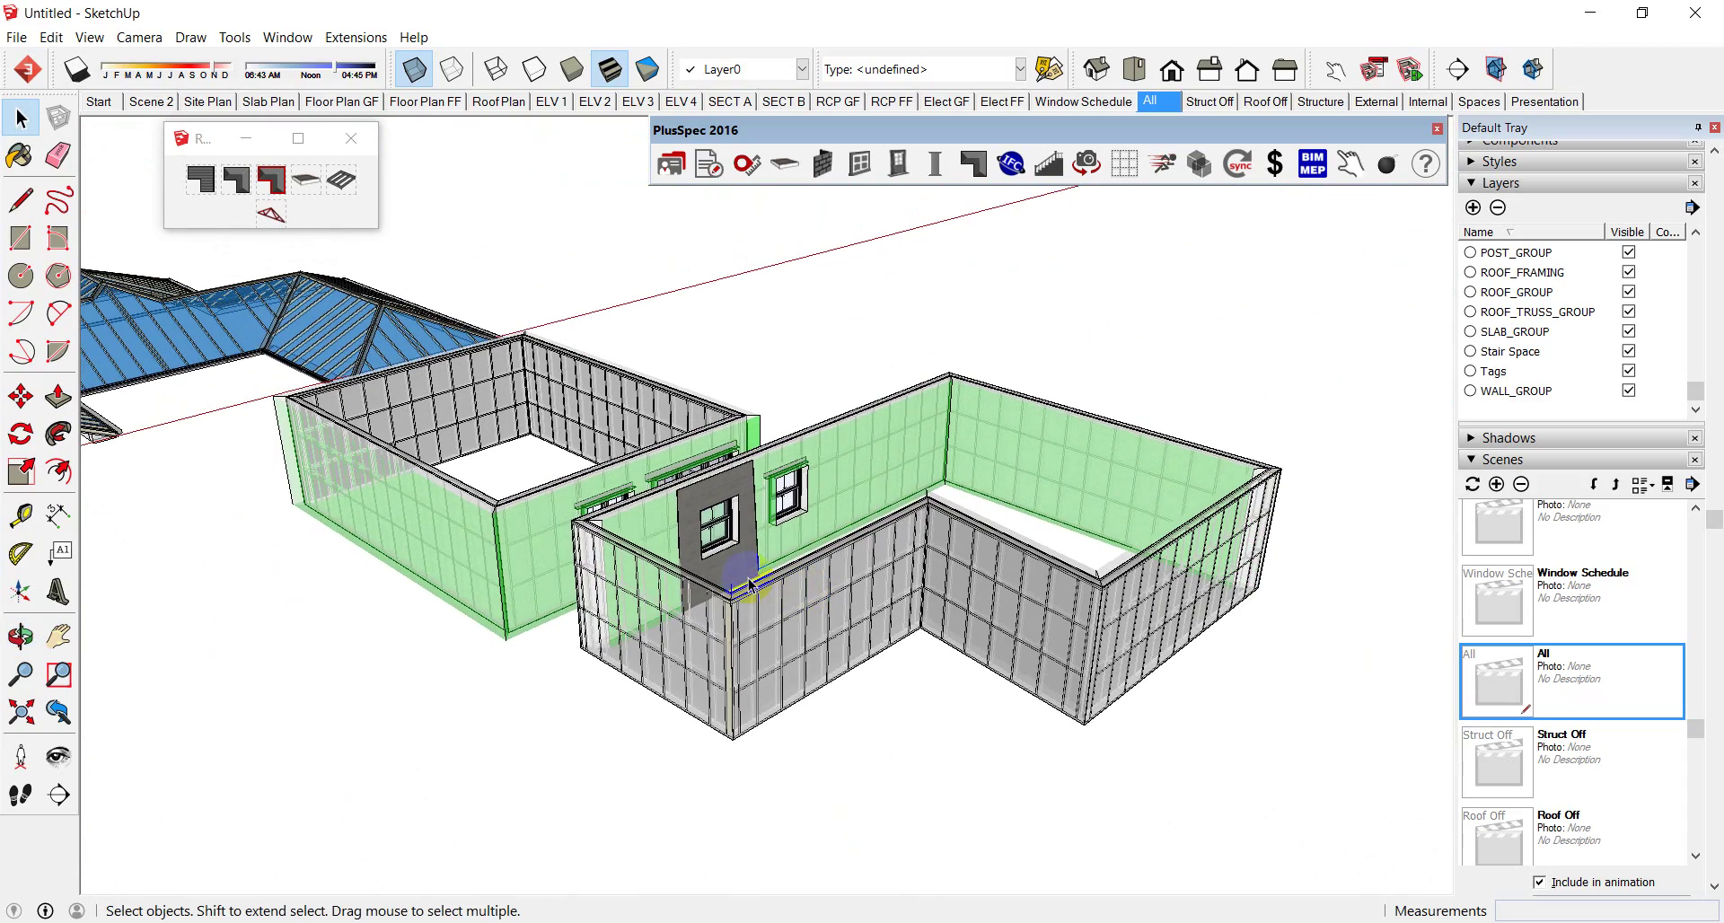
left_click(694, 571)
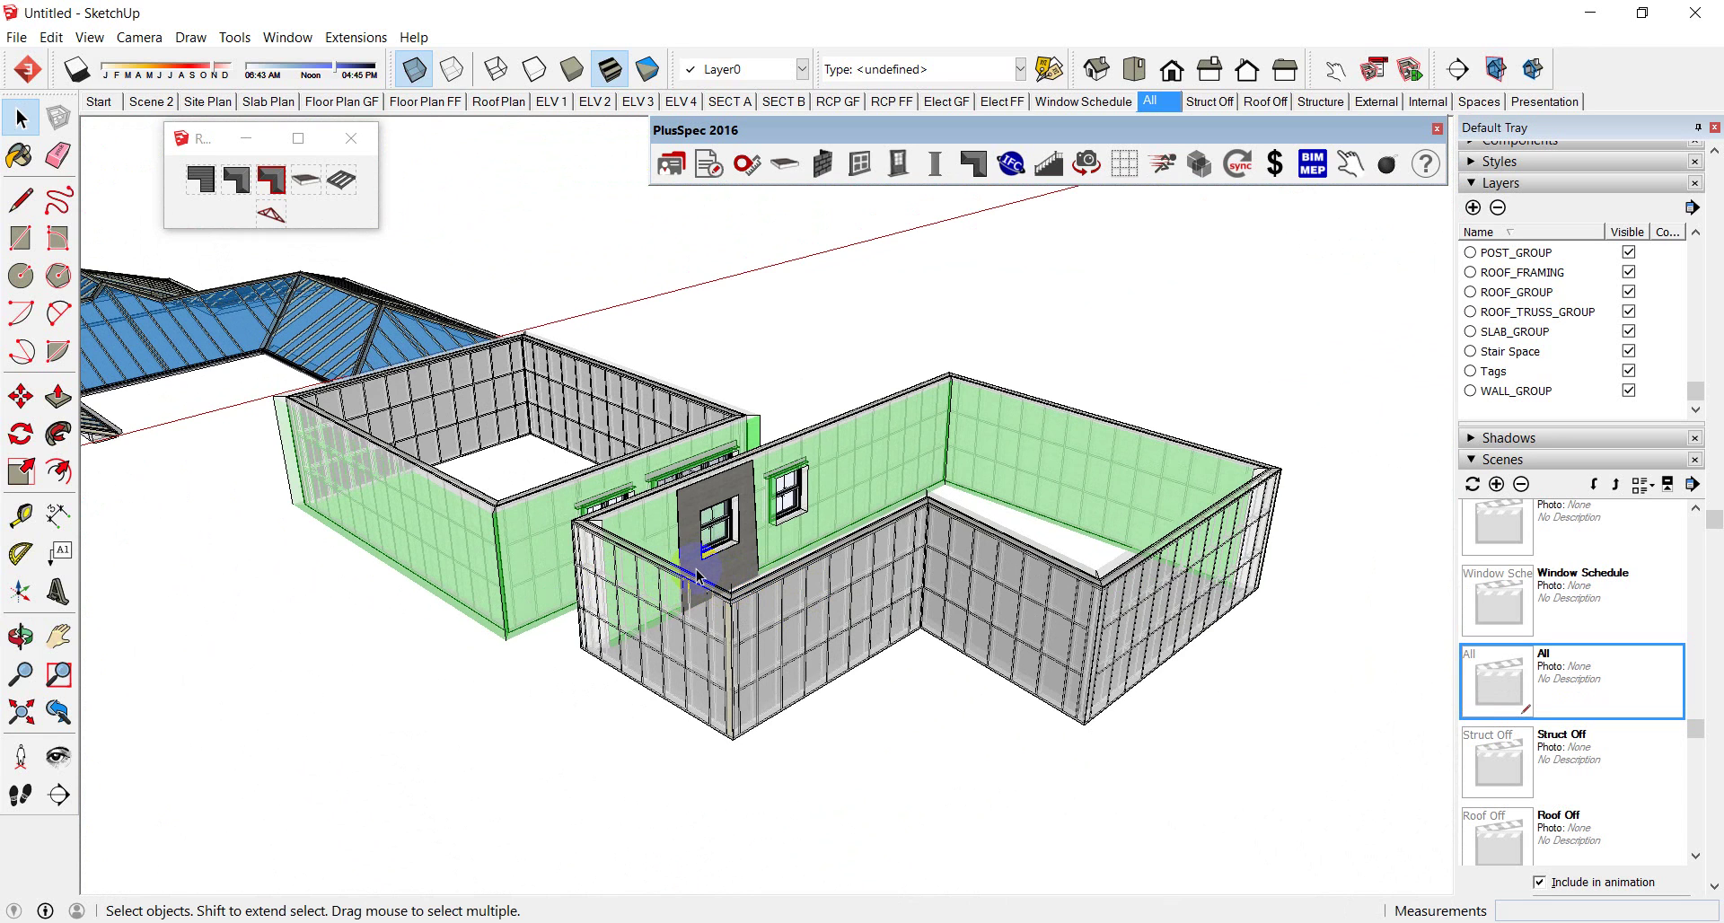
Step: Switch to the Attendee Questions Webinar Feb 2016 spreadsheet, maximise it and review the questions below the wall composition request, including attendee details
key("alt+Tab")
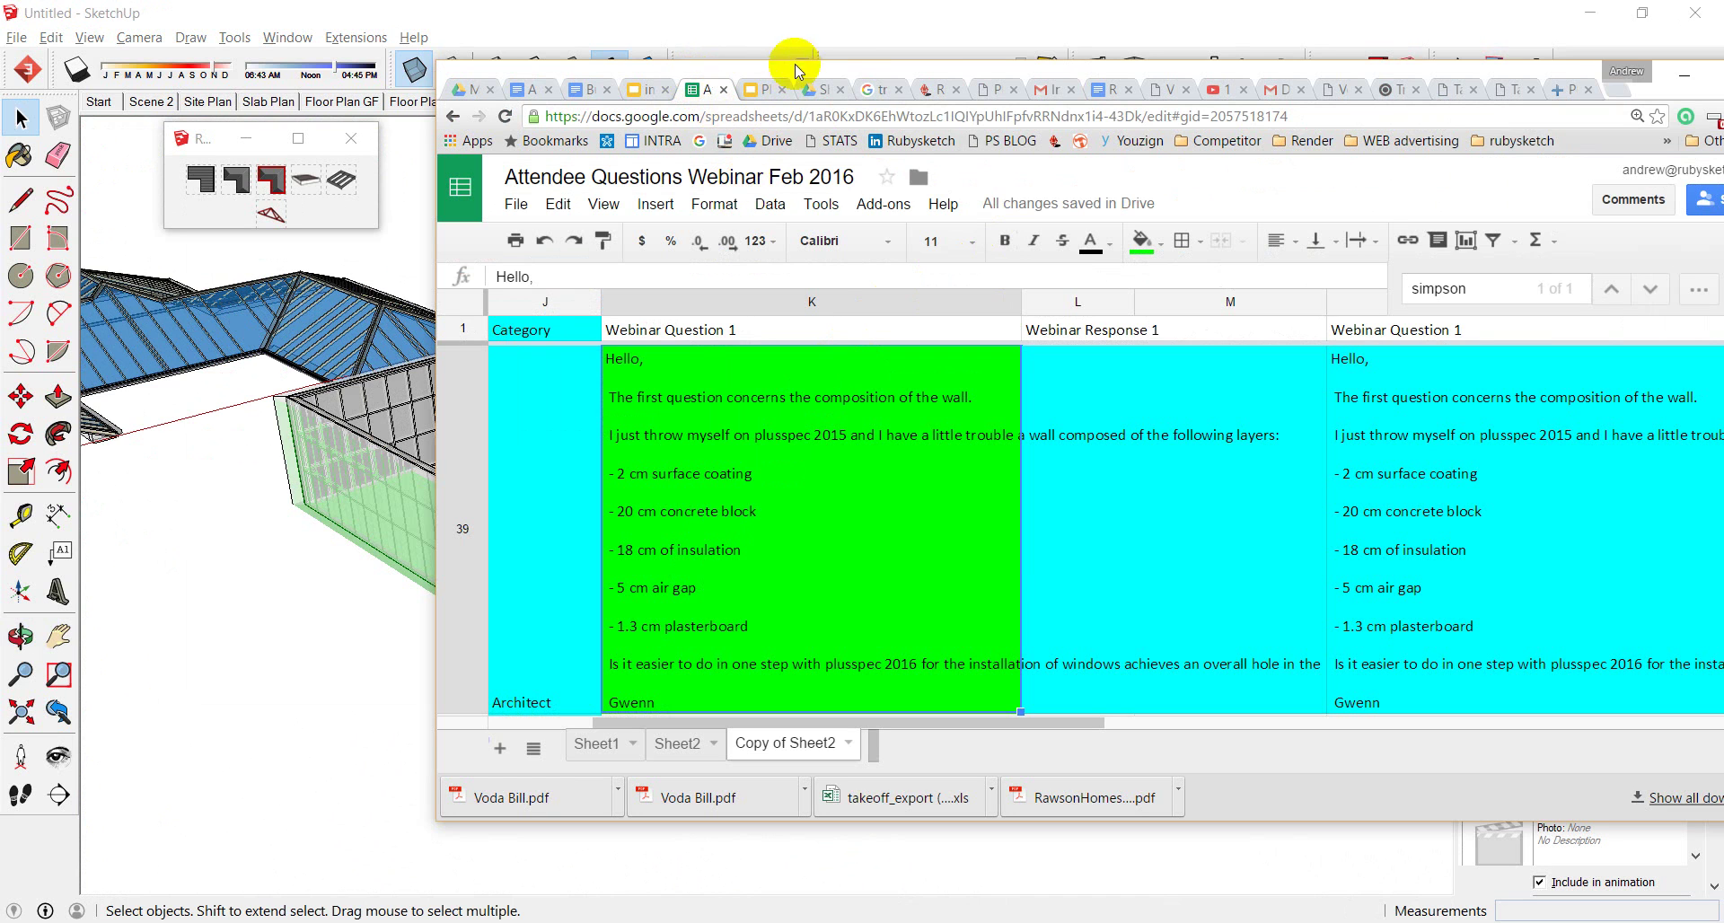
mouse_move(1505, 67)
left_mouse_down()
mouse_move(1243, 54)
mouse_move(1527, 56)
mouse_move(1477, 67)
left_mouse_up()
double_click(1477, 67)
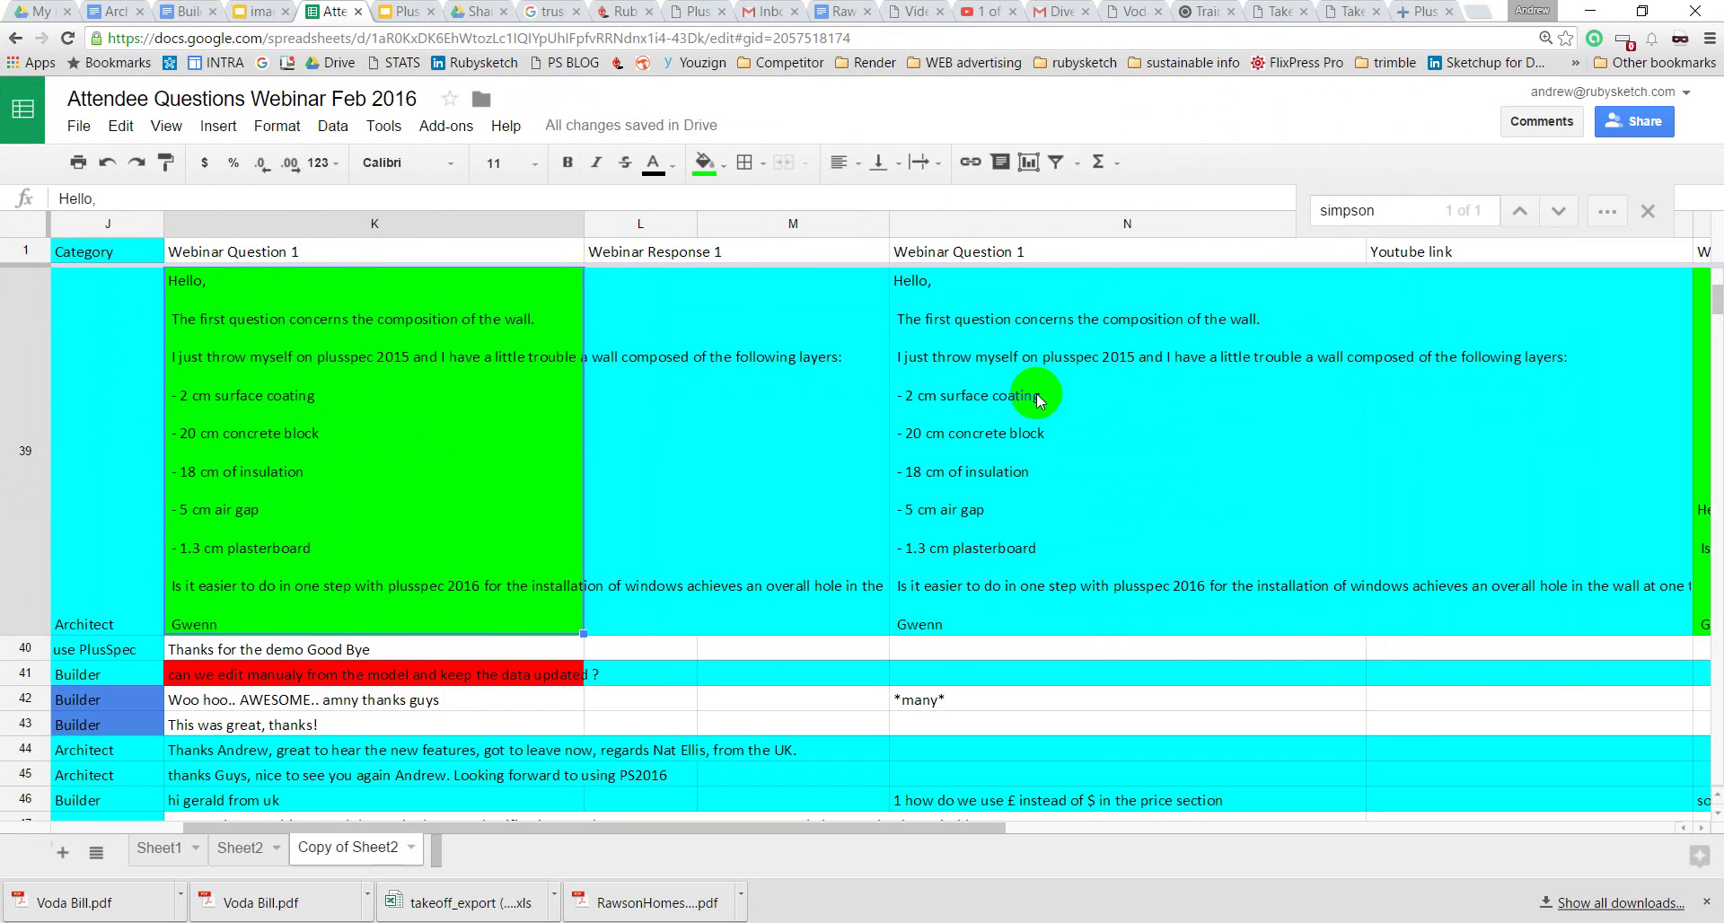
scroll(1033, 395, "down", 2)
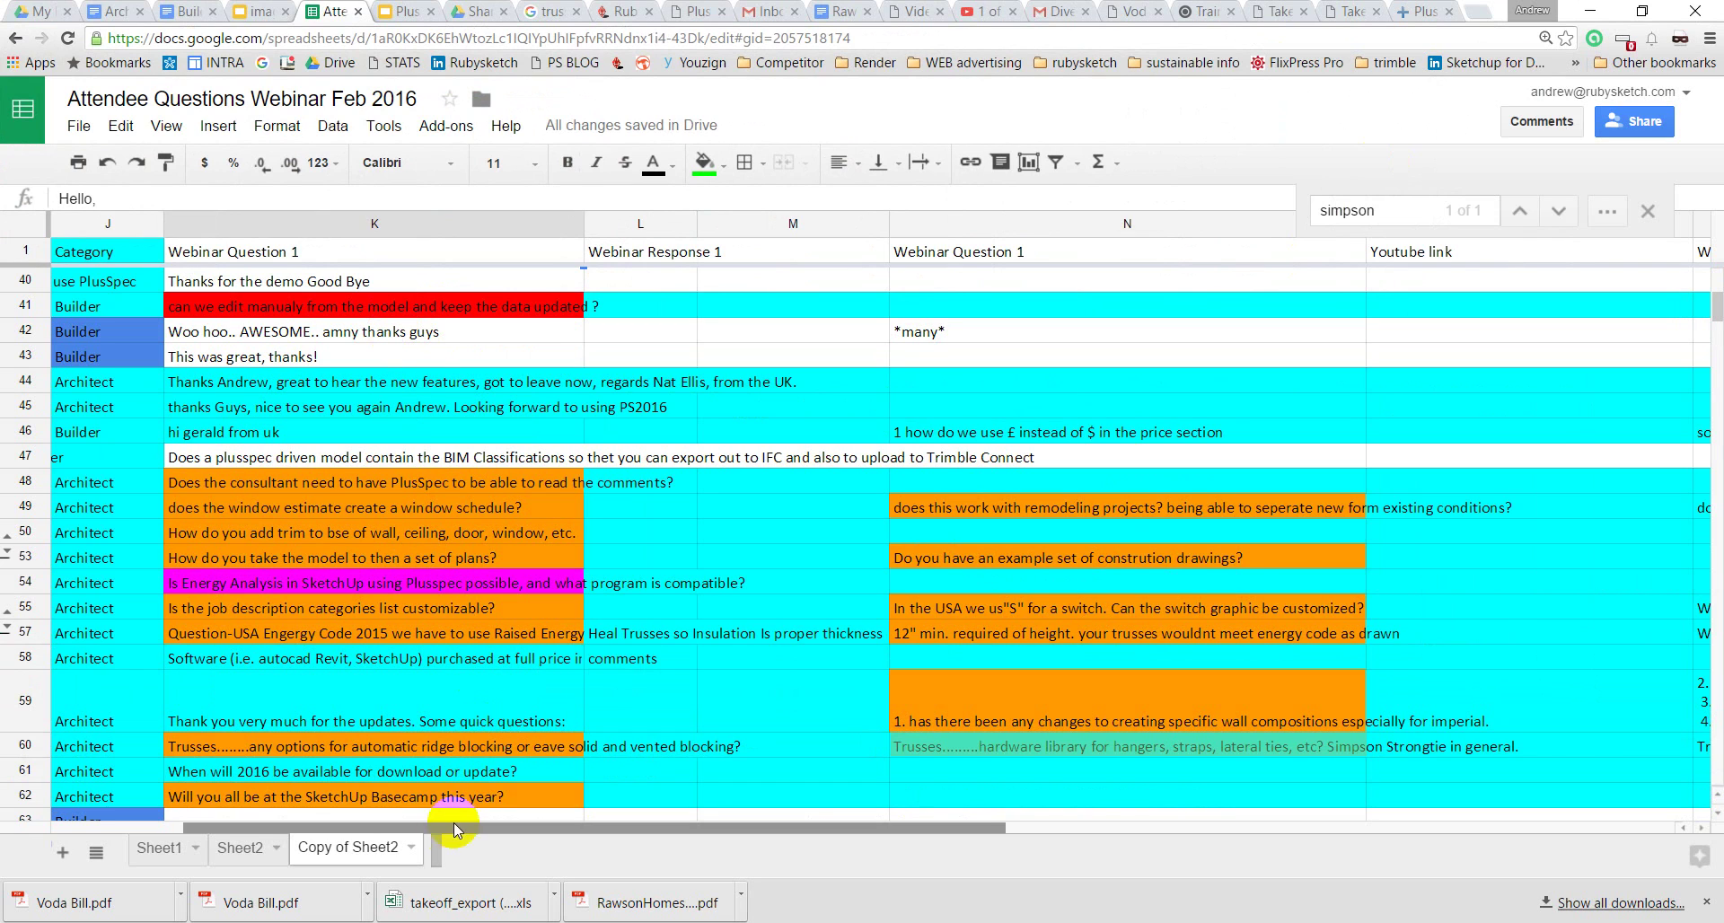
left_click_drag(434, 827, 338, 820)
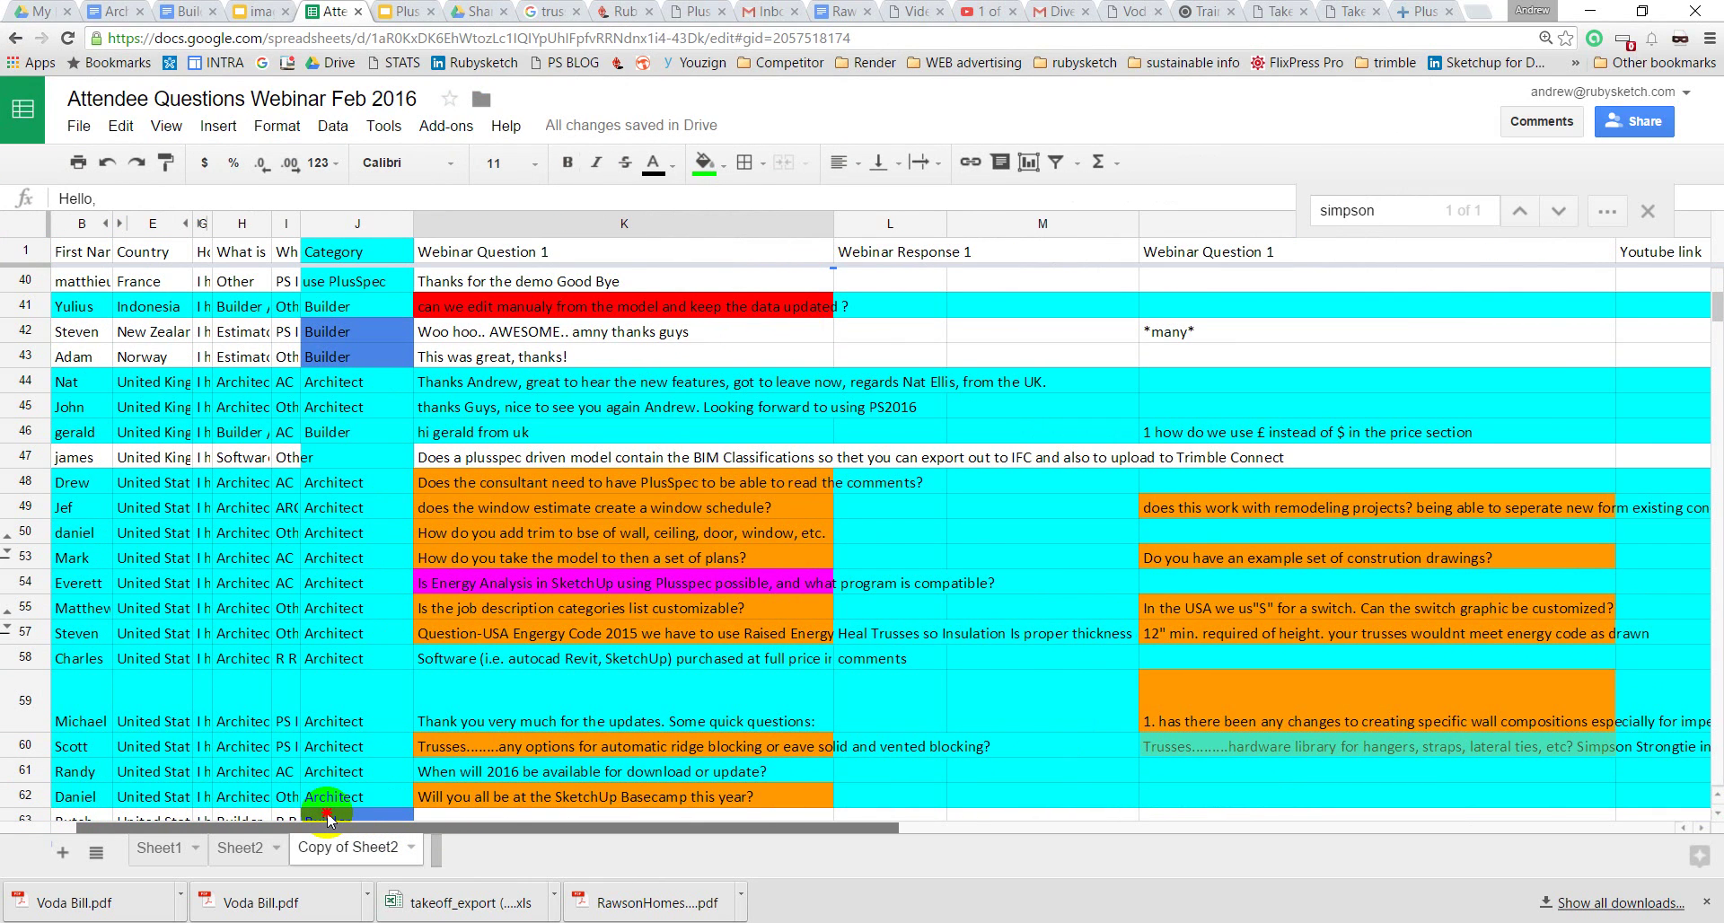
left_click(473, 392)
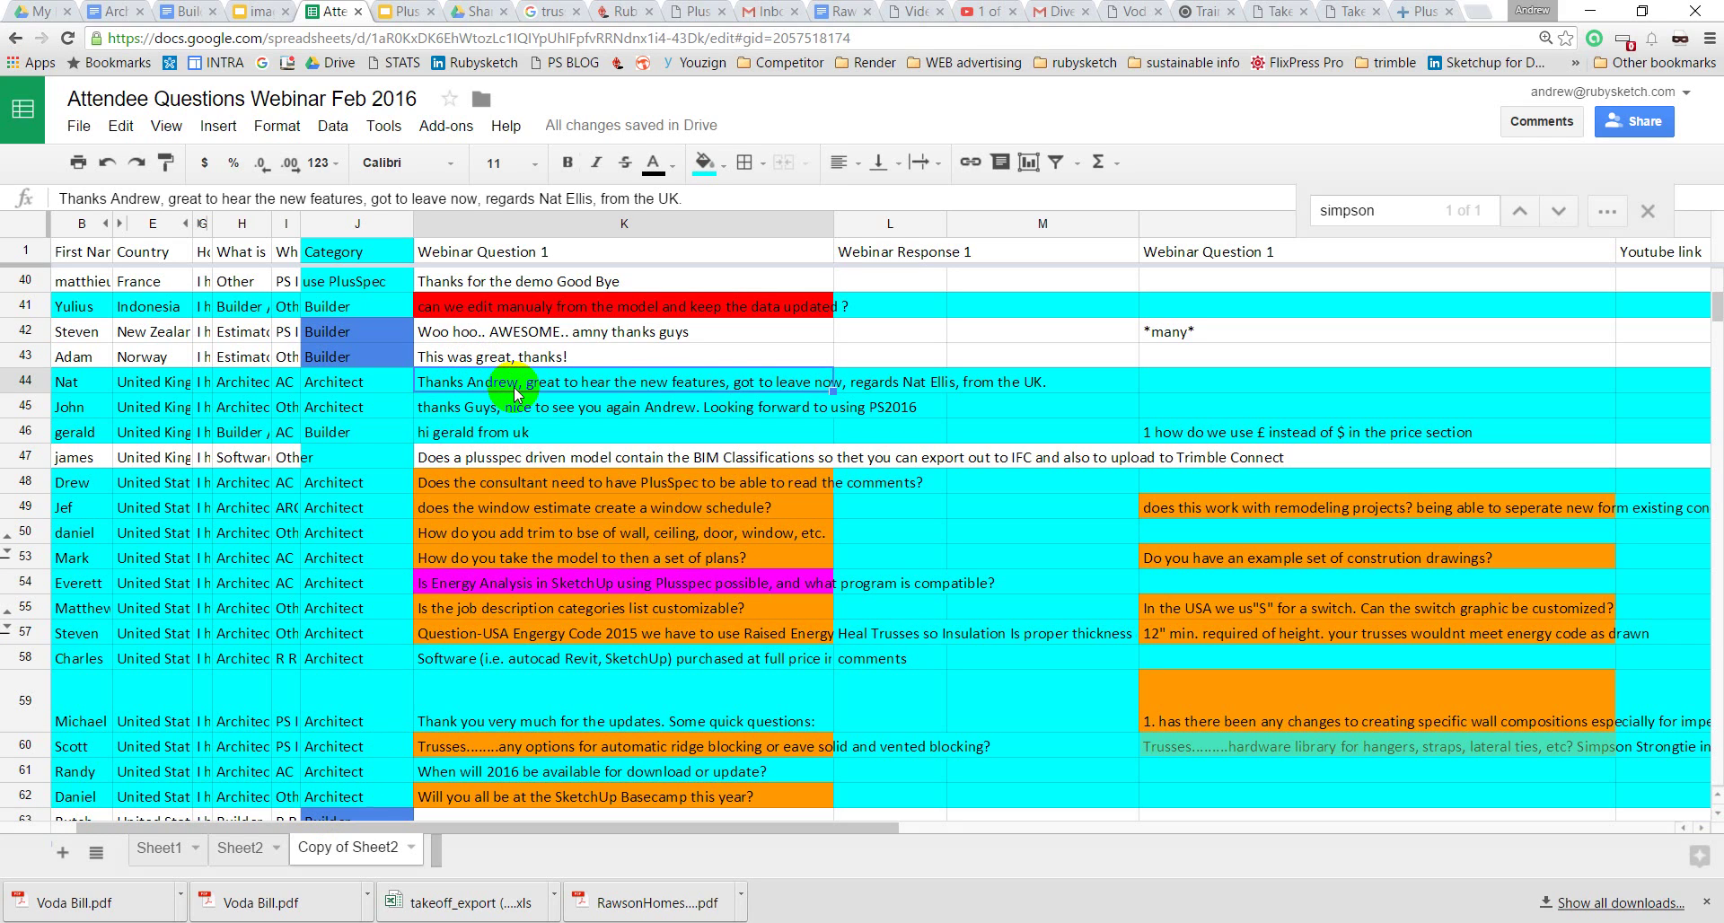
Step: Review the attendee comments in rows 45 and 46, and look through the questions above and below the wall composition request
left_click(487, 410)
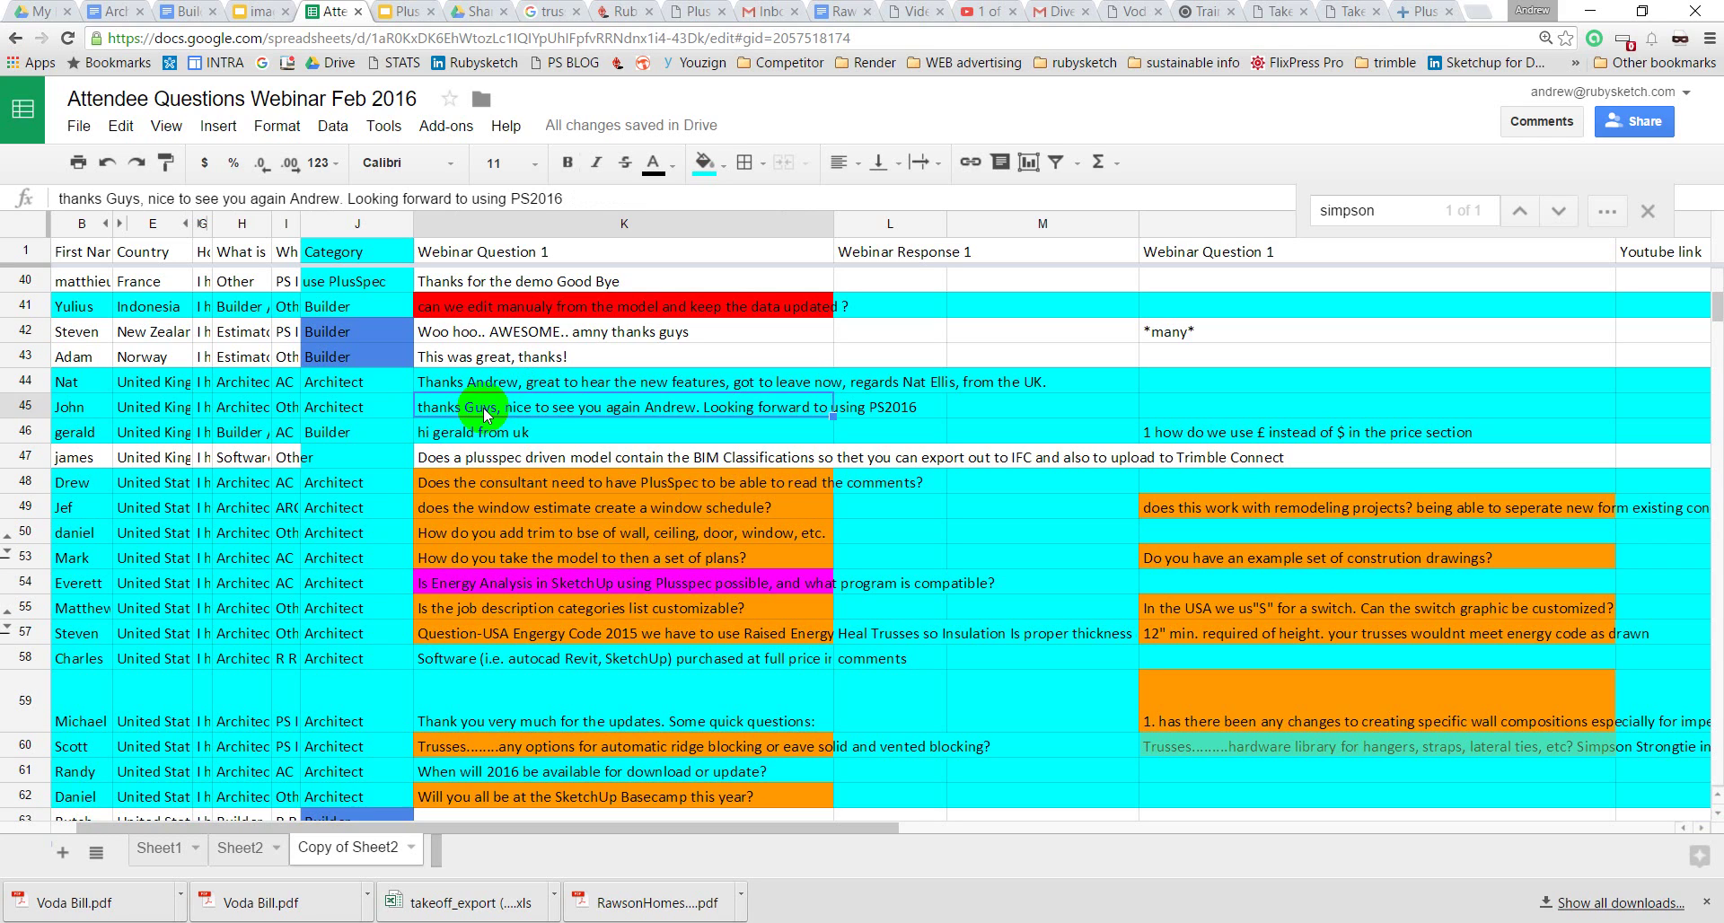
left_click(477, 433)
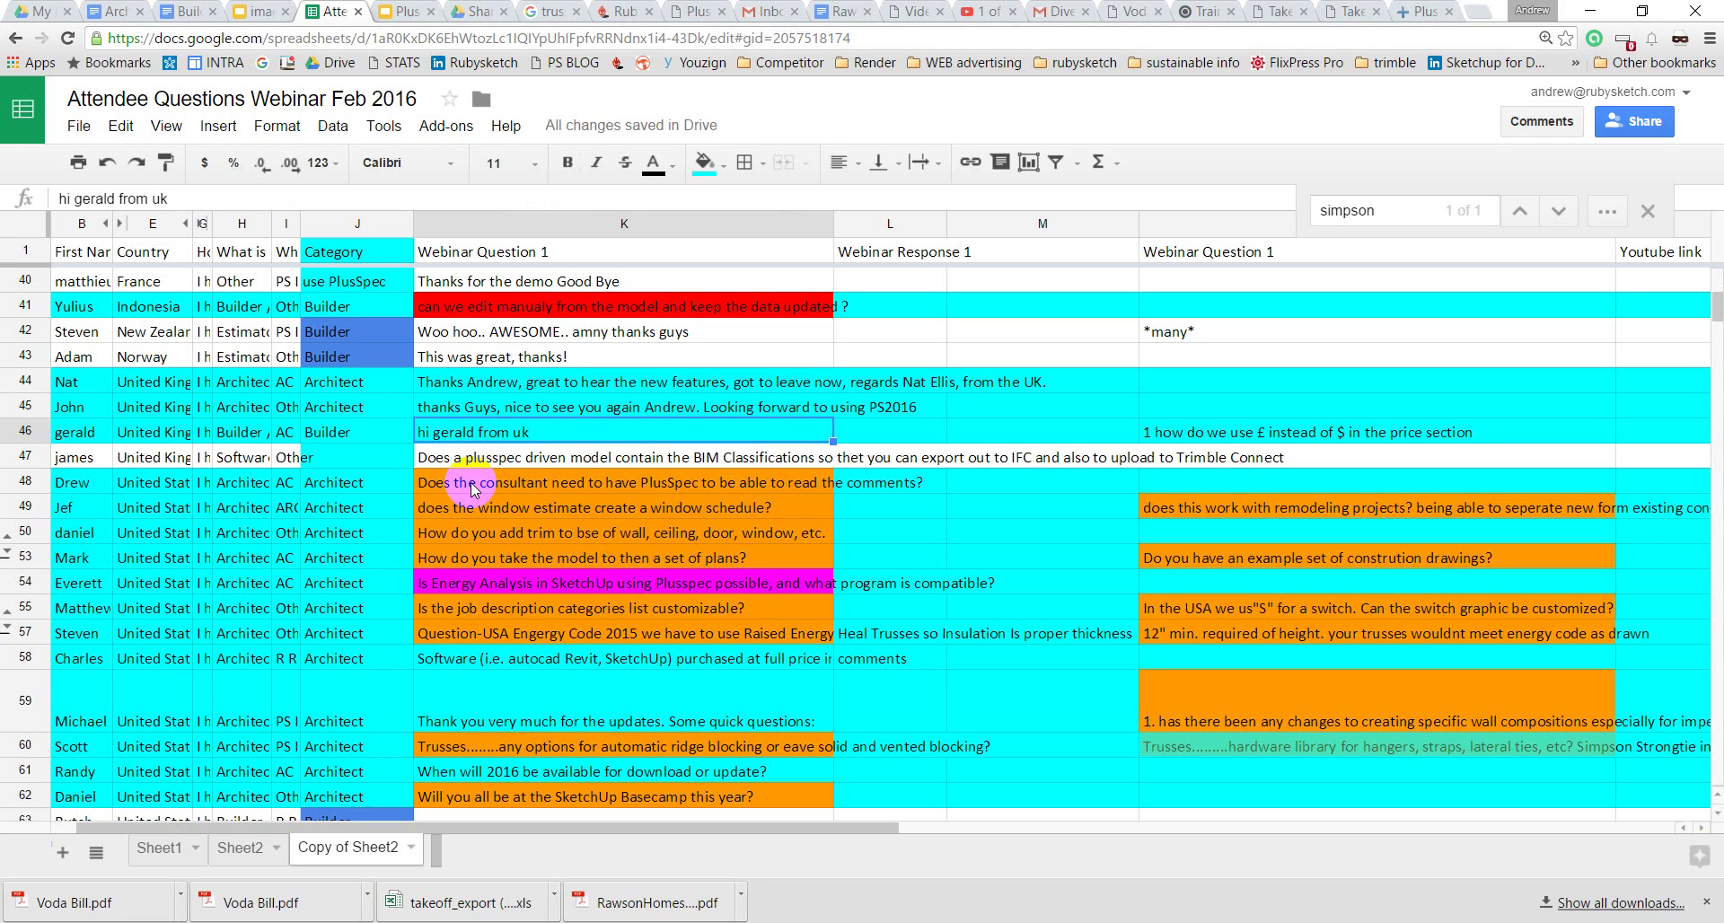
scroll(614, 416, "up", 2)
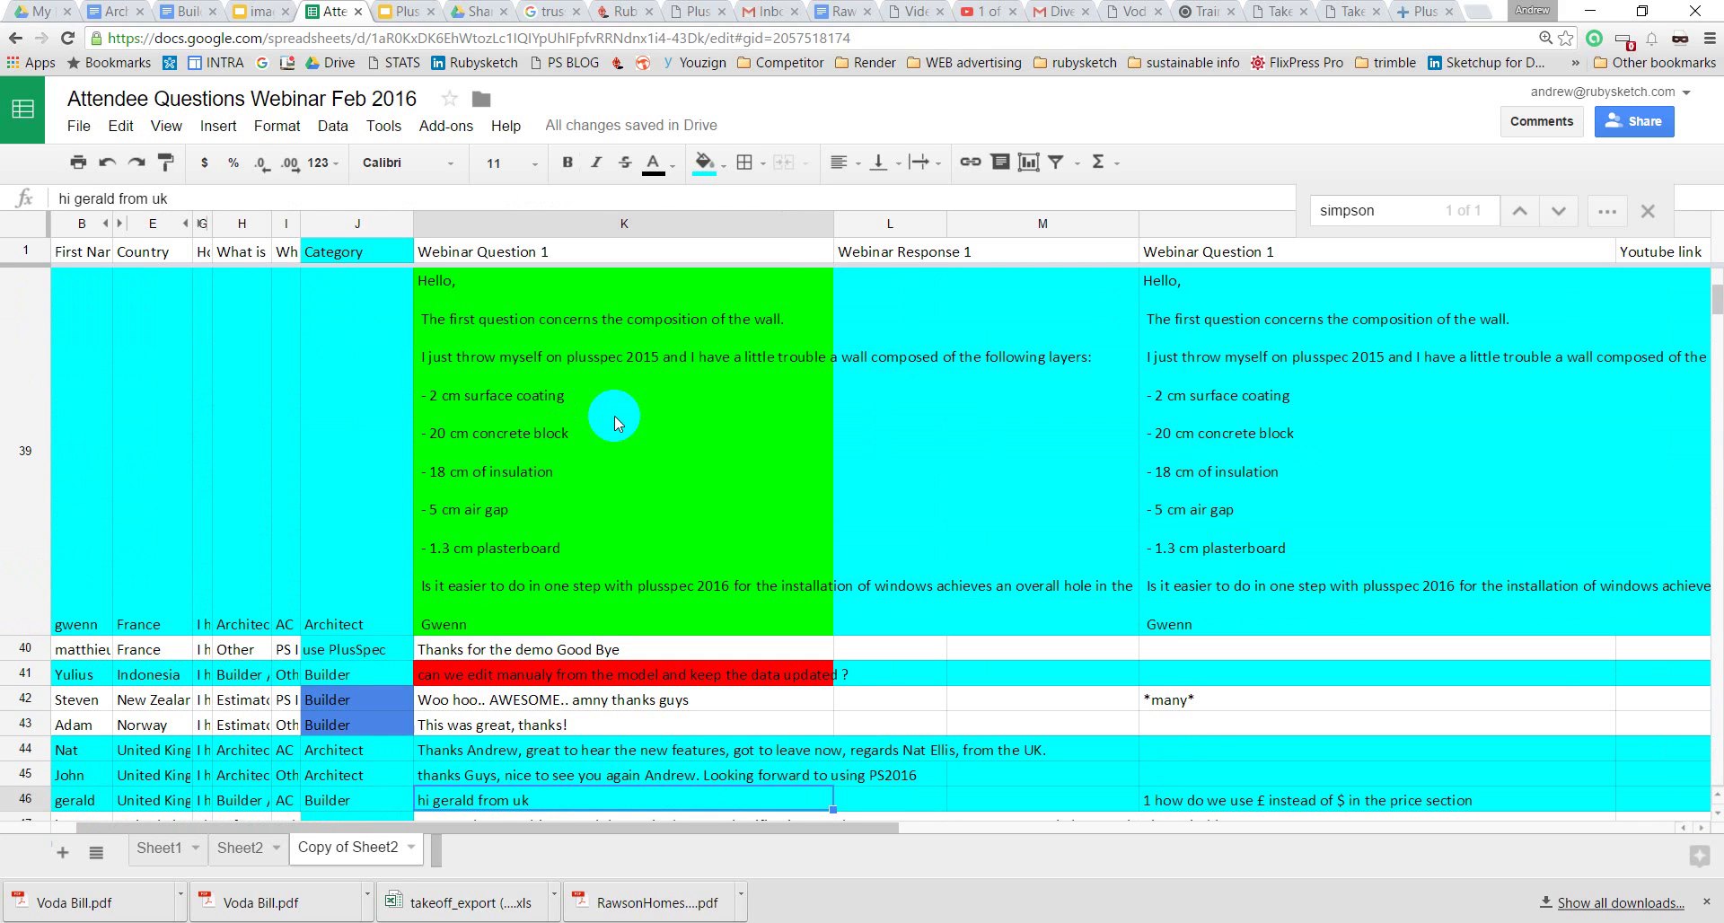
scroll(615, 417, "up", 2)
scroll(614, 417, "down", 2)
scroll(614, 417, "down", 2)
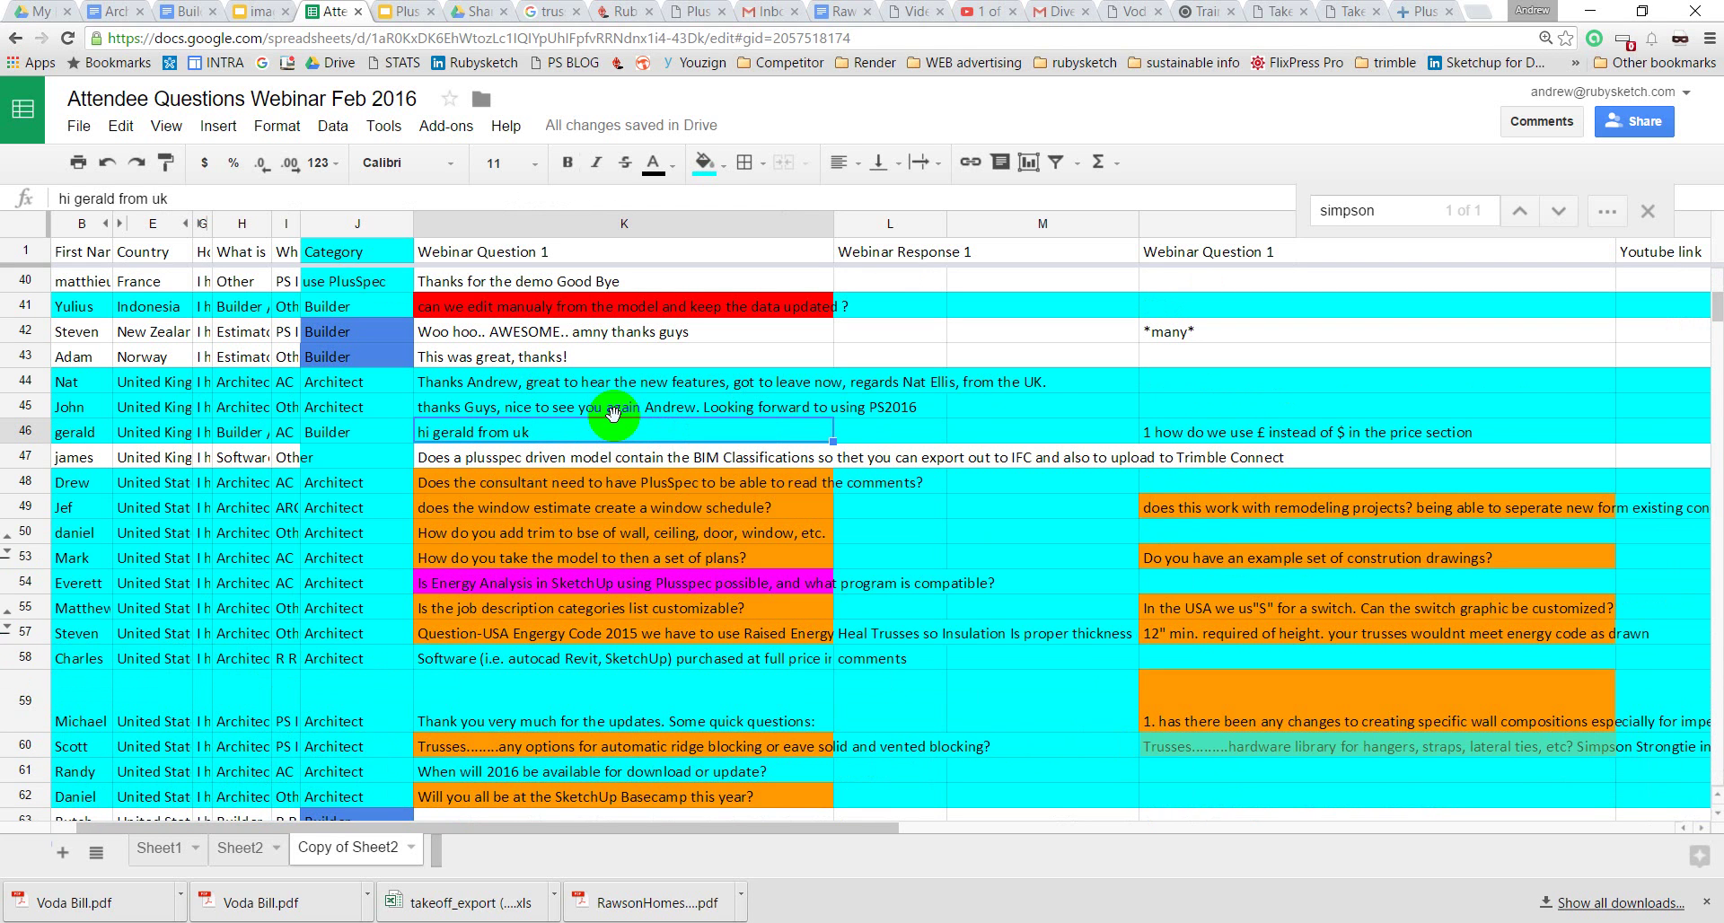
scroll(614, 413, "up", 5)
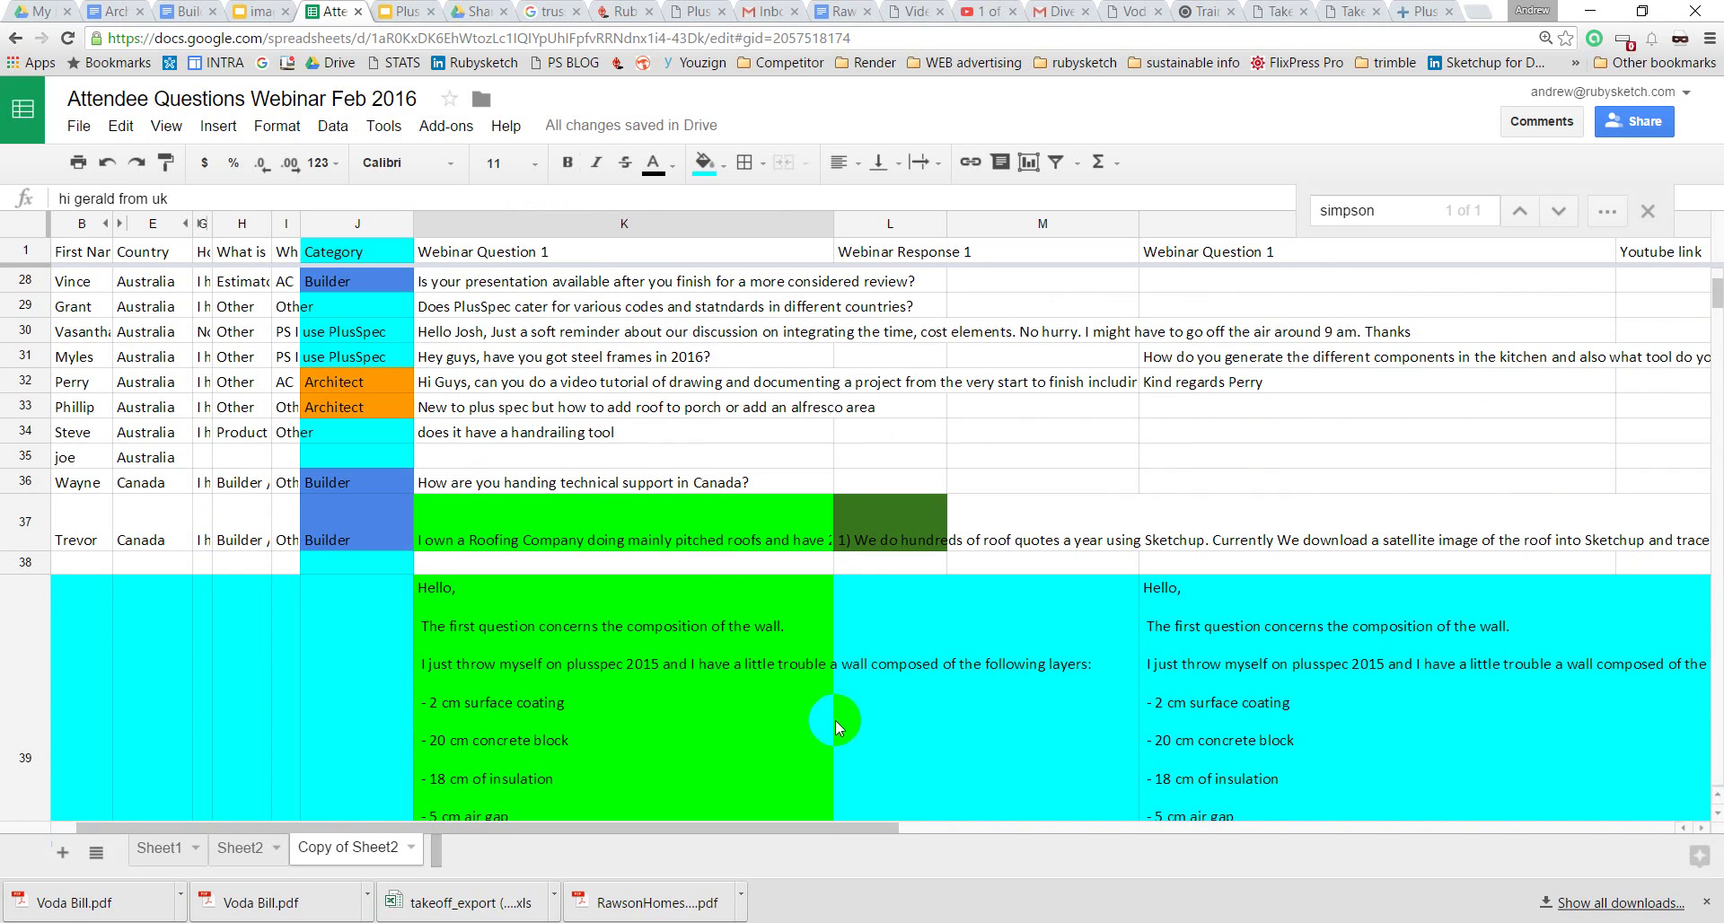
scroll(723, 576, "down", 3)
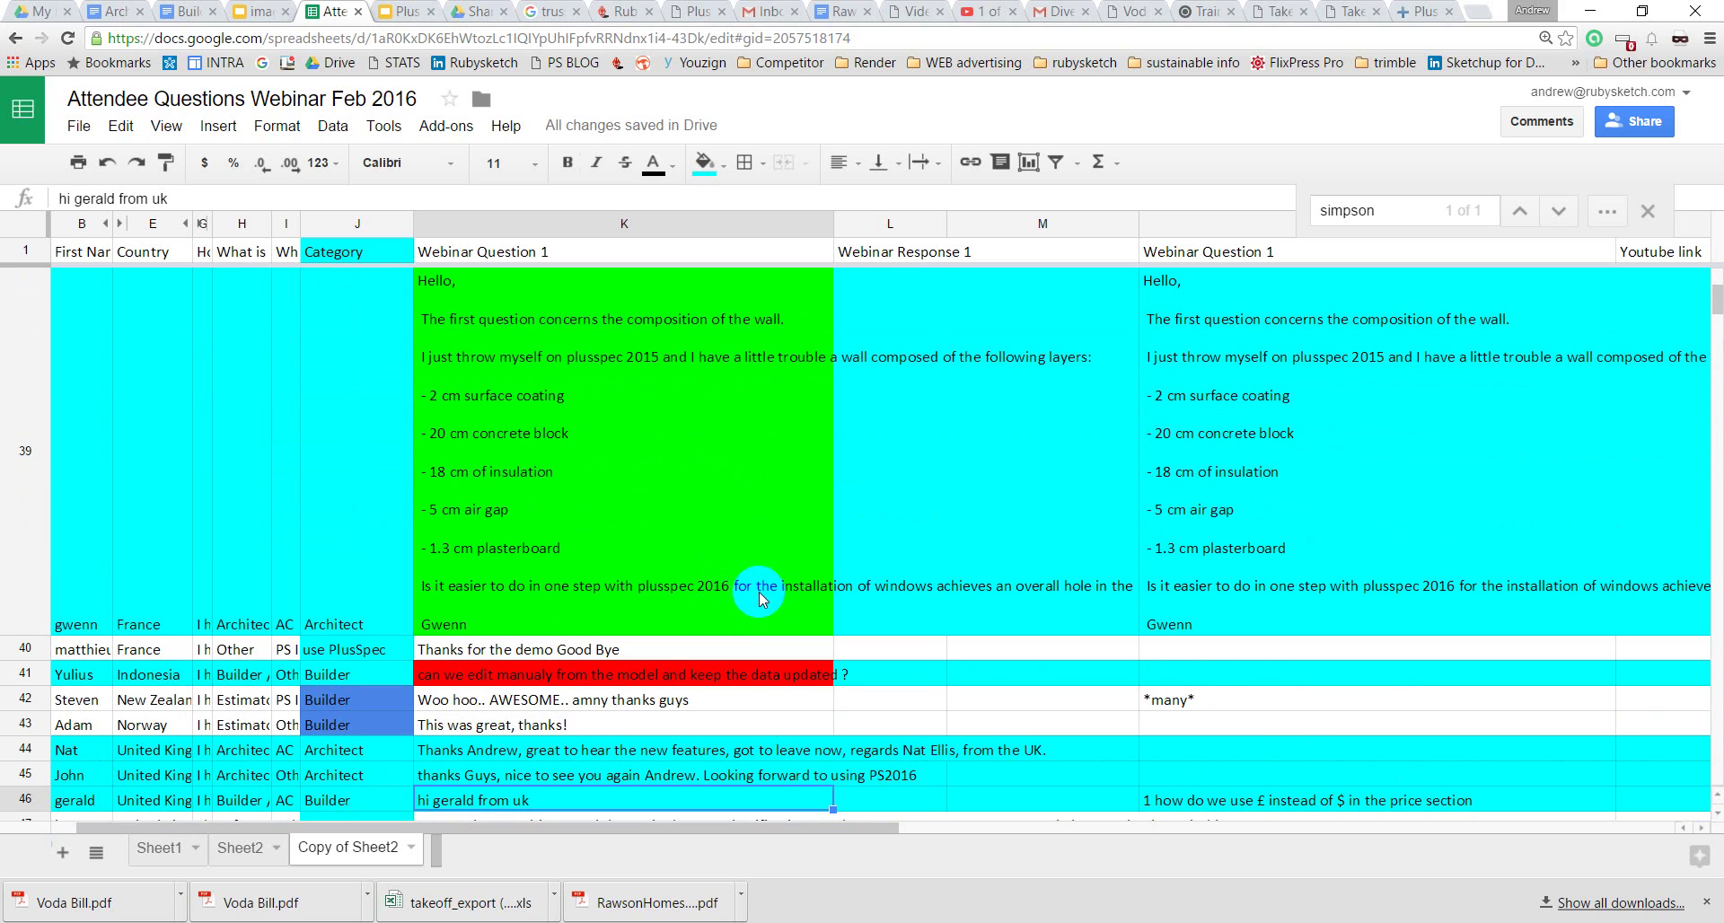
scroll(685, 585, "down", 2)
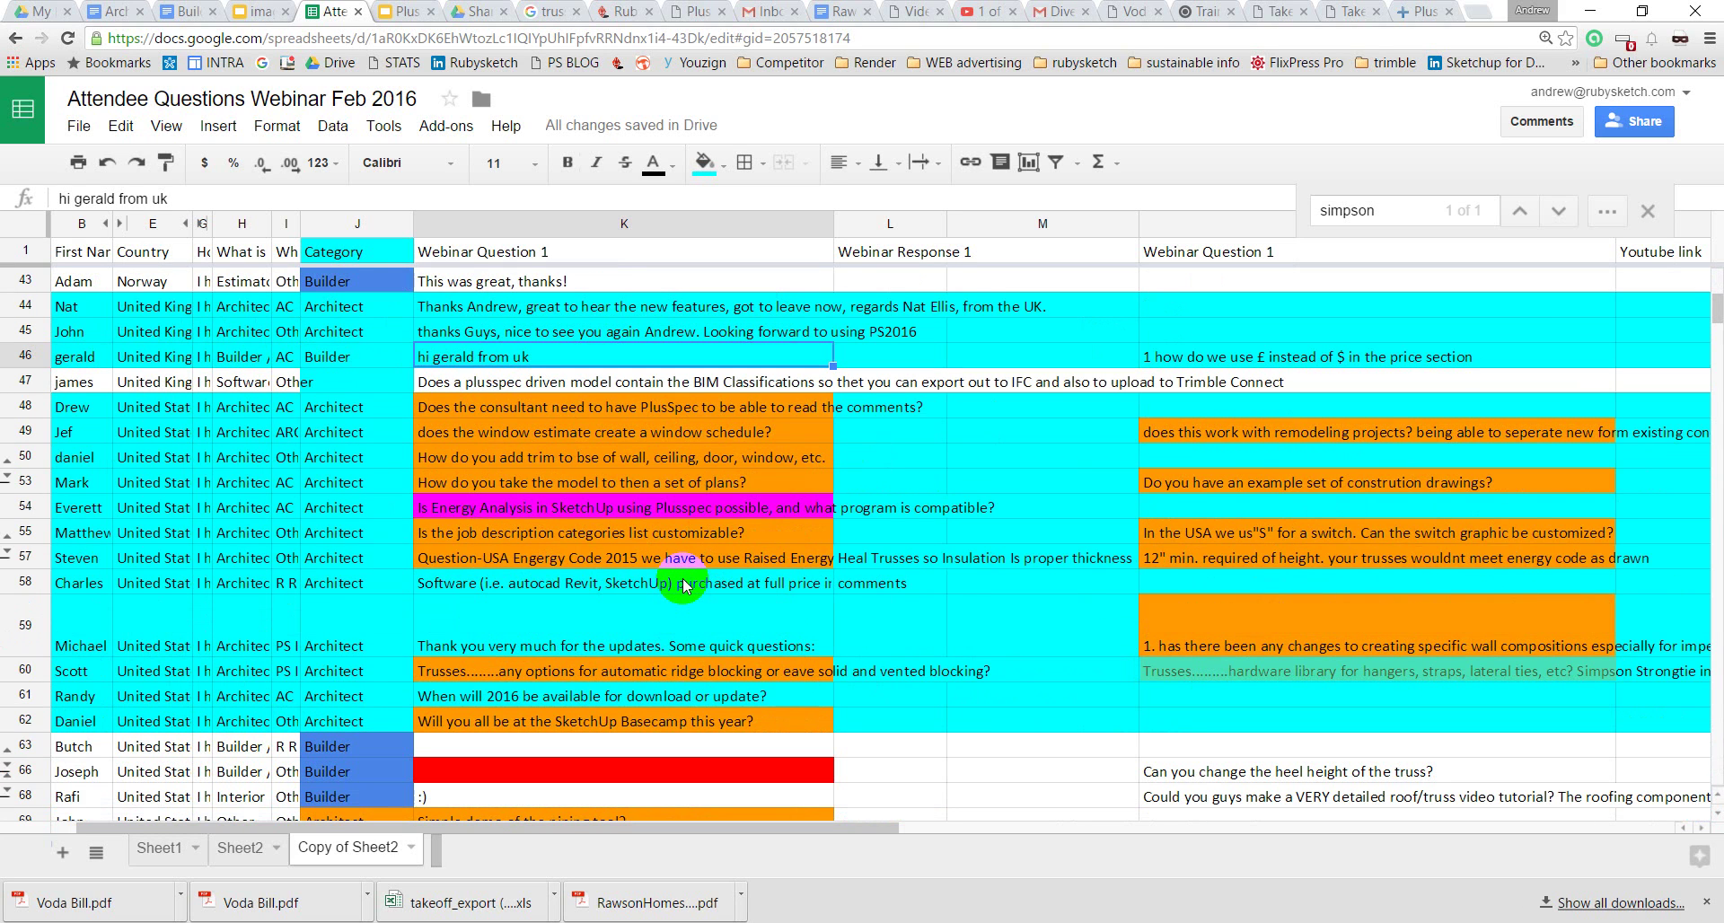